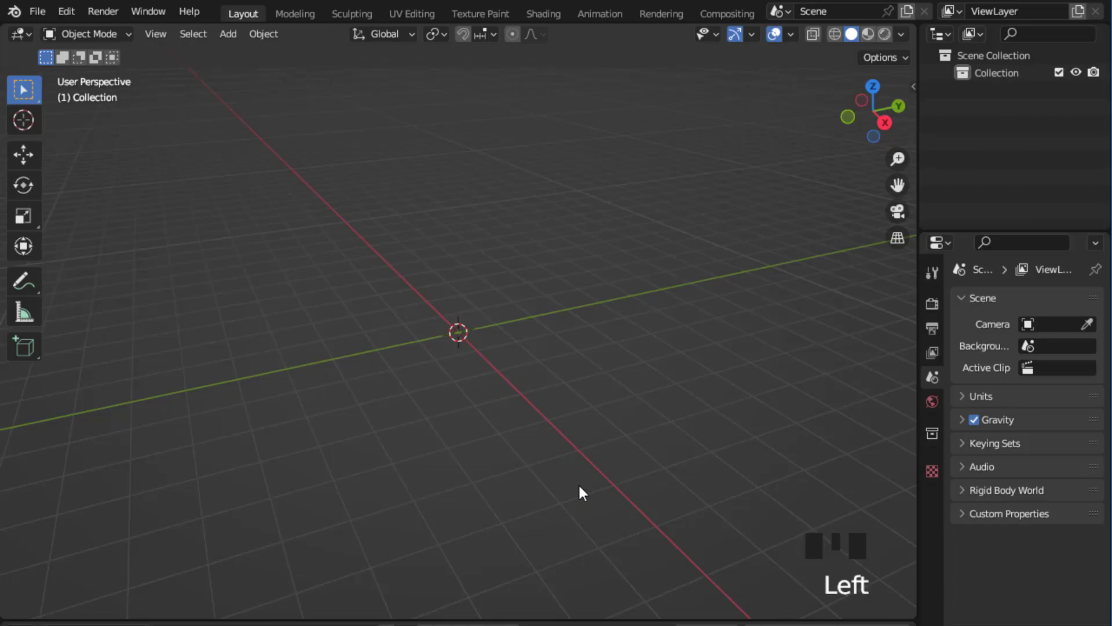
Step: Add a cylinder mesh at the world origin
key("shift+a")
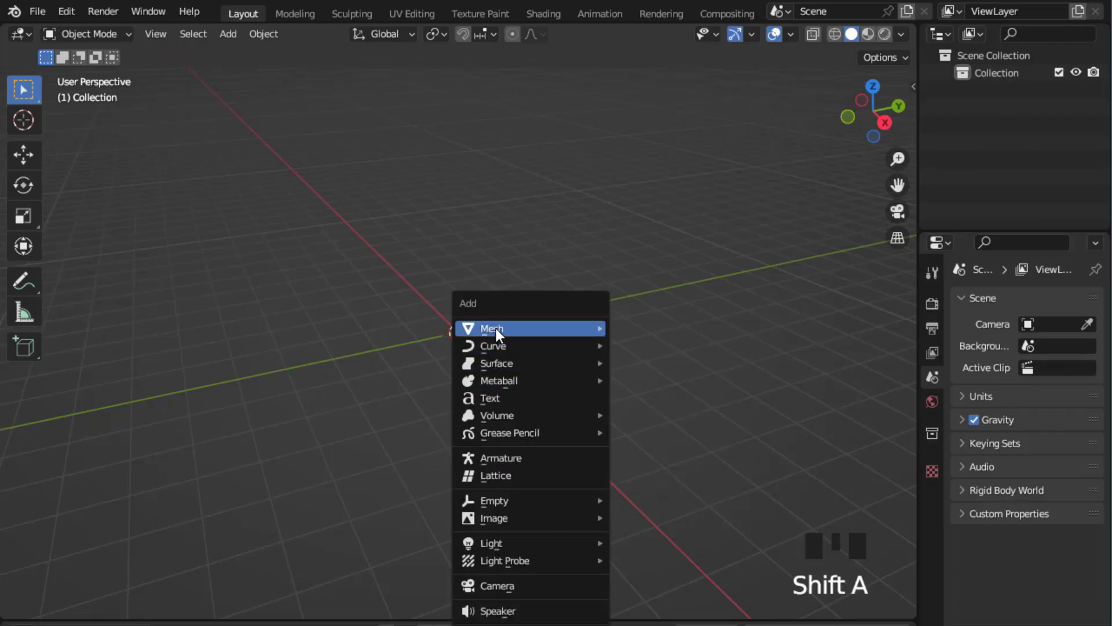
mouse_move(496, 329)
left_click(636, 415)
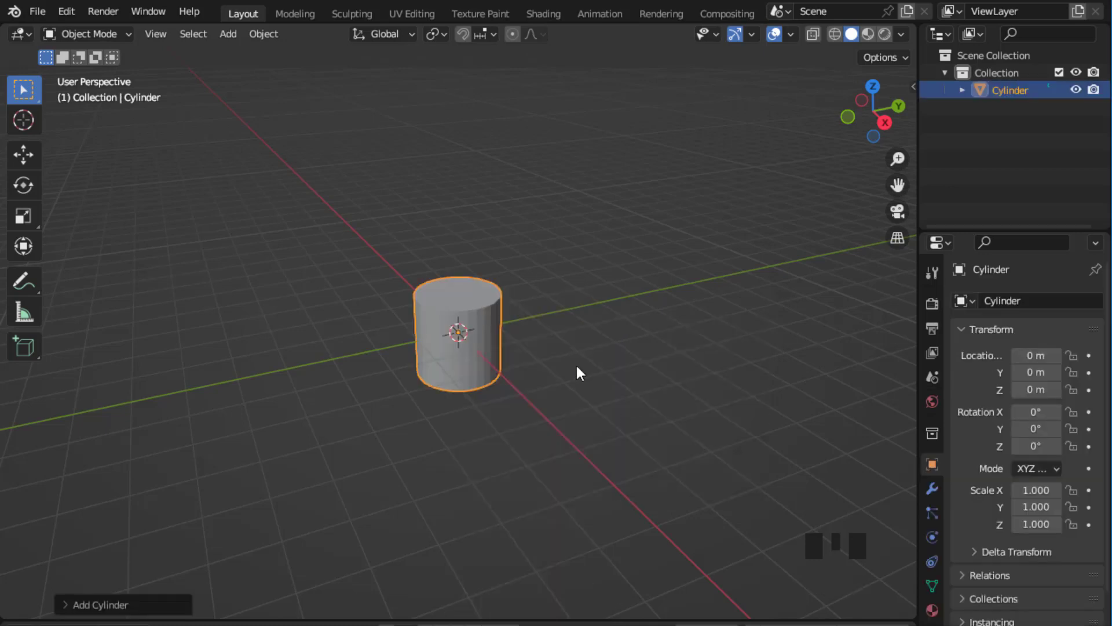
scroll(493, 332, "up", 3)
Step: Scale the cylinder uniformly to 0.2 and frame it in the viewport
left_click(492, 333)
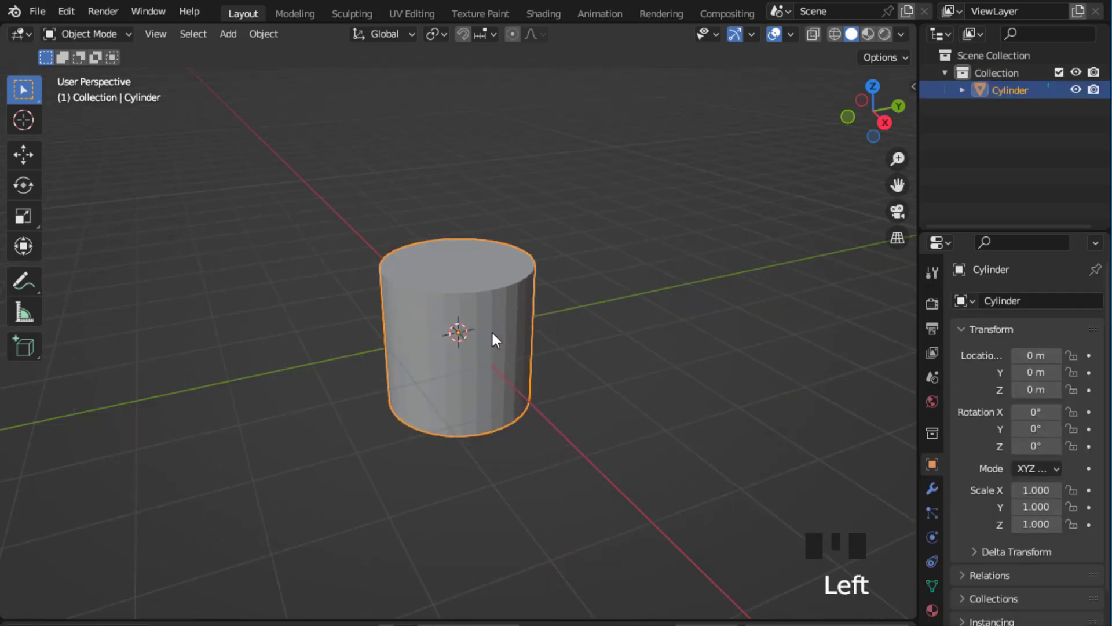
key("s")
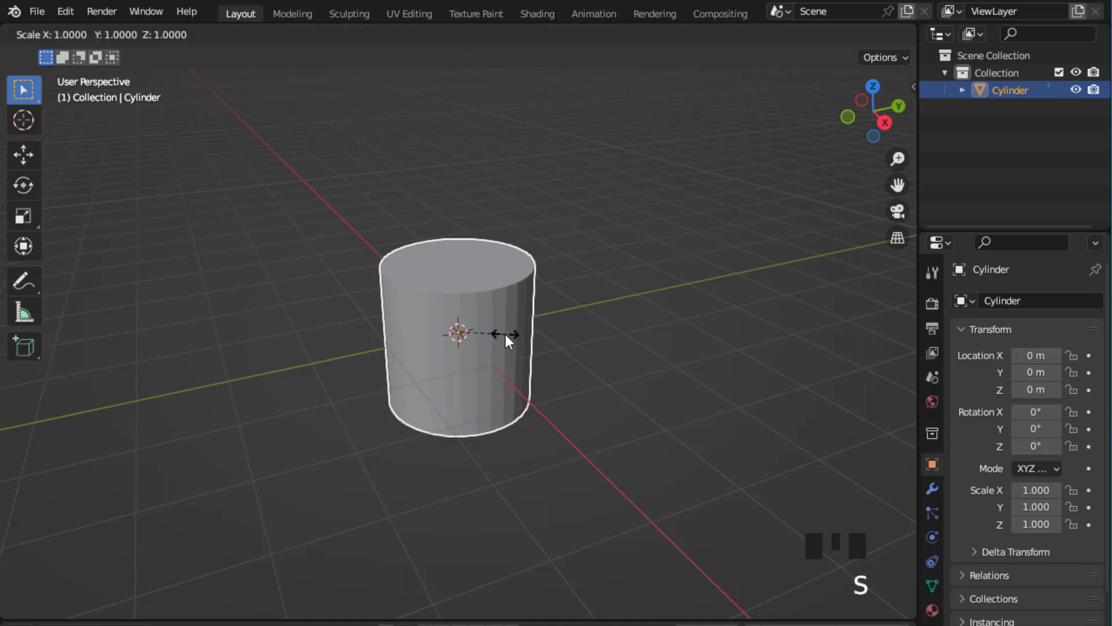
type(".")
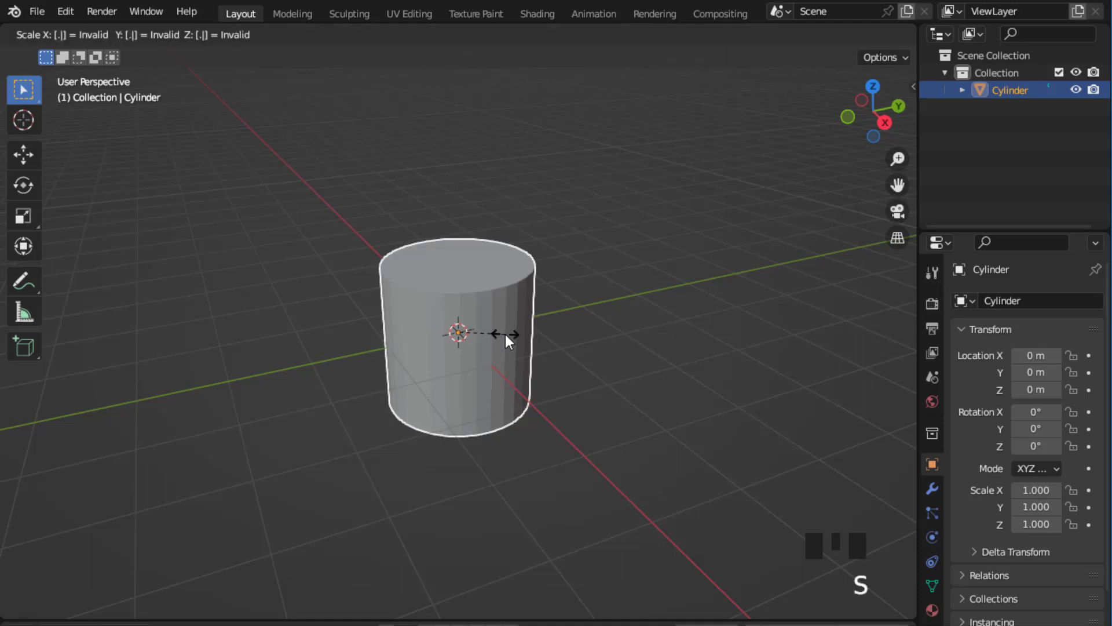
type("2")
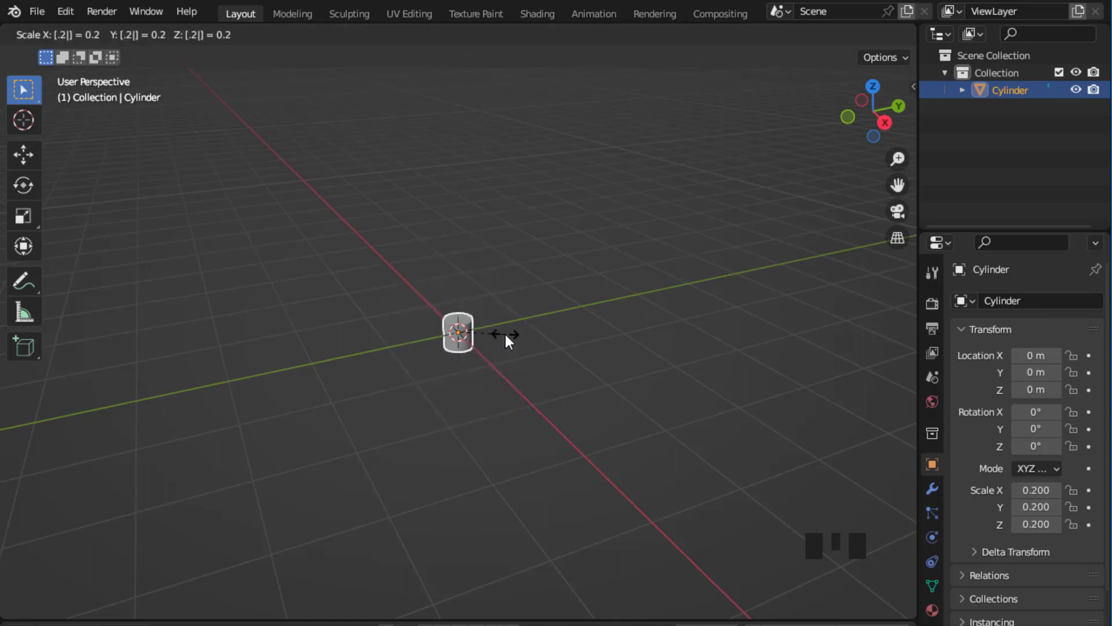
key("Return")
key("KP_Decimal")
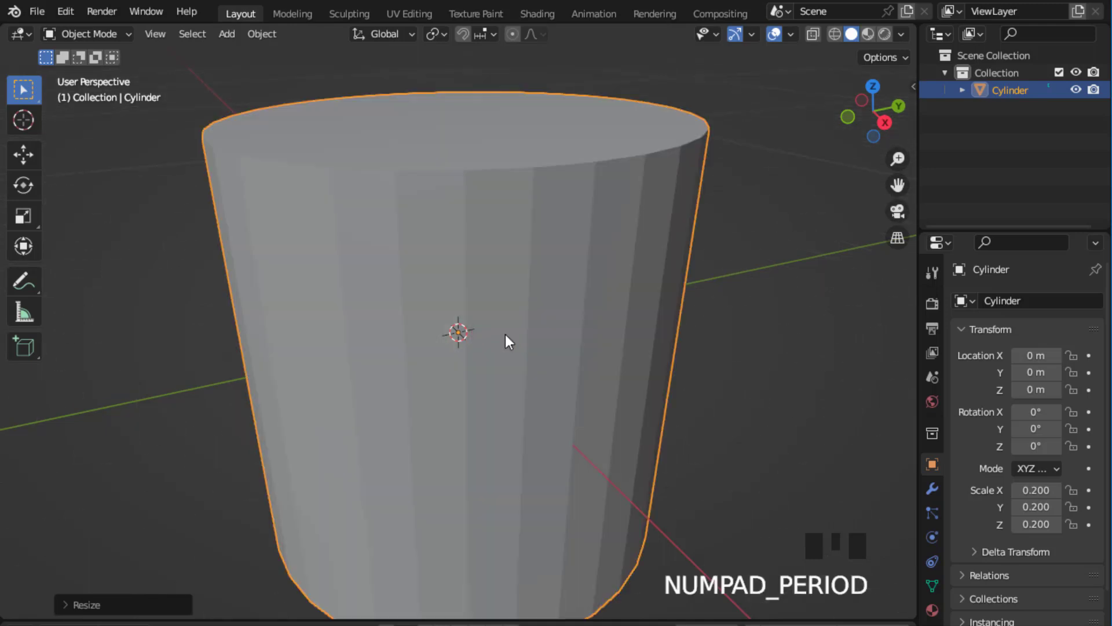
Step: Flatten the cylinder's whole mesh along the global Z axis into a thin disc in Edit Mode, then return to Object Mode
middle_click_drag(505, 335, 470, 332)
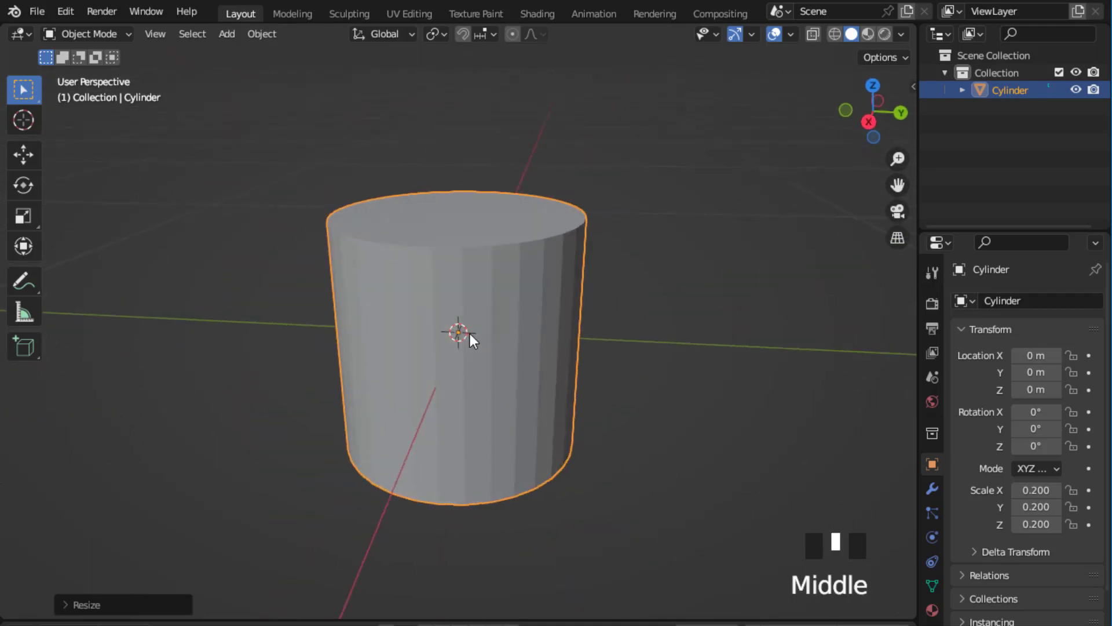
left_click(470, 332)
key("Tab")
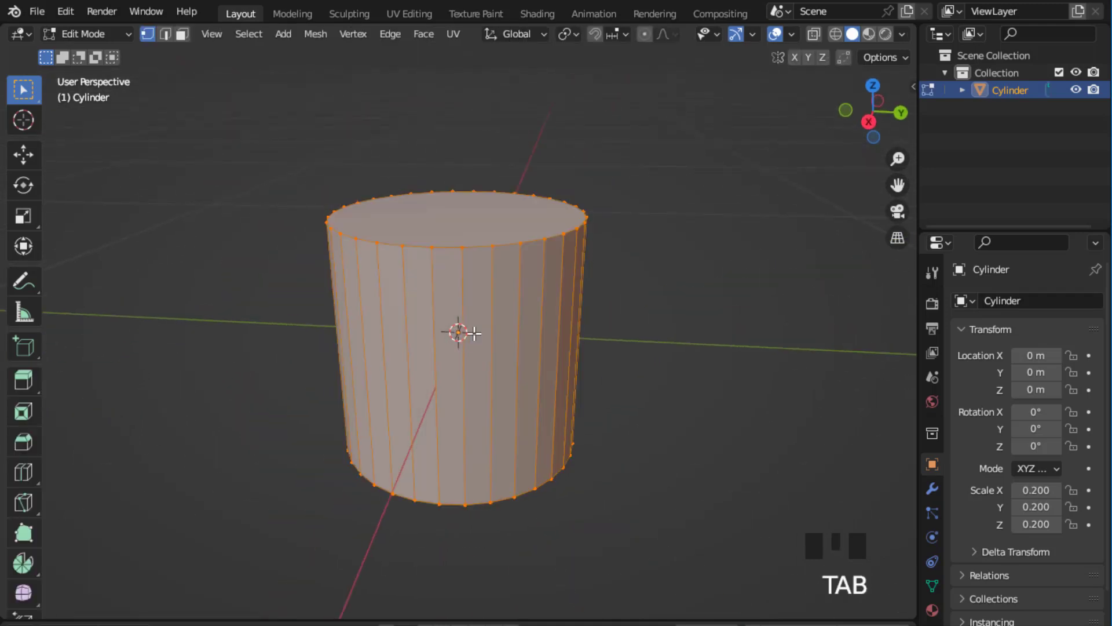
key("s")
key("z")
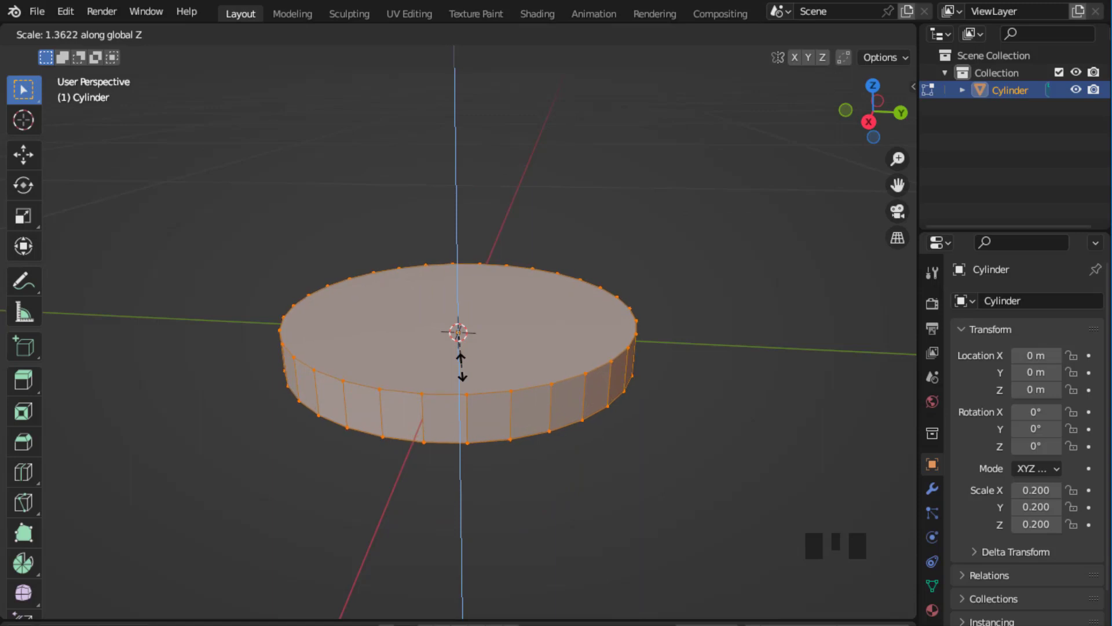
left_click(464, 362)
key("Tab")
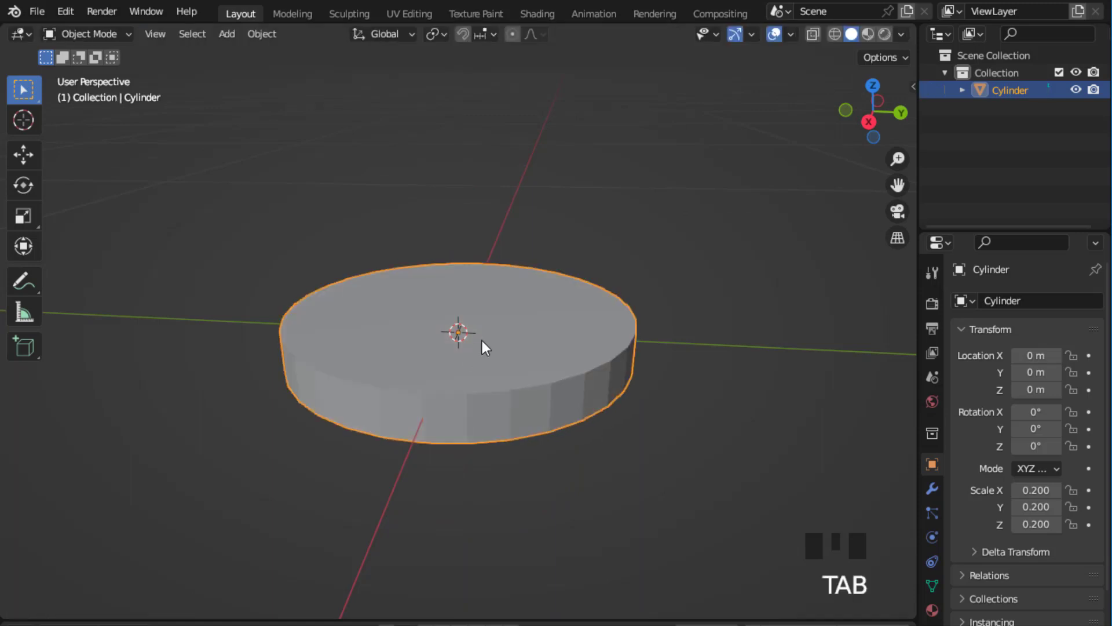
Step: Apply the disc's scale transform
scroll(481, 354, "down", 2)
left_click(478, 366)
key("ctrl+a")
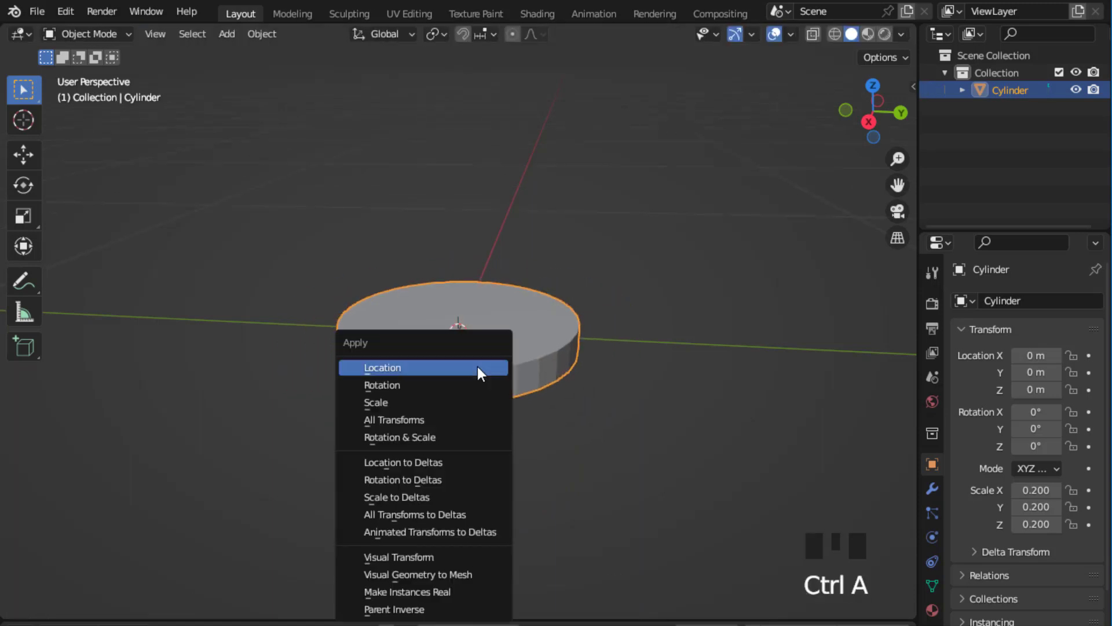
left_click(433, 399)
scroll(474, 368, "up", 1)
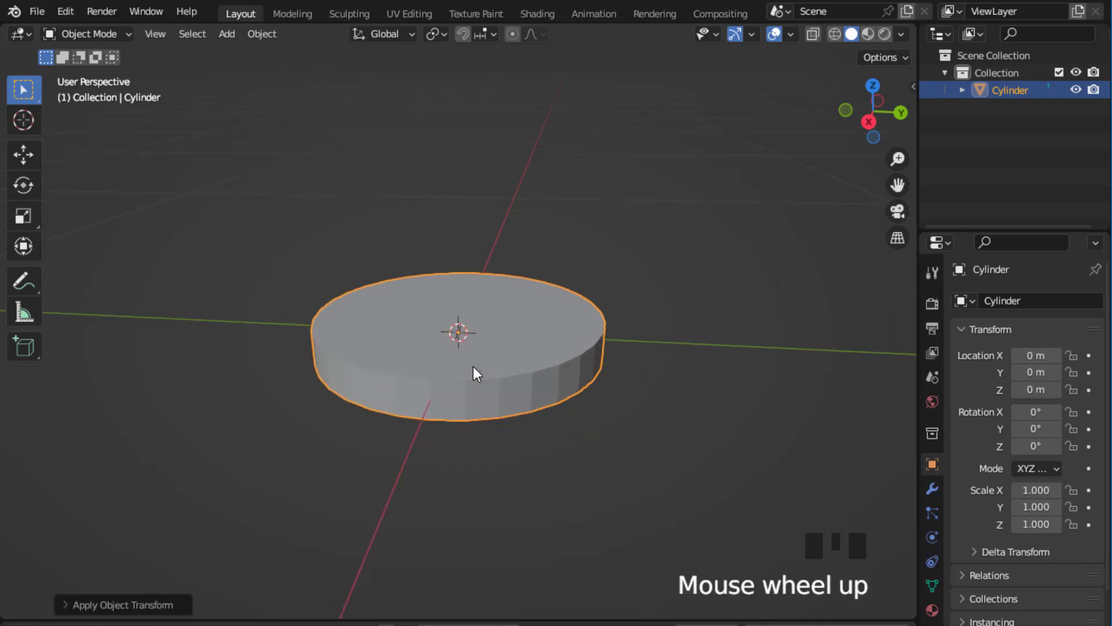
Step: Select the disc's top rim loop in Edit Mode and extrude it inward, scaled to about 0.75, to form a concentric ring
left_click(474, 368)
key("Tab")
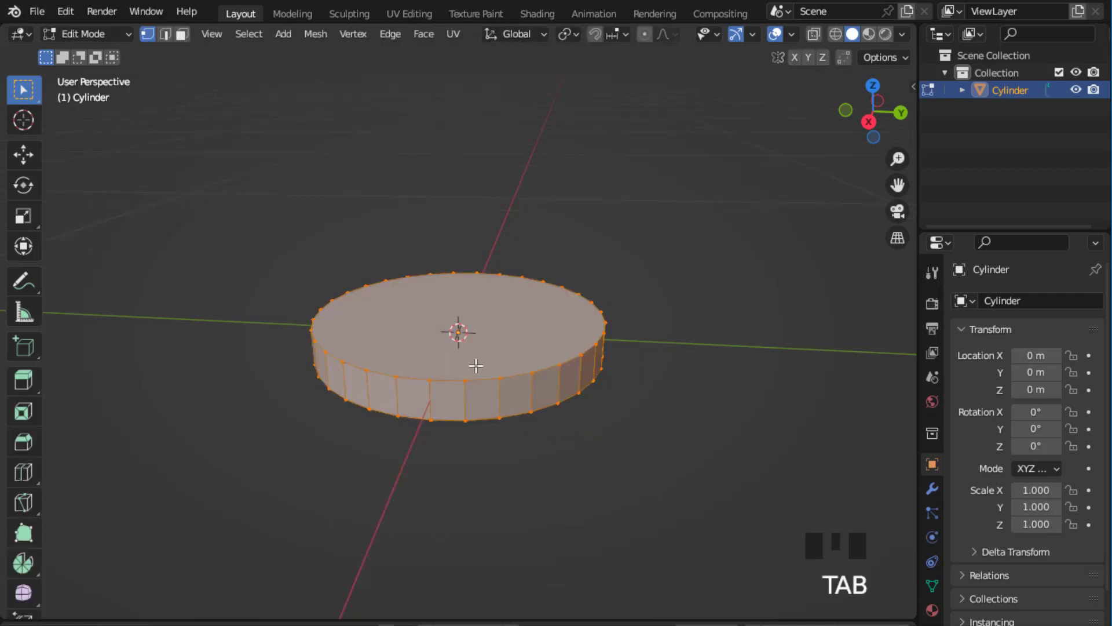
scroll(472, 374, "up", 1)
left_click(467, 393)
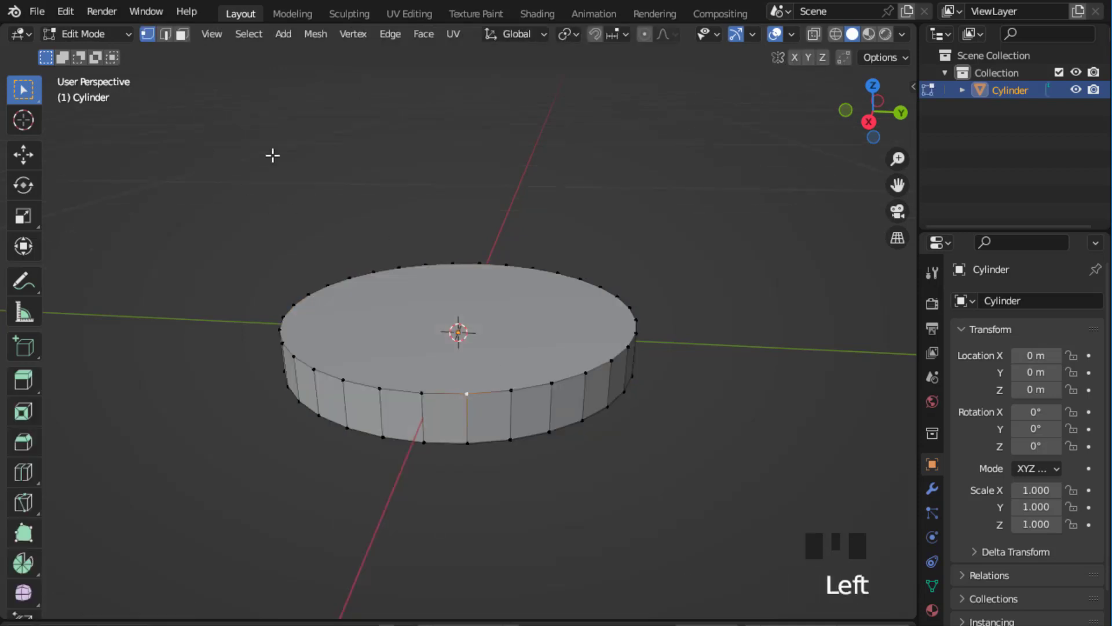
left_click(499, 392, "alt")
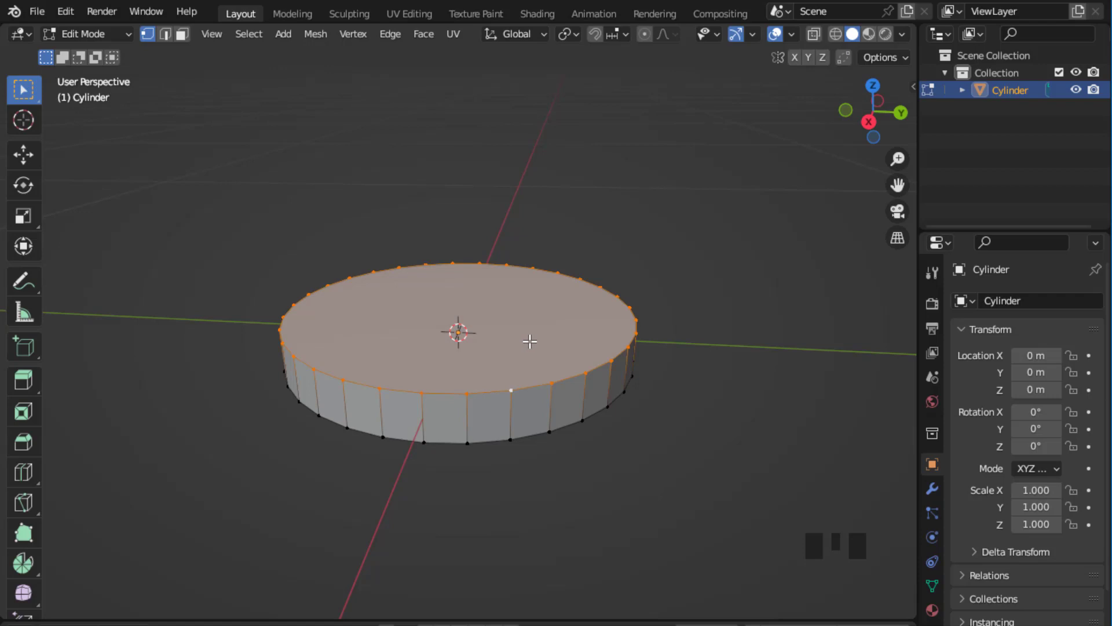
key("e")
key("s")
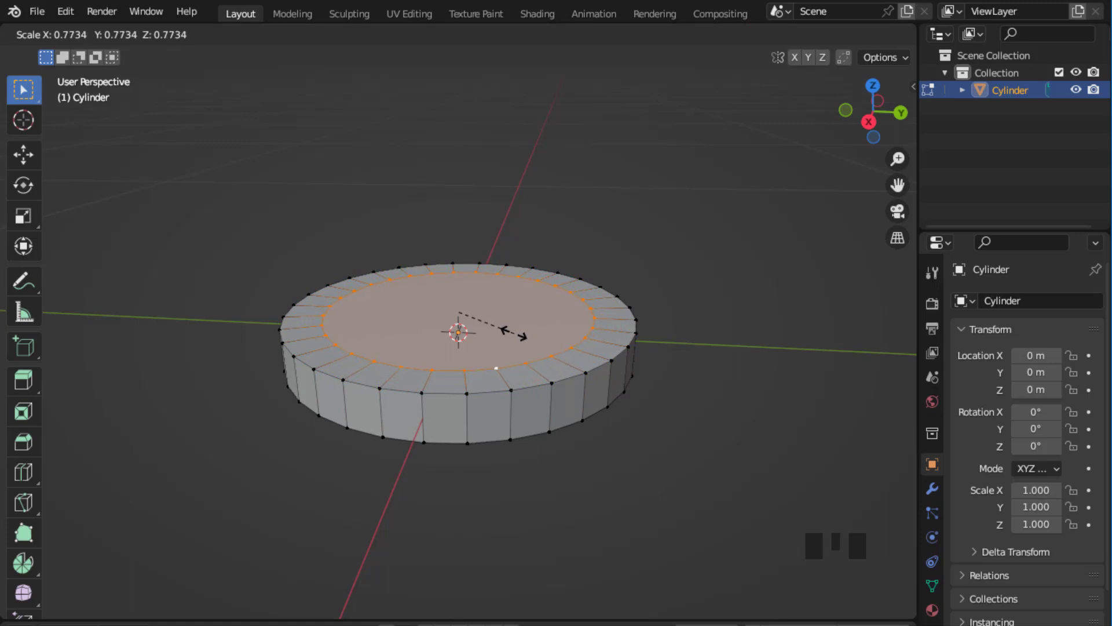
left_click(514, 329)
Step: Extrude the inner top face inward twice more, scaling to about 0.56 and about 0.6, to form two smaller concentric rings
key("e")
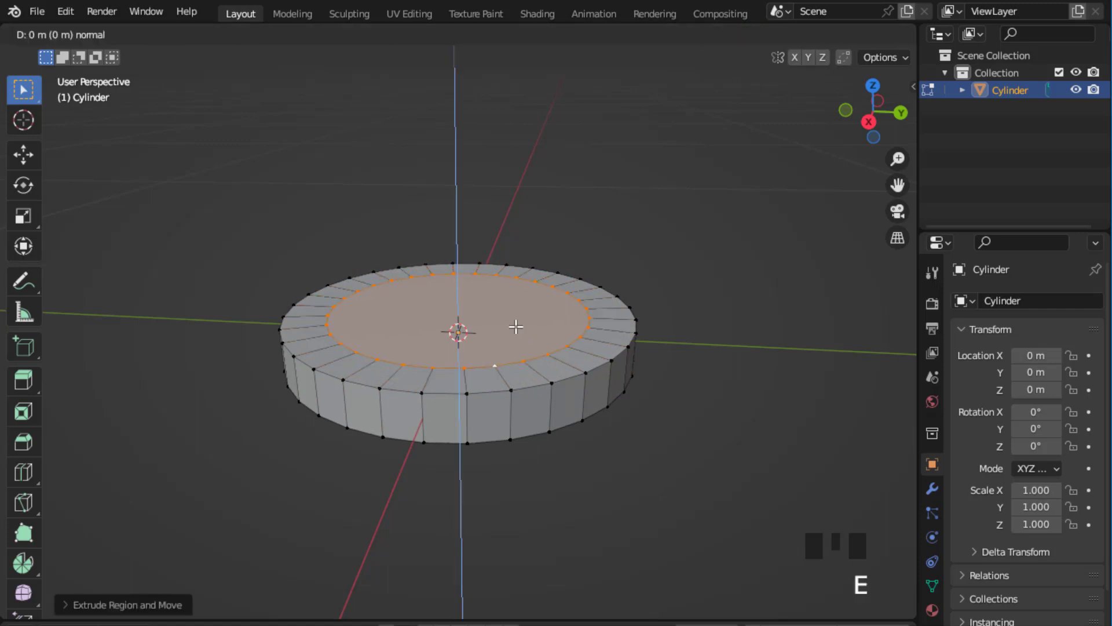
key("s")
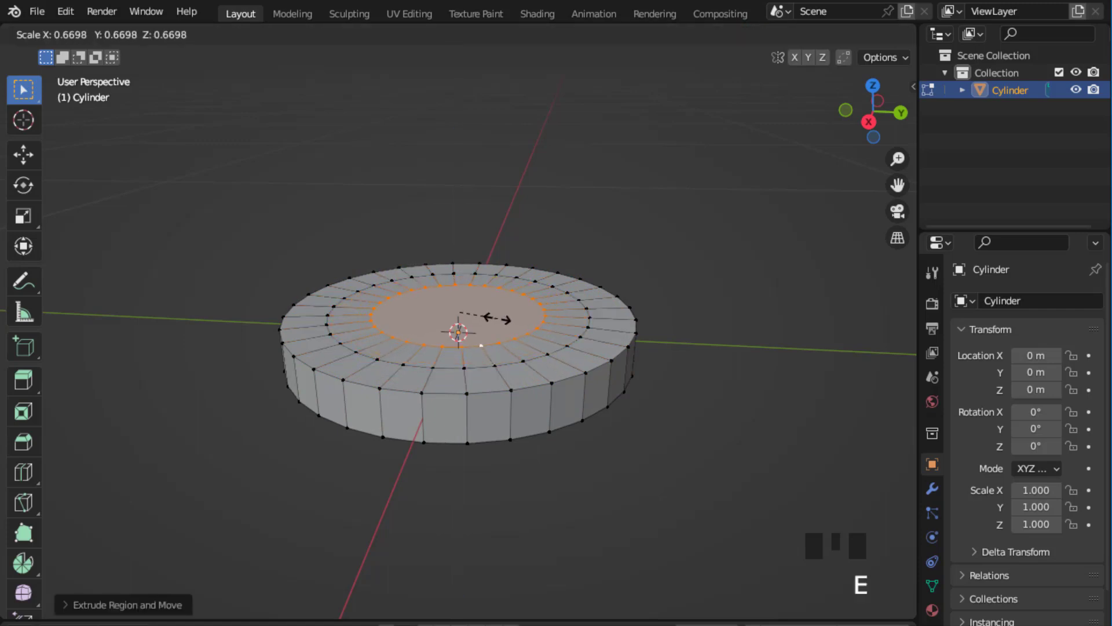
left_click(491, 315)
key("e")
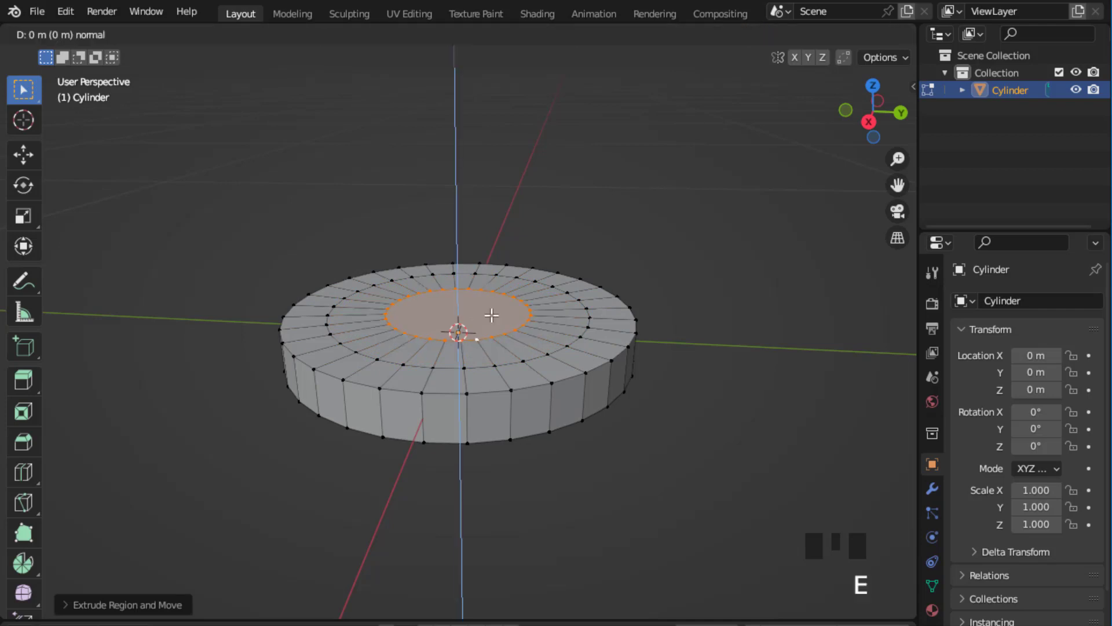
key("s")
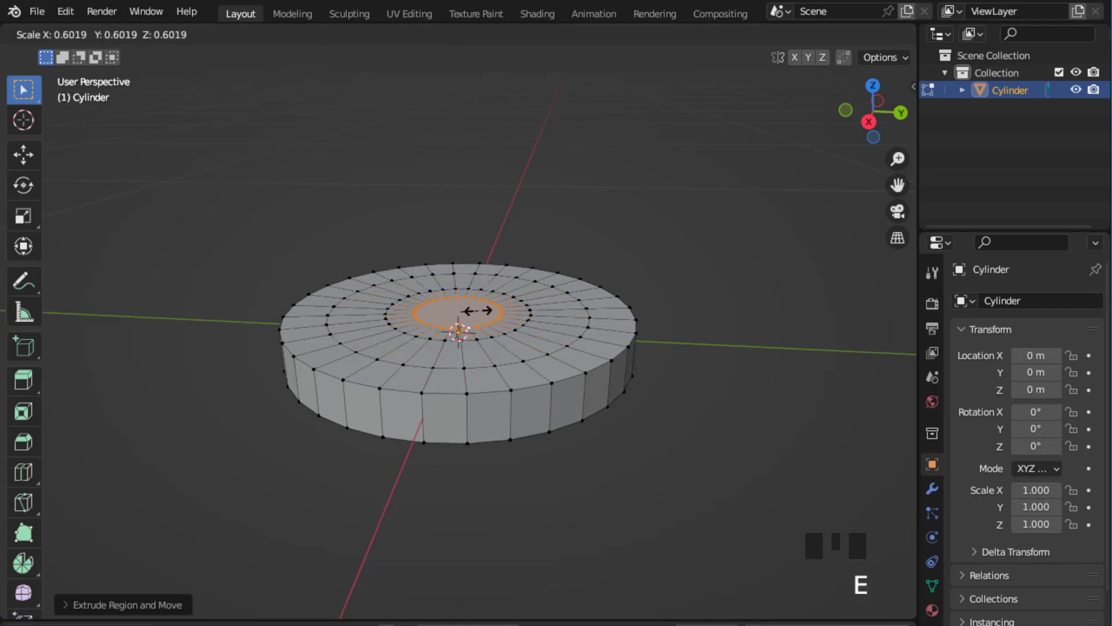
left_click(479, 311)
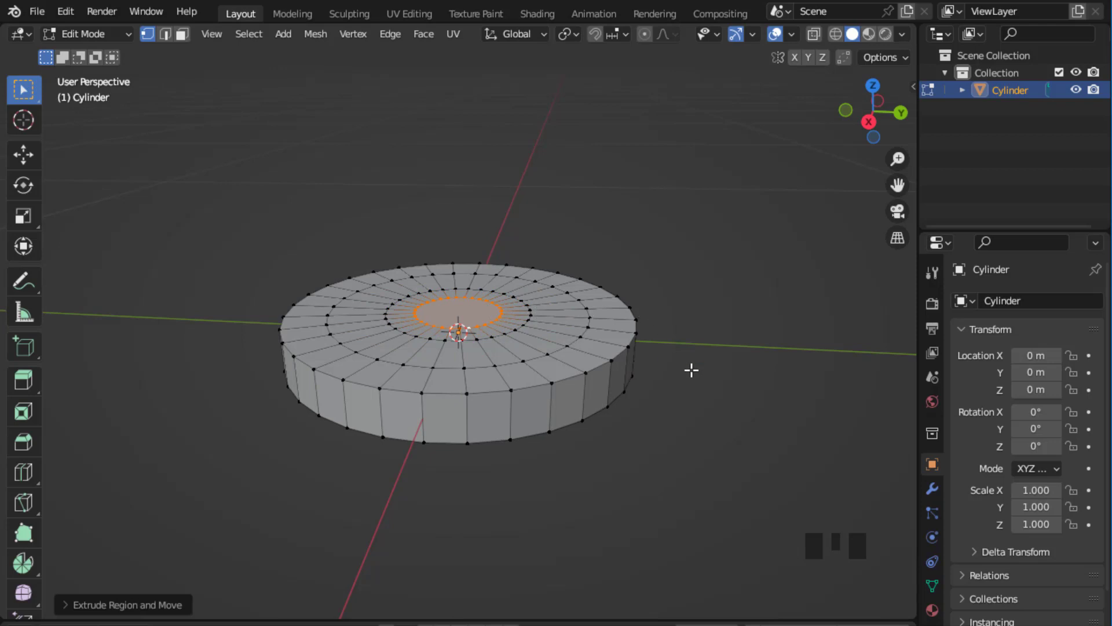
Step: Select the disc's bottom rim loop and extrude it inward, scaled to about 0.76, to form a concentric ring on the underside
scroll(691, 373, "up", 1)
middle_click_drag(691, 372, 614, 266)
left_click(606, 258)
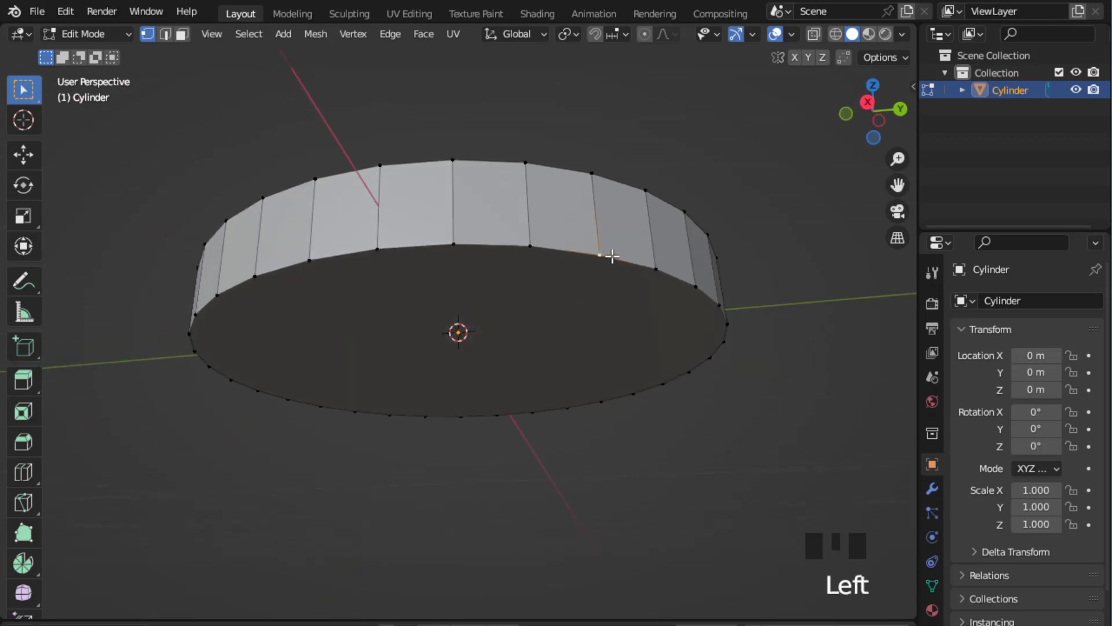
left_click(613, 256, "alt")
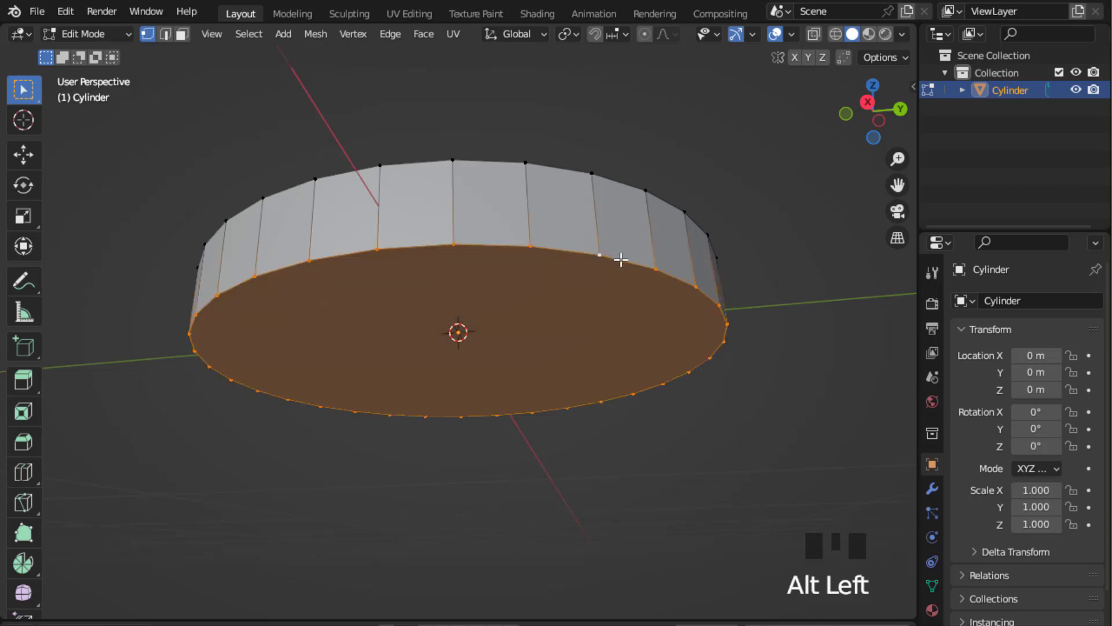
key("e")
key("s")
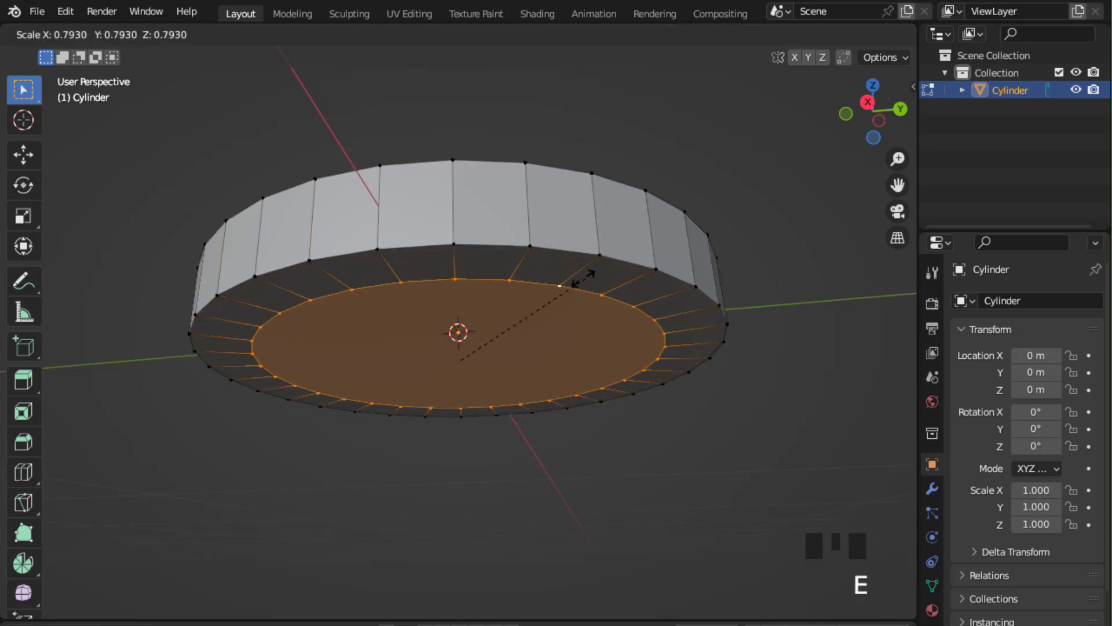
left_click(579, 280)
Step: Extrude the inner bottom face inward three more times, scaling to about 0.63, 0.7 and 0.7, to form smaller concentric rings
key("e")
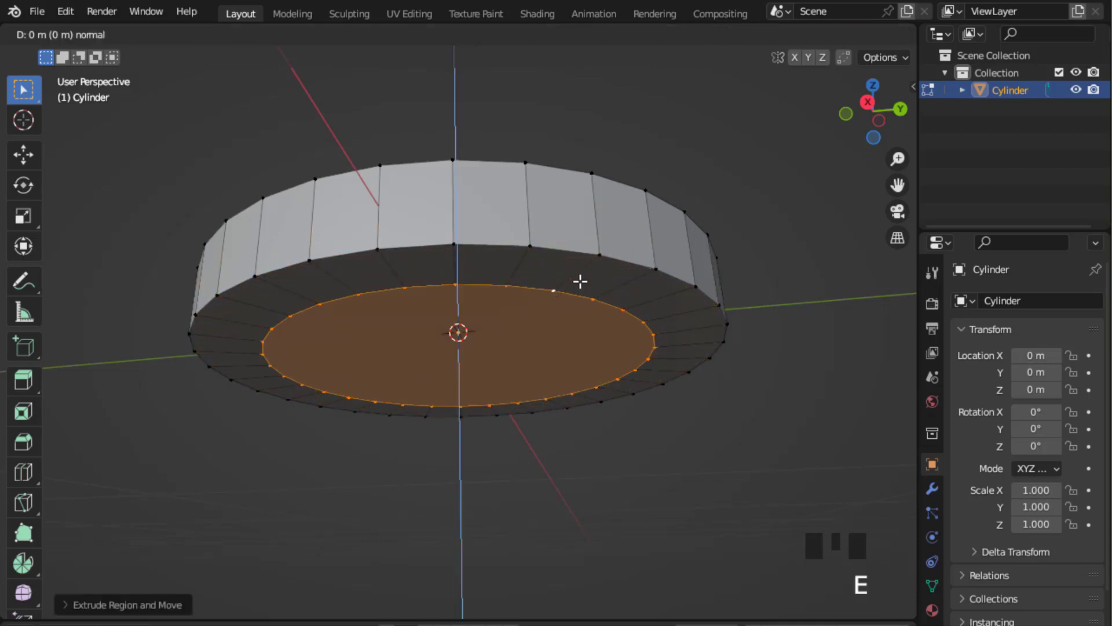
key("s")
left_click(548, 304)
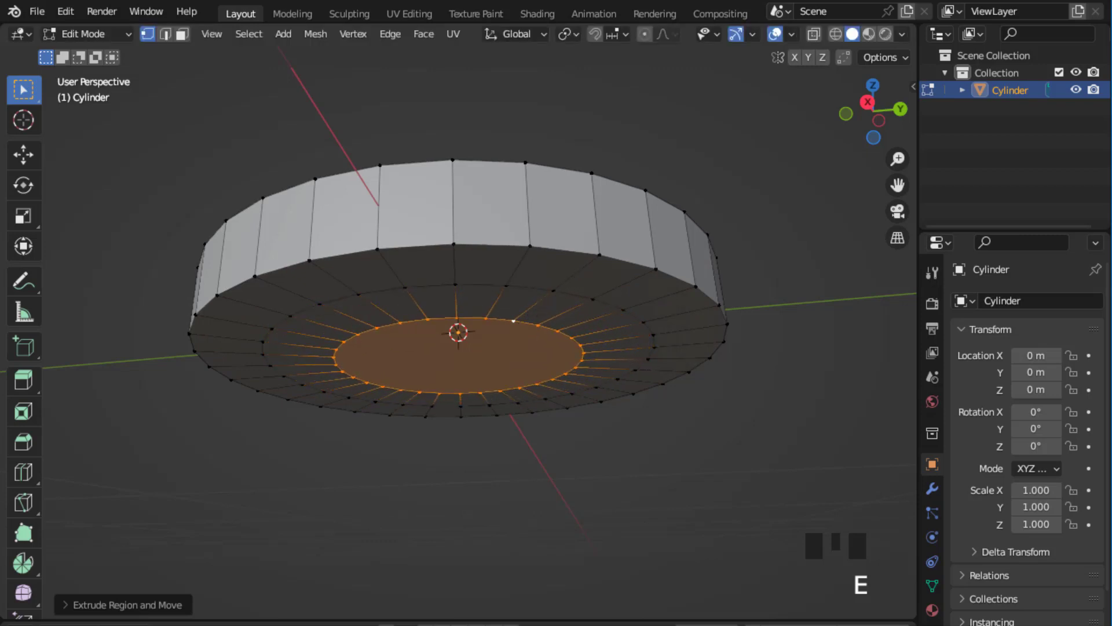
key("e")
key("s")
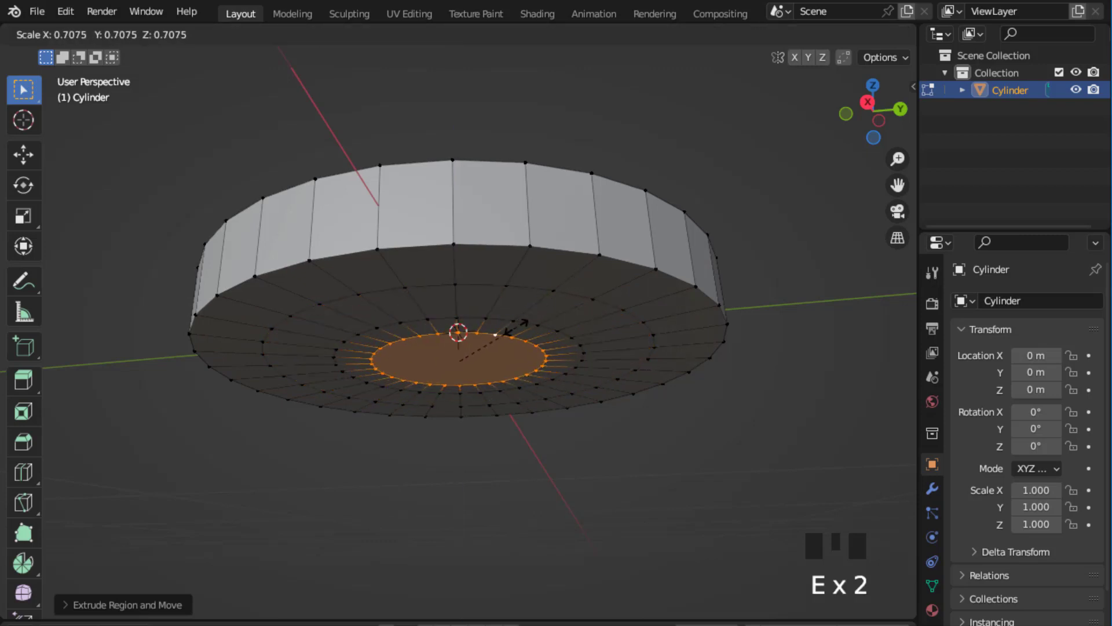
left_click(515, 326)
key("e")
key("s")
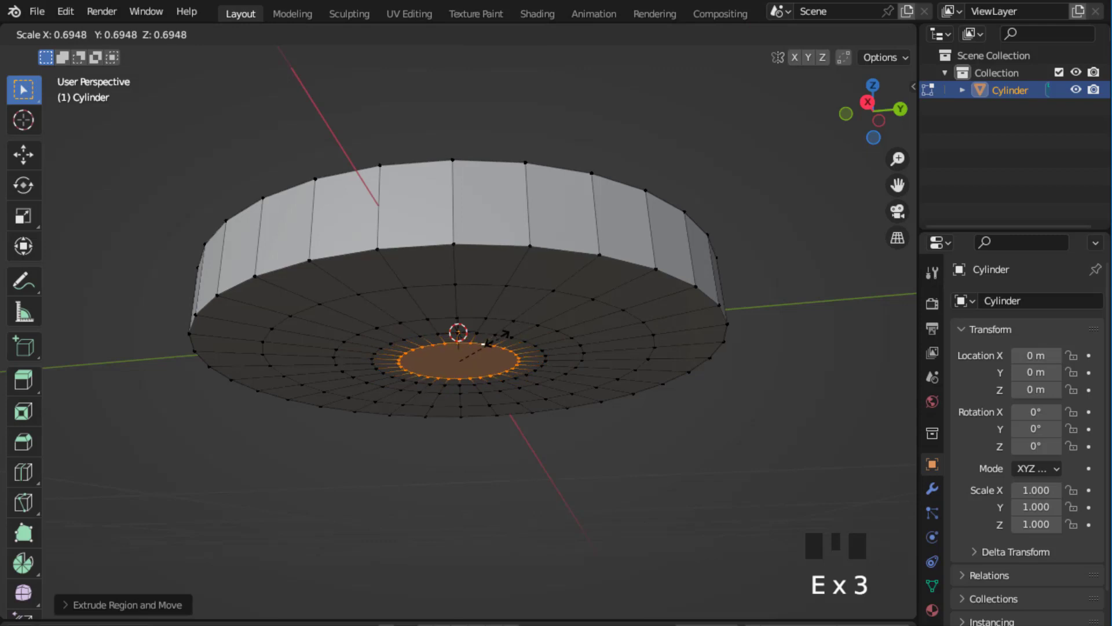
left_click(493, 339)
Step: Select the disc's top outer edge loop and bevel it with a narrow single-segment chamfer
middle_click_drag(626, 164, 628, 308)
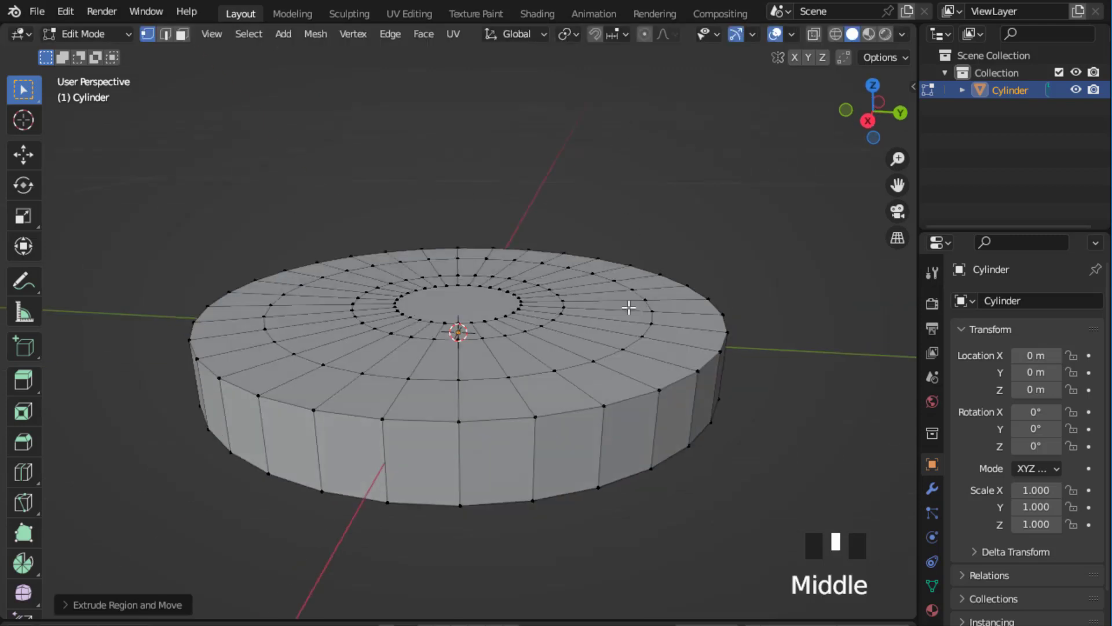
left_click(525, 415)
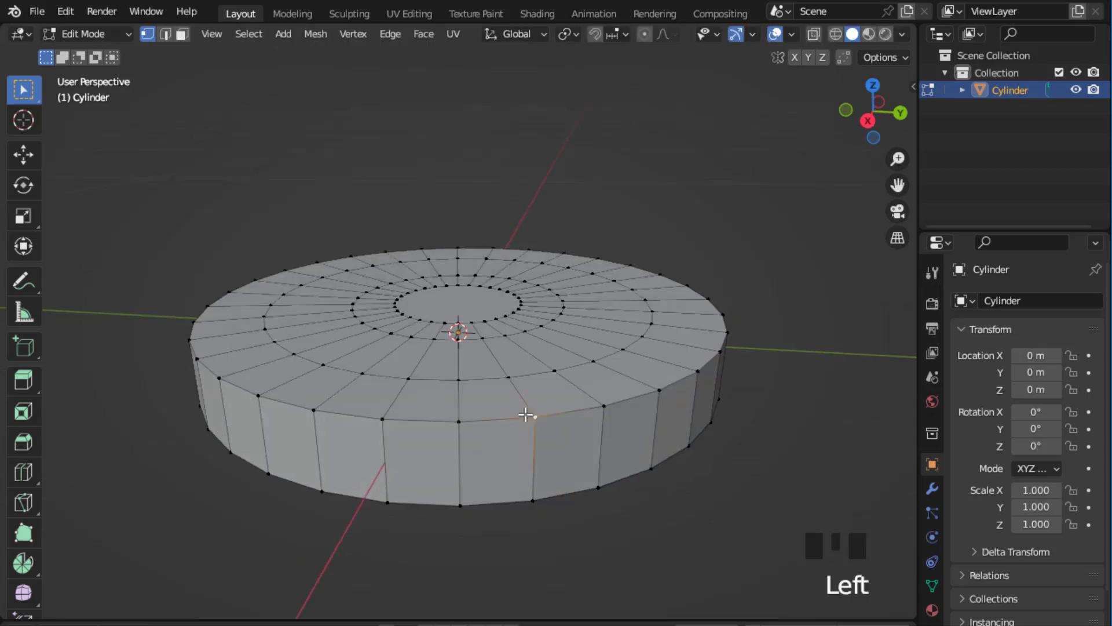
left_click(526, 414, "alt")
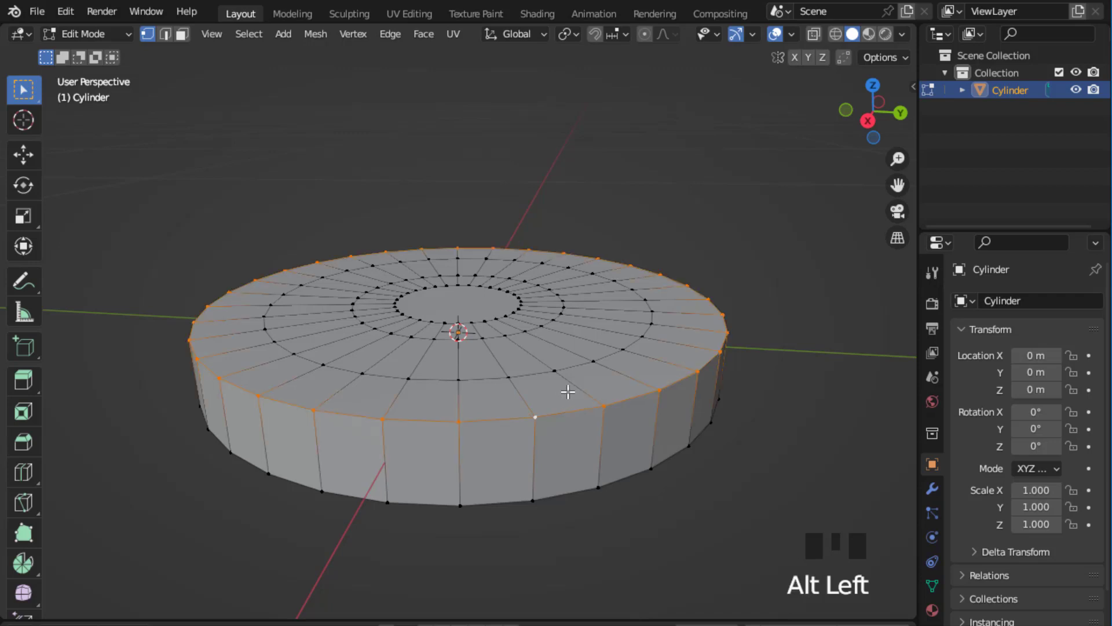
key("ctrl+b")
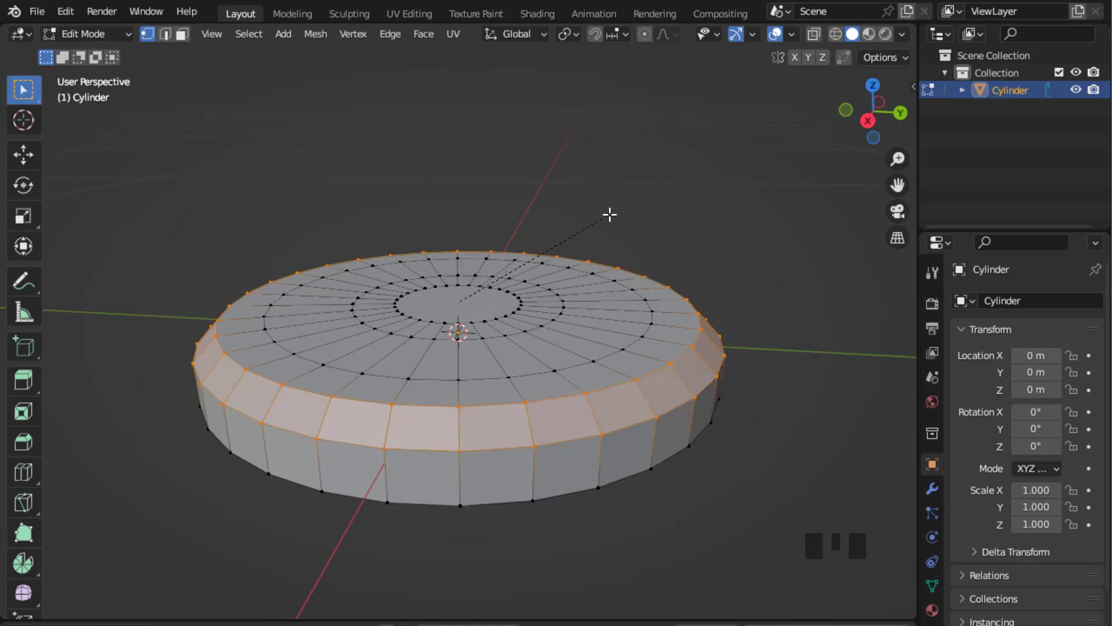
left_click(591, 216)
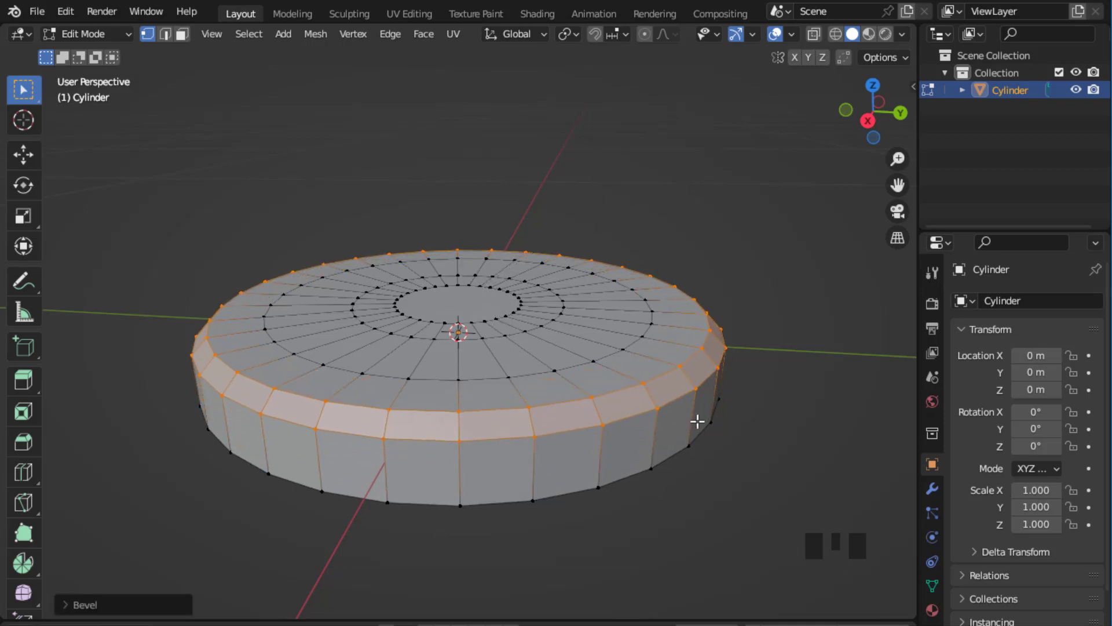
Step: Select the disc's bottom outer edge loop and bevel it with a narrow single-segment chamfer
middle_click_drag(696, 422, 536, 341)
left_click(521, 323)
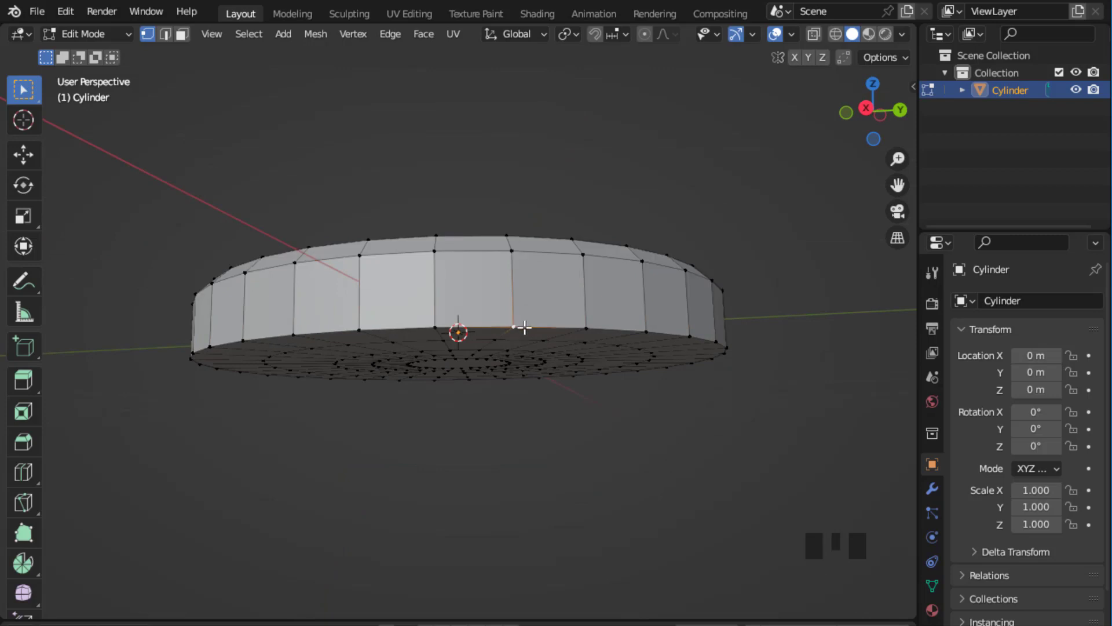
left_click(524, 328, "alt")
middle_click_drag(638, 238, 637, 258)
middle_click_drag(593, 365, 594, 353)
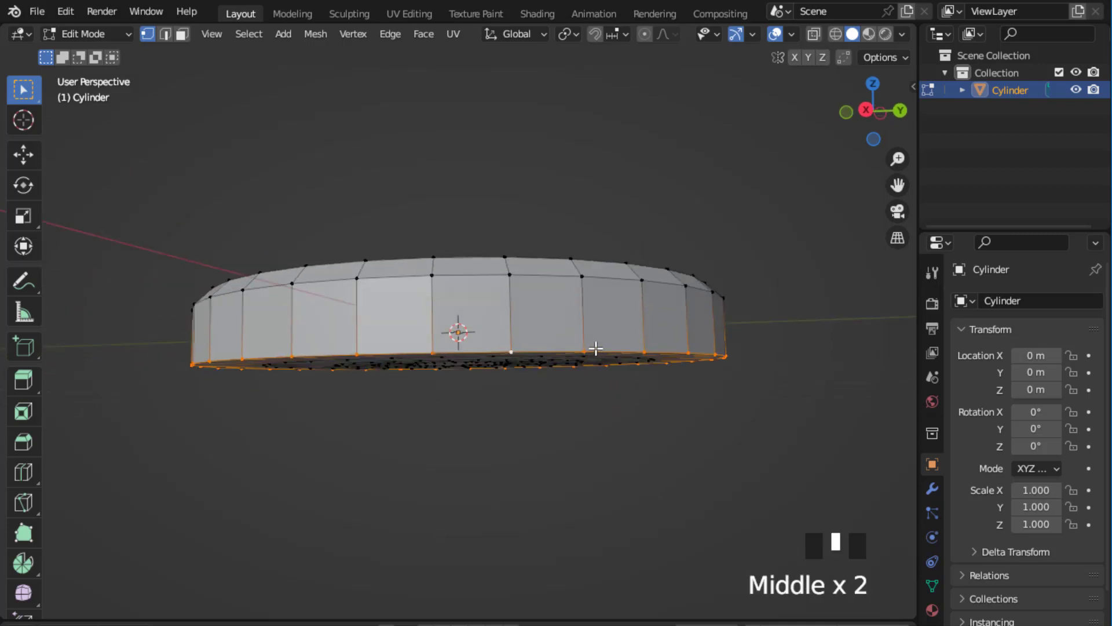
key("ctrl+b")
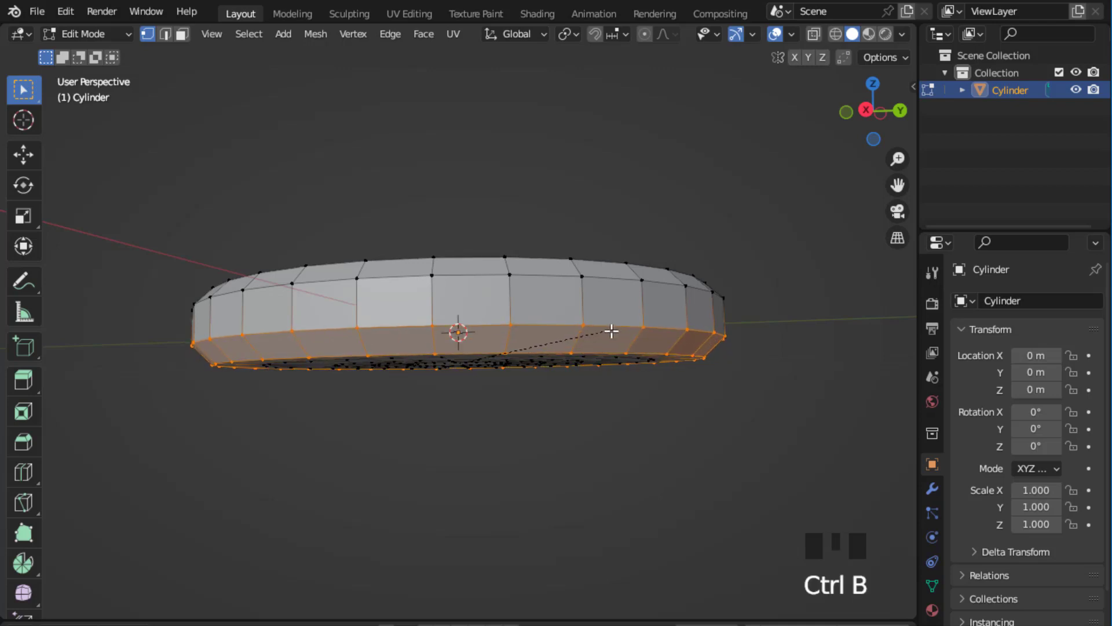
left_click(606, 331)
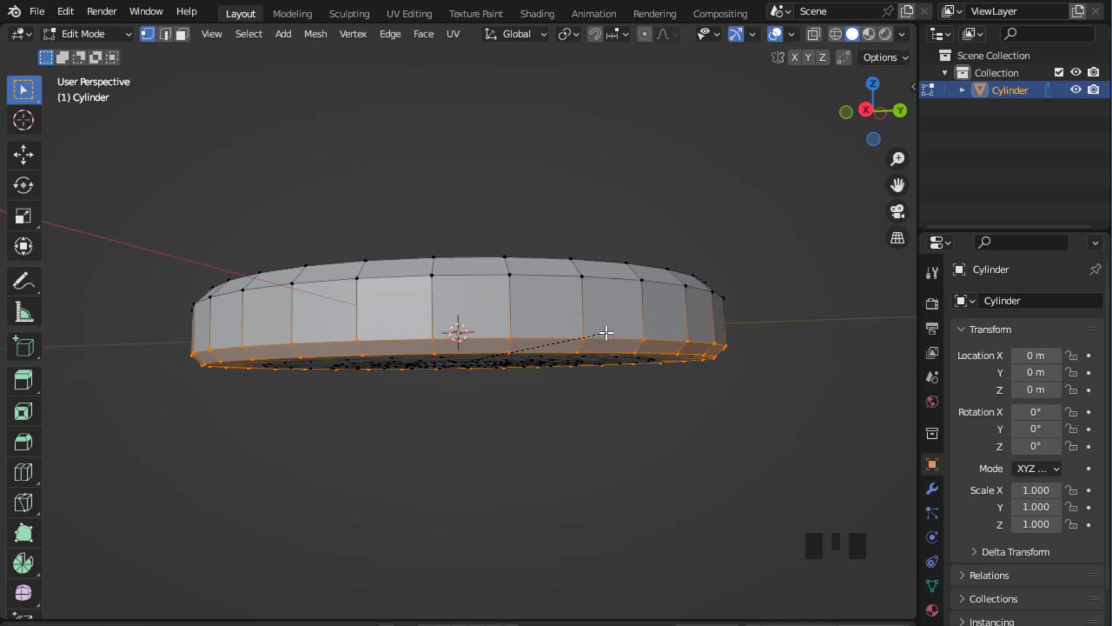
Step: Raise the whole disc mesh about 0.029 m along Z above its origin, and return to Object Mode
middle_click_drag(618, 251, 624, 321)
key("a")
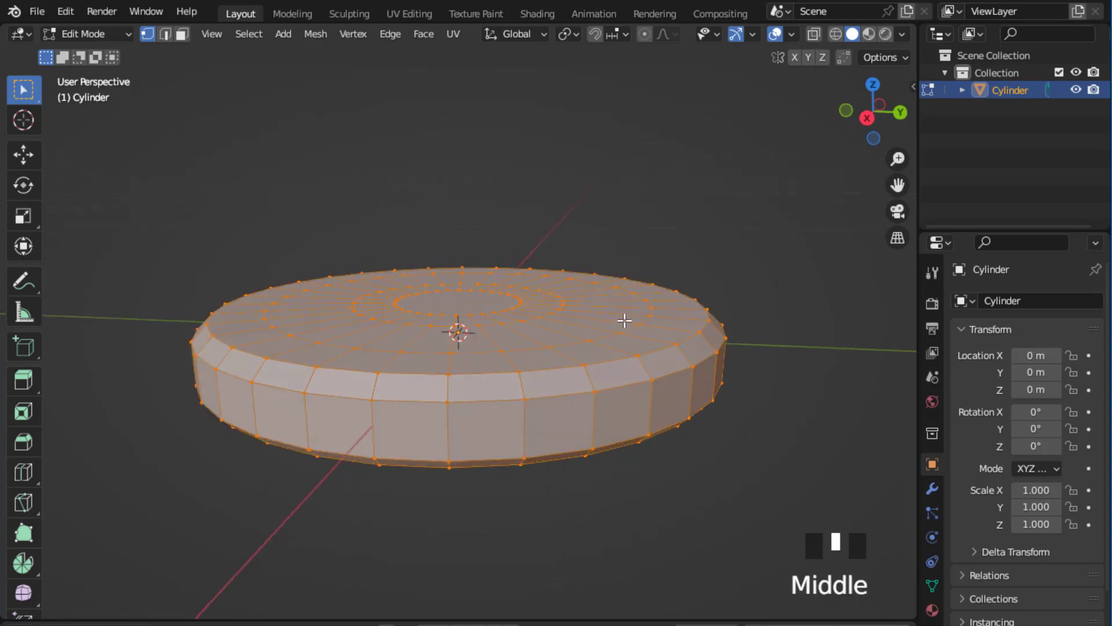
key("KP_1")
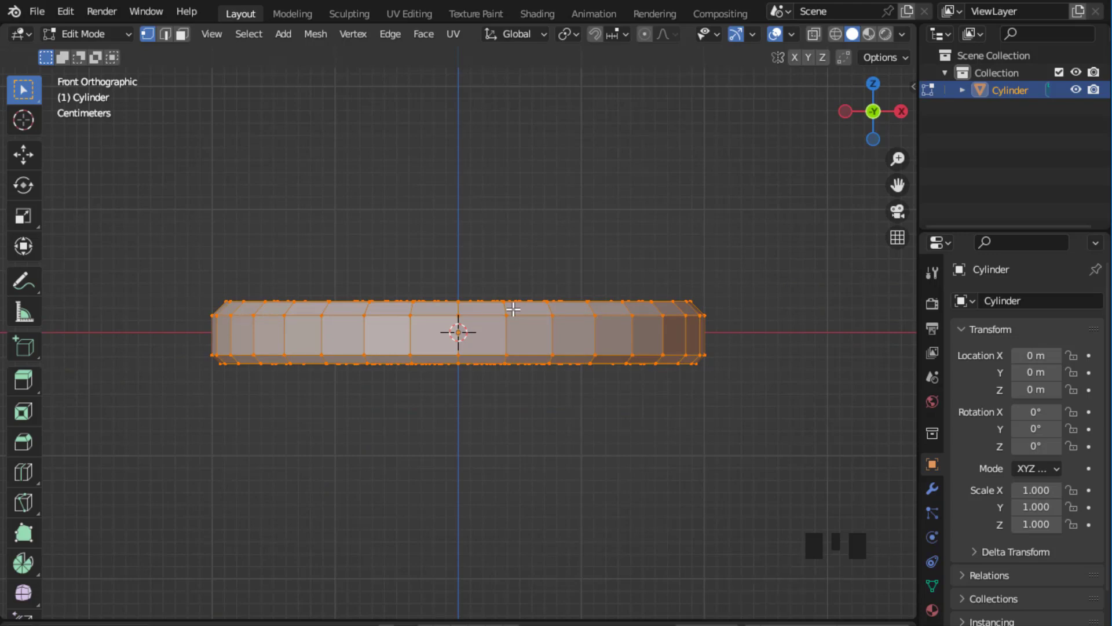
key("g")
key("z")
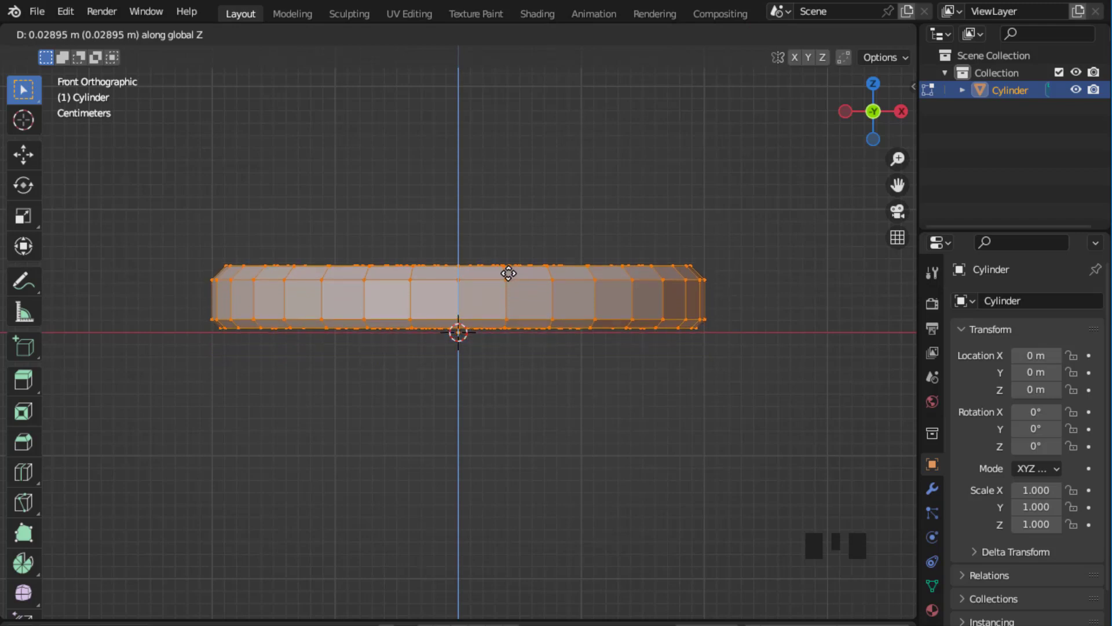
left_click(509, 272)
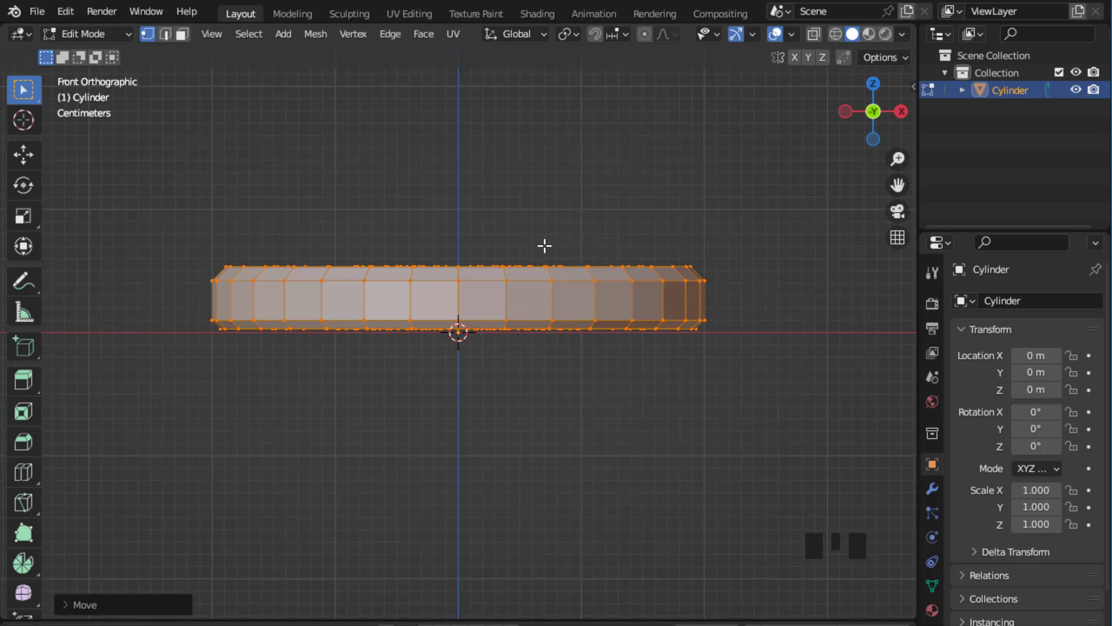
key("Tab")
middle_click_drag(547, 248, 557, 278)
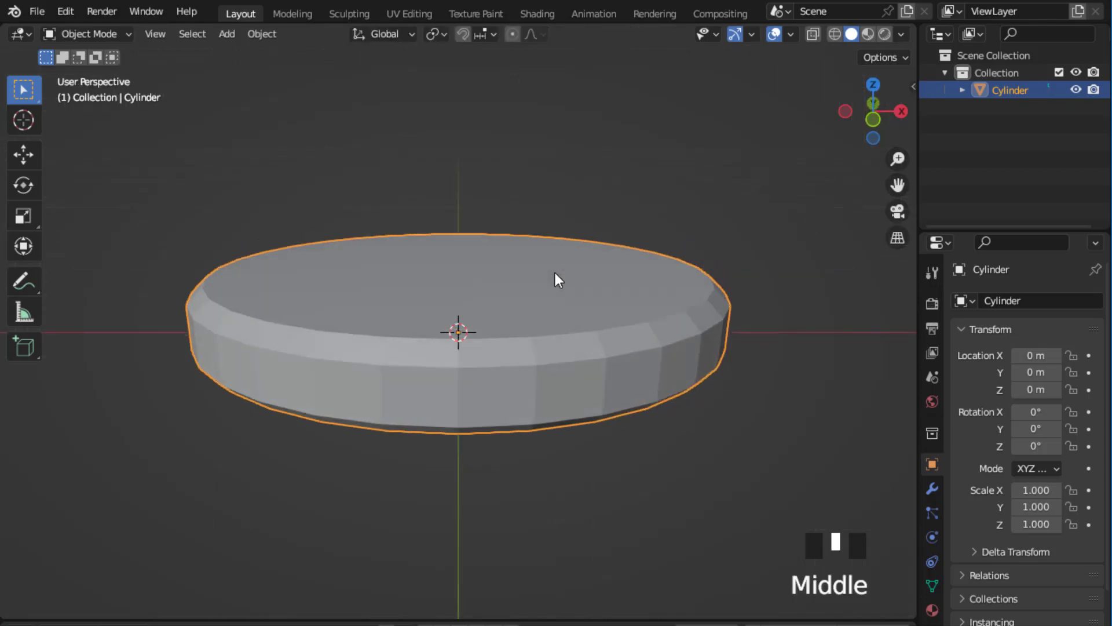
Step: Save the project as cookies tutorial.blend in the cookies folder
scroll(557, 270, "down", 3)
key("ctrl+s")
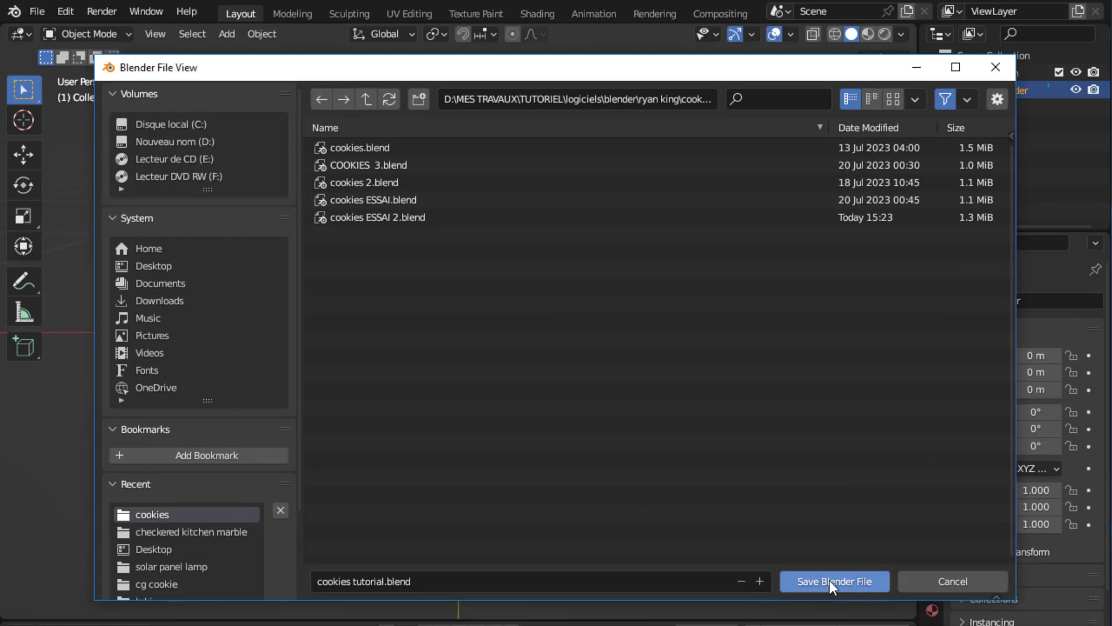
left_click(829, 580)
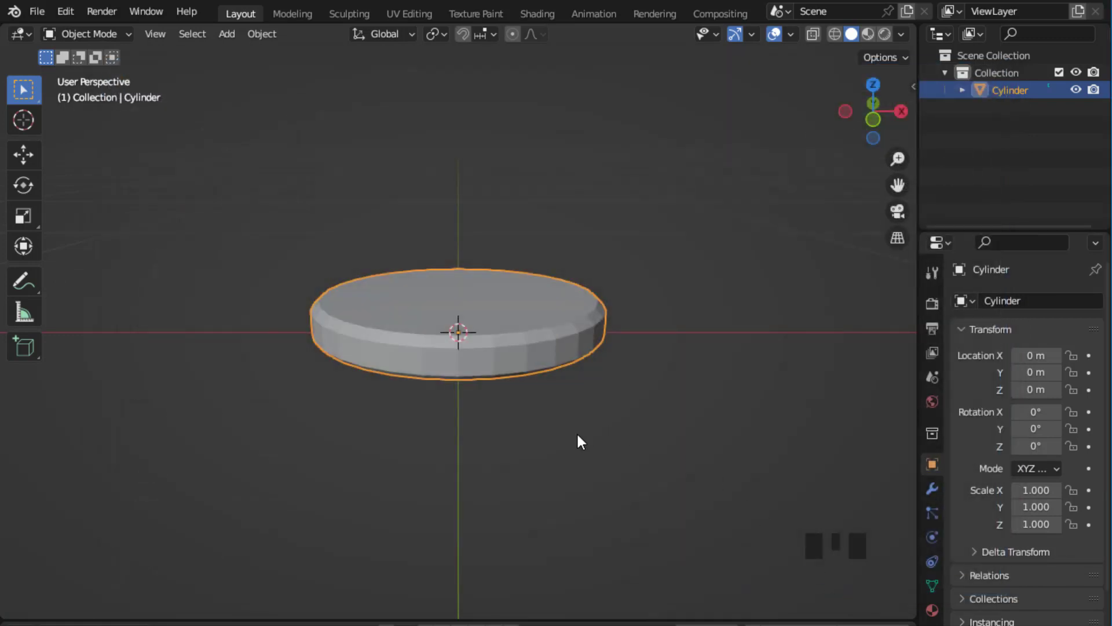
Step: Add a level 5 Subdivision Surface to the disc to smooth it, and deselect it
scroll(596, 275, "up", 2)
scroll(599, 270, "down", 1)
scroll(599, 270, "up", 1)
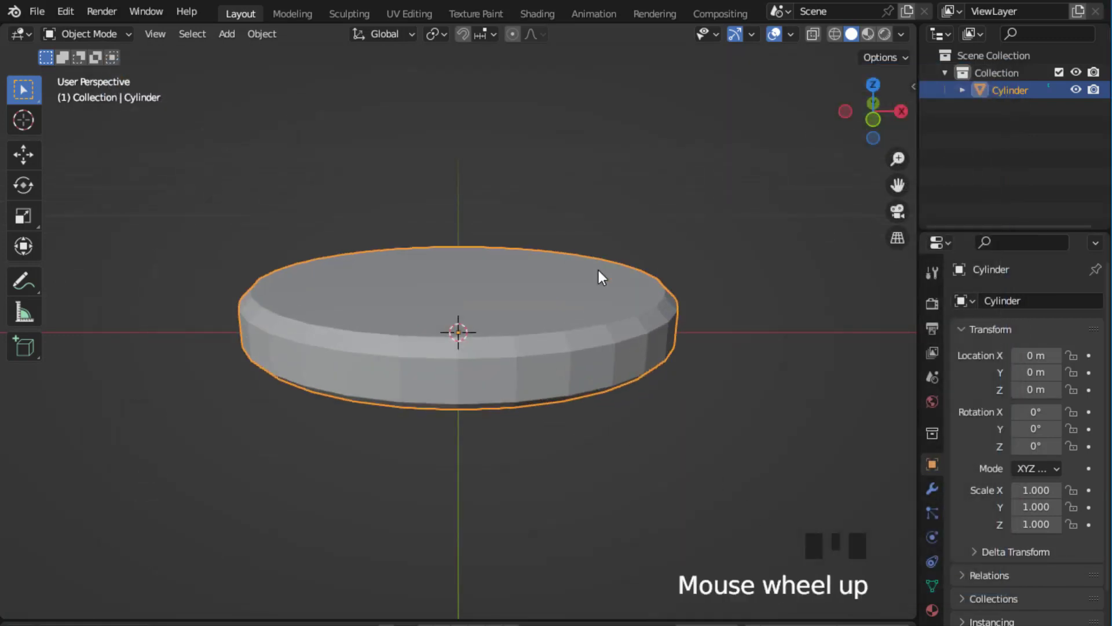
left_click(582, 343)
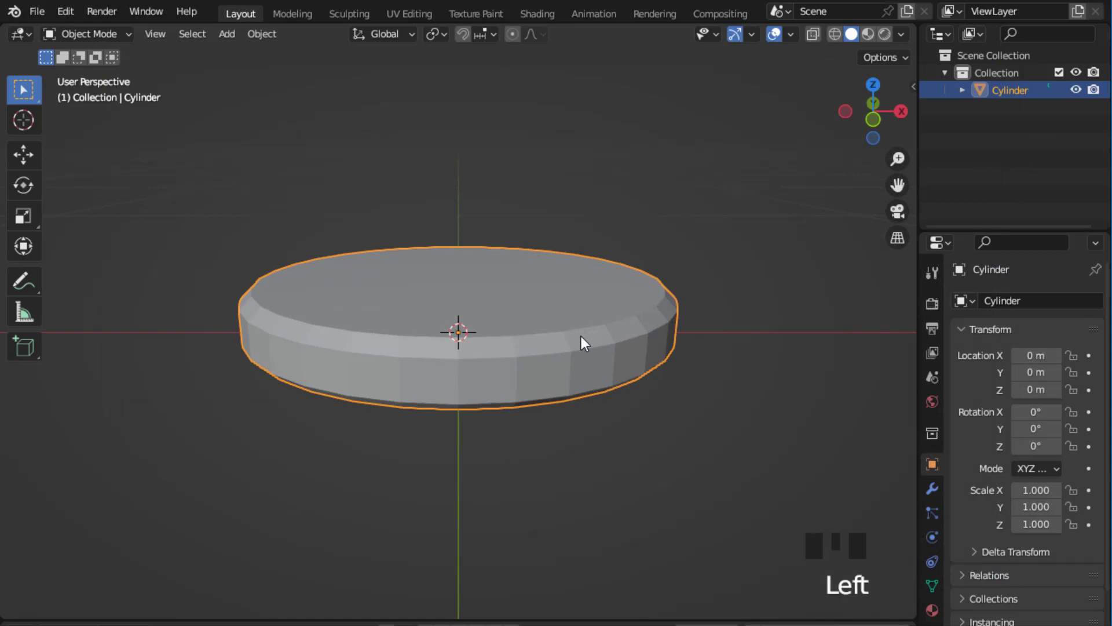
key("ctrl+5")
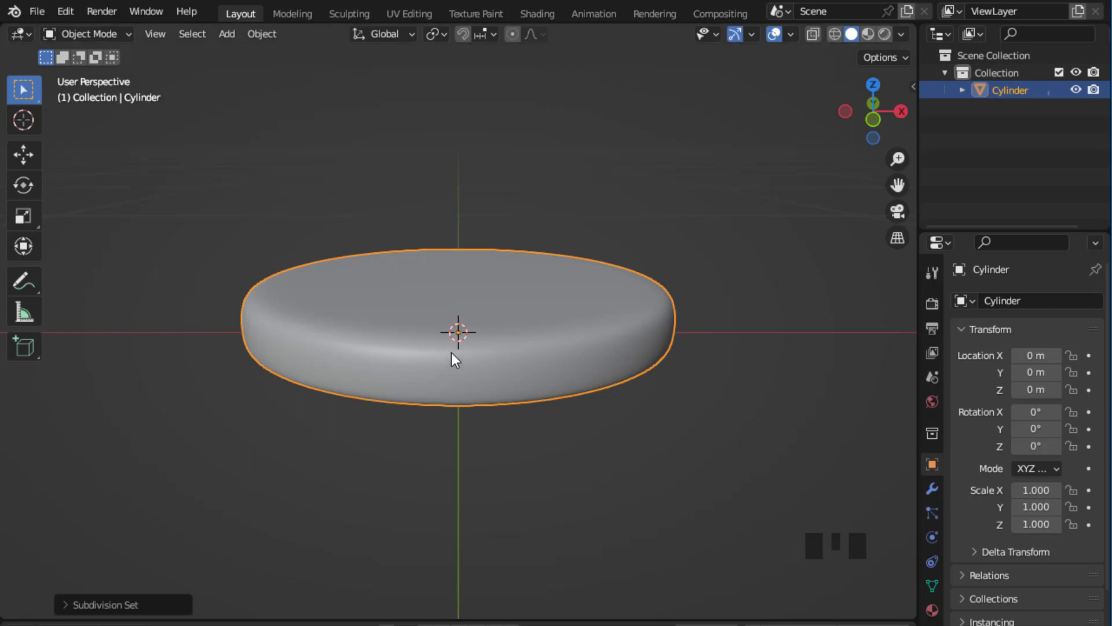
scroll(484, 315, "down", 2)
middle_click_drag(485, 315, 463, 301)
left_click(514, 241)
scroll(513, 241, "up", 2)
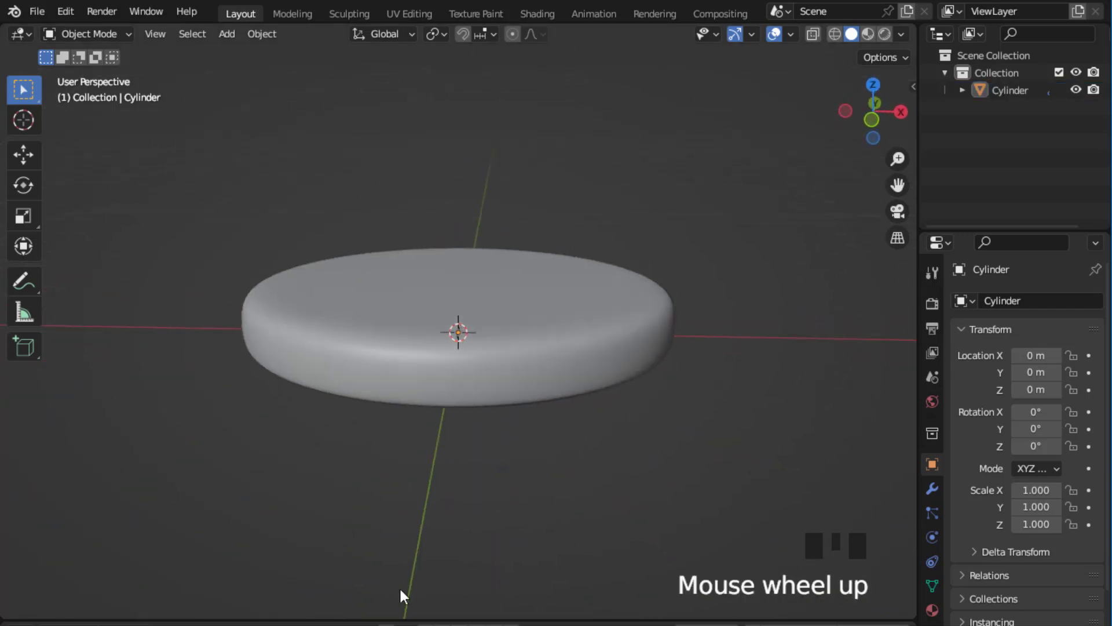
Step: Split the 3D viewport vertically into two side-by-side views
right_click(425, 619)
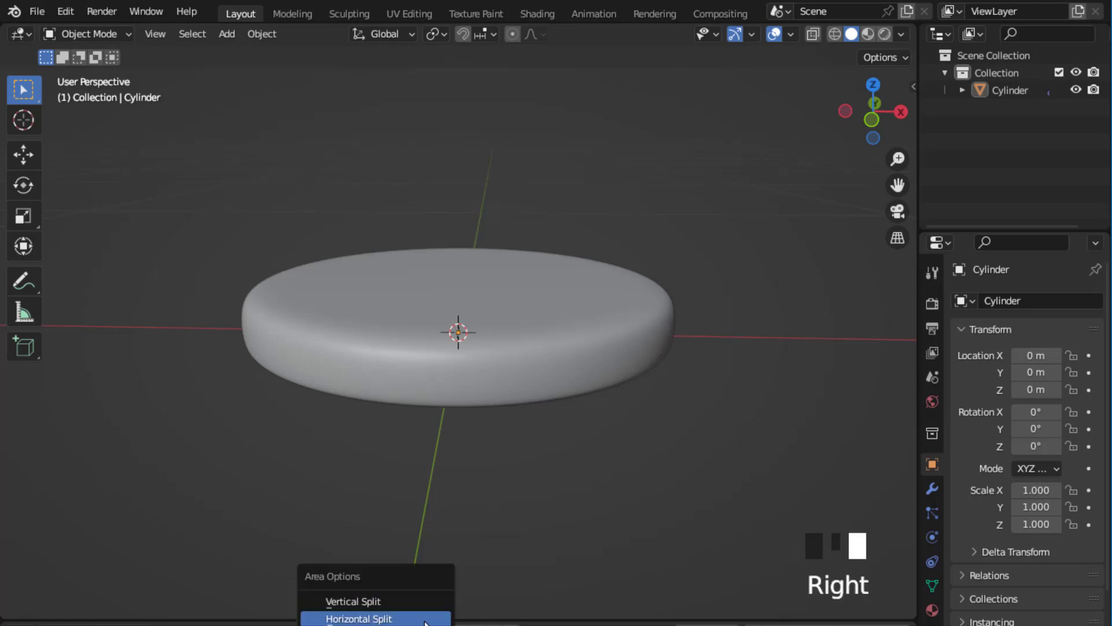
left_click(398, 600)
left_click(501, 499)
scroll(236, 268, "up", 3)
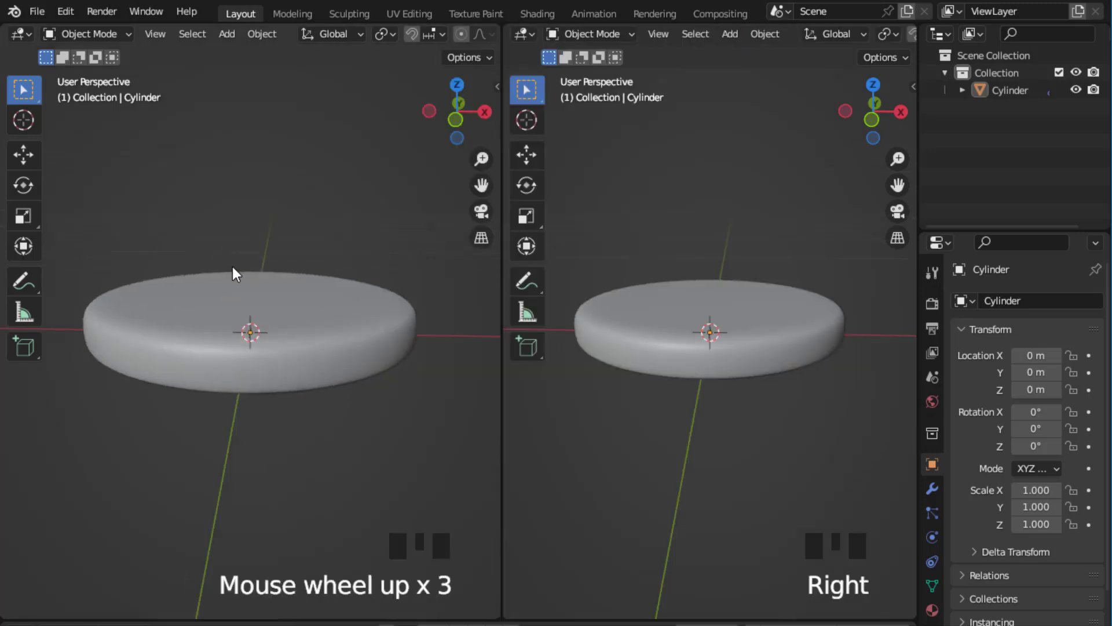
Step: Hide the toolbar, gizmos and overlays in the left viewport, and save the file
left_click(217, 199)
key("t")
middle_click_drag(402, 42, 308, 46)
left_click(340, 35)
left_click(387, 58)
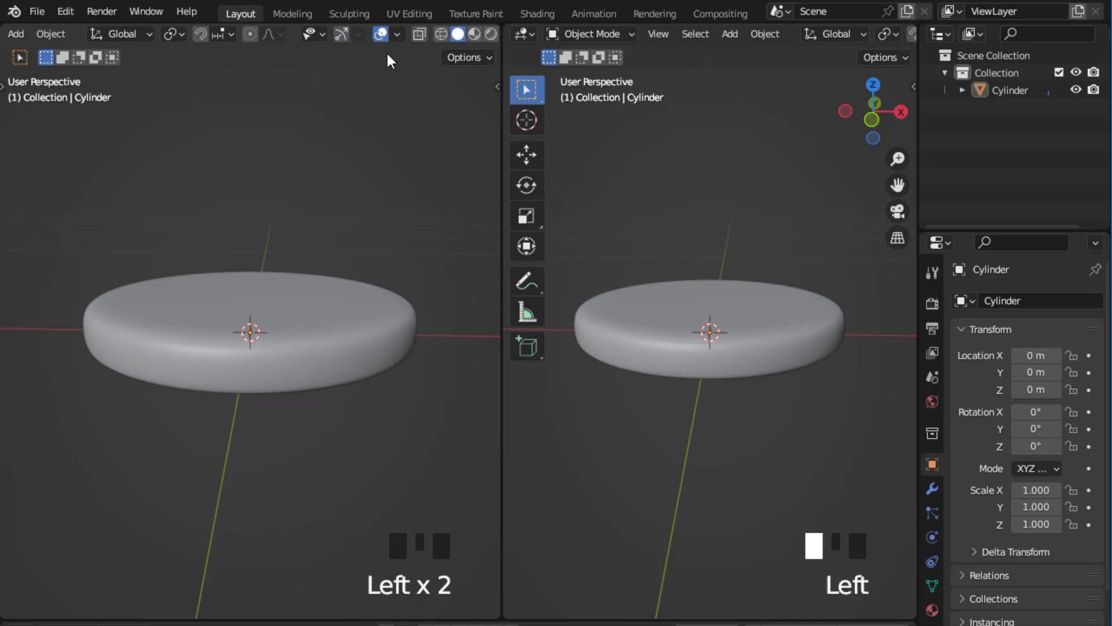
left_click(380, 36)
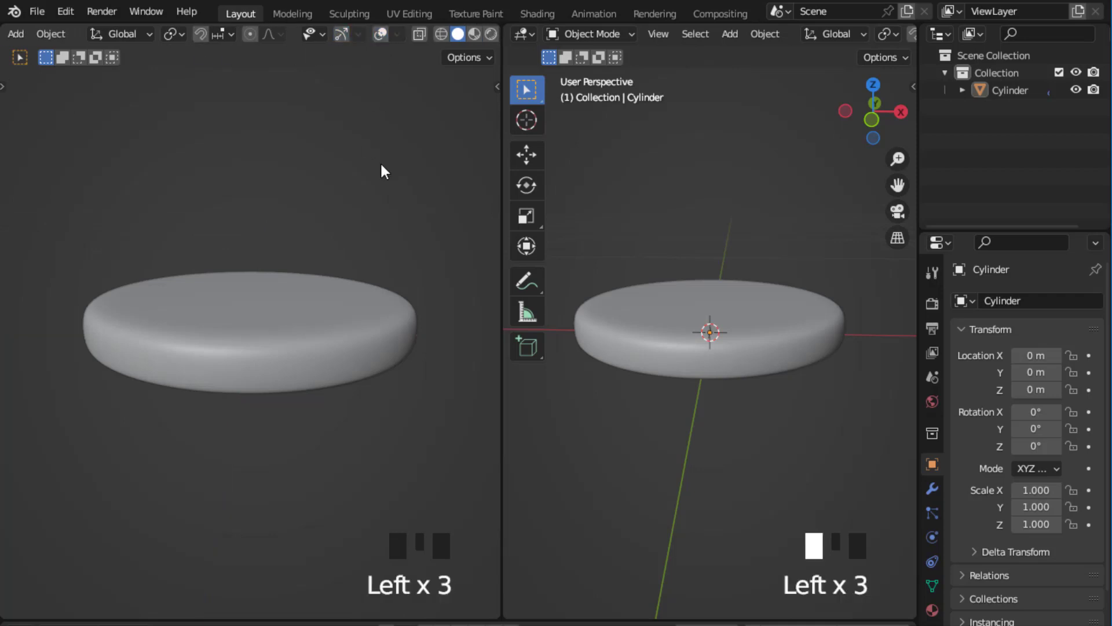
key("ctrl+s")
Step: Set the left viewport to Rendered shading with Scene World lighting turned off
scroll(375, 199, "down", 2)
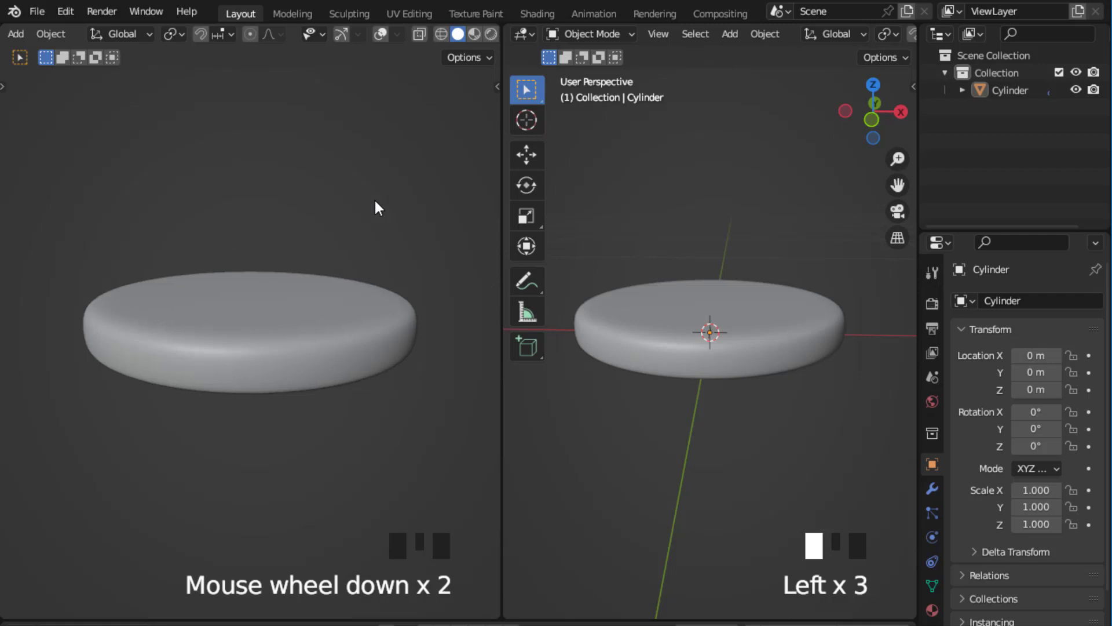
scroll(377, 208, "down", 1)
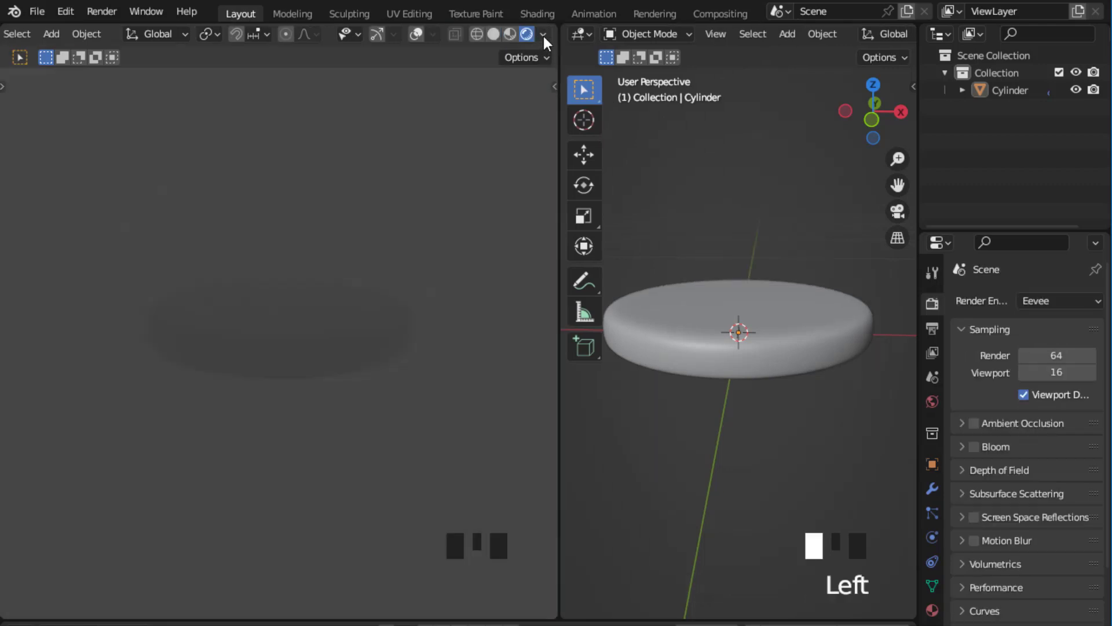
left_click(544, 36)
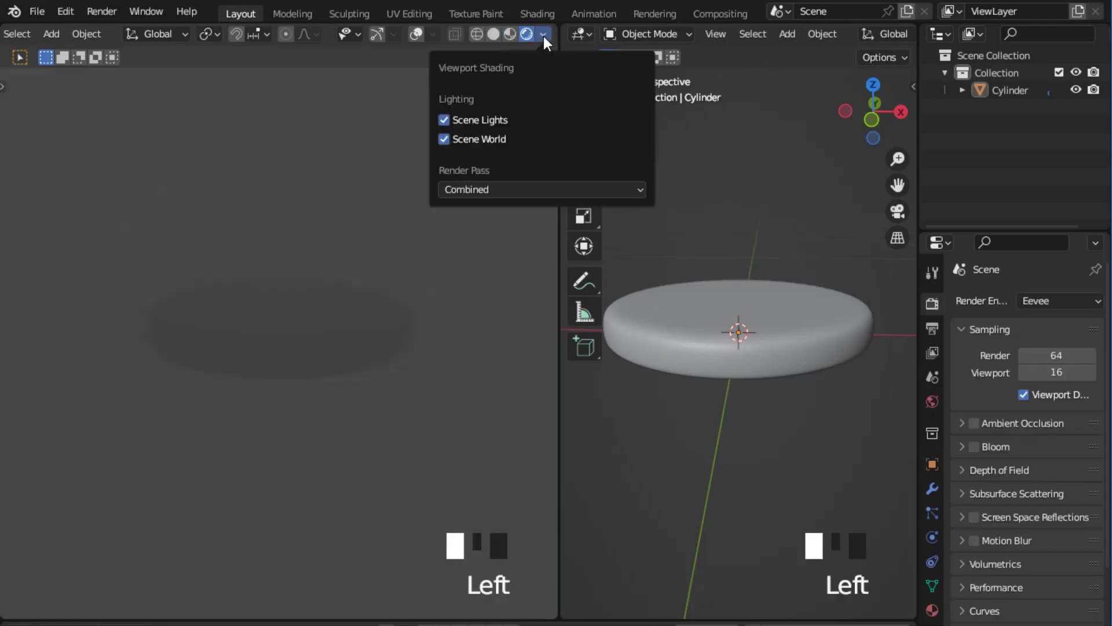
left_click(448, 139)
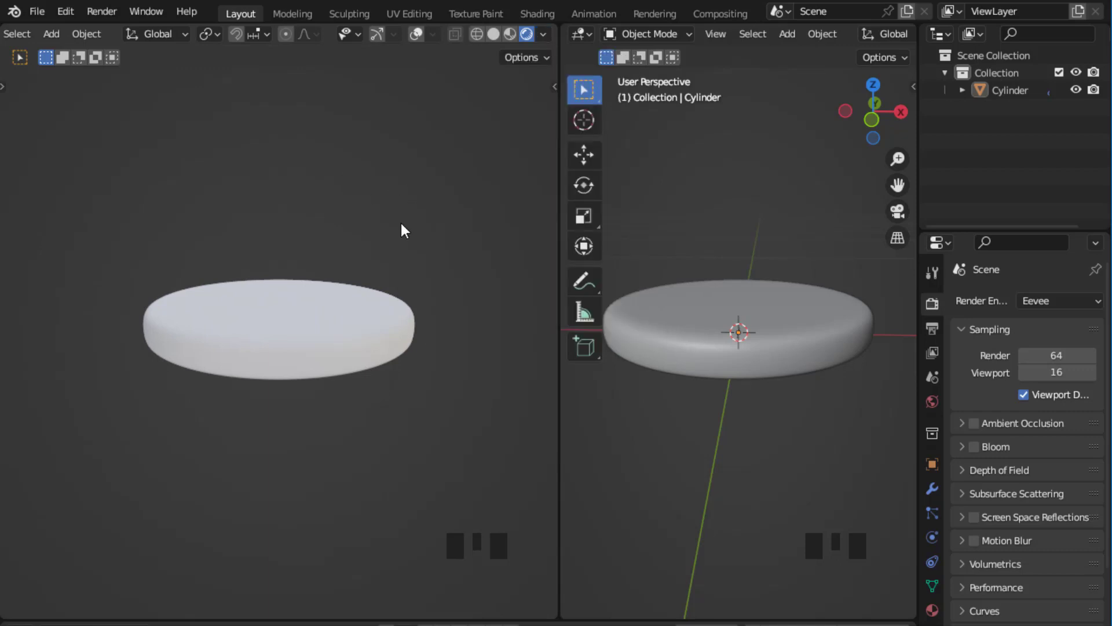
Step: Change the scene's render engine from Eevee to Cycles
left_click(1049, 299)
left_click(1022, 359)
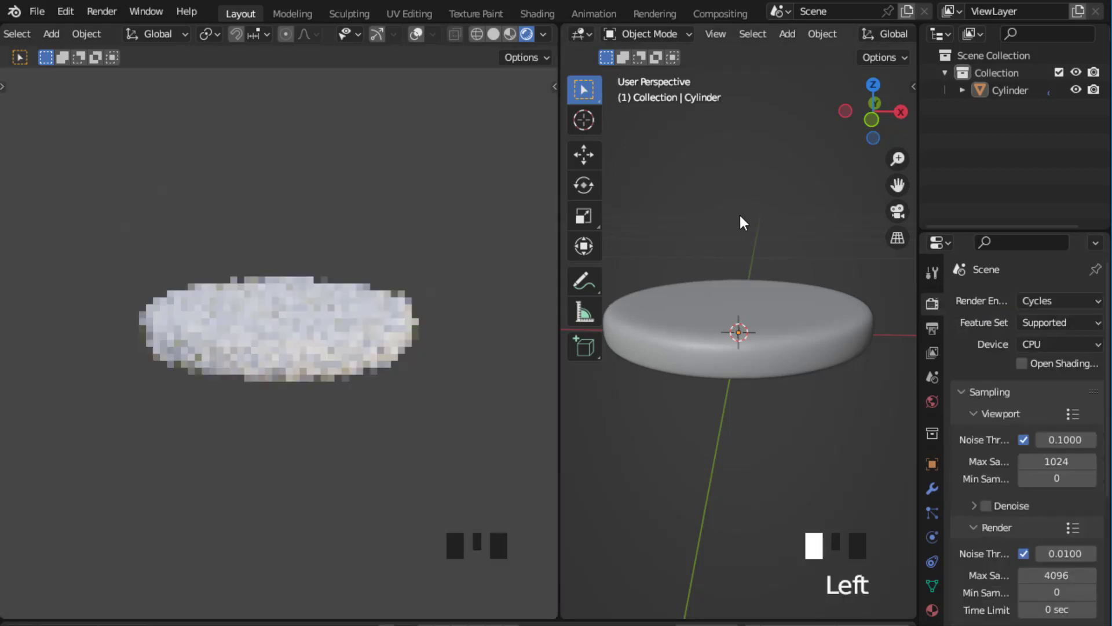
scroll(752, 220, "up", 2)
scroll(753, 220, "down", 2)
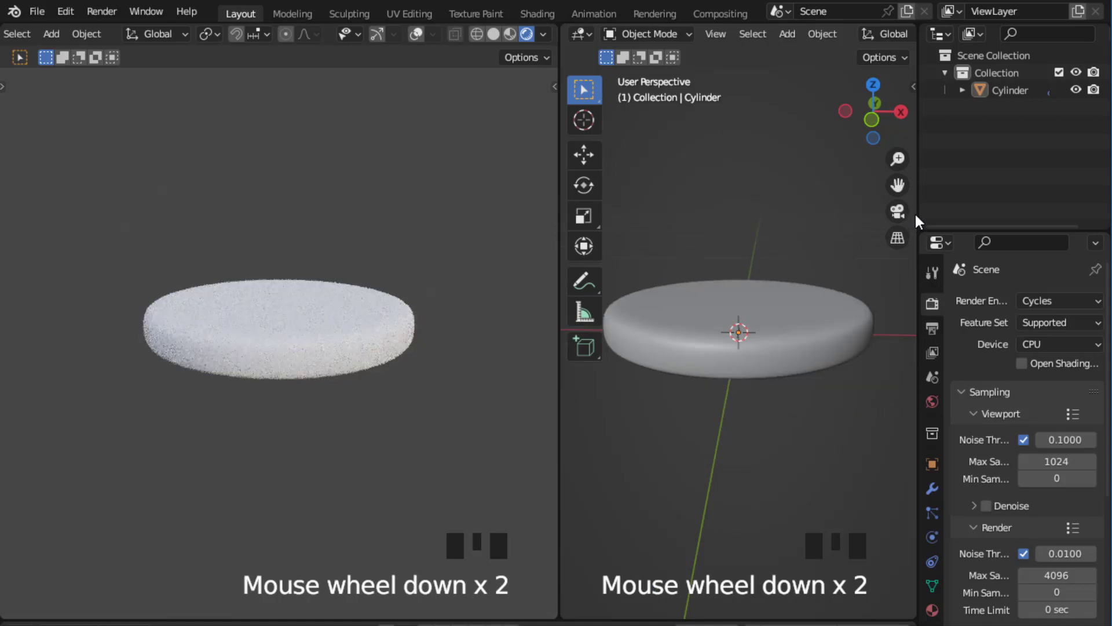
Step: Widen the right viewport over the side editors and add an area light at the scene origin
left_click_drag(918, 220, 1048, 220)
scroll(830, 249, "up", 1)
middle_click_drag(830, 249, 844, 240)
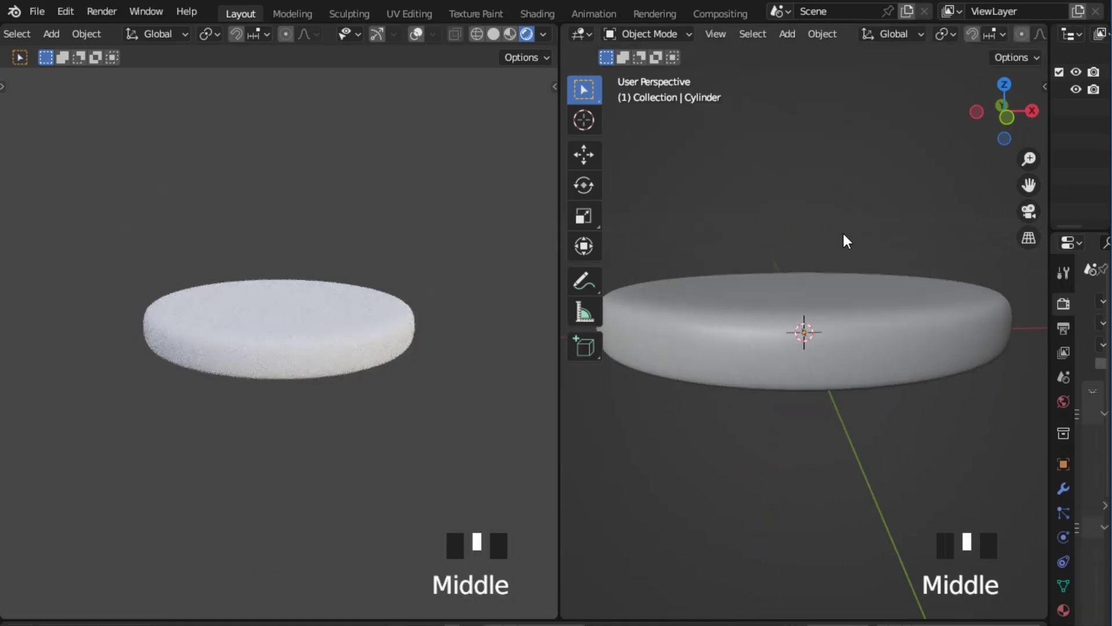
scroll(822, 209, "down", 3)
left_click(822, 207)
key("shift+a")
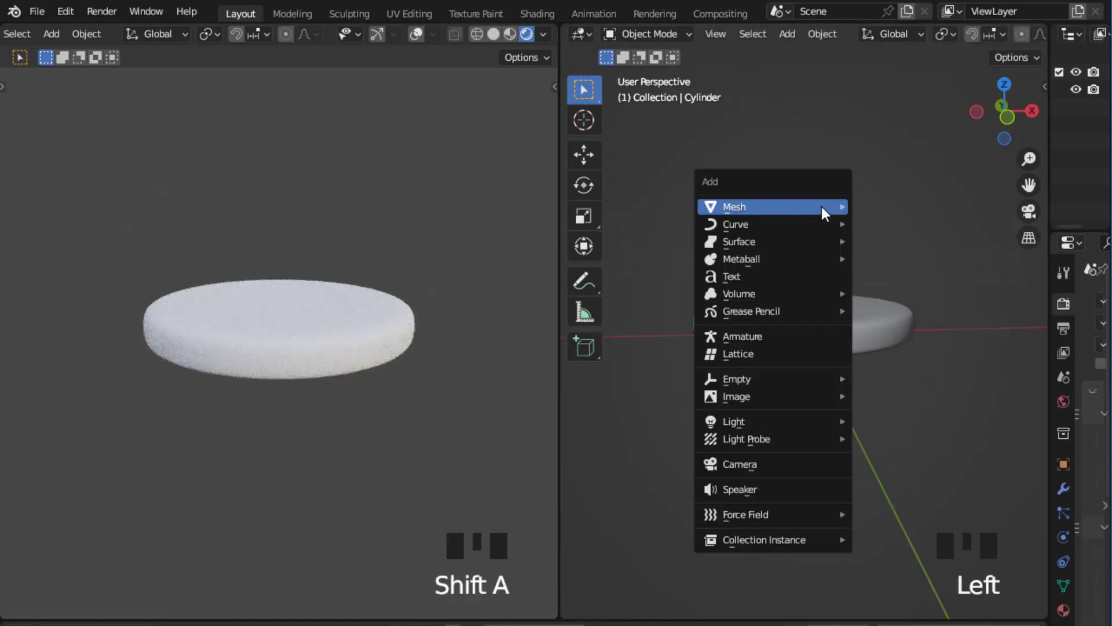
mouse_move(749, 440)
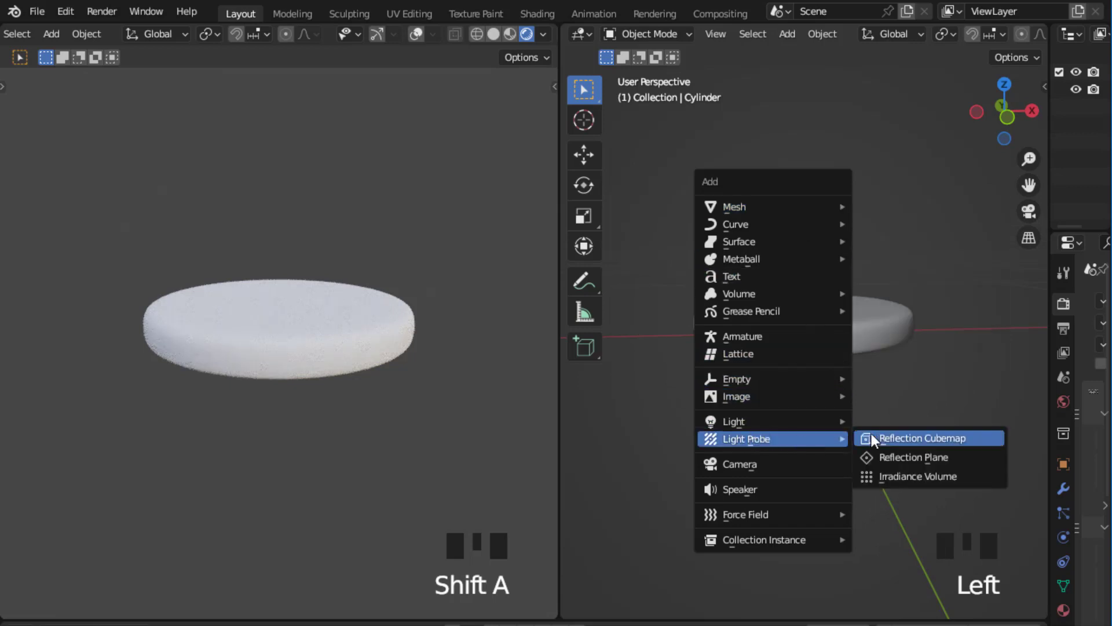
left_click(902, 477)
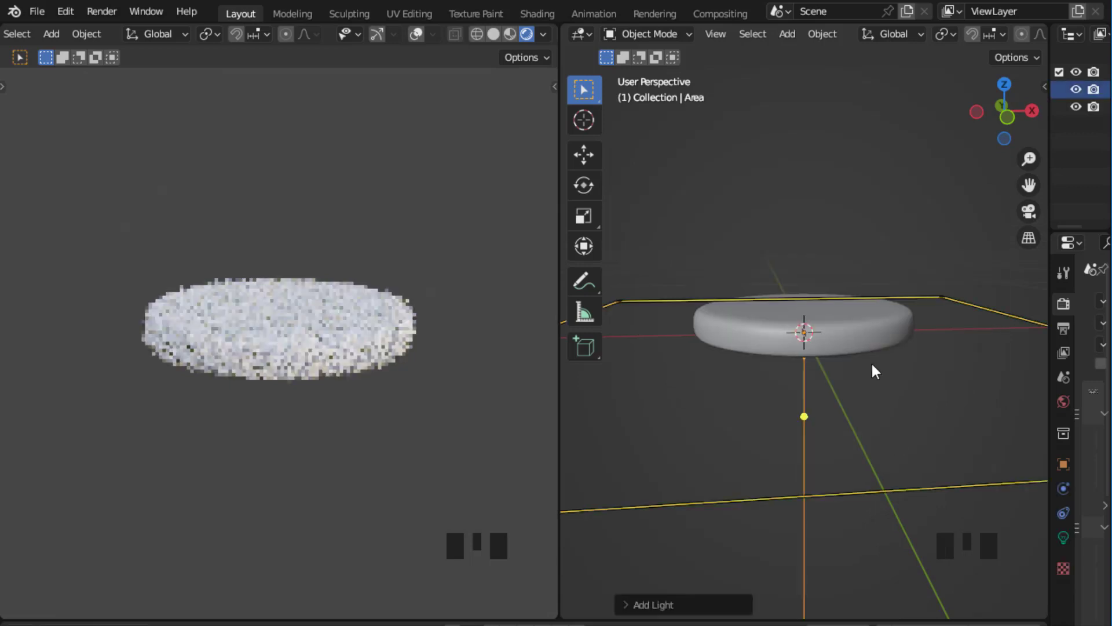
Step: Rotate the area light 180° around the global X axis
scroll(861, 283, "down", 2)
left_click(927, 313)
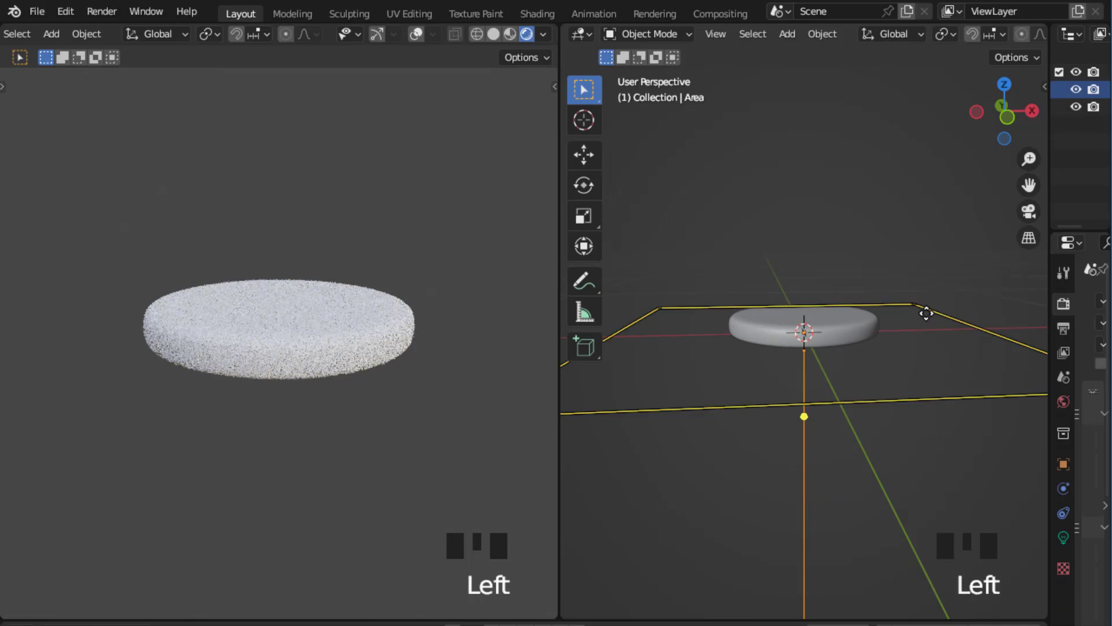
key("r")
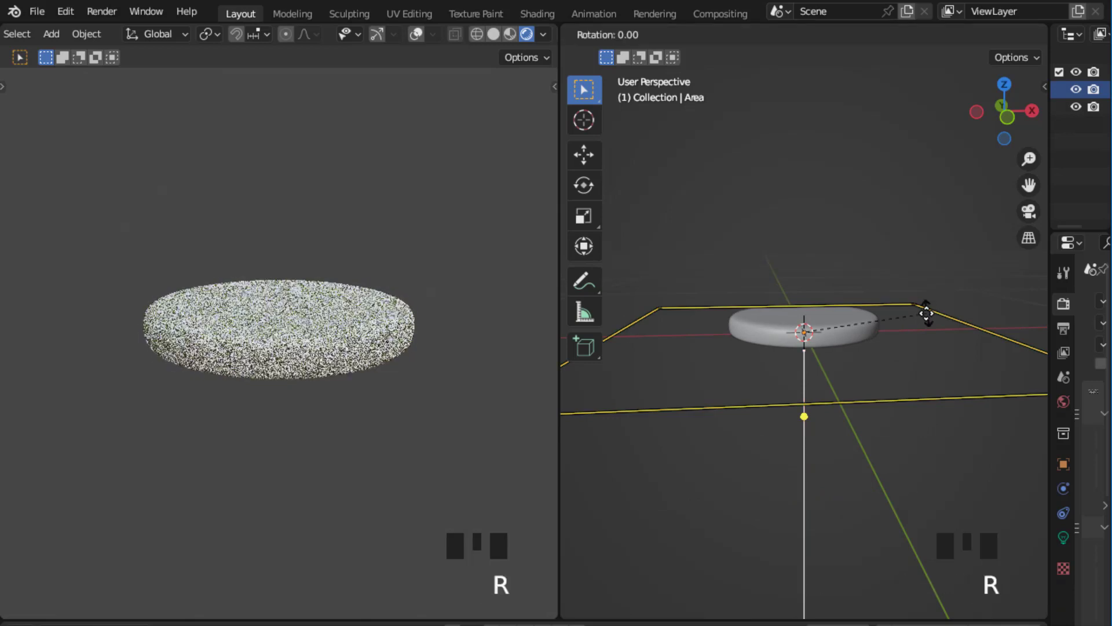
key("x")
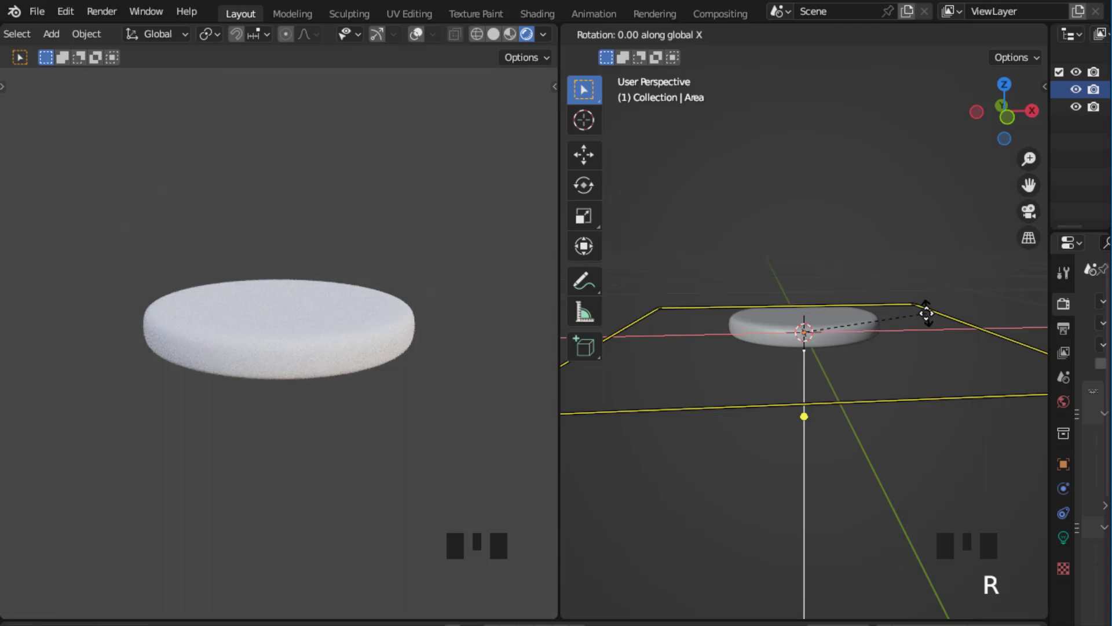
type("180")
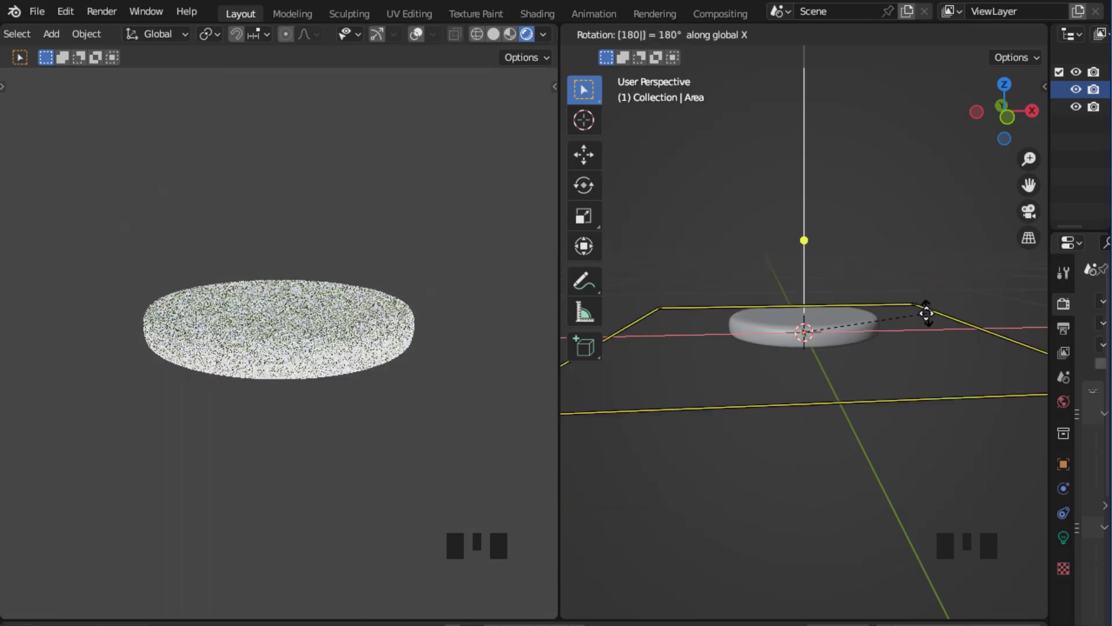
key("Return")
Step: Move the area light down along the global Z axis so it sits below the cookie
key("g")
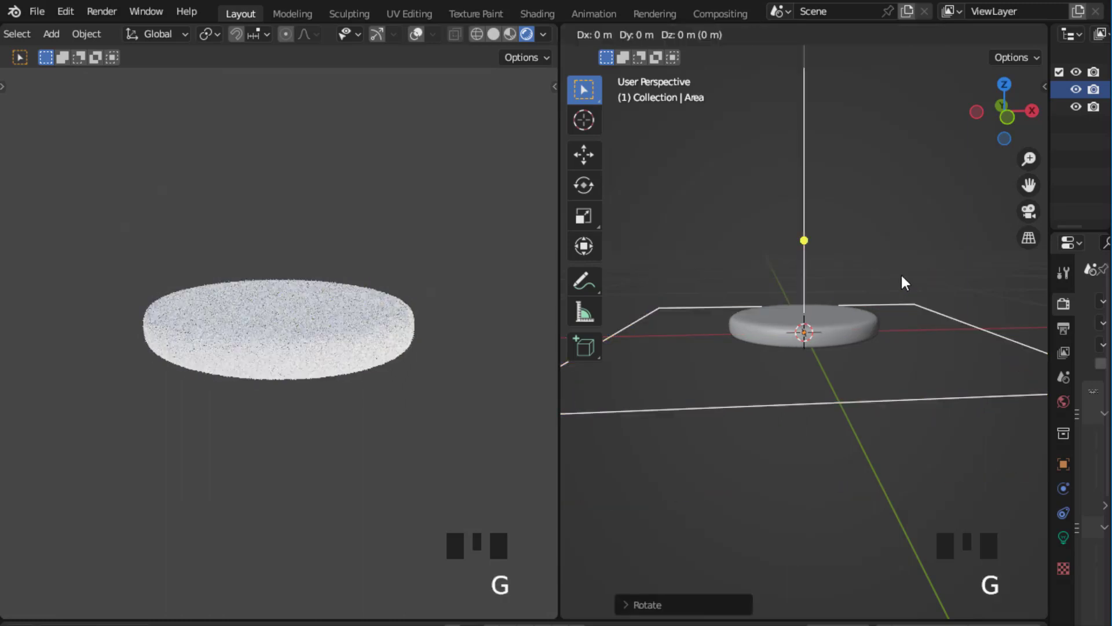
key("z")
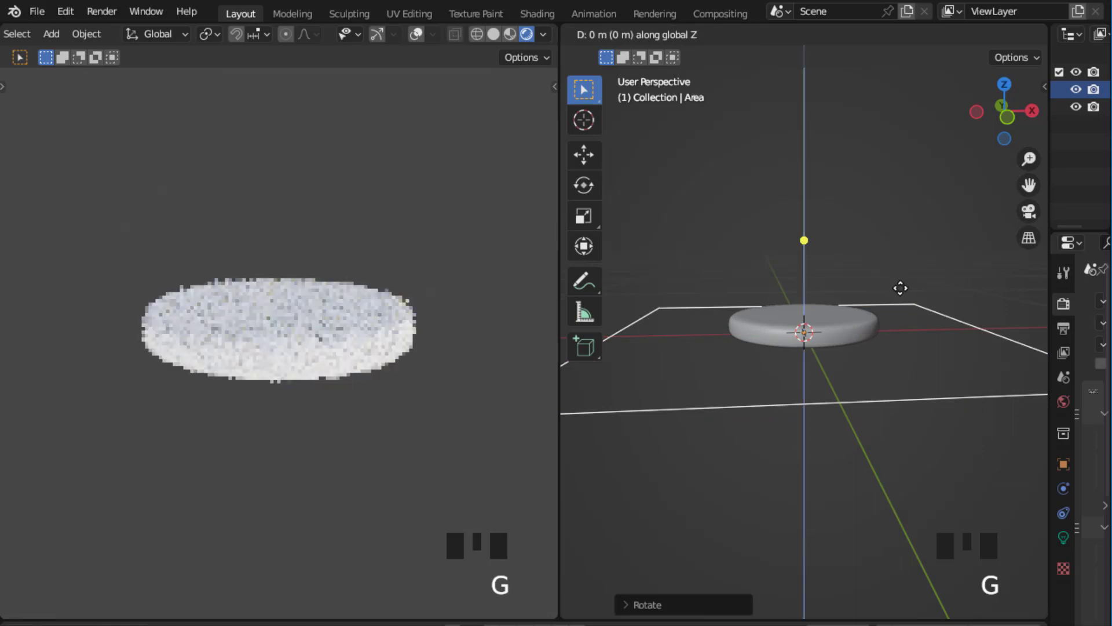
left_click(898, 335)
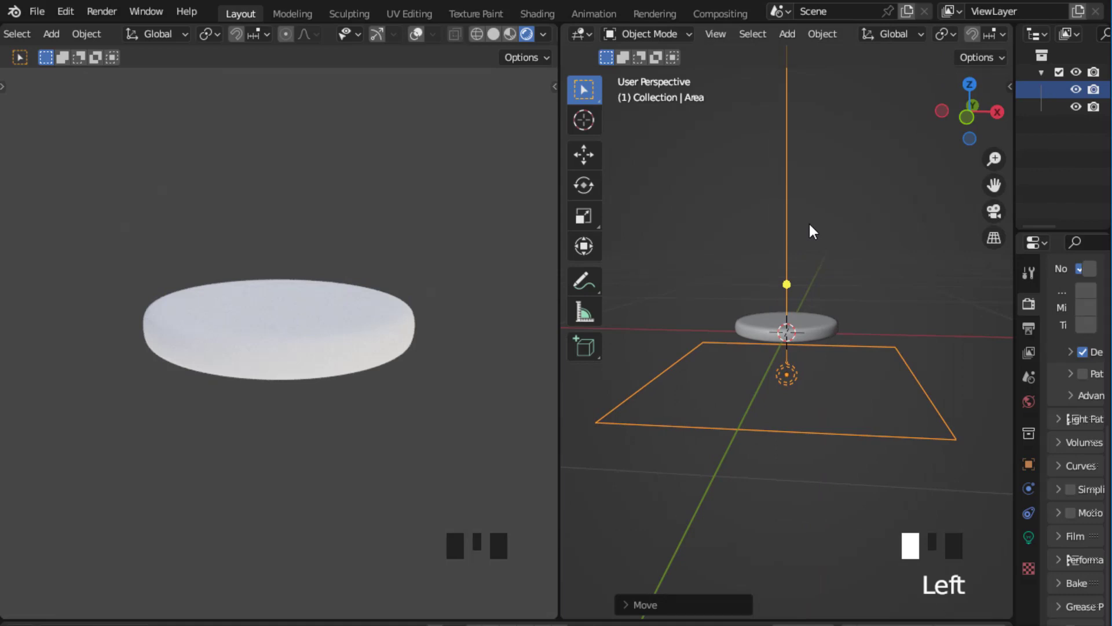
Step: Switch the right viewport to the Shader Editor and hide its sidebar
left_click(586, 32)
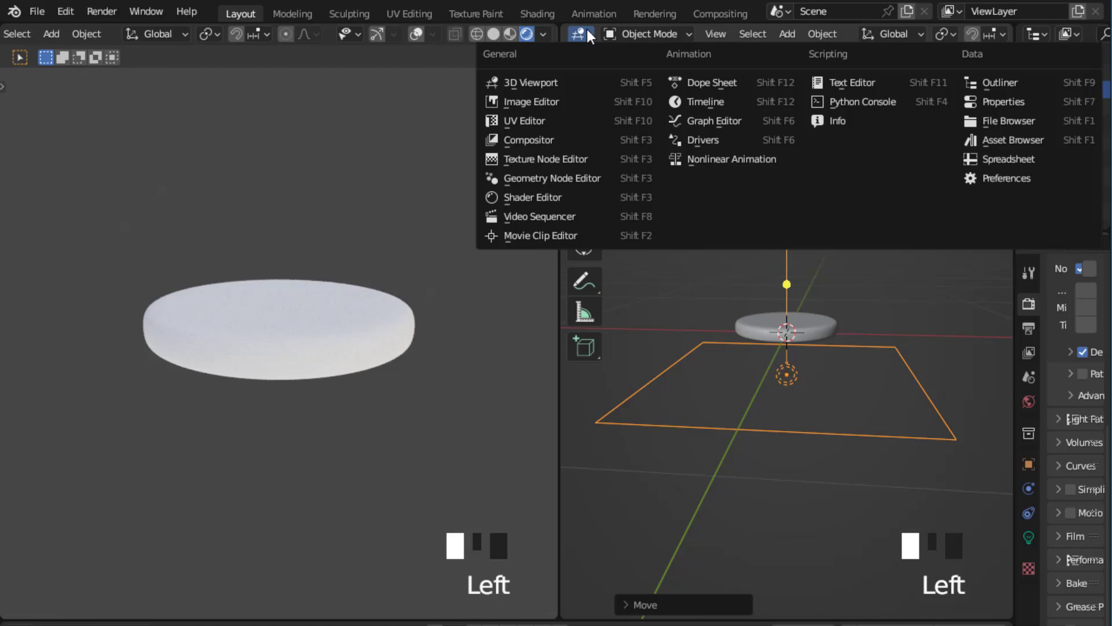
left_click(541, 199)
scroll(662, 217, "down", 2)
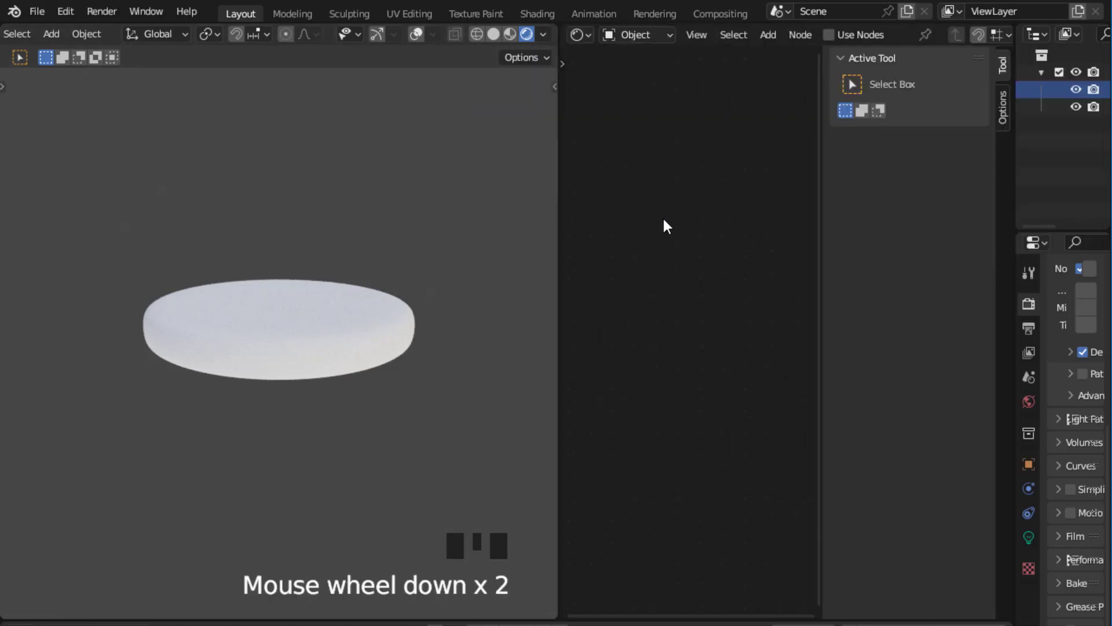
key("n")
scroll(666, 218, "down", 5)
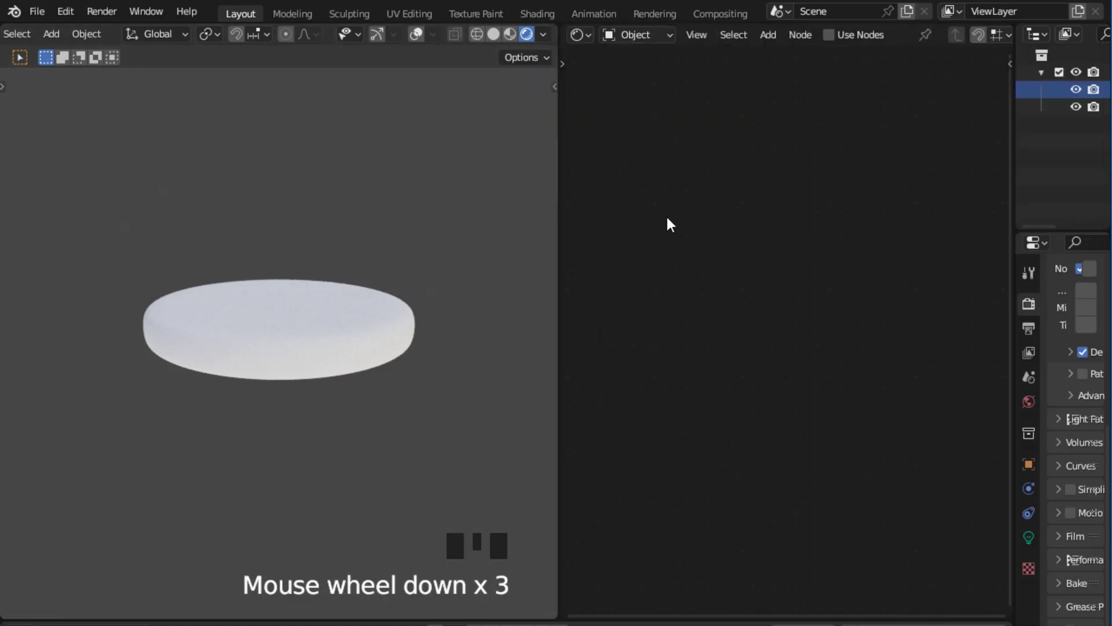
scroll(666, 223, "down", 3)
Step: Select the cookie in the rendered view and create a new material for it
left_click(368, 329)
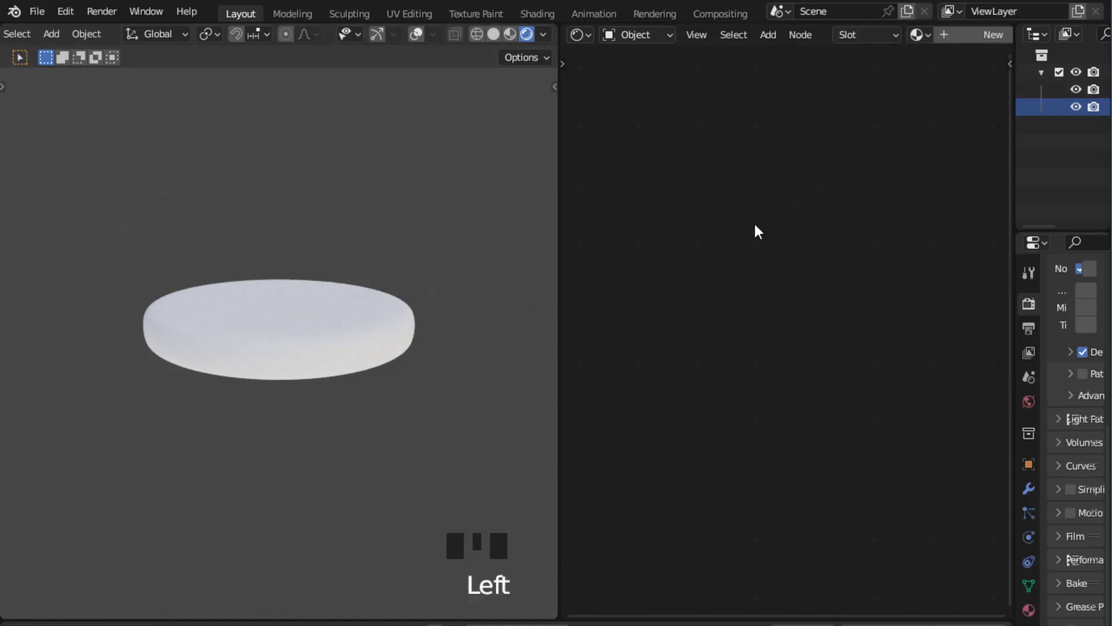
scroll(791, 232, "down", 7)
middle_click_drag(789, 230, 745, 248)
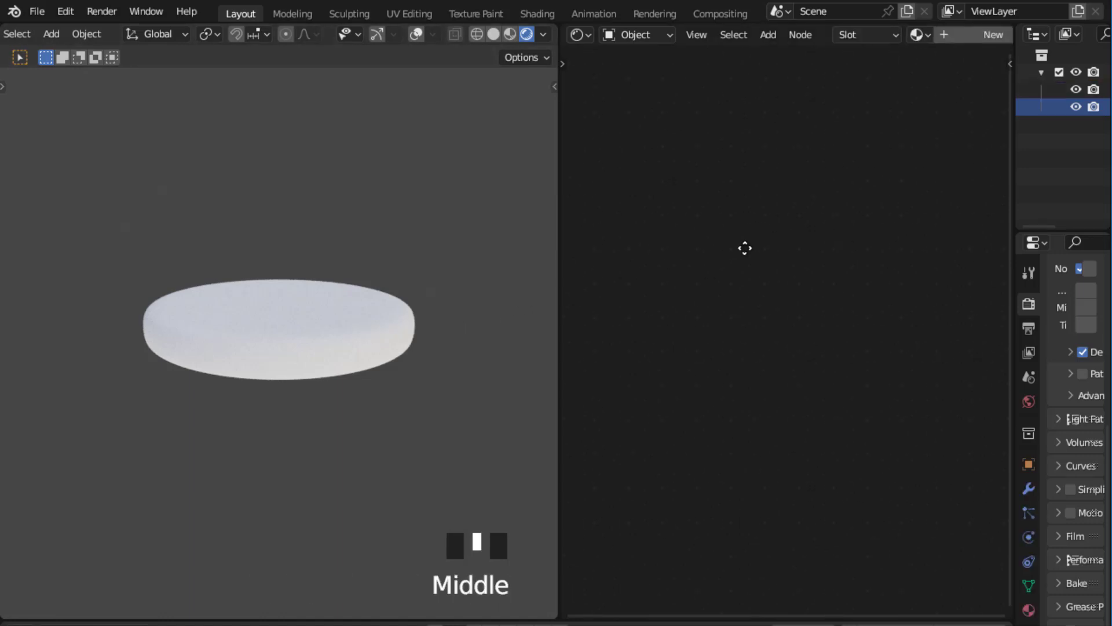
left_click(978, 36)
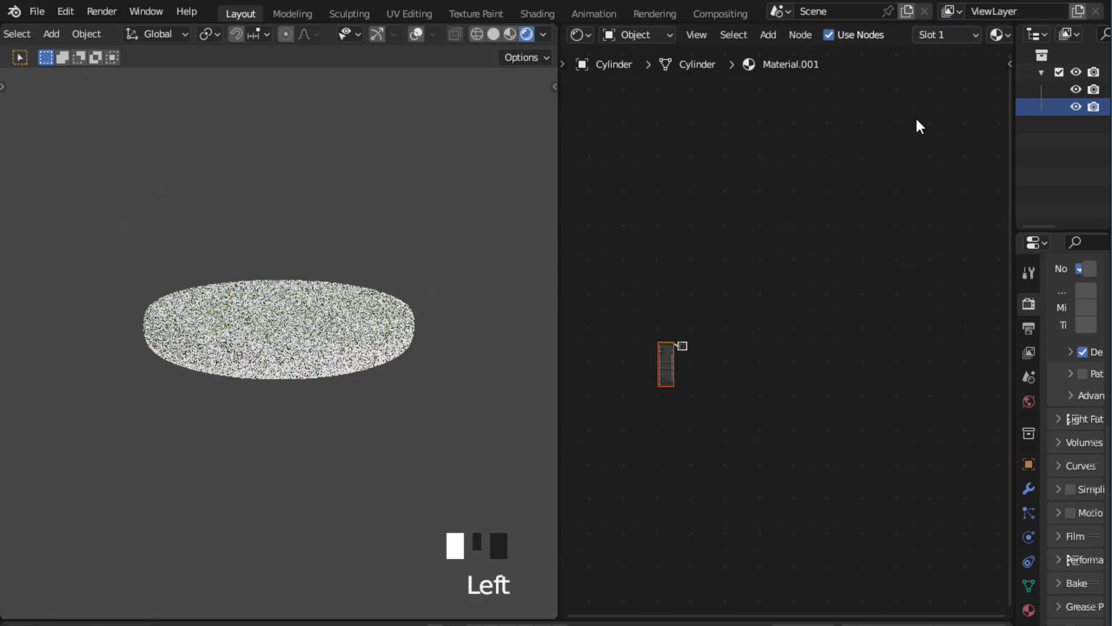
Step: Rename the cookie's material as "cookies an d chocolat"
middle_click_drag(957, 32, 788, 34)
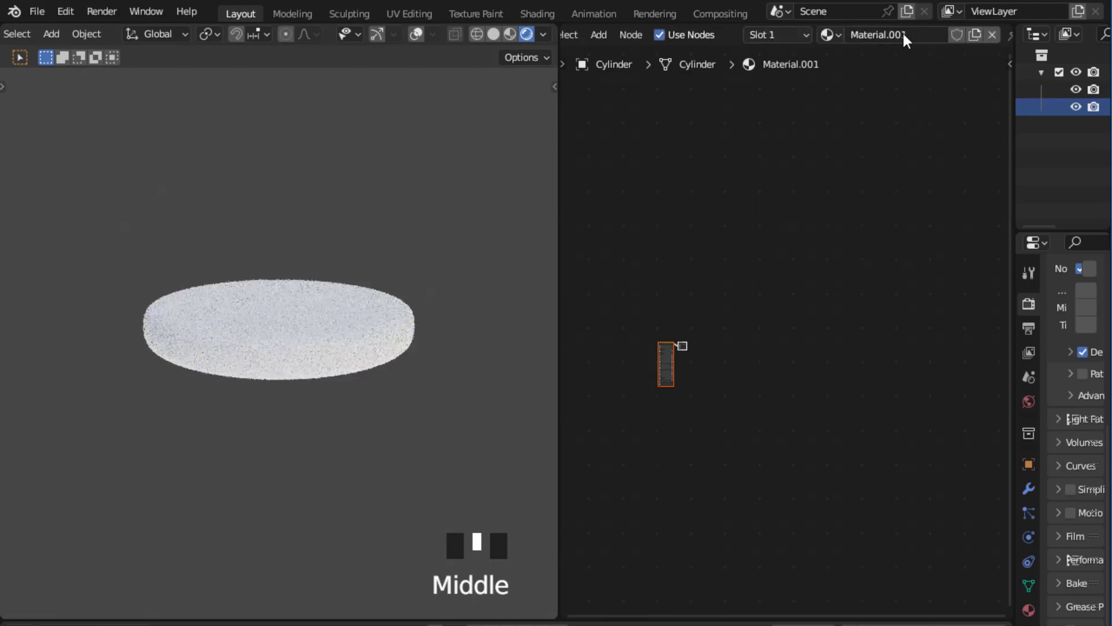
left_click(914, 35)
type("co")
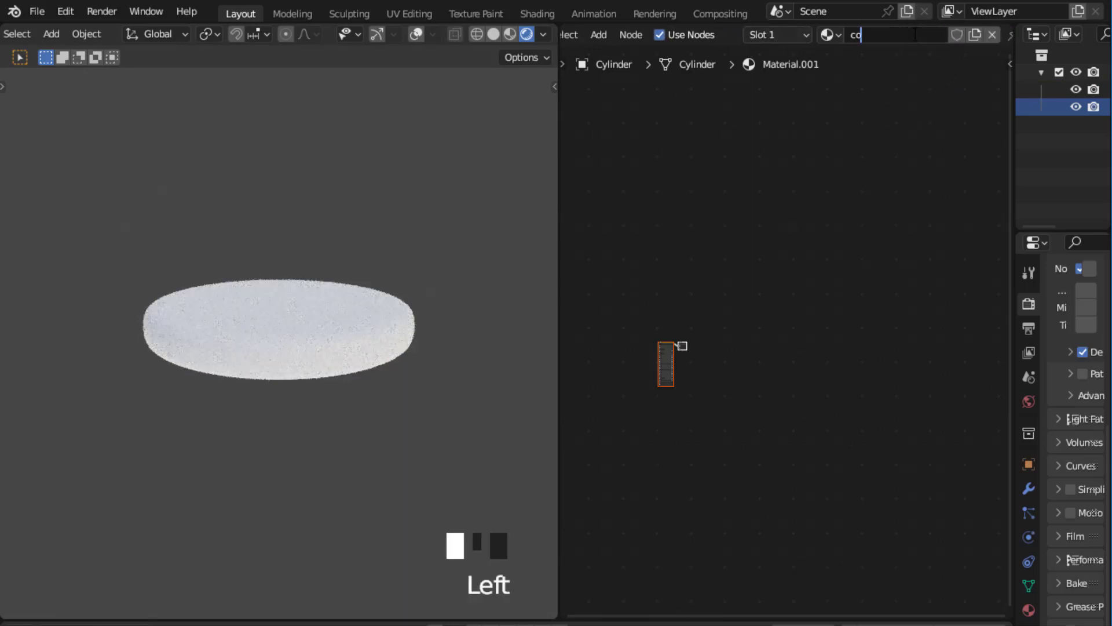
type("kk")
key("BackSpace")
key("BackSpace")
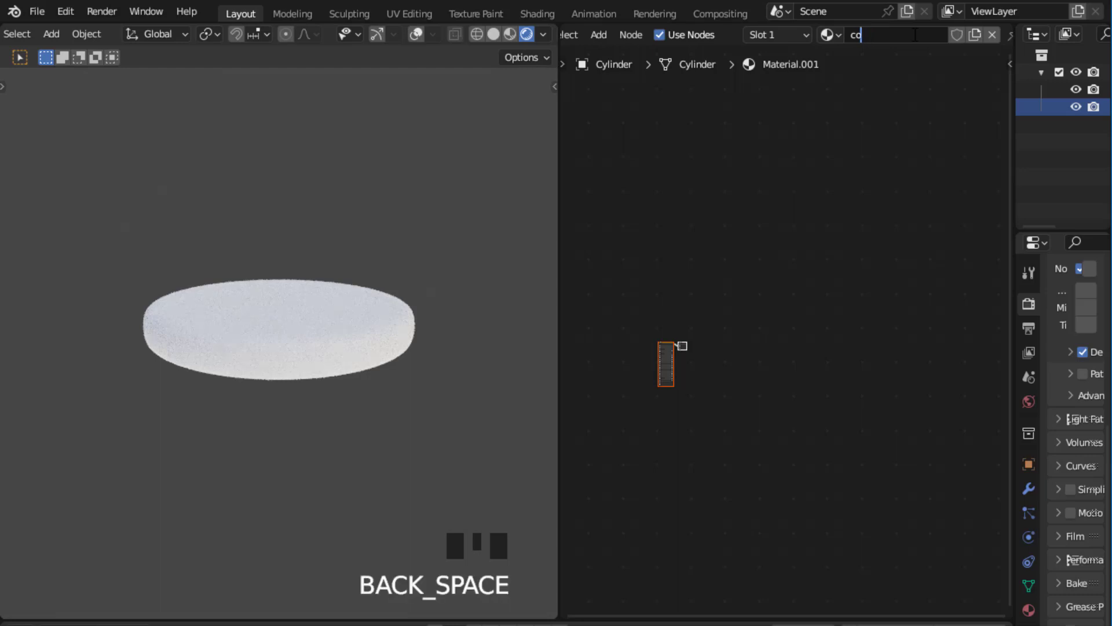
type("okies an")
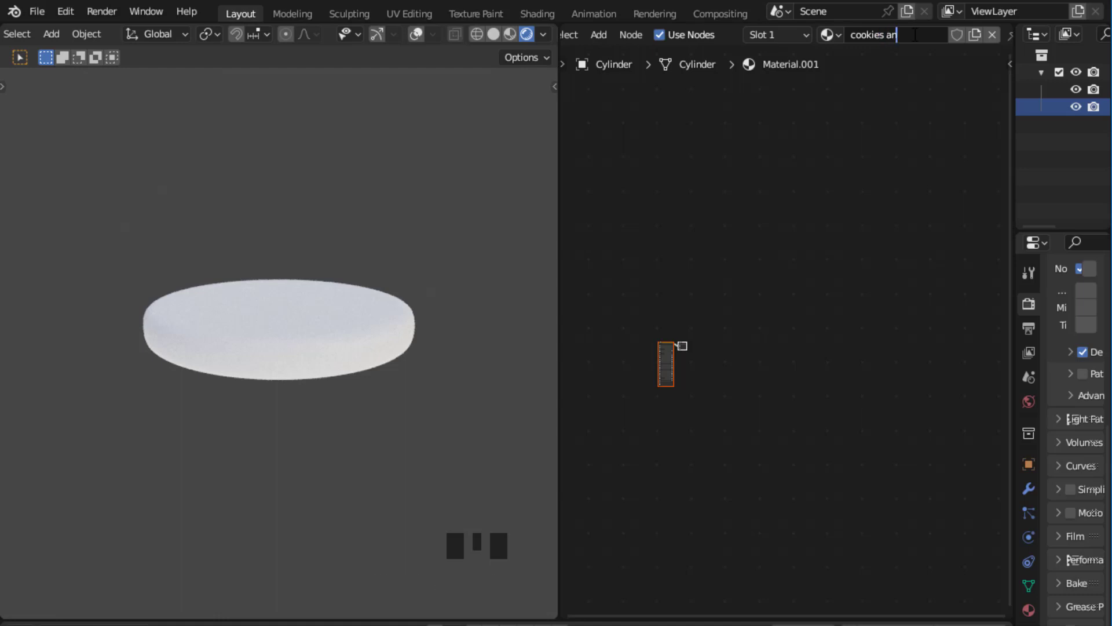
type(" d chocolat")
key("Return")
Step: Widen the Shader Editor over the rendered view and frame the Principled BSDF and Material Output nodes
scroll(680, 232, "up", 8)
middle_click_drag(680, 232, 760, 193)
scroll(757, 239, "up", 5)
scroll(753, 197, "up", 2)
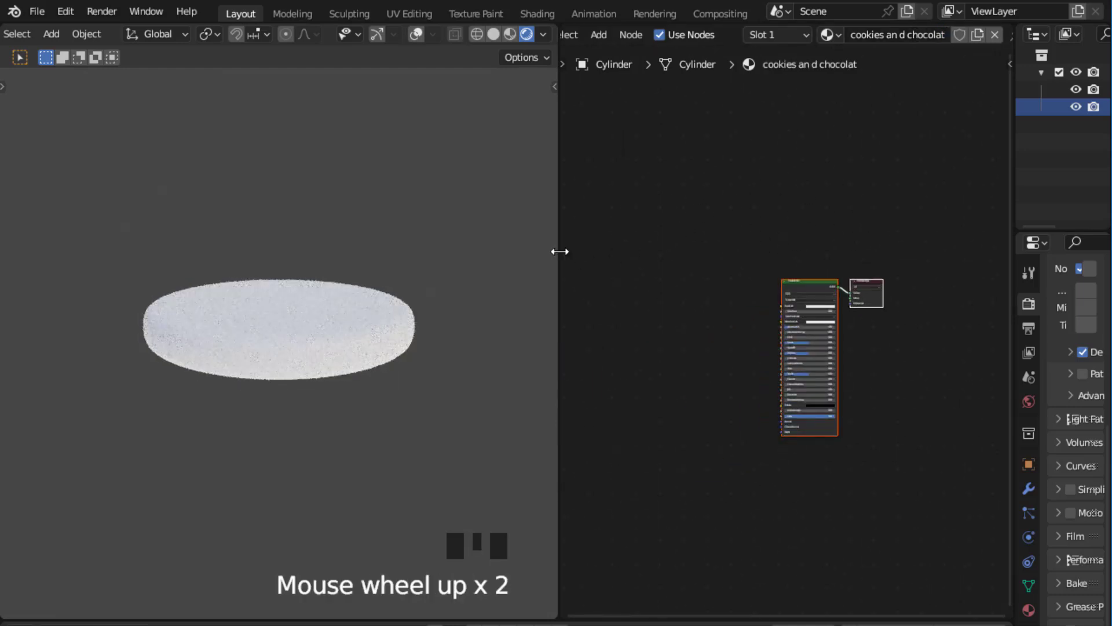
left_click_drag(562, 251, 387, 236)
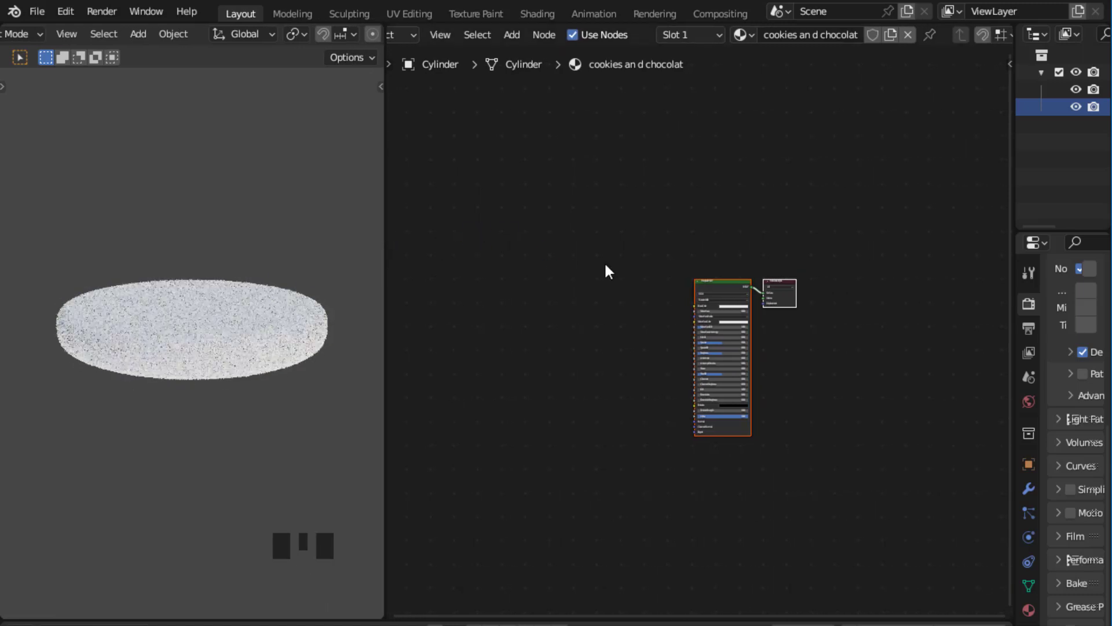
scroll(538, 270, "up", 2)
scroll(551, 266, "up", 8)
middle_click_drag(565, 271, 533, 245)
scroll(520, 267, "up", 2)
scroll(528, 235, "down", 2)
scroll(529, 236, "up", 1)
scroll(532, 246, "up", 2)
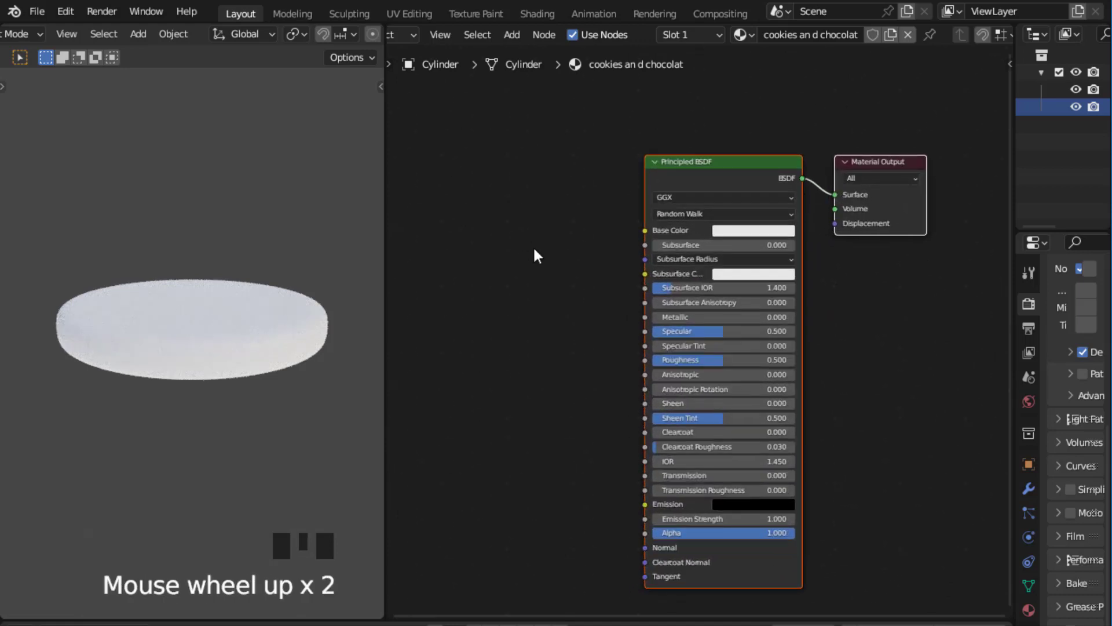
middle_click(534, 245)
scroll(534, 251, "down", 3)
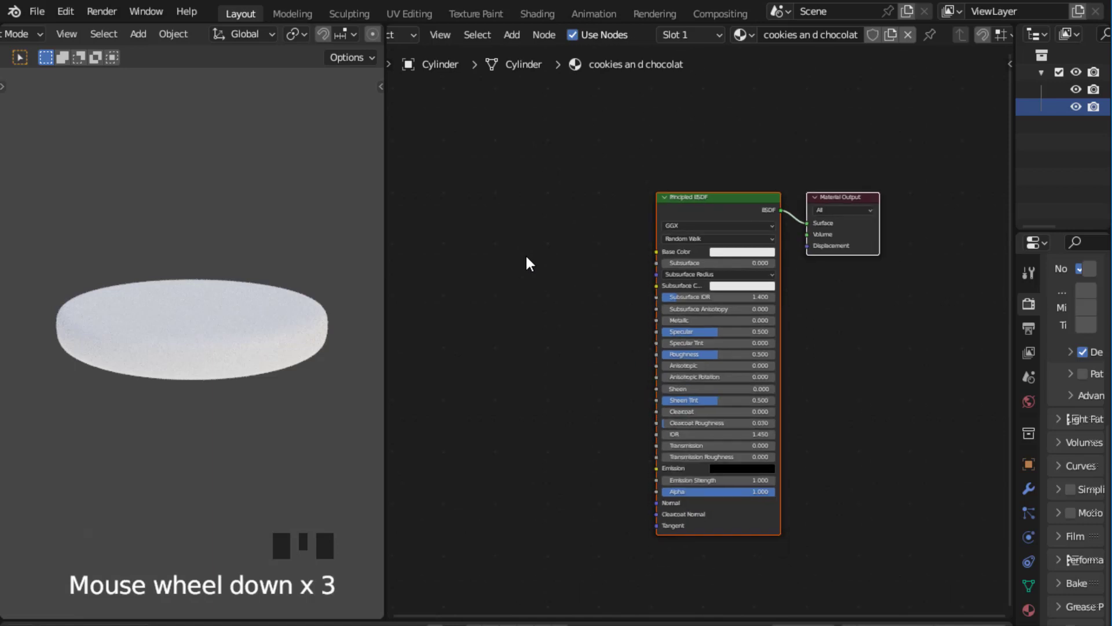
Step: Add a Gradient Texture node and place it to the left of the Principled BSDF
left_click(514, 254)
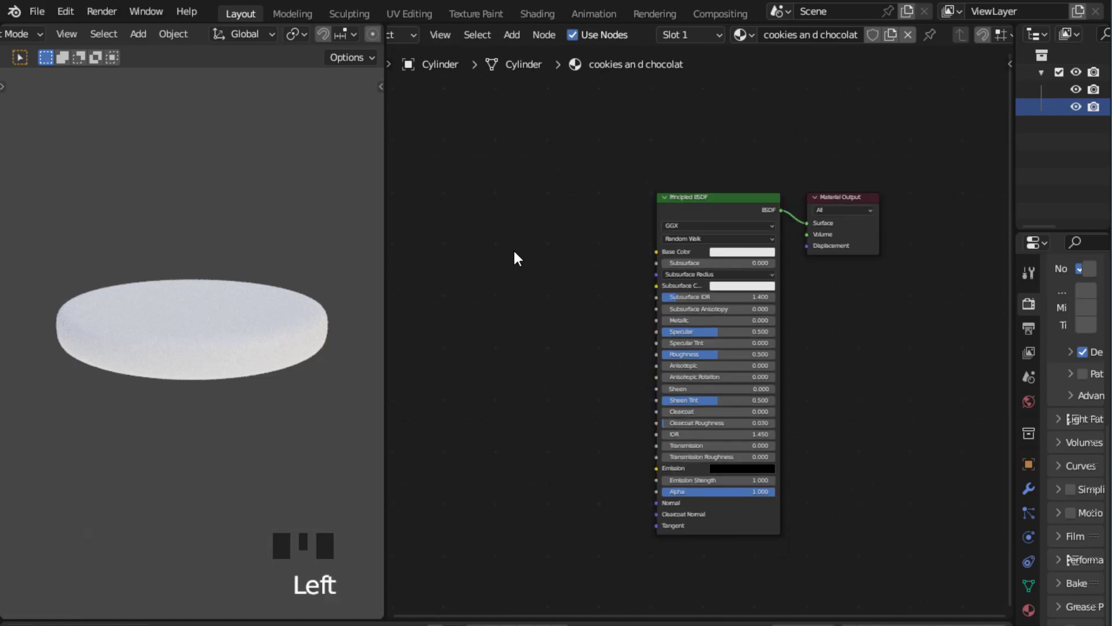
middle_click_drag(514, 249, 537, 238)
left_click(537, 240)
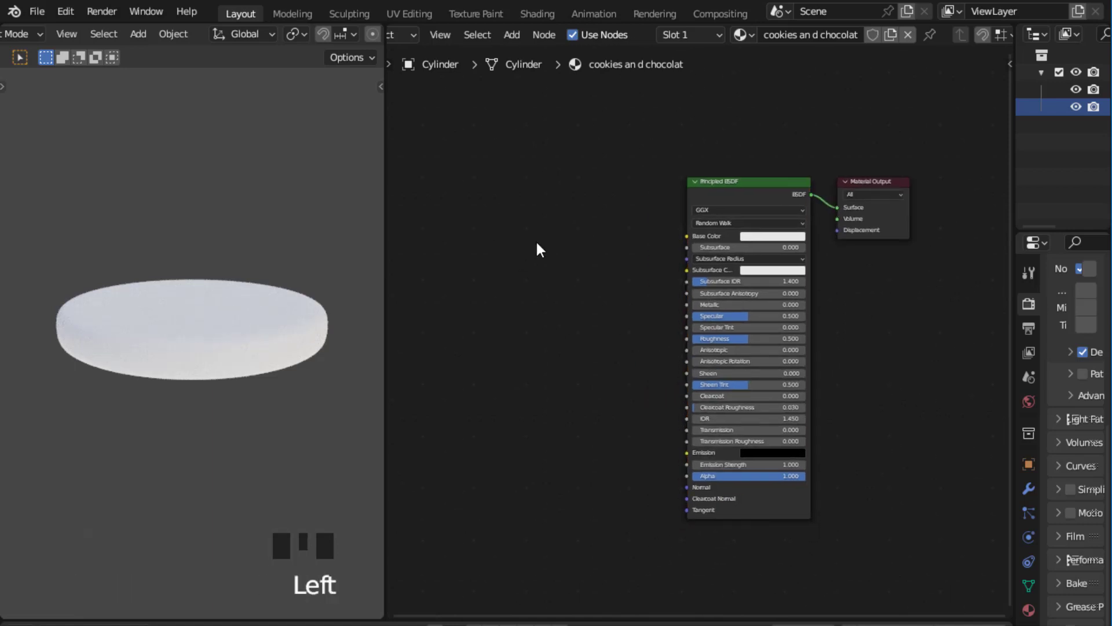
key("shift+a")
left_click(525, 241)
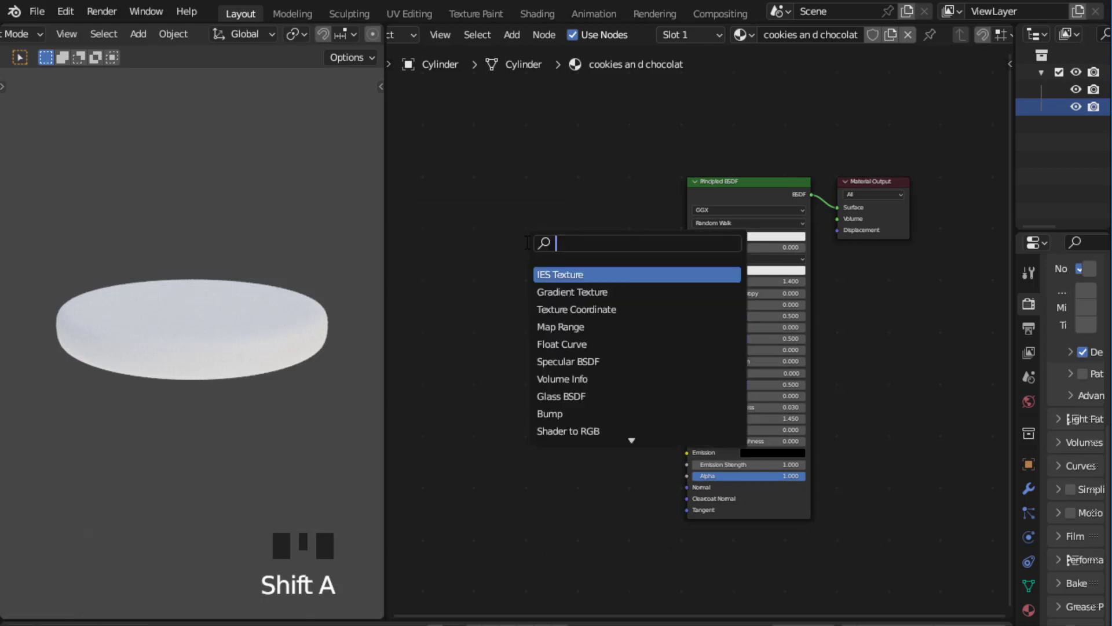
type("grad")
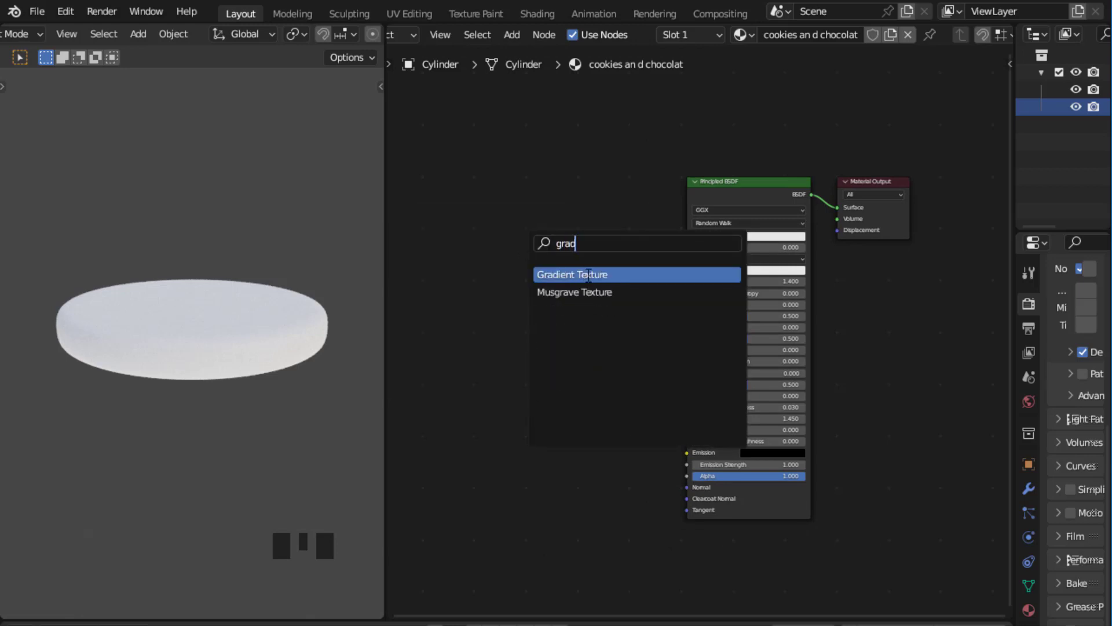
left_click(605, 275)
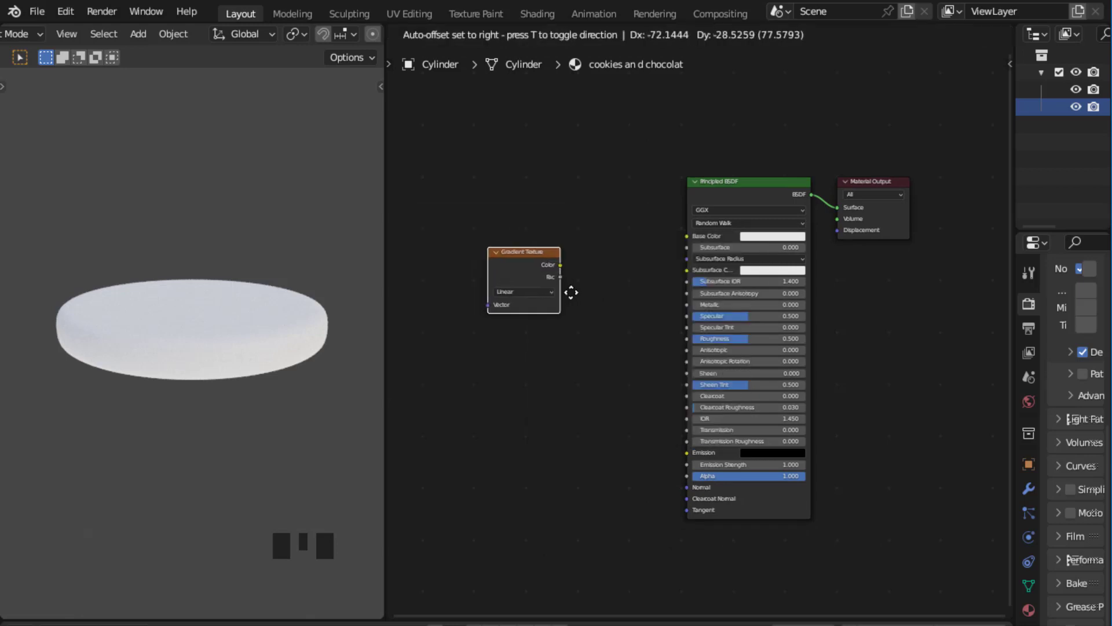
left_click(580, 295)
scroll(592, 279, "up", 3)
middle_click_drag(605, 281, 663, 281)
left_click(543, 233)
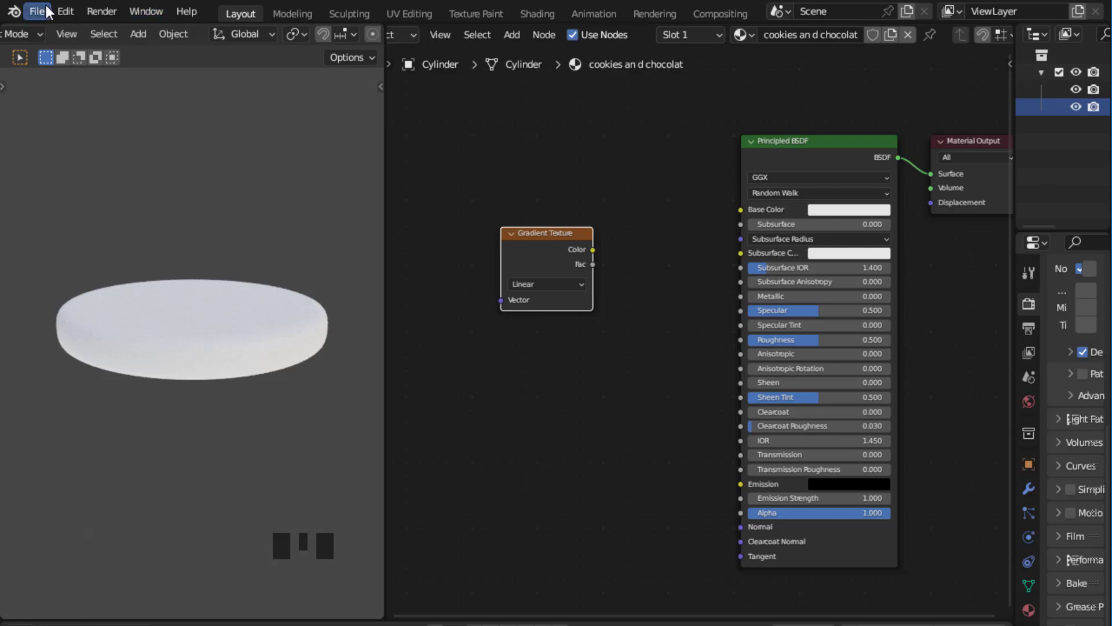
Step: Check in the add-on preferences whether Node Wrangler is enabled, searching for "node", and close the preferences
left_click(68, 12)
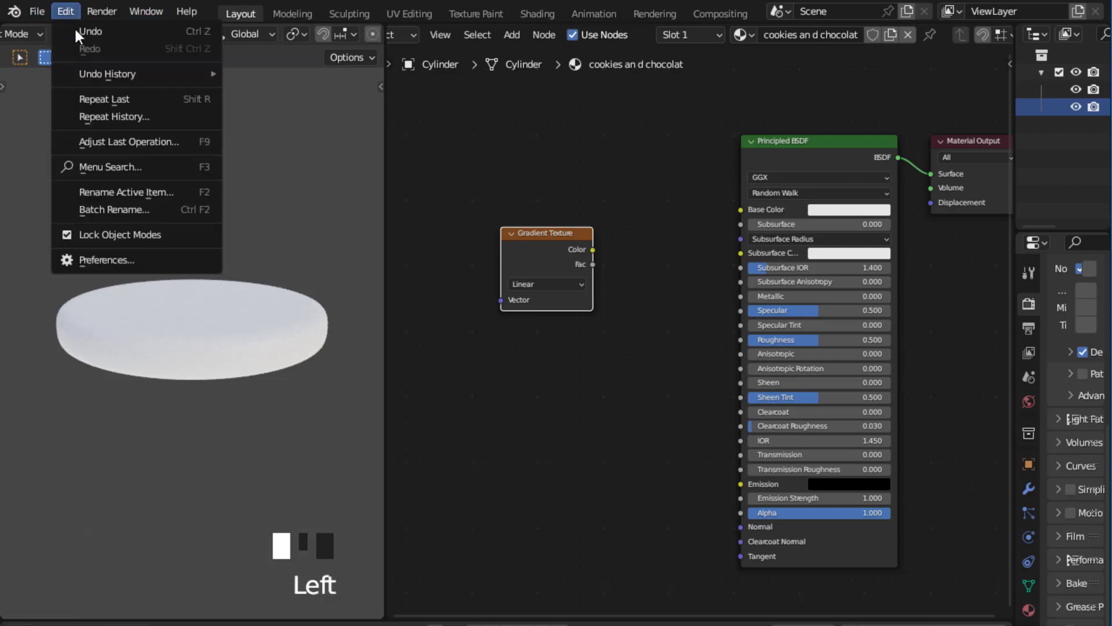
left_click(102, 263)
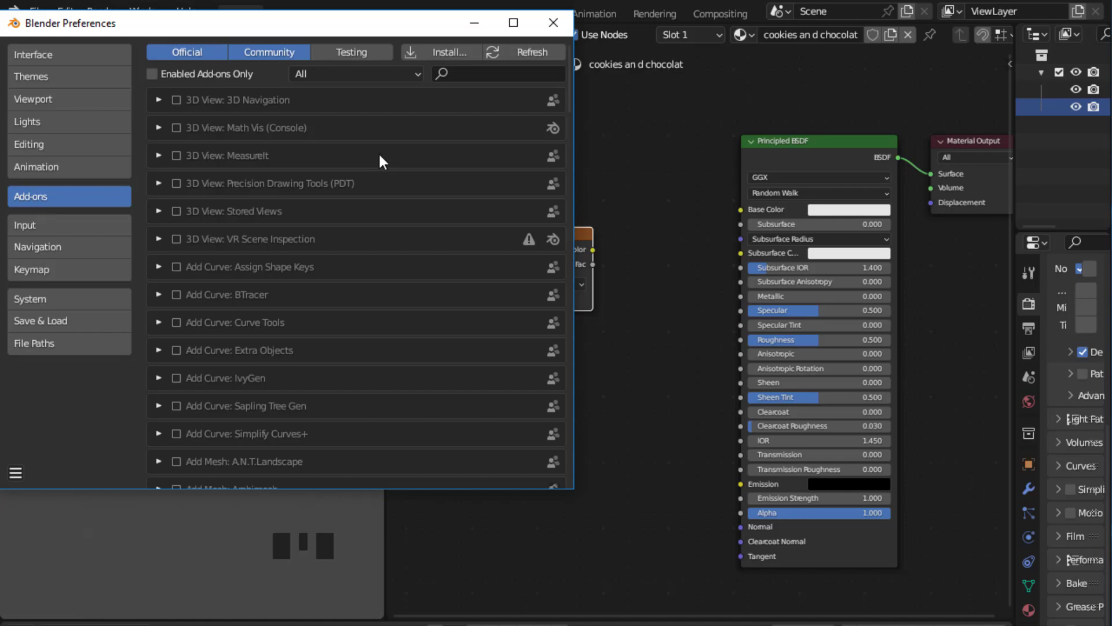
left_click(458, 72)
type("node")
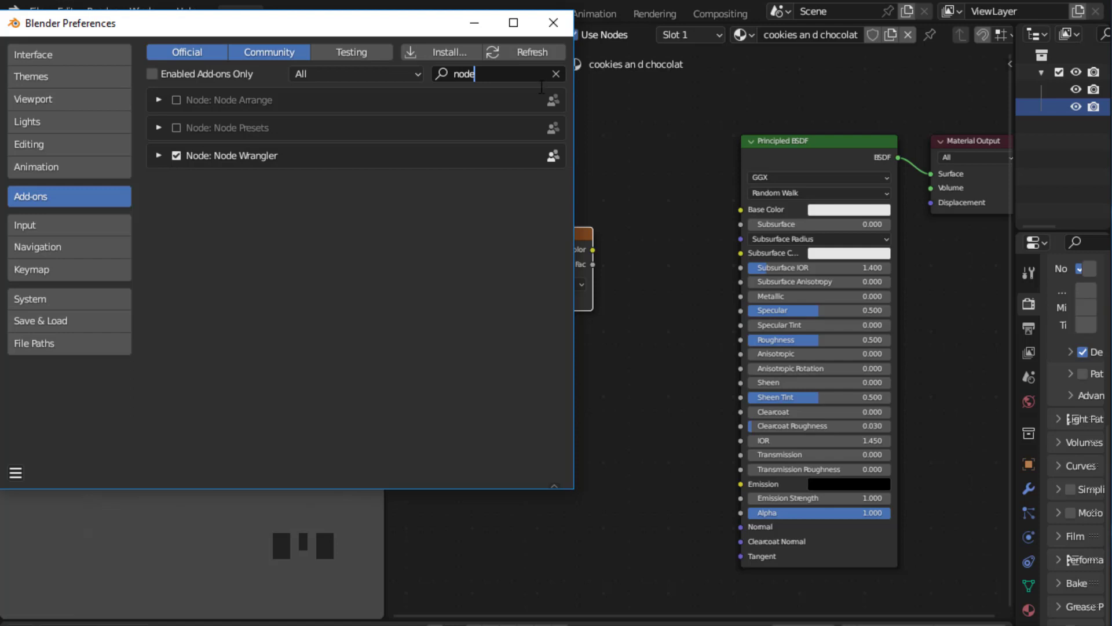
left_click(553, 24)
Step: Preview the Gradient Texture's color directly on the cookie by routing it to the material output with Node Wrangler
scroll(541, 171, "up", 5)
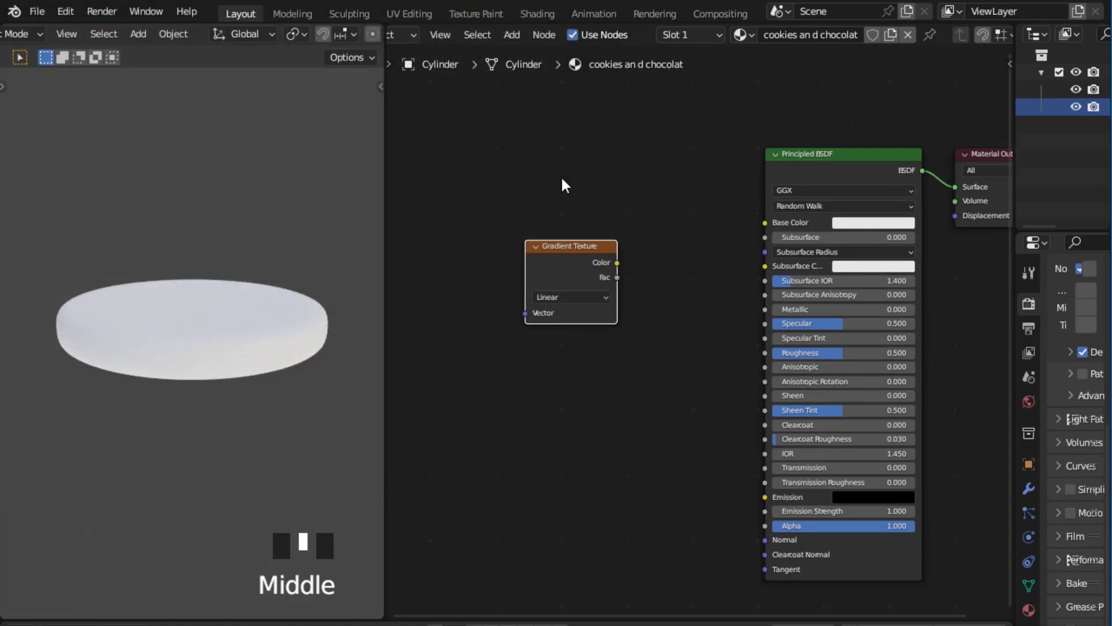
middle_click_drag(538, 165, 577, 152)
scroll(610, 210, "down", 3)
left_click(602, 224)
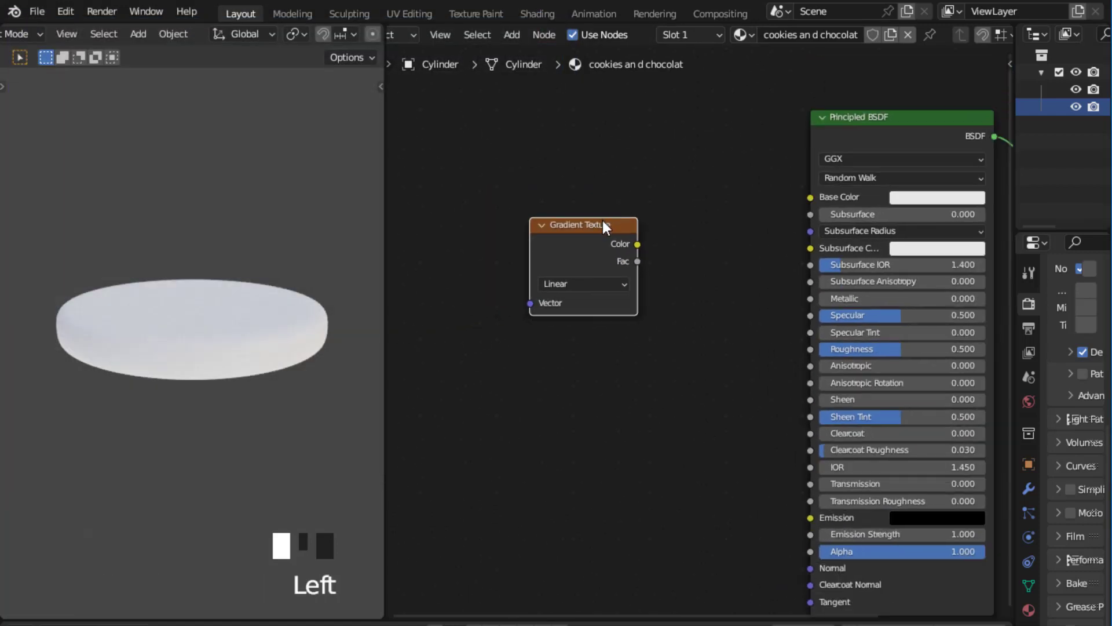
left_click(602, 223, "ctrl+shift")
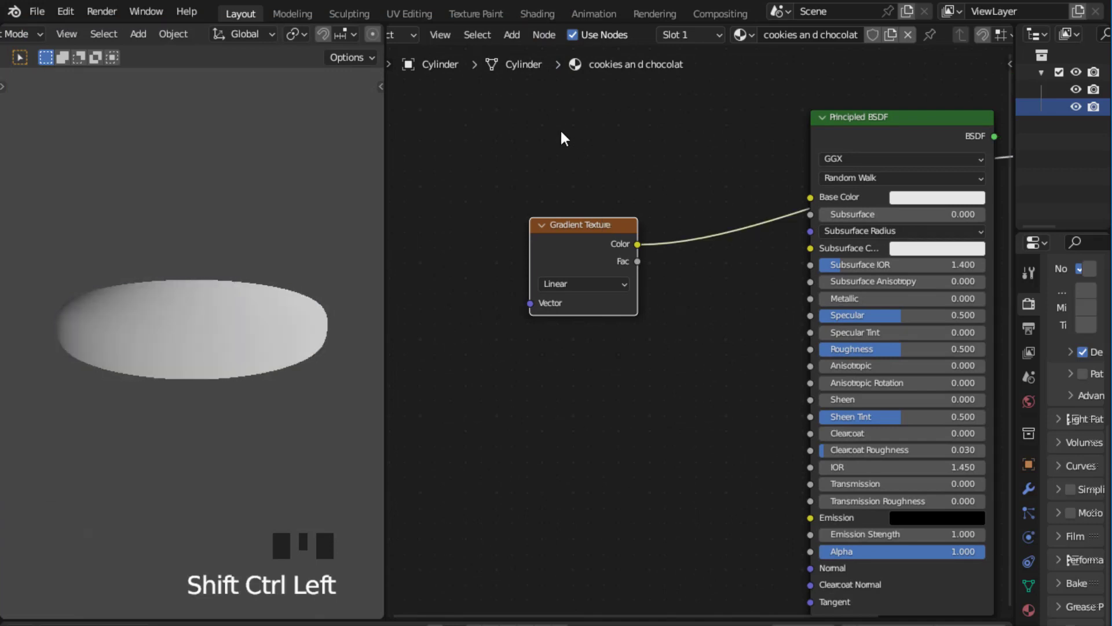
Step: Add linked Texture Coordinate and Mapping nodes to the Gradient Texture with Node Wrangler
scroll(557, 154, "up", 2)
middle_click_drag(556, 149, 648, 192)
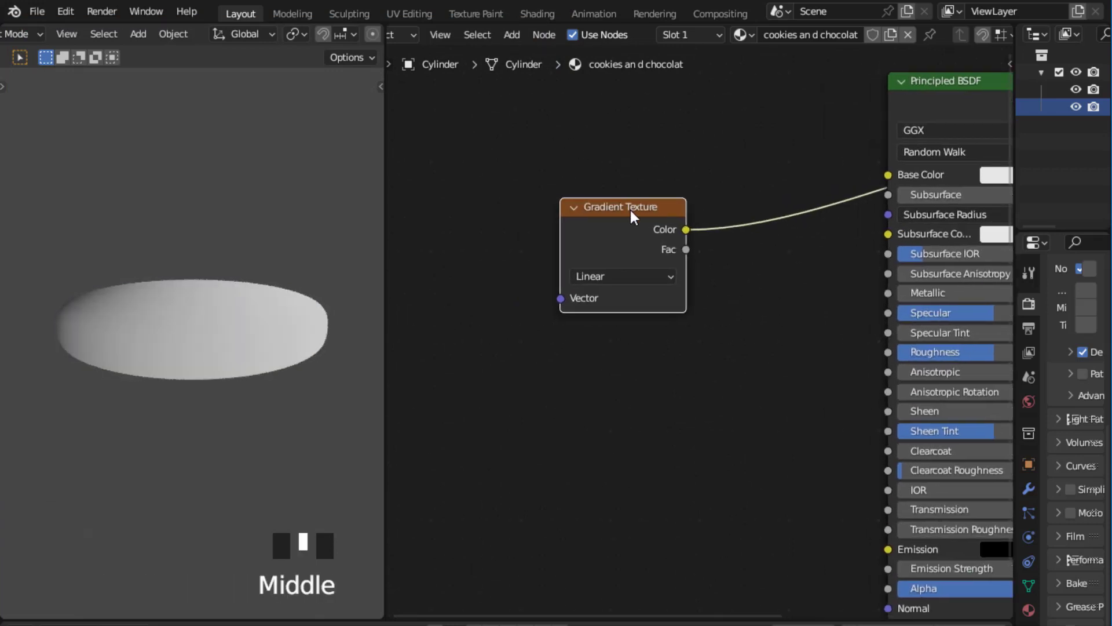
left_click(631, 209)
key("ctrl+t")
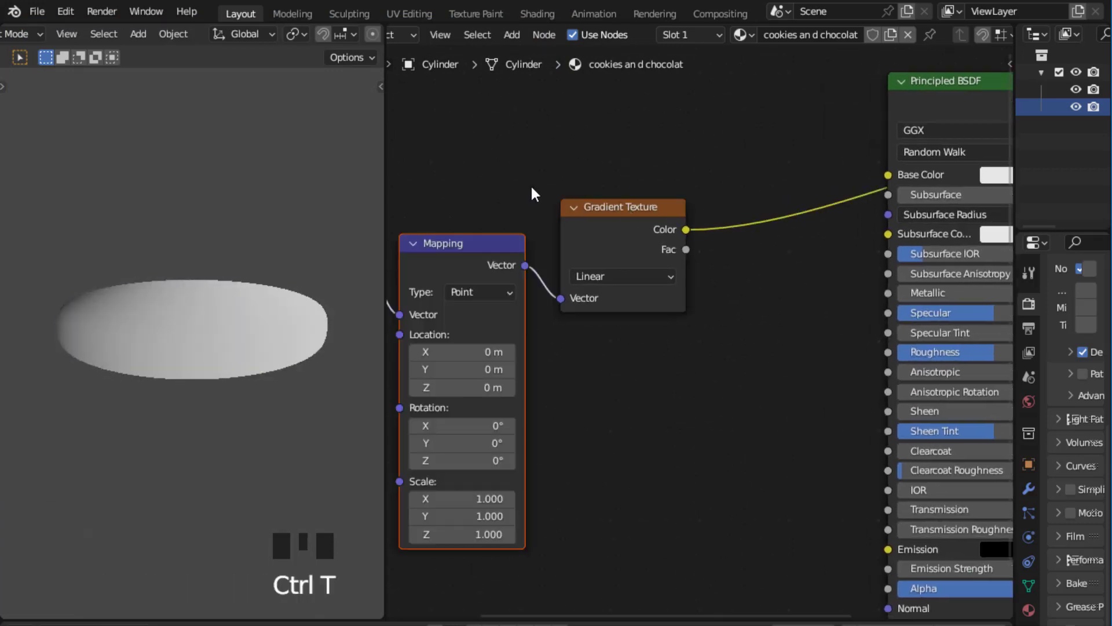
Step: Connect the Texture Coordinate's Object output to the Mapping node's Vector input in place of Generated
scroll(531, 184, "down", 2)
middle_click_drag(515, 193, 579, 172)
scroll(549, 186, "up", 4)
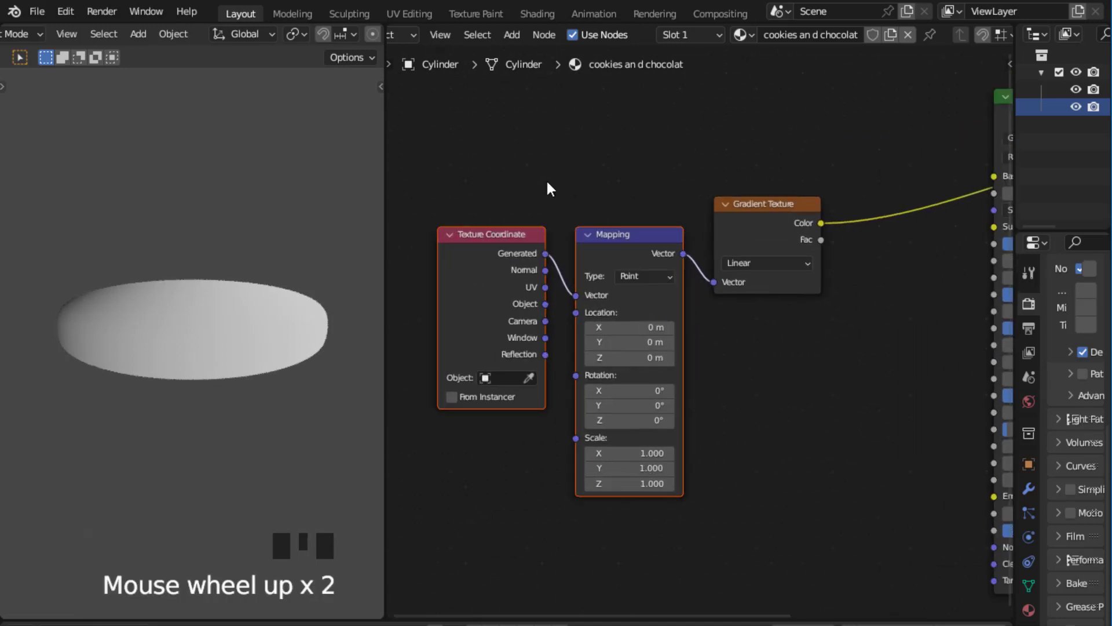
scroll(544, 278, "up", 3)
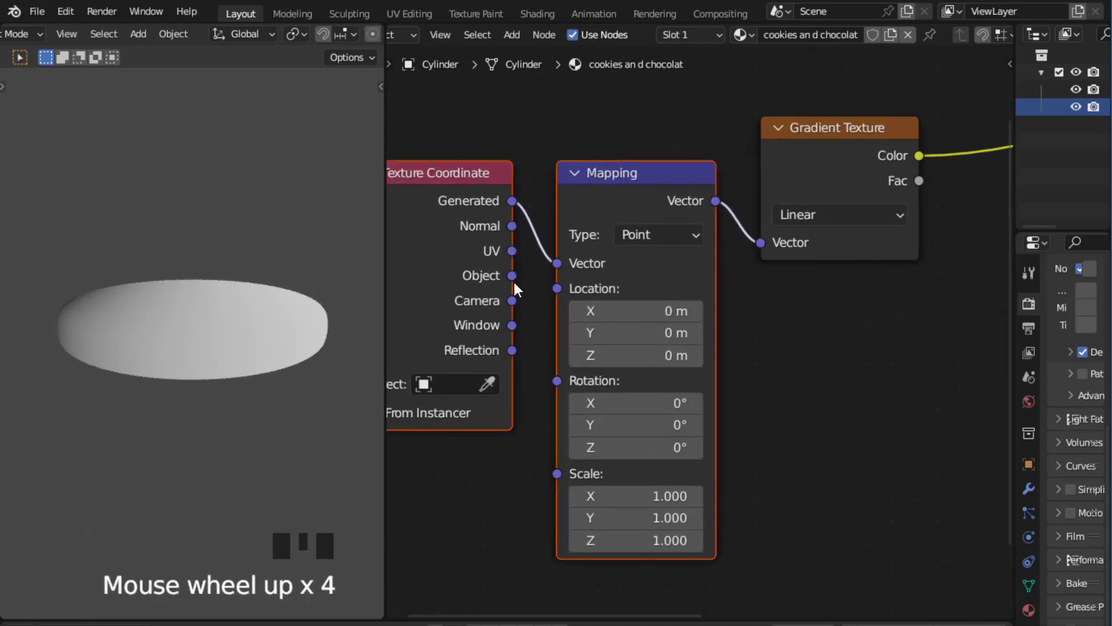
left_click_drag(513, 276, 556, 264)
Step: Move the Texture Coordinate and Mapping nodes together to the left, leaving a gap before the Gradient Texture
scroll(559, 144, "down", 3)
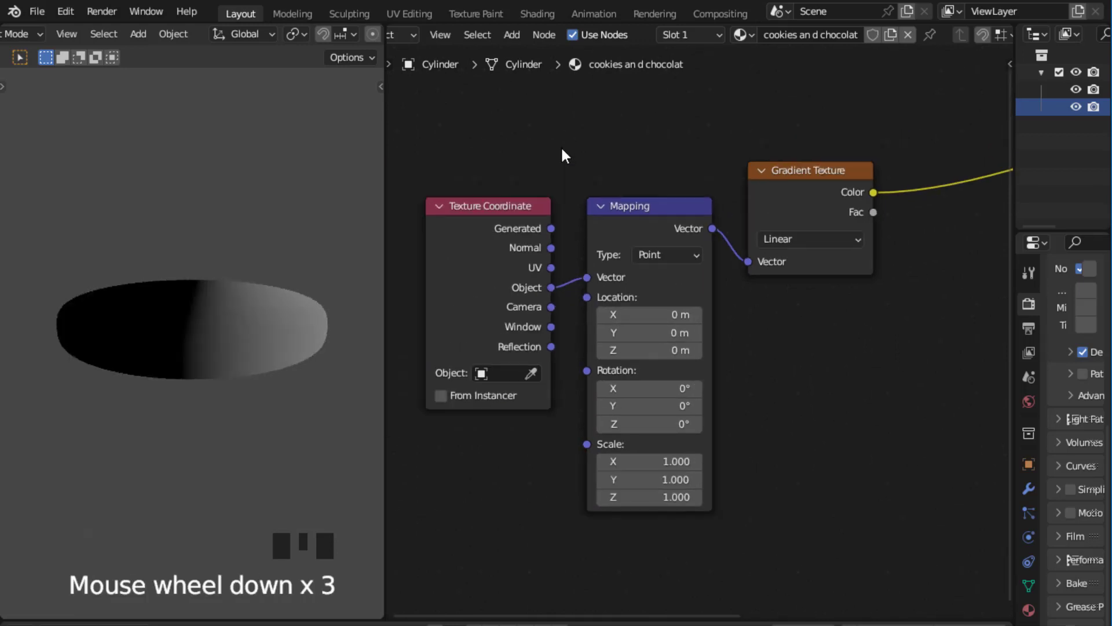
scroll(564, 158, "down", 3)
middle_click_drag(564, 159, 597, 139)
left_click_drag(510, 170, 717, 413)
key("g")
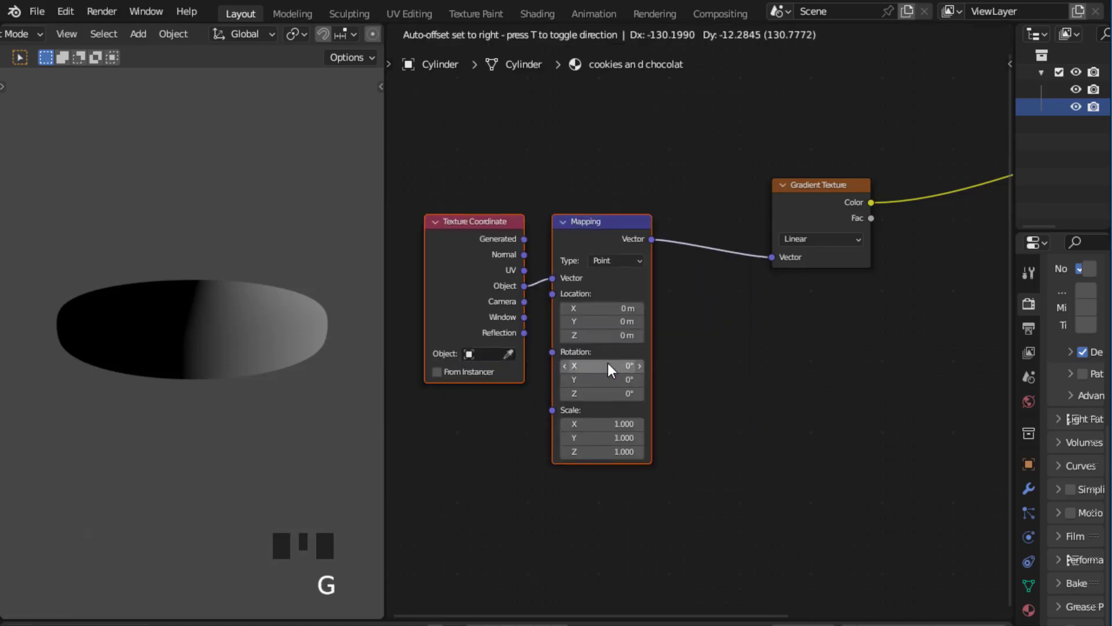
Step: Place the moved Texture Coordinate and Mapping nodes and enclose them together in a frame
left_click(608, 363)
scroll(666, 351, "down", 3)
middle_click_drag(669, 353, 702, 355)
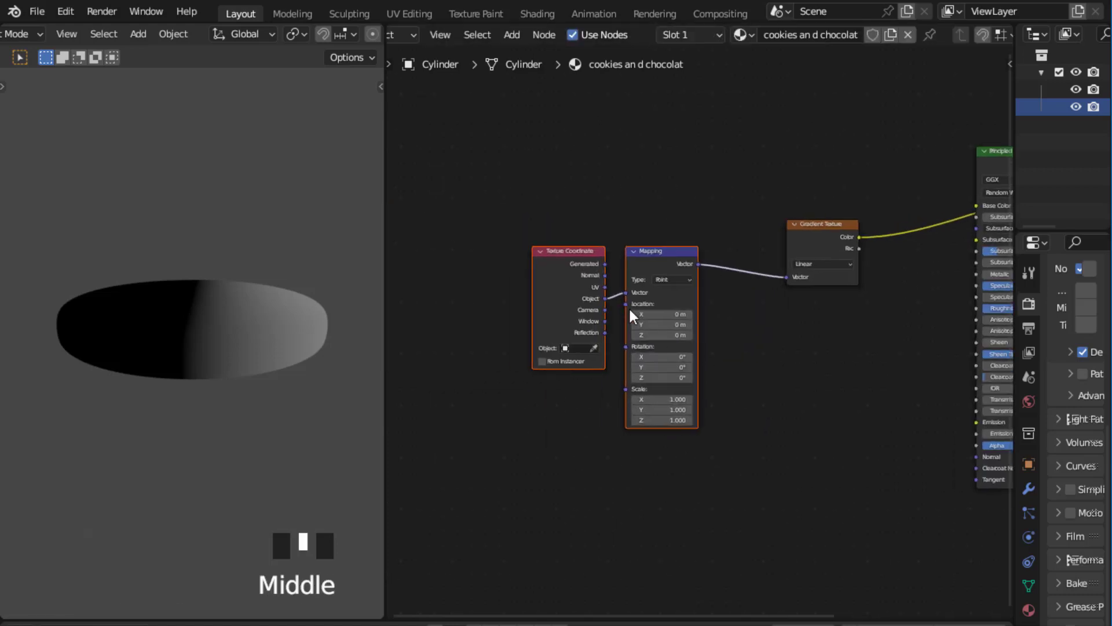
key("ctrl+j")
scroll(615, 195, "up", 5)
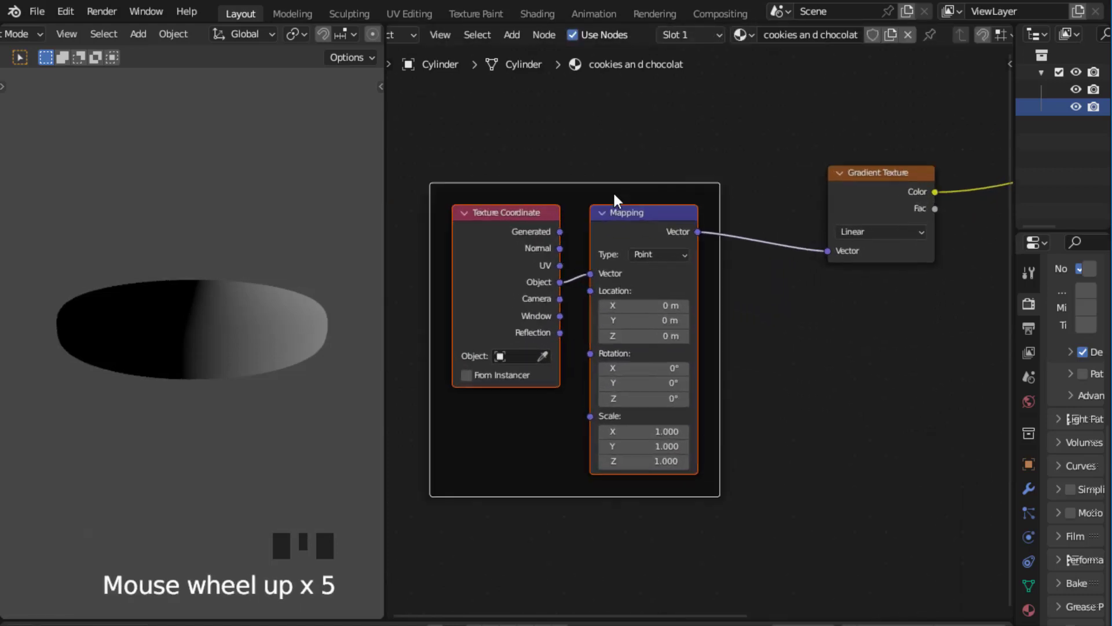
middle_click_drag(612, 196, 640, 238)
scroll(628, 237, "up", 2)
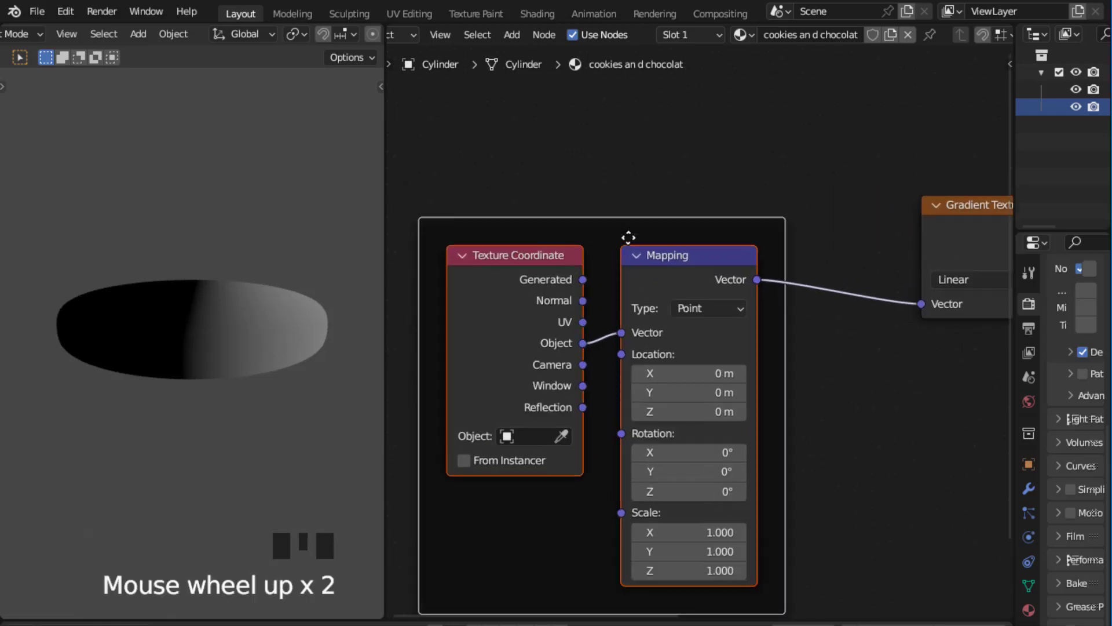
Step: Label the frame around the Texture Coordinate and Mapping nodes MAPPING
key("F2")
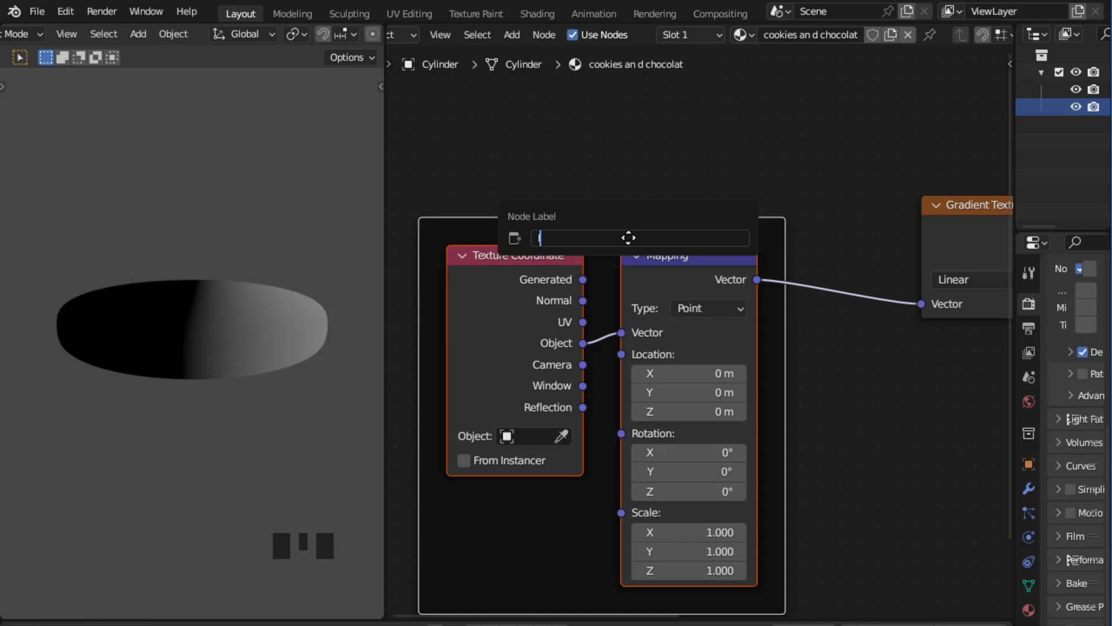
key("BackSpace")
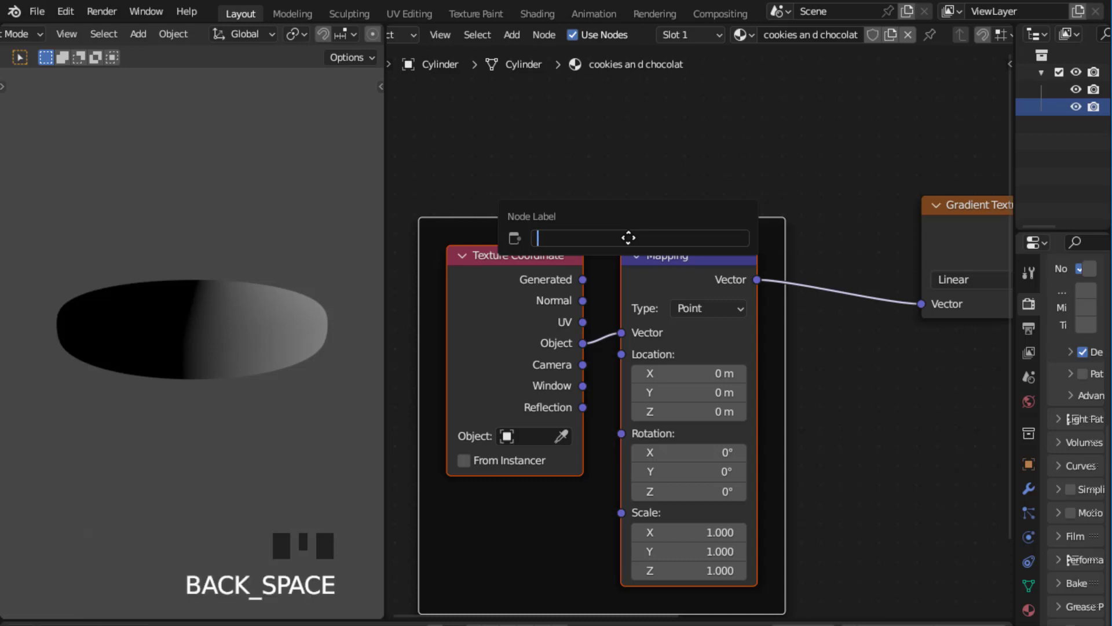
type("ma")
key("BackSpace")
key("BackSpace")
type("MP")
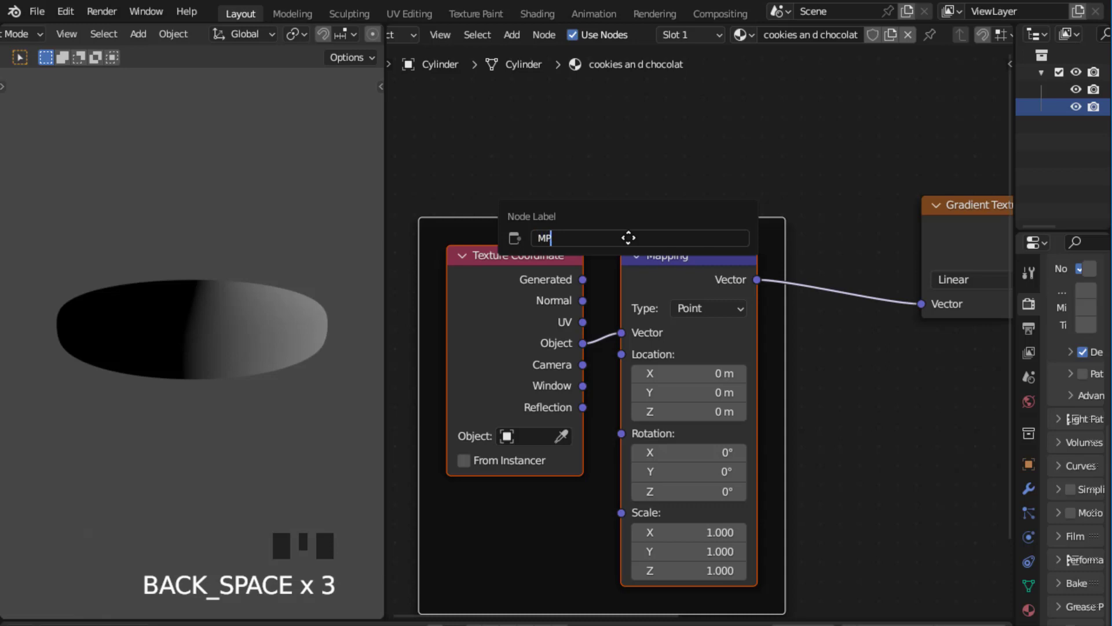
key("BackSpace")
type("APPIN")
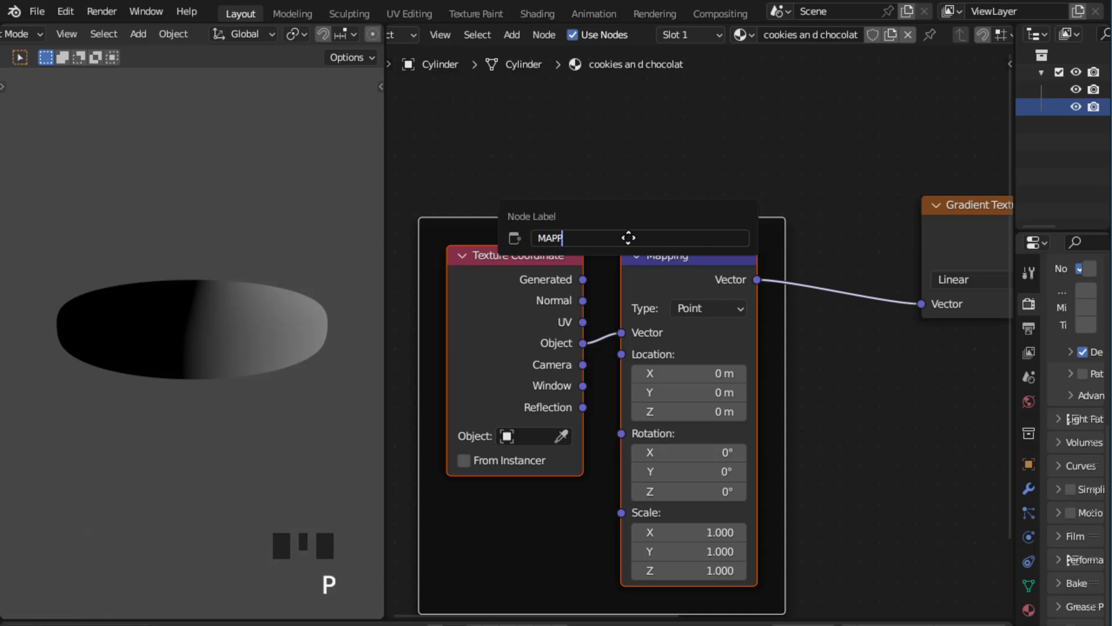
type("G")
key("Return")
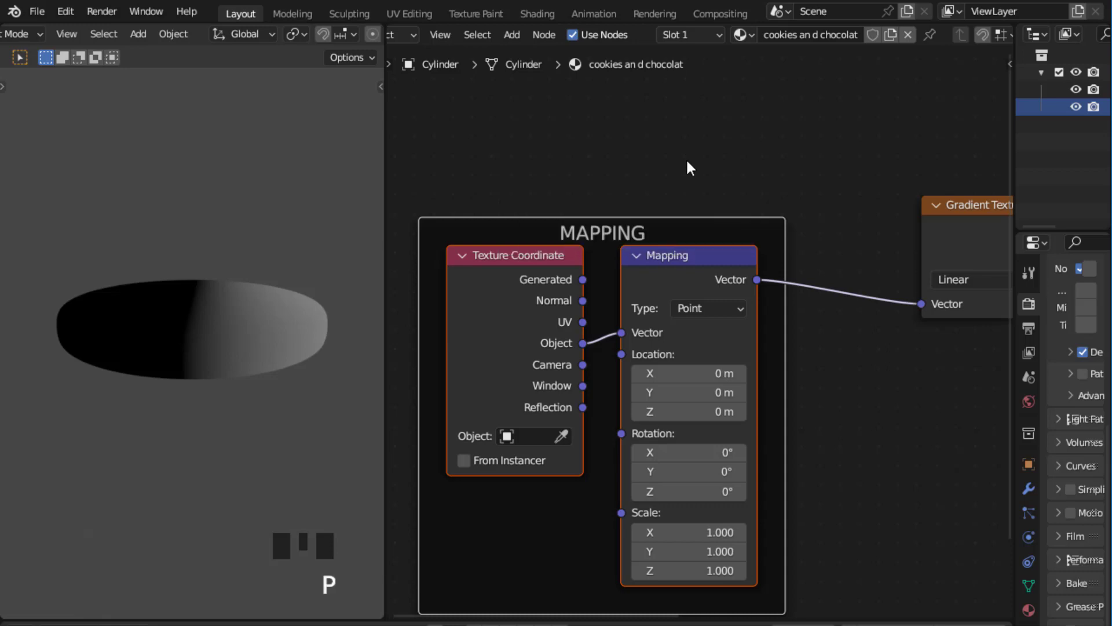
Step: Enable the custom node color on the MAPPING frame so it stands out with a light grey background
key("n")
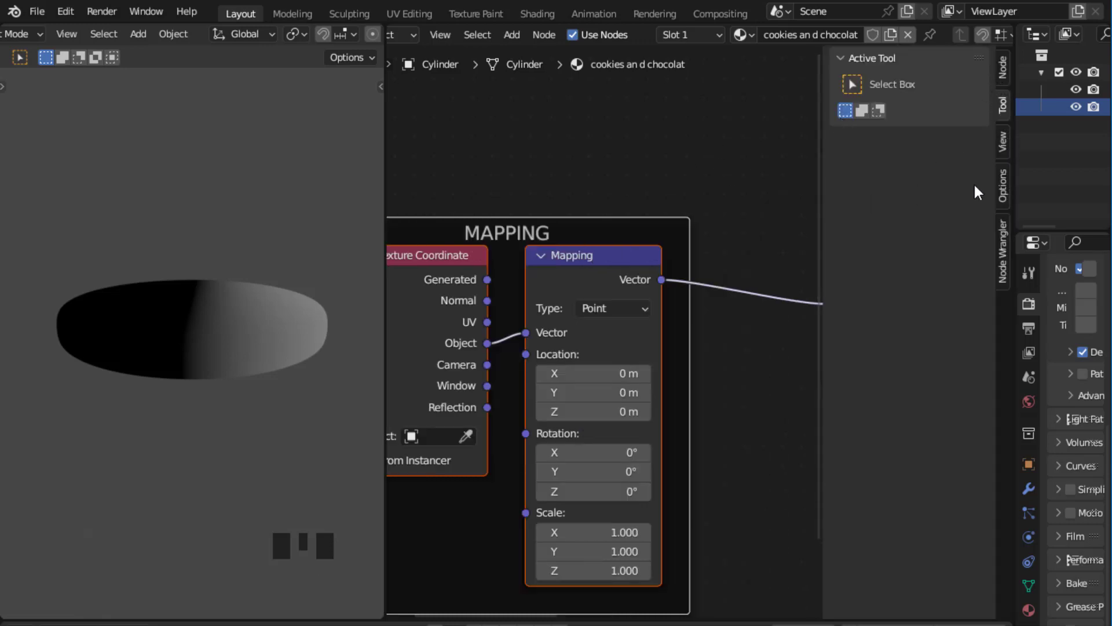
left_click(1003, 69)
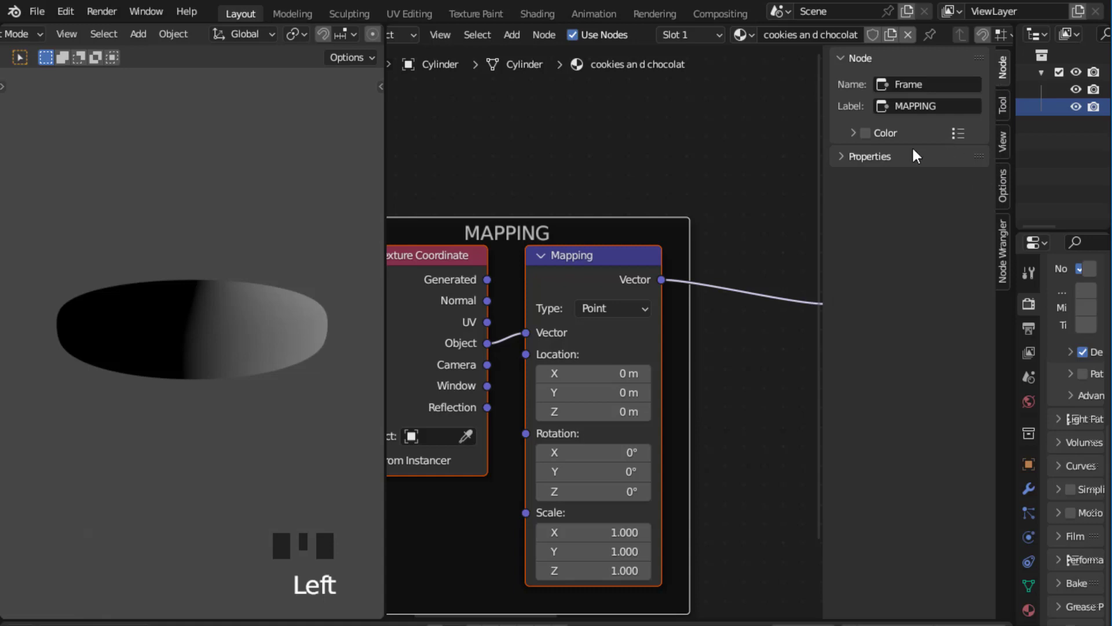
left_click(865, 134)
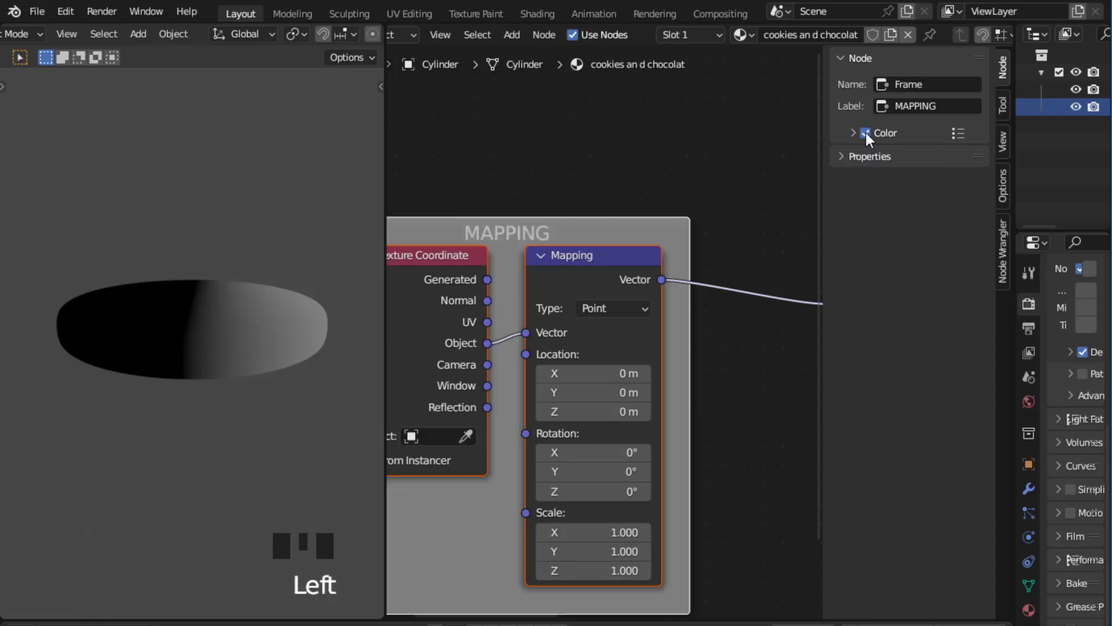
left_click(644, 149)
key("n")
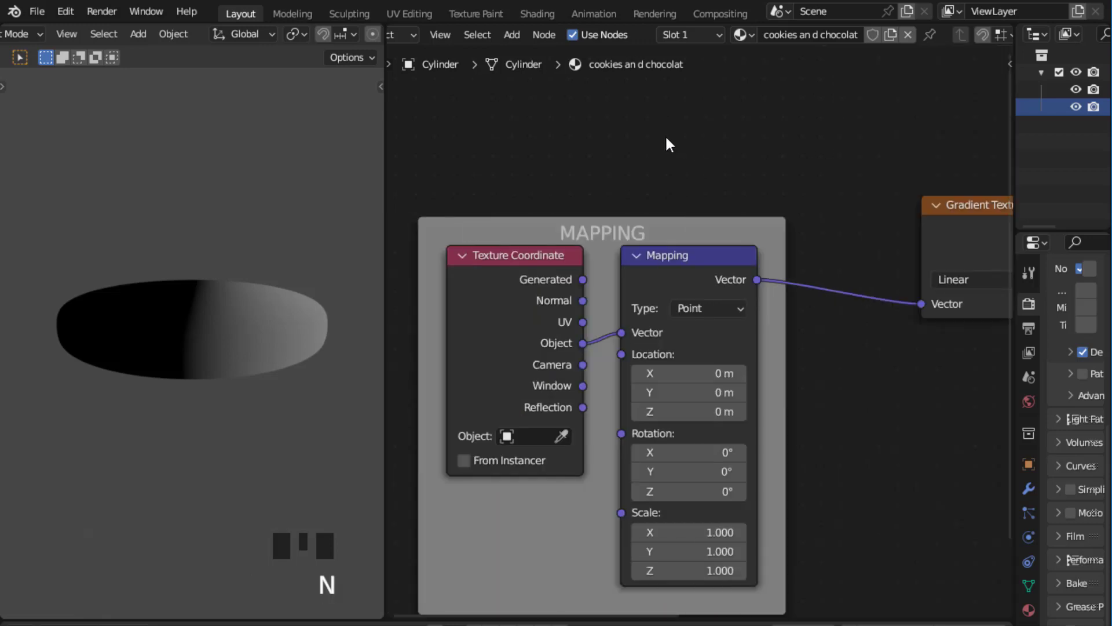
Step: Move the MAPPING frame farther left to widen the gap before the Gradient Texture
scroll(684, 141, "down", 7)
middle_click_drag(762, 152, 703, 150)
scroll(694, 145, "down", 1)
left_click_drag(602, 296, 519, 293)
scroll(746, 197, "down", 2)
scroll(749, 191, "up", 1)
scroll(749, 193, "up", 5)
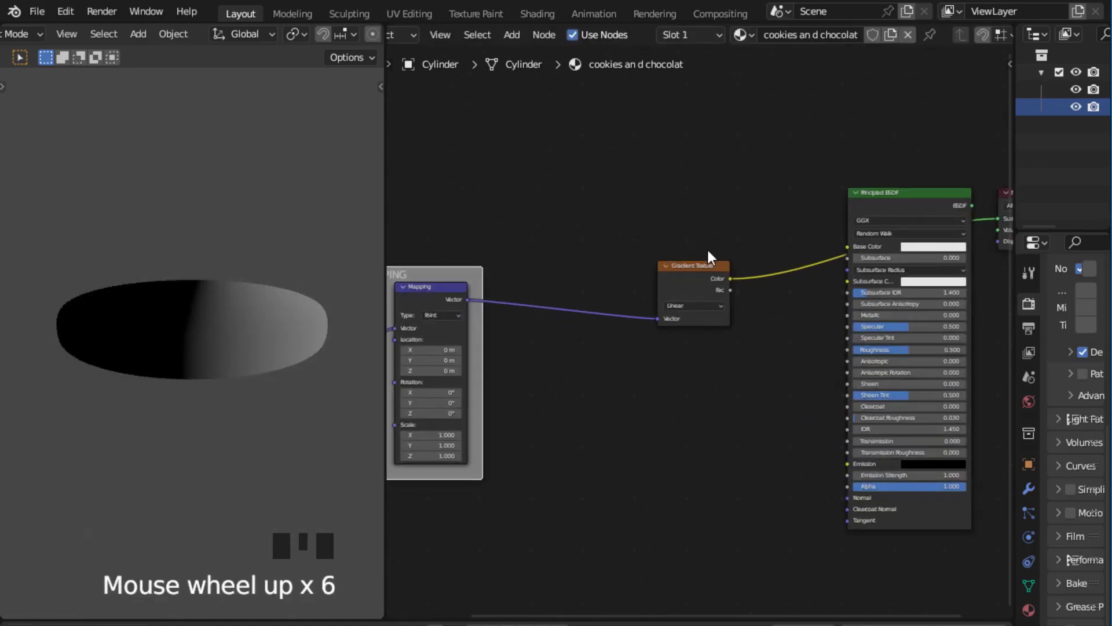
Step: Reposition the Gradient Texture between the MAPPING frame and the Principled BSDF, leaving room for another node before it
left_click_drag(690, 268, 639, 270)
scroll(661, 249, "up", 7)
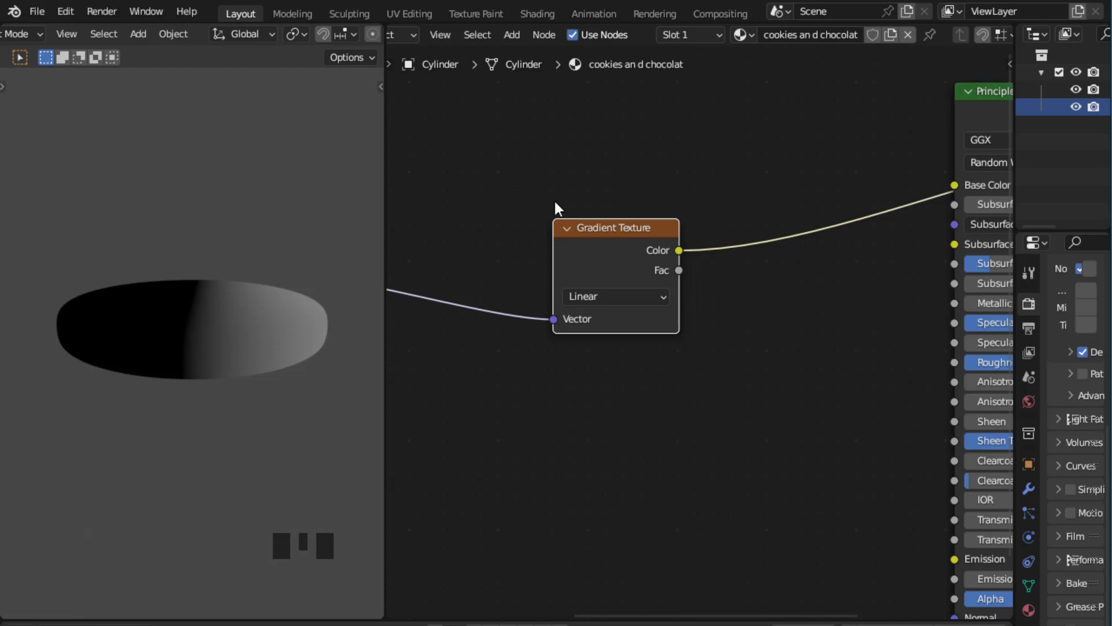
scroll(509, 204, "down", 7)
left_click_drag(639, 269, 661, 271)
scroll(561, 258, "up", 6)
middle_click_drag(561, 259, 702, 263)
scroll(675, 259, "up", 5)
Step: Add a second Mapping node and insert it into the link between the framed Mapping node and the Gradient Texture
left_click(610, 240)
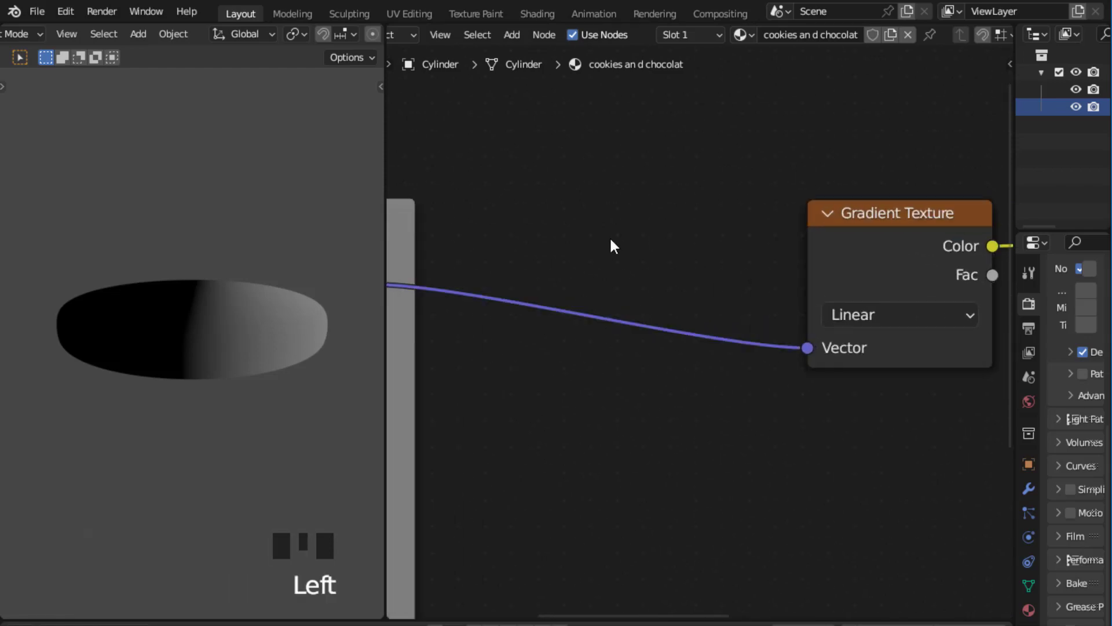
key("shift+a")
mouse_move(611, 239)
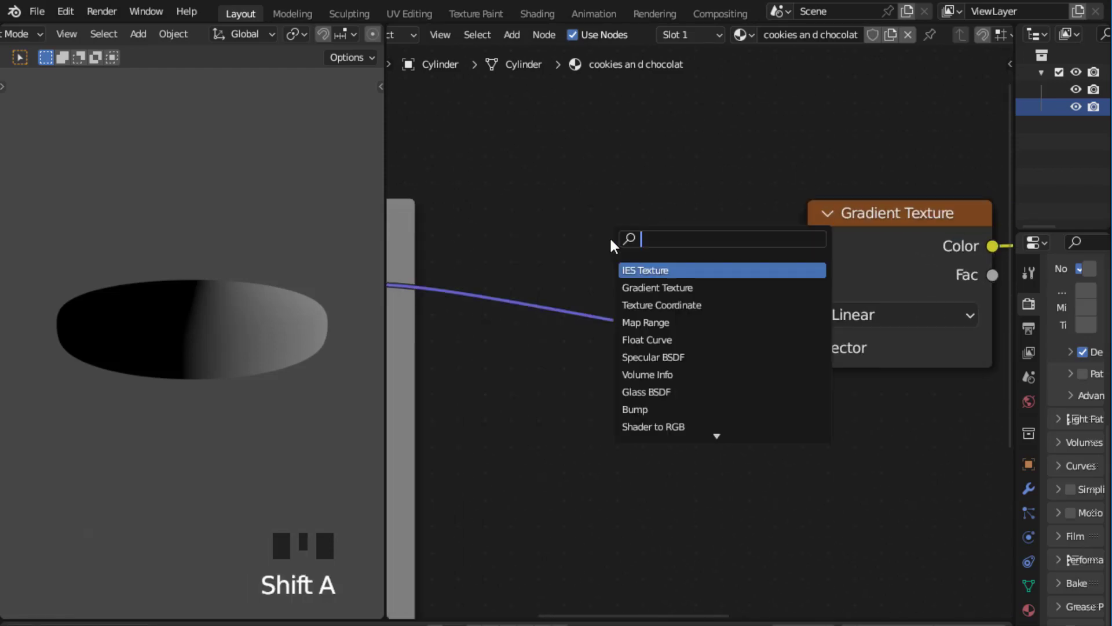
type("MM")
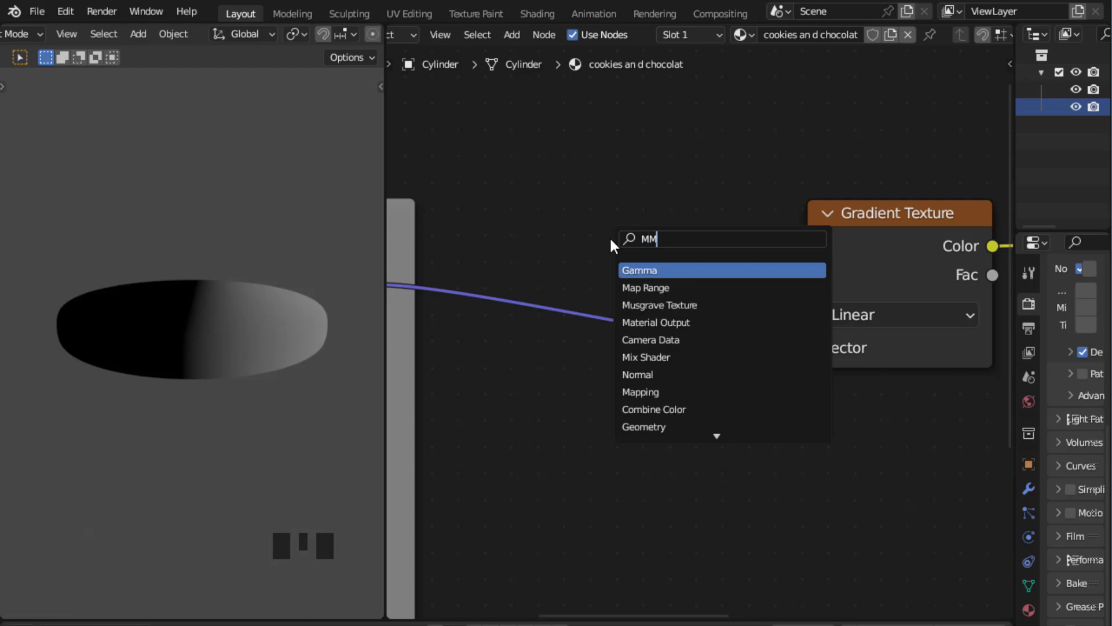
key("BackSpace")
type("A")
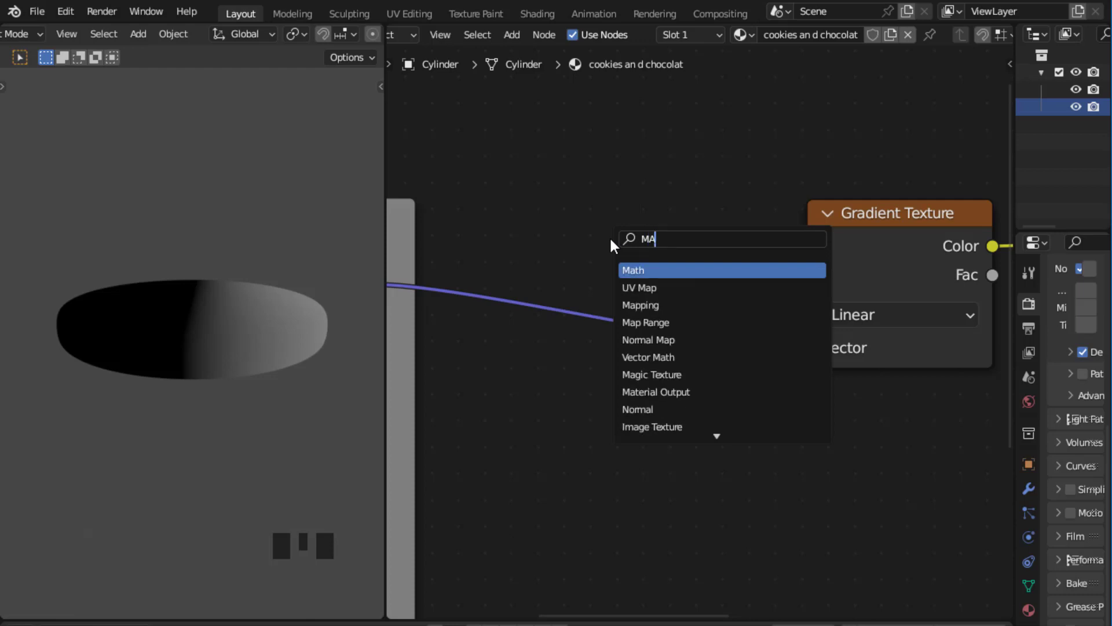
left_click(647, 307)
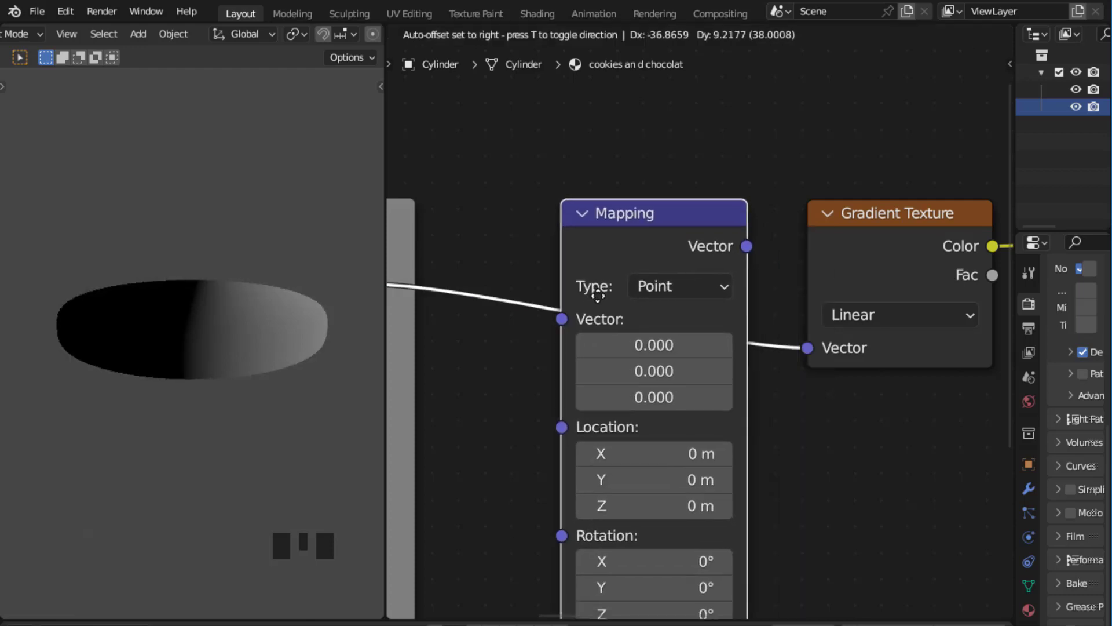
left_click(588, 301)
scroll(519, 205, "down", 4)
scroll(526, 210, "up", 3)
middle_click_drag(526, 210, 536, 113)
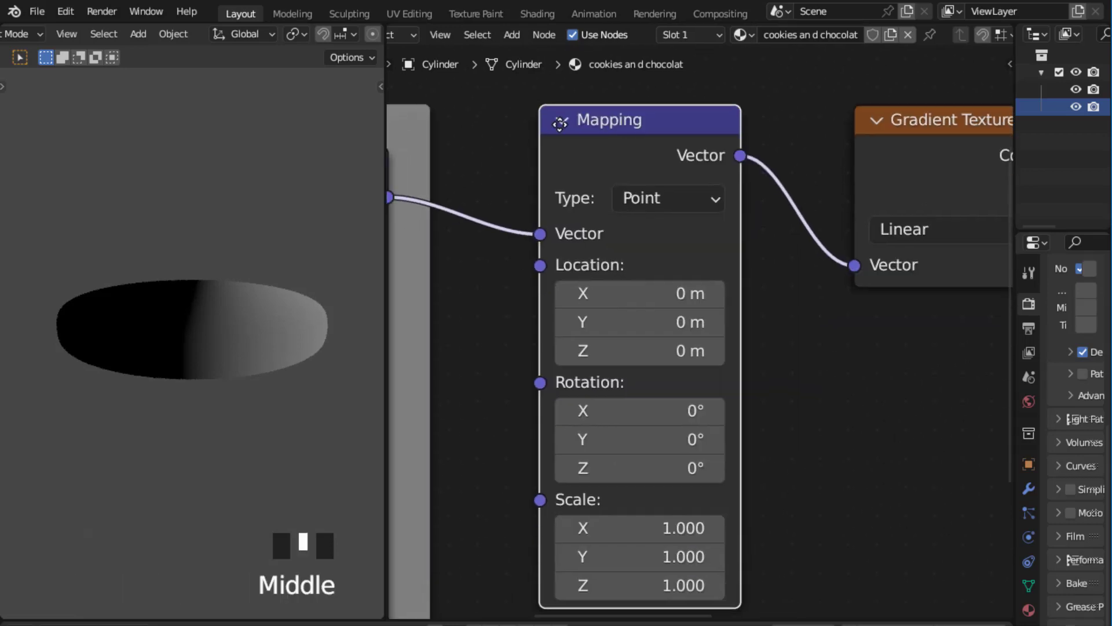
Step: Set the second Mapping node's Y rotation to 90°
scroll(548, 255, "up", 2)
middle_click_drag(548, 255, 575, 193)
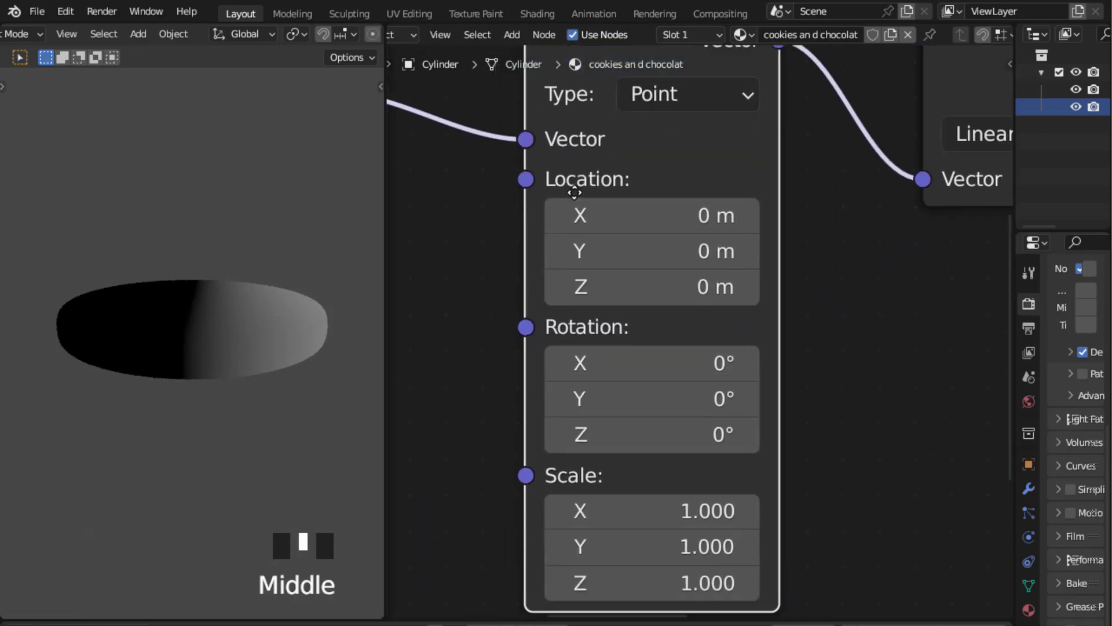
left_click(720, 400)
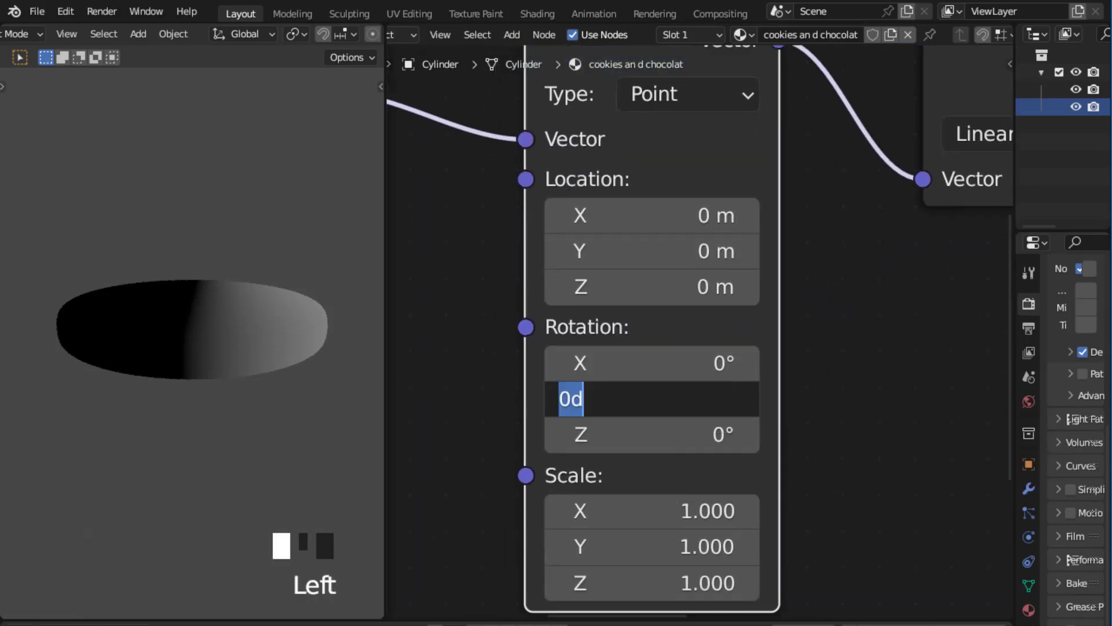
type("90")
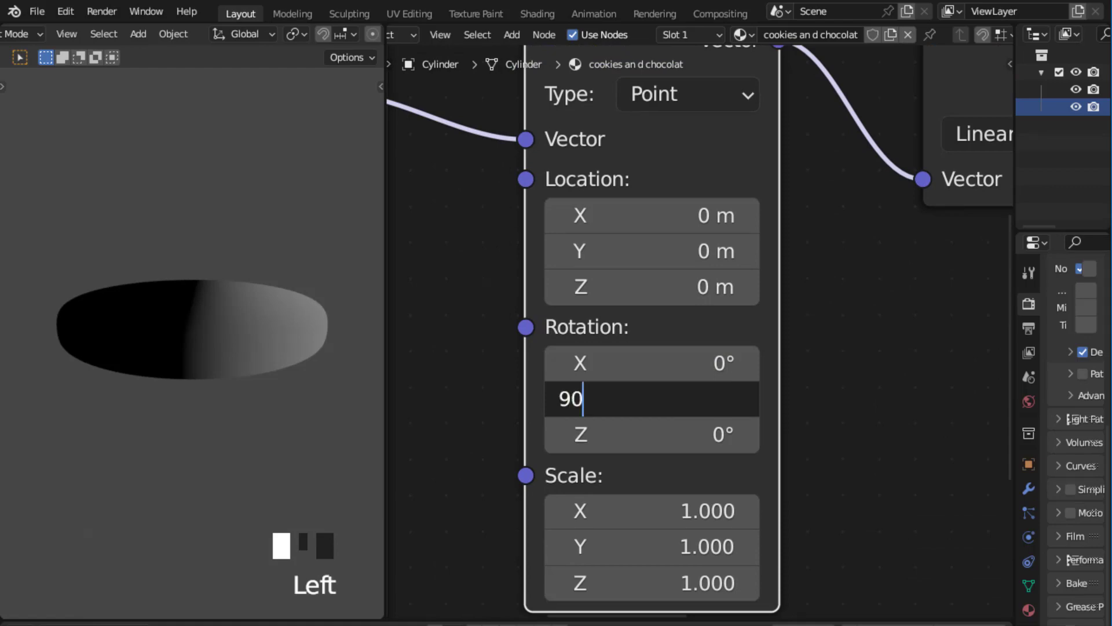
key("Return")
scroll(832, 382, "up", 3)
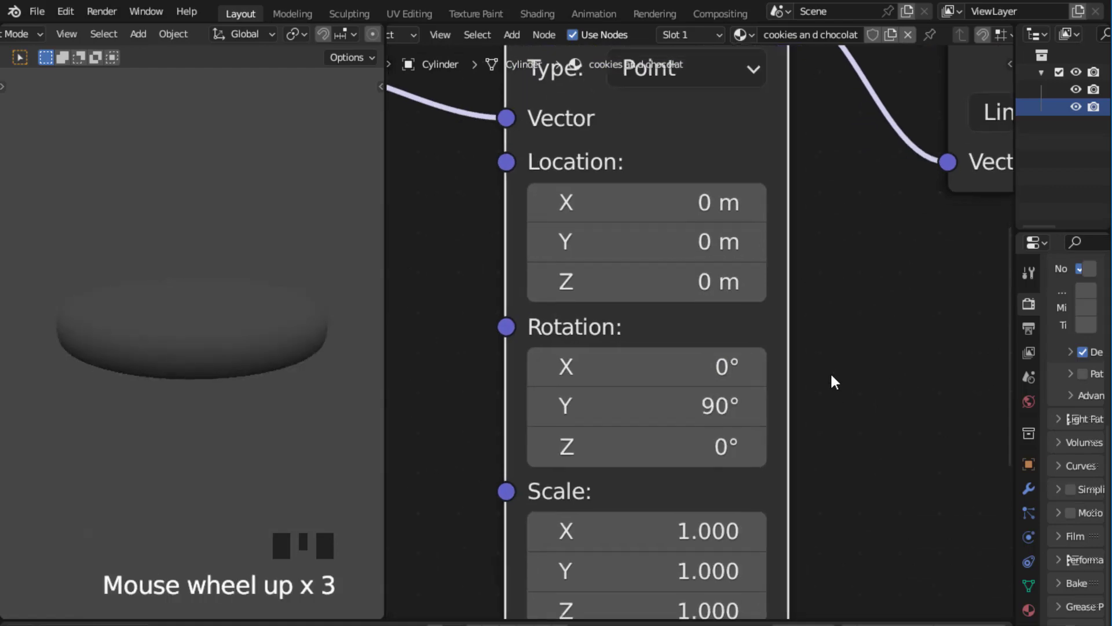
Step: Check the rotated gradient on the cookie and shift the Gradient Texture slightly closer to the second Mapping node
scroll(829, 371, "down", 12)
middle_click_drag(828, 373, 819, 393)
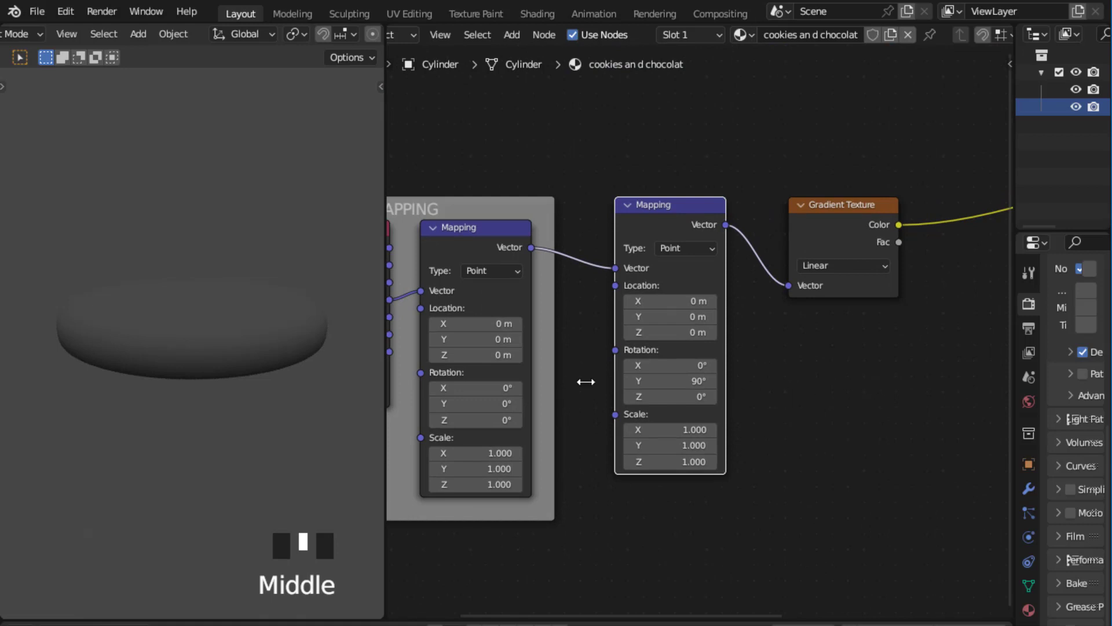
mouse_move(243, 382)
middle_mouse_down()
mouse_move(243, 319)
mouse_move(241, 373)
middle_mouse_up()
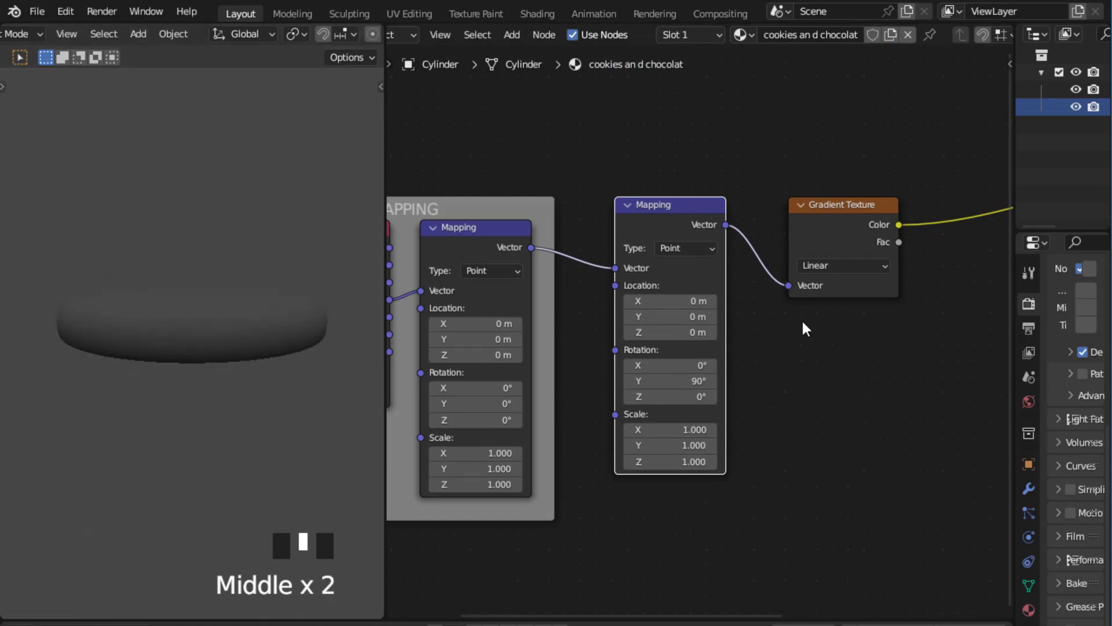
scroll(835, 324, "down", 4)
scroll(832, 342, "up", 6)
middle_click_drag(832, 342, 818, 358)
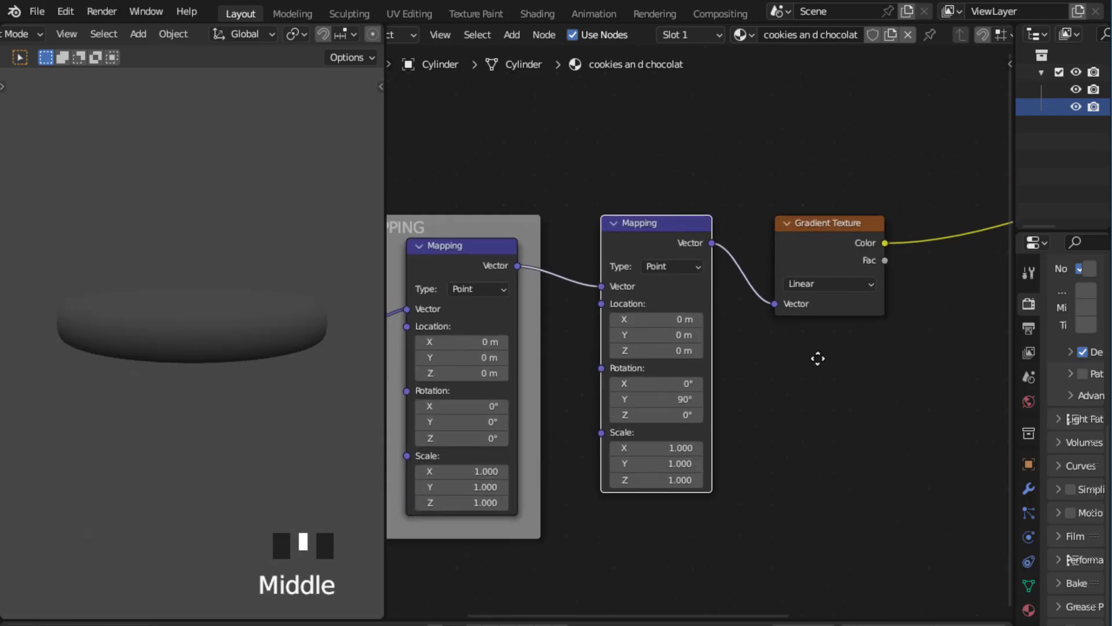
scroll(825, 242, "down", 2)
left_click_drag(816, 245, 804, 248)
Step: Add a ColorRamp node and insert it into the link leaving the Gradient Texture's Color output
scroll(882, 323, "up", 3)
middle_click_drag(882, 322, 767, 385)
scroll(779, 302, "up", 2)
middle_click_drag(792, 216, 748, 248)
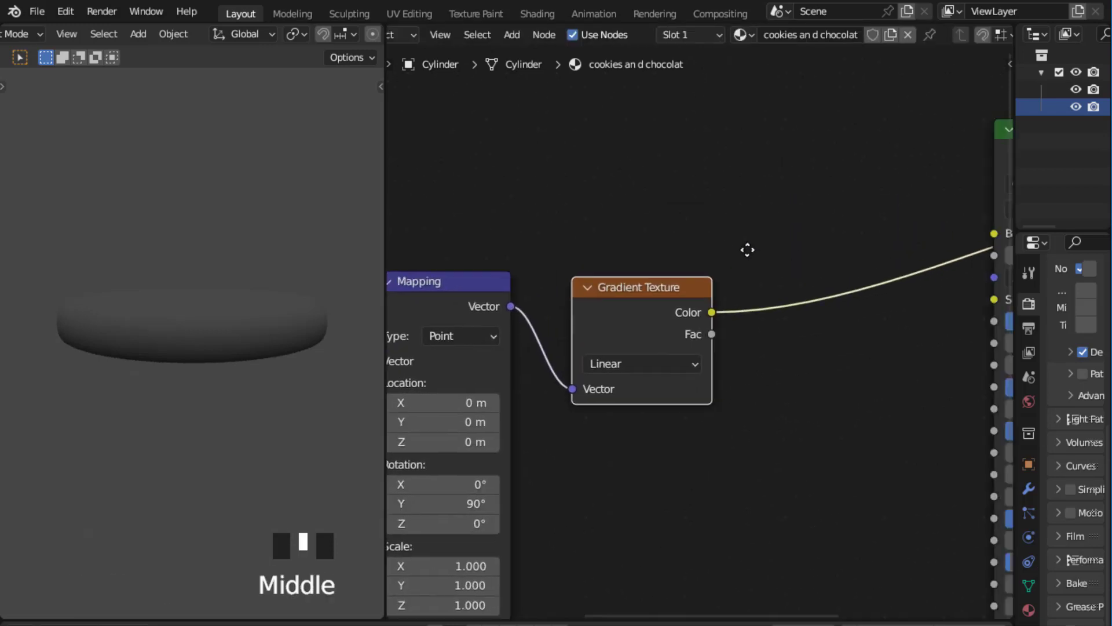
scroll(755, 264, "up", 1)
scroll(753, 266, "up", 1)
left_click(753, 264)
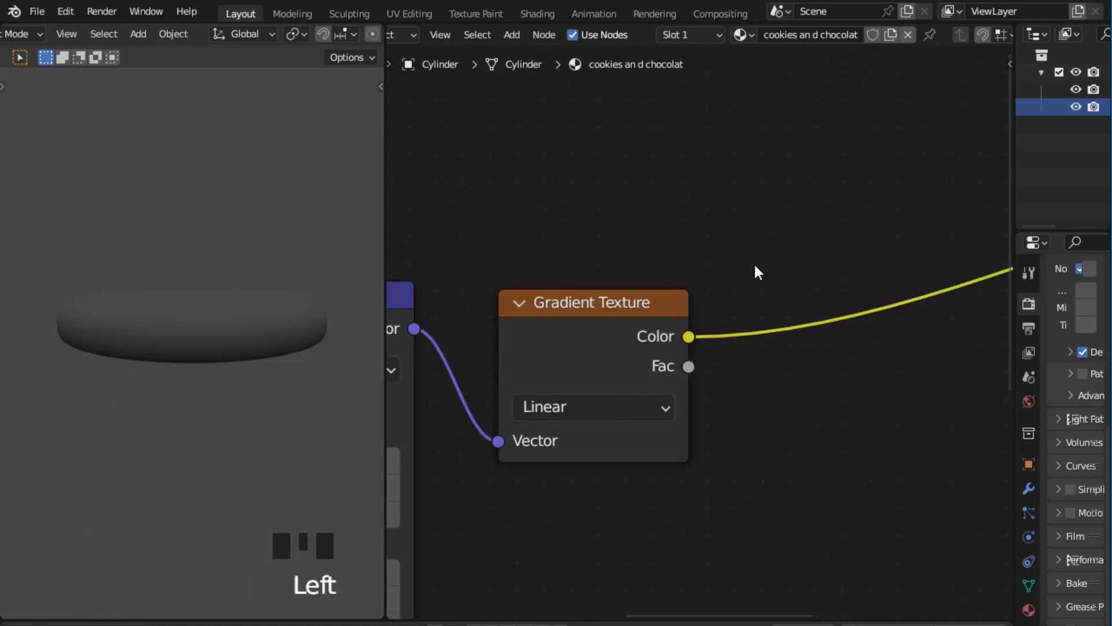
key("shift+a")
left_click(753, 265)
type("COLOR")
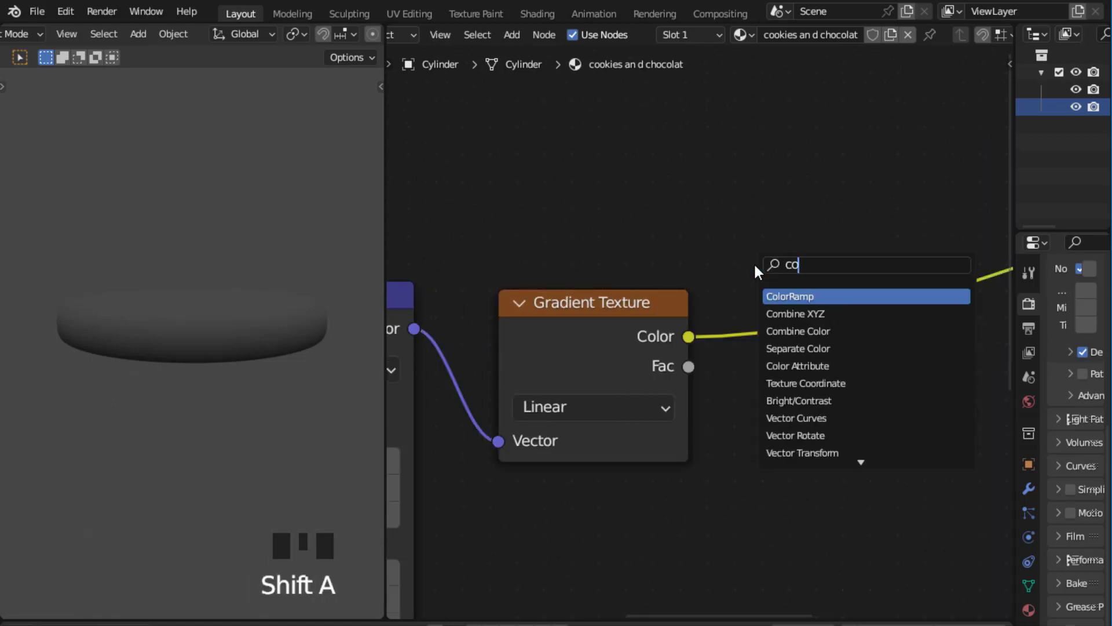
left_click(791, 296)
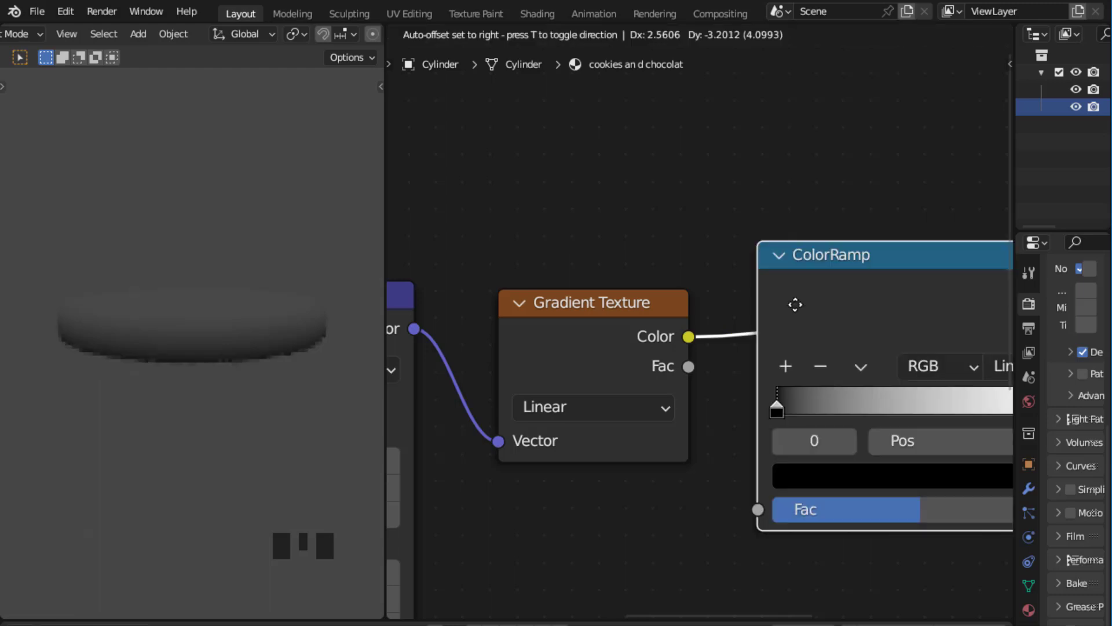
left_click(772, 313)
Step: Move the ColorRamp closer to the Gradient Texture
scroll(871, 199, "down", 5)
middle_click_drag(873, 199, 879, 247)
scroll(840, 208, "up", 7)
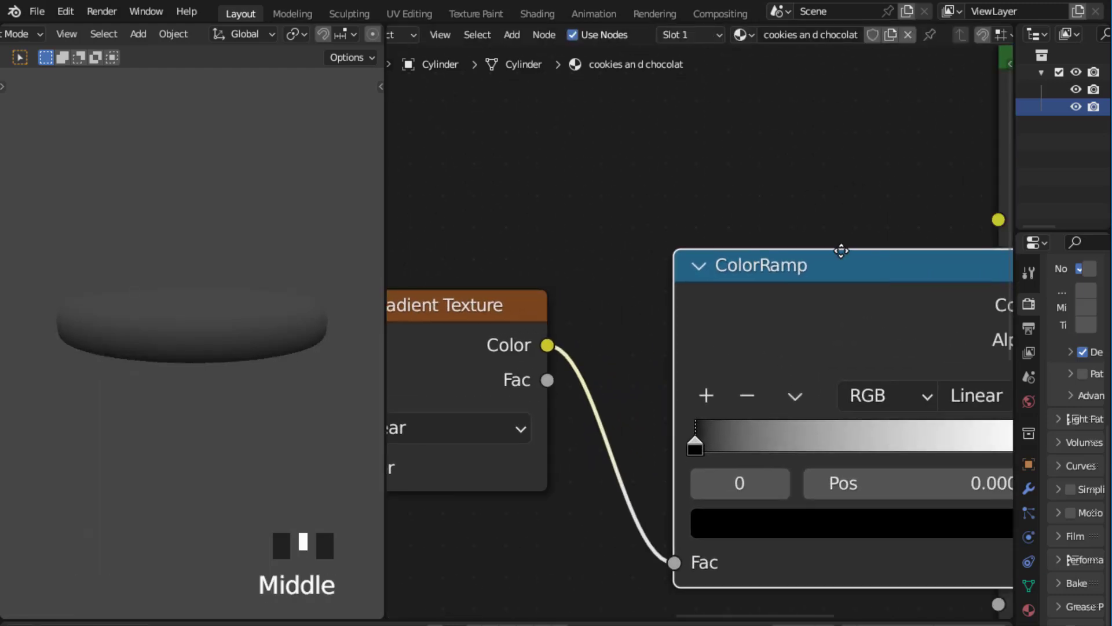
left_click_drag(841, 255, 770, 247)
scroll(872, 191, "down", 4)
middle_click_drag(818, 189, 736, 189)
scroll(924, 138, "up", 1)
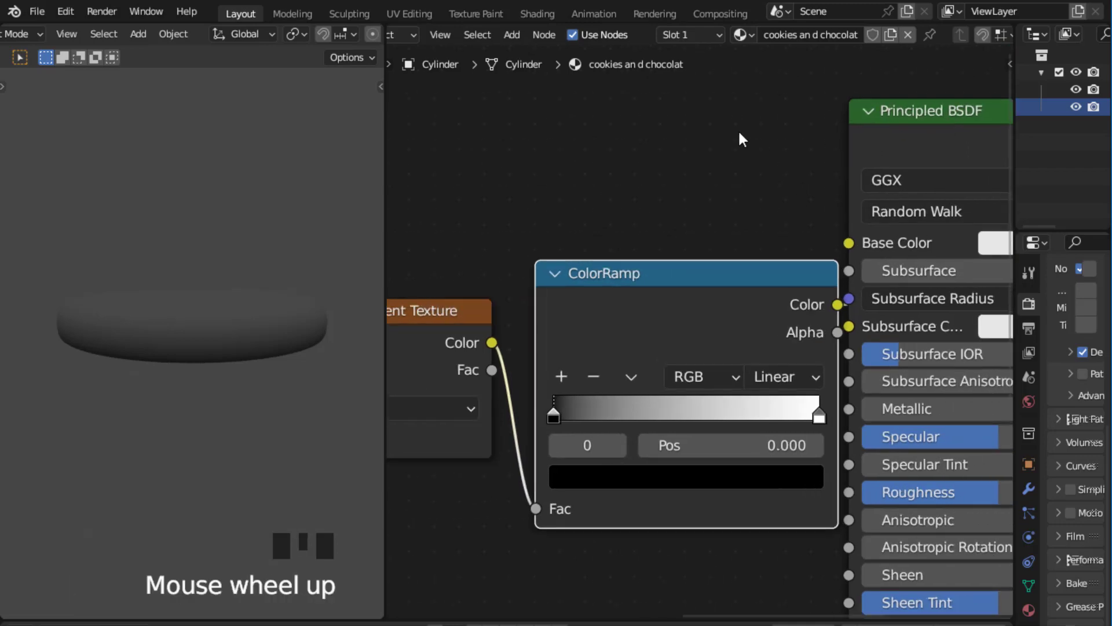
Step: Move the Principled BSDF down and to the right, clear of the ColorRamp and its output link
scroll(816, 145, "down", 8)
left_click_drag(842, 217, 950, 383)
scroll(787, 242, "up", 6)
Step: Move the ColorRamp's white stop to position 0.109 to sharpen the vertical gradient on the cookie
mouse_move(308, 253)
middle_mouse_down()
mouse_move(296, 250)
mouse_move(296, 263)
middle_mouse_up()
scroll(297, 262, "up", 1)
scroll(807, 239, "up", 2)
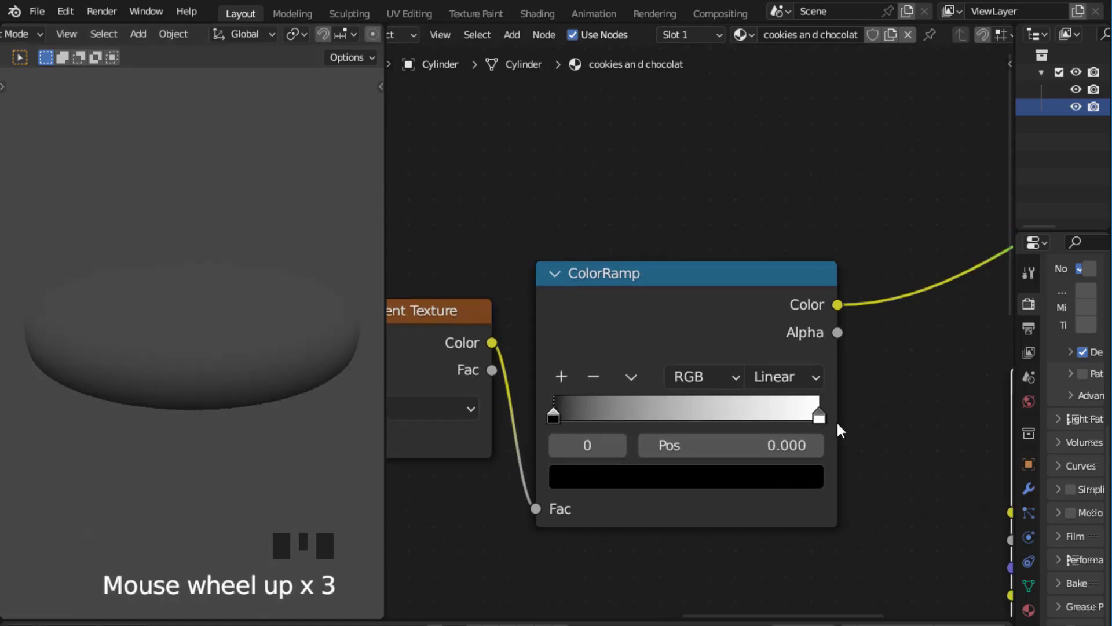
left_click_drag(821, 419, 597, 413)
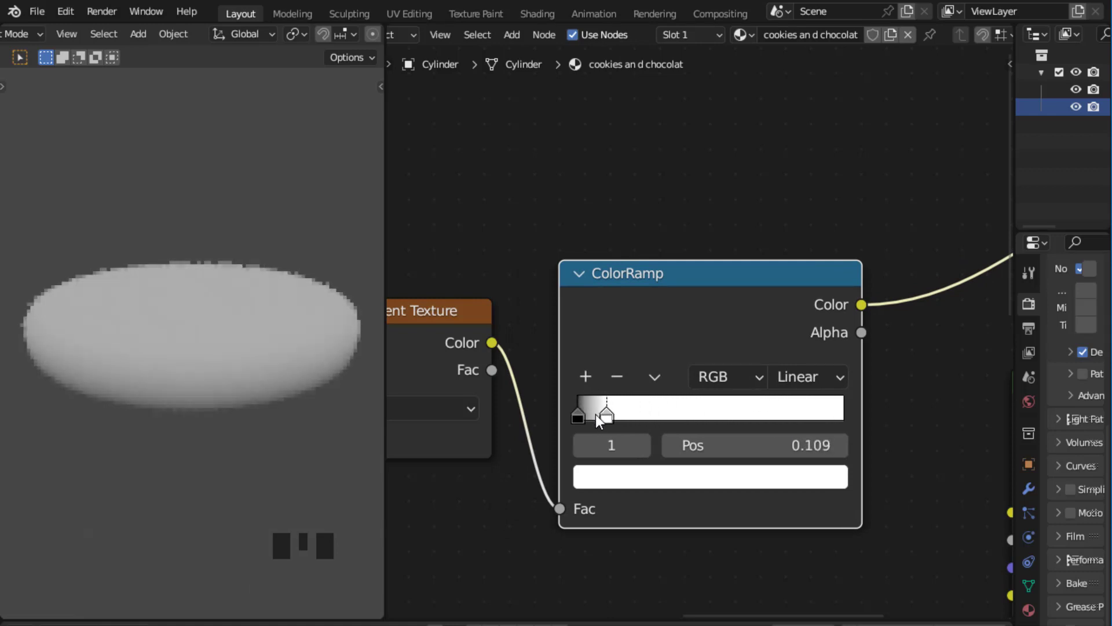
Step: Move the ColorRamp's black stop to position 0.027 and check the dark underside of the cookie
middle_click_drag(197, 400, 186, 340)
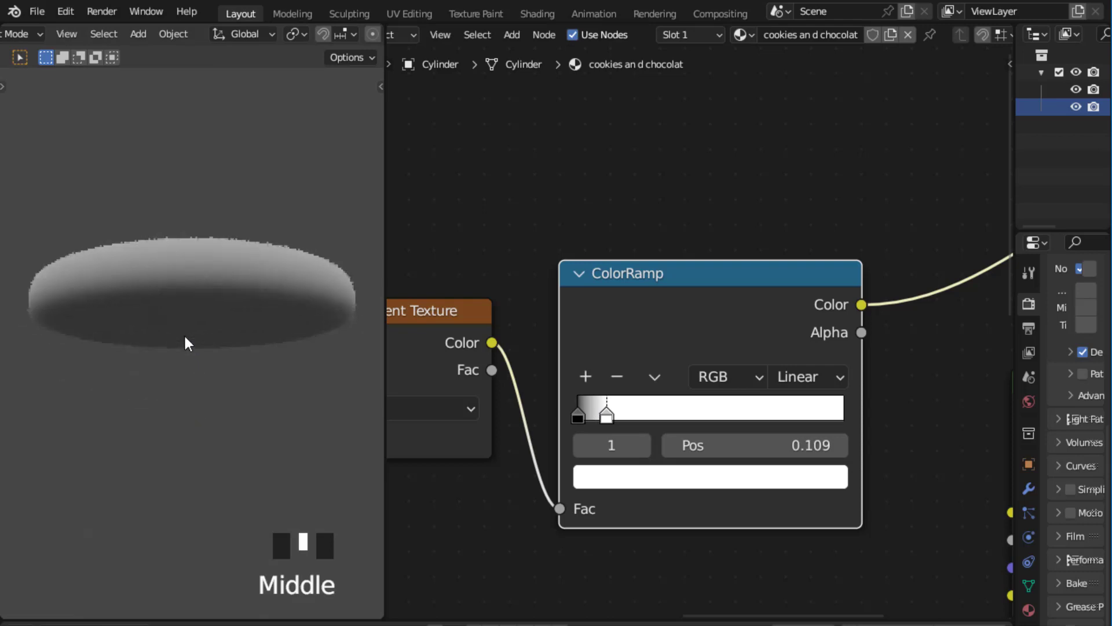
scroll(478, 265, "up", 3)
scroll(489, 432, "up", 2)
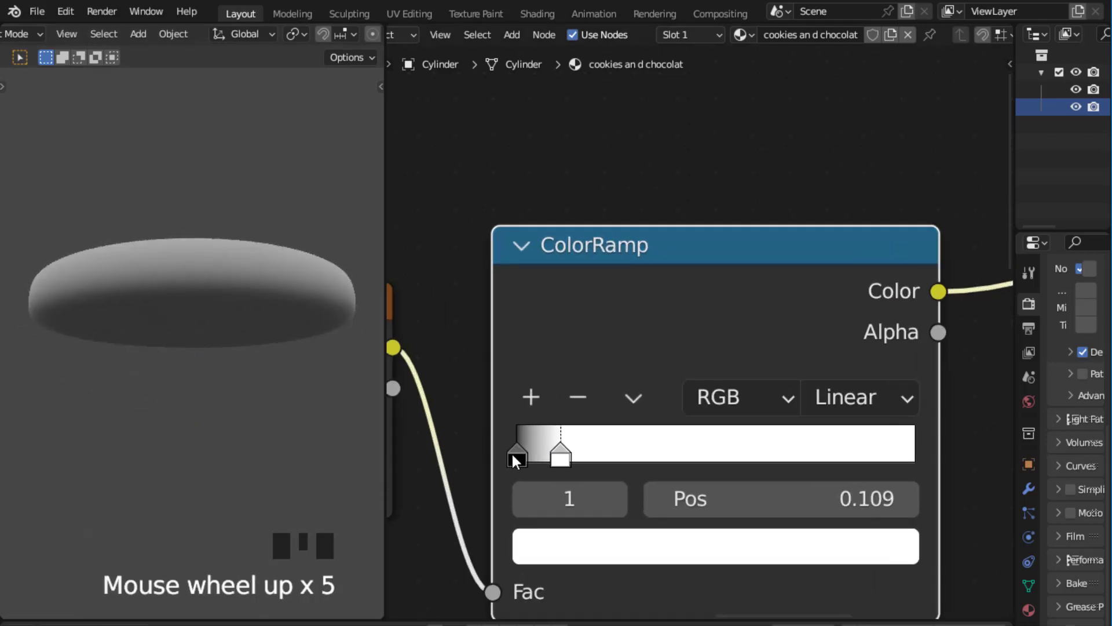
left_click_drag(512, 455, 528, 452)
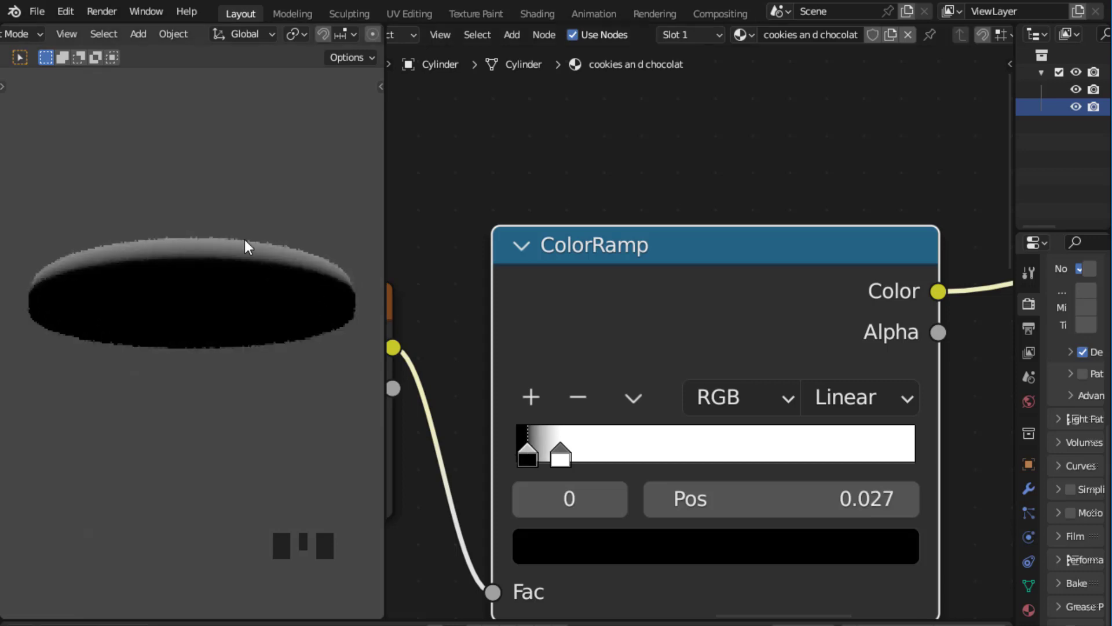
middle_click_drag(245, 240, 251, 307)
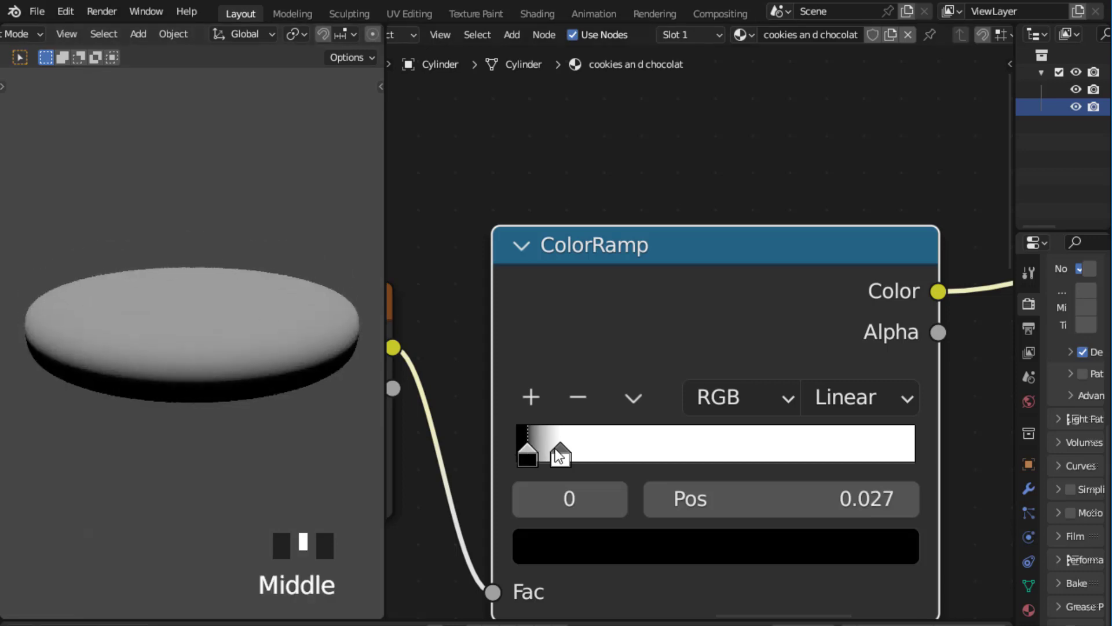
Step: Move the ColorRamp's white stop to position 0.073 to tighten the transition, and reselect the black stop
left_click_drag(558, 455, 545, 461)
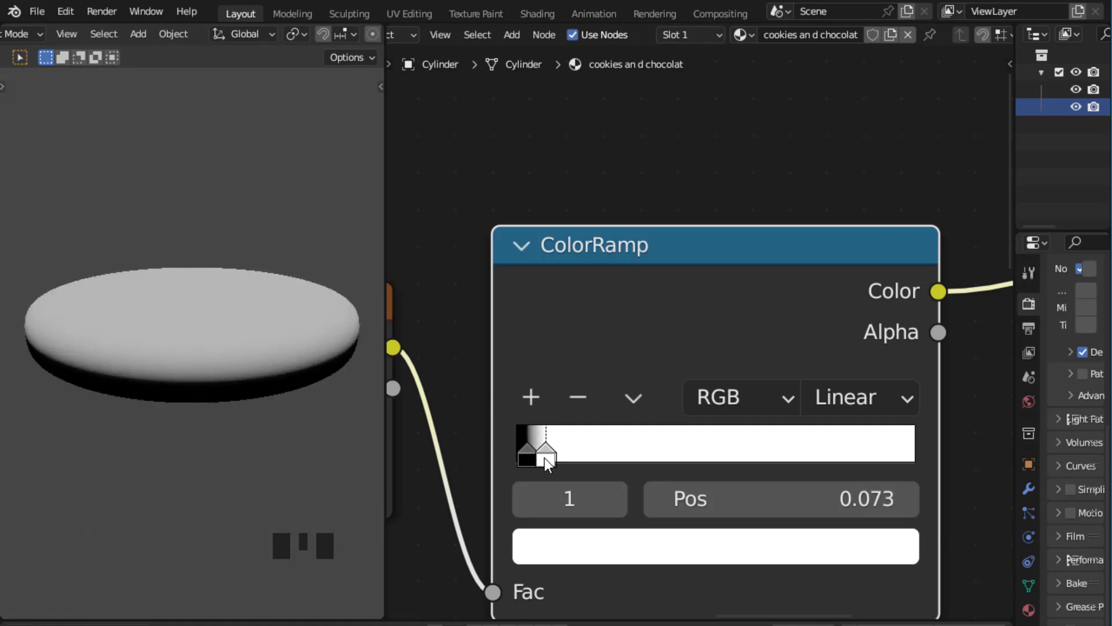
middle_click_drag(548, 332, 541, 268)
scroll(548, 261, "up", 4)
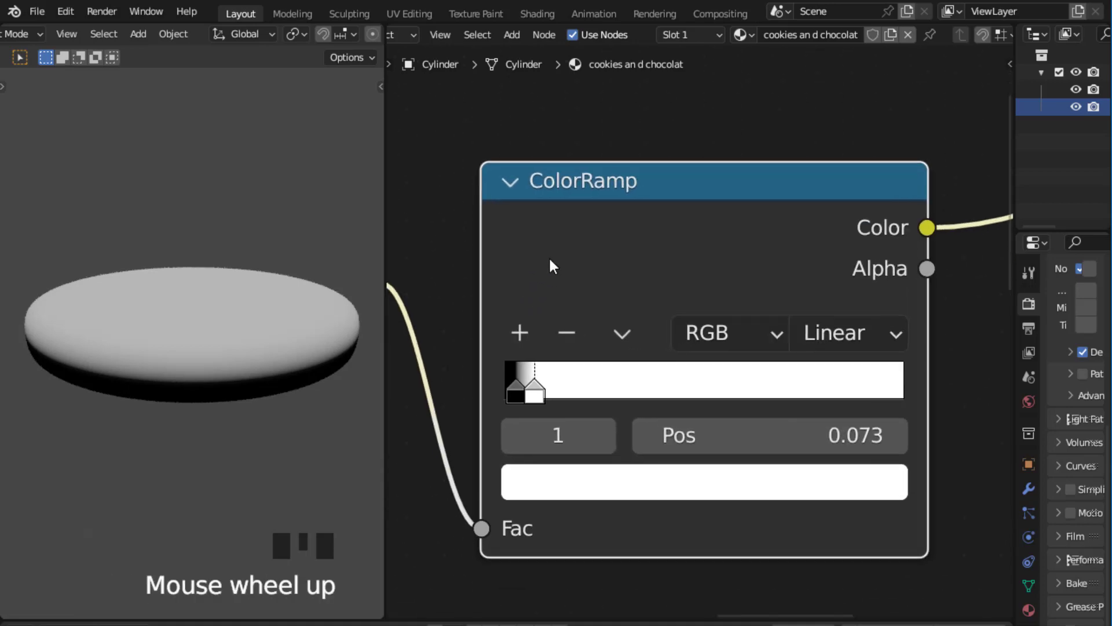
scroll(568, 251, "up", 2)
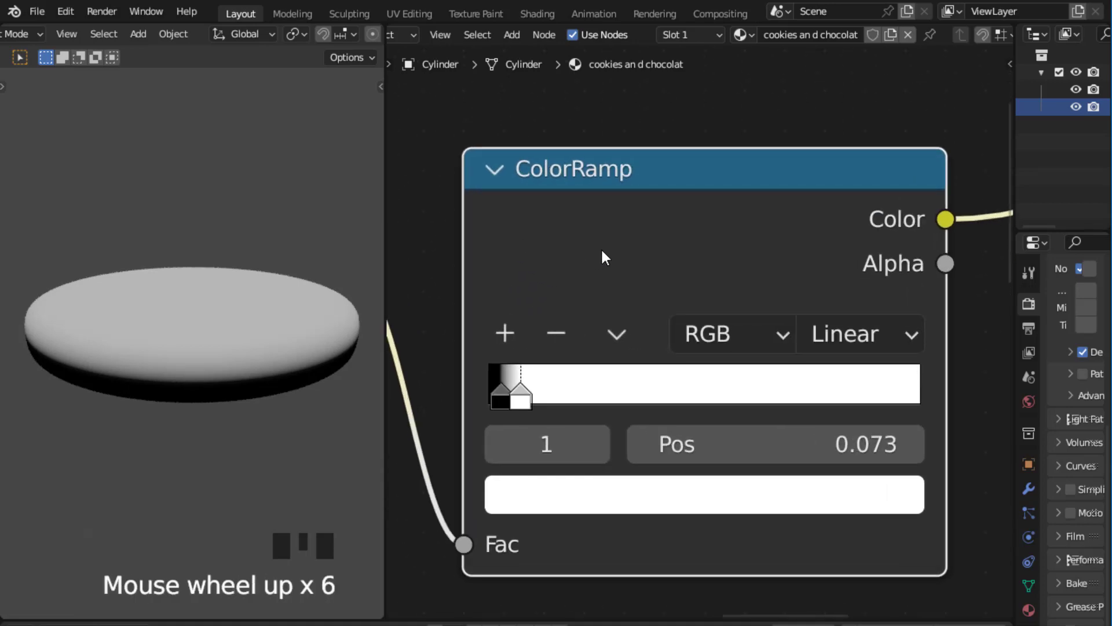
scroll(613, 251, "up", 2)
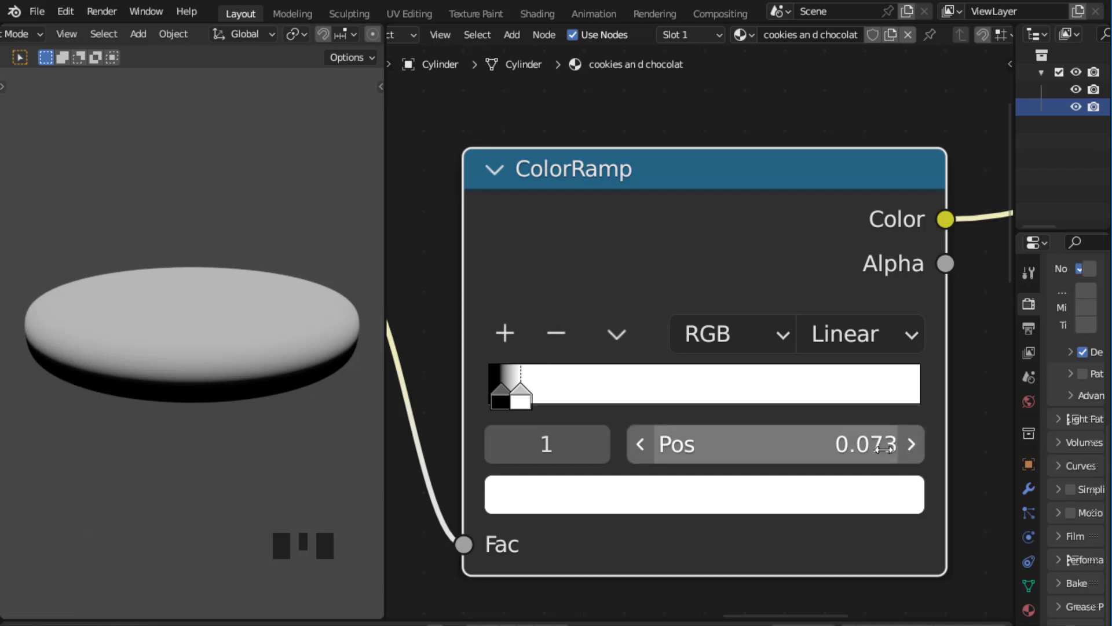
left_click(497, 407)
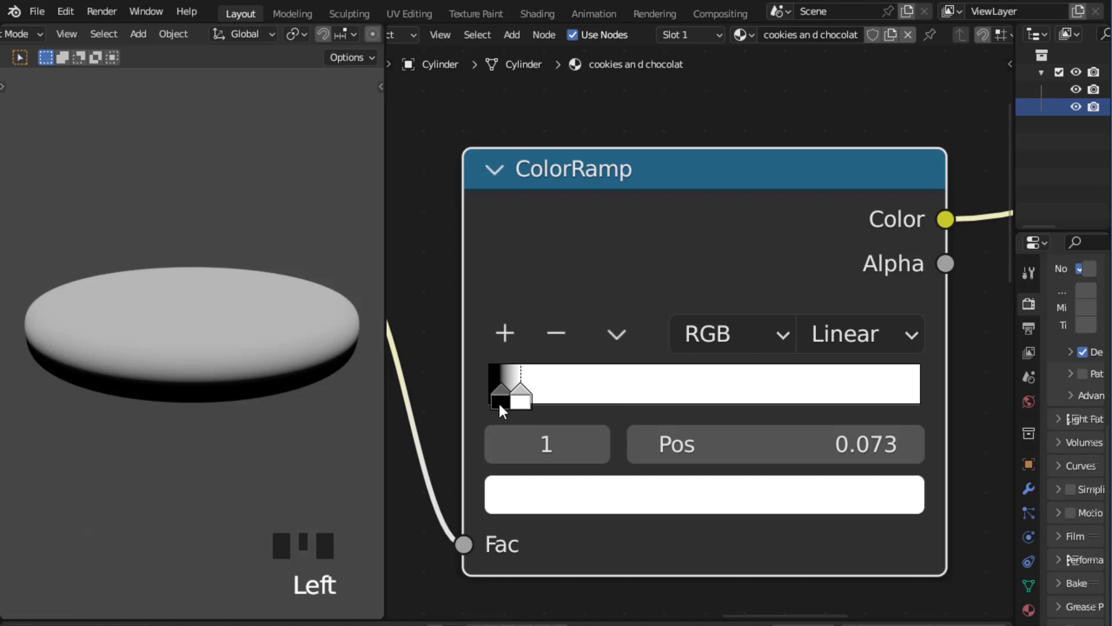
left_click(498, 400)
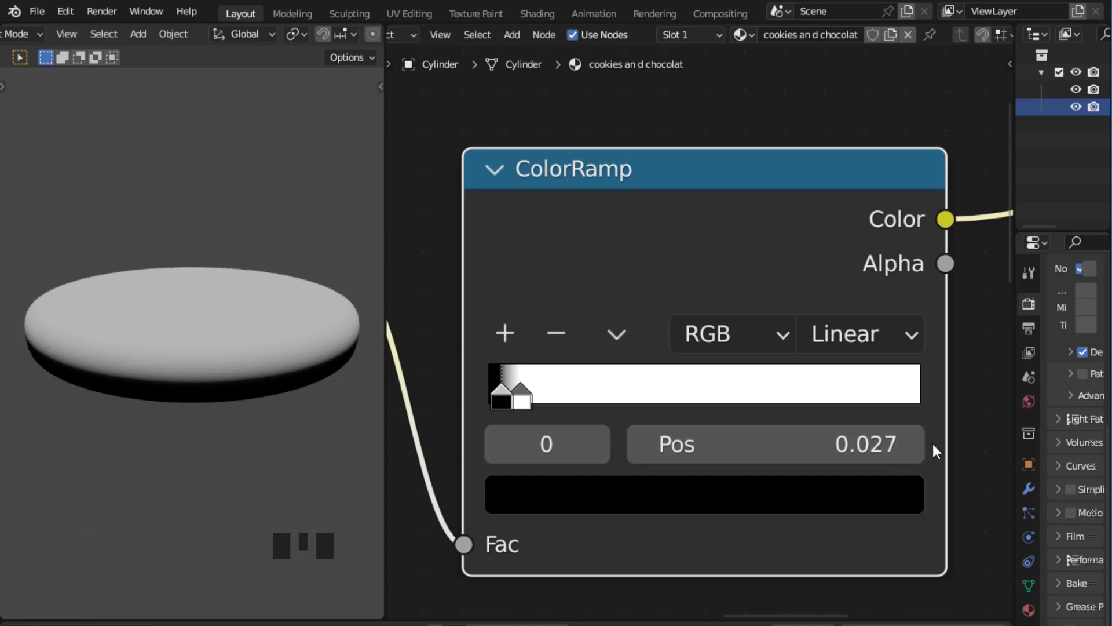
Step: Nudge the ColorRamp closer to the Gradient Texture and shift the Principled BSDF further down and right
left_click(756, 103)
scroll(756, 102, "down", 4)
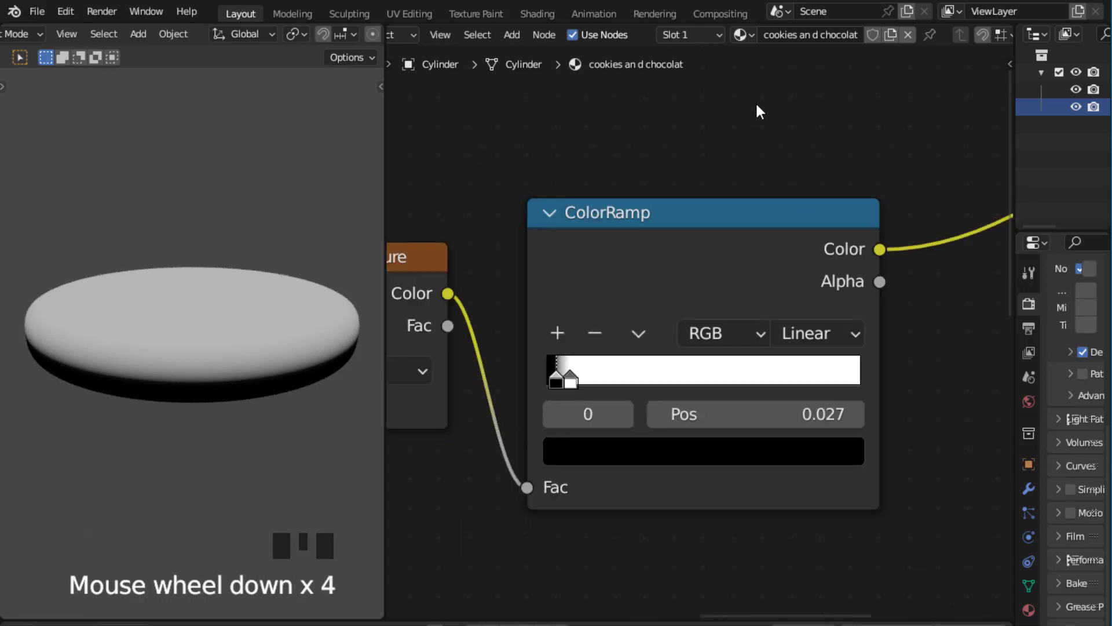
scroll(771, 127, "down", 6)
middle_click_drag(773, 136, 758, 117)
scroll(743, 140, "down", 6)
left_click_drag(691, 262, 685, 261)
scroll(612, 177, "down", 3)
middle_click_drag(614, 169, 645, 138)
scroll(756, 221, "up", 3)
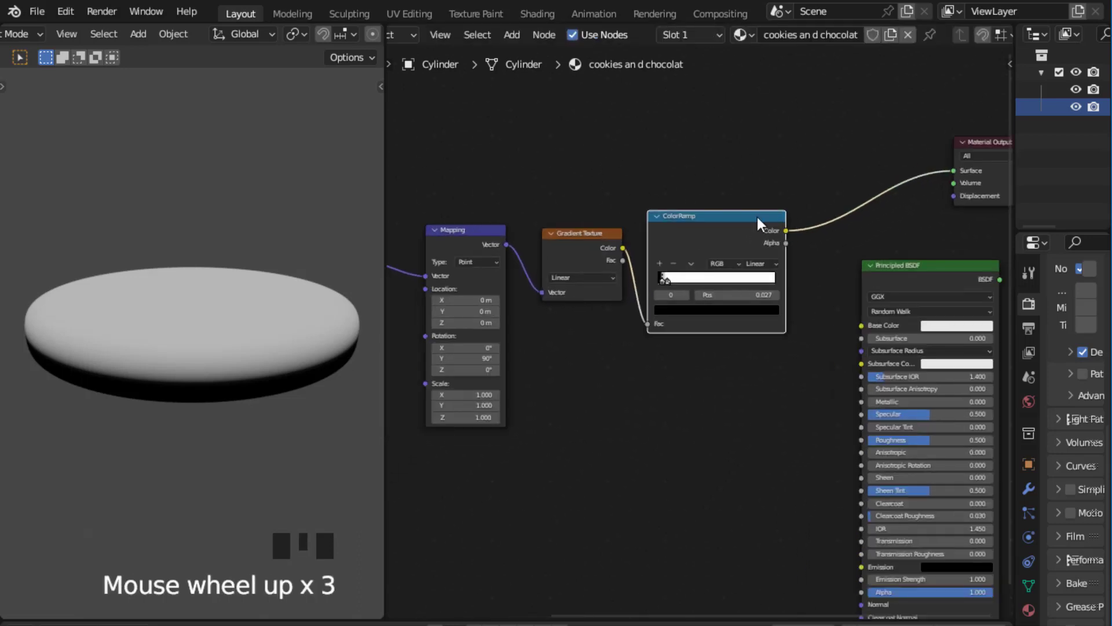
left_click_drag(918, 276, 945, 301)
scroll(733, 331, "up", 3)
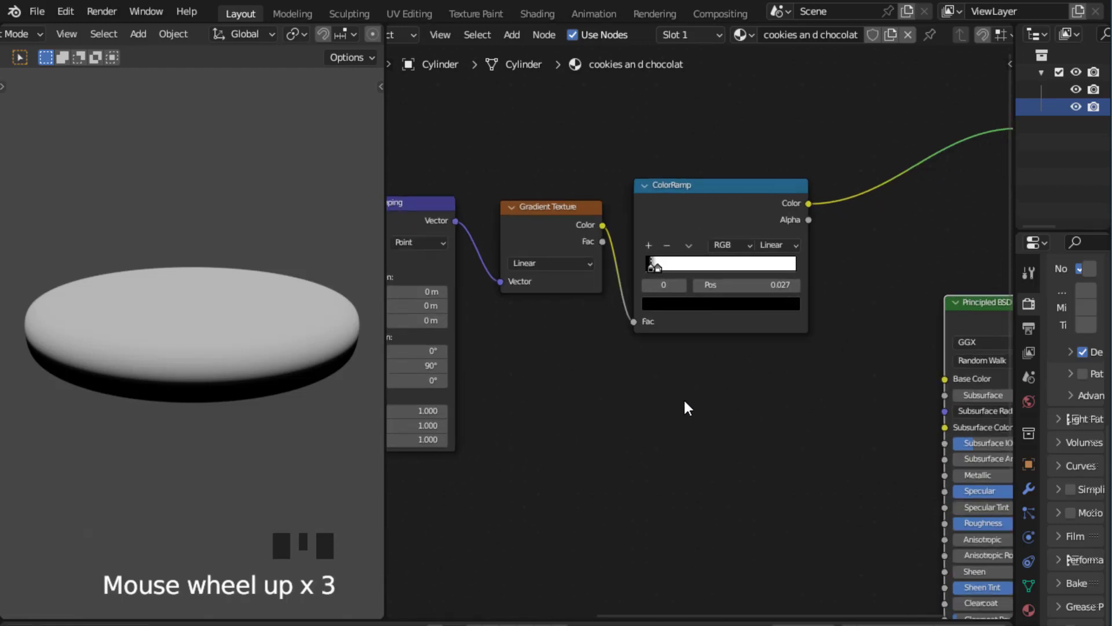
Step: Add a Noise Texture node and place it below the second Mapping node
middle_click_drag(684, 398, 714, 353)
scroll(672, 374, "down", 4)
scroll(660, 379, "up", 2)
scroll(650, 380, "down", 4)
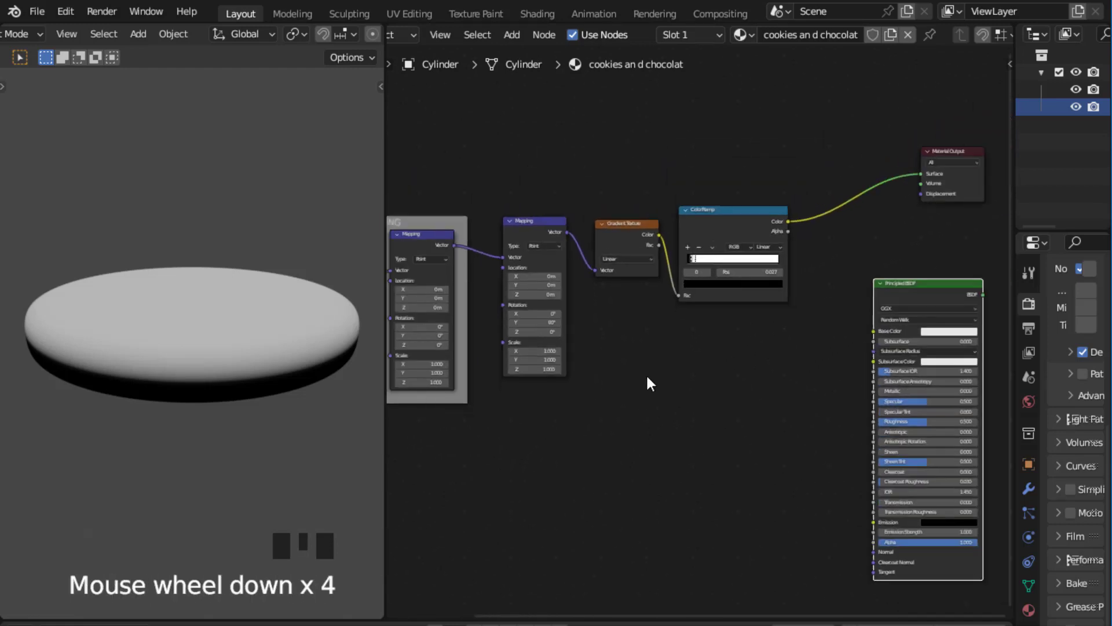
left_click(636, 377)
key("shift+a")
left_click(637, 377)
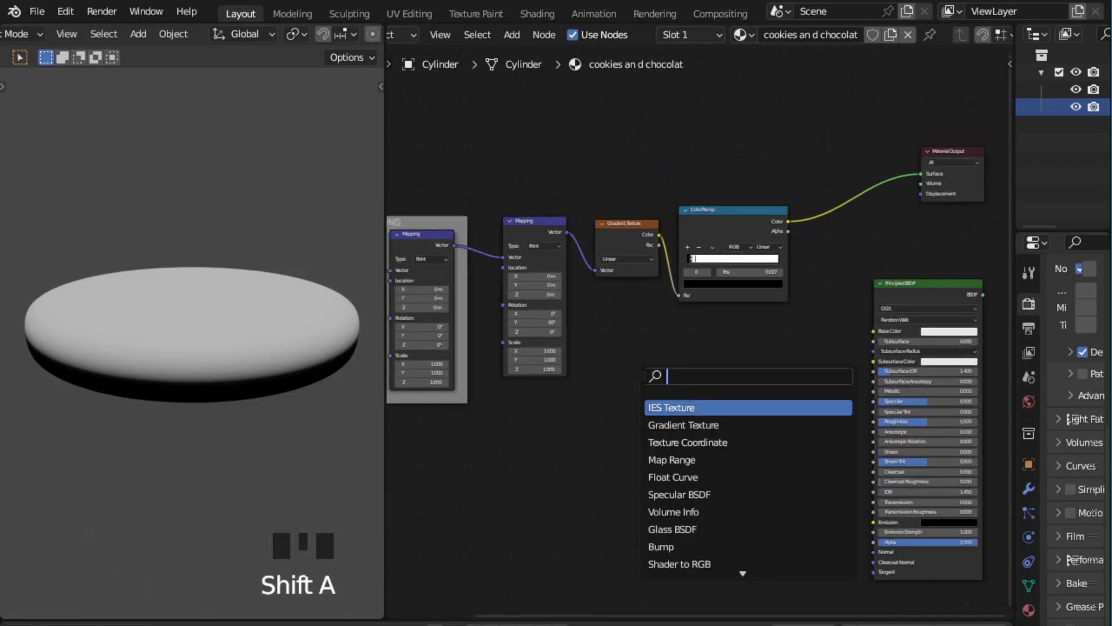
type("NOISE")
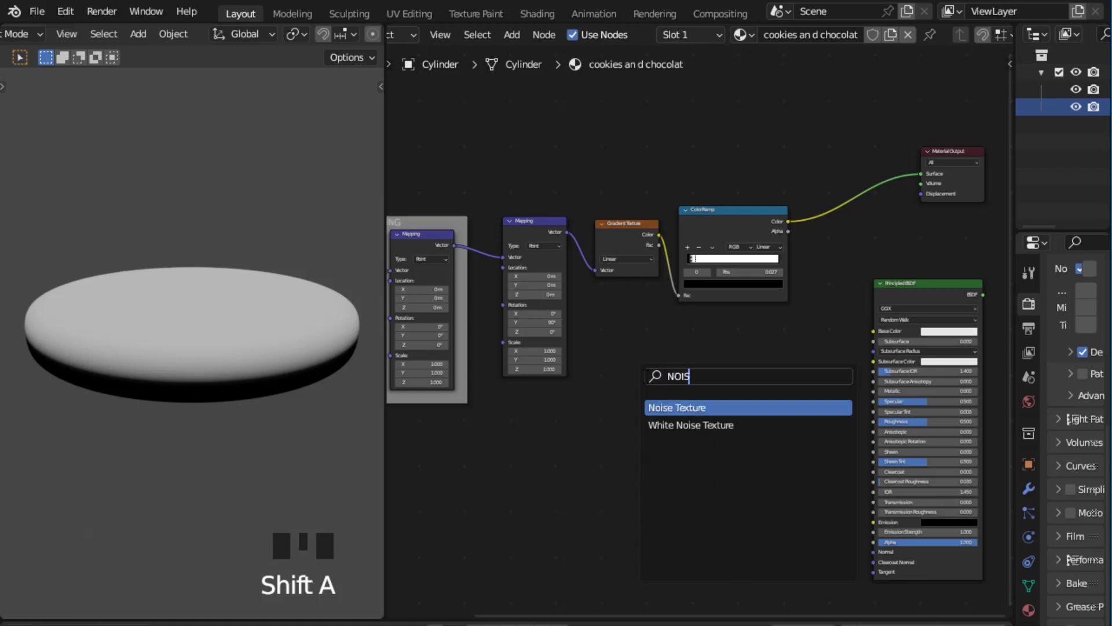
left_click(695, 407)
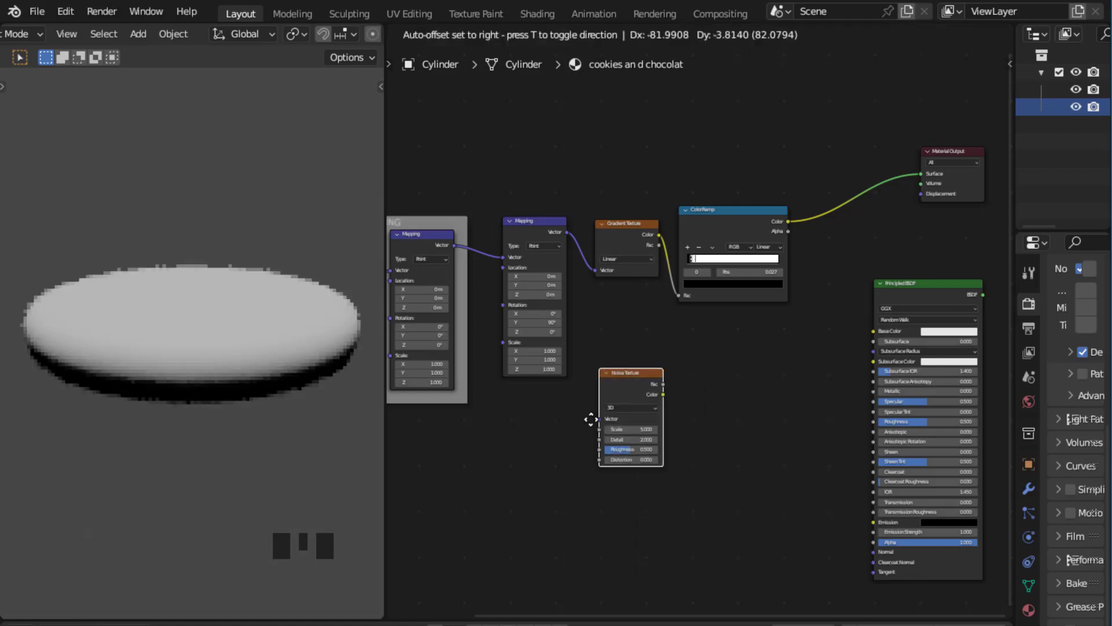
left_click(608, 416)
scroll(608, 416, "up", 2)
middle_click_drag(608, 416, 683, 379)
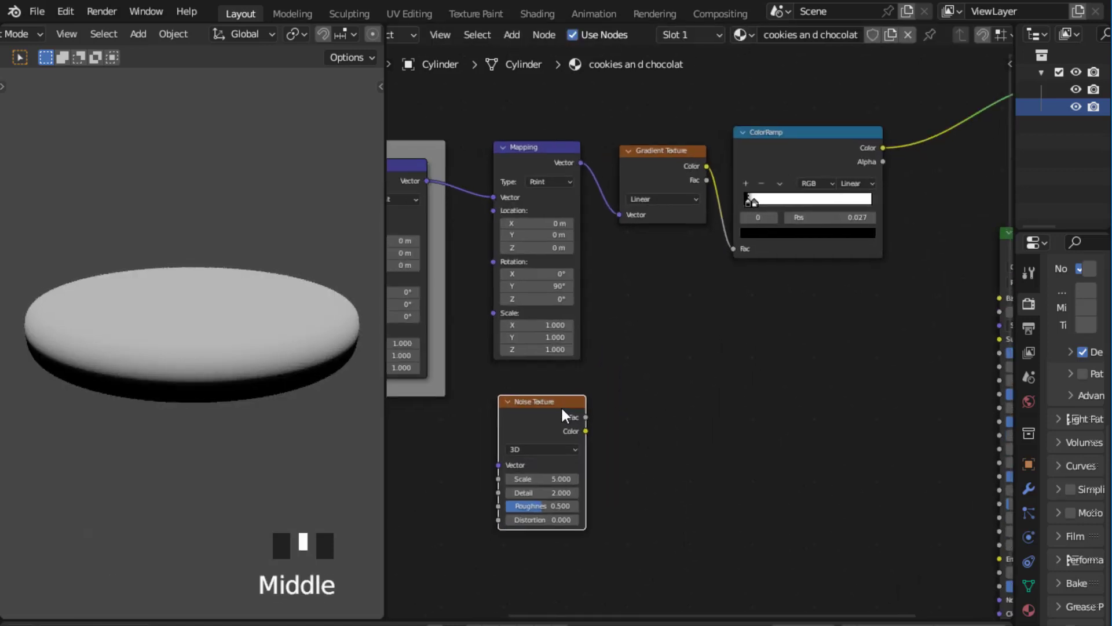
left_click(561, 406)
left_click_drag(574, 402, 596, 401)
Step: Connect the Vector output of the framed Mapping node to the Noise Texture's Vector input
scroll(570, 387, "up", 2)
middle_click_drag(570, 387, 707, 388)
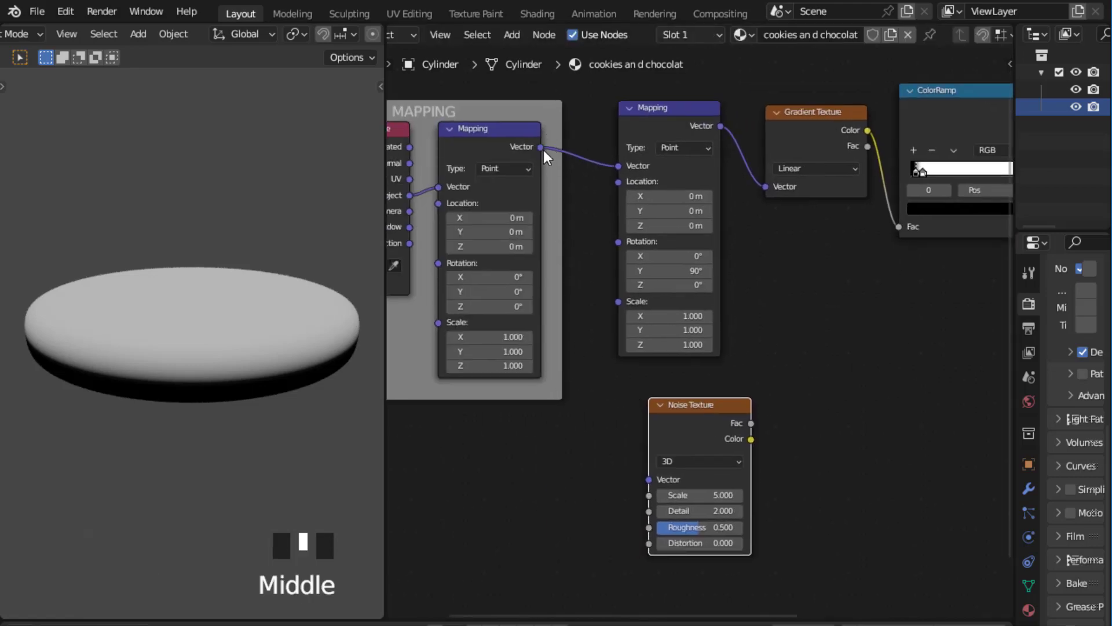
left_click_drag(543, 150, 644, 480)
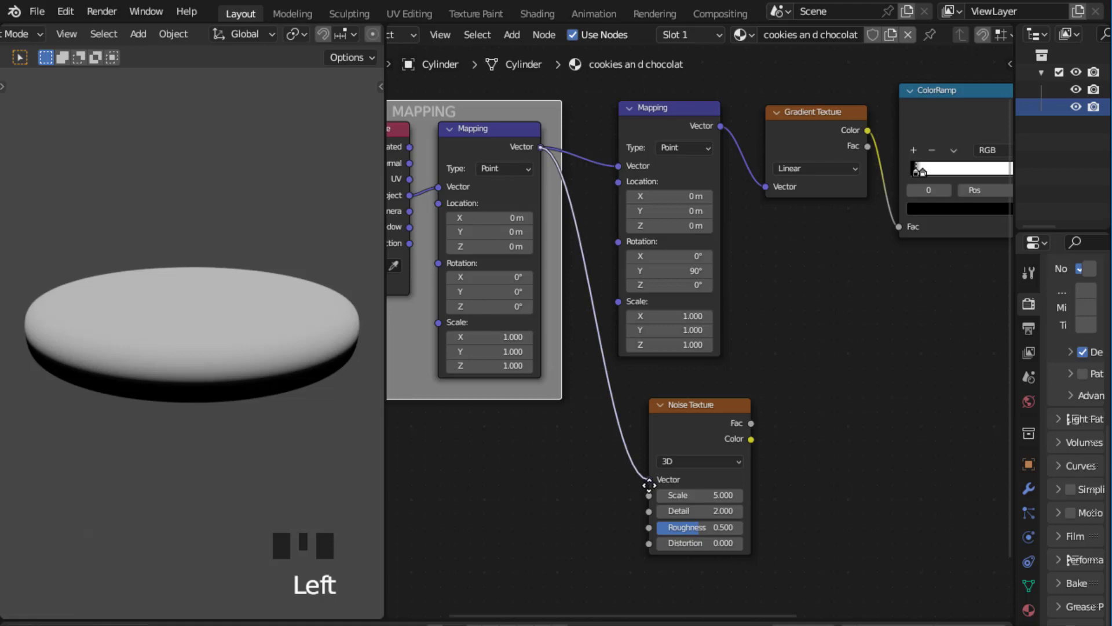
Step: Preview the Noise Texture on the cookie by routing its Fac output to the Material Output
scroll(850, 463, "up", 5)
middle_click_drag(859, 472, 848, 396)
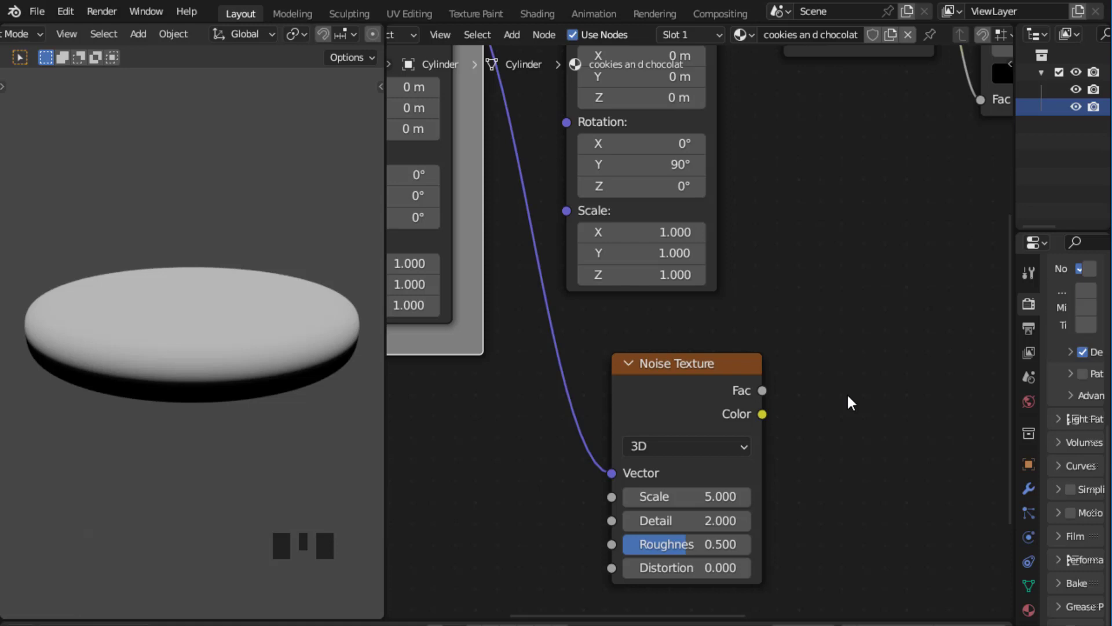
middle_click_drag(845, 461, 844, 369)
scroll(843, 370, "up", 1)
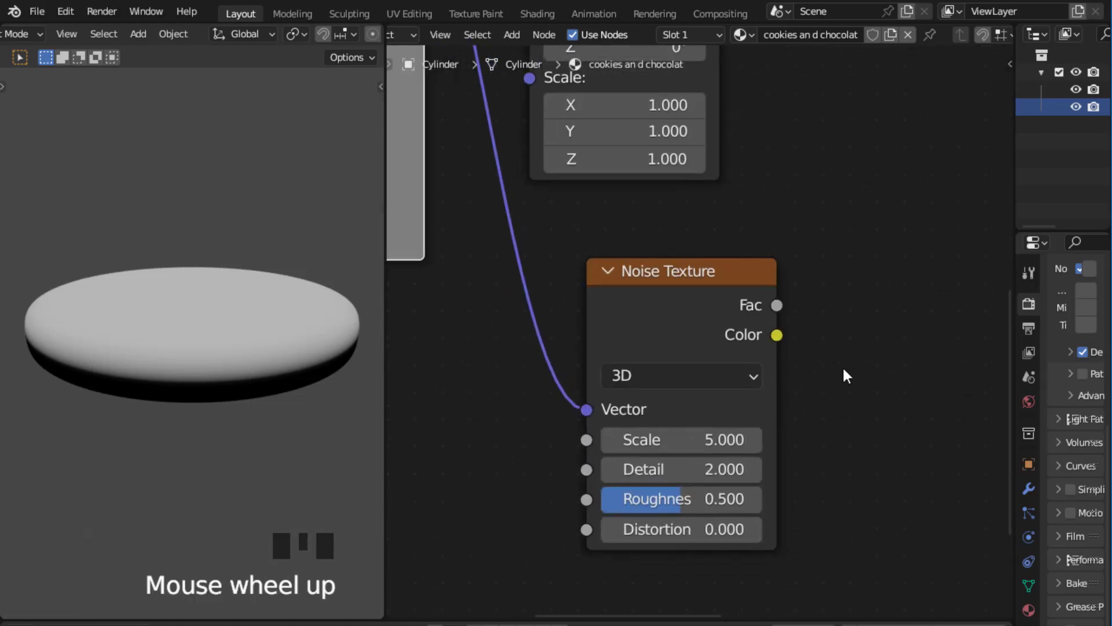
scroll(715, 291, "down", 3)
left_click(714, 293)
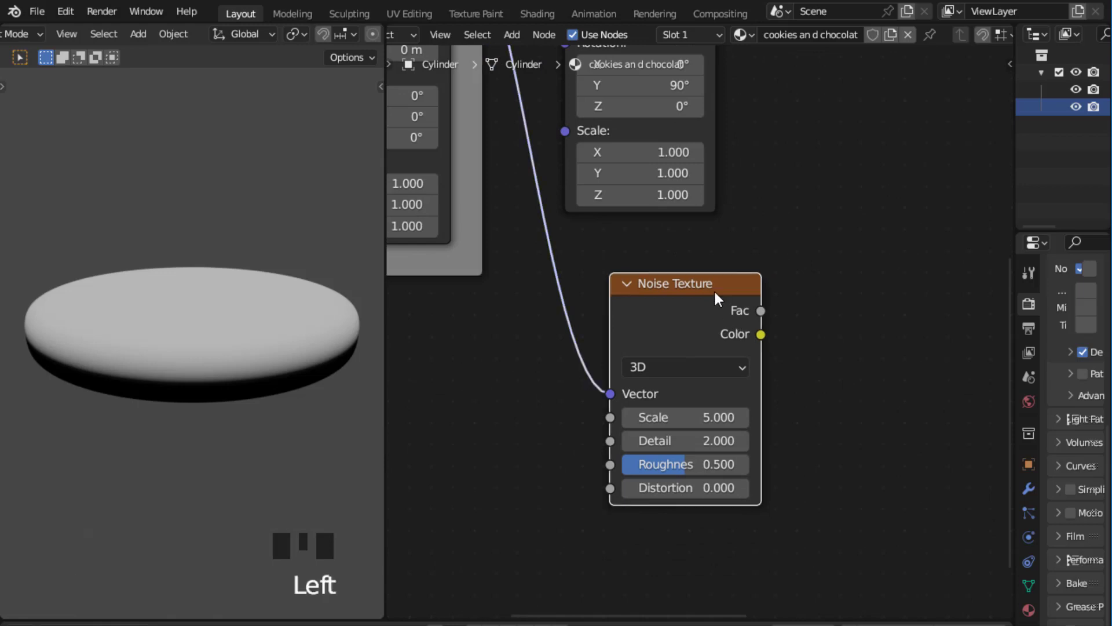
left_click(714, 290, "ctrl+shift")
scroll(840, 386, "up", 1)
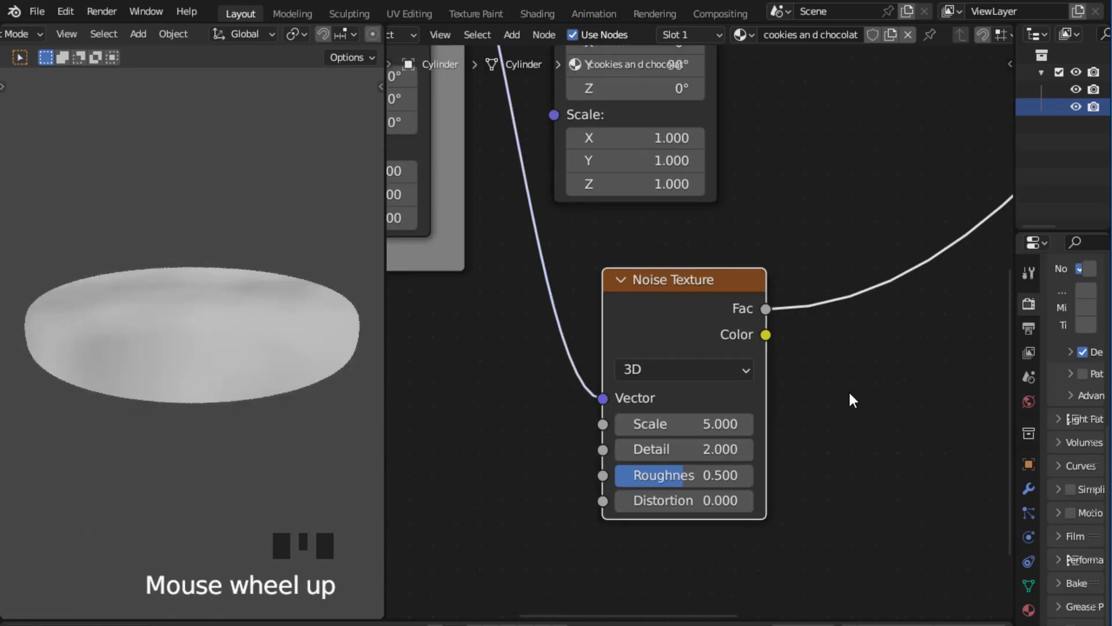
Step: Set the Noise Texture's Scale to 50 and Detail to 15
middle_click_drag(850, 394, 863, 339)
scroll(863, 376, "up", 1)
scroll(861, 341, "up", 1)
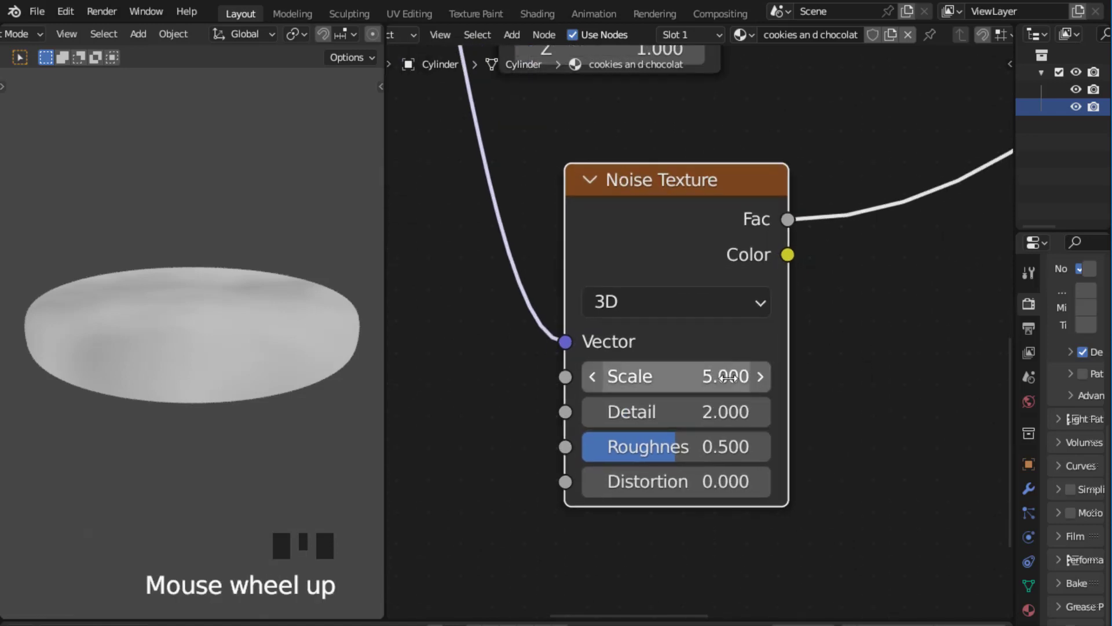
left_click(729, 377)
type("50")
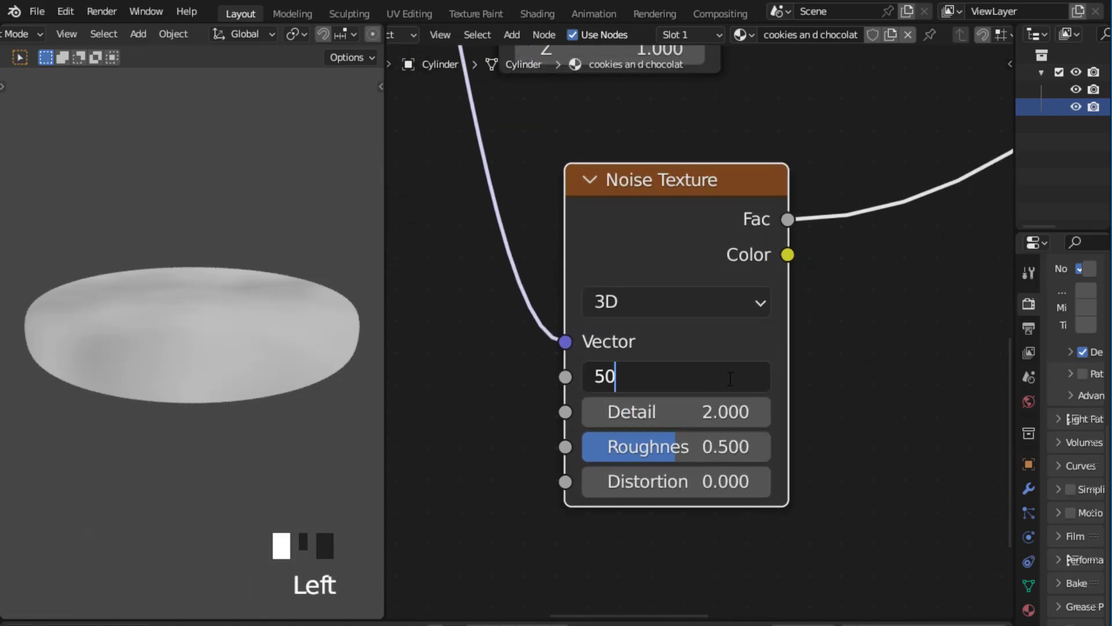
key("Return")
left_click(716, 409)
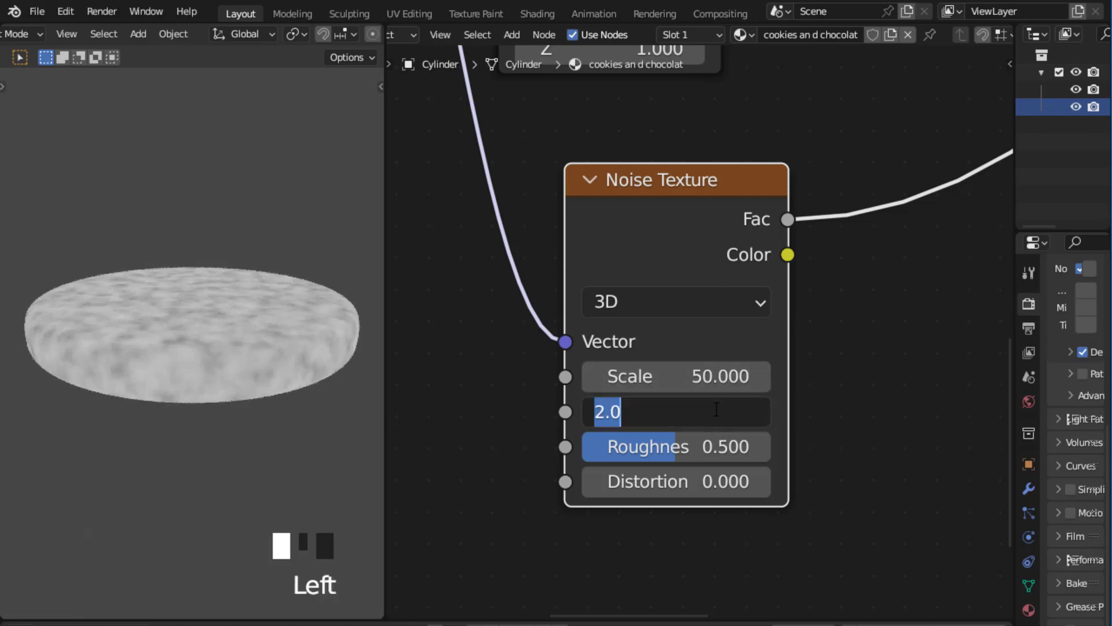
type("15")
key("Return")
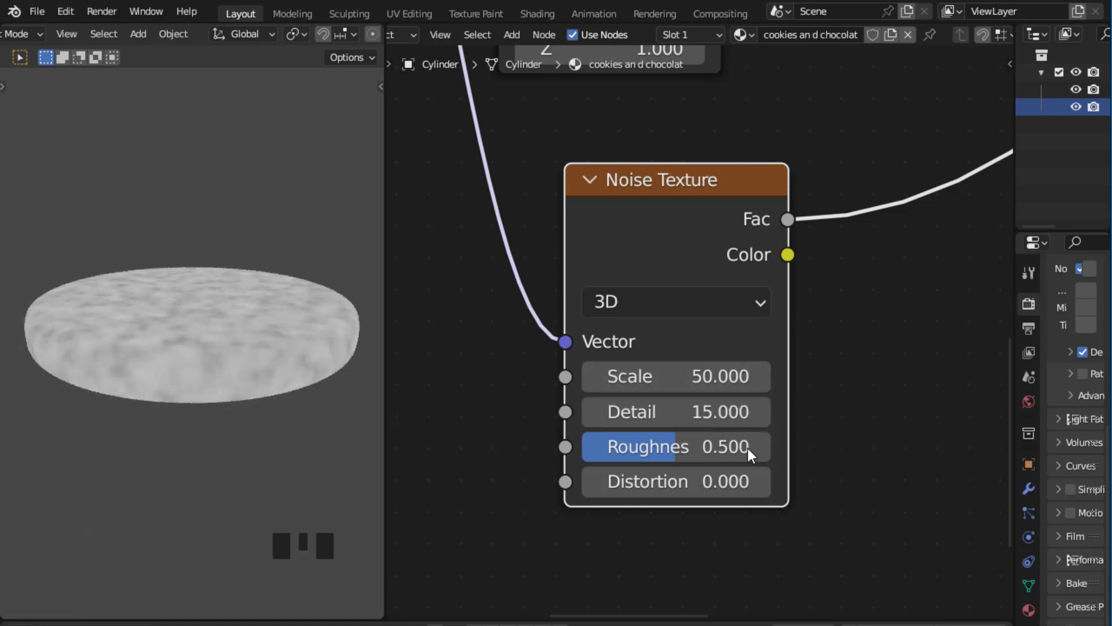
Step: Set the Noise Texture's Roughness to 0.6
left_click(718, 444)
left_click(707, 445)
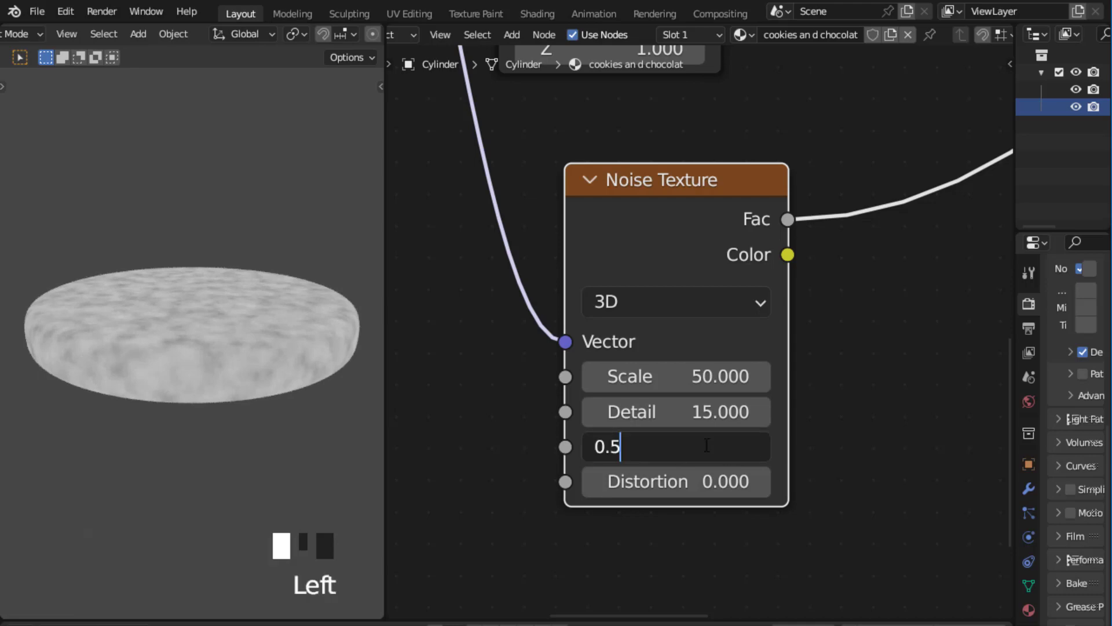
key("BackSpace")
type("6")
key("Return")
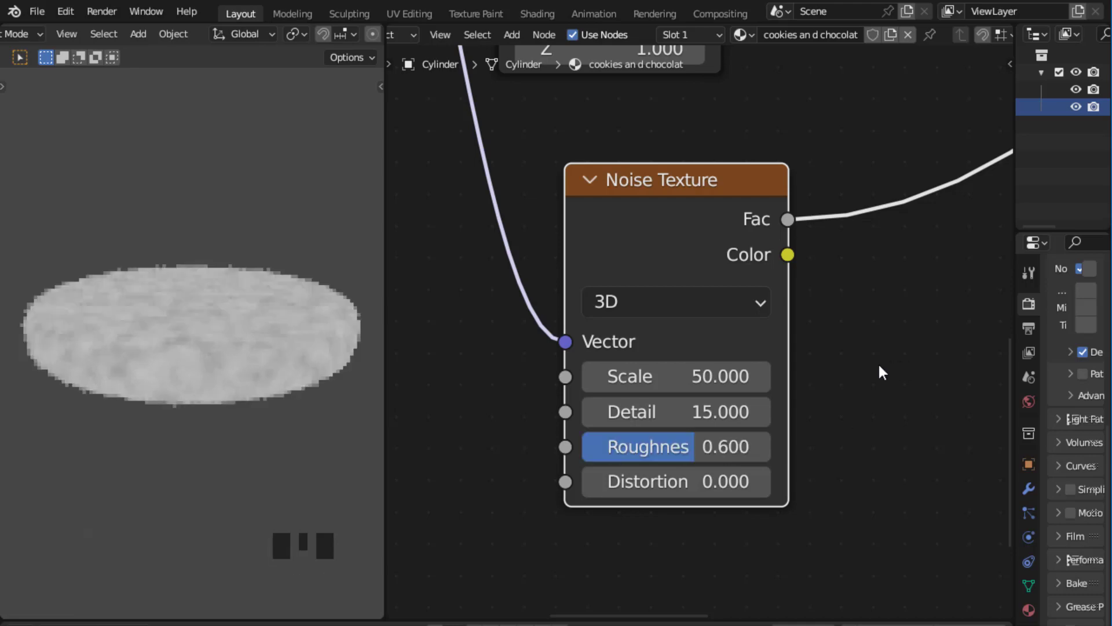
Step: Nudge the Noise Texture slightly left and move the Principled BSDF lower to clear space for more nodes
scroll(869, 365, "down", 7)
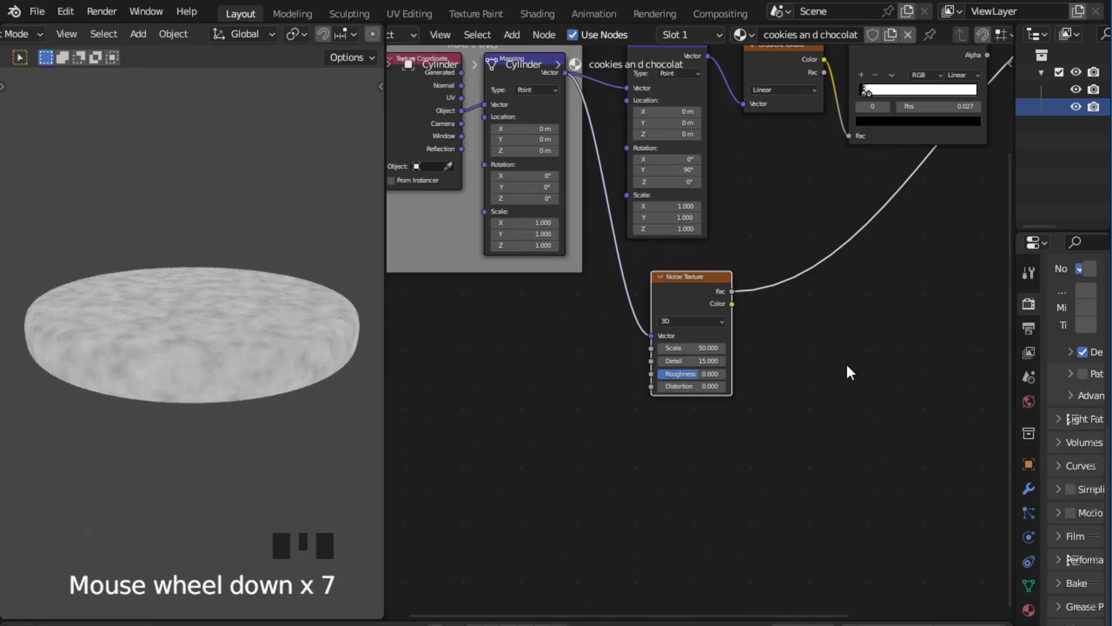
scroll(811, 356, "down", 3)
scroll(806, 352, "up", 3)
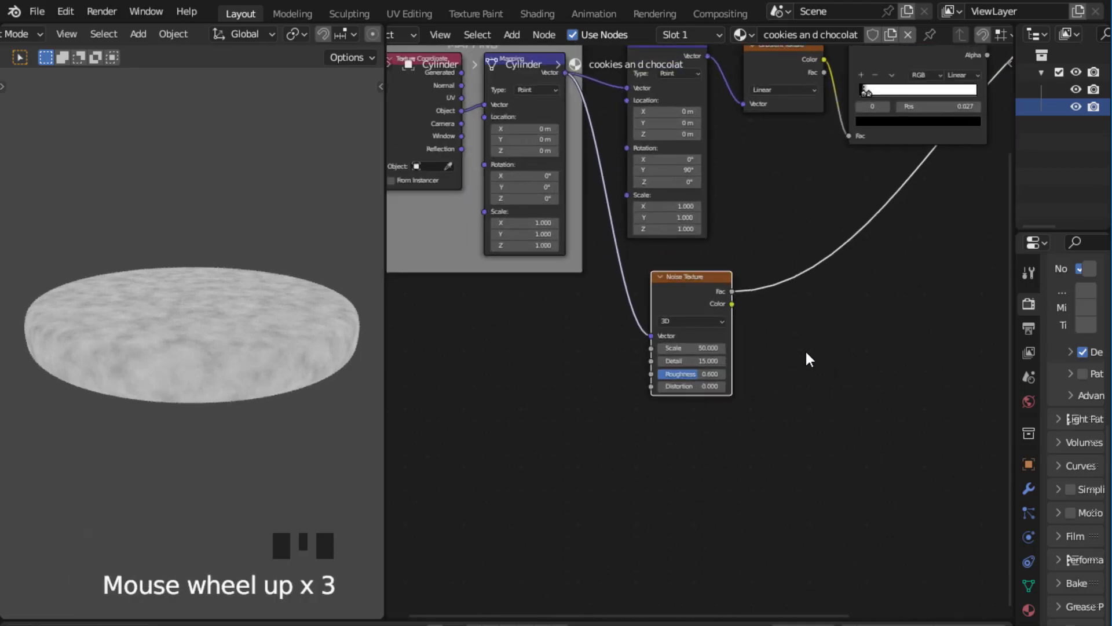
middle_click_drag(715, 300, 676, 339)
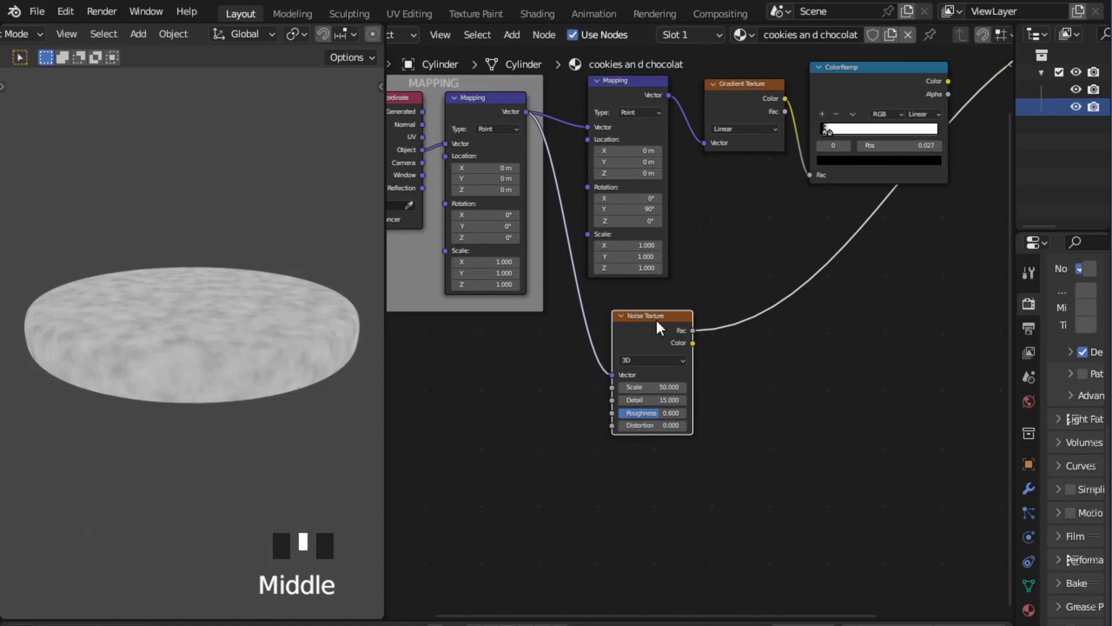
left_click_drag(656, 322, 649, 323)
scroll(809, 330, "down", 4)
middle_click_drag(807, 330, 724, 371)
left_click_drag(926, 269, 948, 324)
scroll(813, 318, "up", 6)
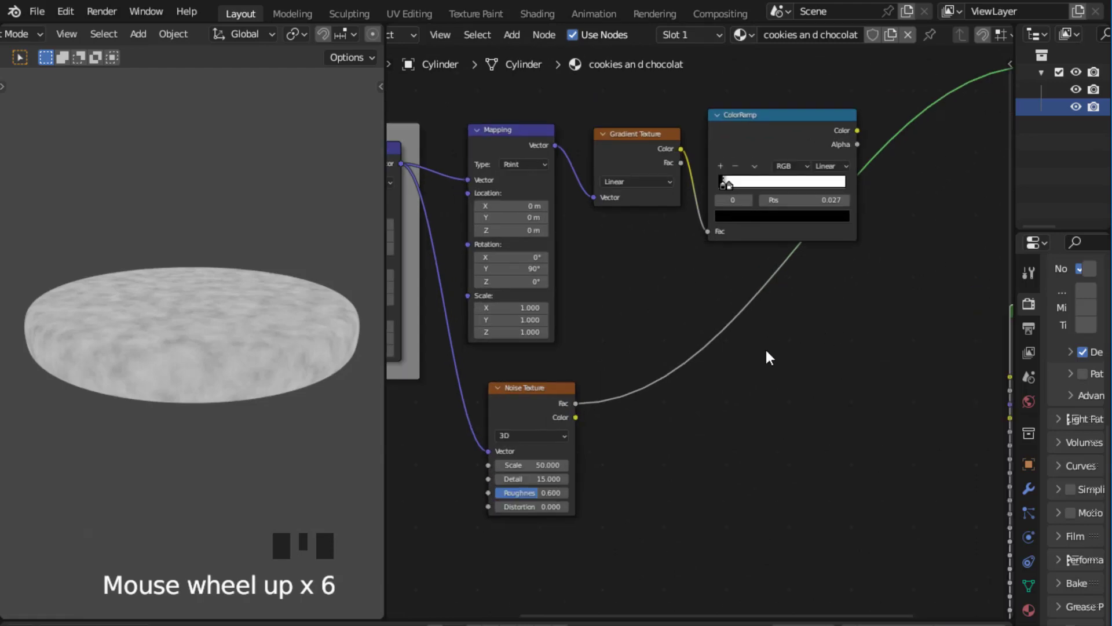
scroll(786, 335, "down", 1)
middle_click_drag(788, 335, 821, 354)
scroll(808, 369, "up", 1)
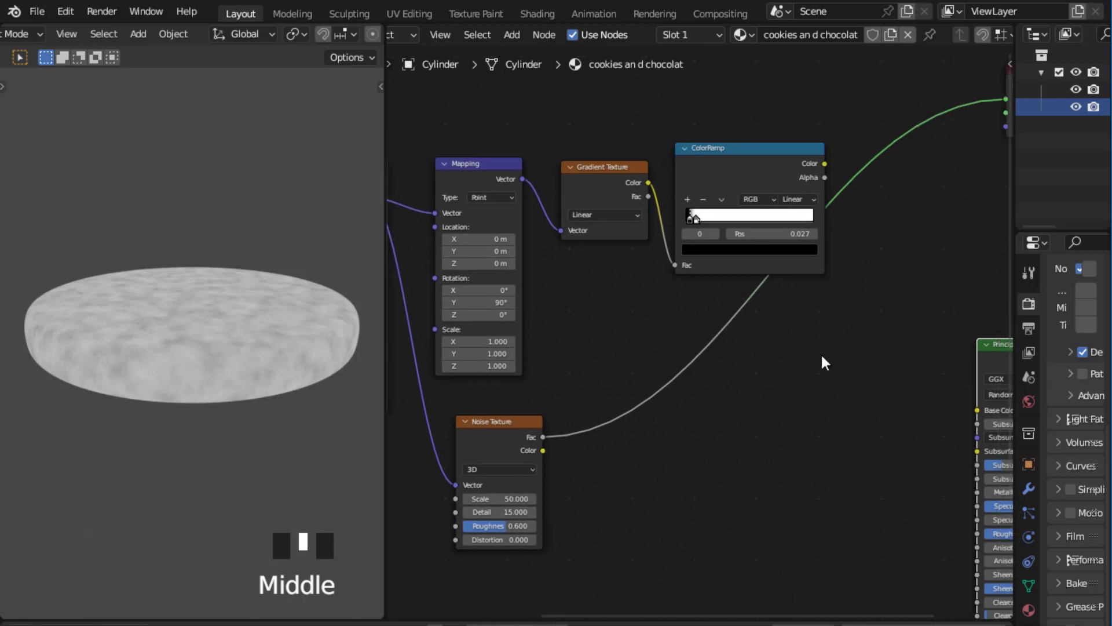
Step: Add a Mix node below and to the right of the ColorRamp
left_click(821, 354)
key("shift+a")
left_click(822, 355)
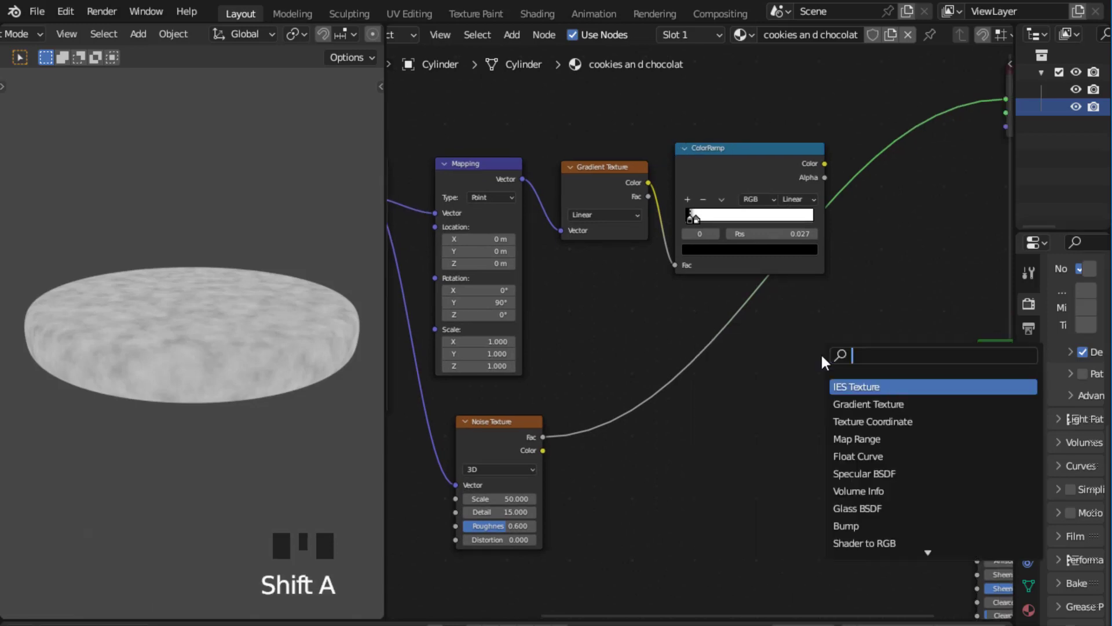
type("MIX")
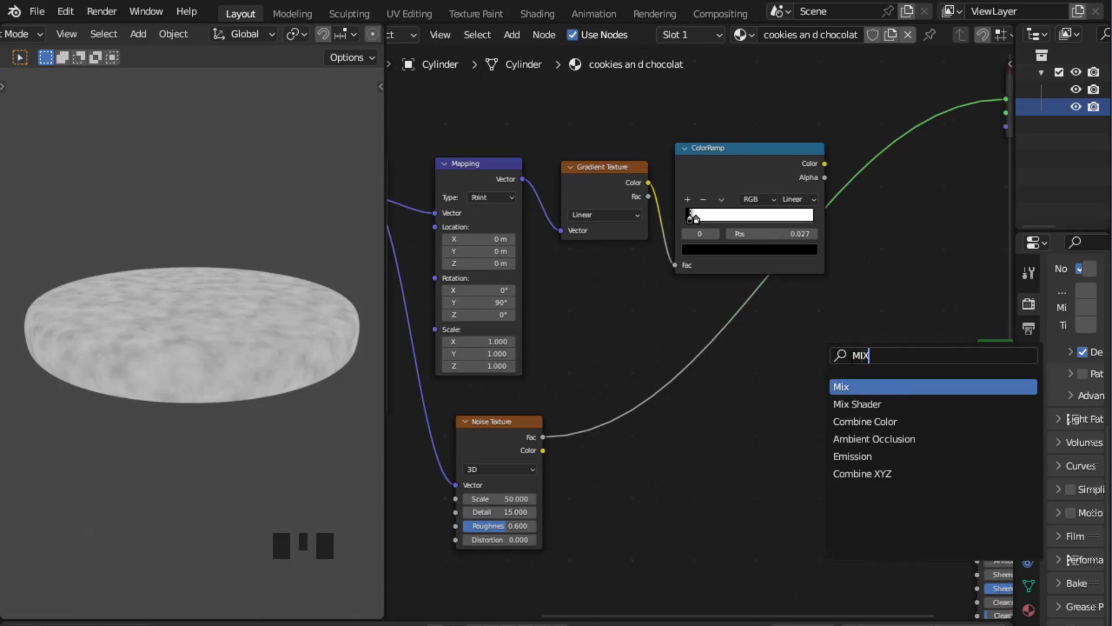
key("Return")
left_click(845, 270)
Step: Set the Mix node's data type to Color and move the node up and right, clear of the ColorRamp
scroll(845, 266, "up", 3)
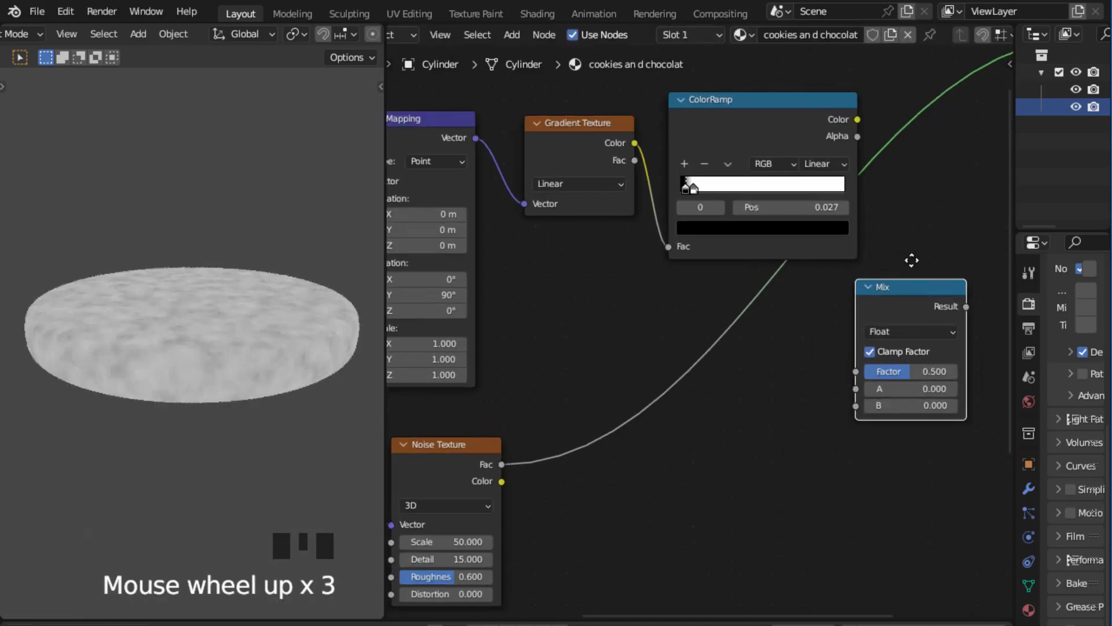
scroll(839, 280, "up", 3)
left_click(847, 330)
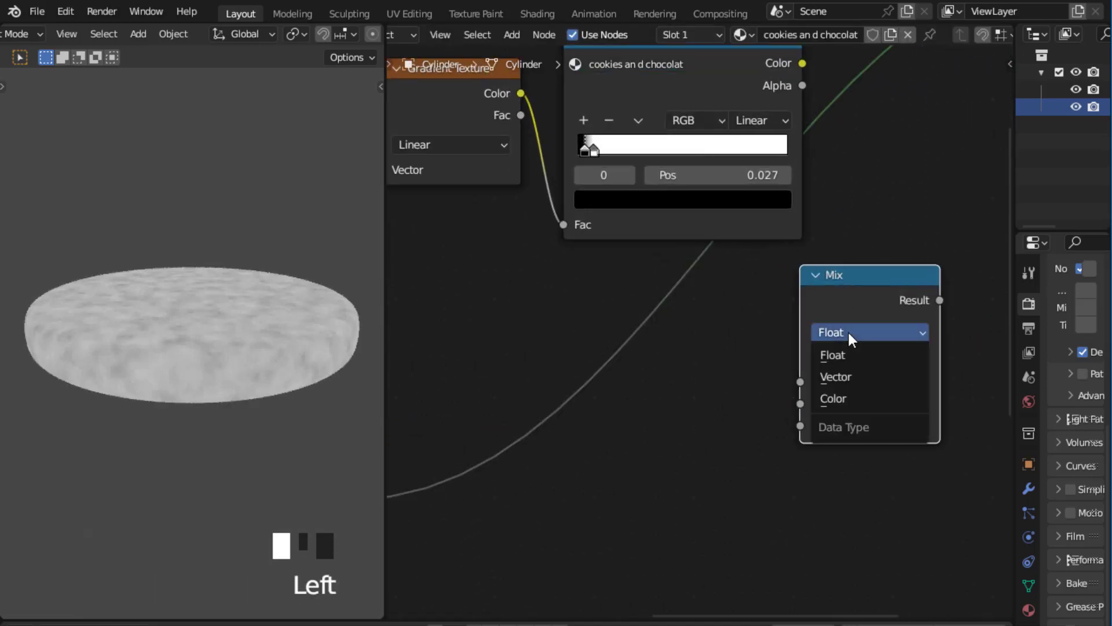
left_click(850, 405)
scroll(733, 330, "down", 8)
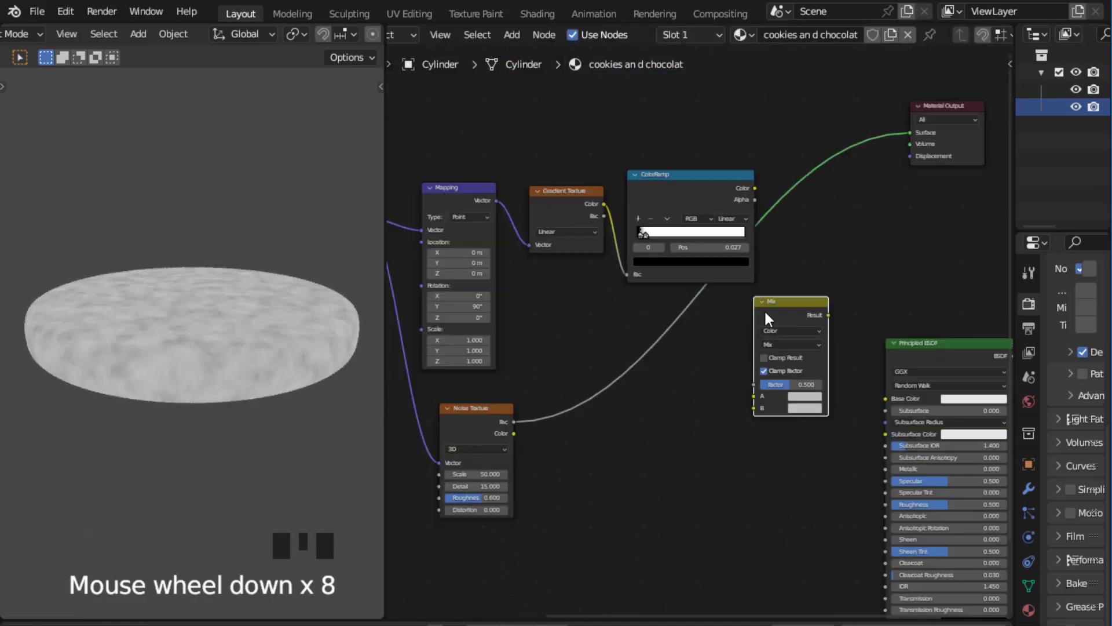
left_click_drag(787, 304, 833, 255)
Step: Connect the ColorRamp's Color output to the Mix node's A input
scroll(840, 215, "up", 7)
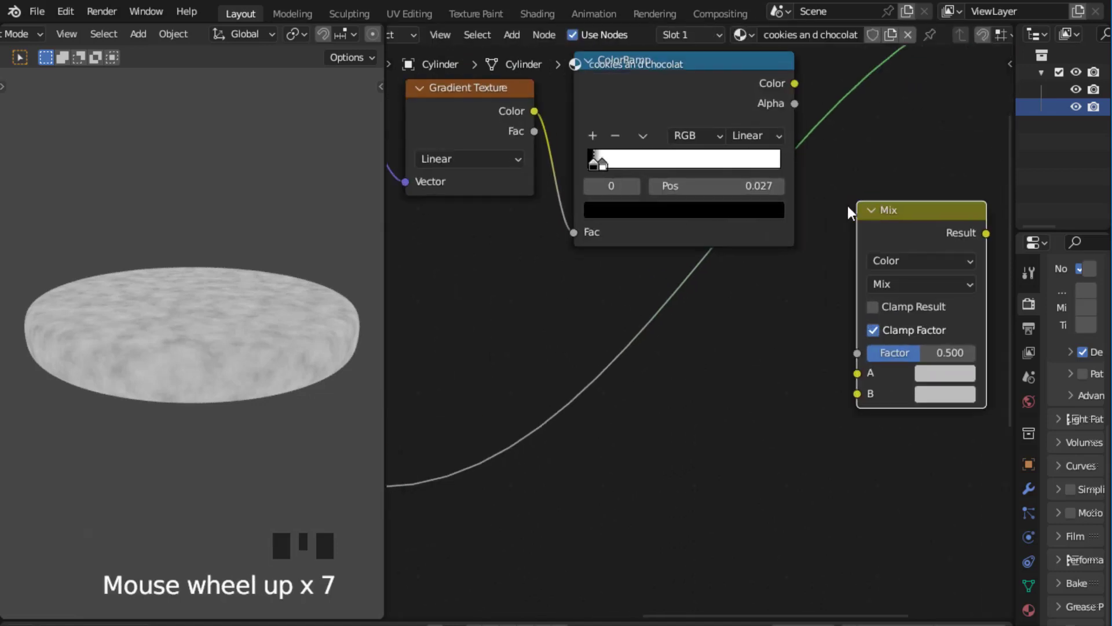
middle_click_drag(847, 212, 780, 301)
scroll(795, 218, "up", 2)
middle_click_drag(795, 218, 776, 246)
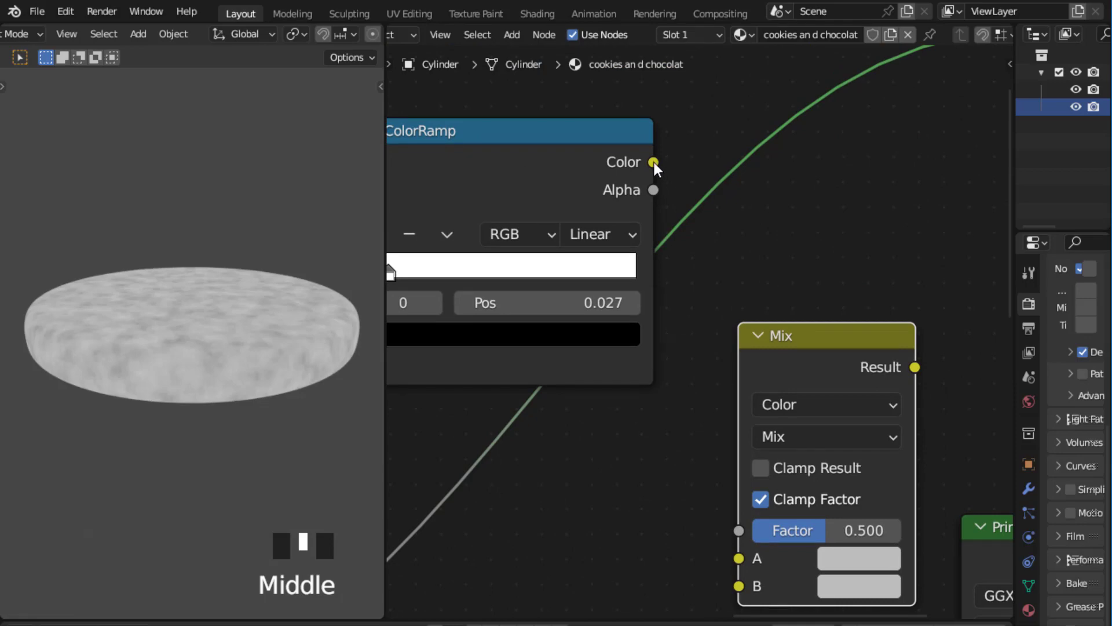
left_click_drag(654, 162, 738, 558)
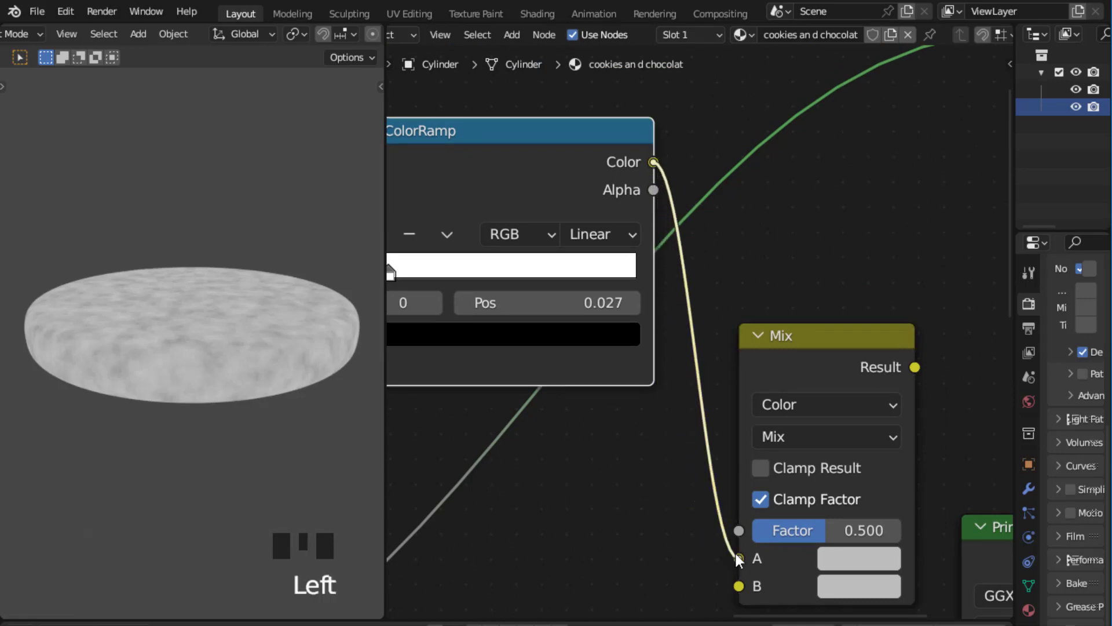
Step: Move the Noise Texture closer to the Mix node and connect its Fac output to the B input
scroll(641, 440, "down", 3)
middle_click_drag(641, 440, 704, 338)
scroll(663, 391, "down", 2)
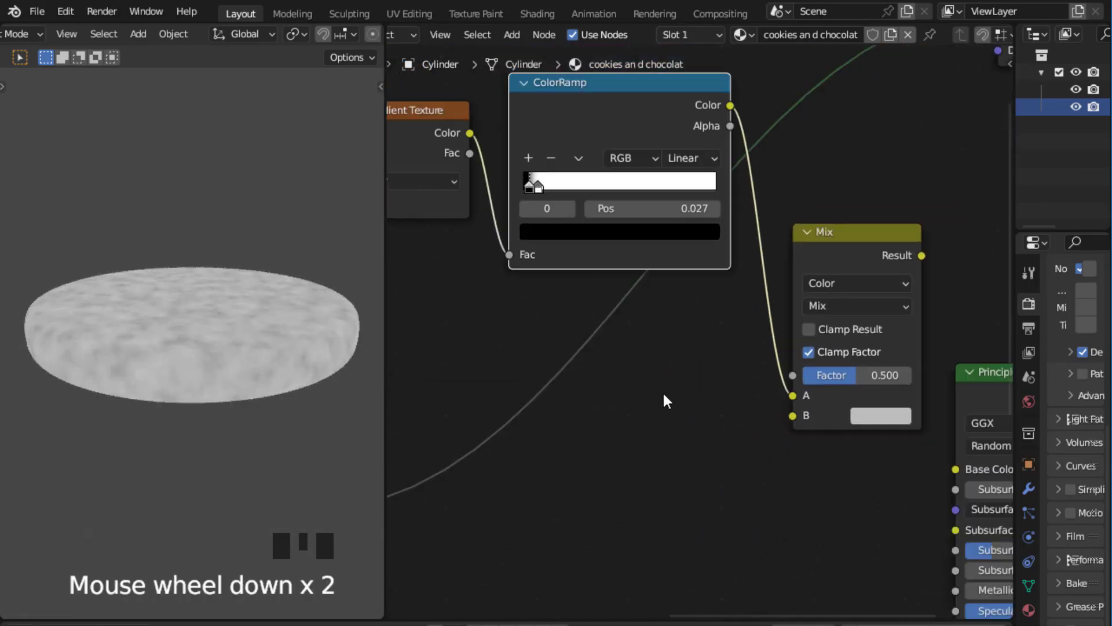
scroll(663, 391, "down", 5)
scroll(440, 399, "up", 1)
left_click_drag(455, 428, 570, 413)
scroll(696, 453, "up", 3)
middle_click_drag(568, 476, 564, 452)
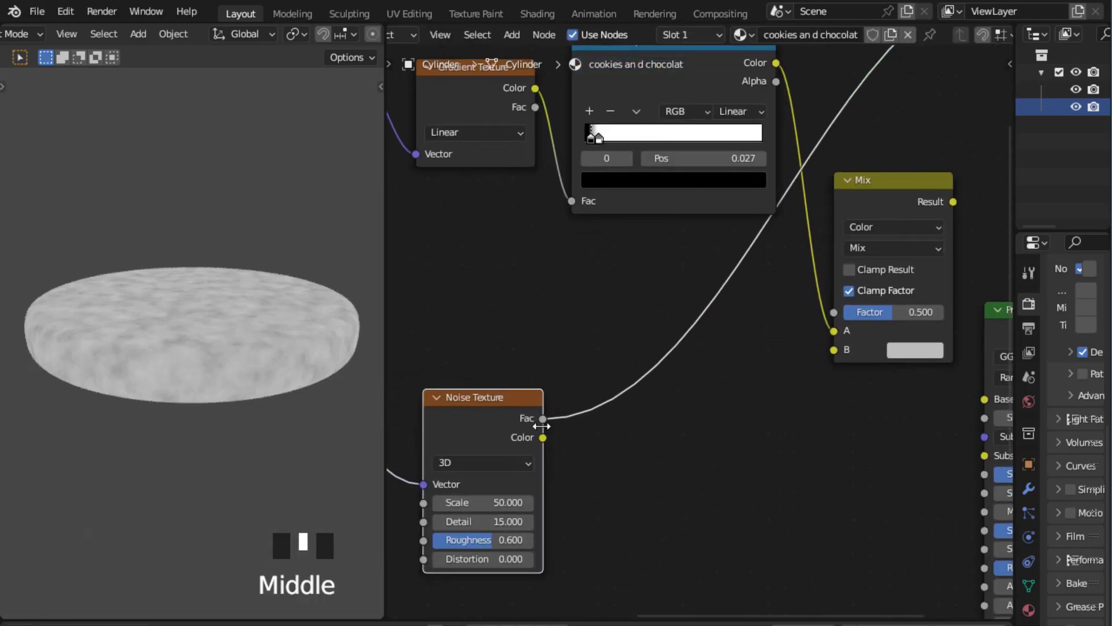
left_click_drag(543, 418, 833, 350)
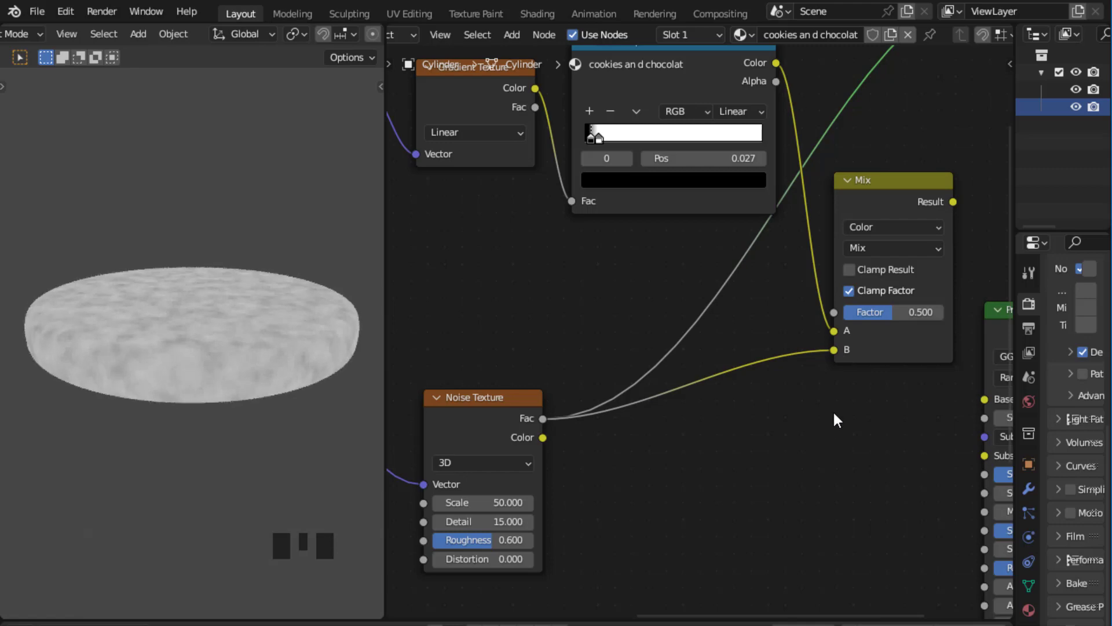
Step: Set the Mix node's blending mode to Multiply
scroll(835, 415, "down", 3)
middle_click_drag(852, 412, 830, 317)
scroll(898, 293, "up", 6)
left_click(762, 353)
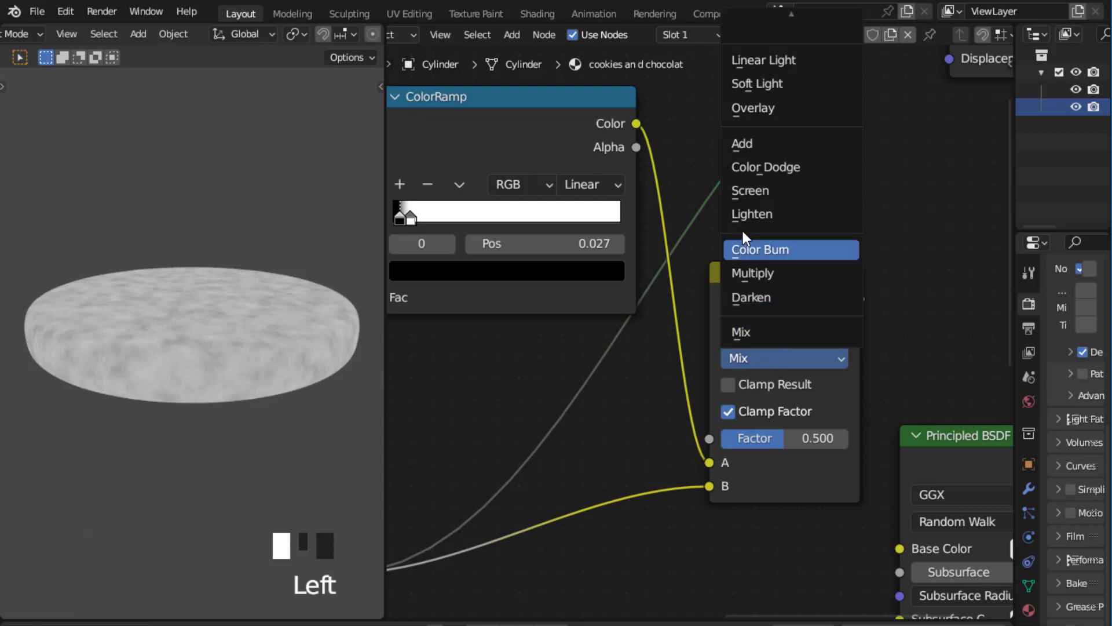
left_click(773, 270)
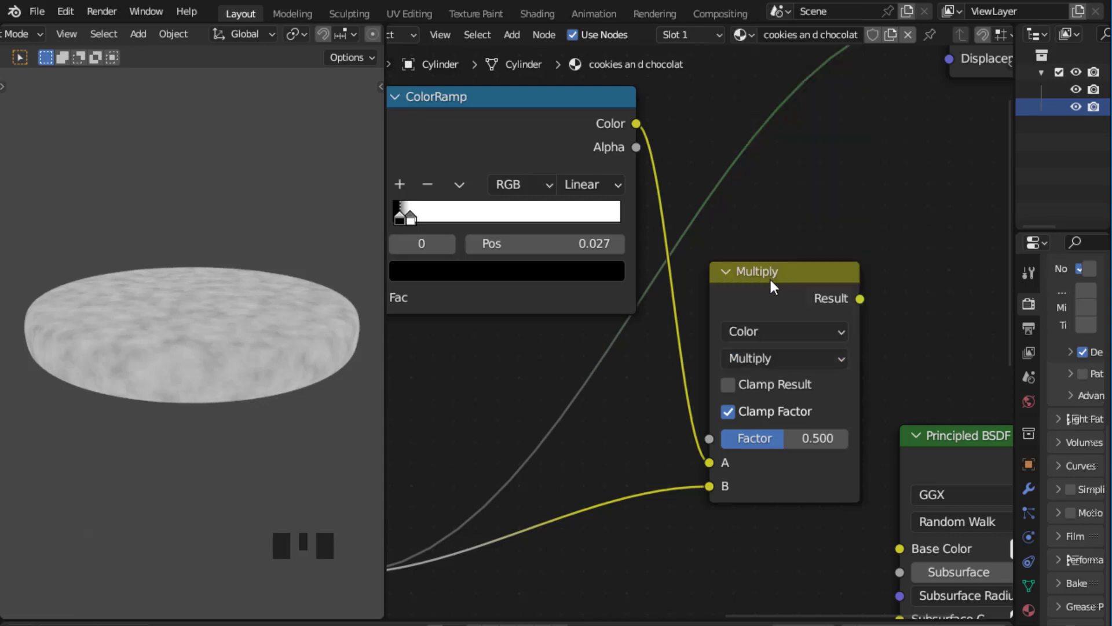
Step: Preview the Multiply result on the cookie by routing it to the Material Output's Surface
scroll(791, 211, "down", 5)
scroll(795, 203, "up", 2)
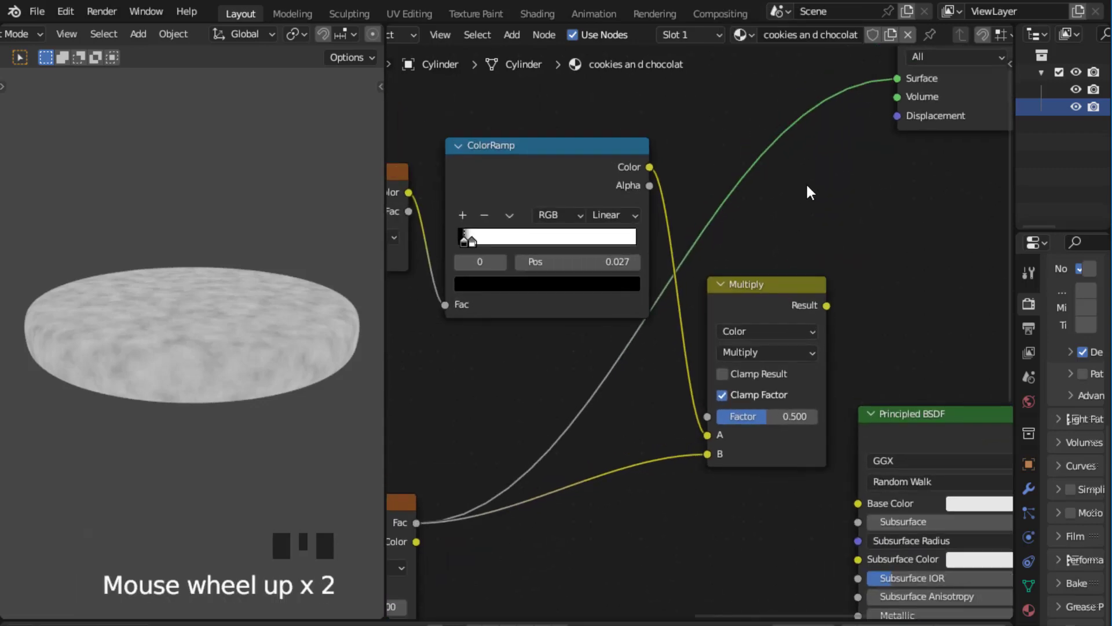
scroll(805, 185, "up", 4)
scroll(809, 191, "down", 2)
left_click(771, 278)
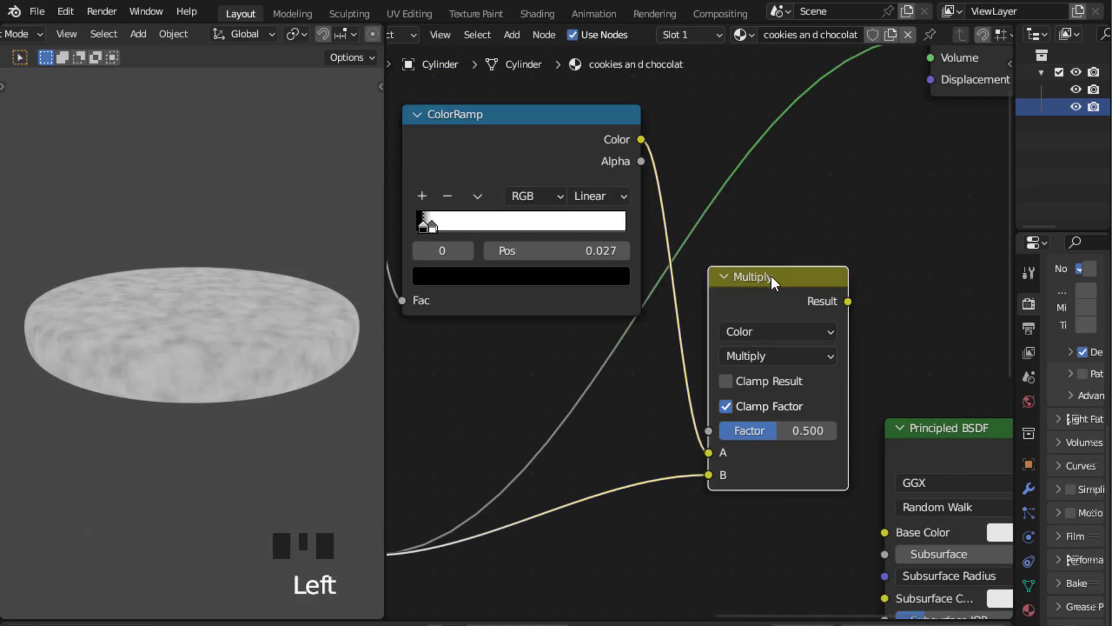
left_click(770, 276, "ctrl+shift")
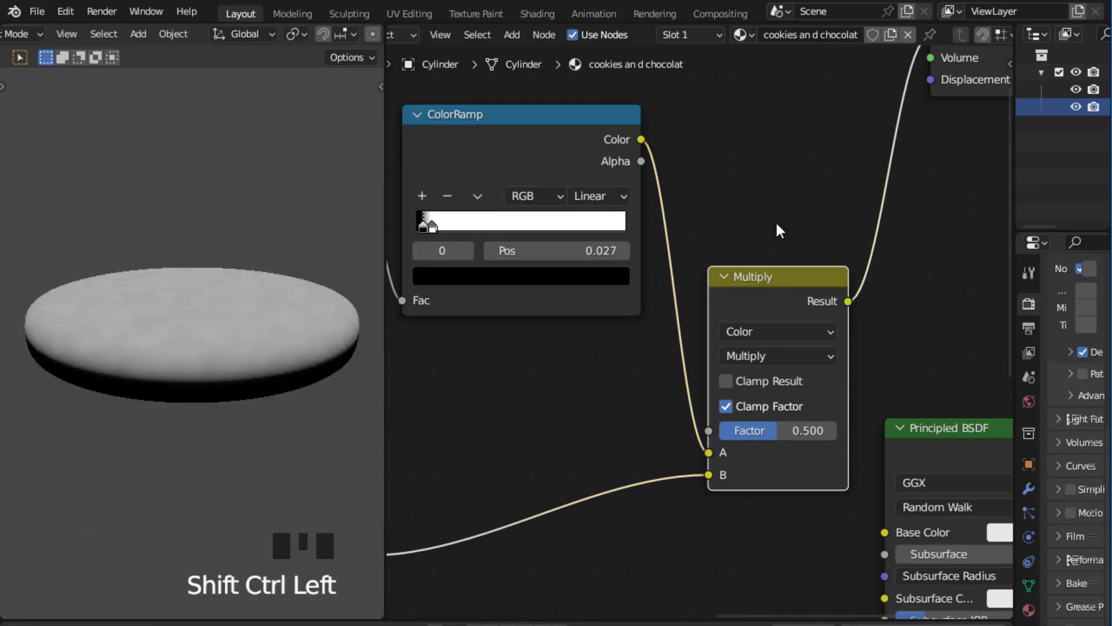
middle_click_drag(344, 349, 303, 366)
scroll(325, 363, "up", 2)
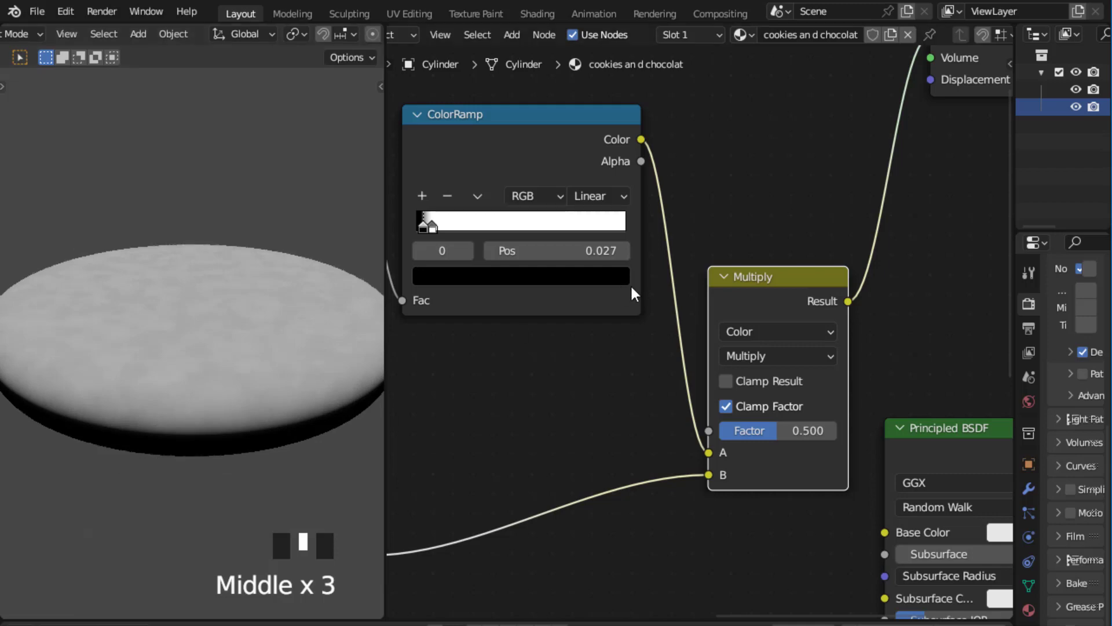
Step: Move the Material Output slightly down and right of the Multiply node
scroll(602, 346, "down", 3)
middle_click_drag(602, 346, 568, 363)
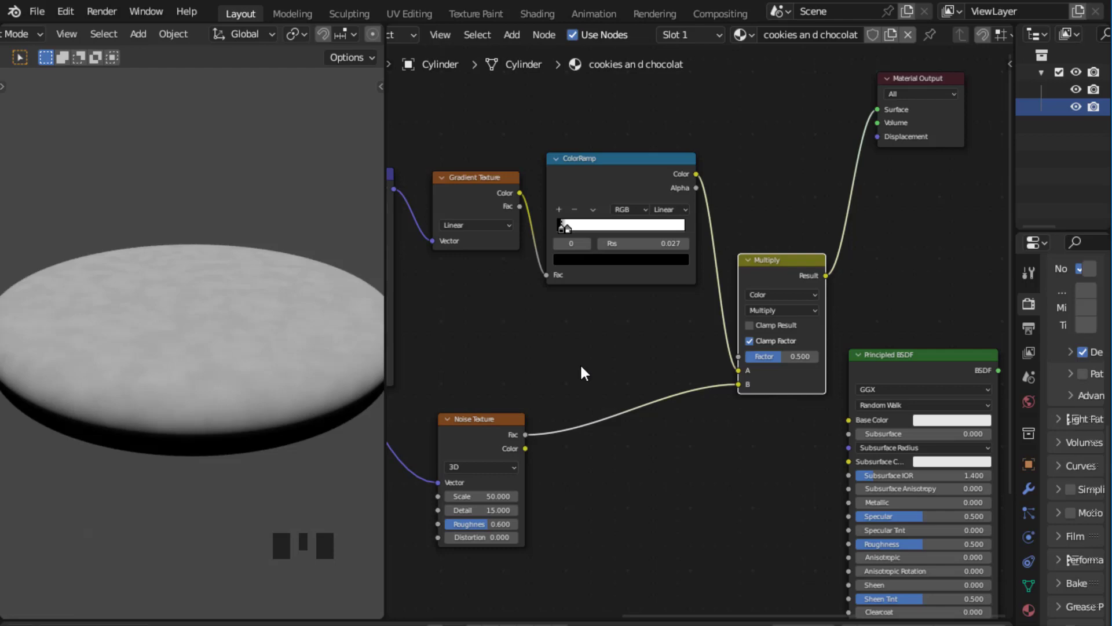
scroll(731, 433, "down", 2)
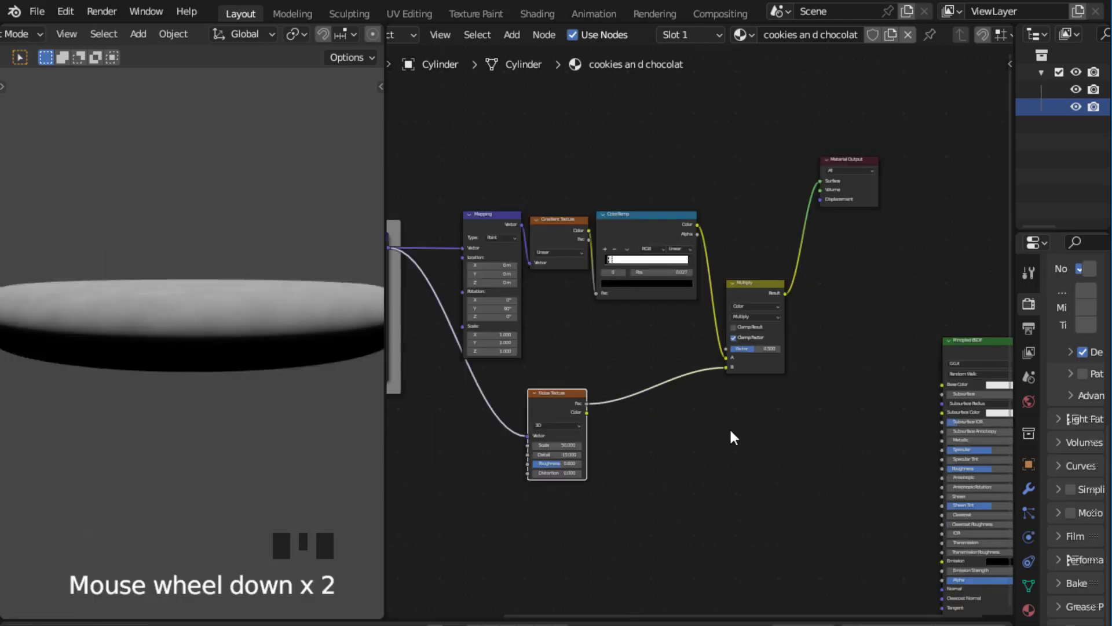
left_click_drag(846, 160, 869, 198)
scroll(776, 371, "down", 4)
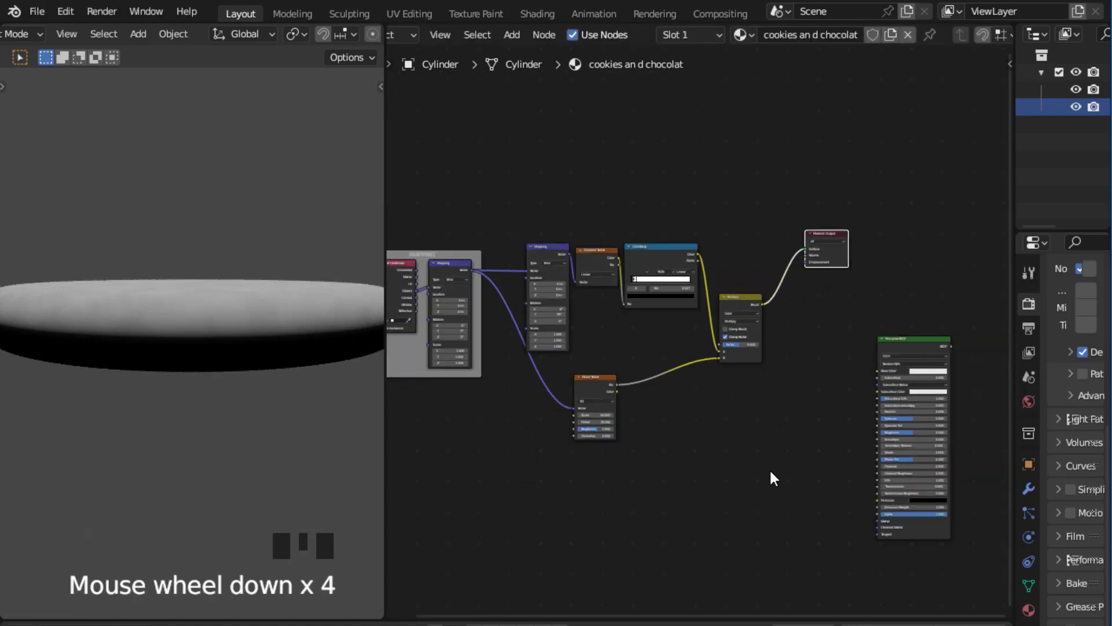
Step: Enclose the second Mapping, Gradient Texture, ColorRamp, Noise Texture and Multiply nodes in a frame
left_click_drag(775, 453, 522, 220)
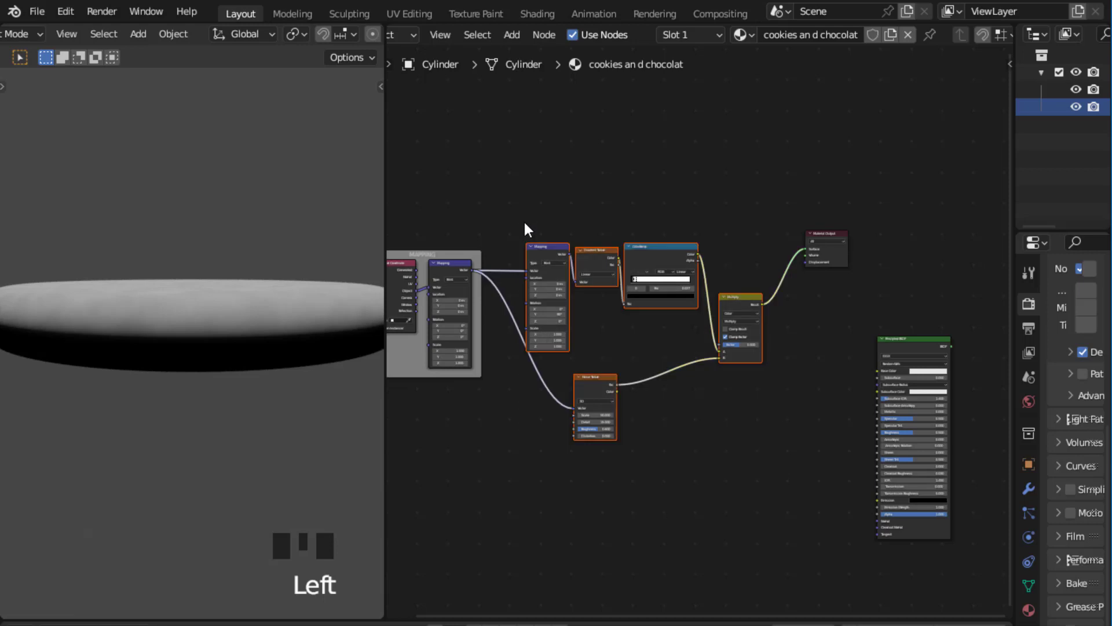
key("ctrl+j")
scroll(584, 182, "up", 5)
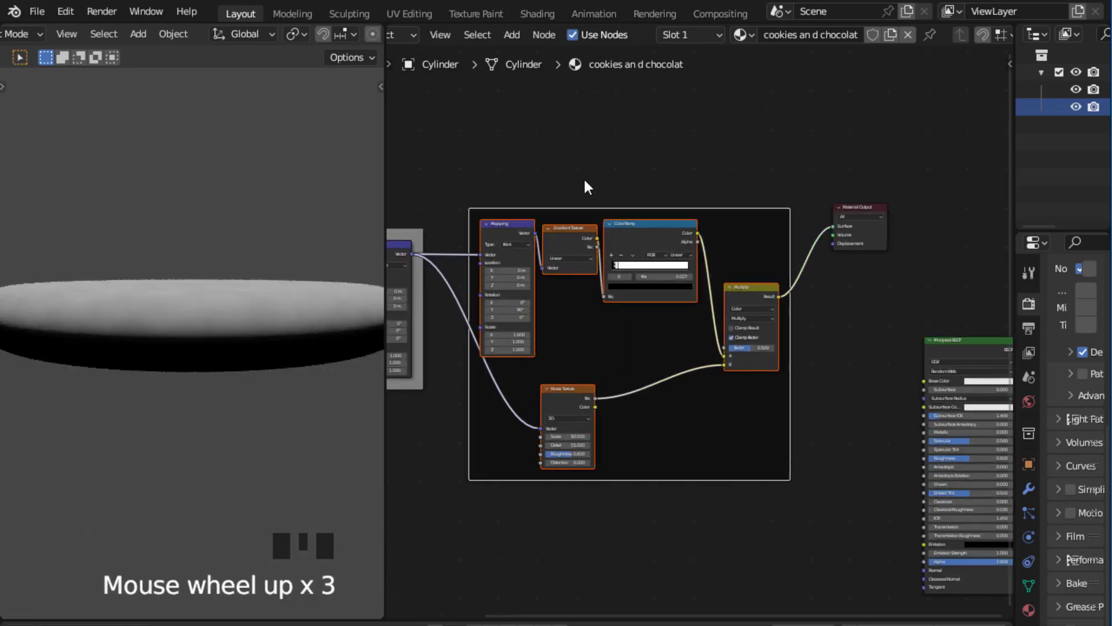
middle_click_drag(581, 161, 647, 199)
scroll(647, 200, "up", 4)
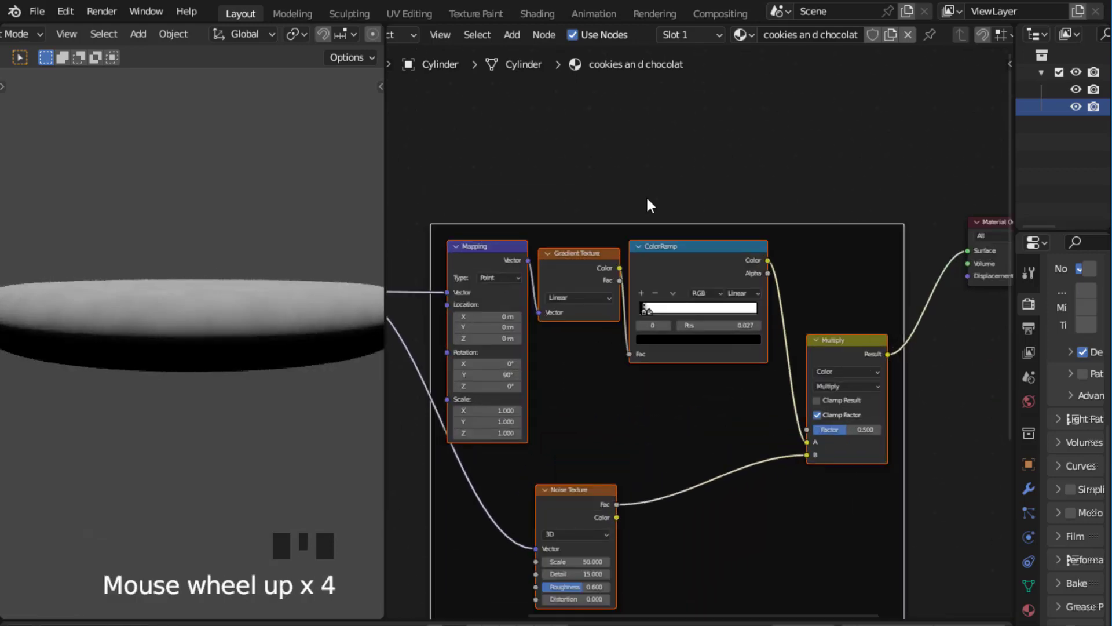
Step: Label the new frame GRADIENT MASK
key("F2")
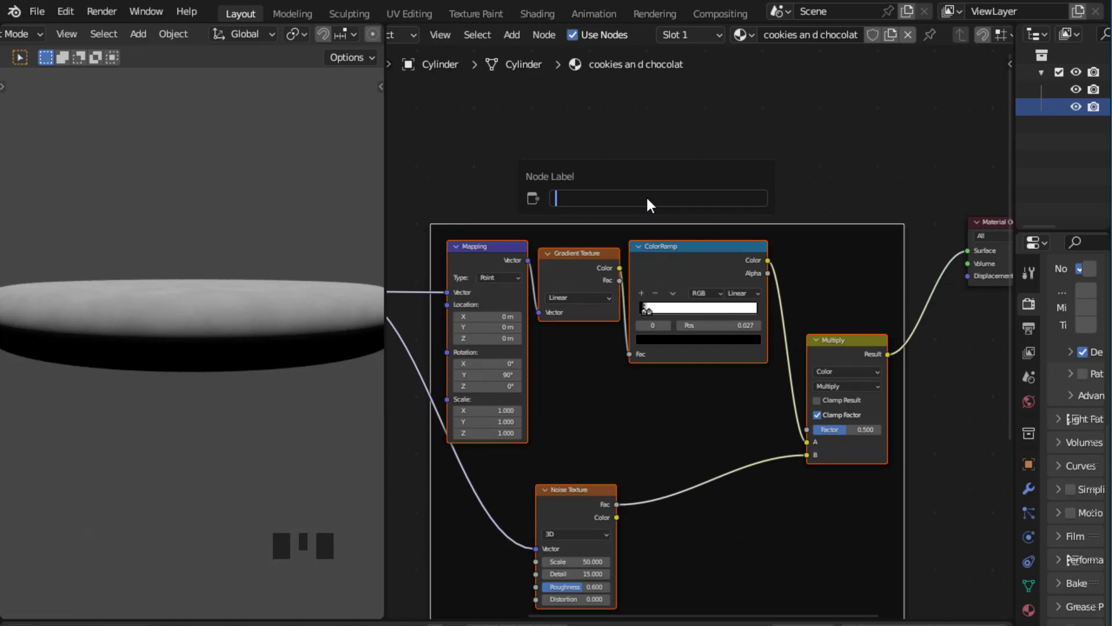
type("GRADIENT MASKN")
key("Return")
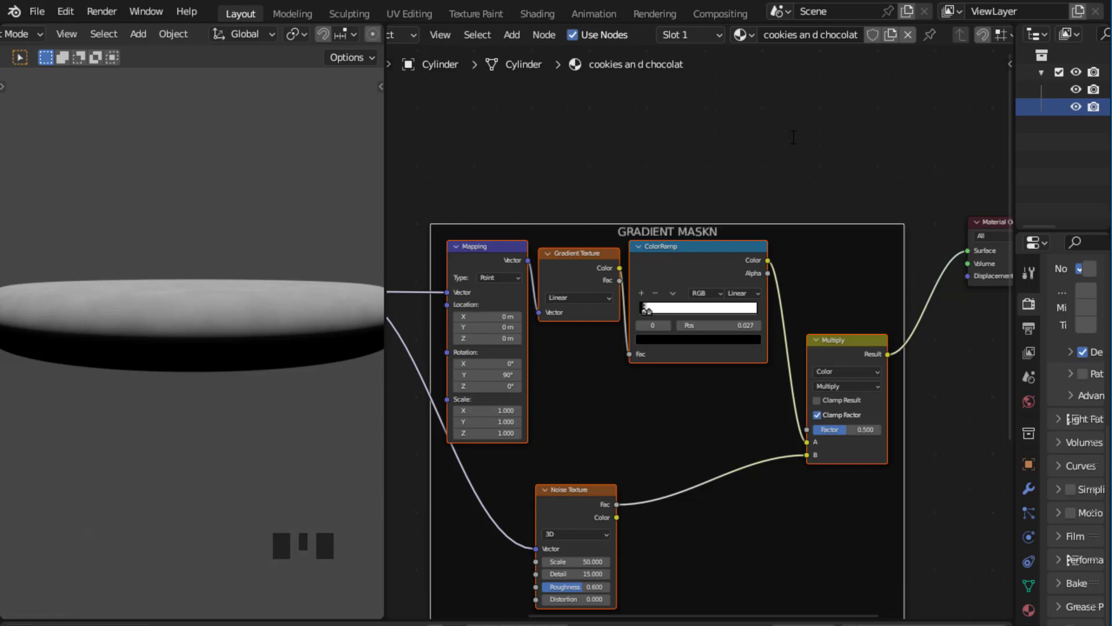
key("F2")
left_click(687, 227)
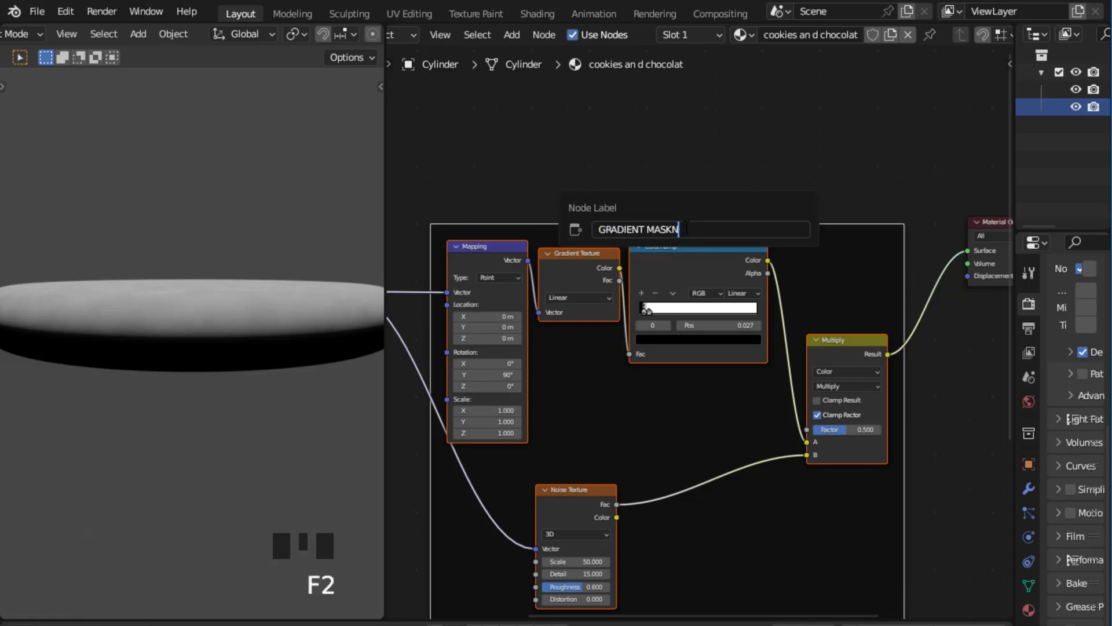
key("BackSpace")
key("Return")
Step: Enable the custom color on the GRADIENT MASK frame
scroll(786, 184, "up", 2)
middle_click_drag(869, 152, 759, 160)
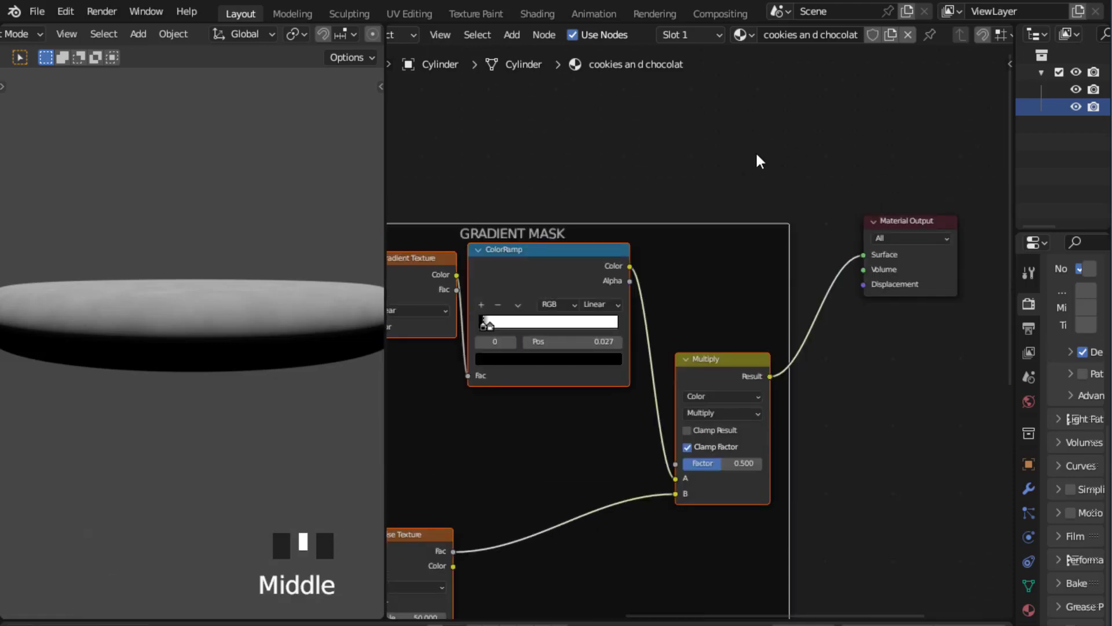
left_click(756, 154)
key("n")
left_click(865, 133)
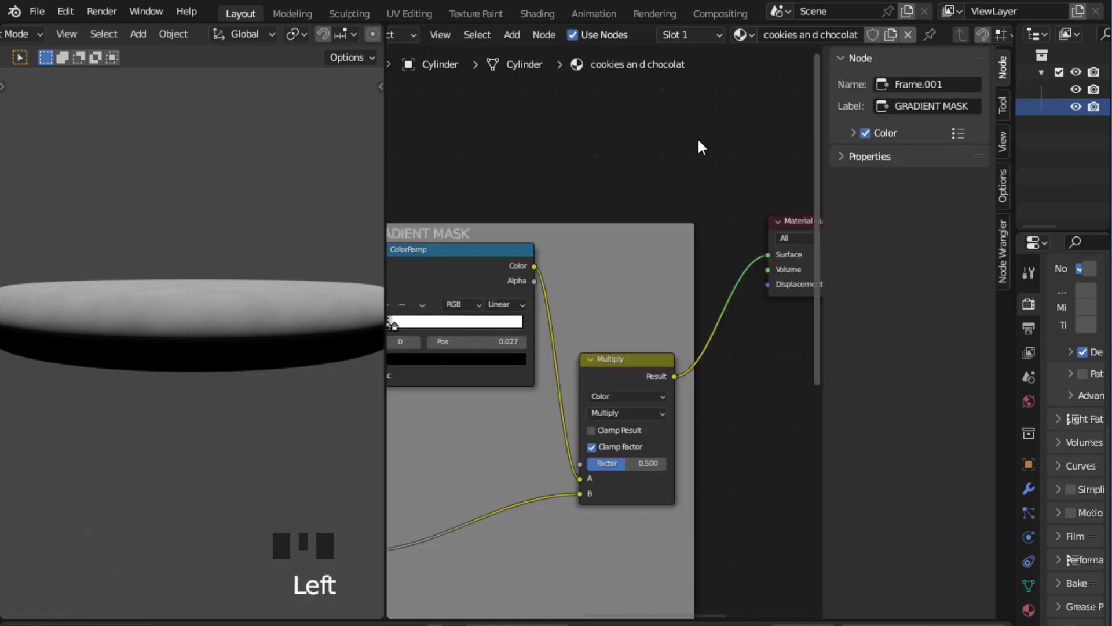
left_click(672, 131)
key("n")
Step: Move the Principled BSDF up and farther right of the Material Output
scroll(672, 128, "down", 2)
scroll(678, 130, "down", 5)
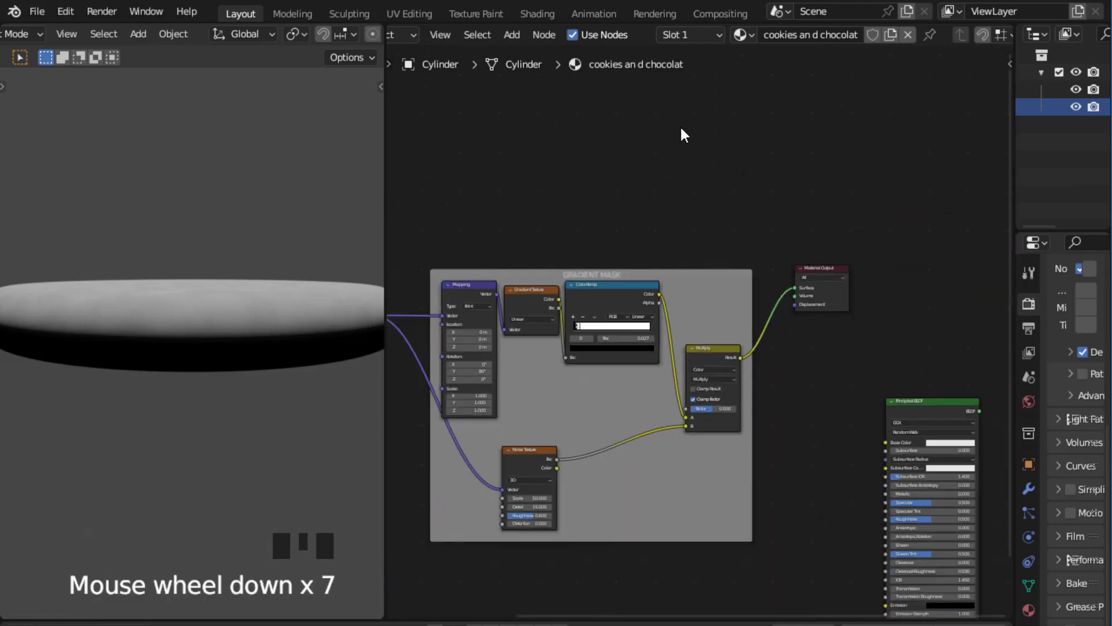
middle_click_drag(680, 131, 697, 122)
scroll(675, 150, "up", 3)
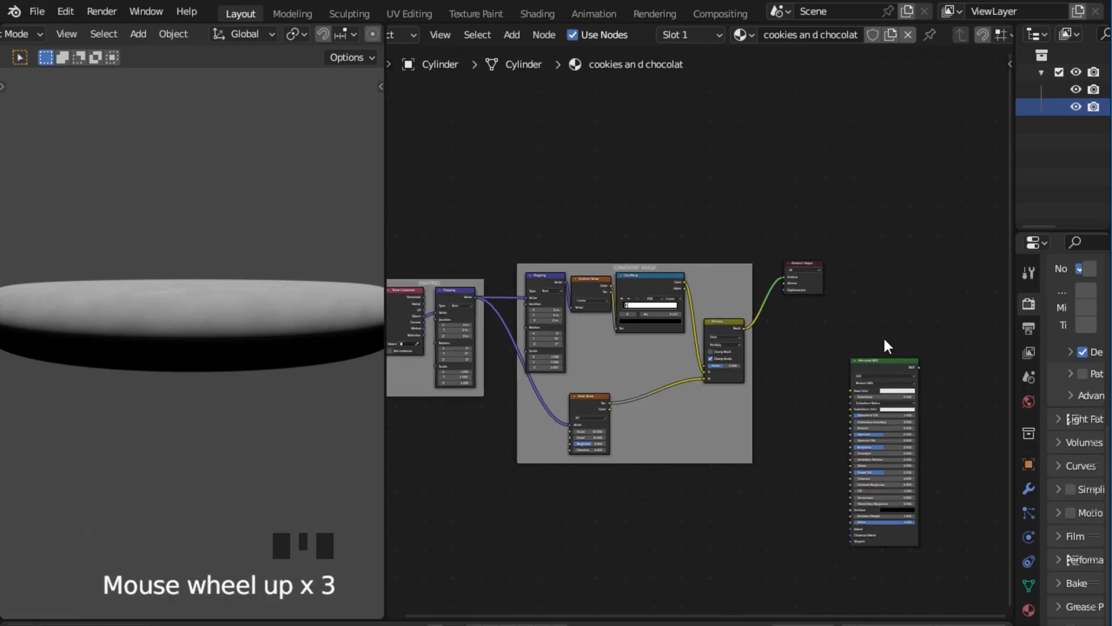
left_click_drag(872, 363, 930, 288)
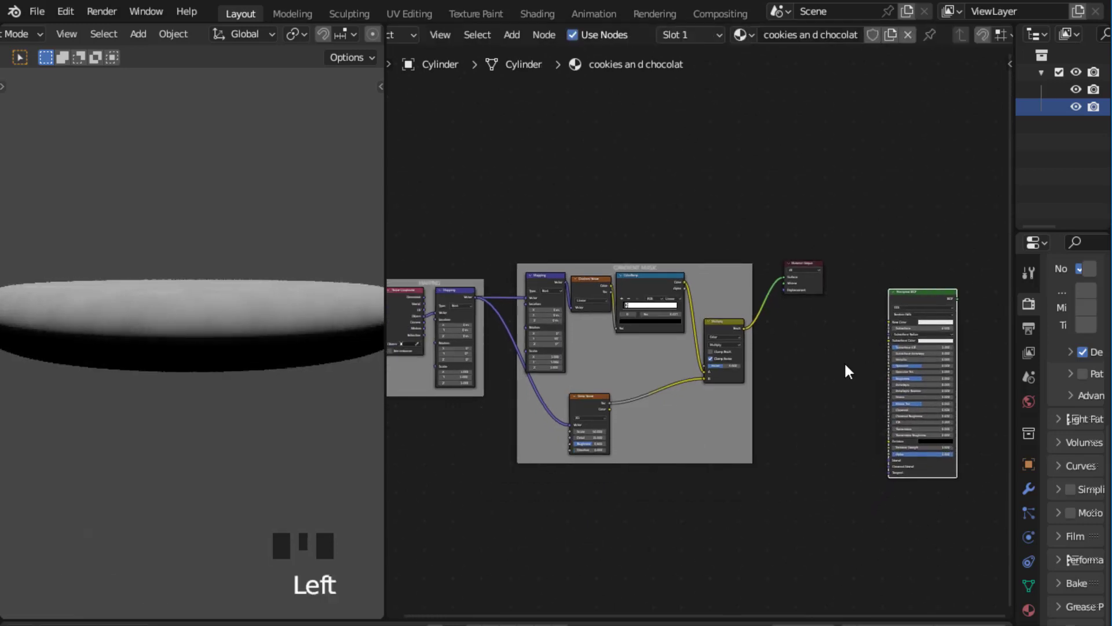
scroll(825, 389, "up", 2)
middle_click_drag(823, 384, 871, 305)
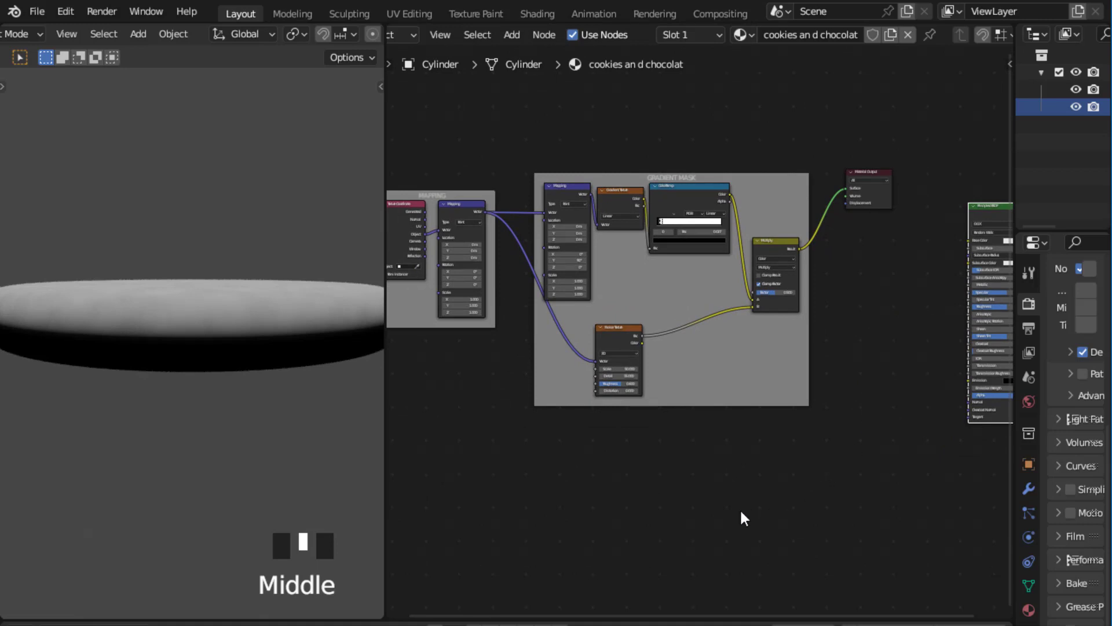
Step: Add a Voronoi Texture node in the empty space below the GRADIENT MASK frame
middle_click_drag(716, 503, 750, 445)
scroll(663, 446, "up", 2)
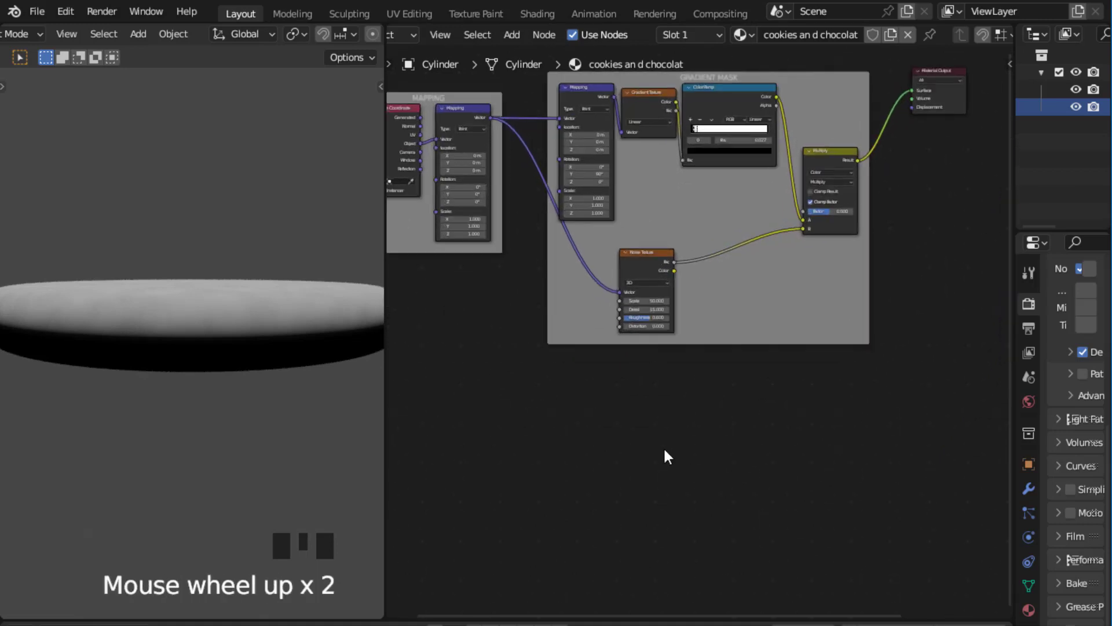
left_click(658, 442)
key("shift+a")
left_click(658, 443)
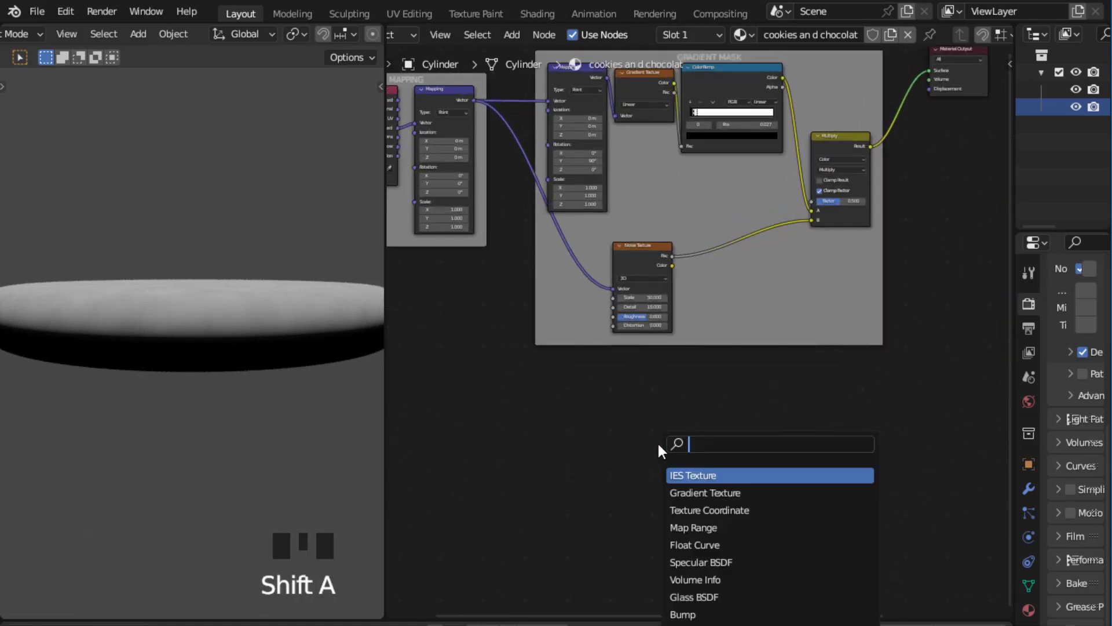
type("VOR")
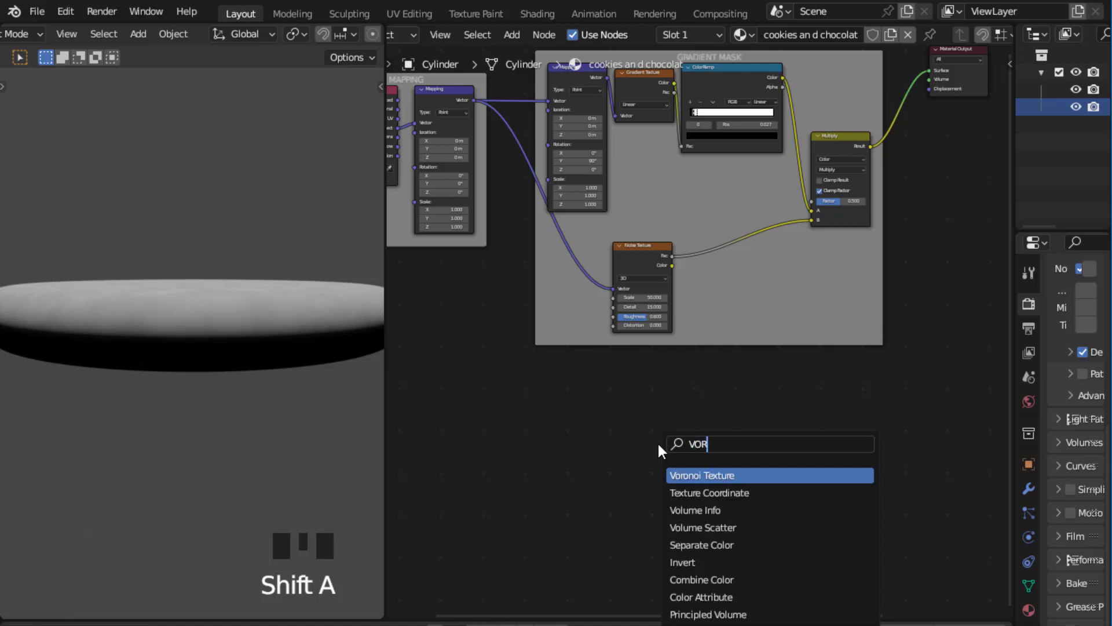
left_click(692, 474)
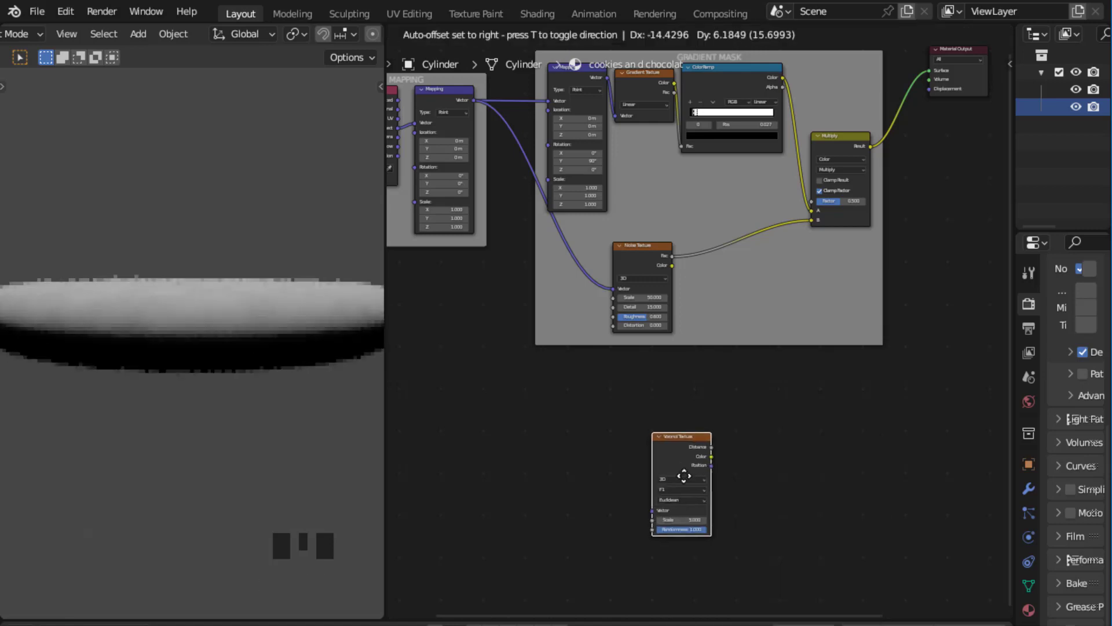
left_click(726, 489)
Step: Preview the Voronoi Texture on the cookie by linking its Distance output to the Material Output
scroll(800, 454, "up", 2)
middle_click_drag(799, 454, 817, 385)
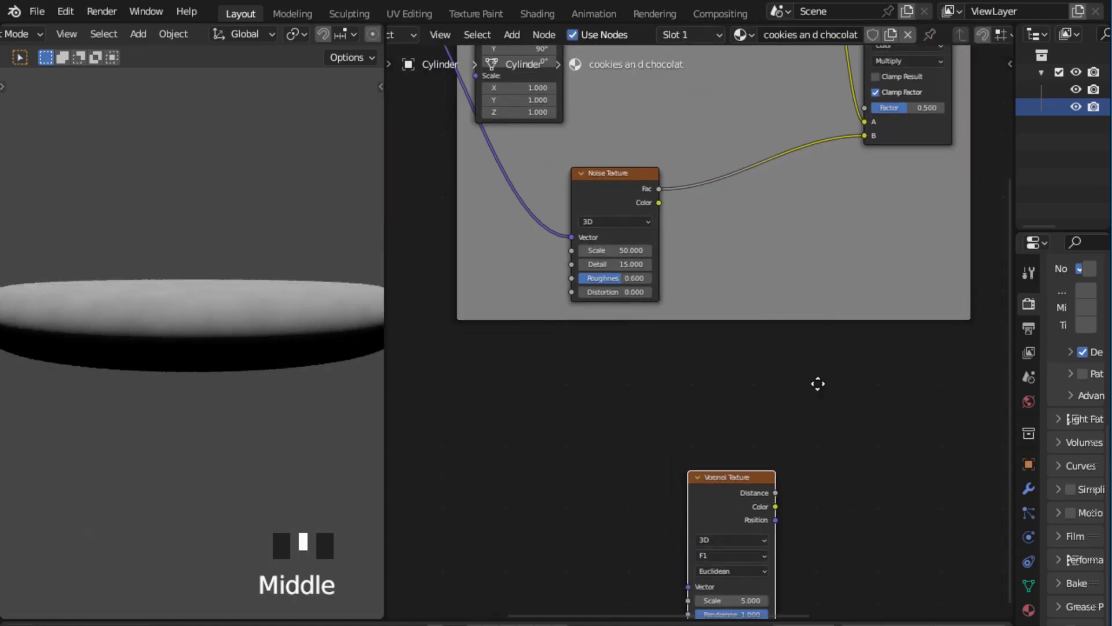
scroll(843, 418, "up", 1)
left_click(742, 430)
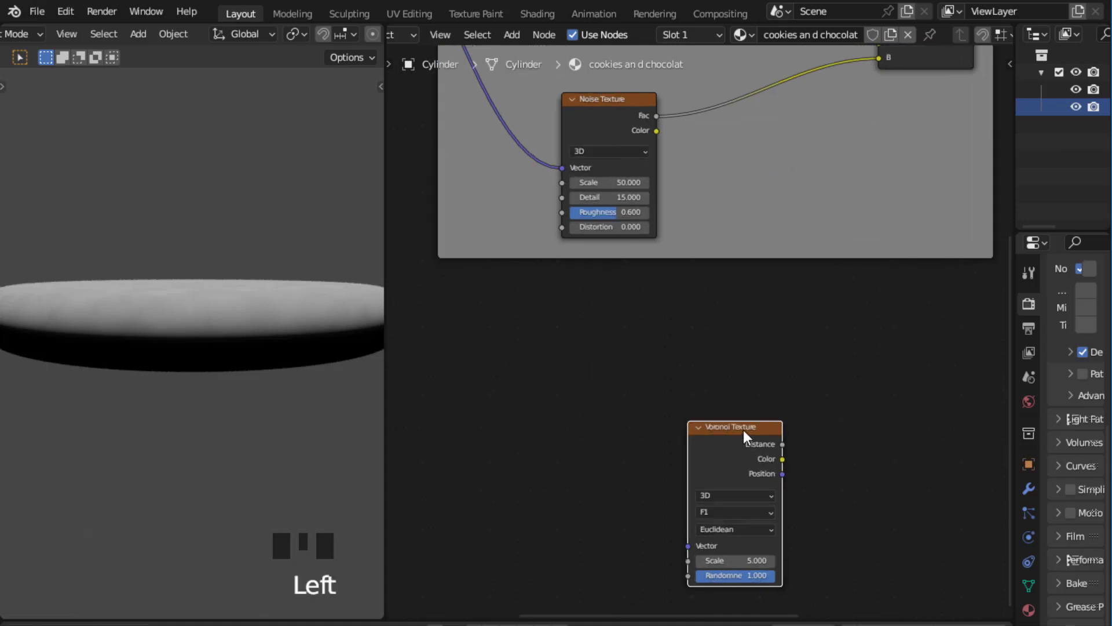
left_click(743, 430, "ctrl+shift")
scroll(567, 448, "down", 3)
middle_click_drag(246, 323, 247, 341)
Step: Move the MAPPING frame down beside the lower nodes and bring the Voronoi Texture closer to it
scroll(573, 346, "down", 4)
middle_click_drag(559, 349, 595, 407)
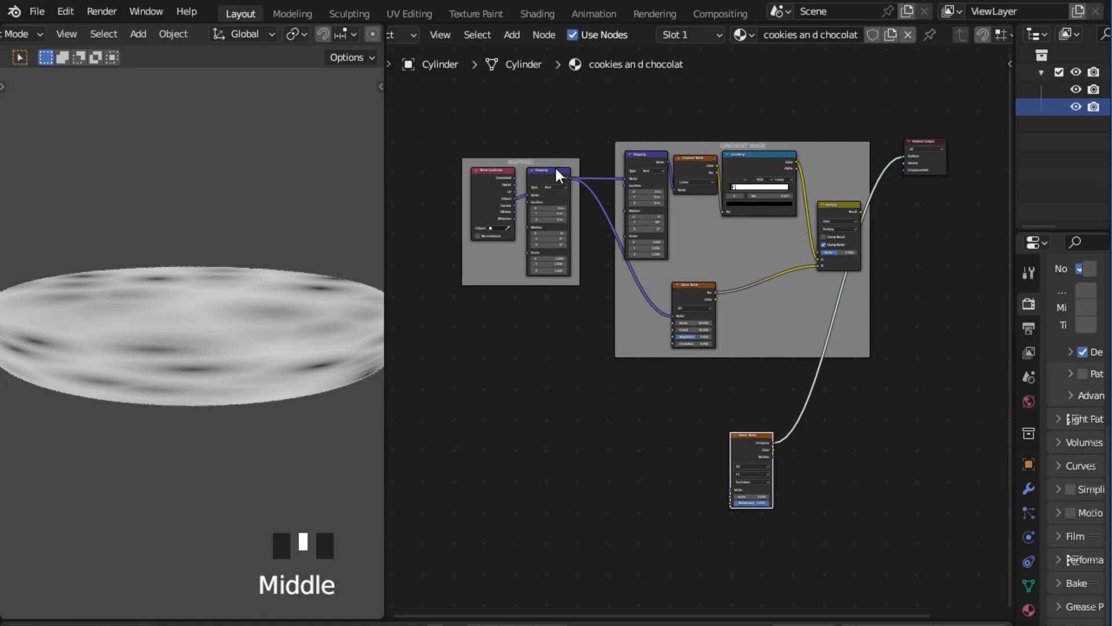
left_click_drag(553, 165, 556, 383)
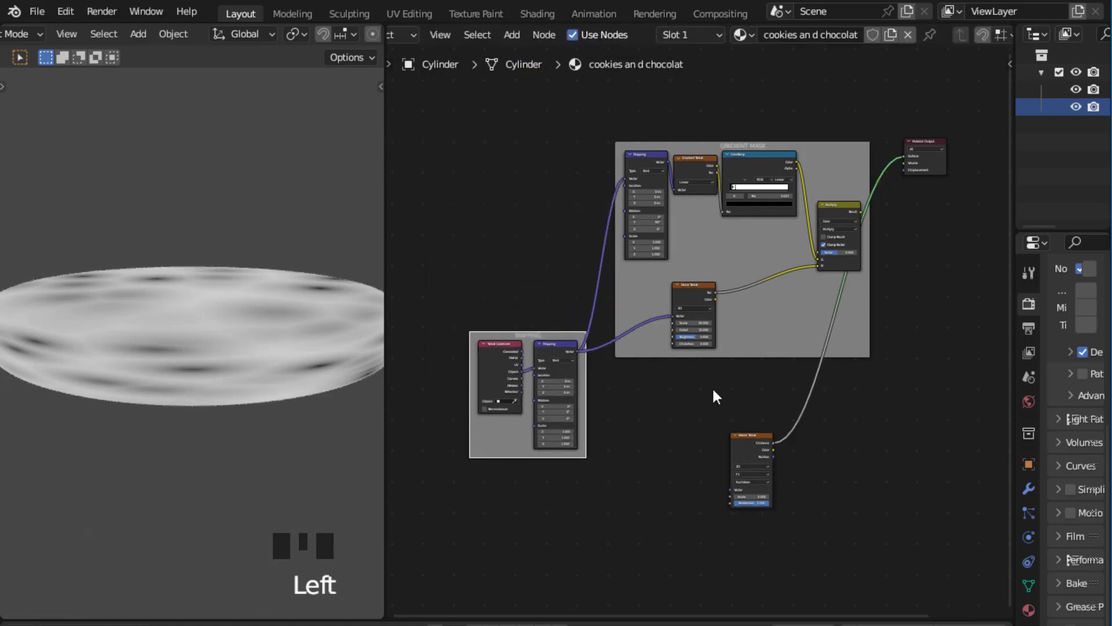
left_click_drag(742, 428, 633, 392)
Step: Connect the framed Mapping node's Vector output to the Voronoi Texture's Vector input and shift the MAPPING frame up and left
scroll(589, 390, "up", 9)
middle_click_drag(556, 402, 715, 388)
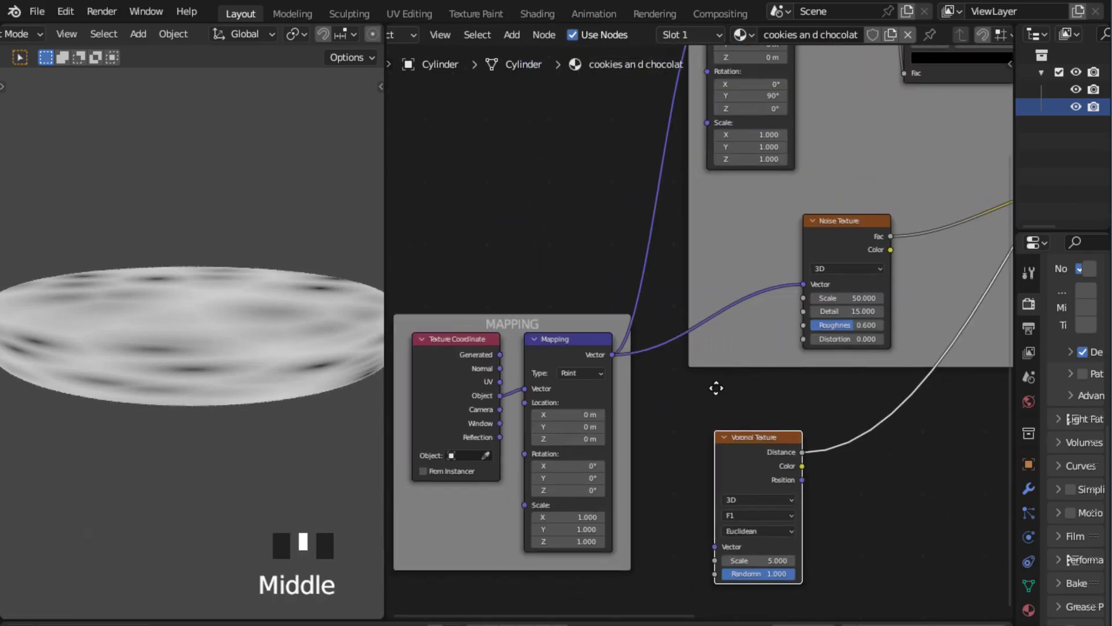
left_click_drag(615, 353, 718, 545)
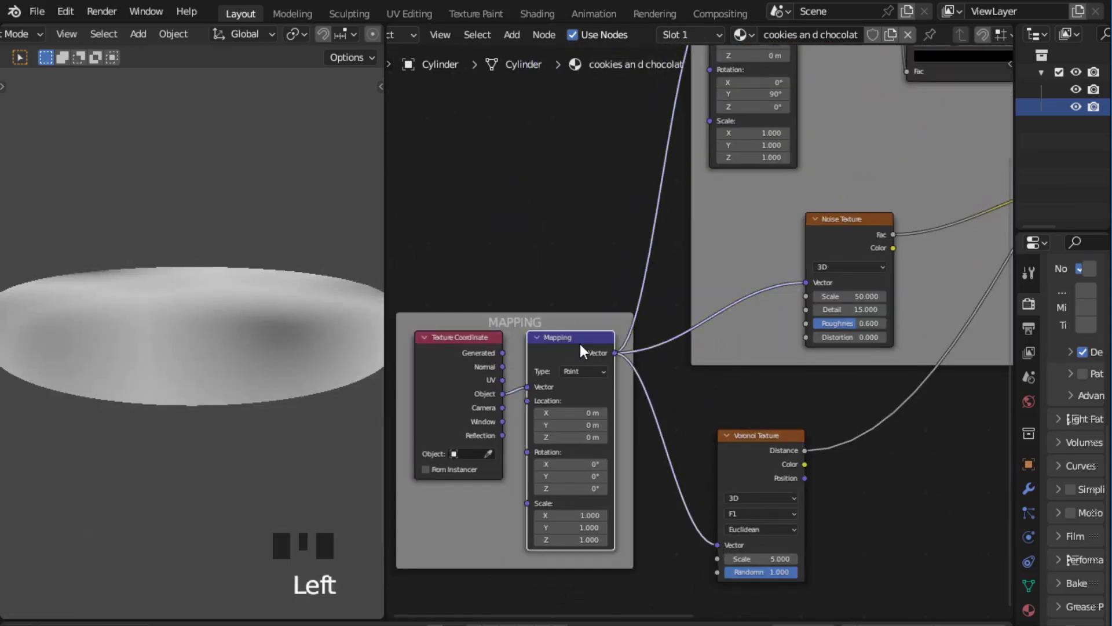
left_click_drag(571, 320, 484, 218)
Step: Change the Voronoi Texture's feature output to Distance to Edge
scroll(853, 496, "up", 2)
middle_click_drag(853, 496, 807, 390)
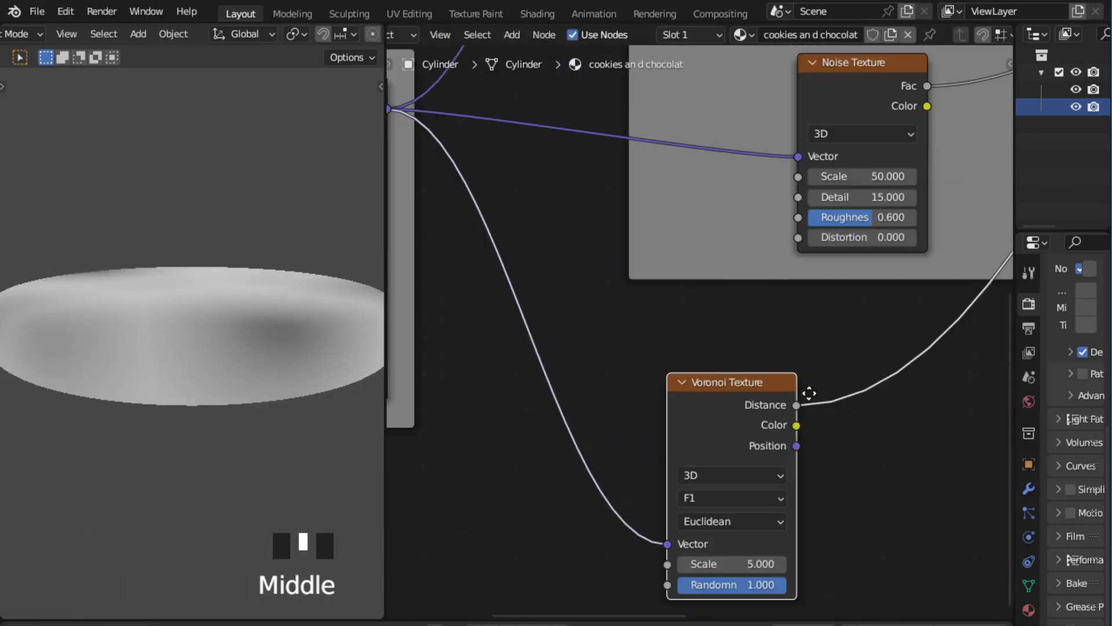
scroll(825, 458, "up", 2)
middle_click_drag(824, 458, 776, 416)
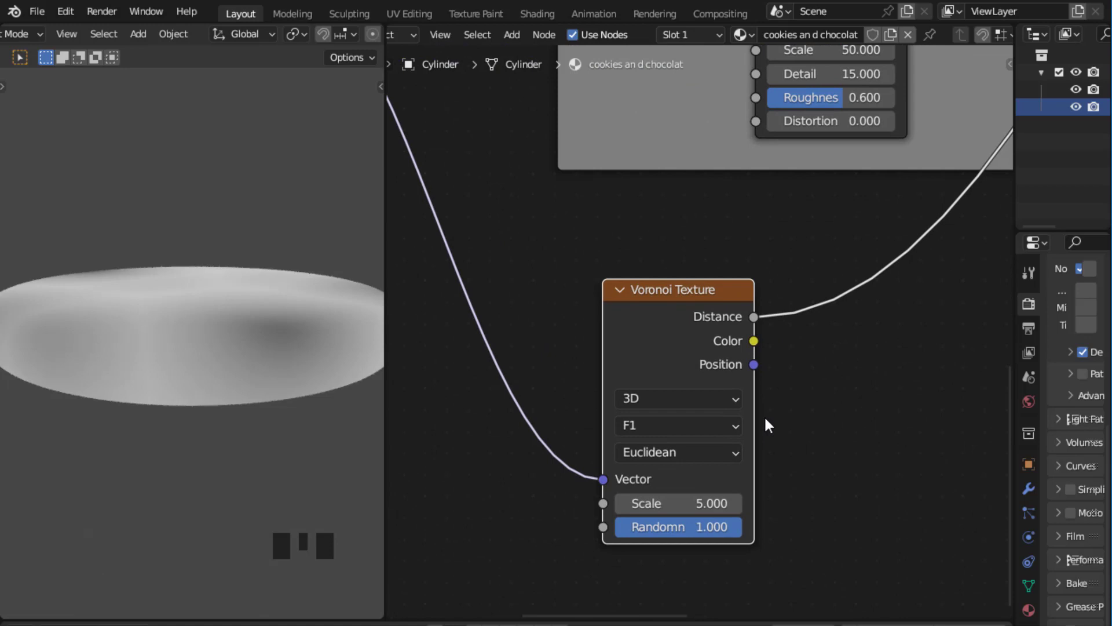
scroll(807, 394, "down", 2)
scroll(807, 398, "up", 2)
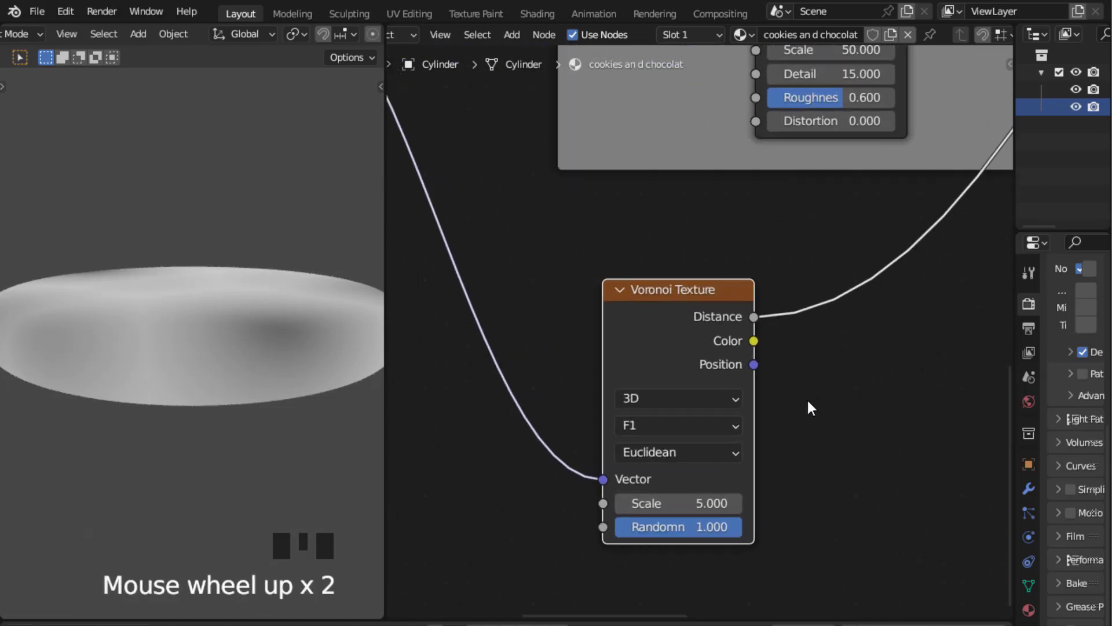
middle_click_drag(829, 422, 825, 375)
scroll(822, 386, "up", 5)
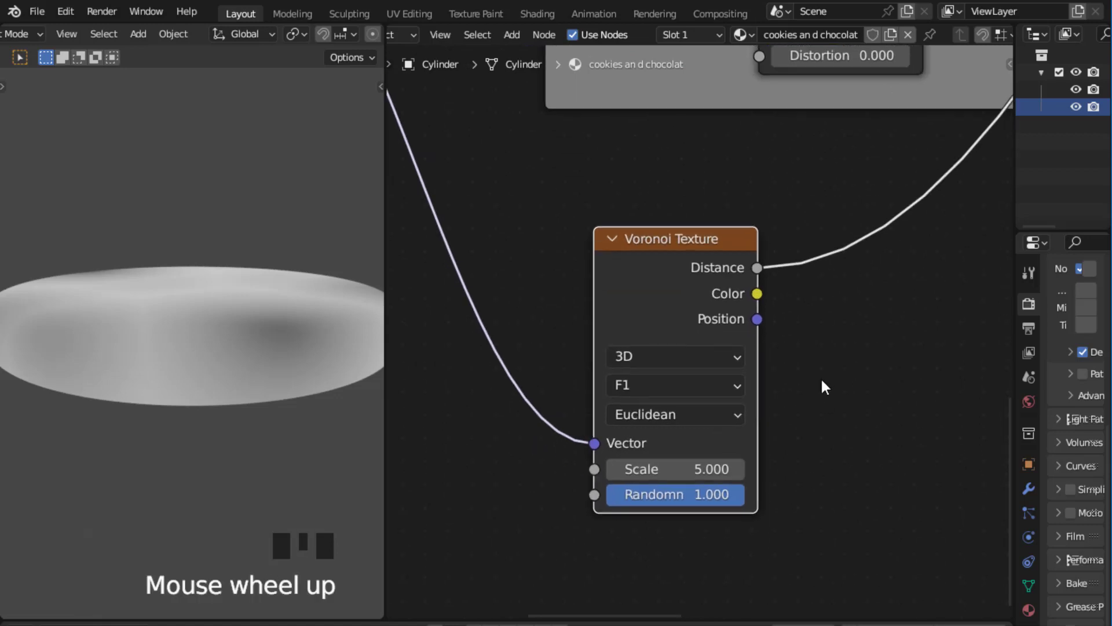
left_click(626, 408)
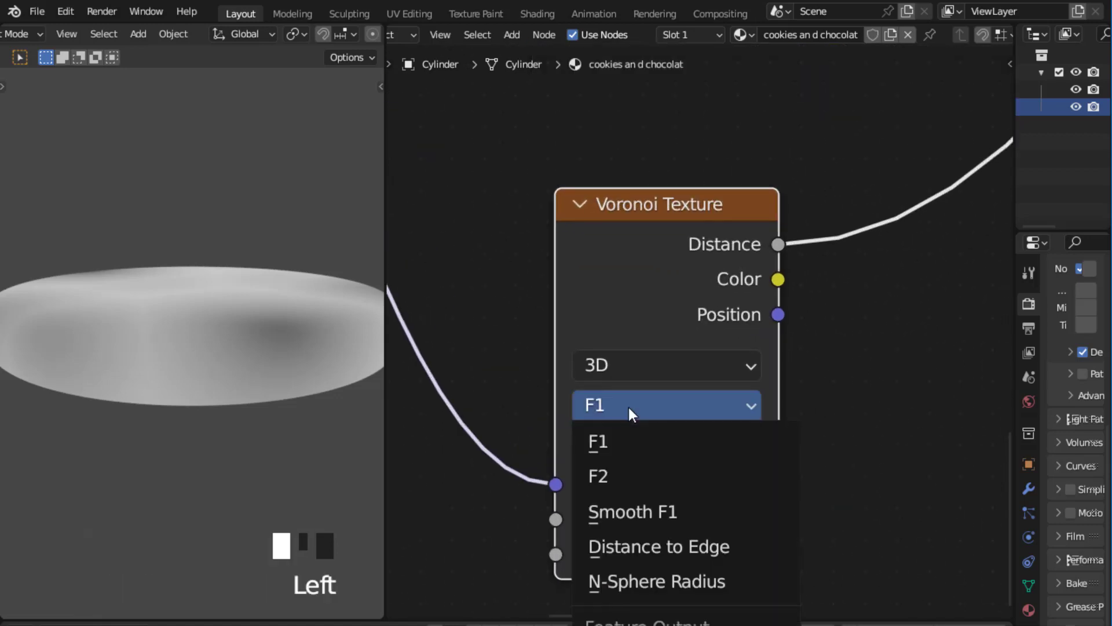
left_click(743, 547)
Step: Set the Voronoi Texture's scale to 2 and view the whole cookie
scroll(800, 437, "up", 4)
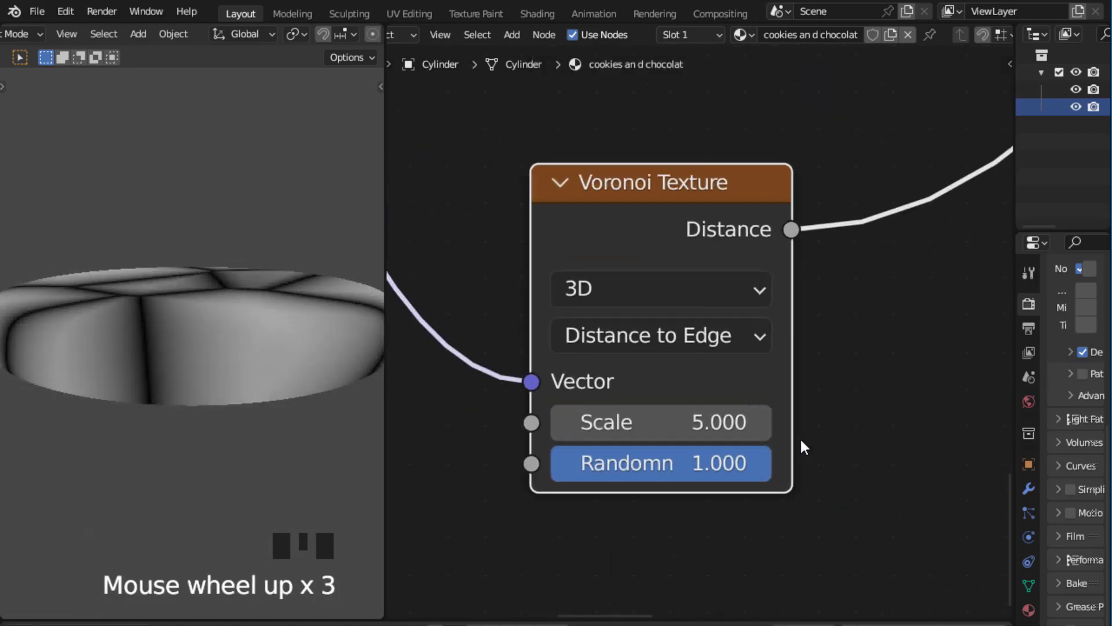
left_click(707, 434)
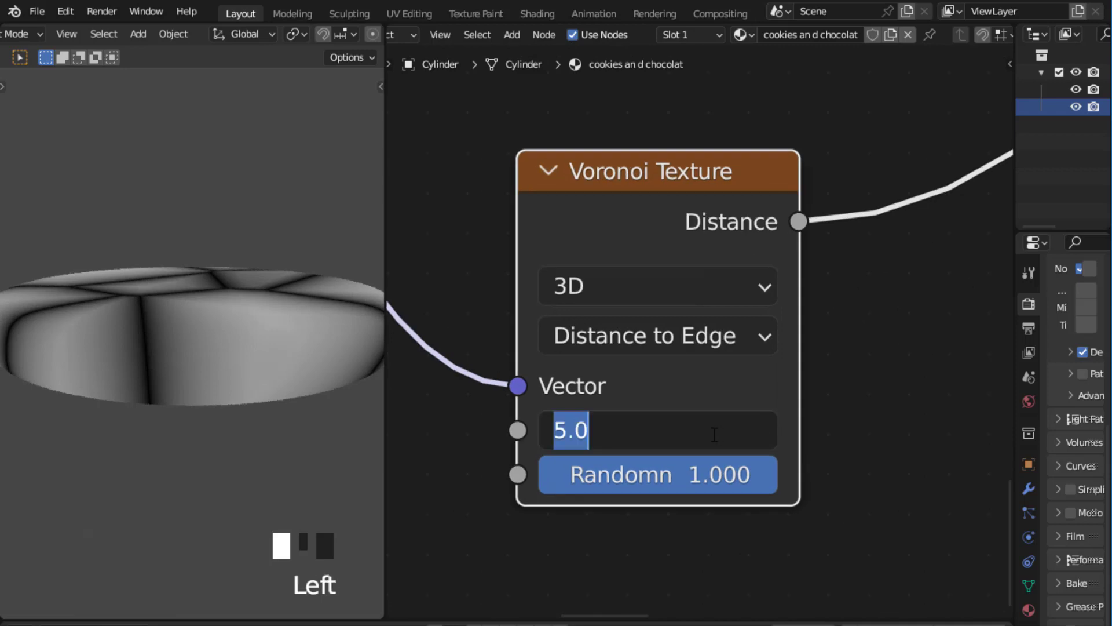
type("2")
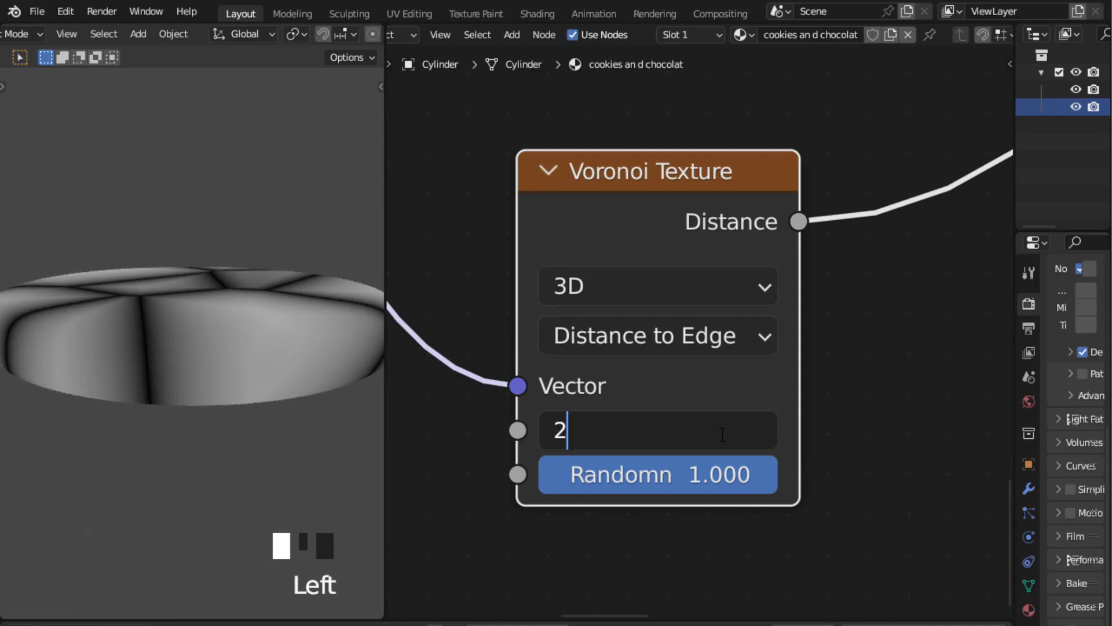
key("Return")
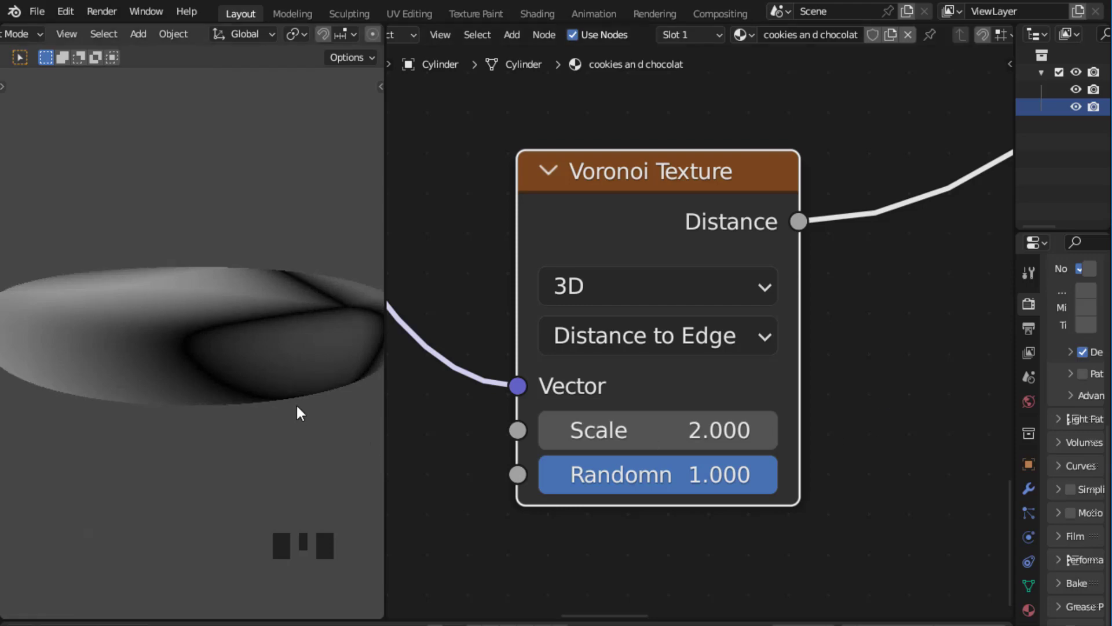
scroll(300, 378, "down", 2)
middle_click_drag(300, 378, 301, 405)
scroll(854, 347, "down", 5)
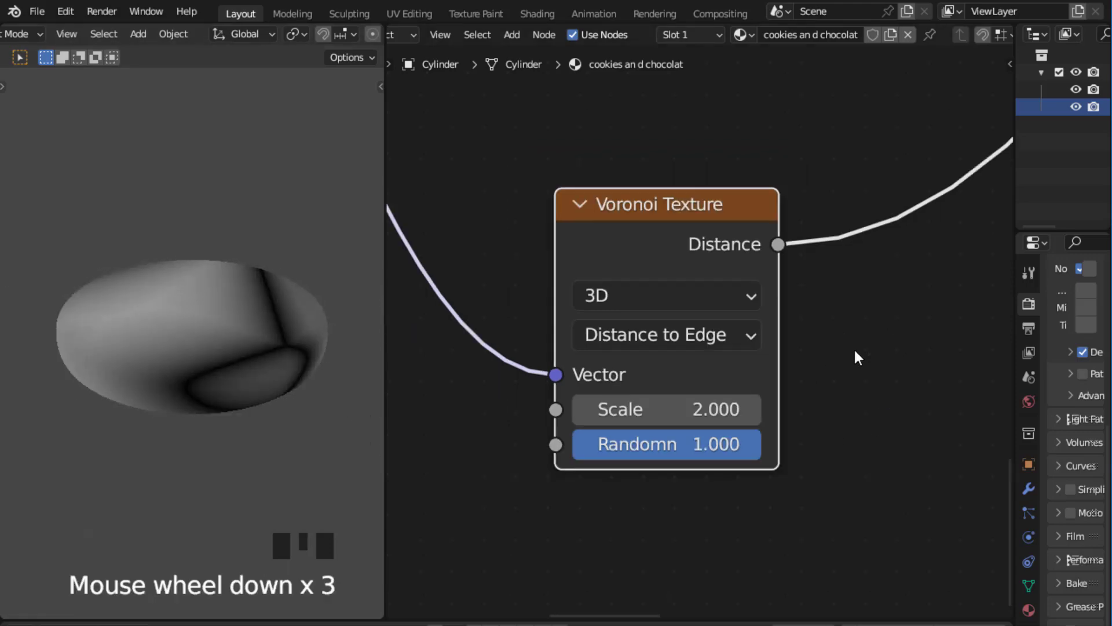
Step: Make room beside the Voronoi Texture and insert a Noise Texture on the link between Mapping and Voronoi, feeding Color into Vector
scroll(871, 460, "down", 1)
left_click_drag(732, 320, 781, 320)
middle_click_drag(637, 436, 647, 458)
left_click(646, 458)
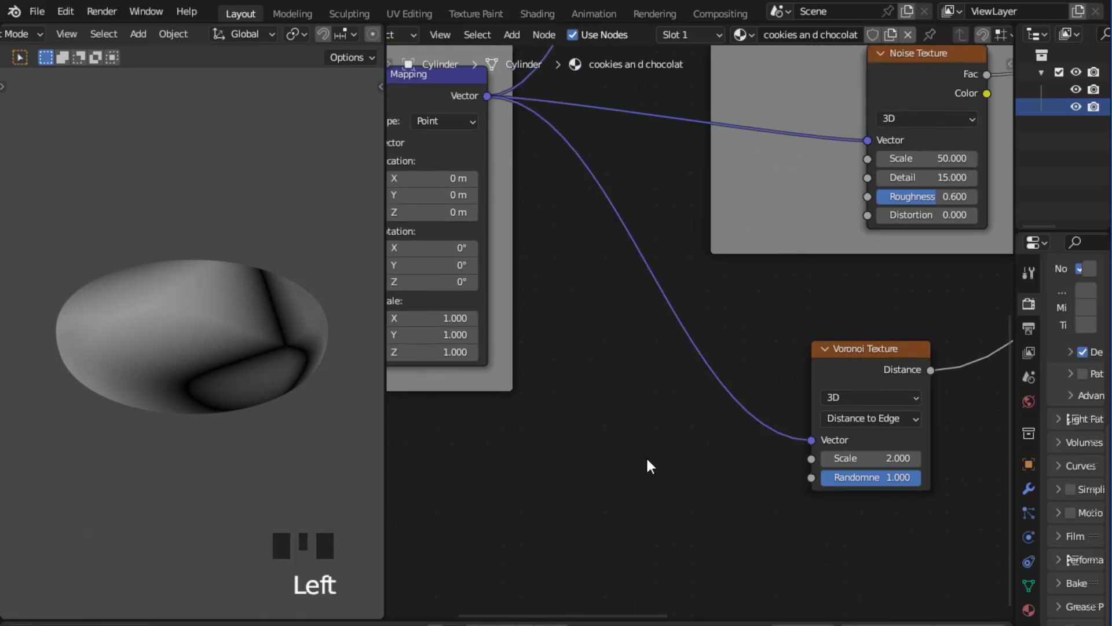
key("shift+a")
type("NOISE")
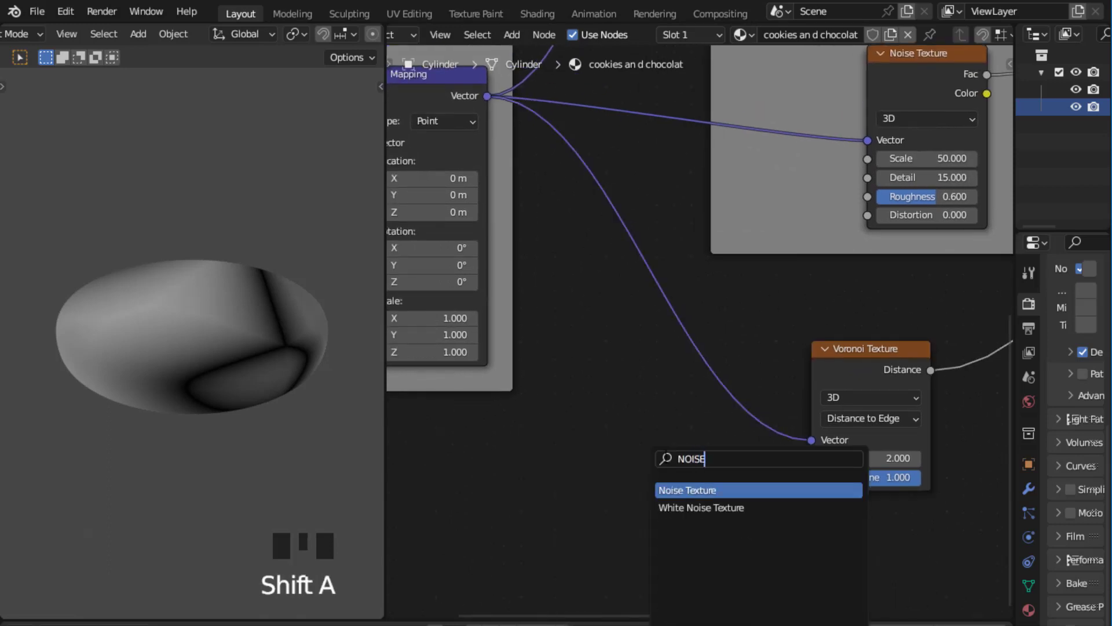
left_click(709, 489)
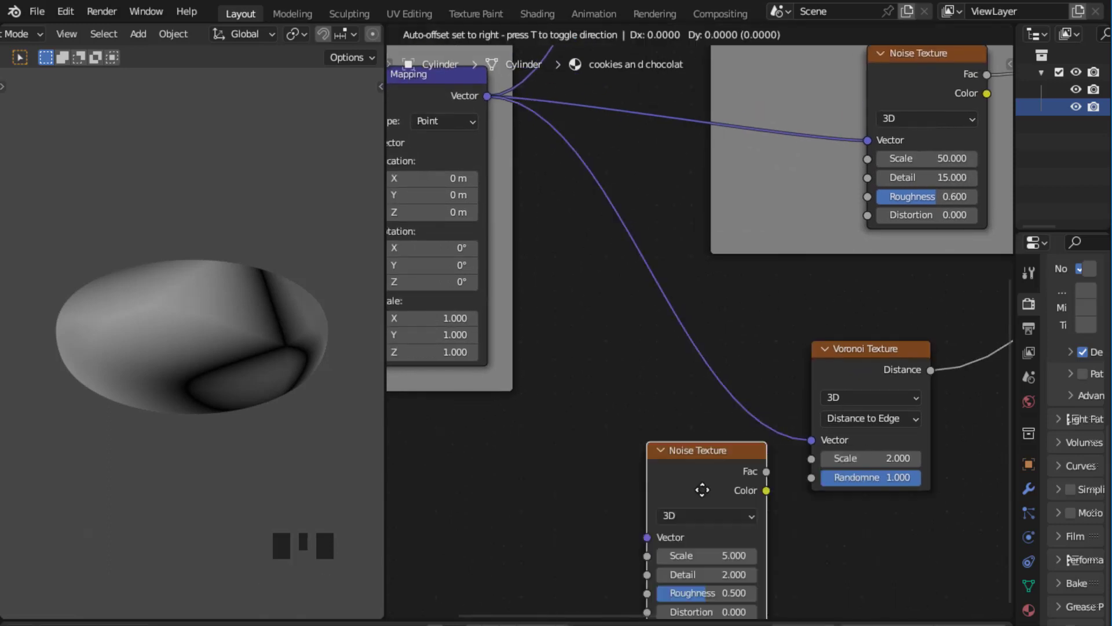
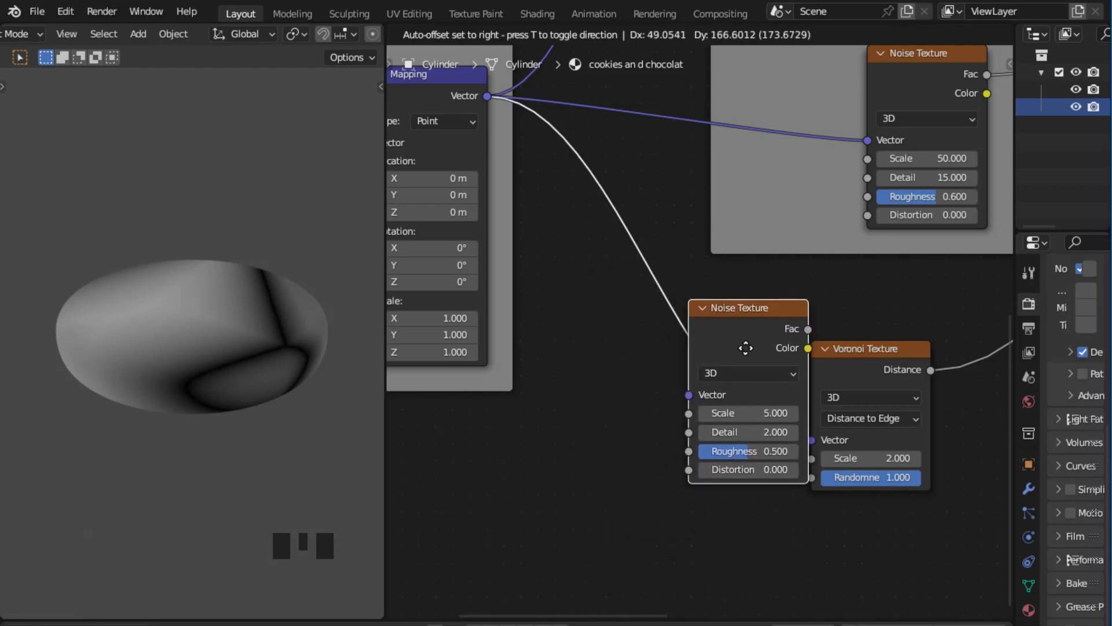
left_click(684, 351)
Step: Set the scale of the Noise Texture feeding the Voronoi to 9.5
scroll(561, 405, "up", 2)
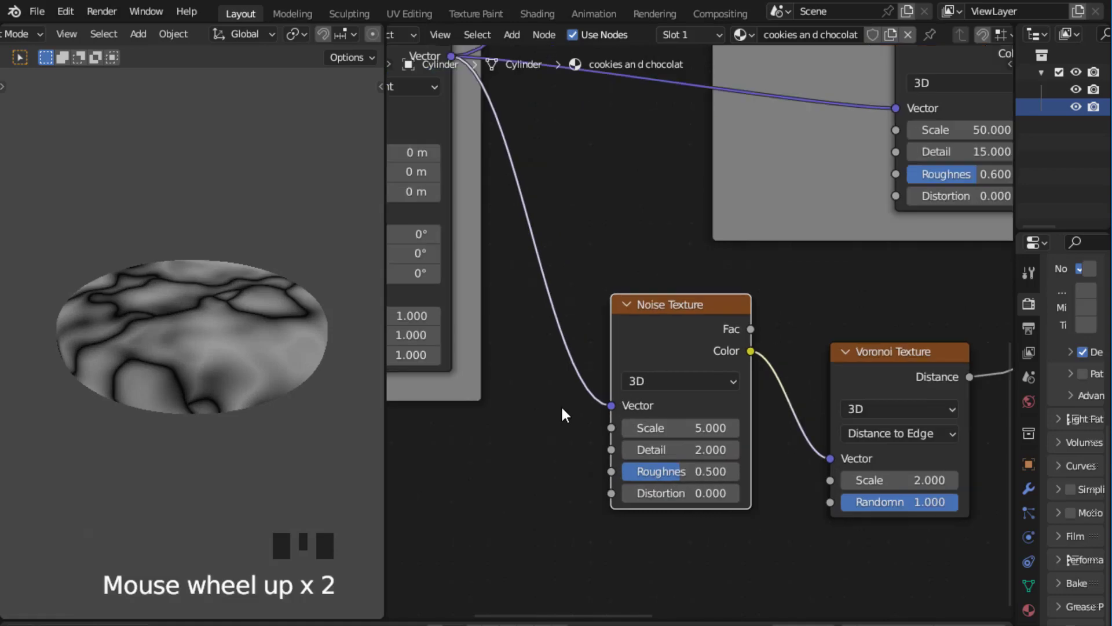
middle_click_drag(561, 405, 561, 368)
scroll(557, 375, "up", 2)
scroll(562, 372, "up", 2)
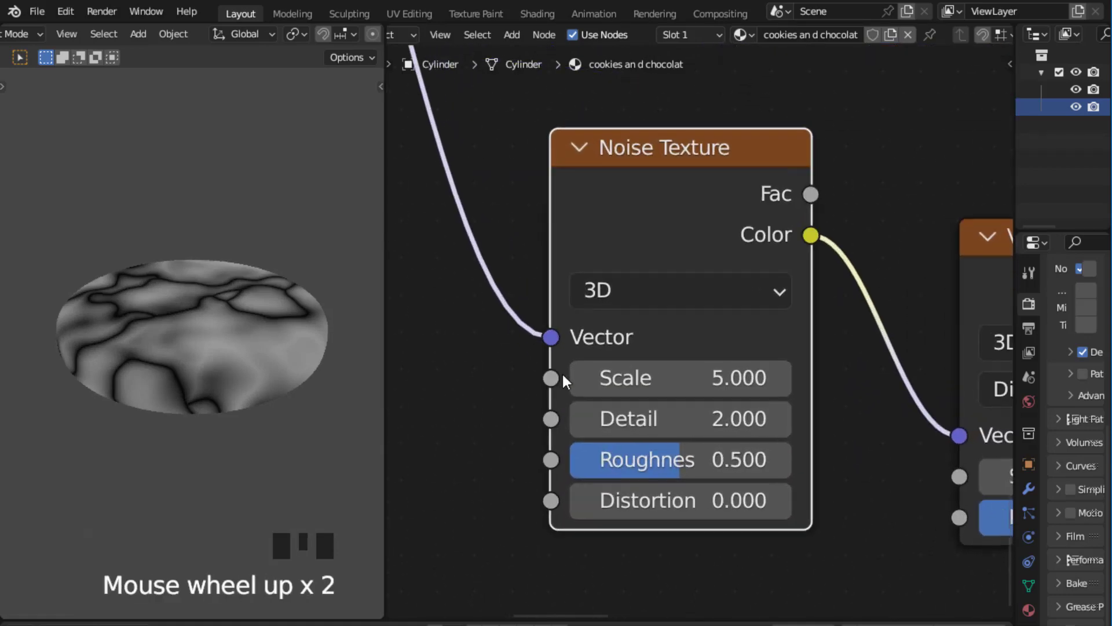
left_click(736, 382)
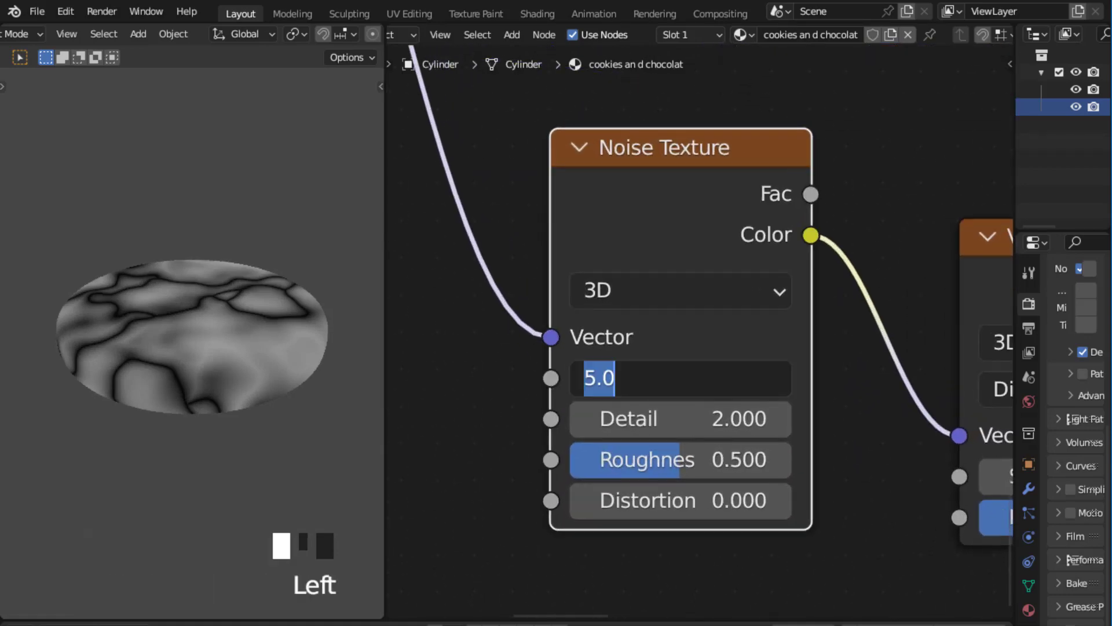
type("9")
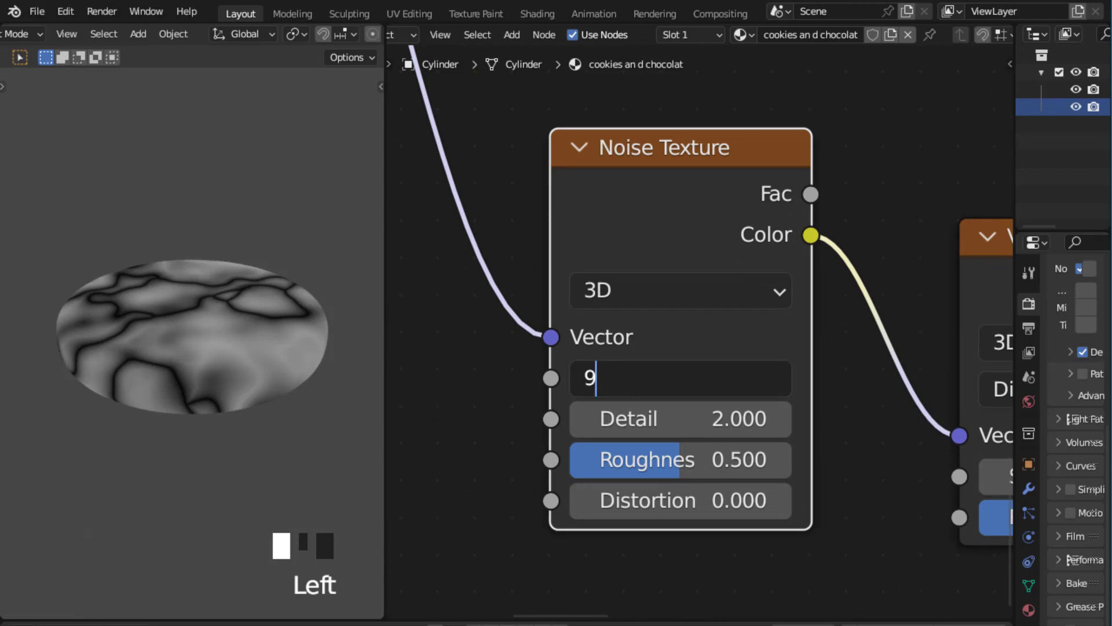
type(";")
key("BackSpace")
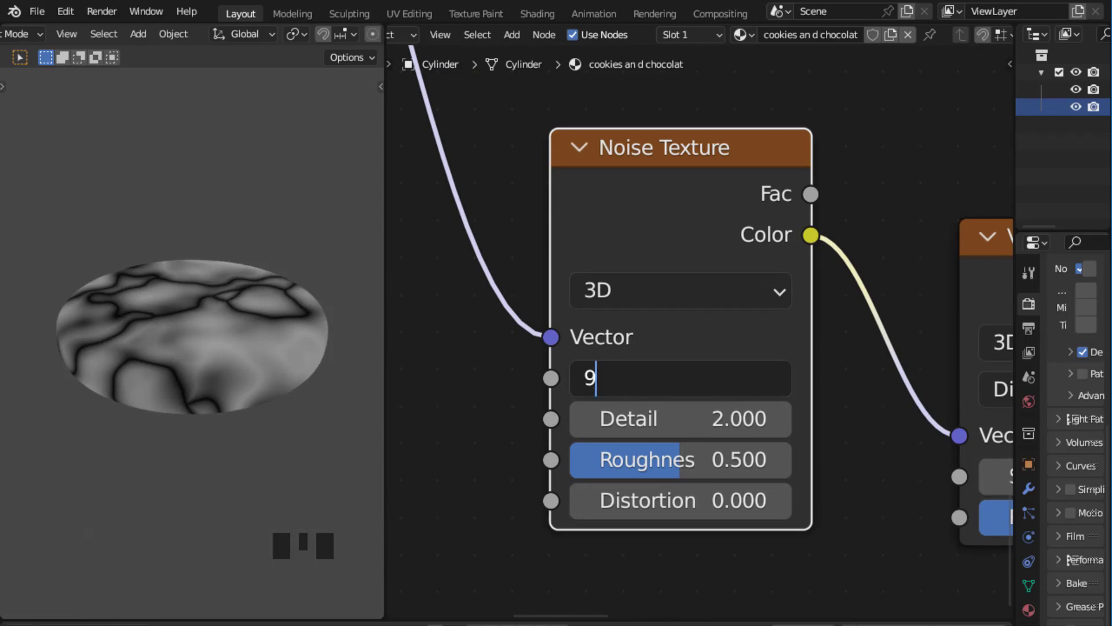
type(".5")
key("Return")
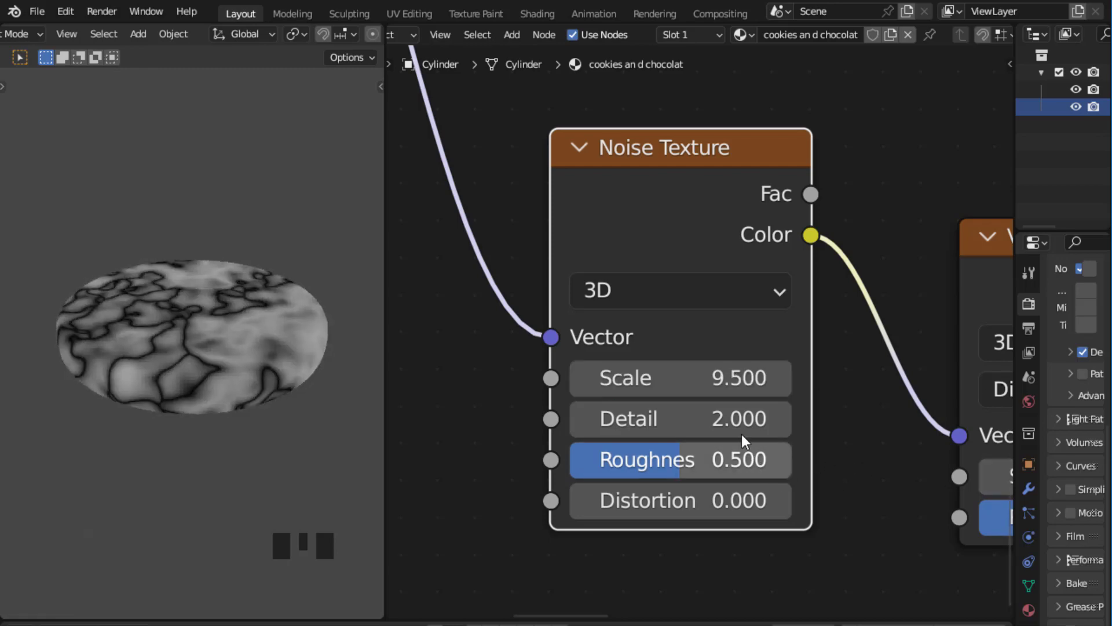
Step: Set the detail of the Noise Texture feeding the Voronoi to 15 and inspect the pattern on the cookie
left_click(742, 422)
type("15")
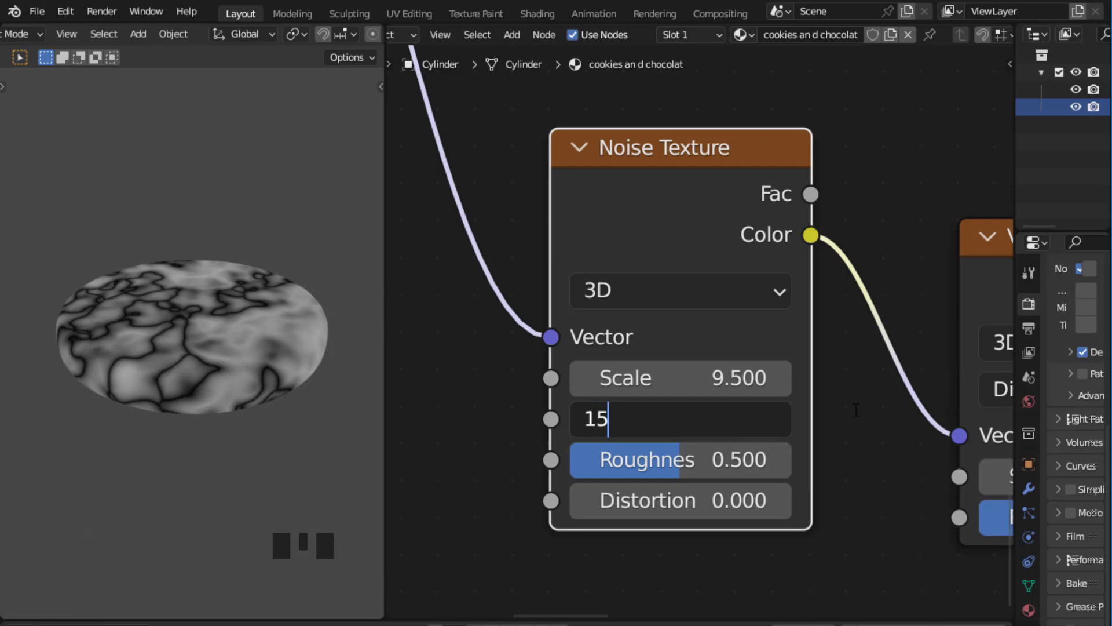
key("Return")
scroll(867, 449, "up", 1)
middle_click_drag(867, 446, 851, 378)
scroll(852, 399, "up", 1)
scroll(851, 377, "down", 6)
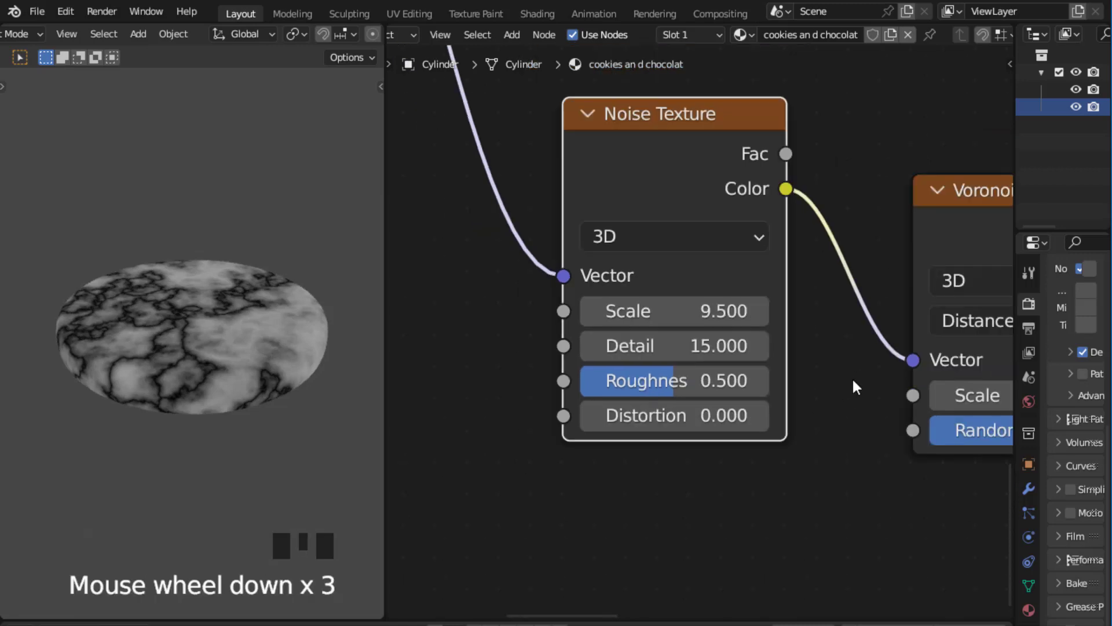
middle_click_drag(211, 334, 253, 344)
scroll(814, 431, "down", 2)
Step: Lower the Voronoi Texture's scale to 1.4
middle_click_drag(844, 447, 735, 462)
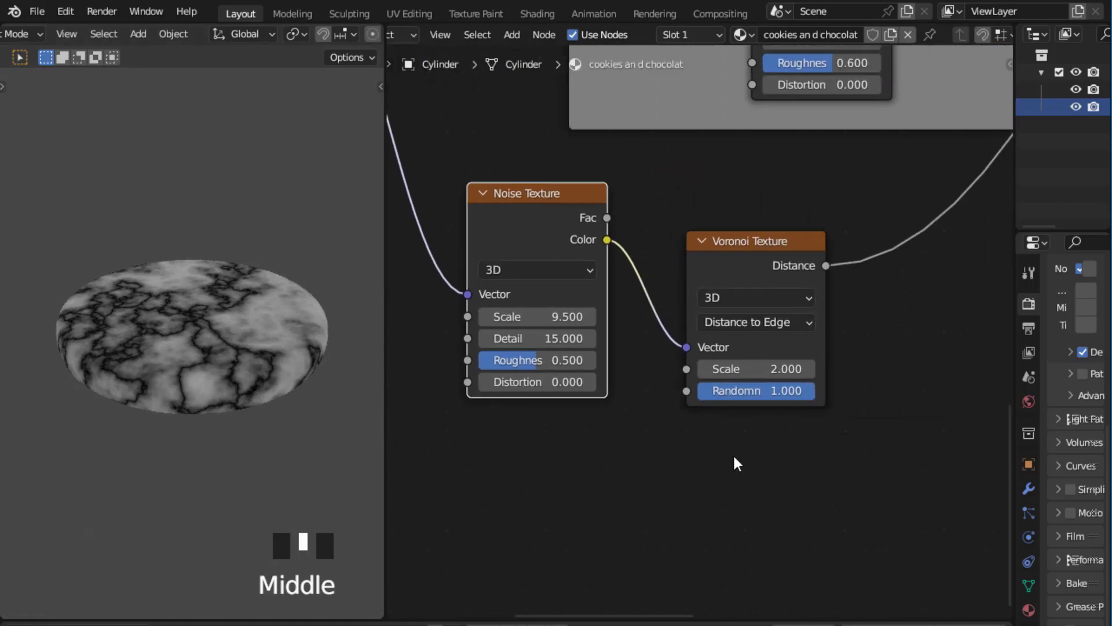
scroll(837, 444, "up", 2)
left_click(809, 377)
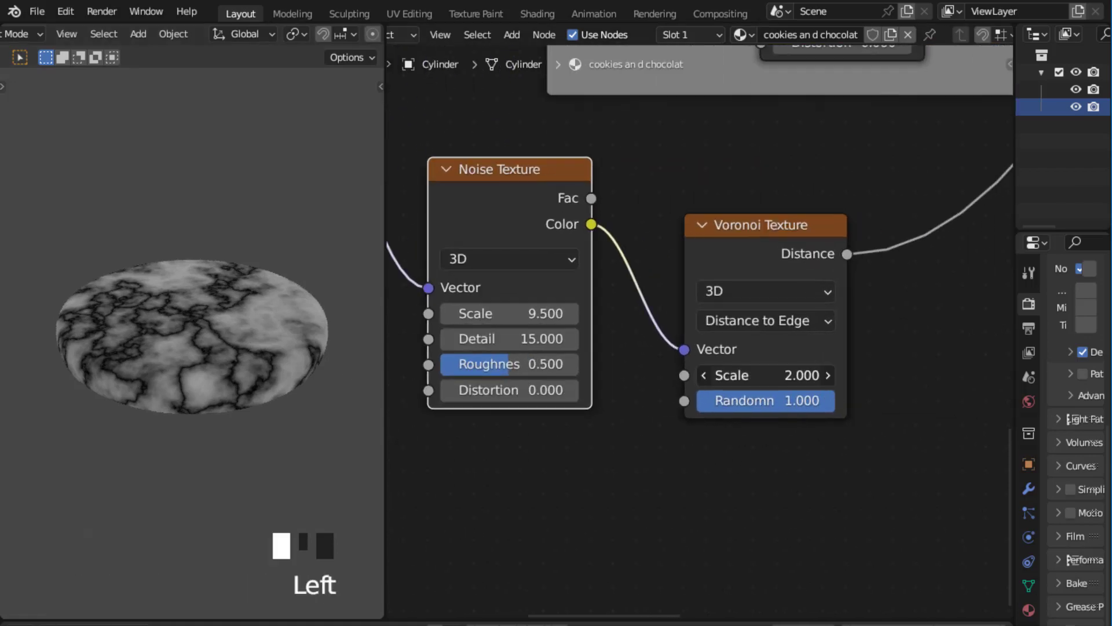
left_click_drag(809, 377, 773, 377)
scroll(840, 365, "down", 3)
middle_click_drag(851, 368, 827, 392)
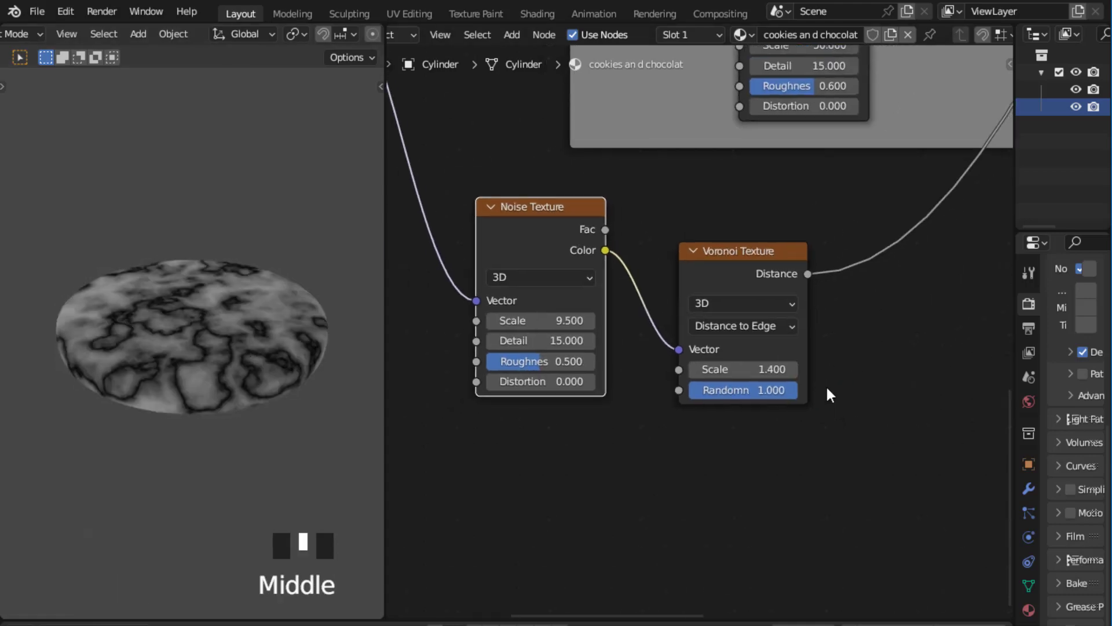
Step: Save the file and move the crack pattern's Noise Texture right next to the Voronoi Texture it feeds
scroll(837, 392, "up", 7)
scroll(892, 403, "up", 2)
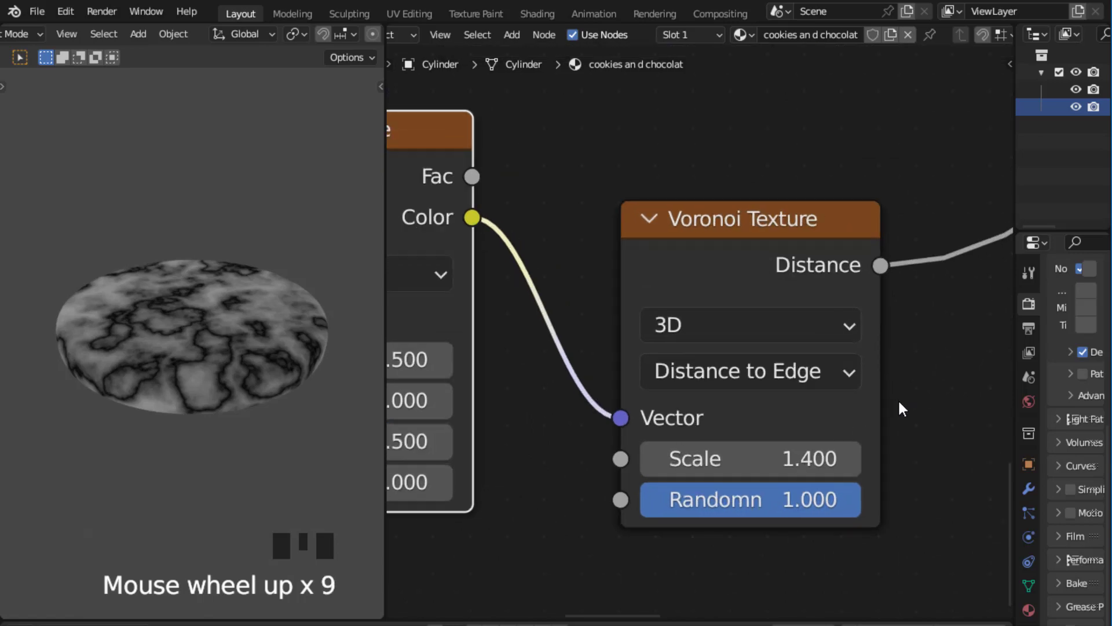
middle_click_drag(914, 402, 832, 413)
key("ctrl+s")
scroll(852, 401, "down", 3)
scroll(832, 412, "down", 1)
scroll(832, 412, "down", 9)
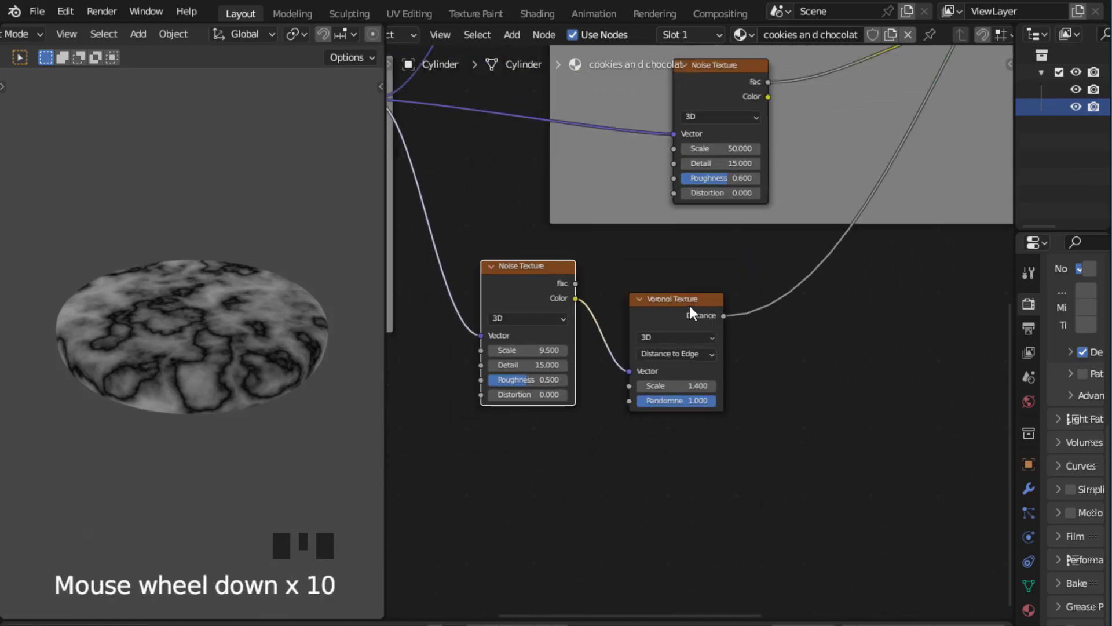
left_click_drag(534, 266, 568, 296)
left_click(641, 297)
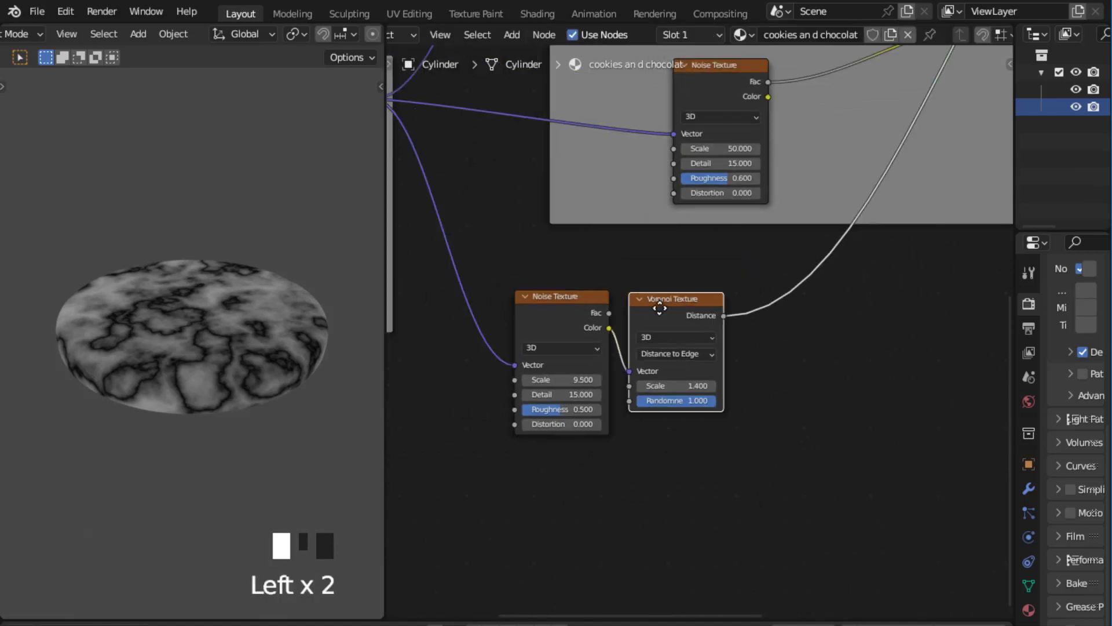
scroll(827, 347, "up", 3)
left_click(829, 339)
key("shift+a")
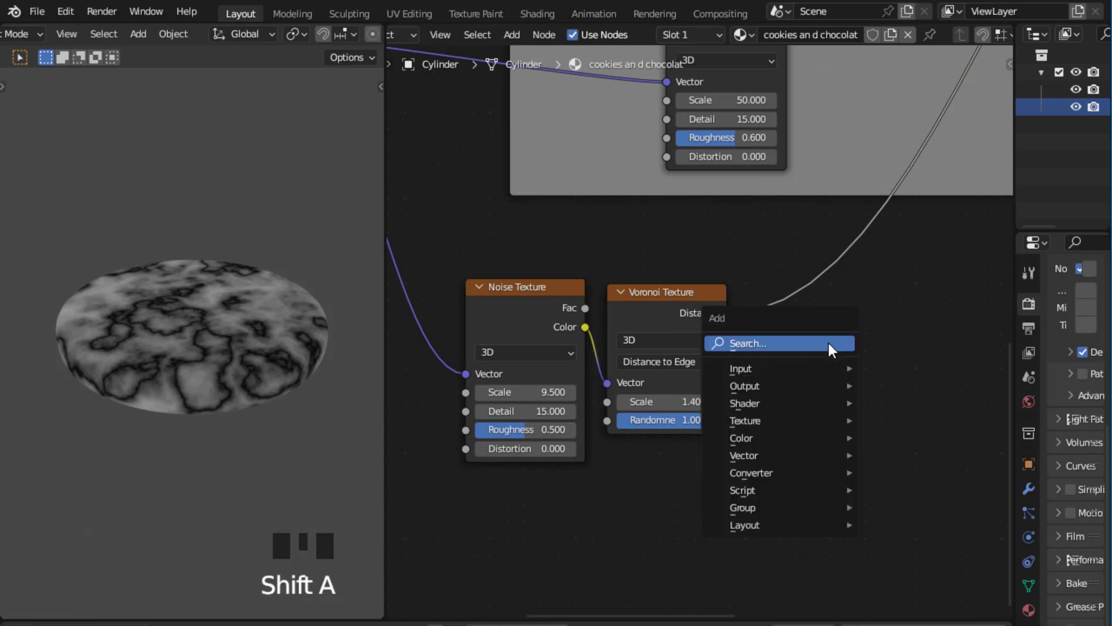
left_click(828, 343)
type("color")
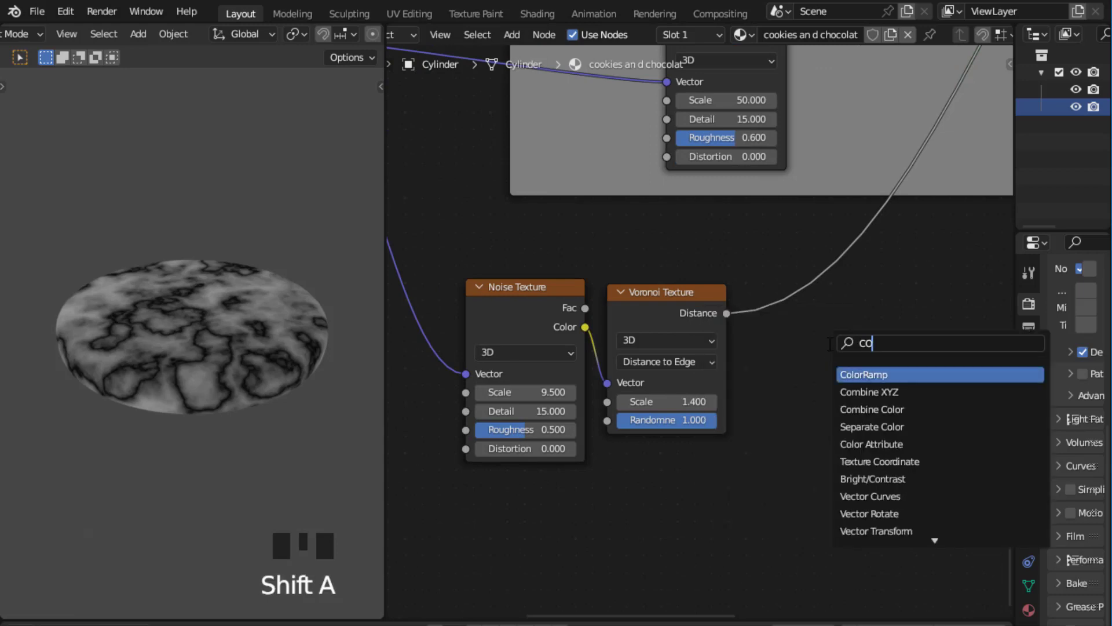
left_click(840, 374)
left_click(853, 364)
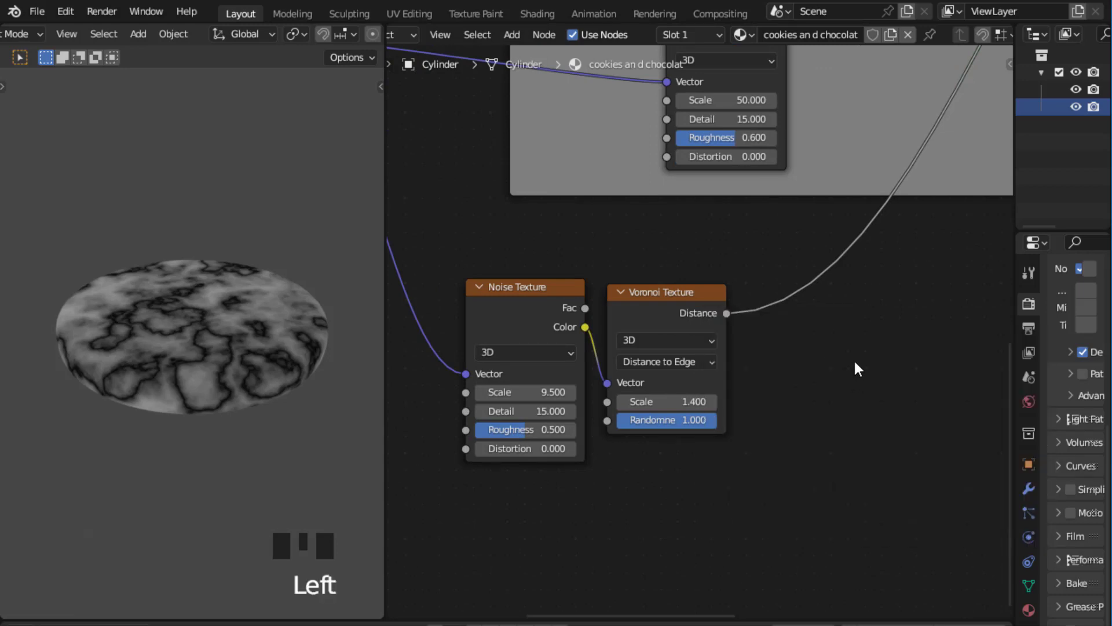
Step: Add a ColorRamp and insert it on the link leaving the Voronoi Texture's Distance output
key("shift+a")
left_click(854, 360)
type("COLOR")
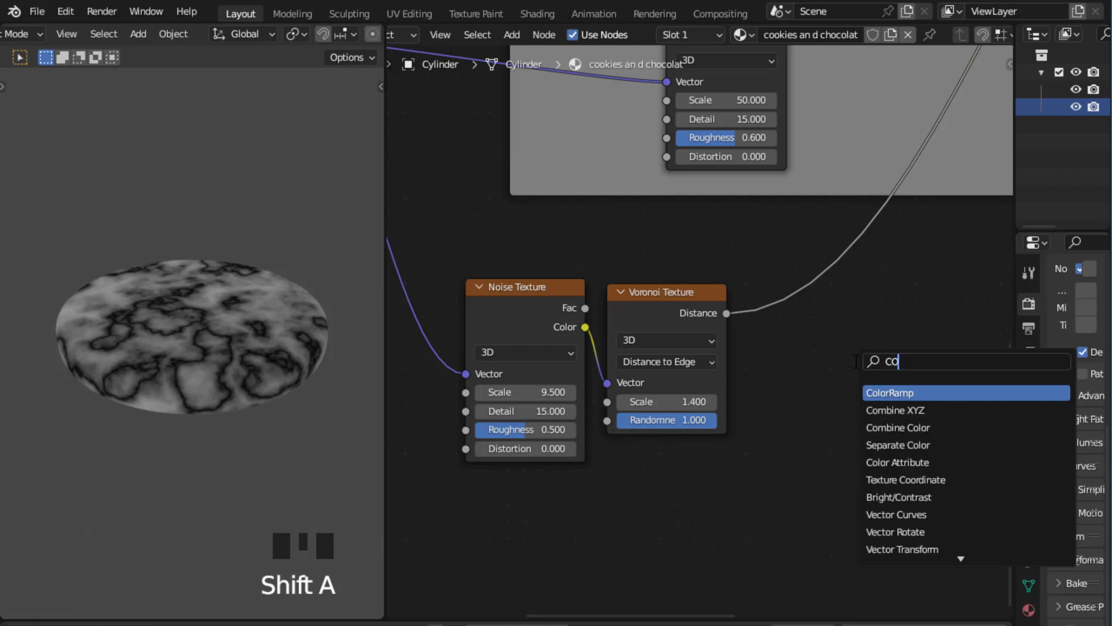
left_click(874, 392)
left_click(789, 214)
scroll(822, 228, "down", 3)
scroll(884, 355, "up", 7)
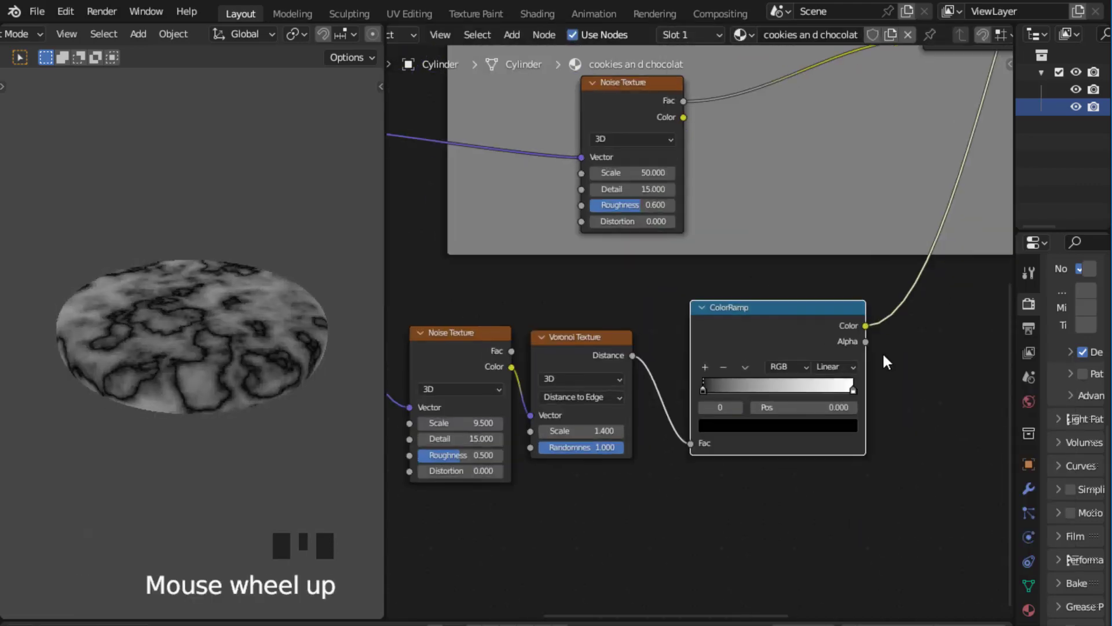
Step: Tighten the crack lines by moving the ColorRamp's white stop to position 0.036
middle_click_drag(909, 372, 854, 330)
scroll(898, 373, "up", 2)
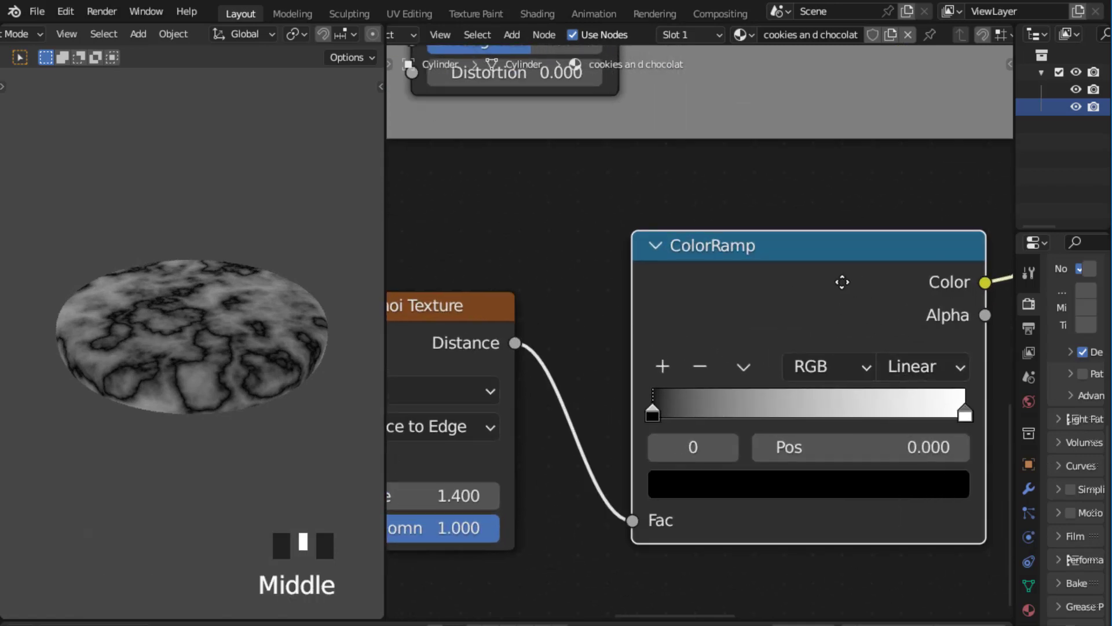
middle_click_drag(841, 280, 818, 267)
left_click_drag(934, 402, 603, 408)
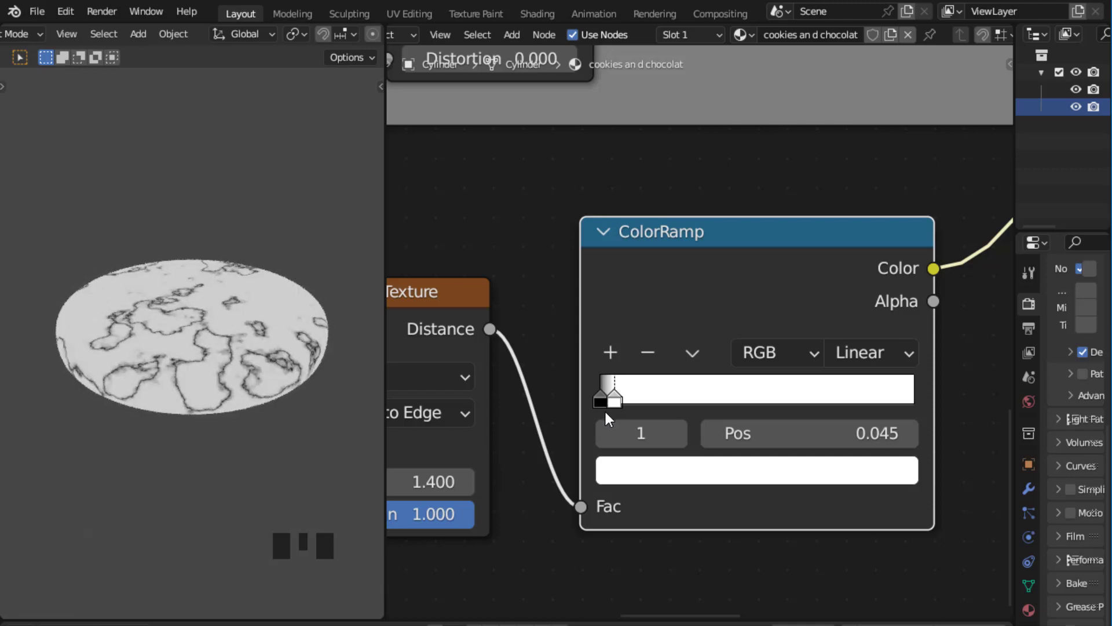
left_click_drag(603, 409, 601, 412)
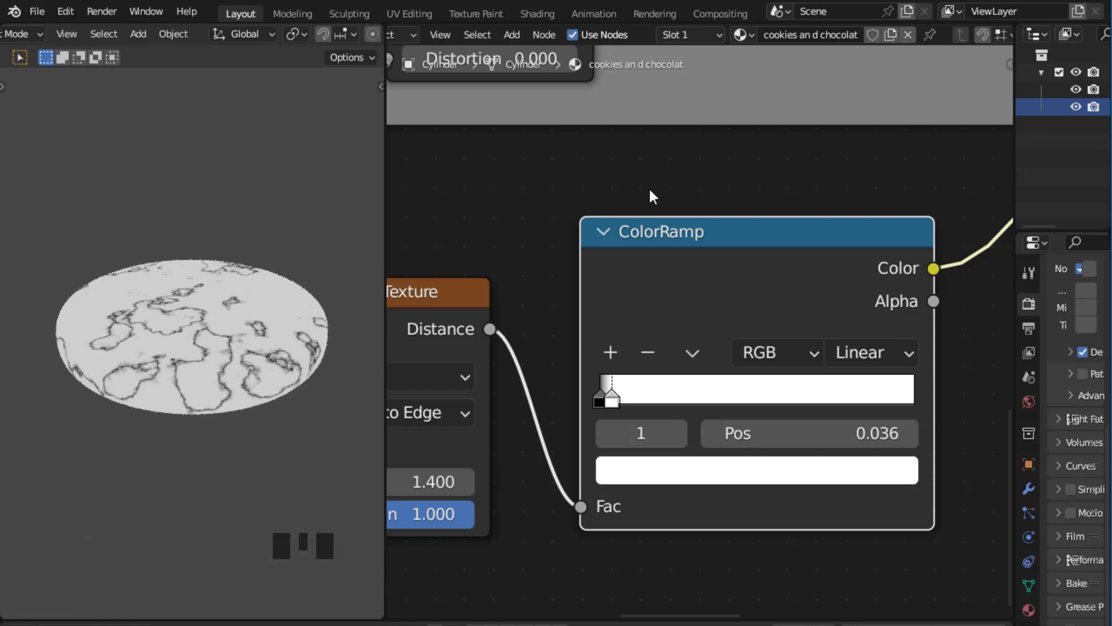
Step: Select the Noise Texture, Voronoi Texture and ColorRamp and move them together further below the existing framed mask
scroll(649, 190, "down", 6)
scroll(724, 283, "down", 5)
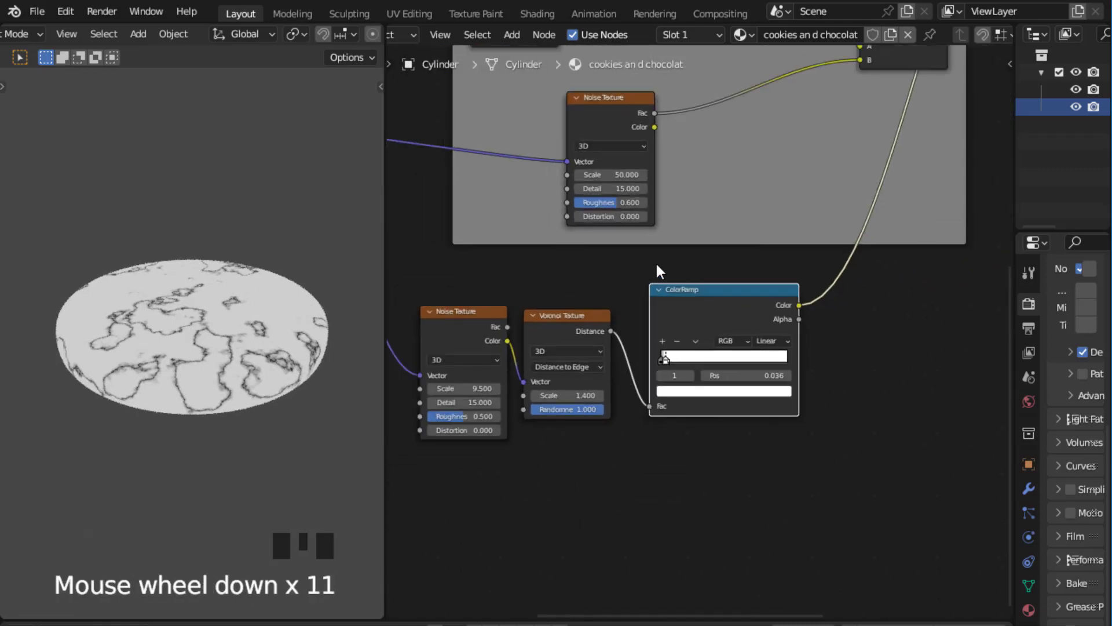
middle_click_drag(658, 273, 690, 251)
left_click_drag(475, 297, 724, 308)
left_click_drag(617, 305, 738, 301)
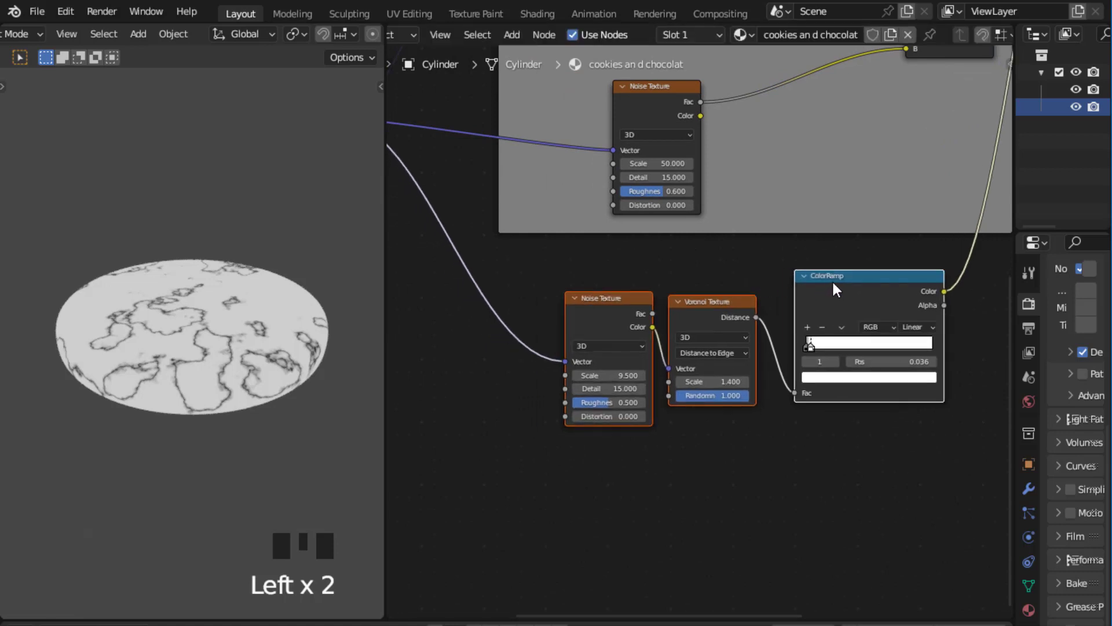
left_click_drag(832, 279, 815, 348)
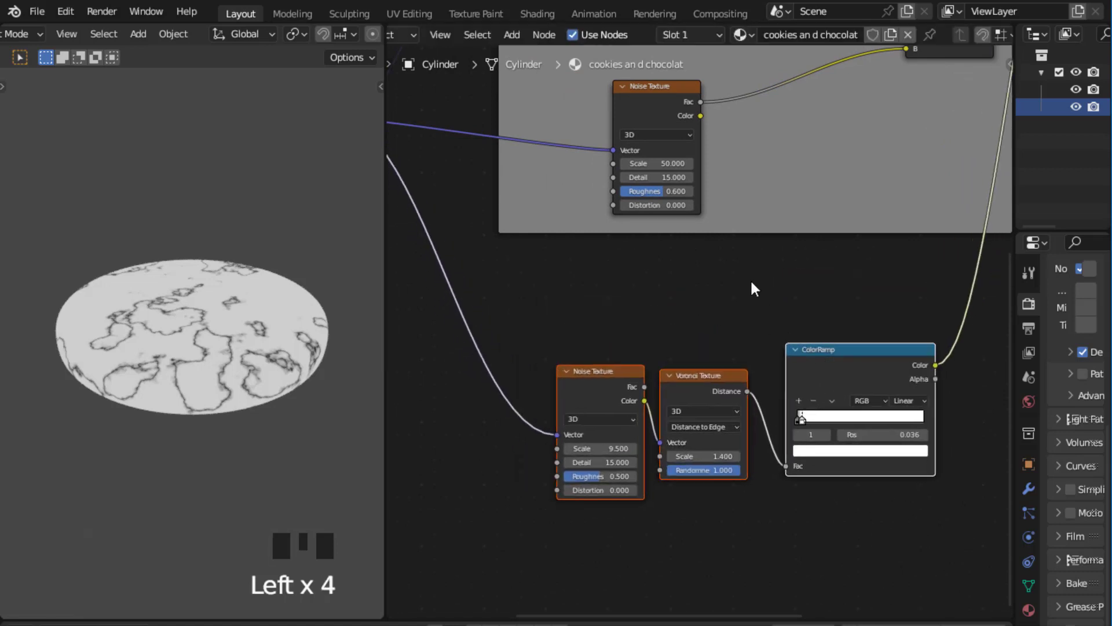
Step: Join the selected crack nodes in a frame labelled "CRACK MASK"
key("ctrl+j")
key("F2")
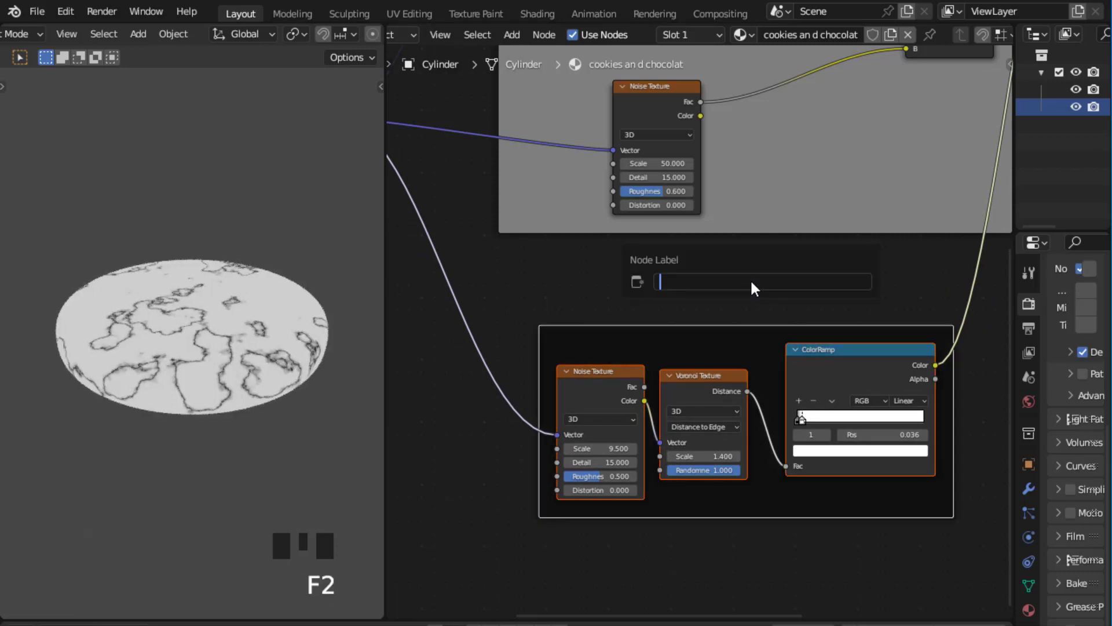
type("CR")
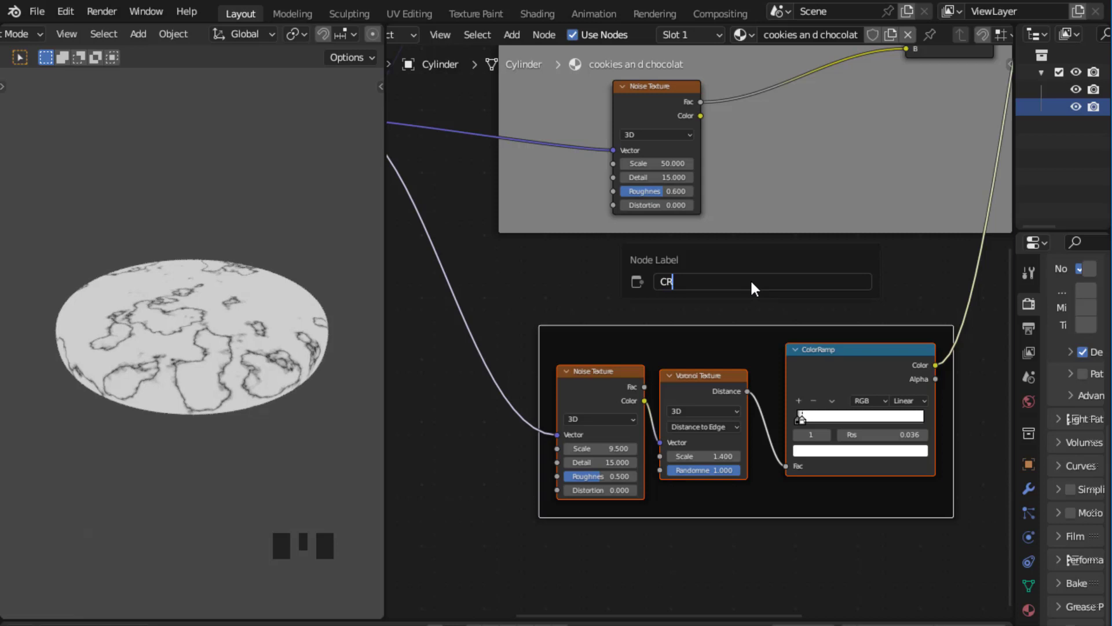
type("ACK MASK")
key("Return")
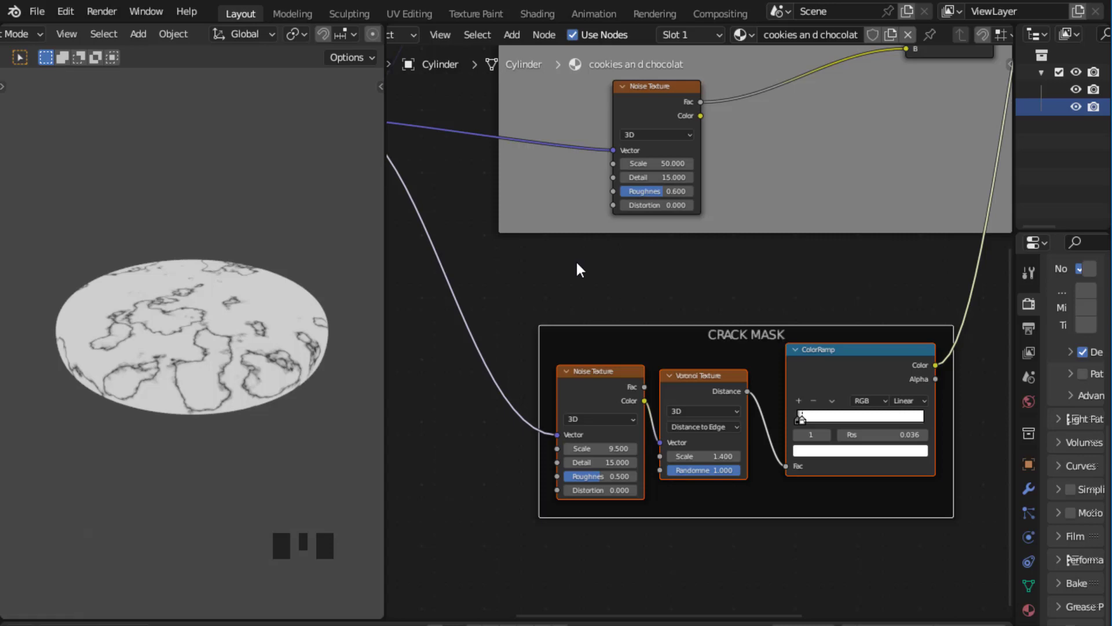
Step: Enable the custom color of the CRACK MASK frame and move the frame slightly lower in the node layout
key("n")
left_click(865, 134)
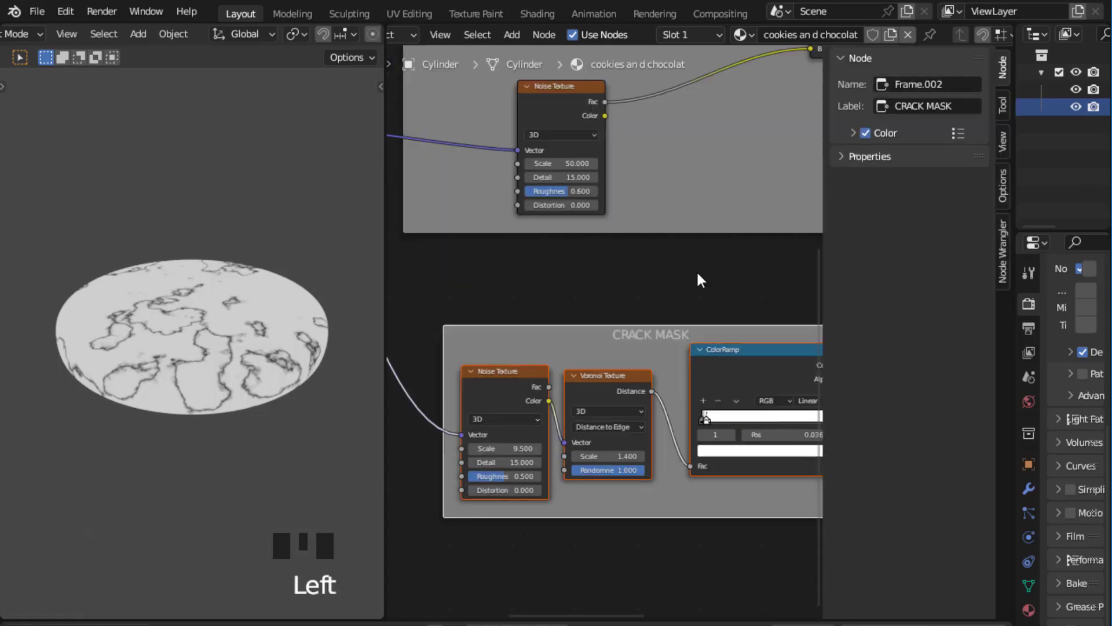
key("n")
scroll(747, 288, "down", 7)
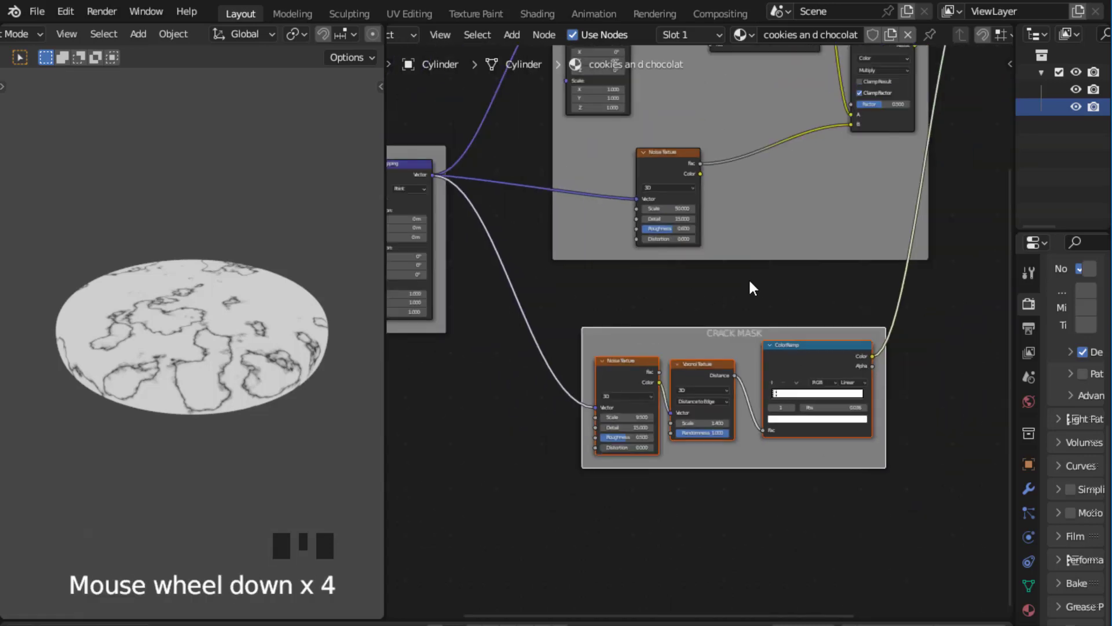
left_click(764, 334)
scroll(675, 340, "up", 2)
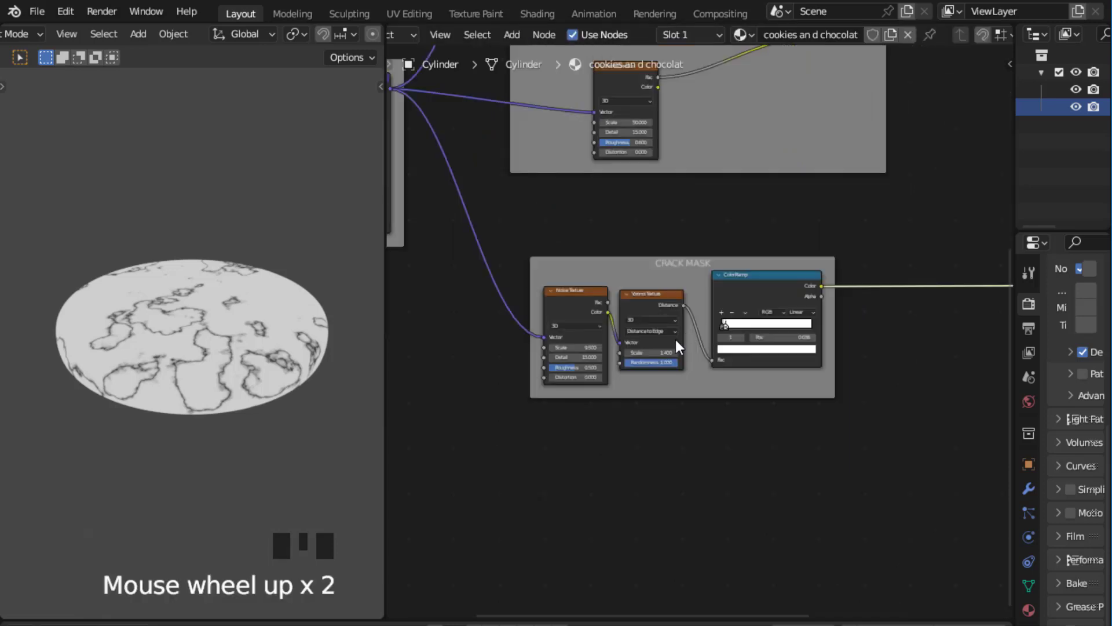
Step: Add another Voronoi Texture node in the empty area below the CRACK MASK frame
scroll(768, 479, "down", 1)
scroll(767, 463, "up", 3)
middle_click_drag(767, 452, 695, 400)
scroll(692, 417, "up", 2)
left_click(665, 390)
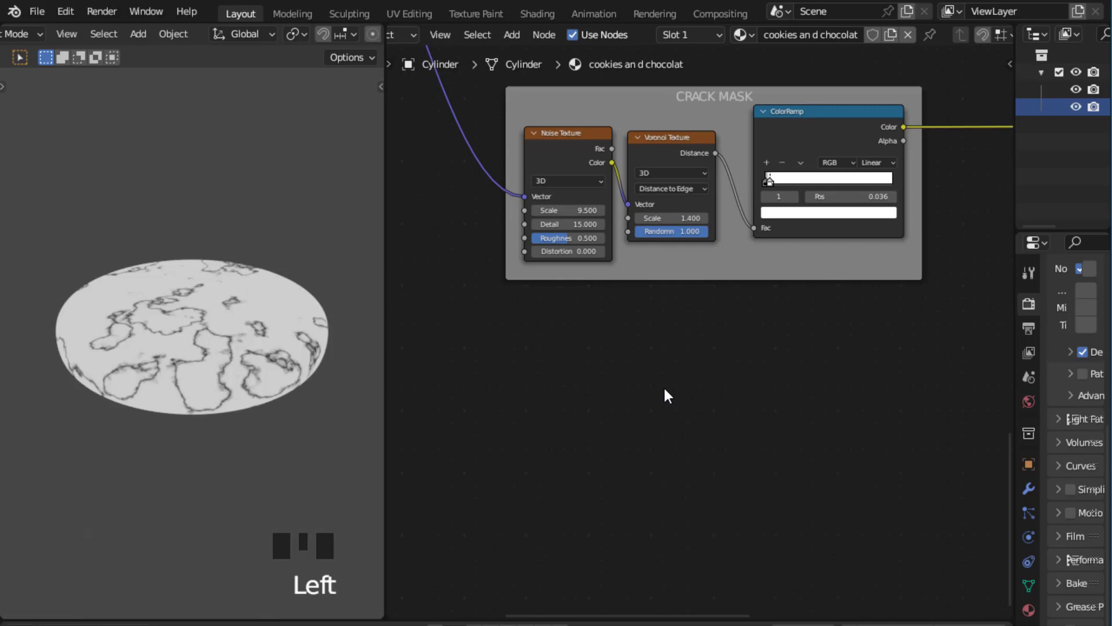
key("shift+a")
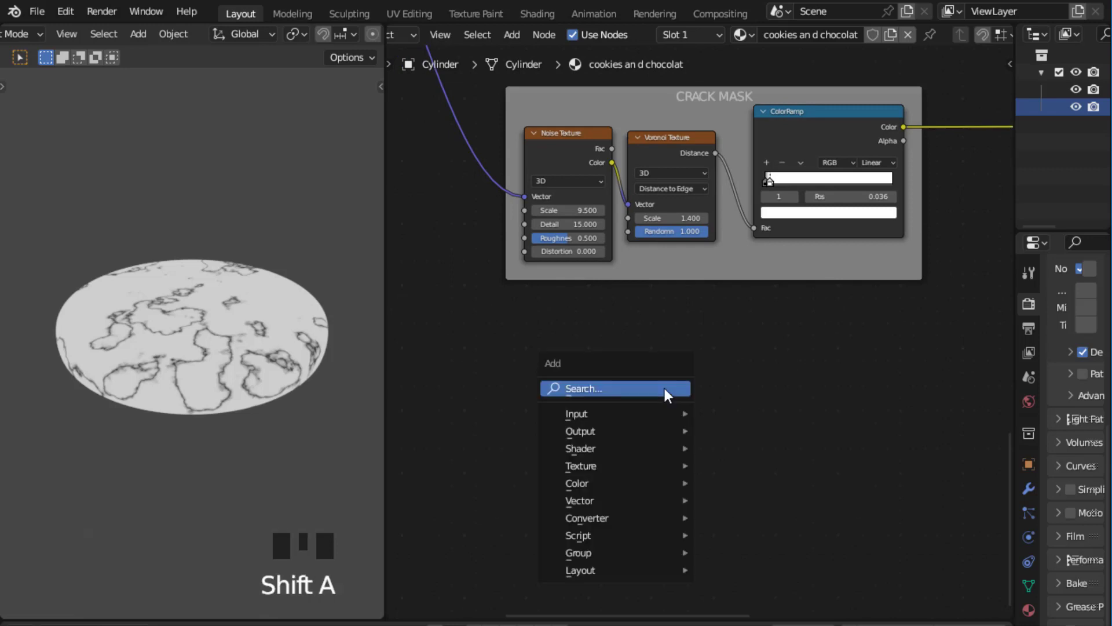
left_click(666, 388)
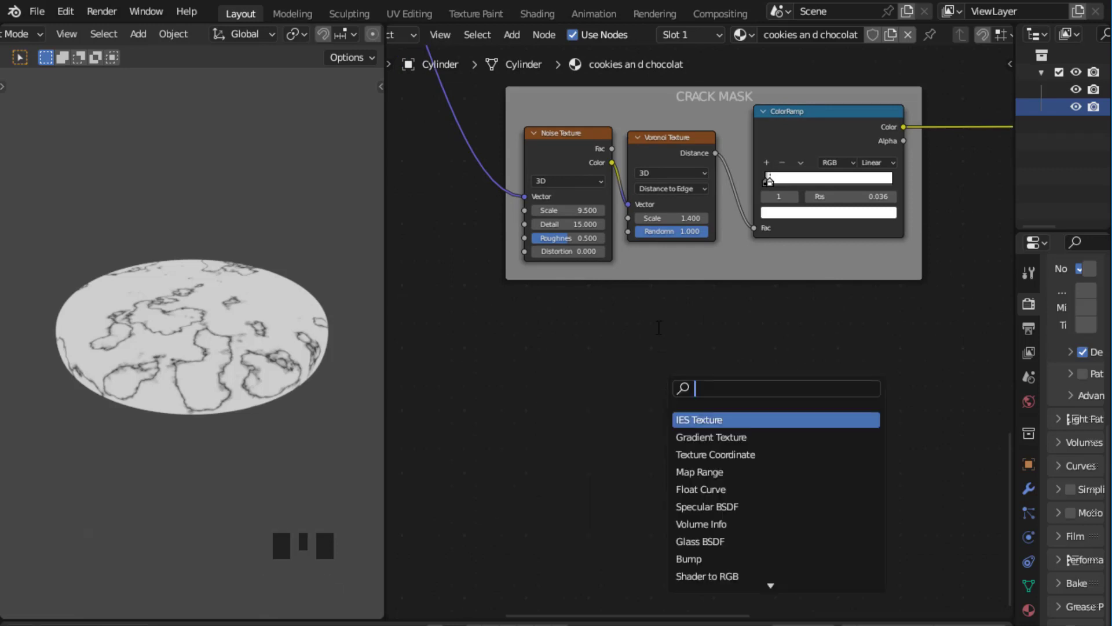
type("VORO")
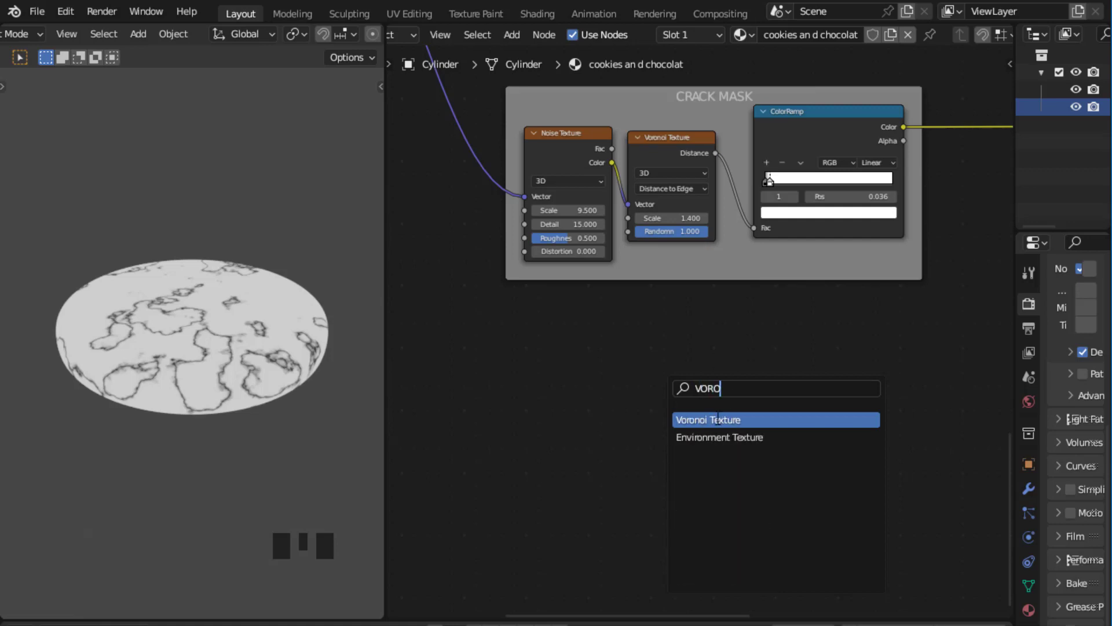
left_click(718, 419)
left_click(753, 394)
scroll(753, 393, "up", 1)
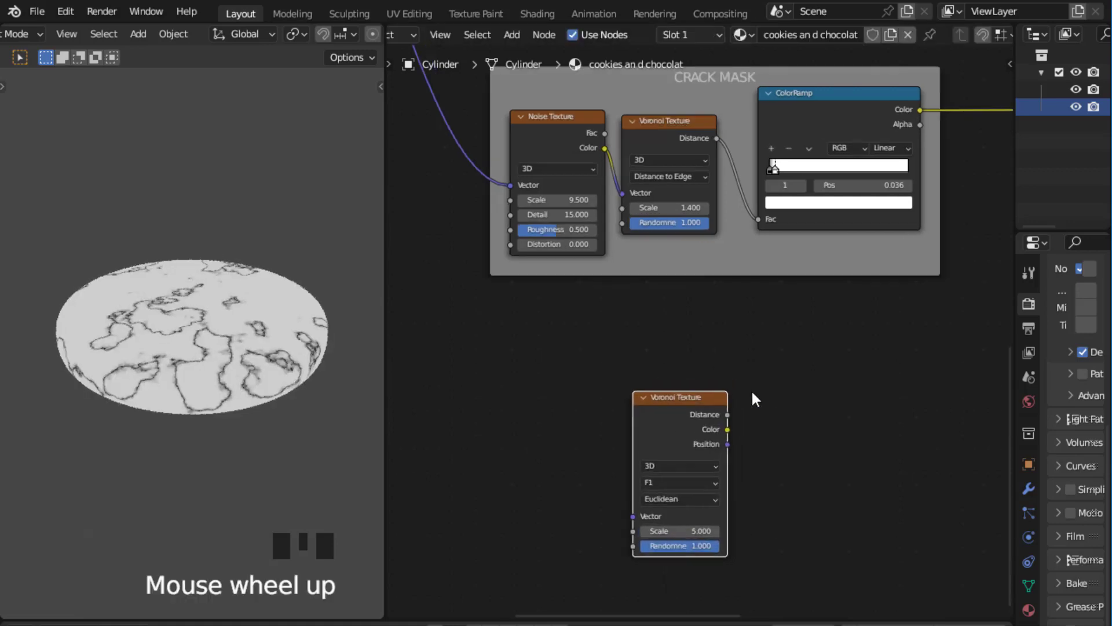
Step: Preview the new Voronoi Texture's Distance output on the cookie
scroll(753, 395, "up", 4)
middle_click_drag(755, 397, 768, 370)
left_click_drag(753, 362, 764, 354)
left_click(764, 352, "ctrl+shift")
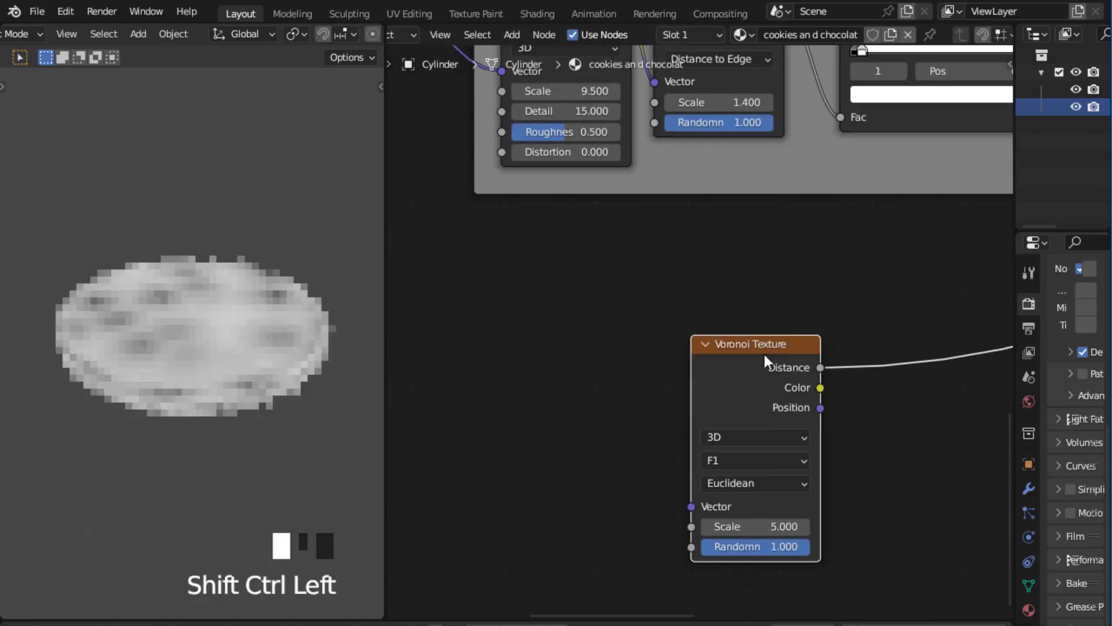
Step: Reposition the new Voronoi Texture, add a reroute on the Mapping link to CRACK MASK, and connect it to the Voronoi's Vector
scroll(643, 328, "down", 7)
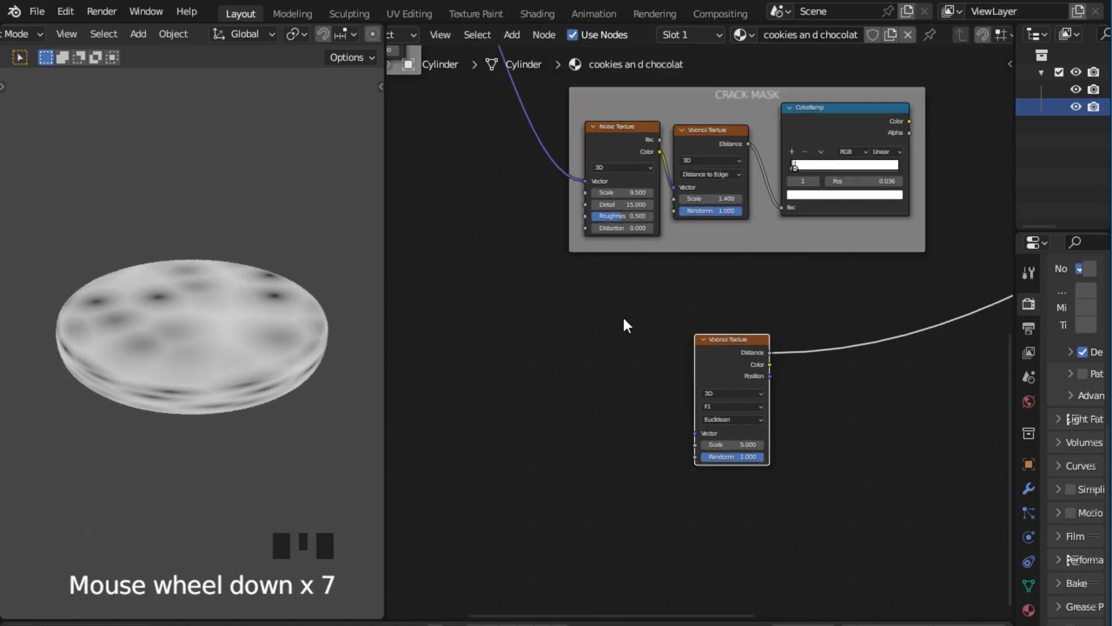
middle_click_drag(625, 322, 675, 386)
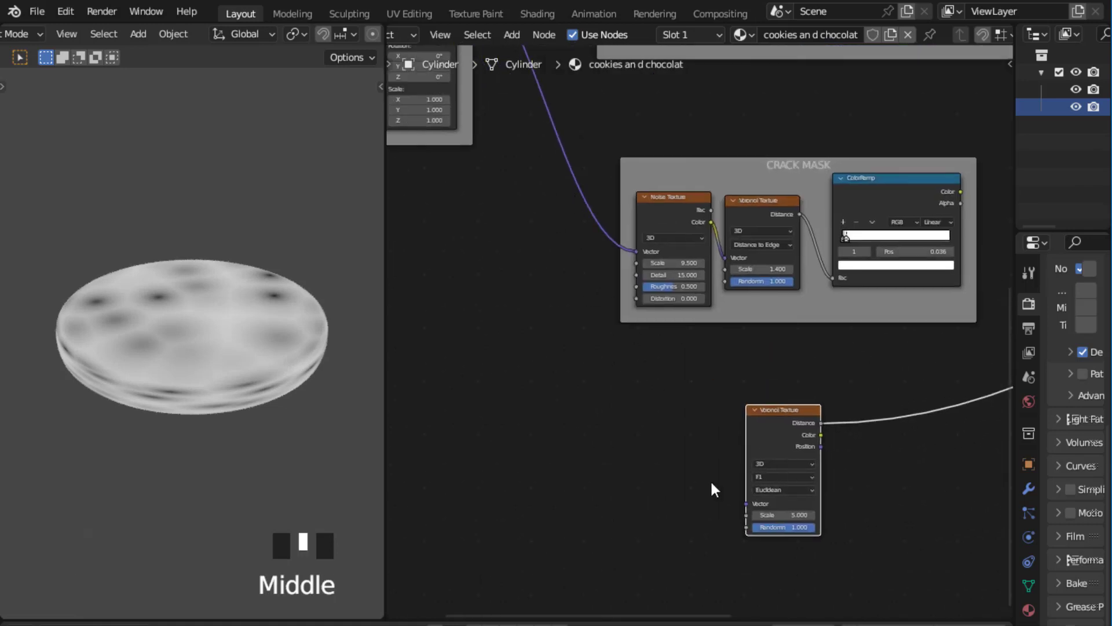
left_click_drag(781, 413, 620, 363)
scroll(519, 218, "up", 2)
middle_click_drag(519, 218, 573, 273)
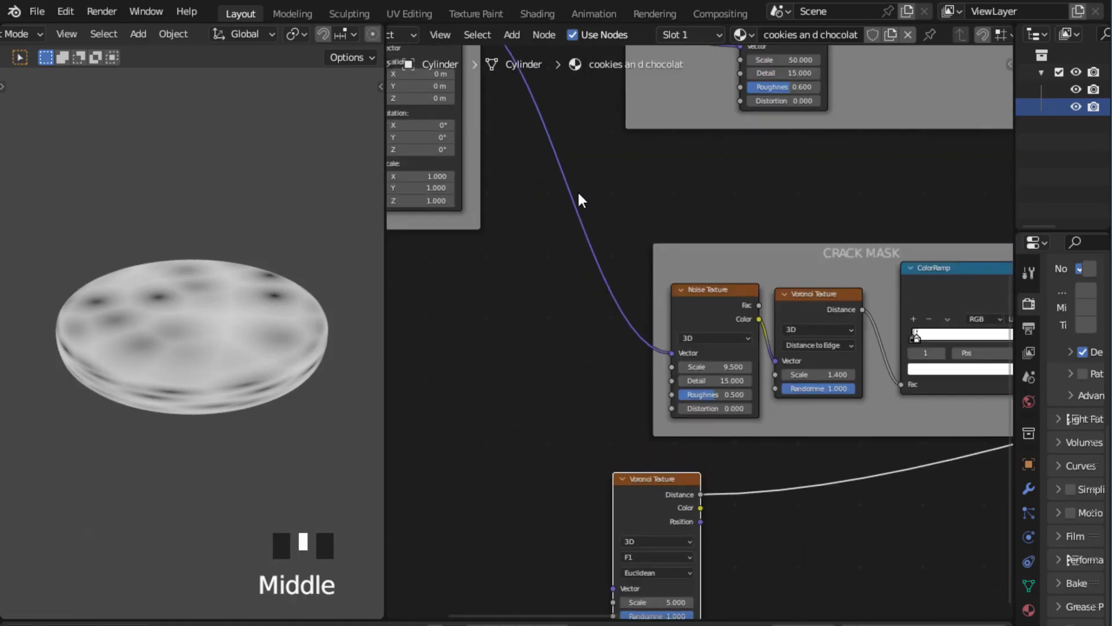
middle_click_drag(596, 219, 634, 214)
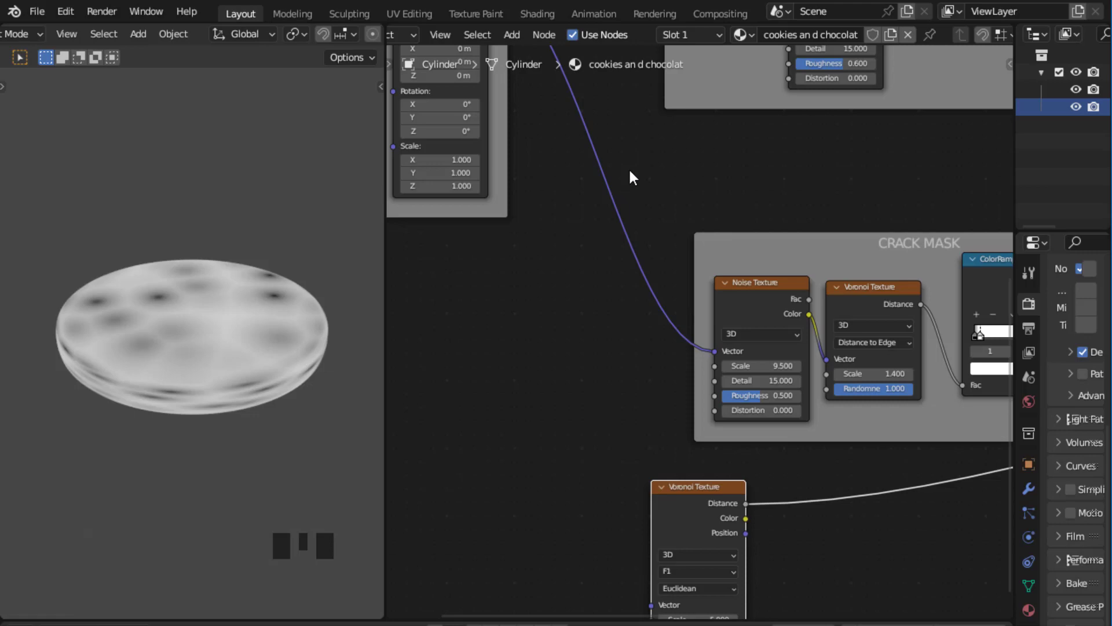
right_click_drag(628, 170, 588, 220, "shift")
left_click_drag(612, 191, 641, 532)
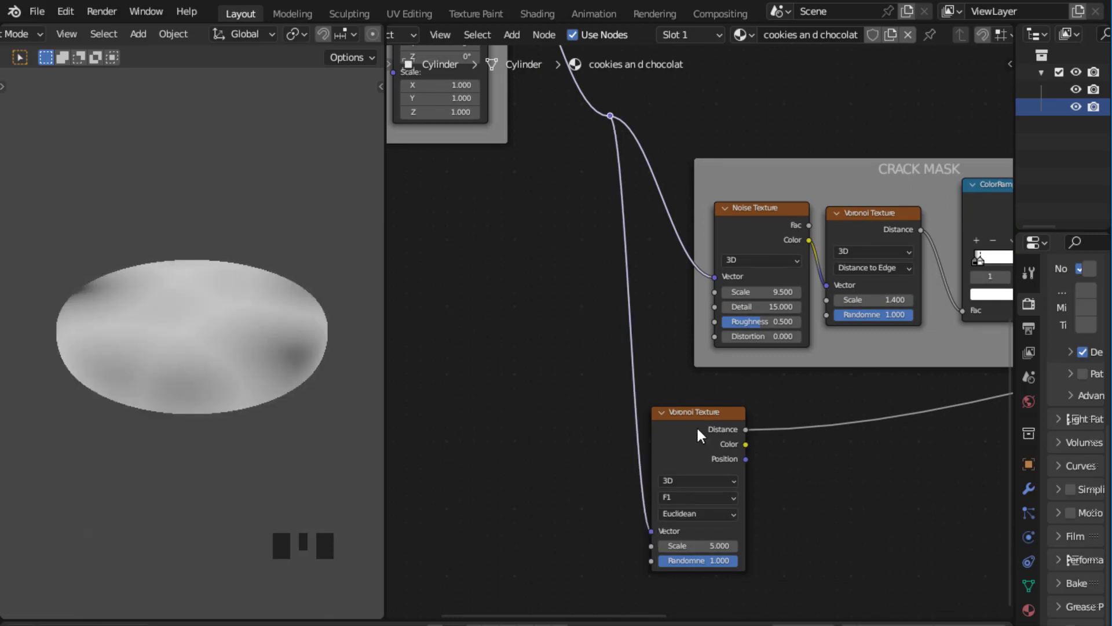
Step: Move the new Voronoi Texture further from the incoming vector link and set its dimensions to 2D
left_click_drag(700, 420, 838, 430)
scroll(696, 477, "up", 5)
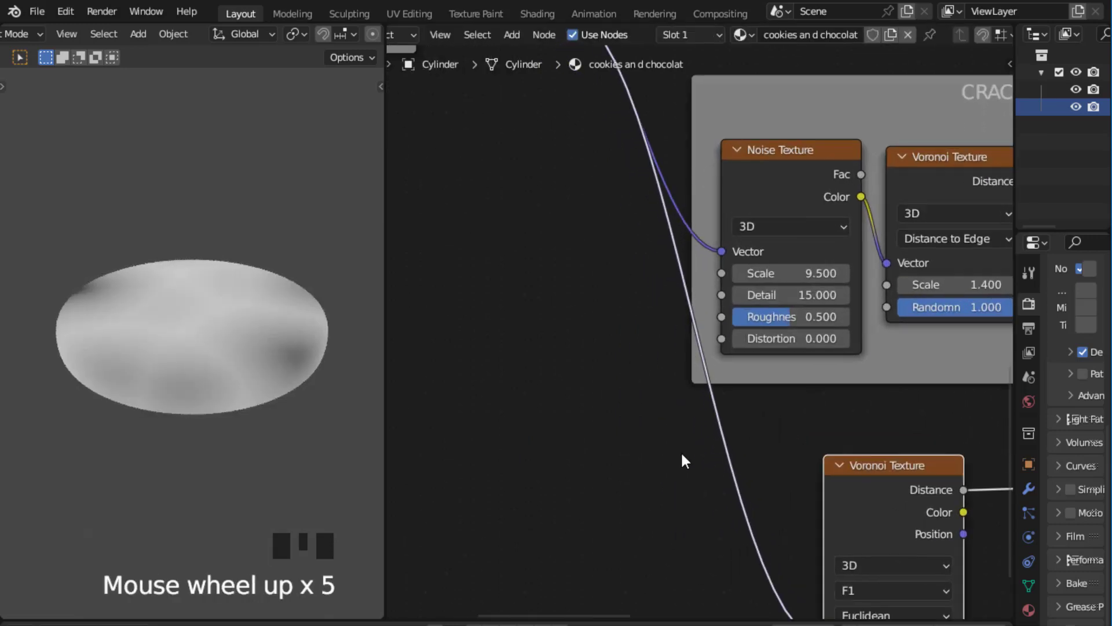
middle_click_drag(806, 432, 717, 389)
left_click_drag(790, 422, 846, 400)
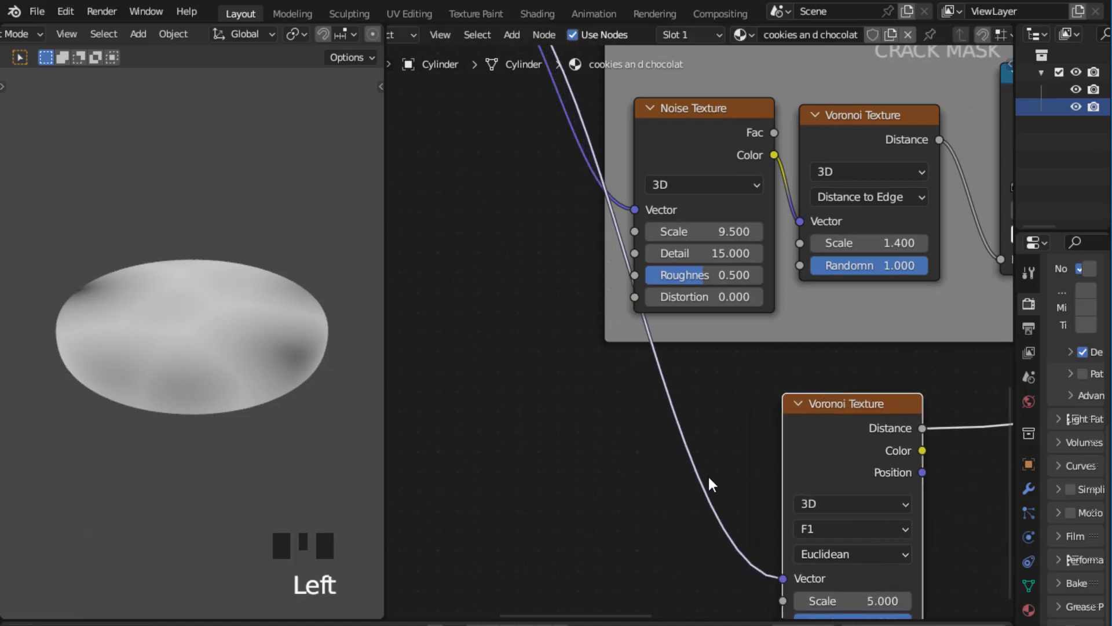
scroll(708, 474, "up", 2)
middle_click_drag(685, 442, 611, 312)
left_click(778, 402)
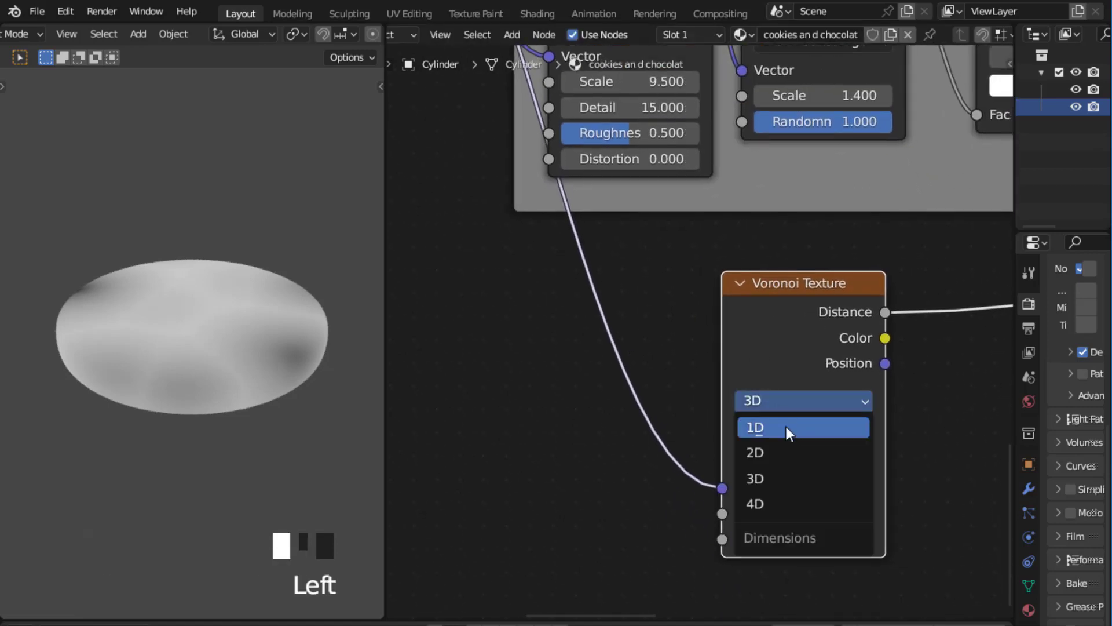
left_click(754, 451)
middle_click_drag(677, 381, 663, 342)
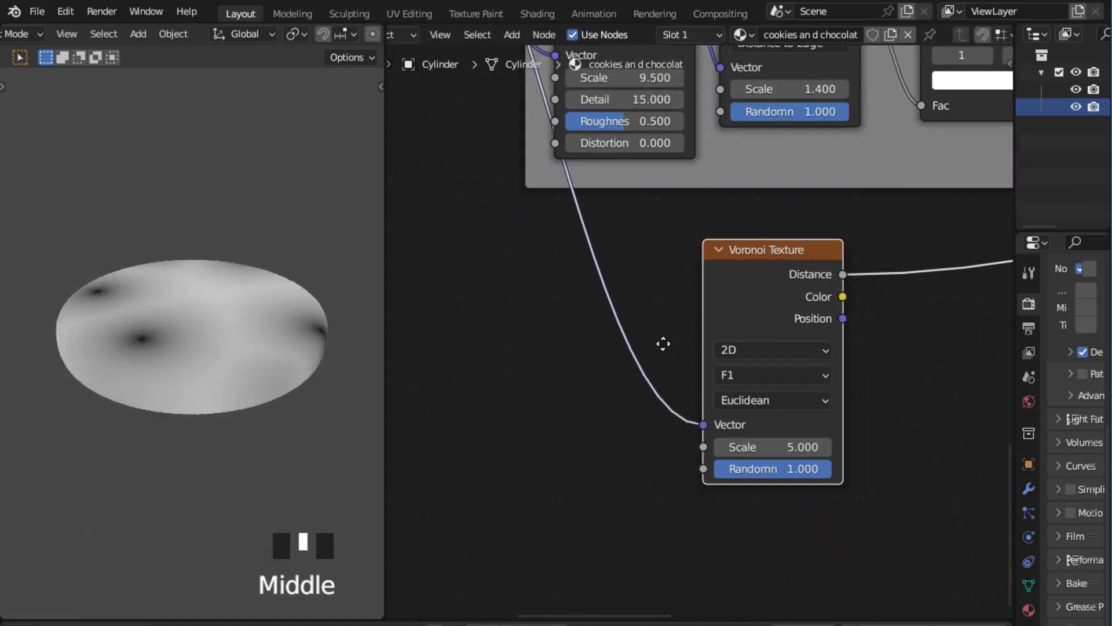
Step: Set the new 2D Voronoi Texture's Scale to 8.900
scroll(660, 451, "up", 2)
middle_click_drag(661, 455, 549, 388)
scroll(584, 481, "up", 3)
left_click(767, 402)
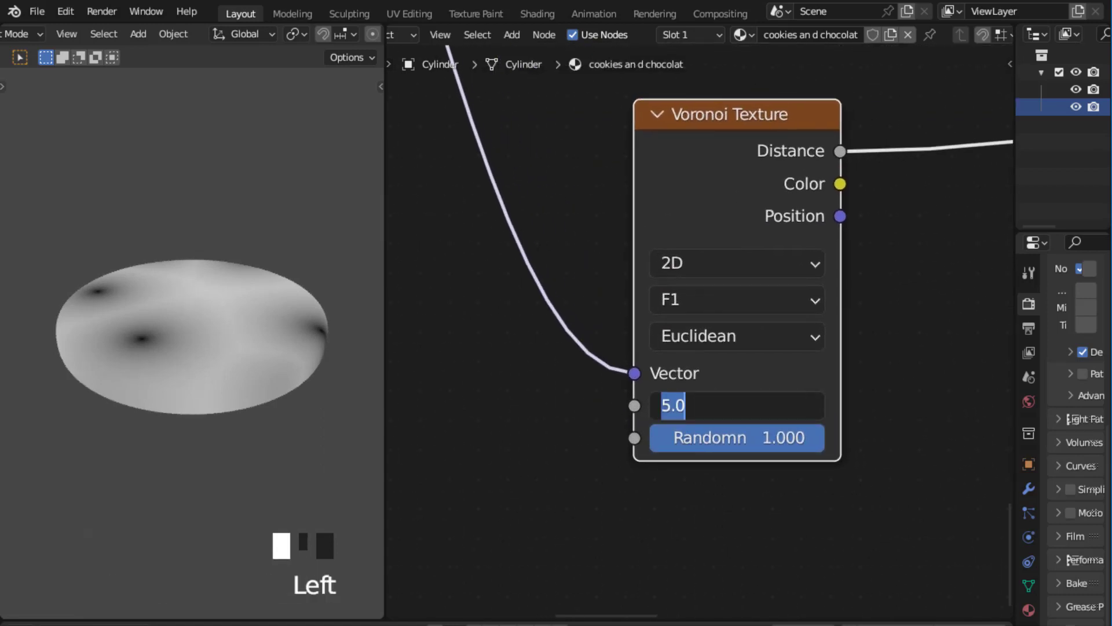
type("17")
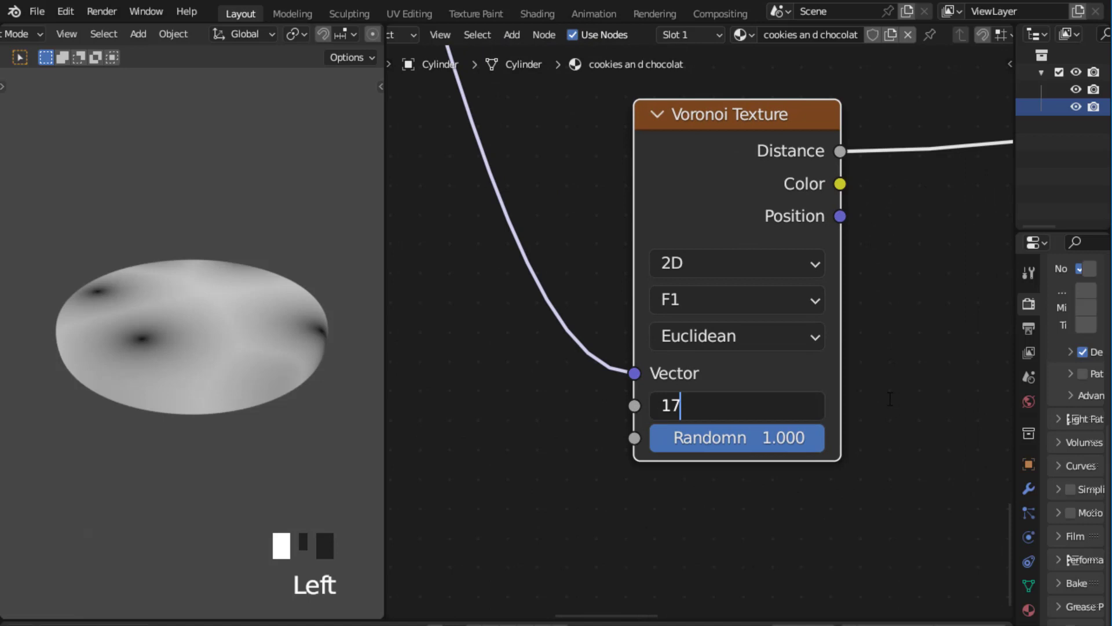
key("Return")
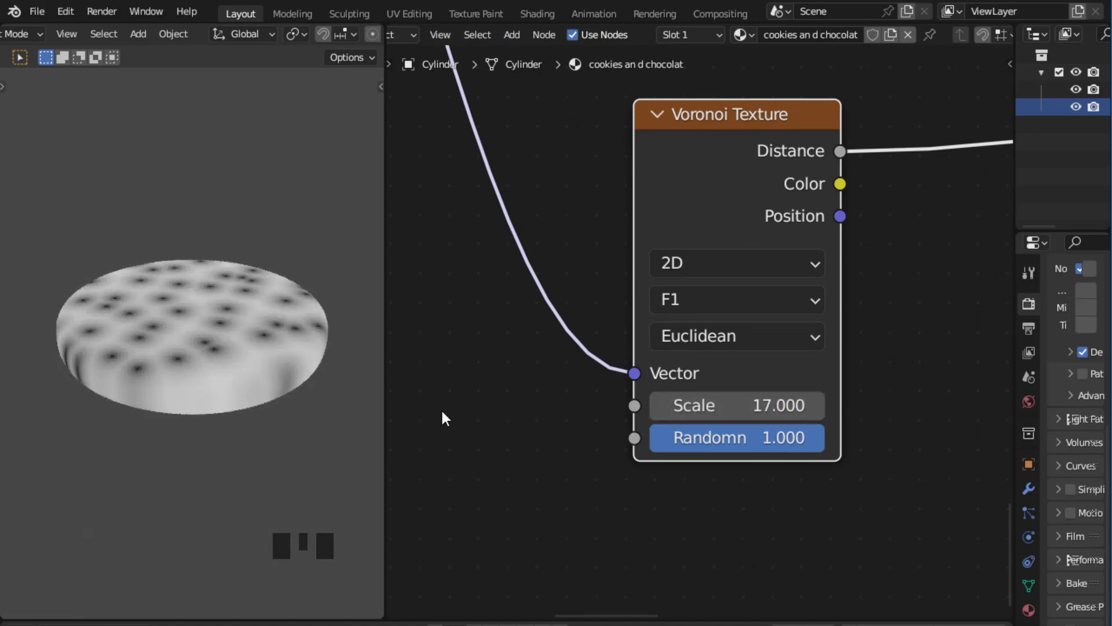
left_click_drag(742, 406, 491, 406)
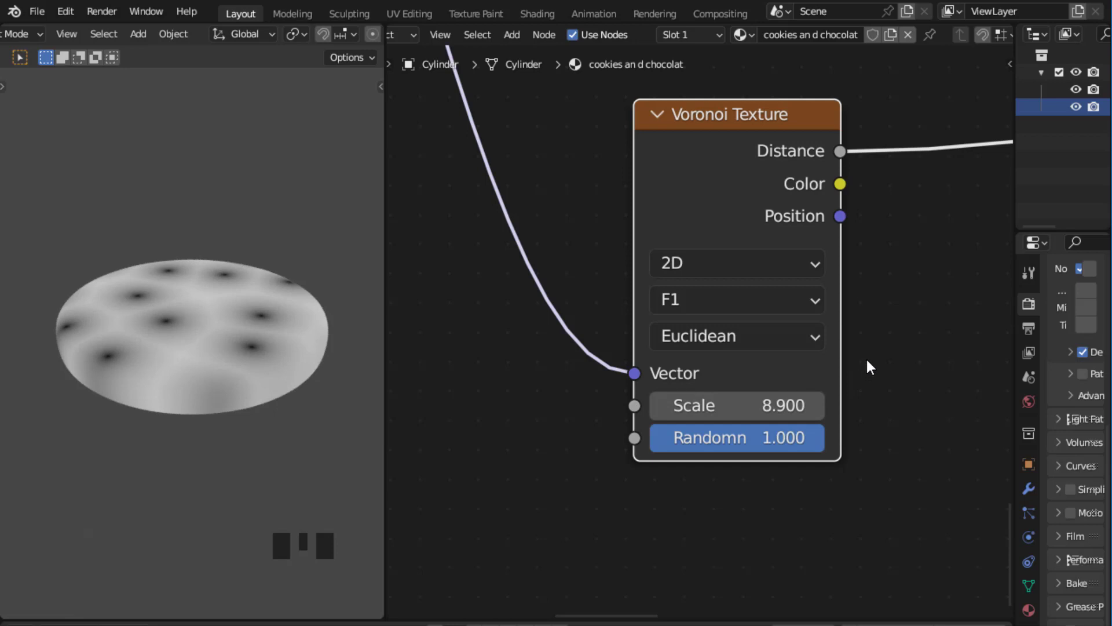
Step: Move the Voronoi Texture node further down from the CRACK MASK frame
scroll(857, 357, "down", 10)
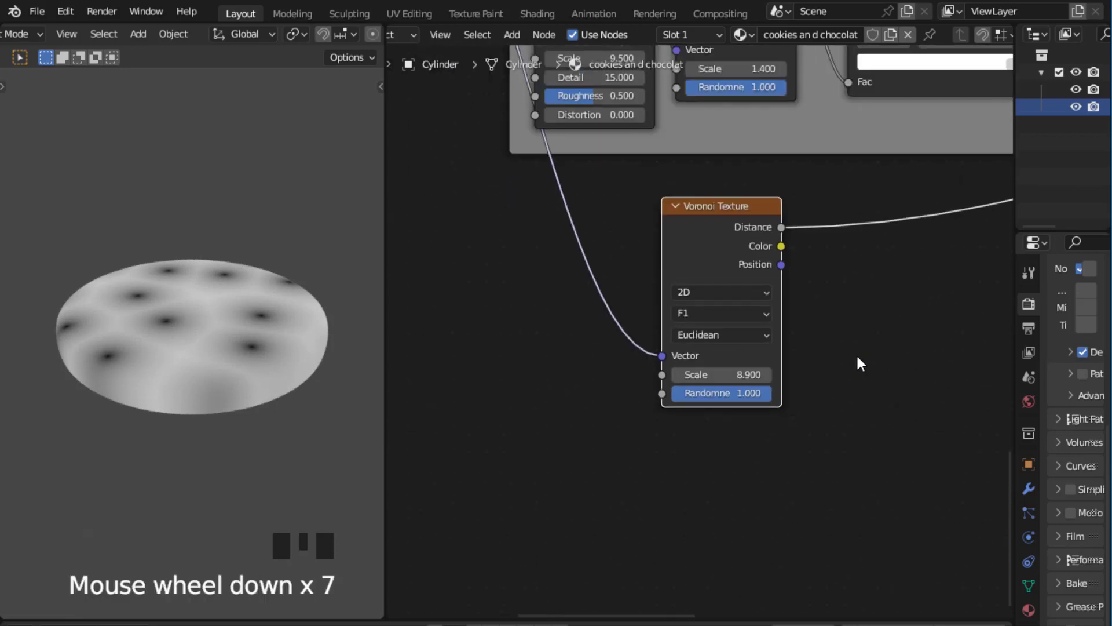
middle_click_drag(854, 357, 831, 431)
left_click_drag(695, 307, 713, 386)
scroll(821, 411, "up", 2)
middle_click_drag(822, 411, 661, 321)
Step: Add a ColorRamp node on the link leaving the new Voronoi Texture's Distance output
left_click(773, 290)
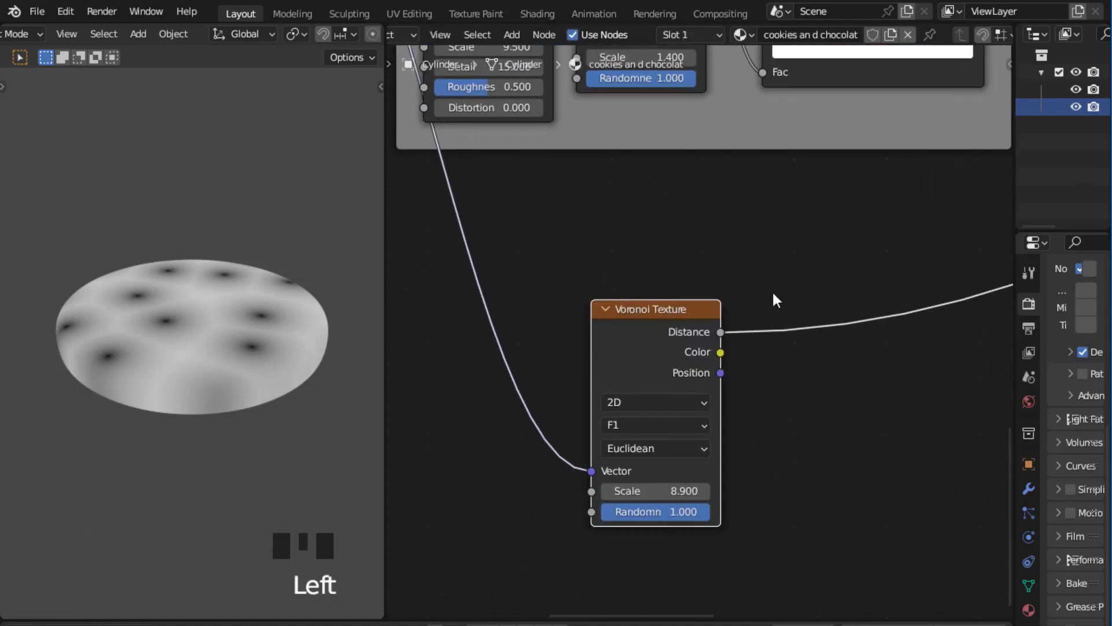
left_click(825, 276)
key("shift+a")
mouse_move(825, 276)
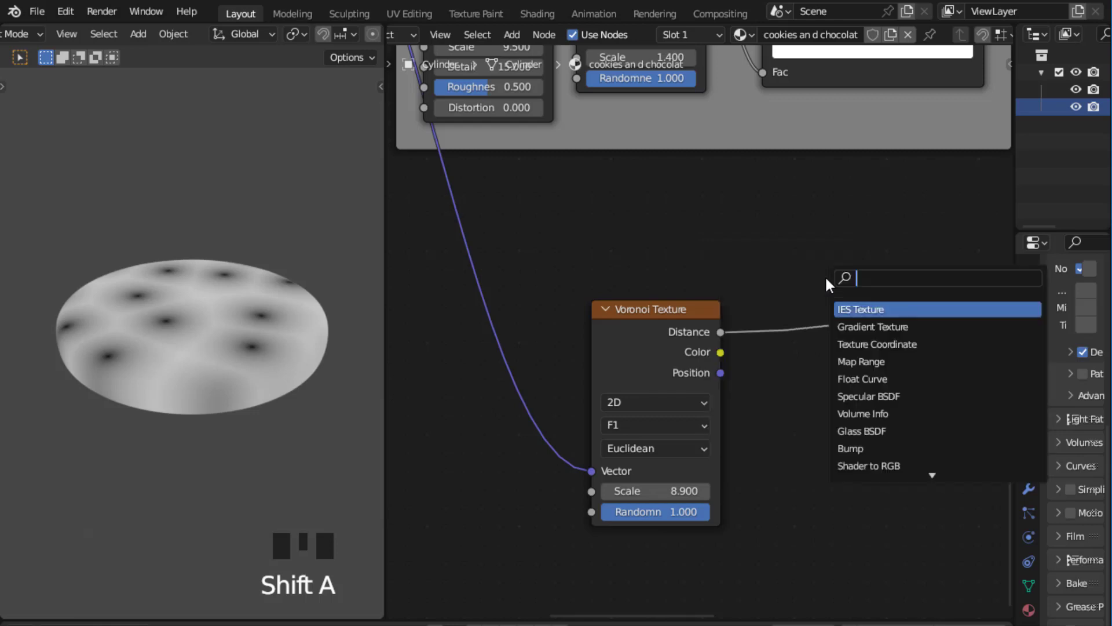
type("COLOR")
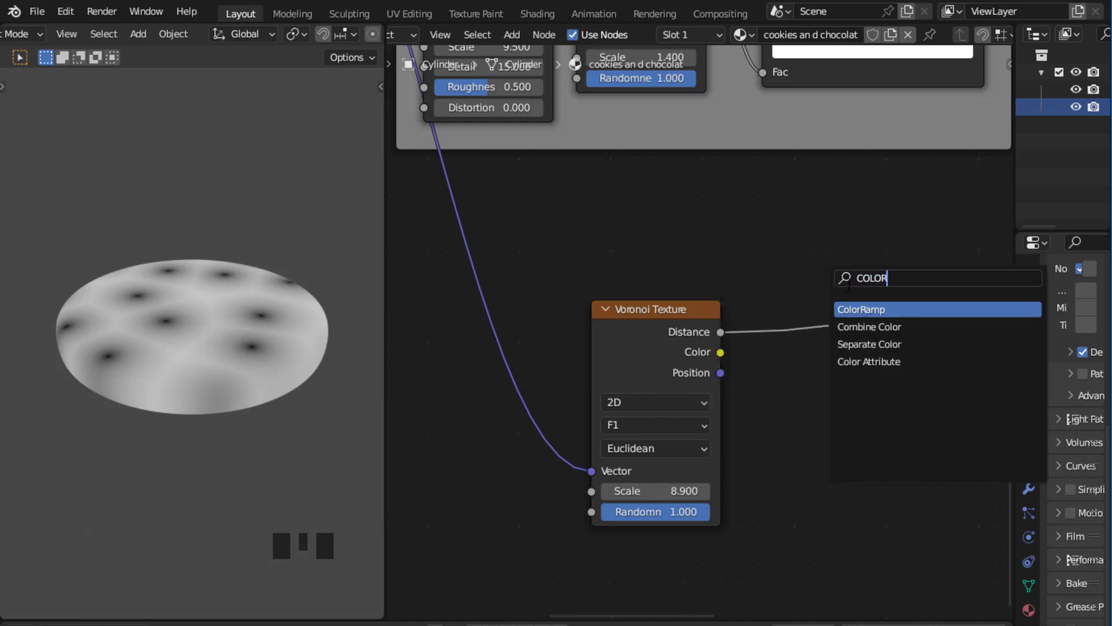
left_click(862, 309)
left_click(819, 316)
Step: Reverse the new ColorRamp so white sits near the start and the black stop is at position 0.123, isolating small dots on the cookie
scroll(808, 218, "up", 2)
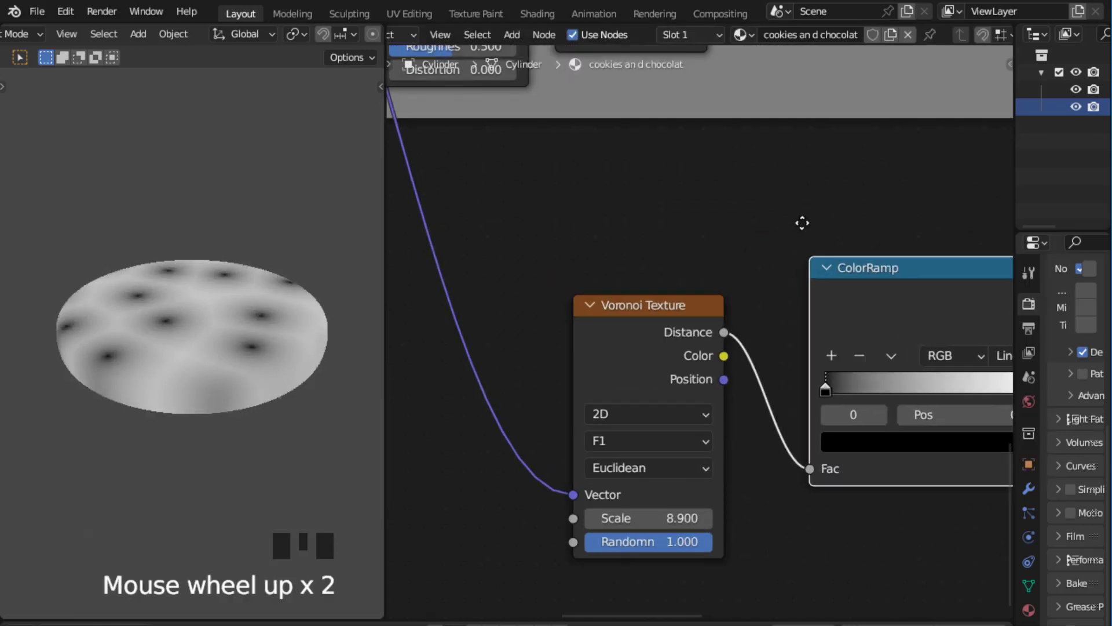
middle_click_drag(801, 221, 729, 230)
left_click_drag(905, 381, 755, 381)
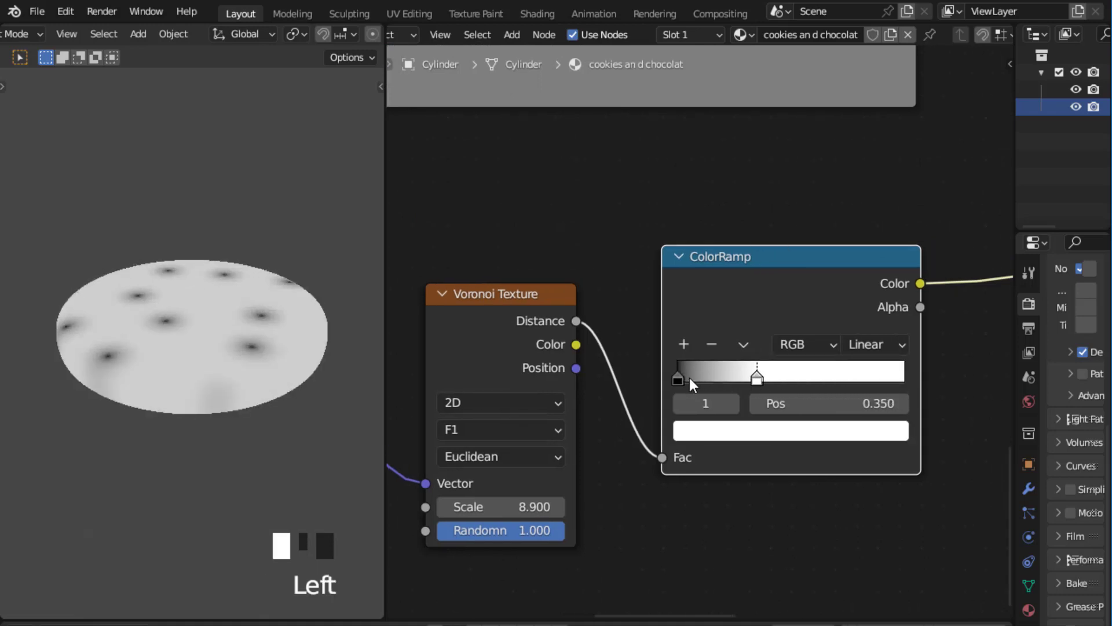
mouse_move(678, 380)
left_mouse_down()
mouse_move(796, 378)
mouse_move(676, 380)
left_mouse_up()
left_click_drag(791, 378, 698, 387)
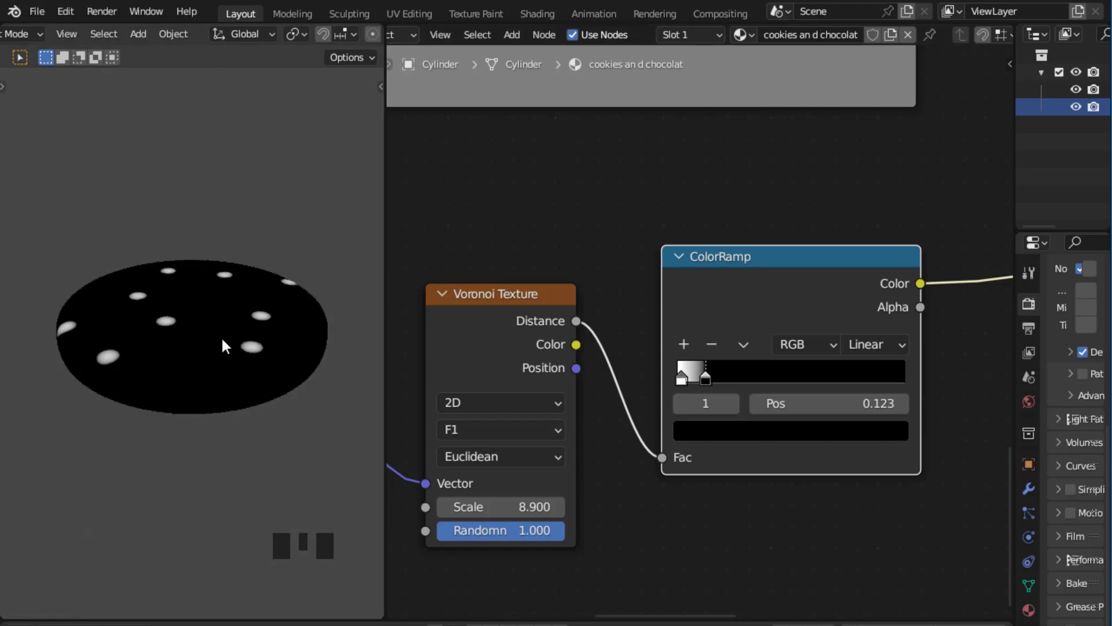
mouse_move(224, 346)
middle_mouse_down()
mouse_move(241, 343)
mouse_move(218, 349)
middle_mouse_up()
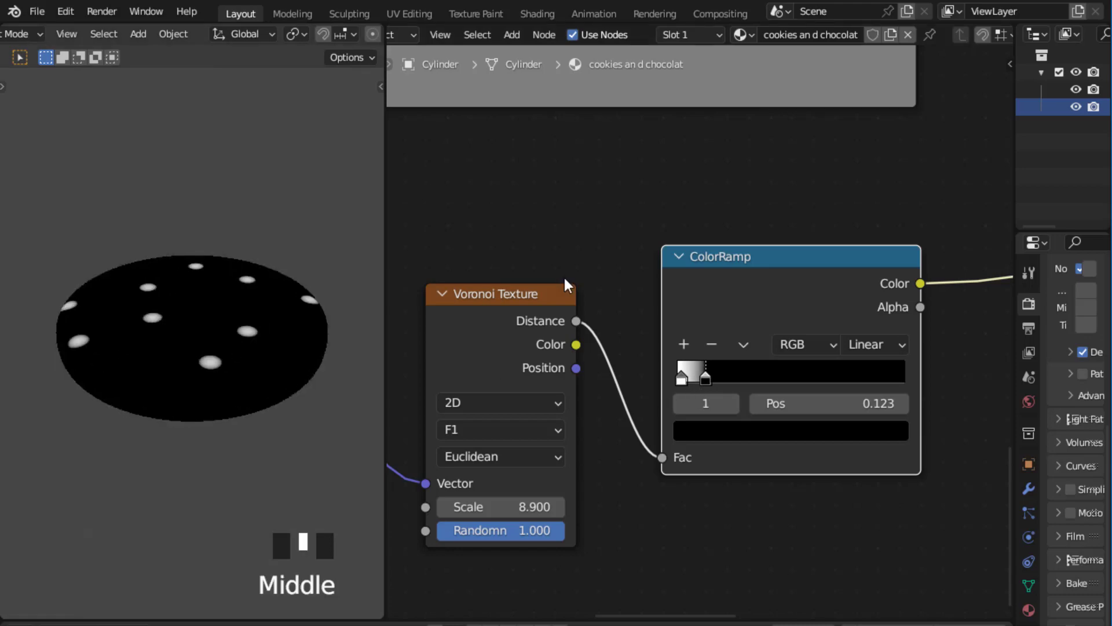
Step: Move the new ColorRamp and its Voronoi Texture close together side by side
scroll(703, 249, "down", 3)
left_click_drag(724, 318, 683, 347)
left_click_drag(540, 310, 551, 309)
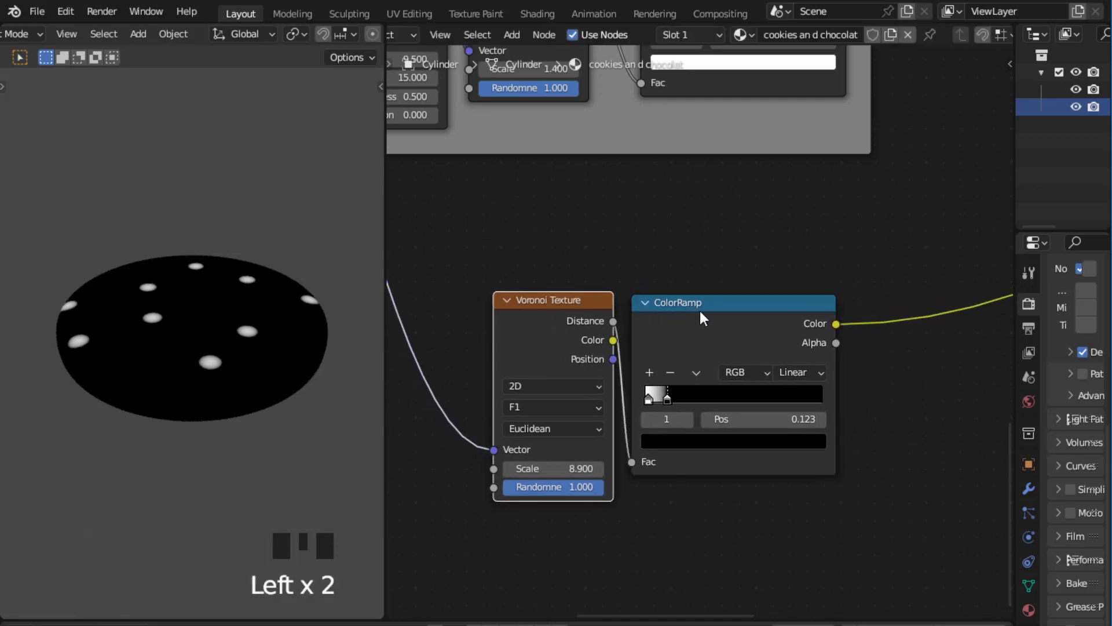
left_click(699, 313)
scroll(550, 254, "down", 3)
Step: Join the new Voronoi Texture and ColorRamp in a frame labelled CHOCOLATE POINT MASK
left_click_drag(493, 253, 790, 462)
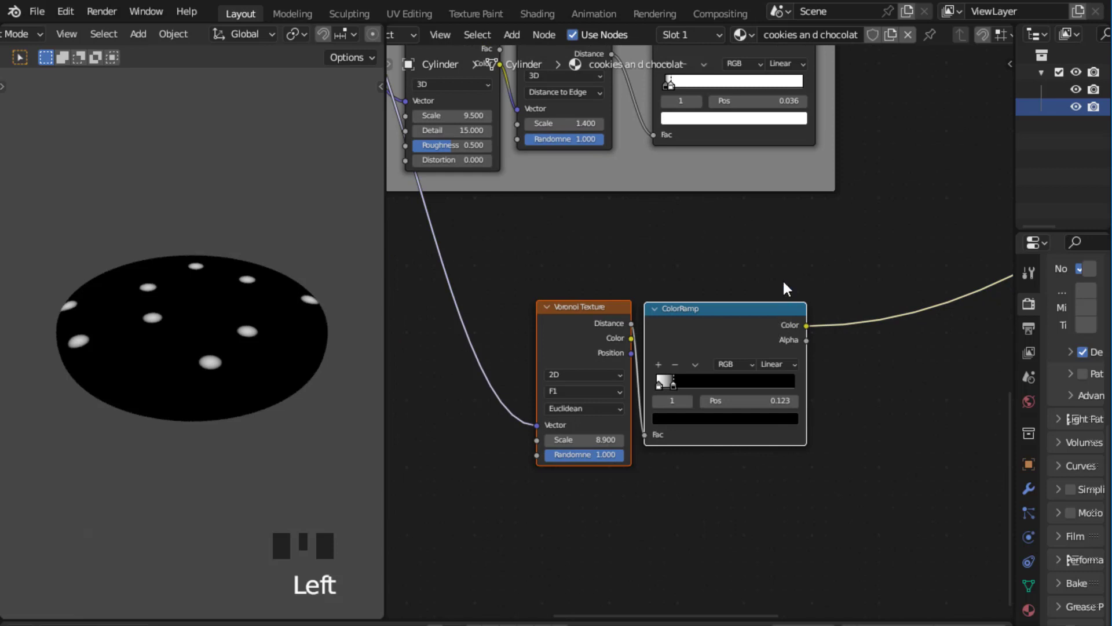
key("ctrl+j")
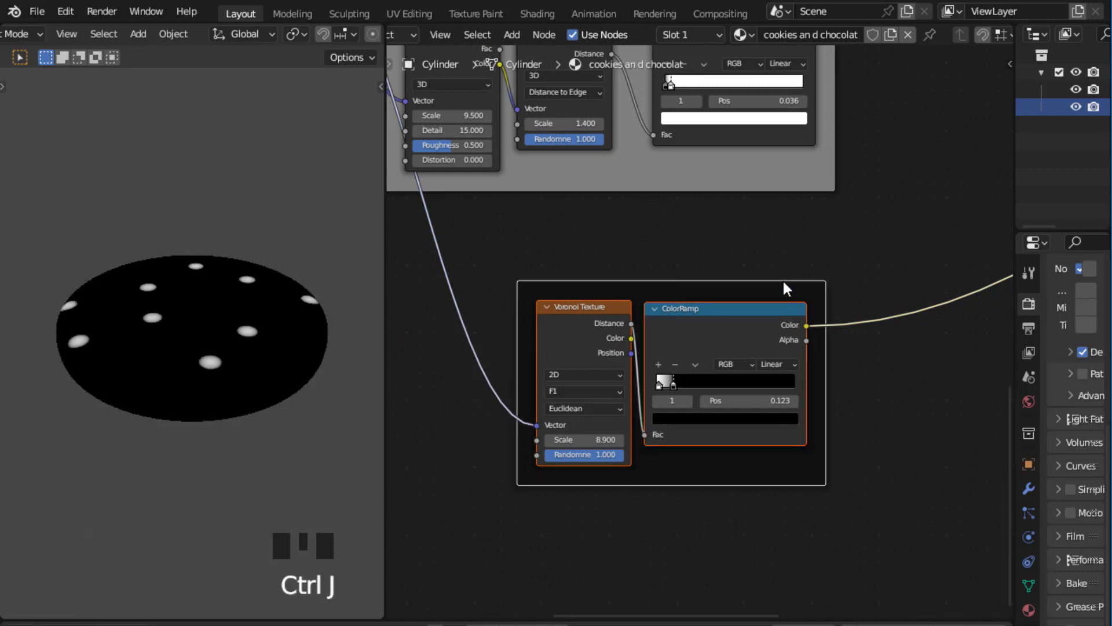
key("F2")
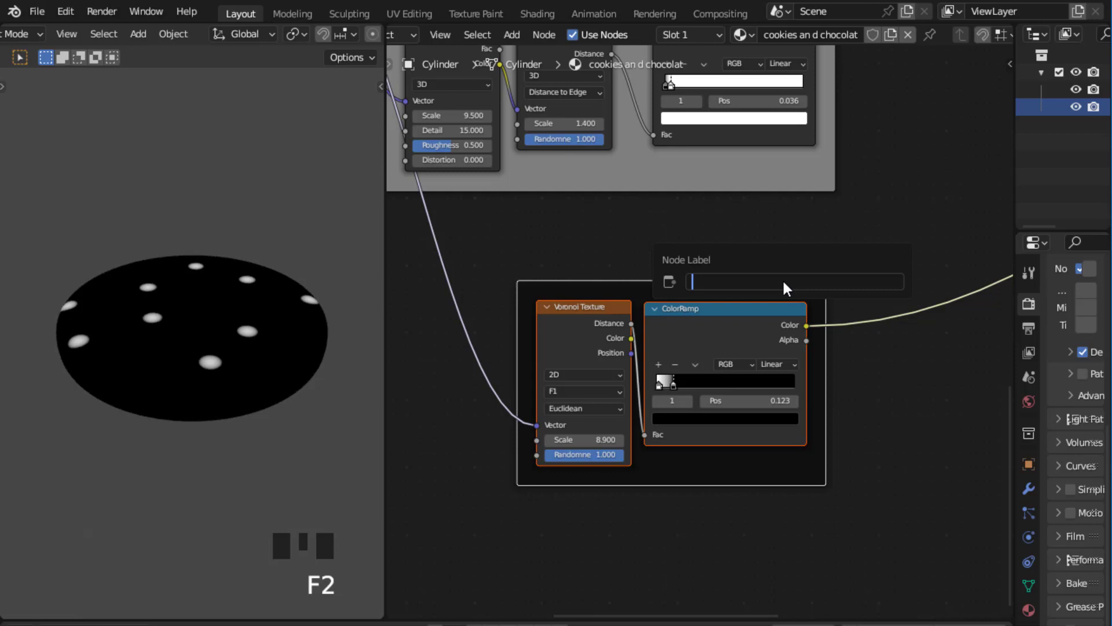
type("CHOCOLATE POINT MASK")
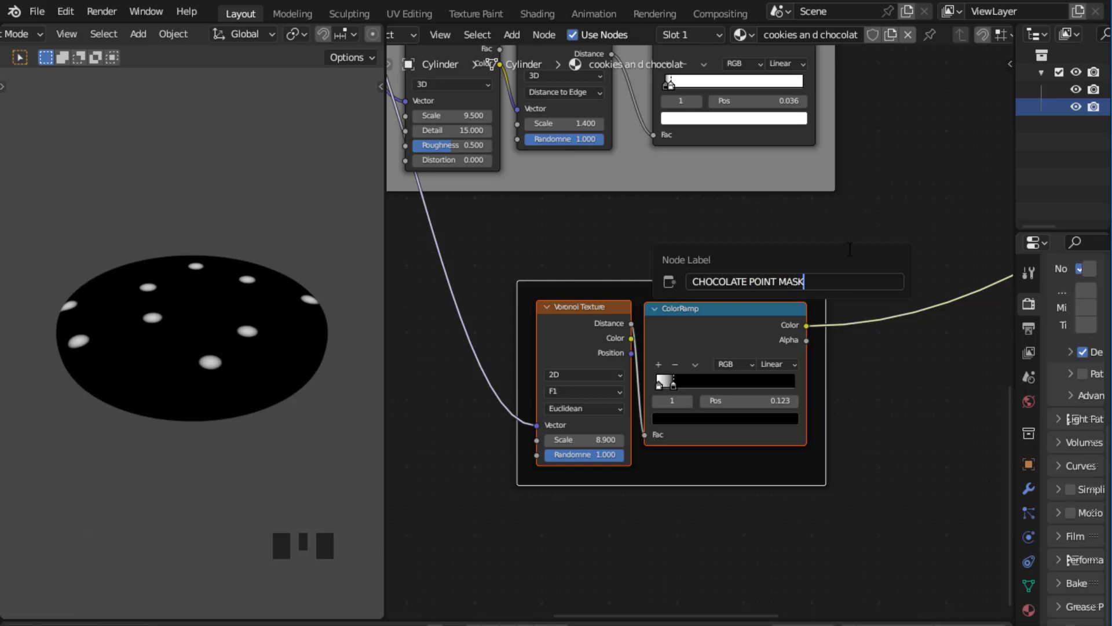
type("N")
key("BackSpace")
key("Return")
Step: Enable the custom color on the CHOCOLATE POINT MASK frame
scroll(834, 220, "down", 2)
middle_click_drag(857, 241, 827, 249)
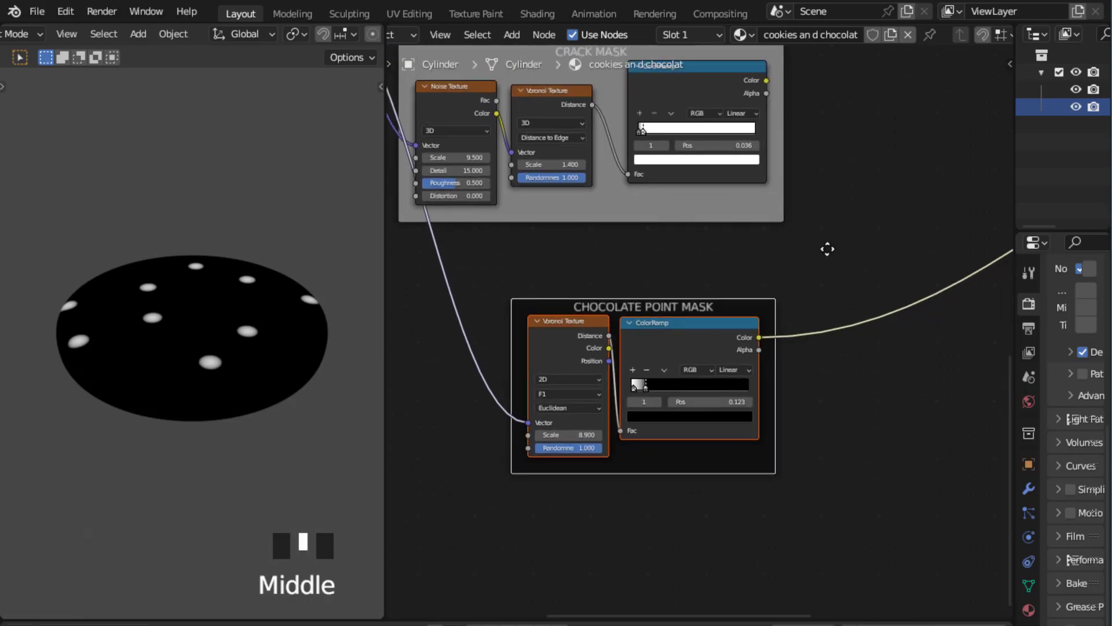
key("n")
left_click(866, 132)
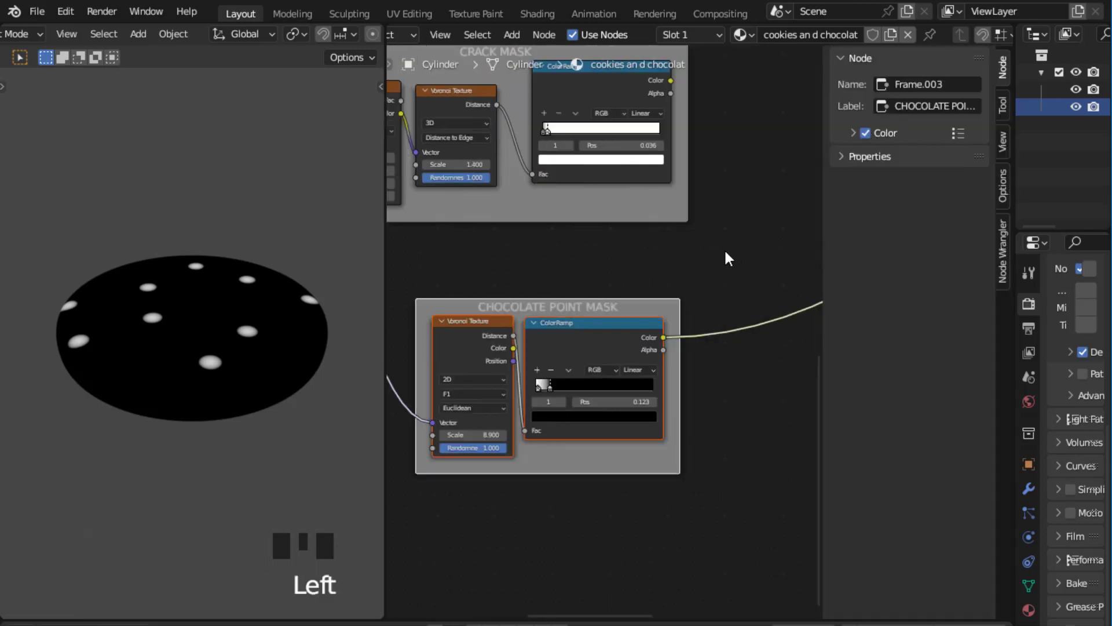
left_click(687, 271)
key("n")
Step: Shift the CHOCOLATE POINT MASK frame to line up beneath CRACK MASK and save the file
scroll(742, 255, "down", 8)
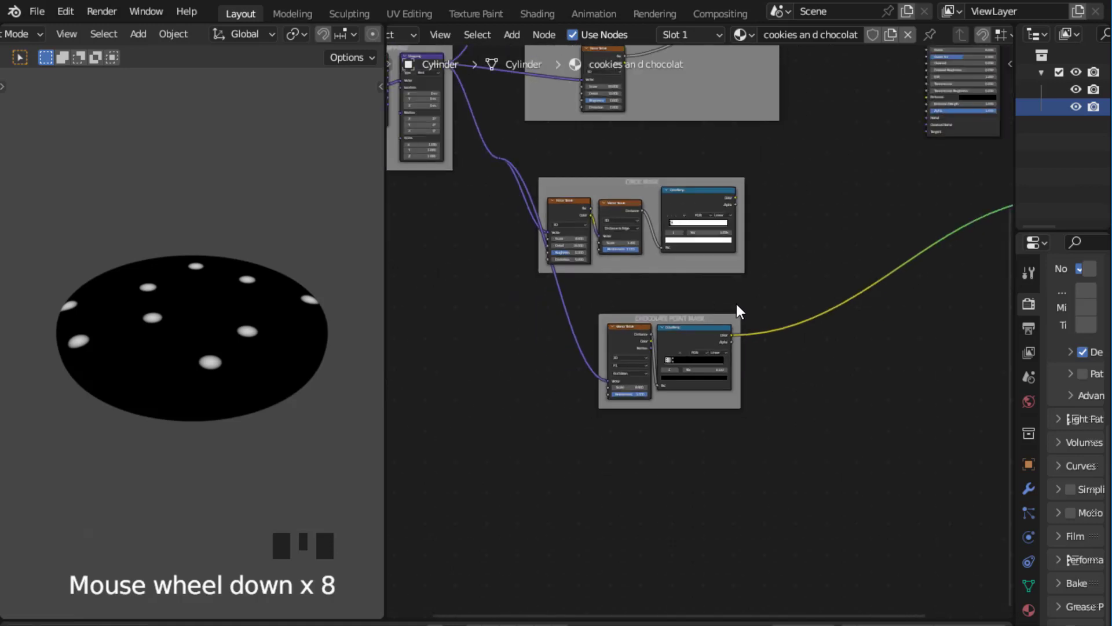
left_click_drag(716, 316, 684, 316)
scroll(758, 279, "down", 6)
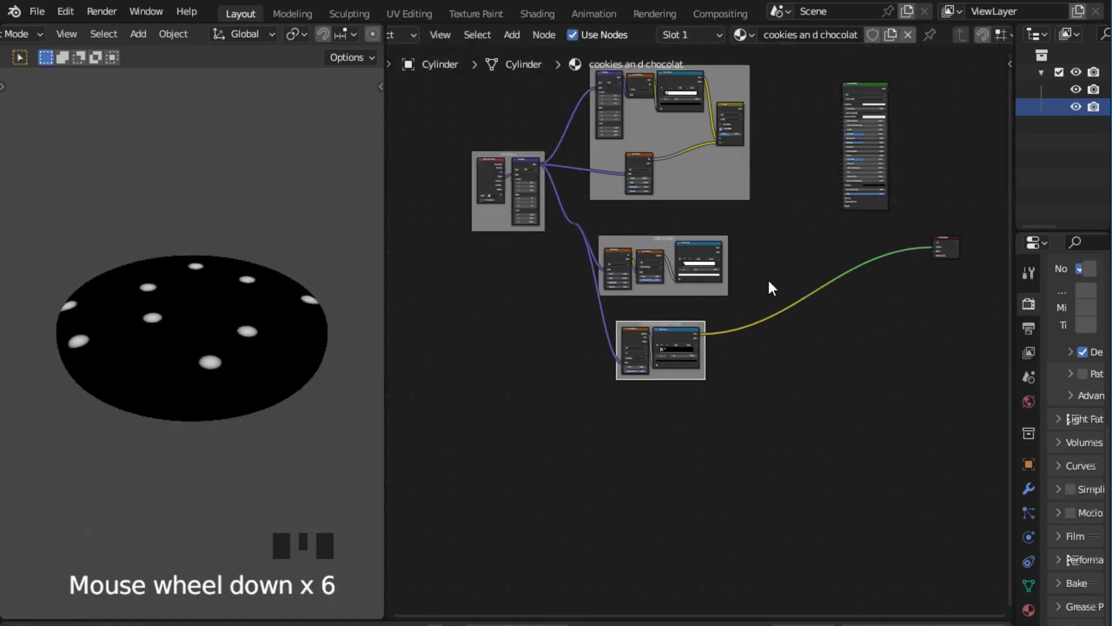
middle_click_drag(767, 276, 749, 331)
scroll(756, 332, "up", 7)
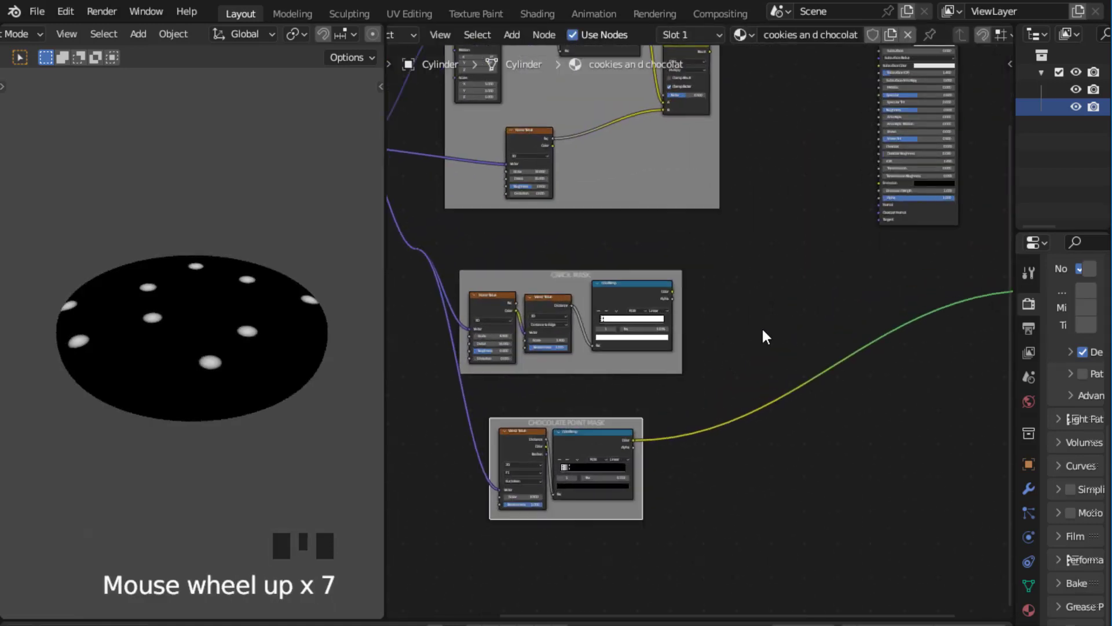
key("ctrl+s")
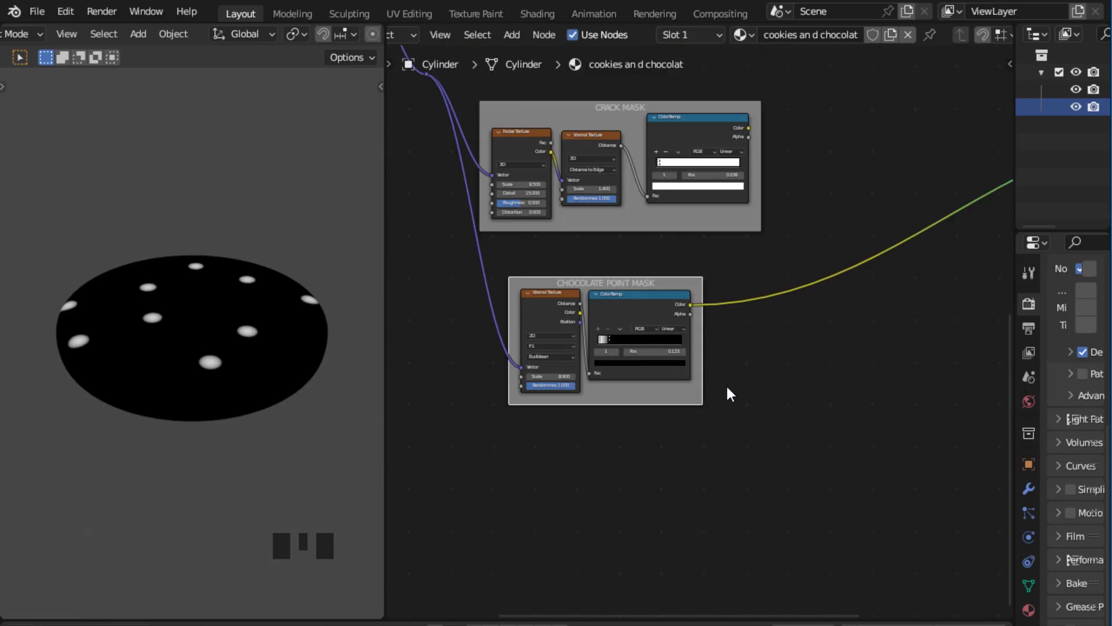
Step: Add a Noise Texture node in the empty area below the CHOCOLATE POINT MASK frame
scroll(690, 473, "down", 2)
middle_click_drag(690, 473, 733, 407)
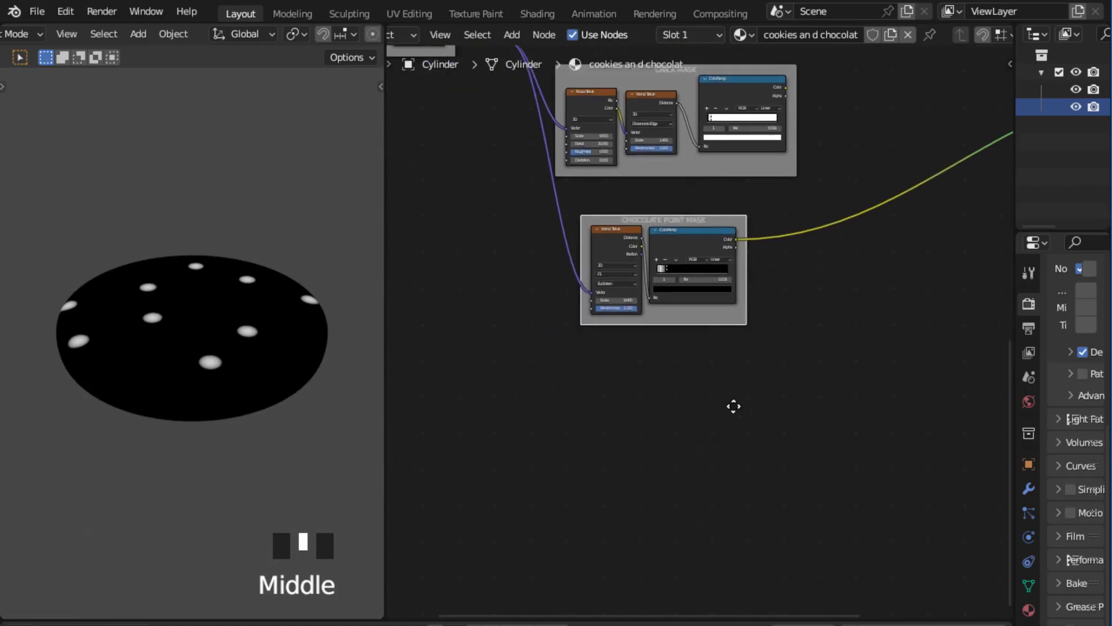
middle_click_drag(680, 453, 685, 420)
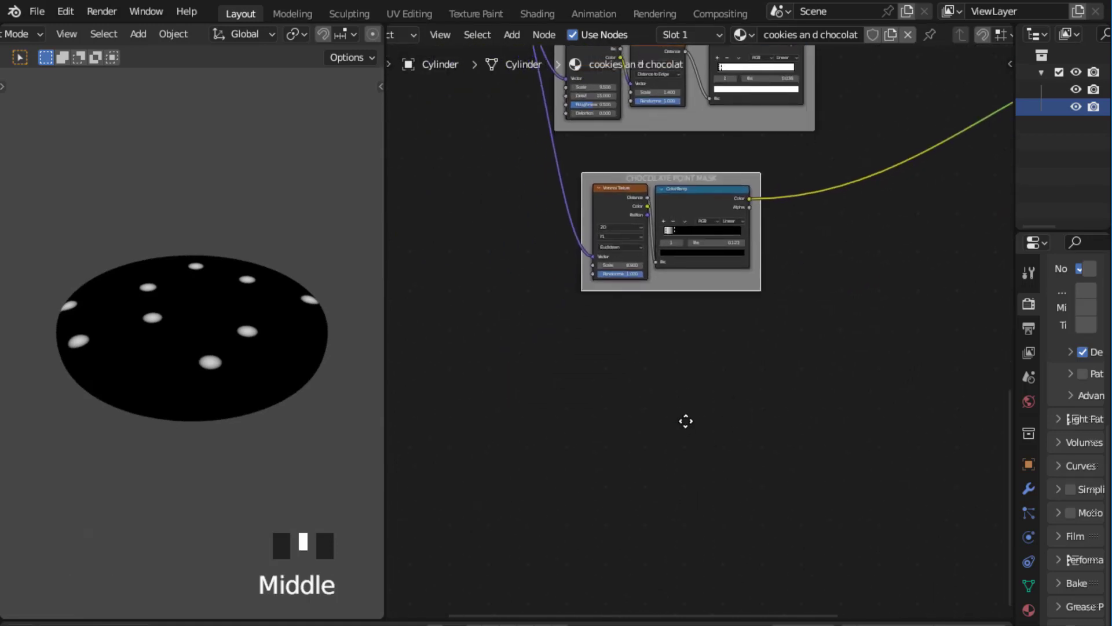
scroll(672, 406, "up", 3)
middle_click_drag(671, 359, 672, 396)
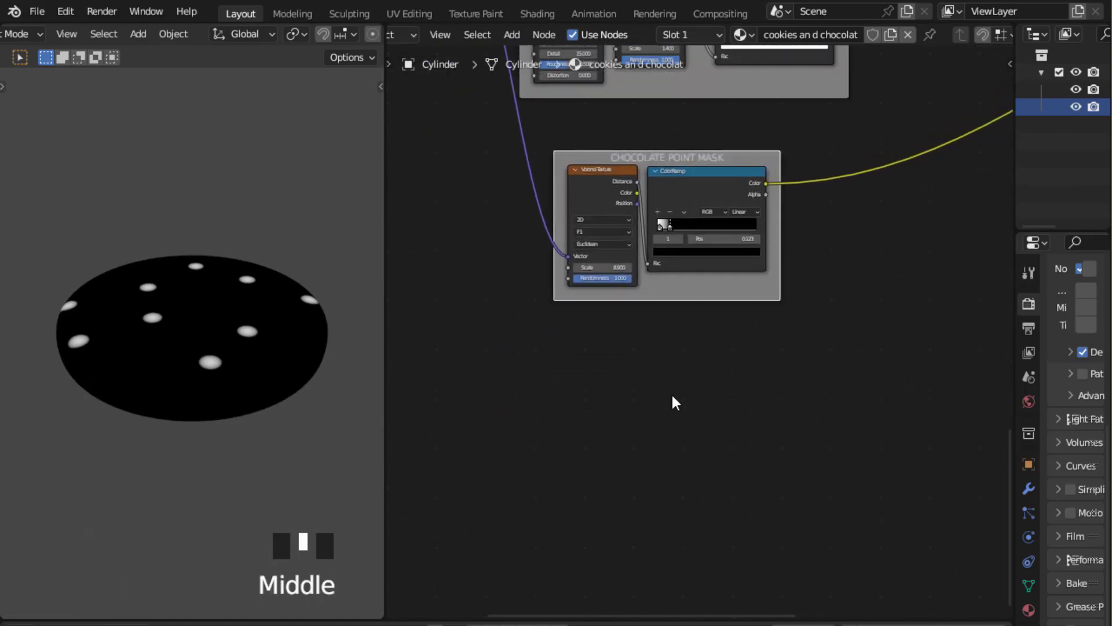
scroll(669, 398, "up", 2)
left_click(661, 383)
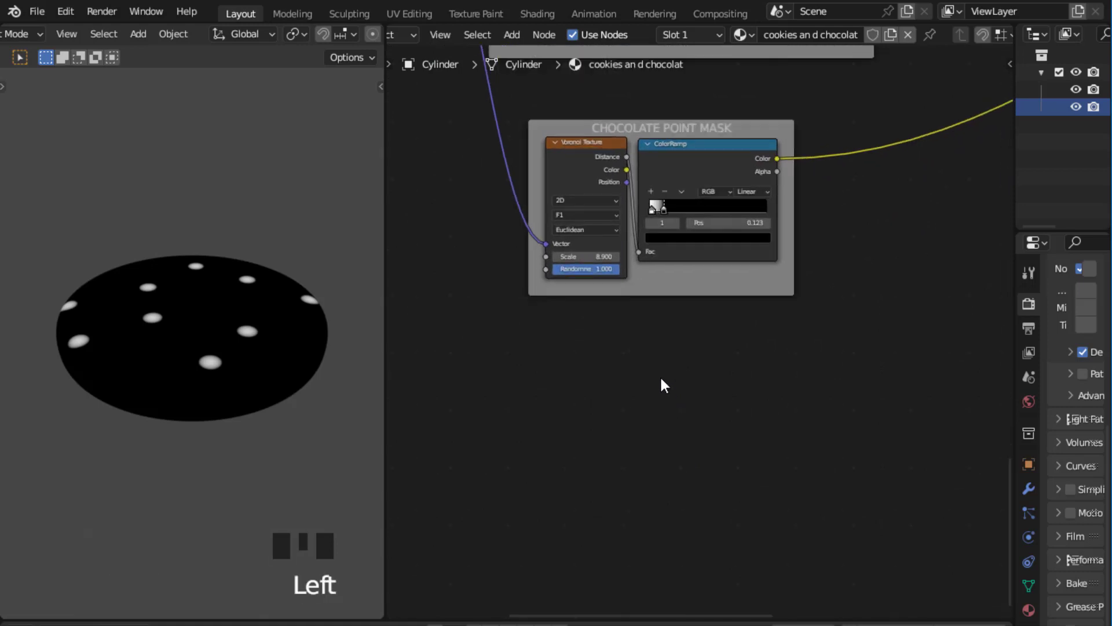
key("shift+a")
left_click(662, 378)
type("NO")
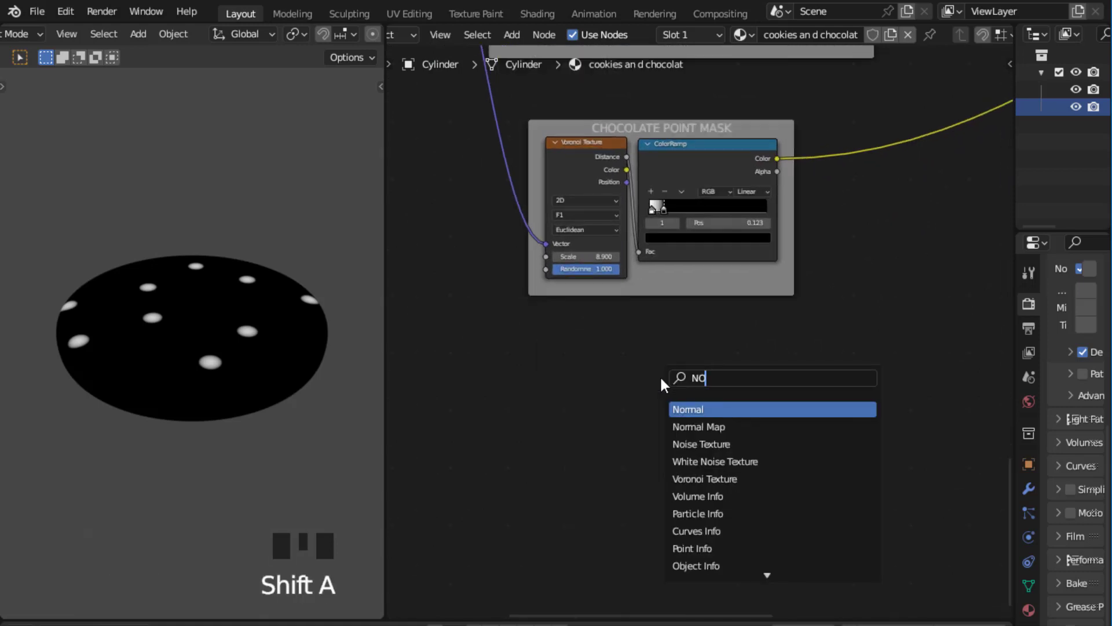
type("ISE")
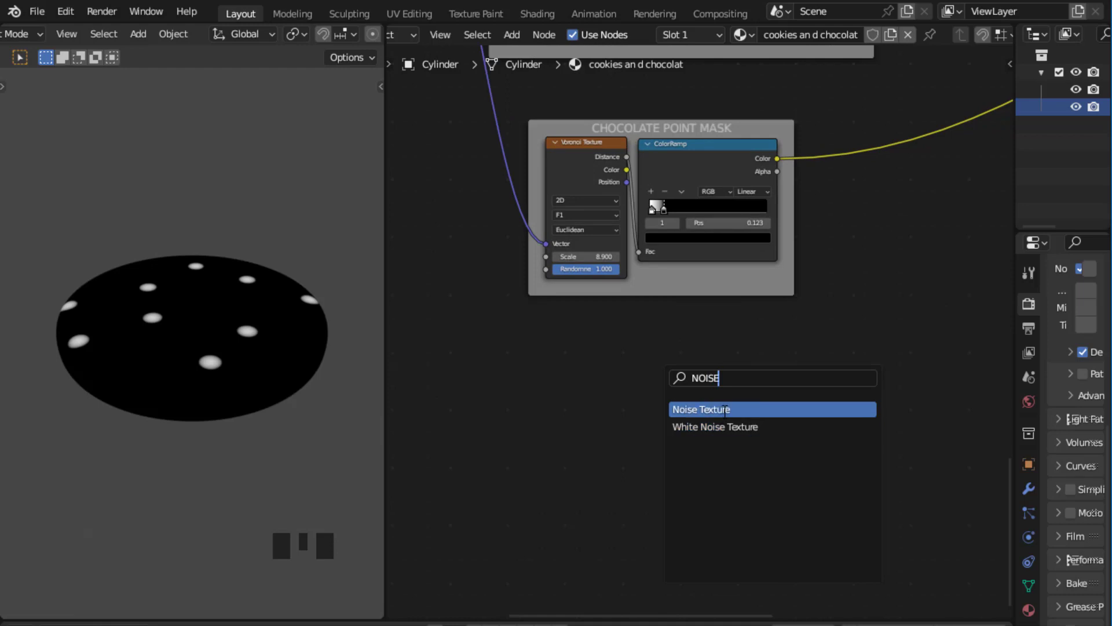
left_click(695, 409)
left_click(666, 408)
Step: Duplicate the new Noise Texture and stack the two copies vertically below the CHOCOLATE POINT MASK frame
scroll(667, 409, "up", 4)
middle_click_drag(666, 409, 692, 355)
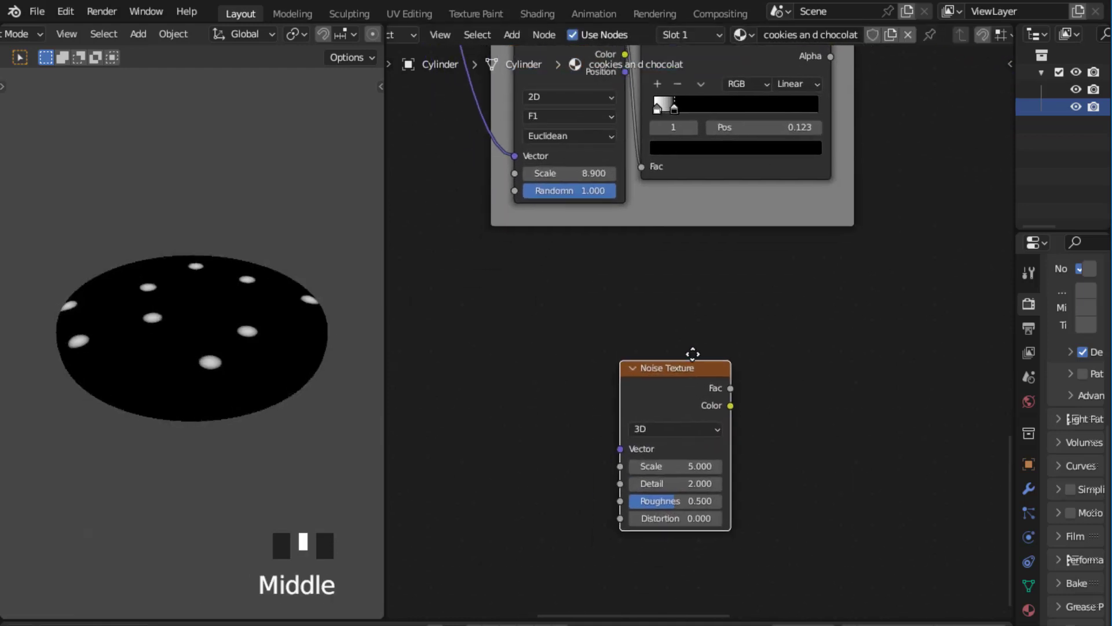
left_click(688, 371)
key("shift+d")
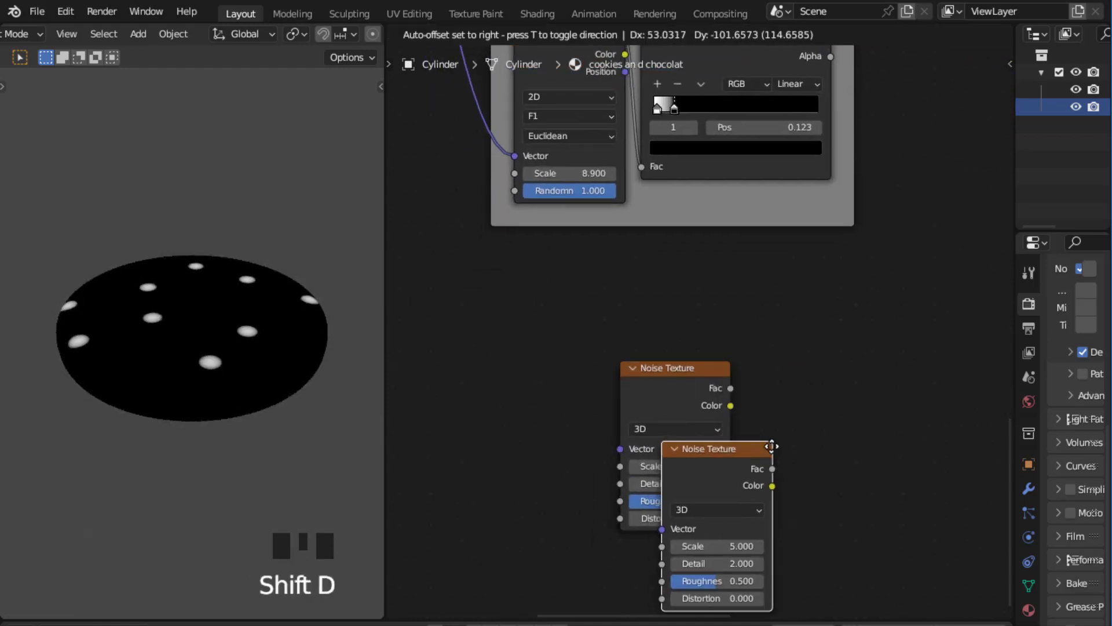
left_click(802, 412)
left_click_drag(685, 371, 705, 328)
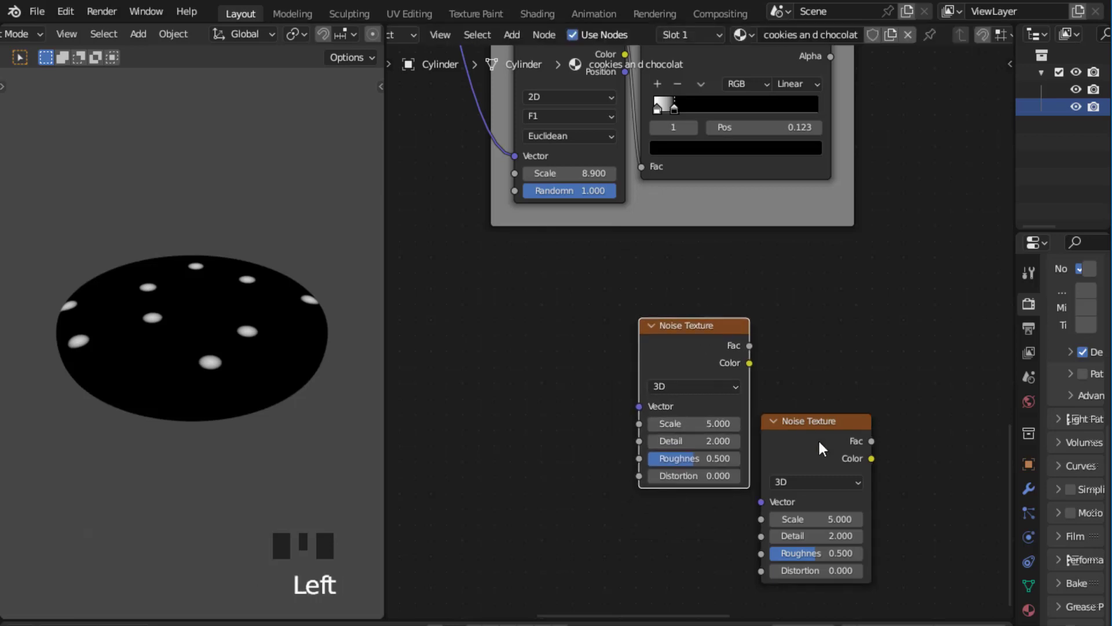
left_click_drag(811, 422, 692, 496)
scroll(707, 337, "down", 2)
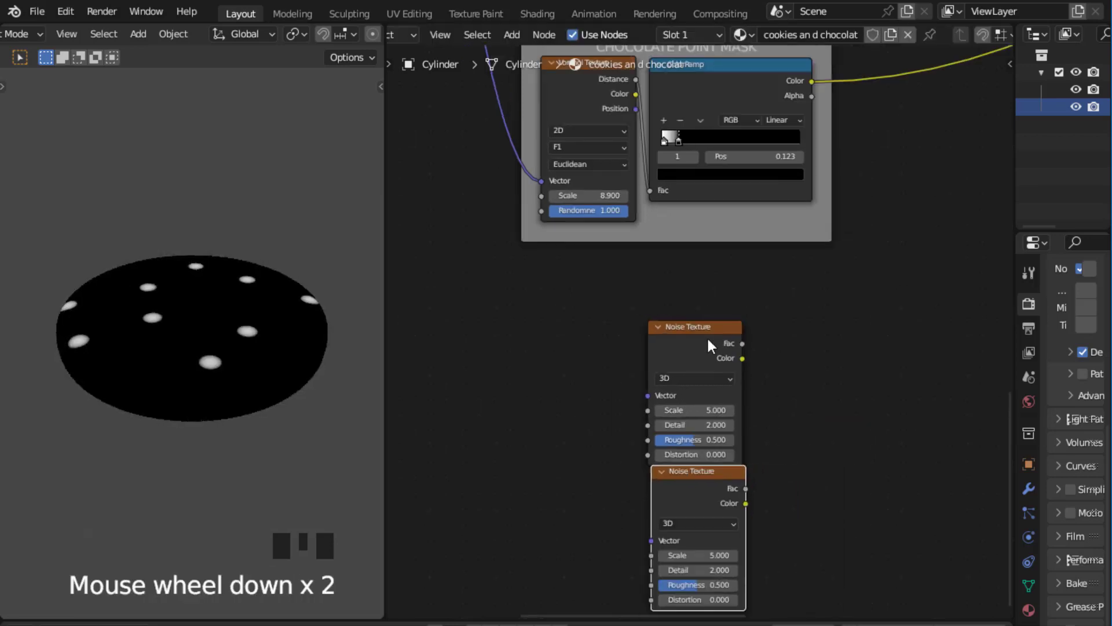
left_click_drag(707, 327, 724, 303)
Step: Add a reroute on the vector link leading into the CHOCOLATE POINT MASK frame's Voronoi Texture
scroll(589, 293, "down", 3)
middle_click_drag(643, 360, 715, 448)
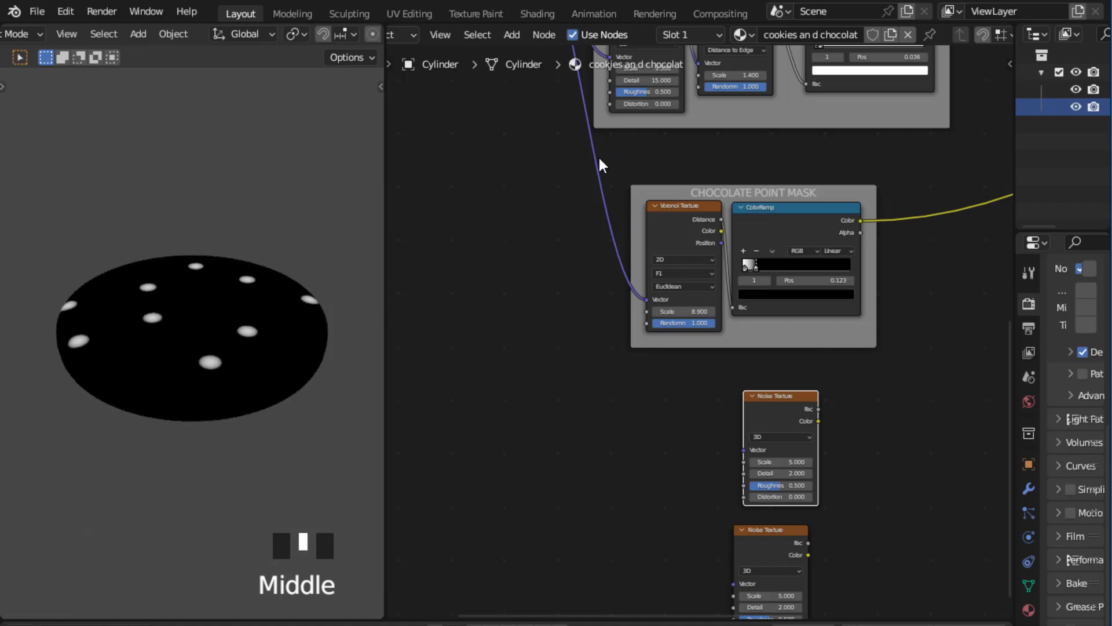
right_click_drag(610, 154, 591, 165, "shift")
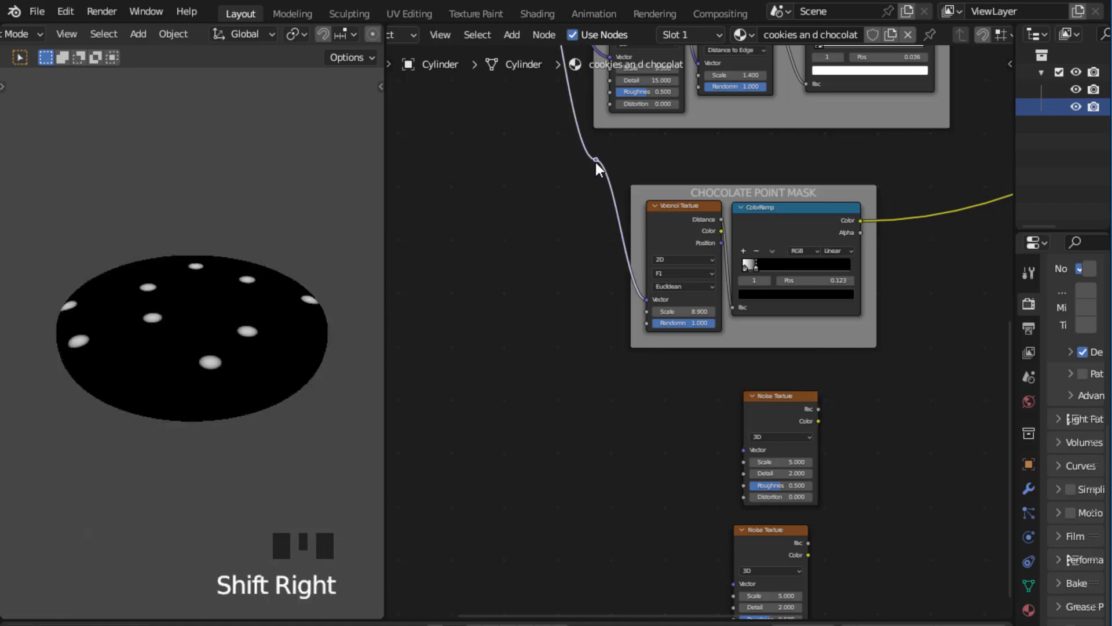
Step: Link the reroute to the upper Noise Texture's Vector input and add a second reroute on that link, placed well out to the left
mouse_move(596, 160)
left_mouse_down()
mouse_move(527, 322)
mouse_move(651, 426)
mouse_move(743, 450)
left_mouse_up()
left_click_drag(767, 398, 660, 427)
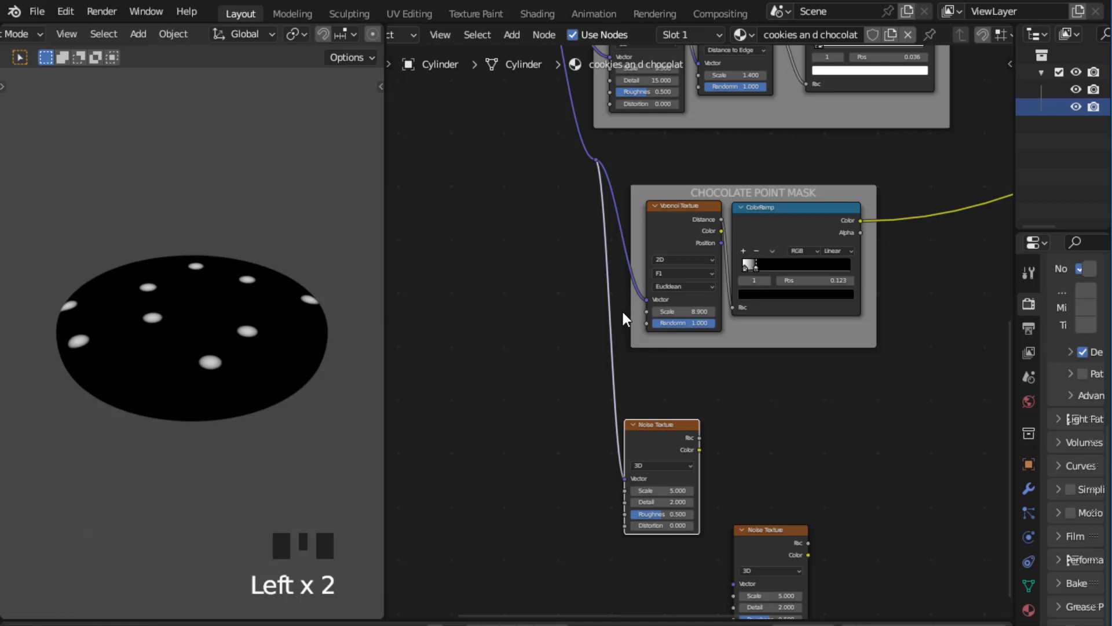
mouse_move(621, 313)
right_mouse_down("ctrl")
mouse_move(593, 318)
mouse_move(614, 318)
right_mouse_up("ctrl")
key("ctrl+z")
left_click(578, 321)
left_click_drag(610, 315, 526, 355)
key("g")
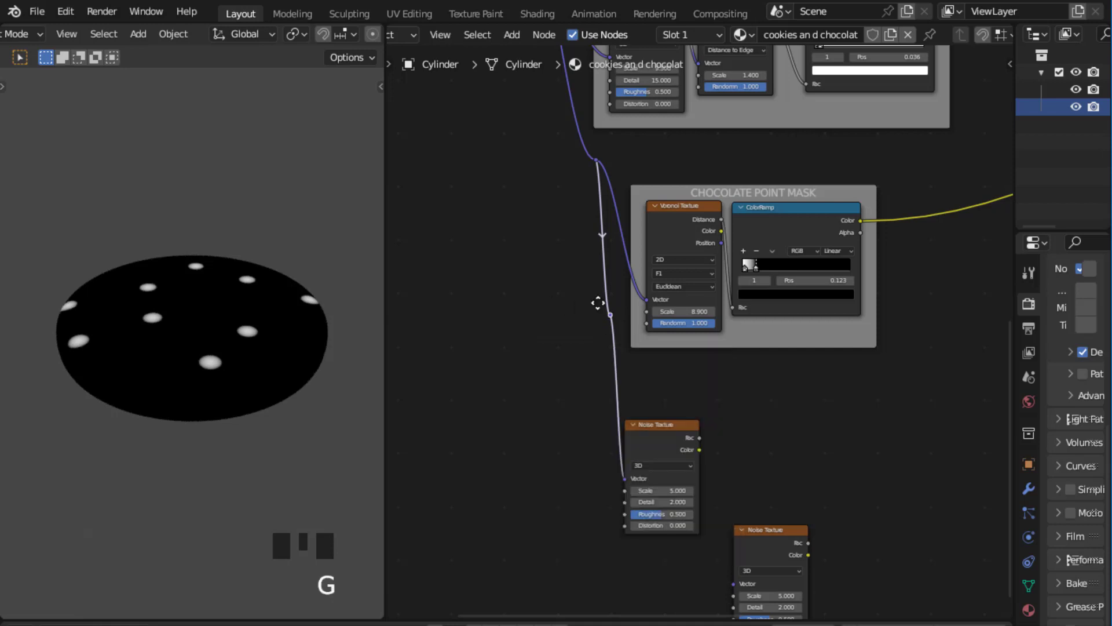
left_click(479, 346)
Step: Realign the upper Noise Texture above the lower one and link the new reroute to the lower Noise Texture's Vector input
left_click_drag(651, 429, 753, 396)
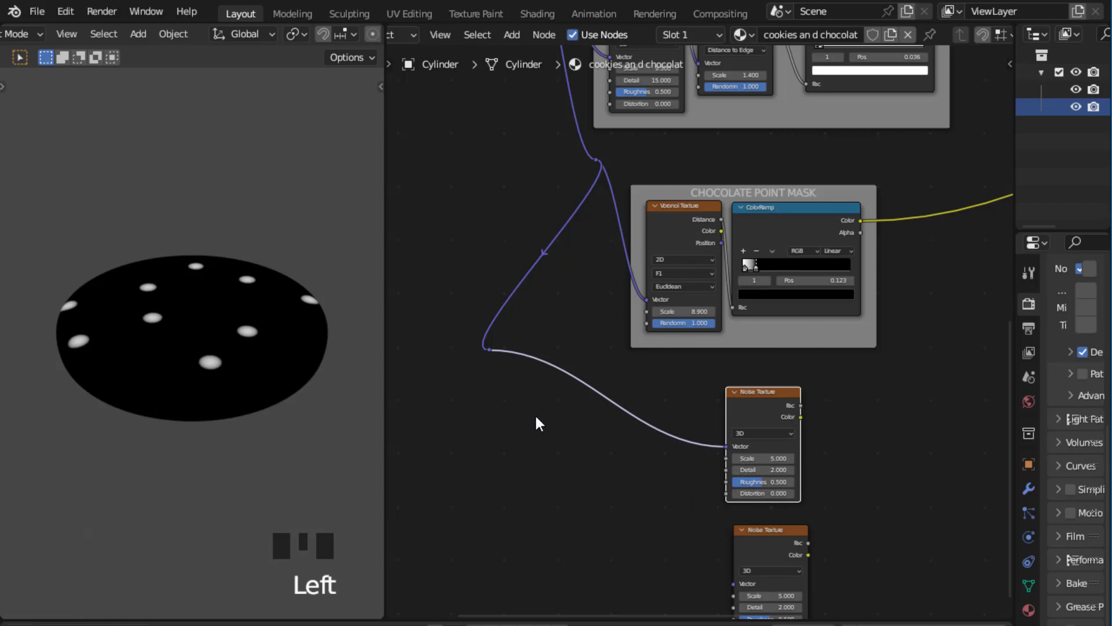
middle_click_drag(536, 423, 546, 297)
left_click_drag(495, 243, 735, 479)
middle_click(814, 377)
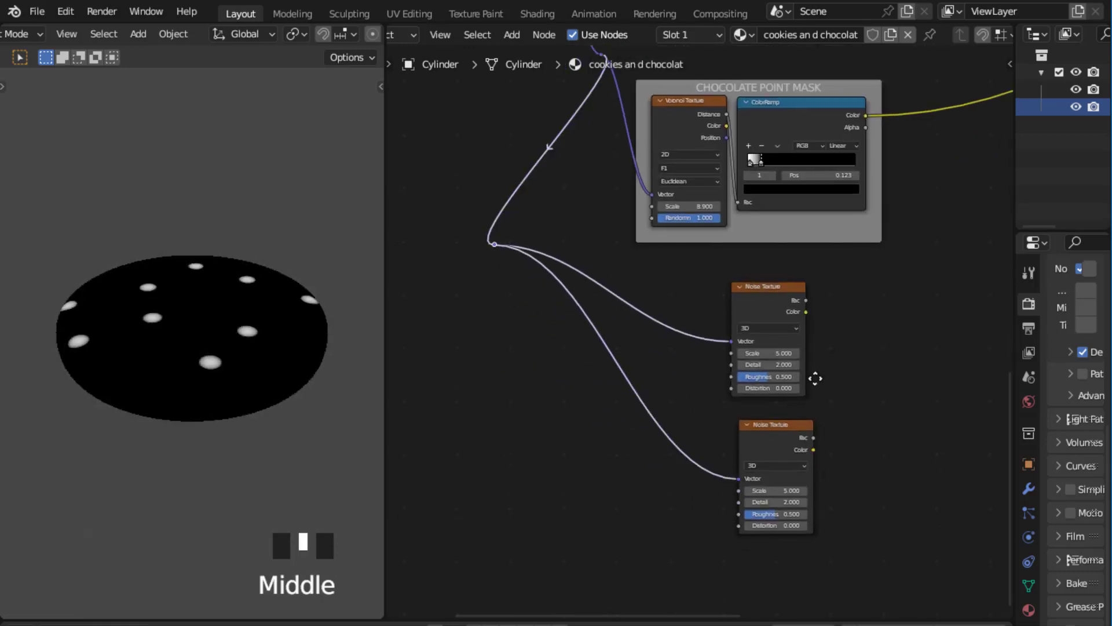
Step: Preview the upper Noise Texture's output on the cookie disc
scroll(817, 377, "up", 7)
middle_click_drag(828, 328, 791, 327)
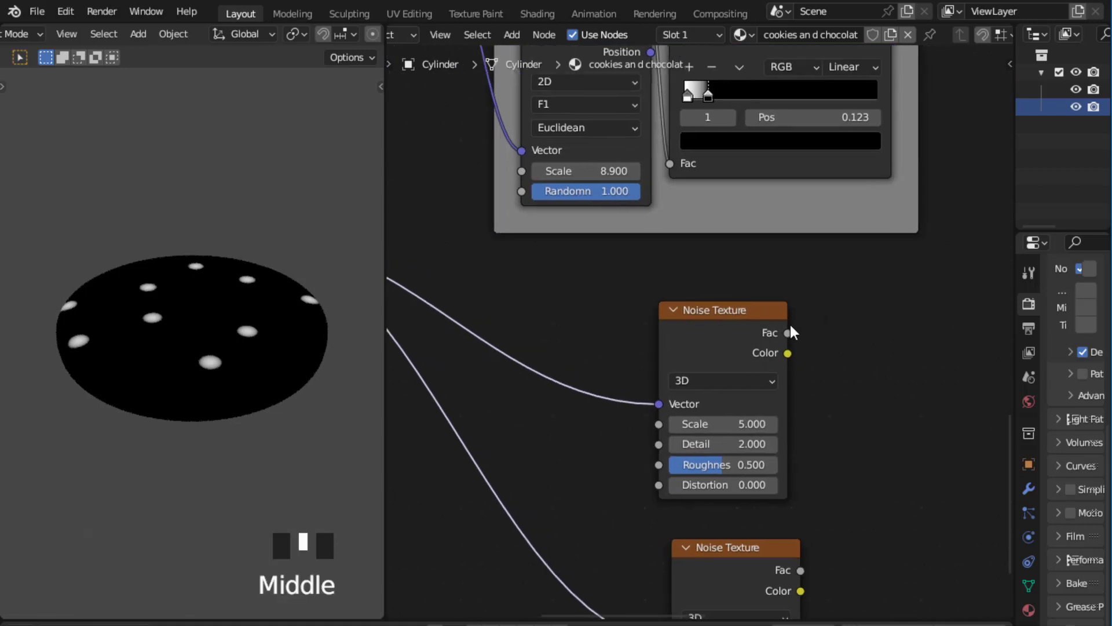
left_click_drag(734, 311, 739, 312)
left_click(739, 311)
left_click(739, 312, "ctrl+shift")
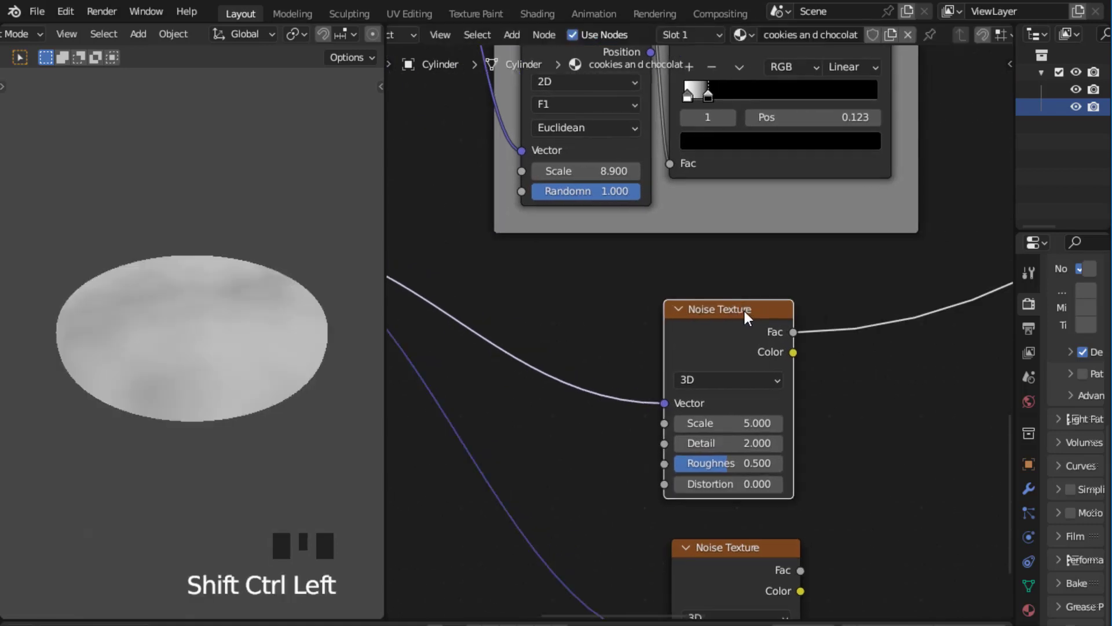
Step: Set the upper Noise Texture's Scale to 50 and Detail to 15
scroll(843, 390, "up", 5)
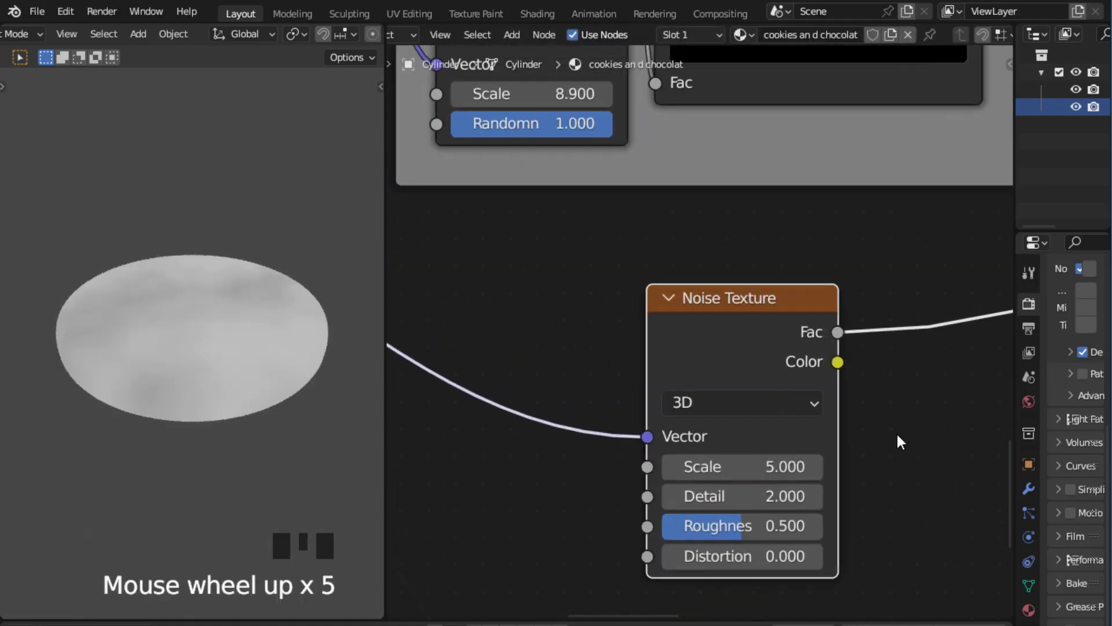
scroll(903, 450, "up", 2)
middle_click_drag(906, 454, 860, 337)
scroll(878, 379, "up", 2)
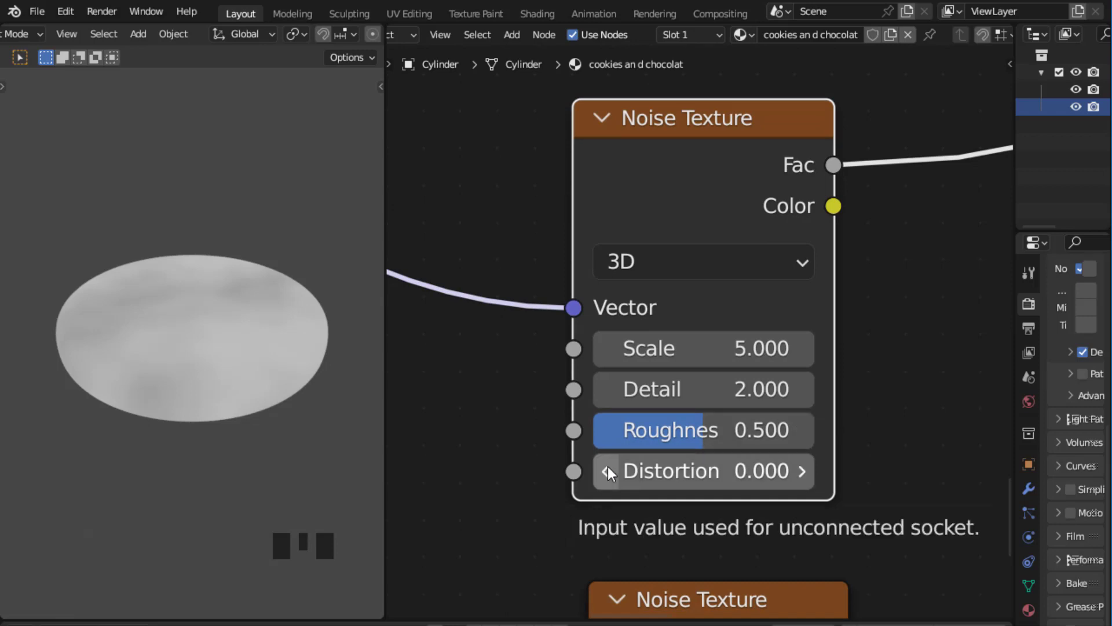
left_click(703, 349)
type("50")
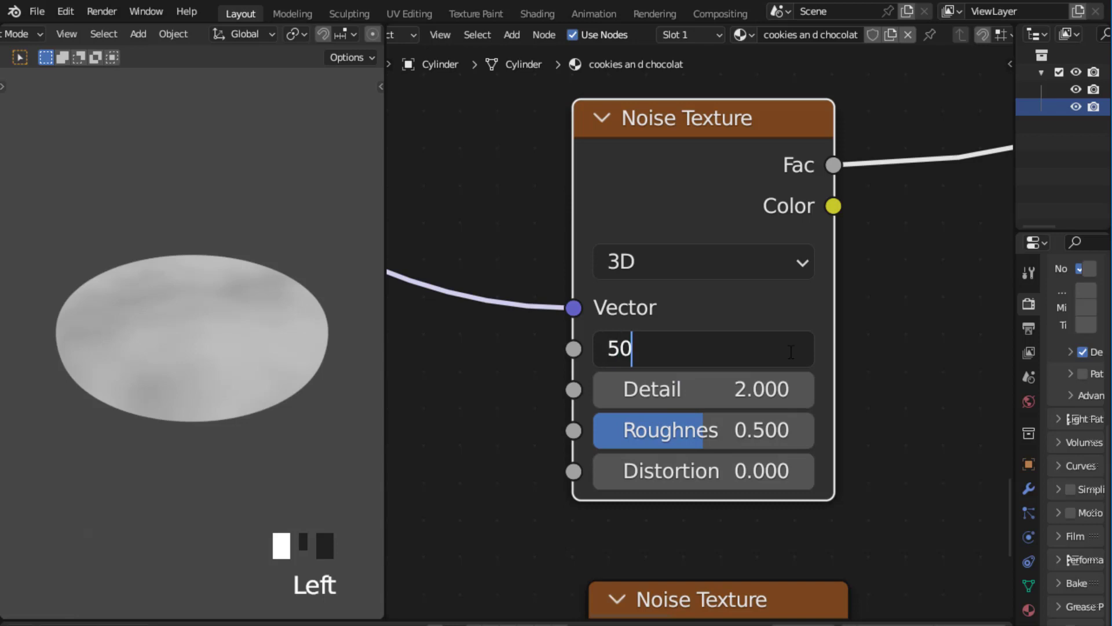
left_click(903, 329)
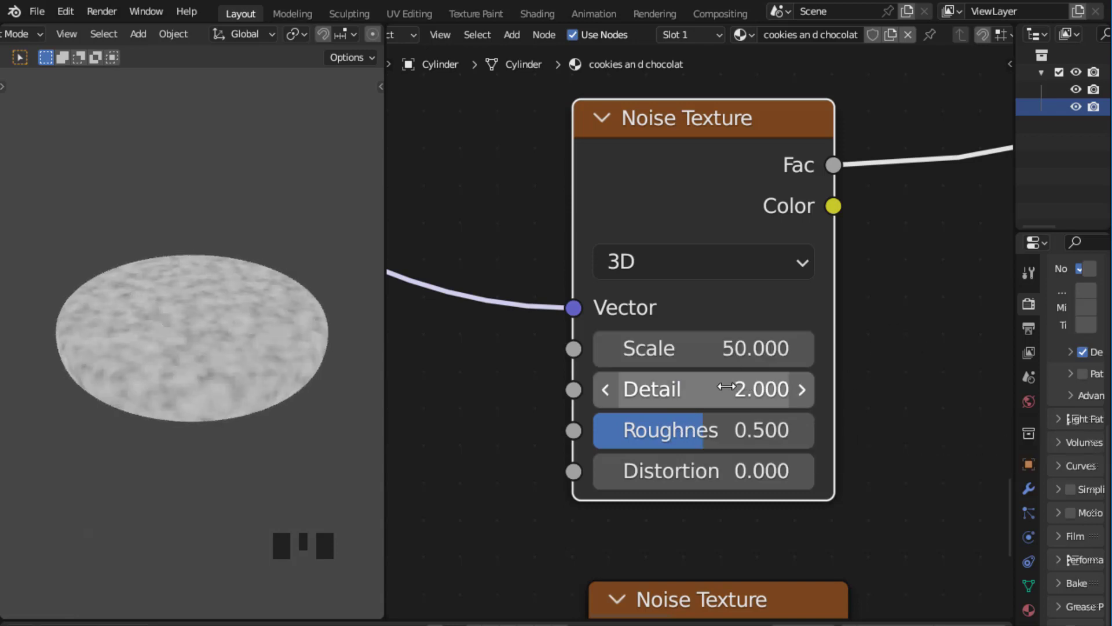
left_click(759, 386)
type("15")
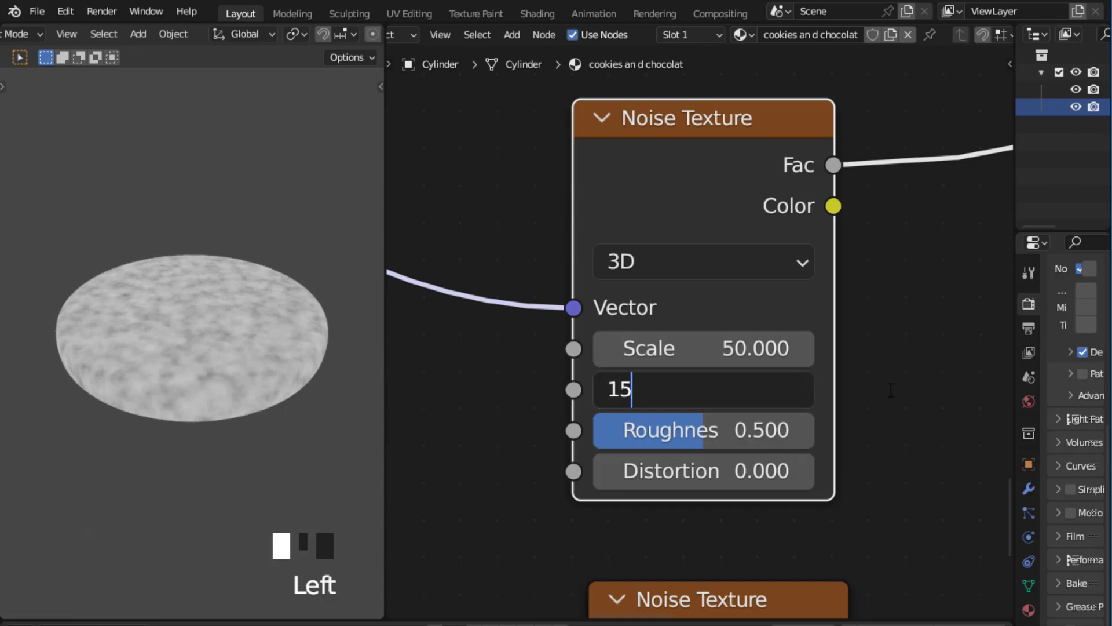
key("Return")
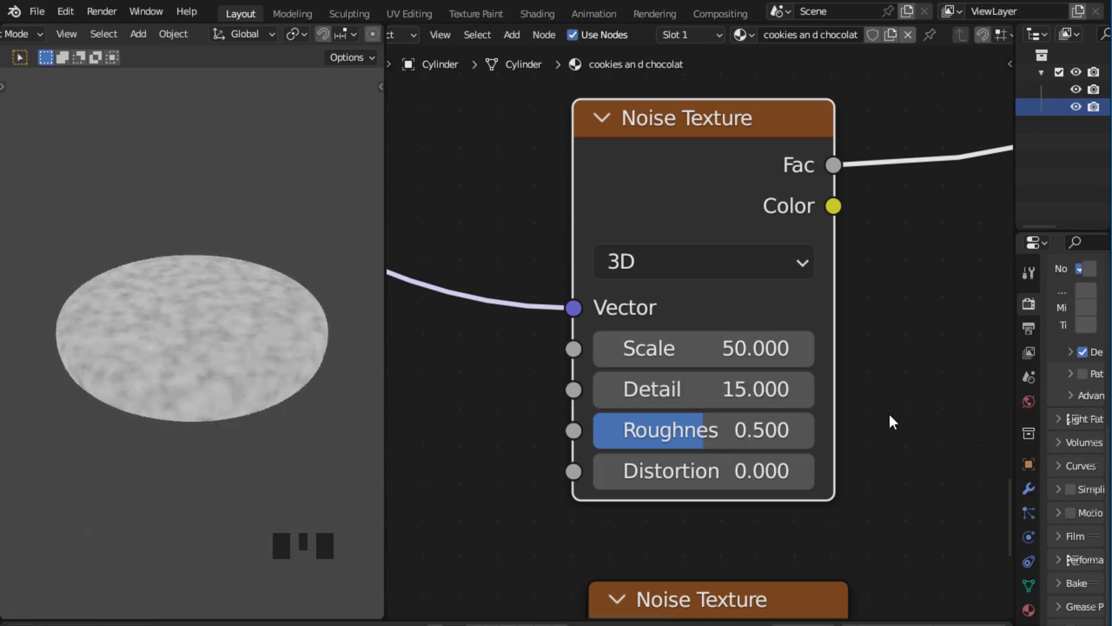
Step: Set the lower Noise Texture's Scale to 50 and Detail to 15
middle_click_drag(889, 412, 877, 385)
scroll(878, 383, "down", 8)
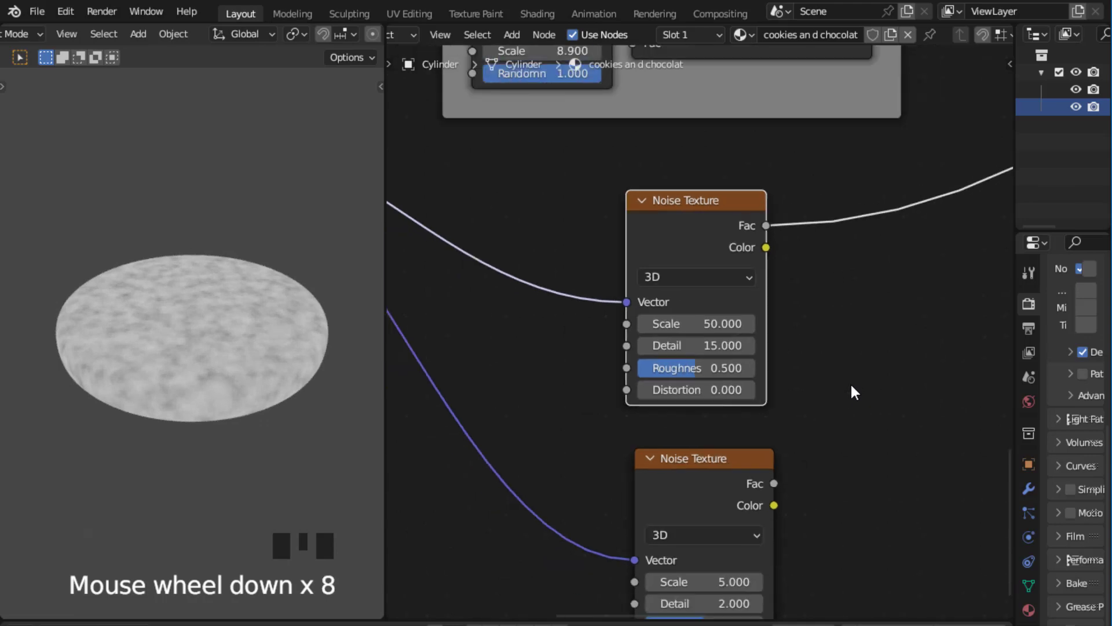
scroll(851, 386, "up", 4)
scroll(811, 390, "down", 4)
middle_click_drag(818, 402, 821, 290)
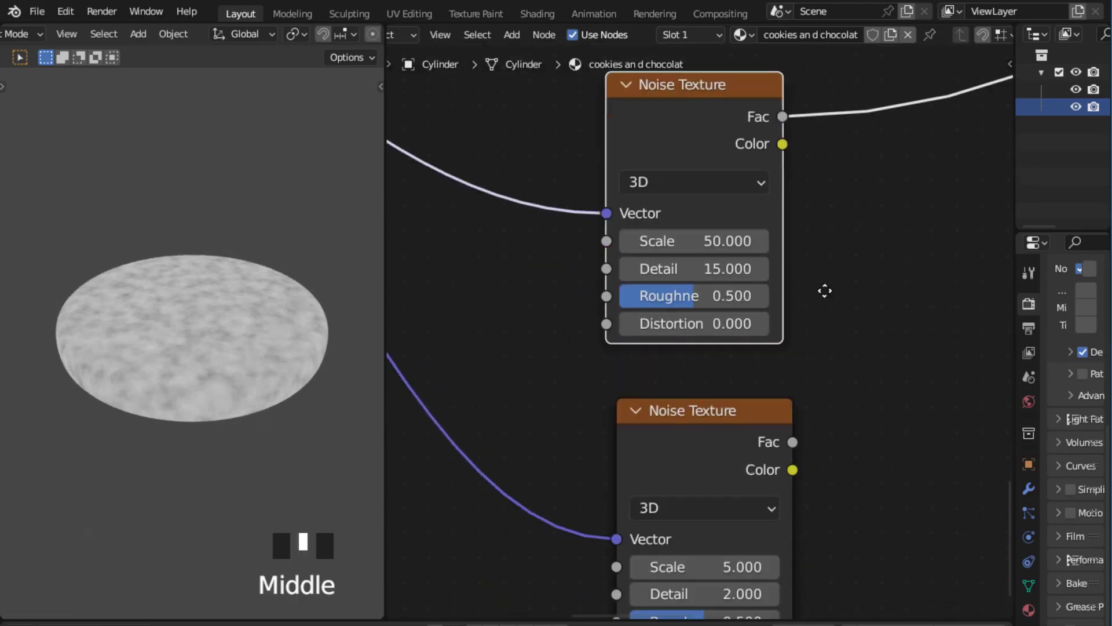
scroll(850, 377, "up", 2)
middle_click_drag(849, 377, 846, 295)
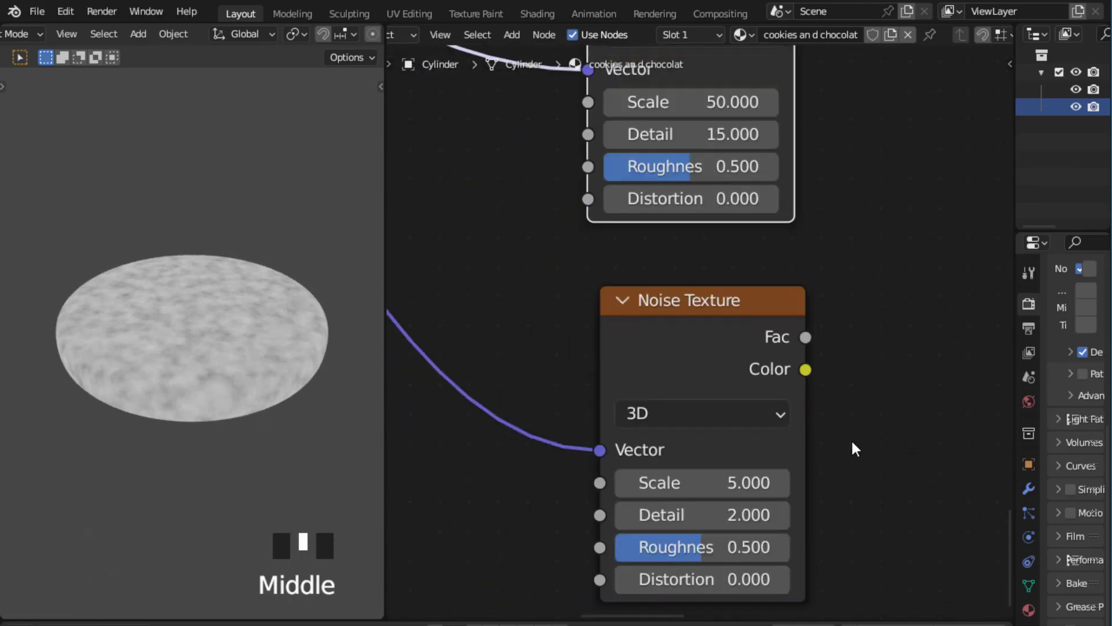
left_click(727, 483)
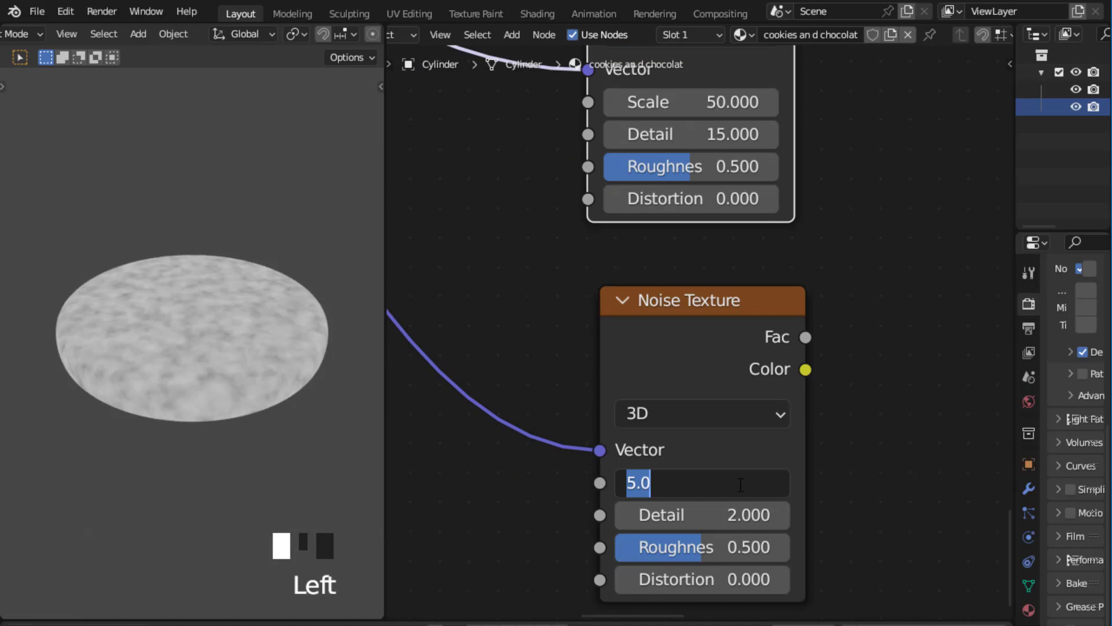
type("50")
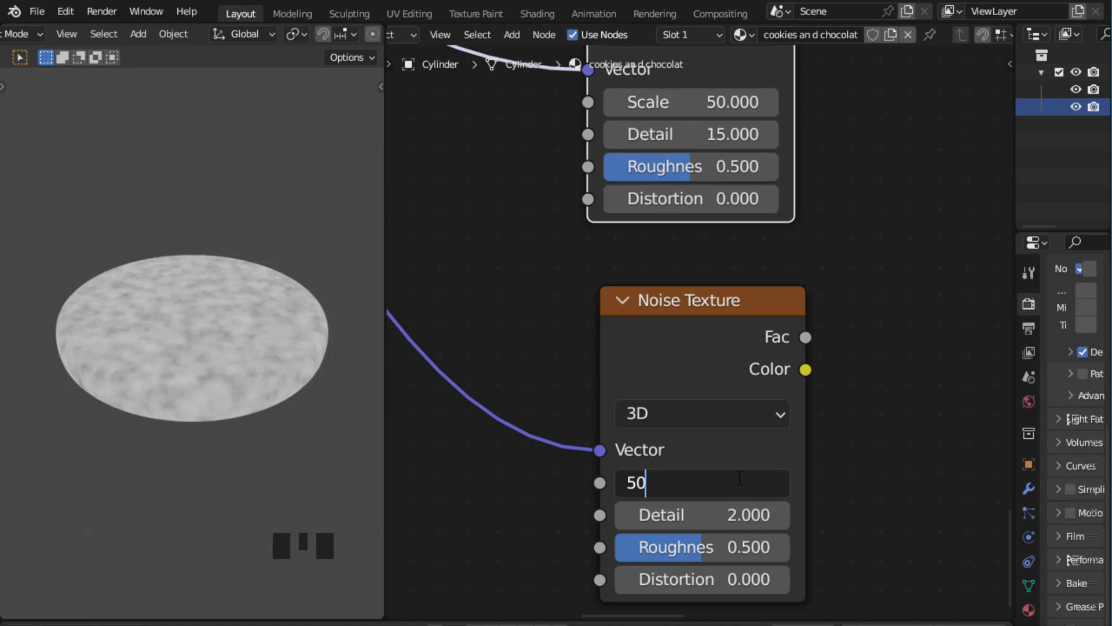
key("Return")
scroll(851, 462, "up", 1)
left_click(681, 449)
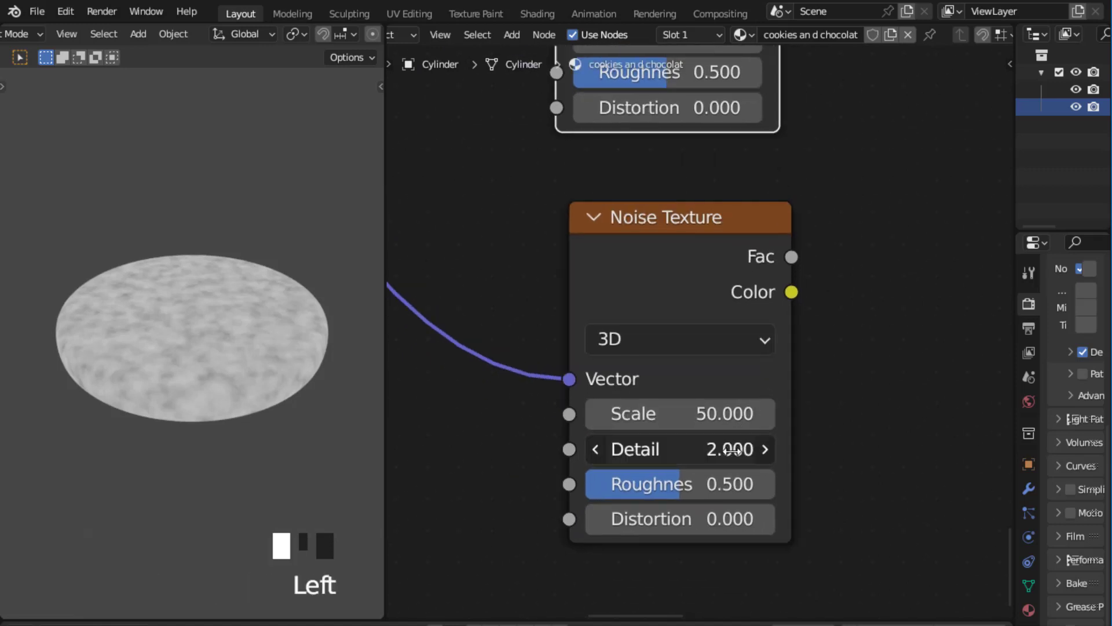
type("15")
key("Return")
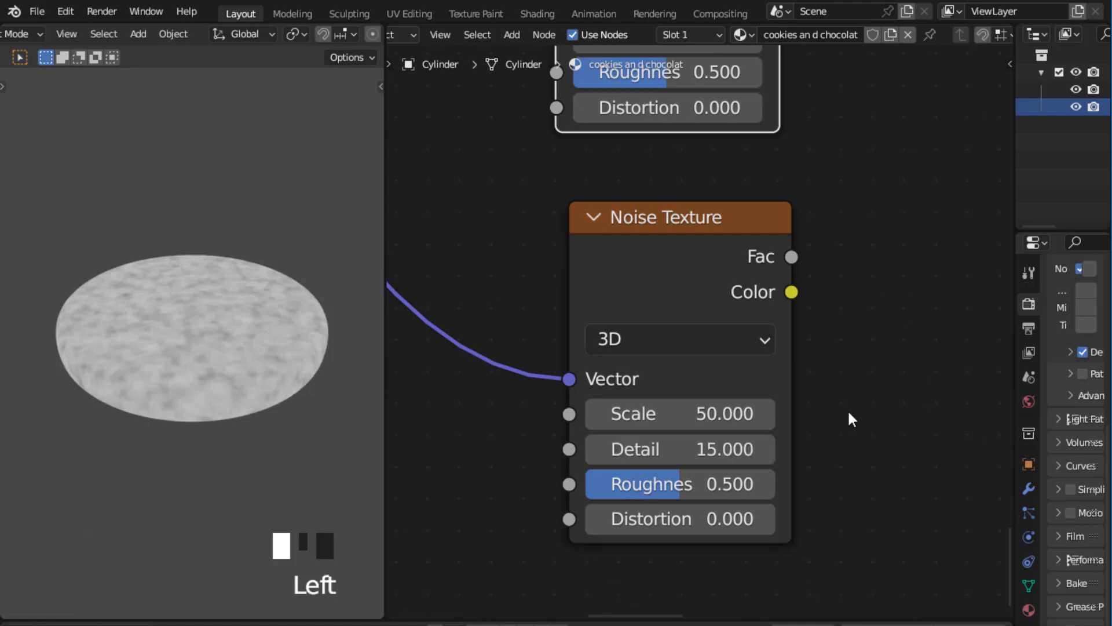
Step: Enclose the upper Noise Texture in a frame labelled COOKIES NOISES
scroll(857, 398, "down", 2)
middle_click_drag(854, 402, 811, 454)
scroll(811, 394, "down", 3)
left_click_drag(602, 226, 774, 442)
key("ctrl+j")
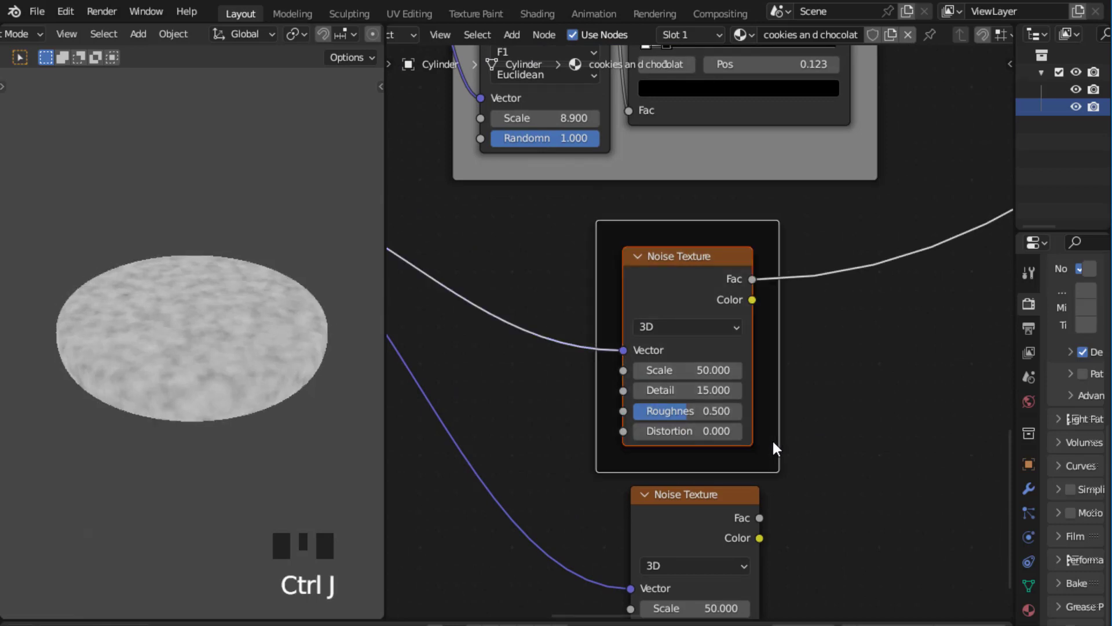
key("F2")
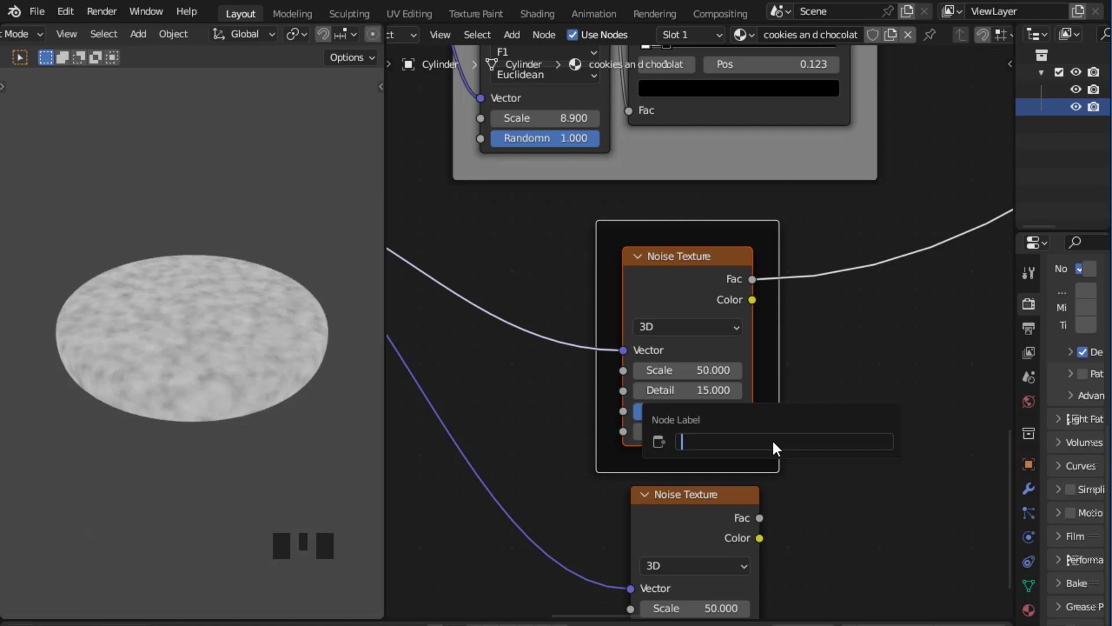
type("cooKIES NOISES")
key("Return")
Step: Enable the custom colour on the COOKIES NOISES frame
key("n")
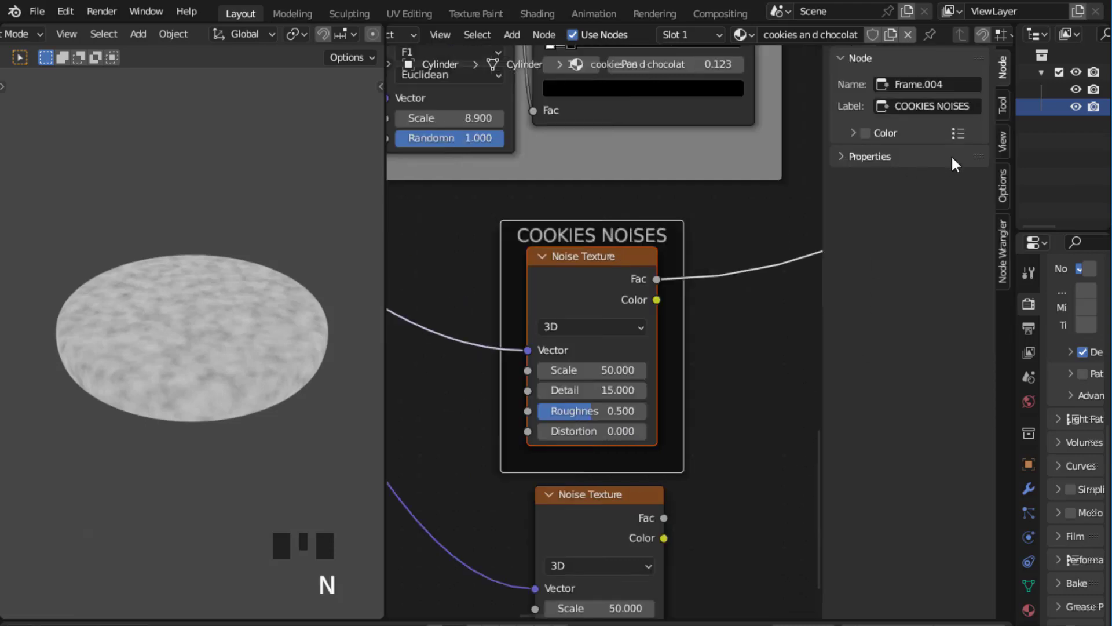
left_click(865, 134)
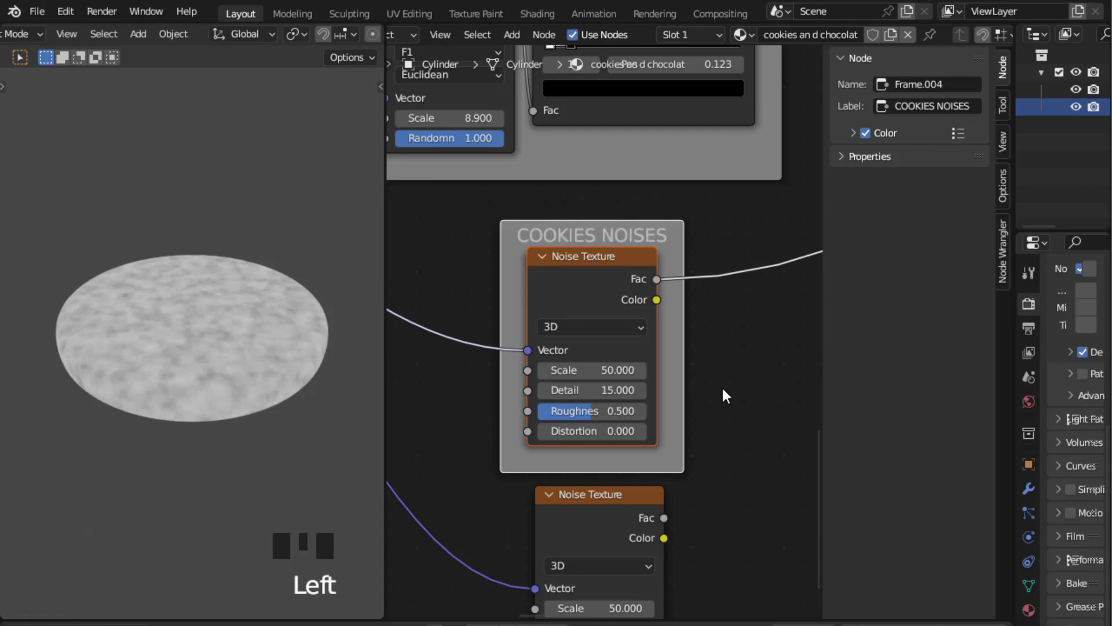
key("n")
Step: Move the lower Noise Texture clear of the COOKIES NOISES frame and enclose it in a frame labelled CHOLATE NOISES
scroll(857, 433, "down", 3)
middle_click_drag(857, 433, 846, 307)
left_click(678, 334)
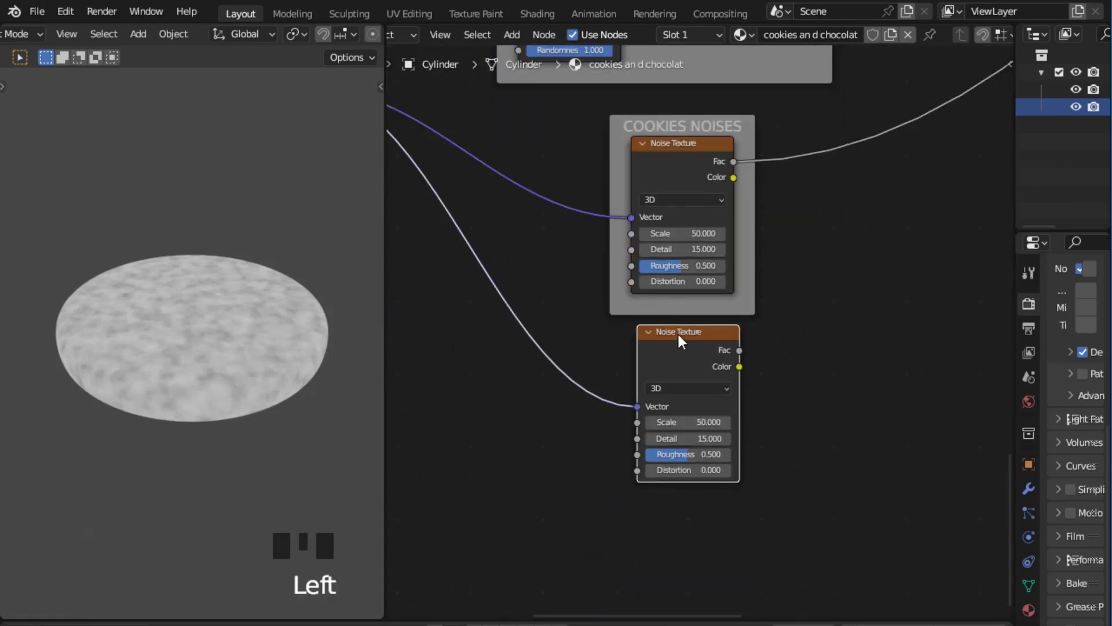
left_click_drag(679, 336, 679, 391)
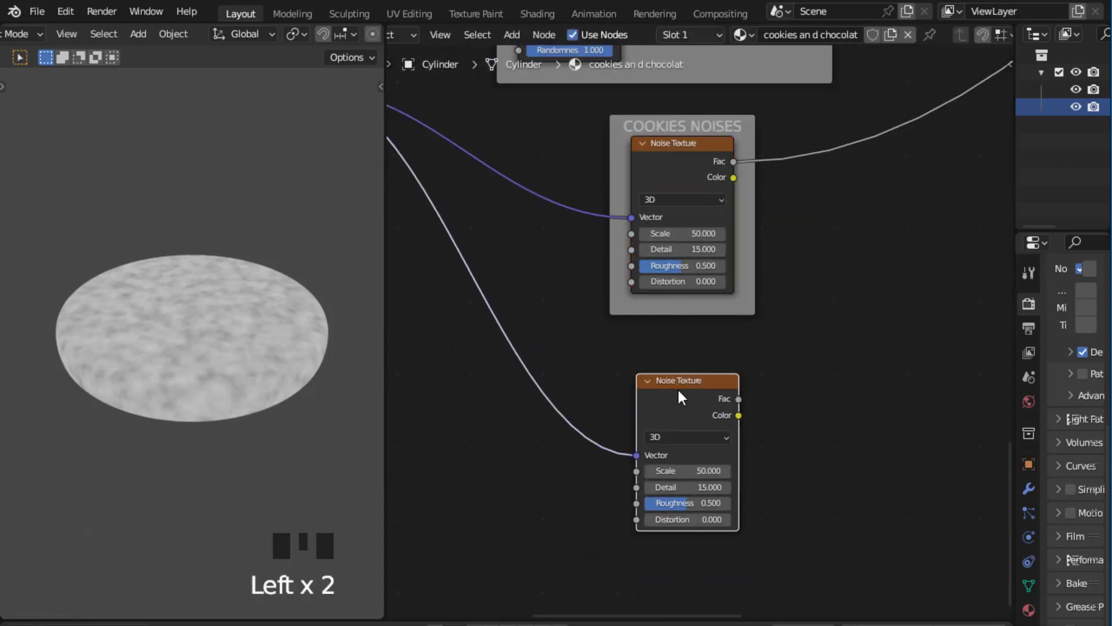
key("ctrl+j")
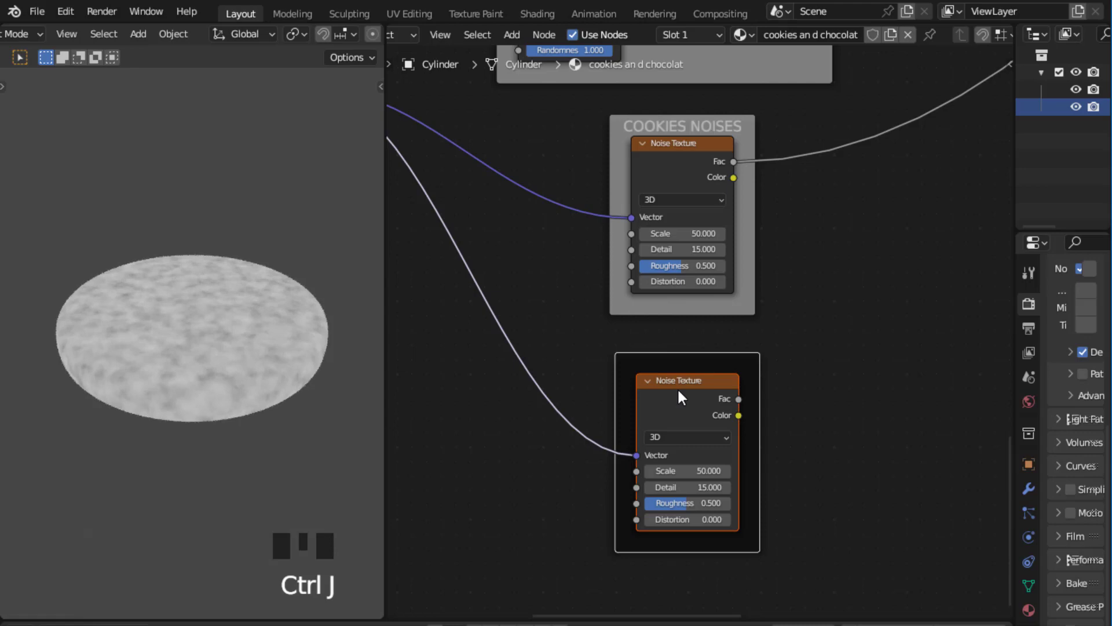
key("F2")
type("CH")
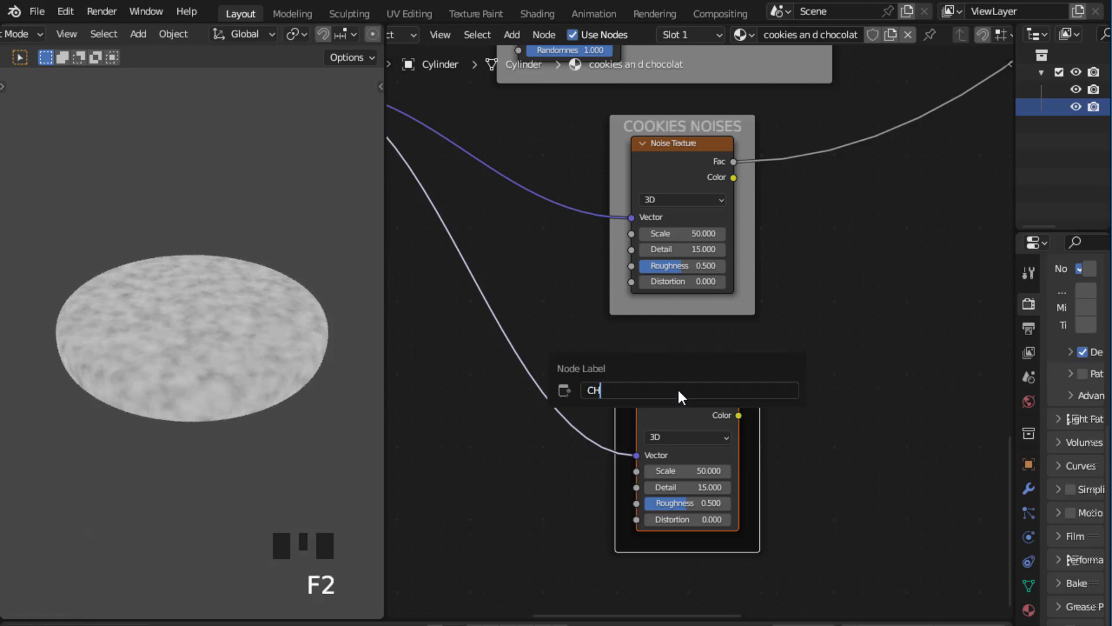
type("OLATE NOI")
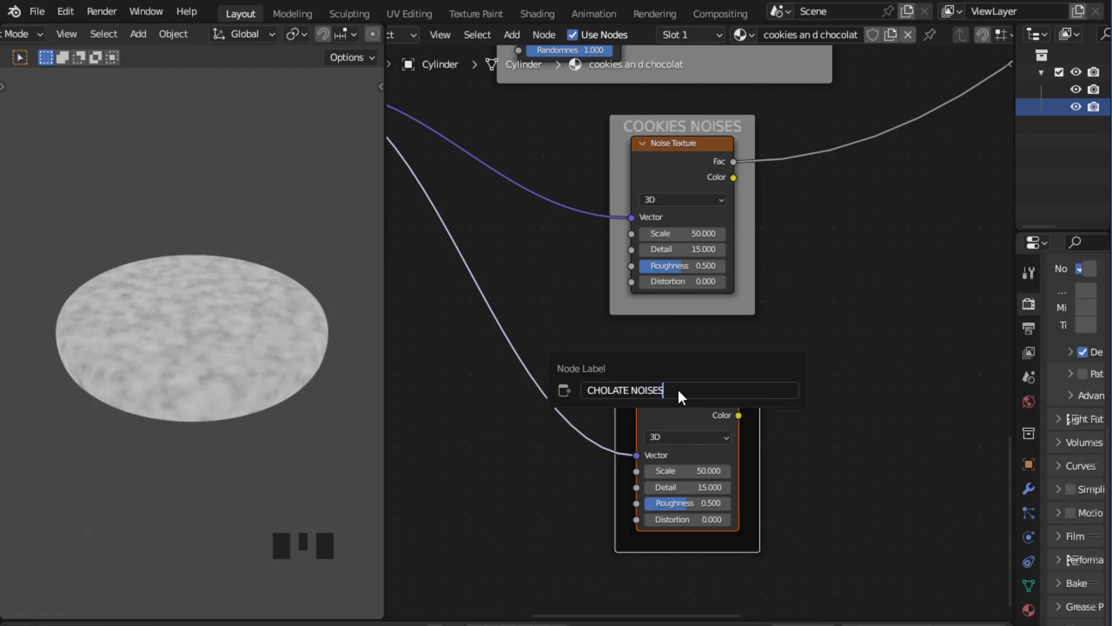
type("SES")
key("Return")
Step: Enable the custom colour on the CHOLATE NOISES frame
key("n")
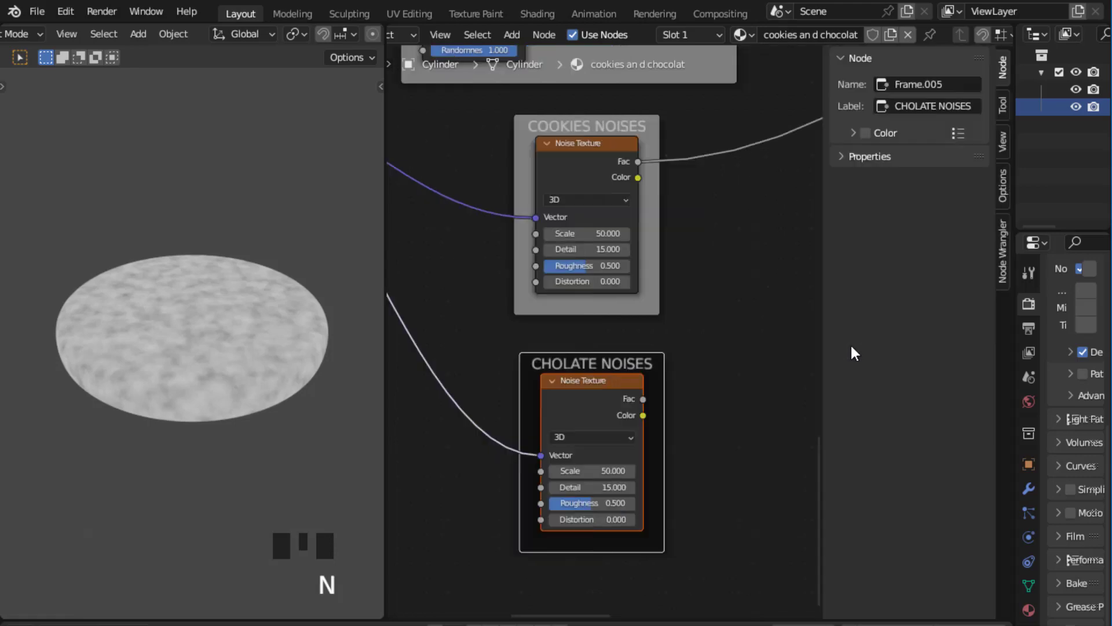
left_click(865, 132)
left_click(734, 342)
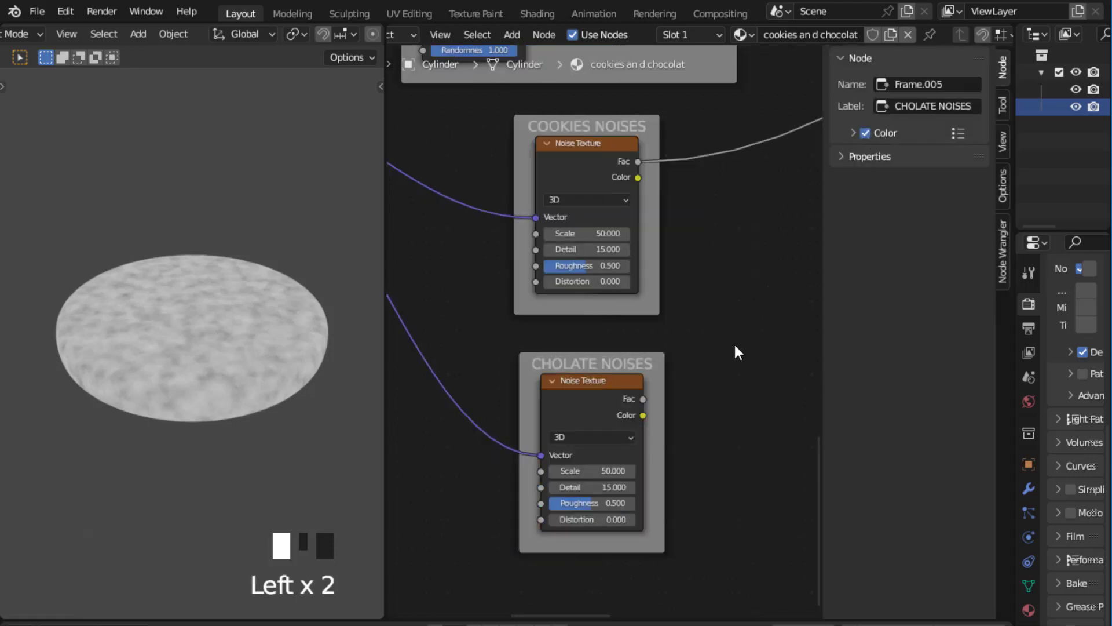
key("n")
Step: Move the reroute feeding both noise frames farther left, away from the mask frames
scroll(734, 342, "down", 5)
scroll(805, 341, "down", 6)
middle_click_drag(807, 348, 777, 403)
left_click_drag(470, 292, 518, 333)
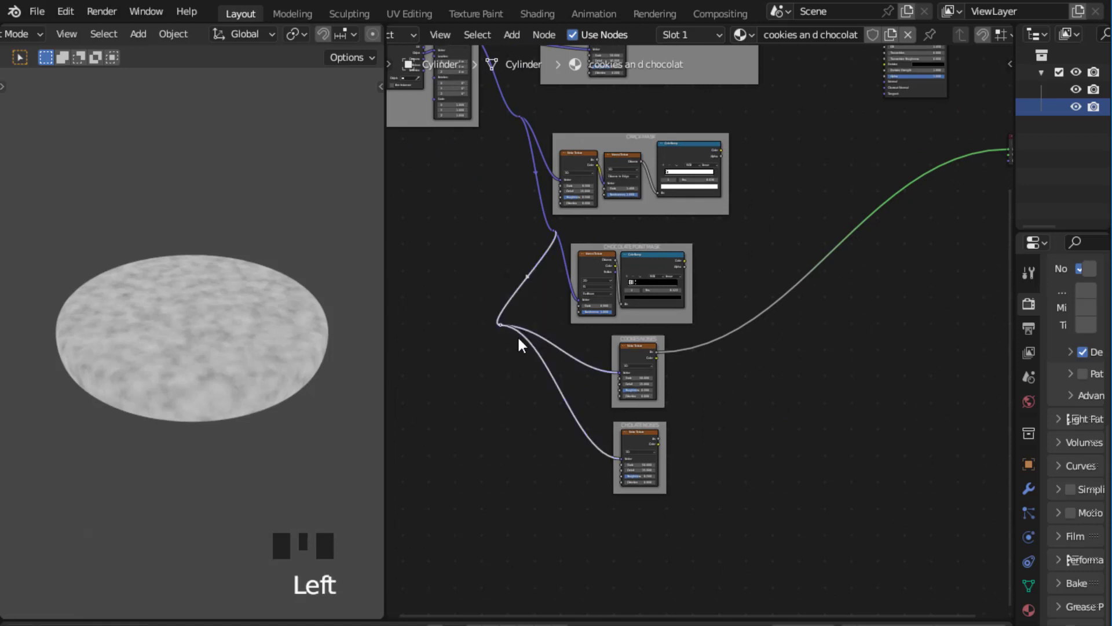
key("g")
left_click(435, 359)
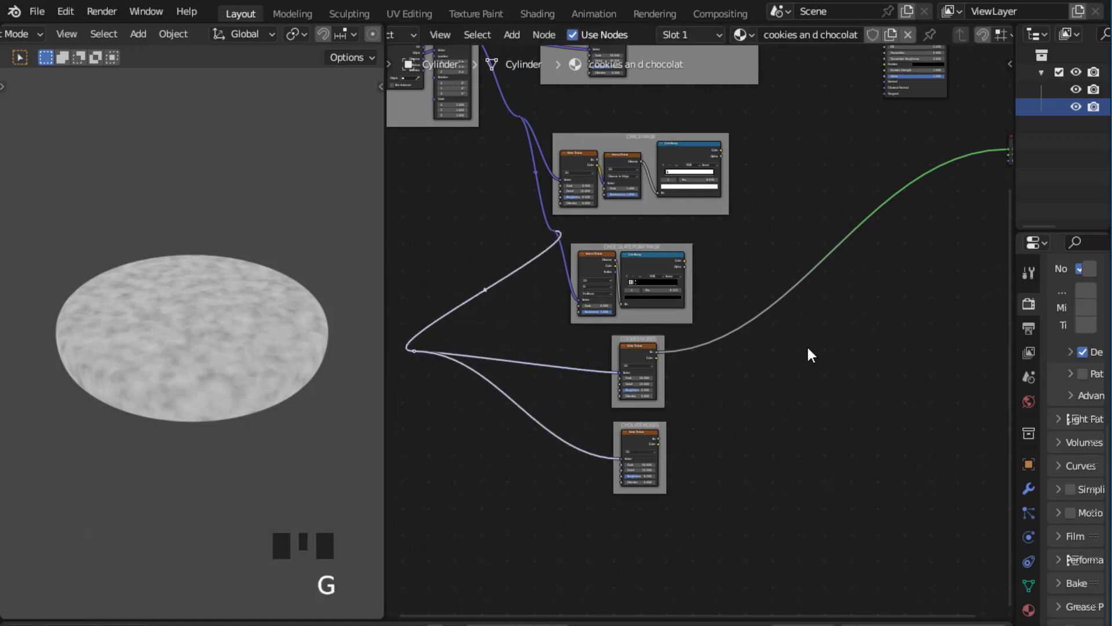
Step: Move the Principled BSDF node to the right to leave room between it and the uppermost mask frame
scroll(808, 345, "down", 4)
middle_click_drag(812, 340, 747, 436)
scroll(753, 444, "up", 1)
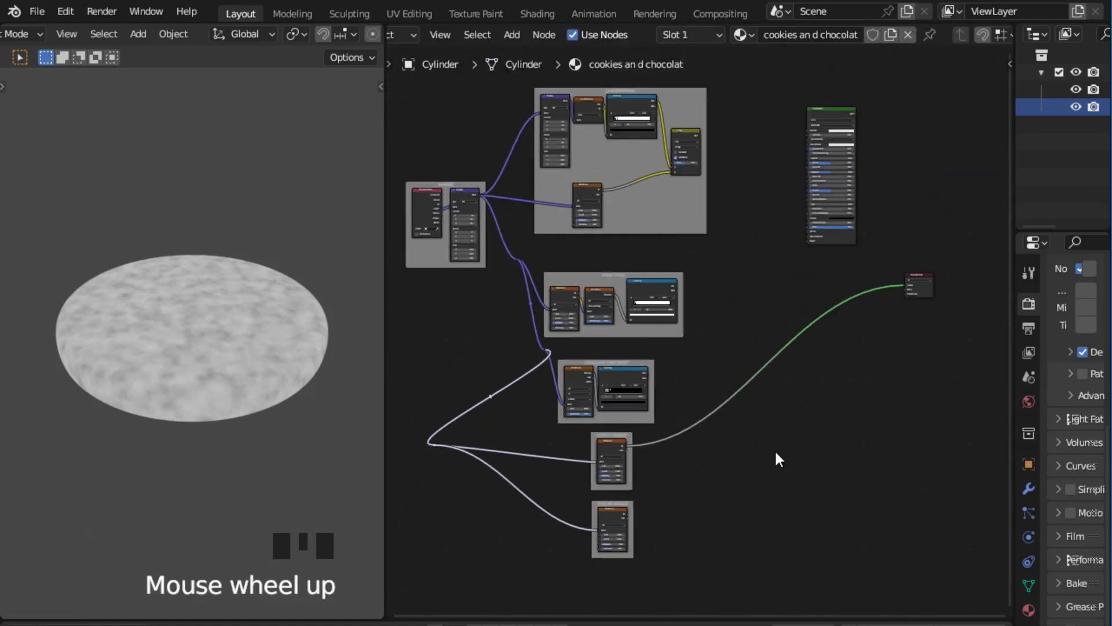
scroll(776, 455, "up", 1)
middle_click_drag(788, 455, 788, 490)
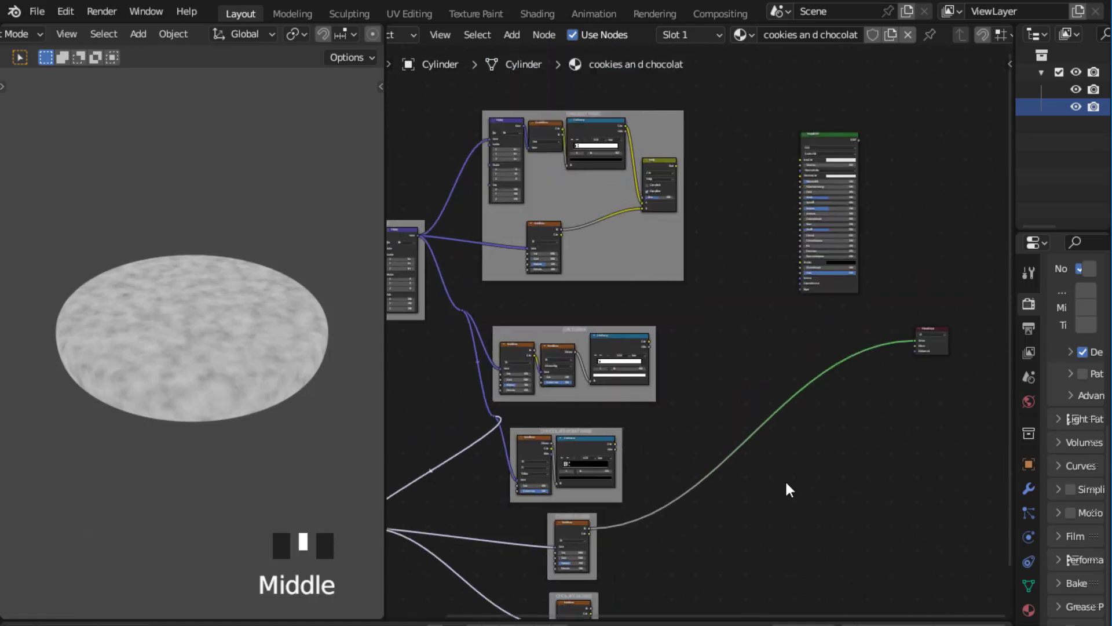
middle_click_drag(784, 209, 752, 316)
scroll(749, 207, "up", 5)
middle_click_drag(733, 227, 711, 278)
left_click_drag(828, 242, 891, 243)
middle_click_drag(816, 240, 772, 226)
scroll(732, 293, "up", 4)
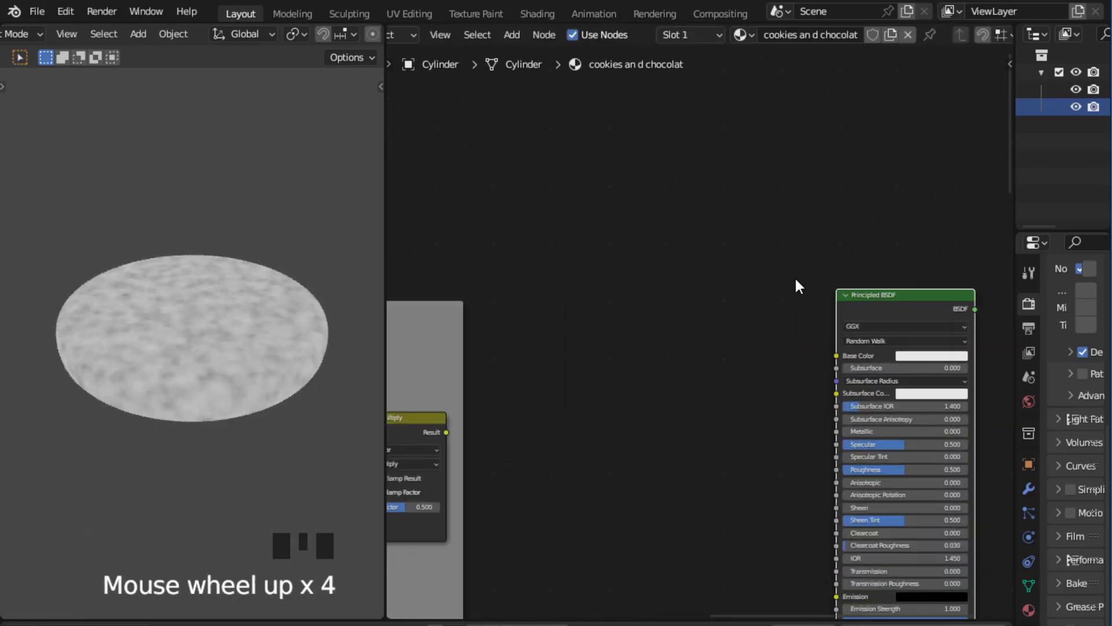
Step: Move the Principled BSDF node a little farther right to leave more room beside the uppermost mask frame
middle_click_drag(797, 286, 700, 347)
scroll(695, 298, "up", 6)
scroll(661, 287, "up", 3)
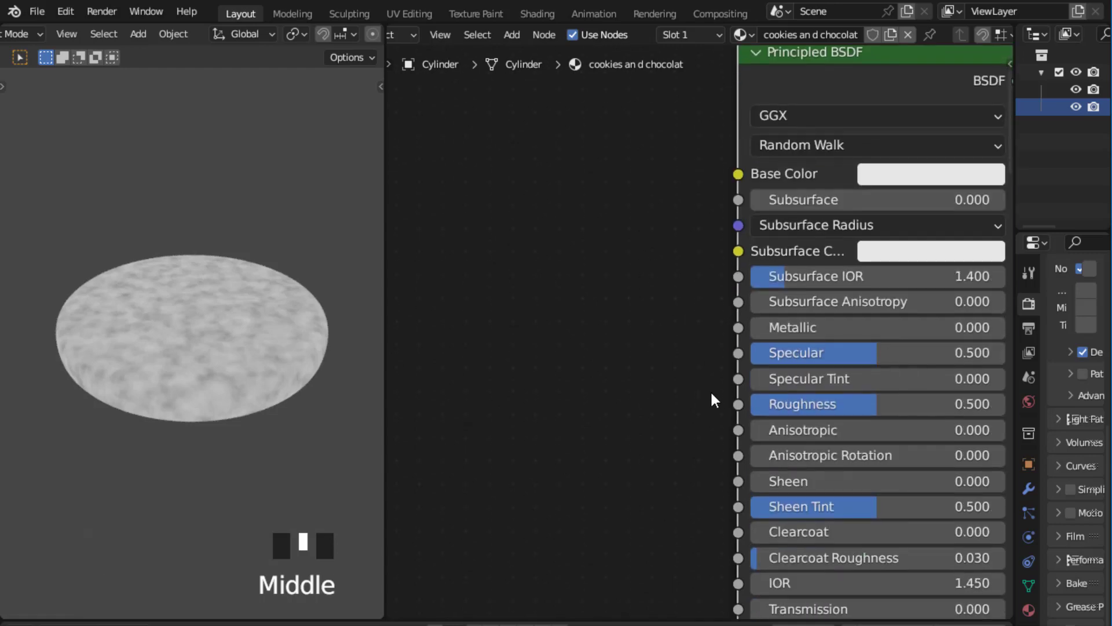
middle_click_drag(669, 419, 665, 248)
middle_click_drag(658, 410, 650, 303)
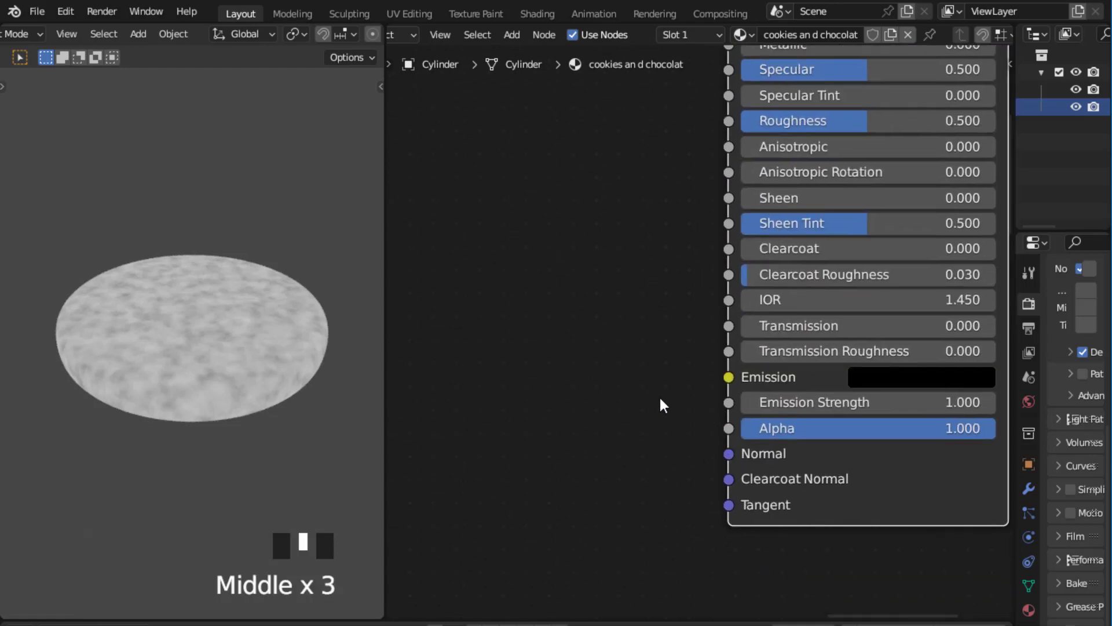
scroll(648, 388, "down", 9)
middle_click_drag(645, 385, 691, 402)
scroll(643, 345, "down", 4)
middle_click_drag(643, 346, 688, 315)
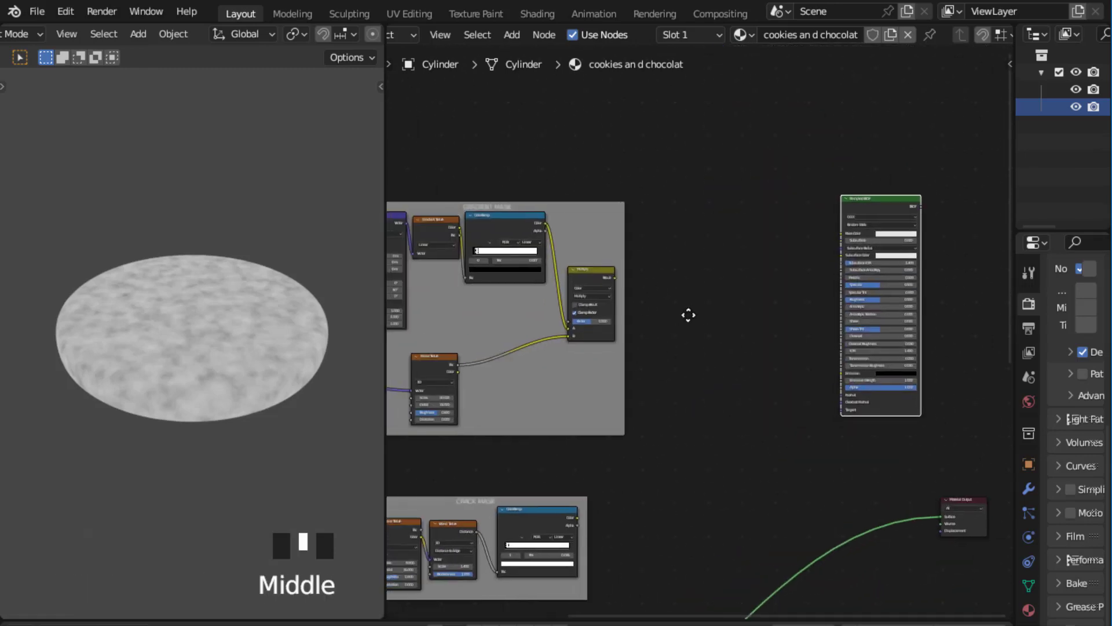
left_click_drag(864, 202, 912, 201)
Step: Add a Mix node in the empty space right of the uppermost mask frame and set its data type to Color
scroll(645, 375, "down", 3)
middle_click_drag(652, 368, 728, 306)
scroll(700, 400, "up", 4)
middle_click_drag(699, 404, 725, 507)
scroll(752, 451, "up", 2)
scroll(748, 471, "up", 1)
middle_click_drag(799, 348, 774, 294)
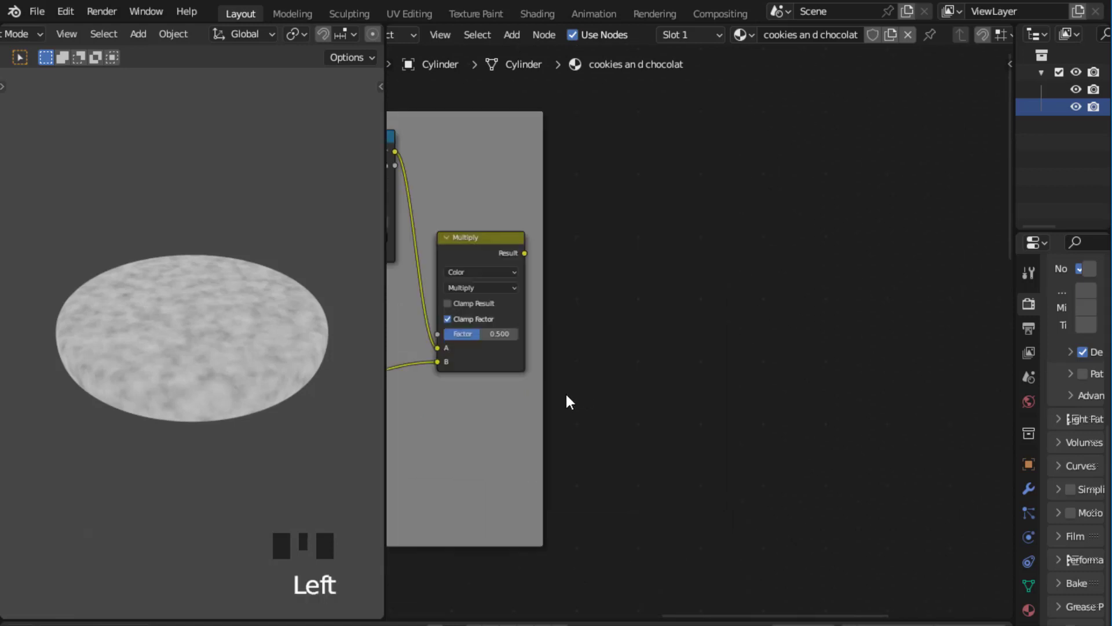
left_click(639, 345)
key("shift+a")
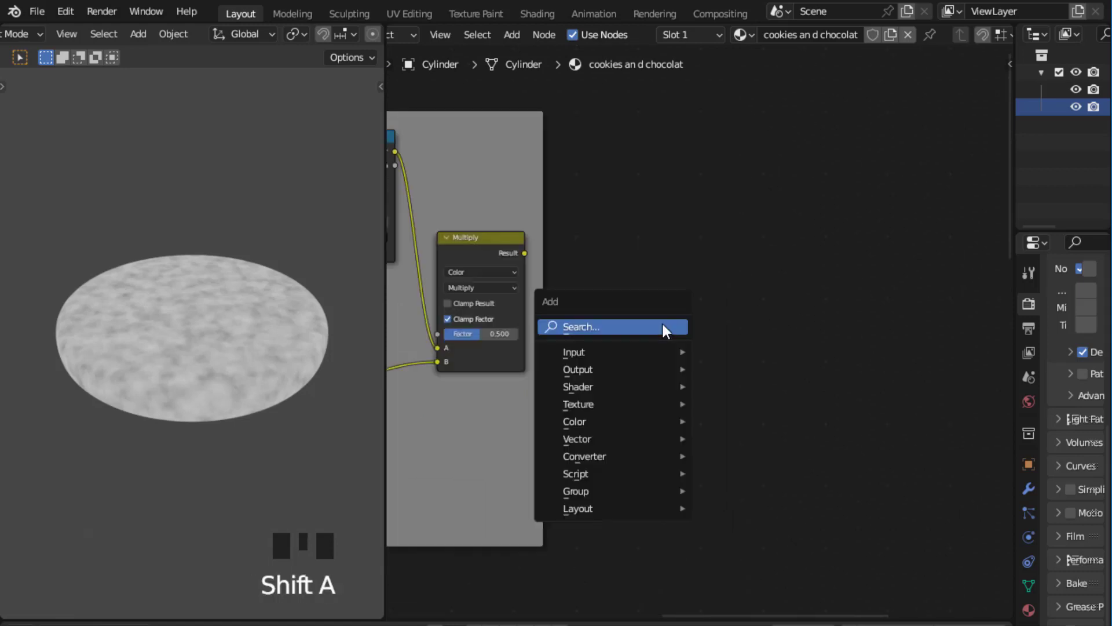
left_click(662, 324)
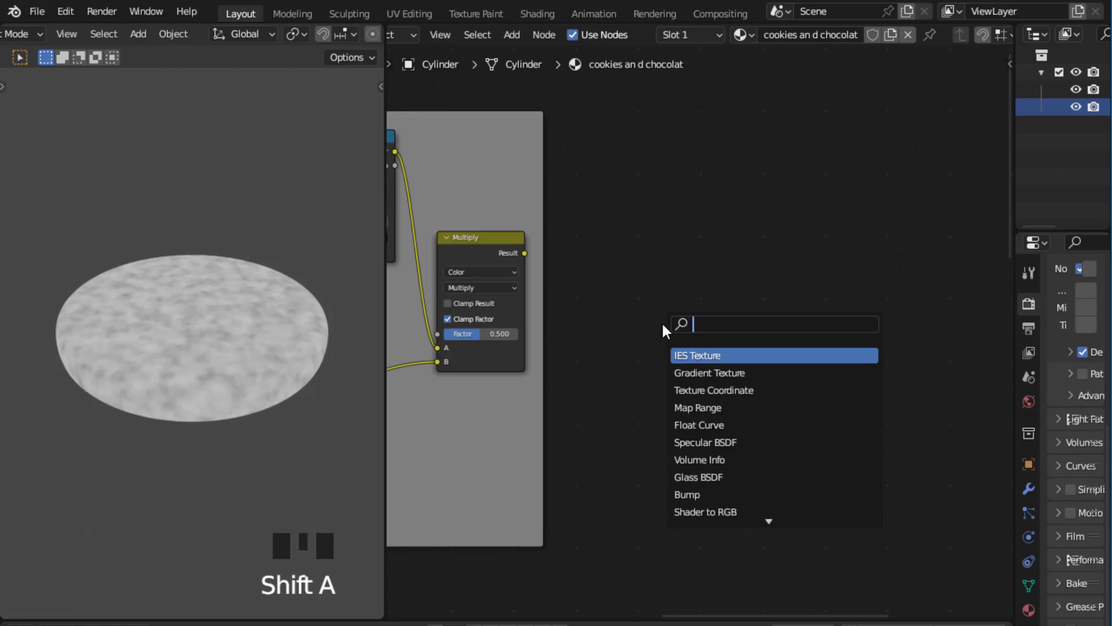
type("MIX")
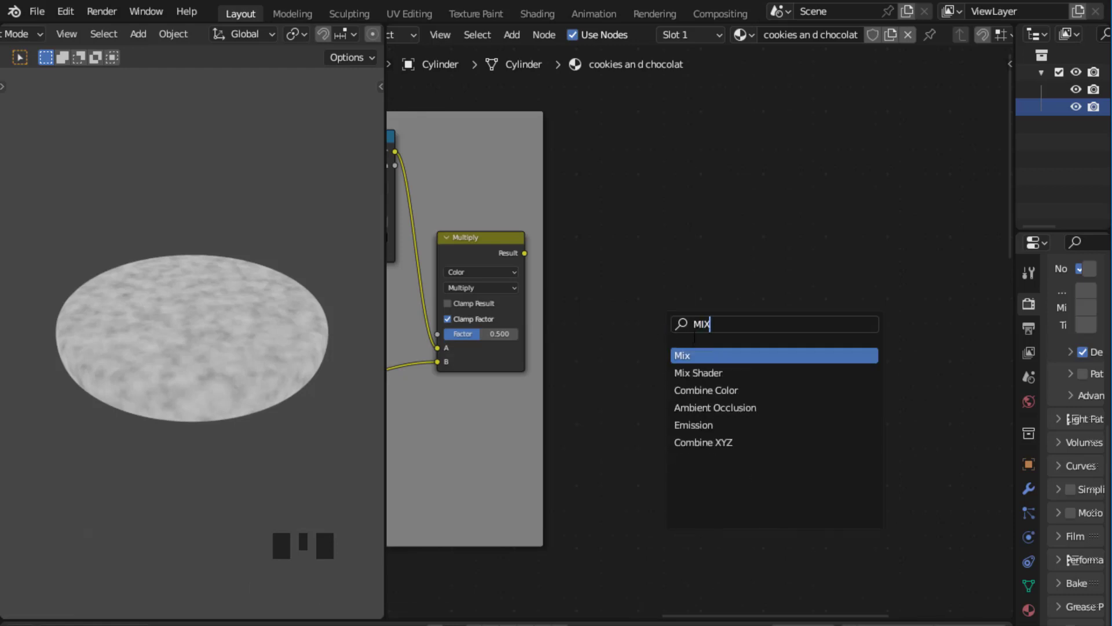
left_click(686, 355)
left_click(734, 307)
scroll(639, 304, "up", 4)
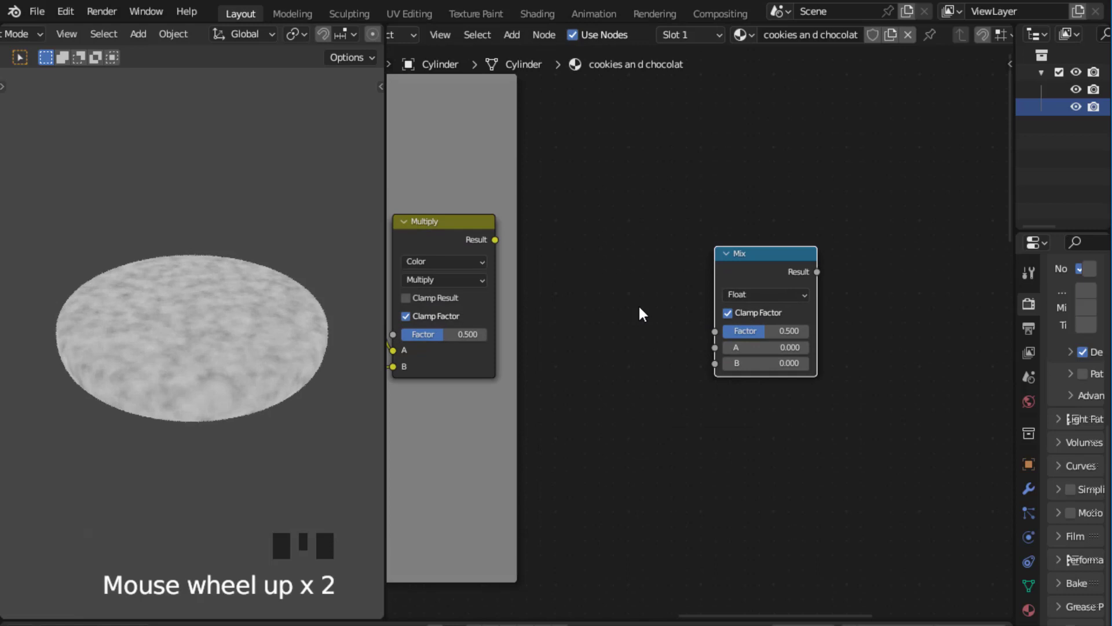
left_click(774, 290)
left_click(762, 343)
Step: Connect the Result of the uppermost mask frame's Multiply node to input A of the Mix node
scroll(669, 307, "down", 2)
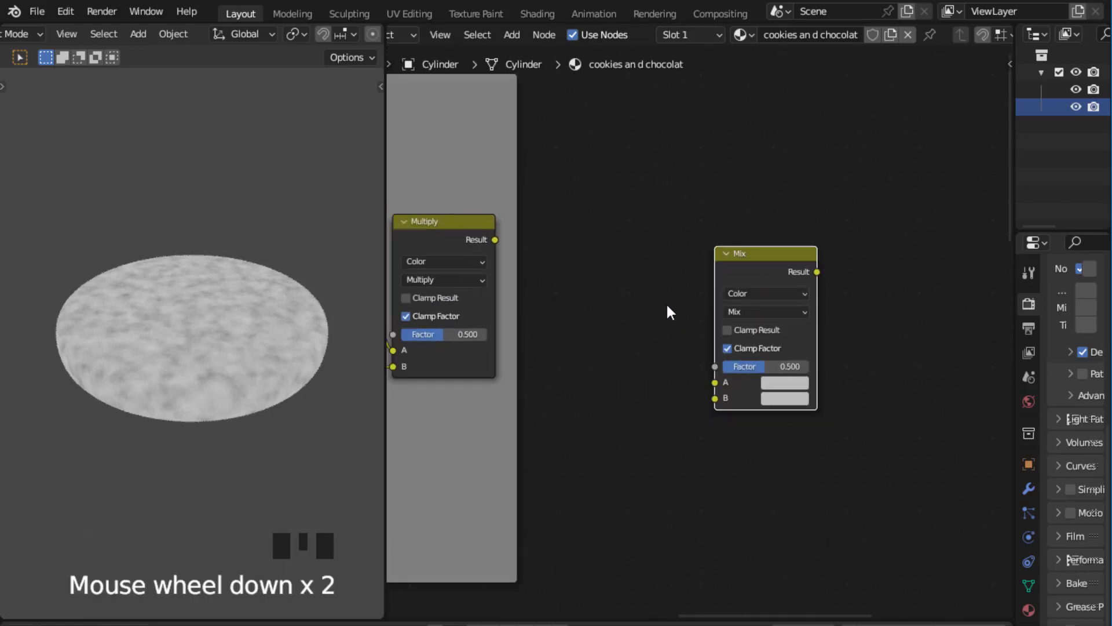
scroll(666, 307, "down", 1)
scroll(660, 315, "up", 1)
scroll(652, 321, "up", 3)
middle_click_drag(662, 324, 670, 331)
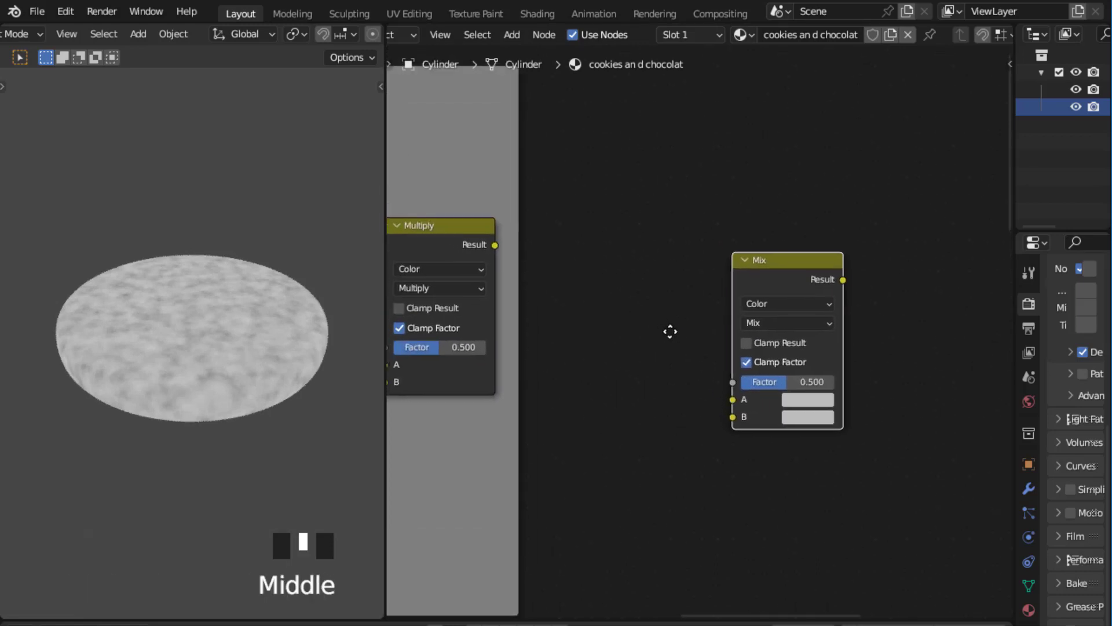
scroll(666, 316, "up", 1)
middle_click_drag(556, 248, 584, 251)
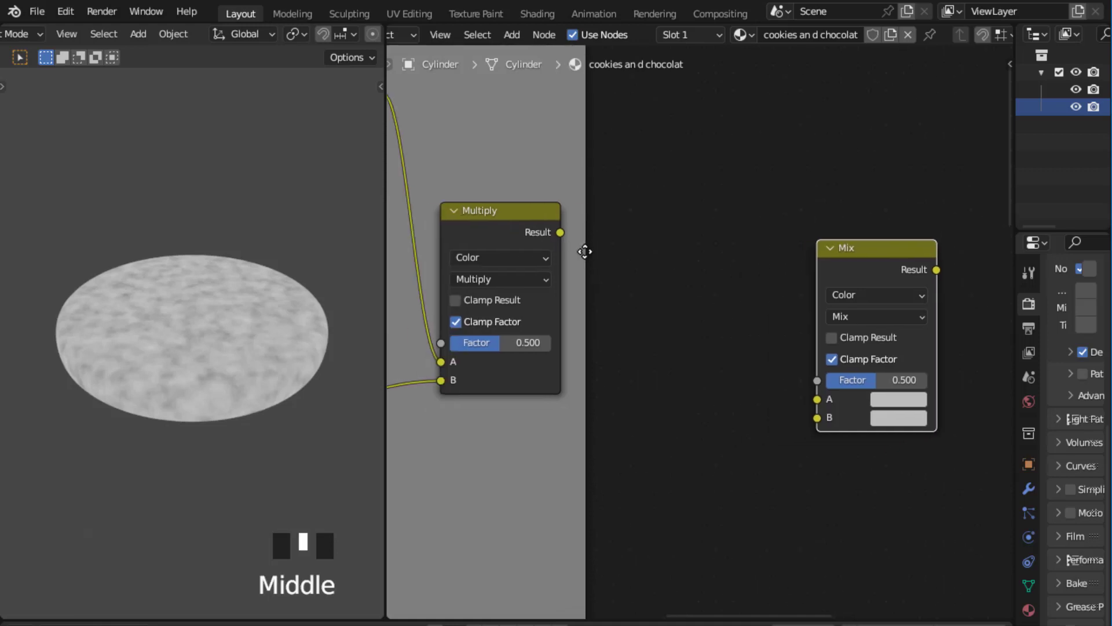
scroll(603, 259, "down", 4)
scroll(637, 261, "up", 3)
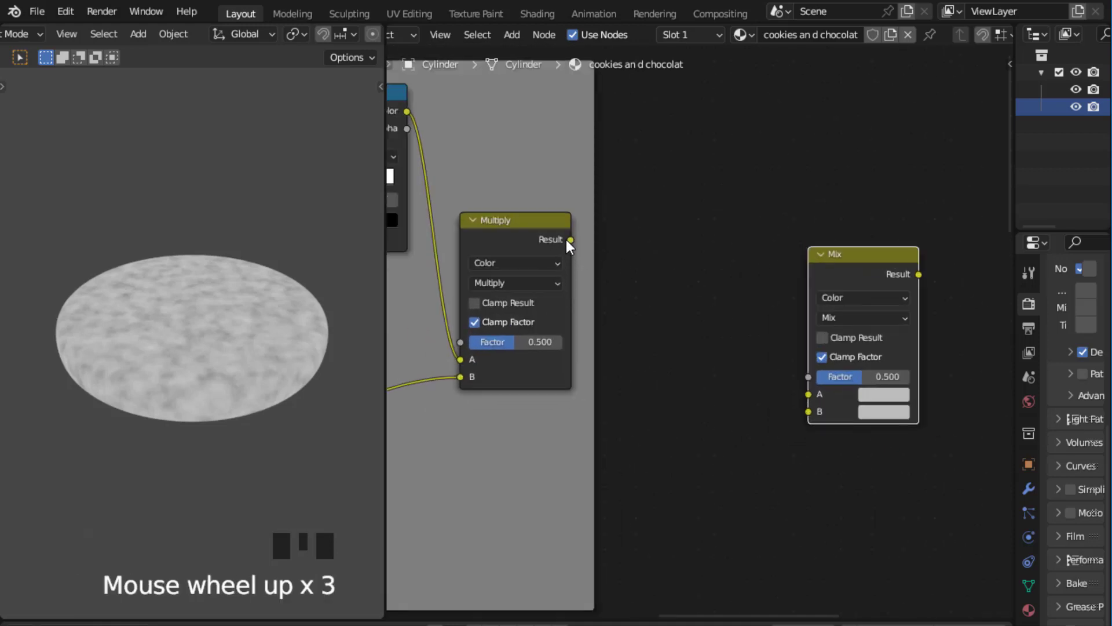
left_click_drag(570, 239, 804, 395)
left_click(718, 502)
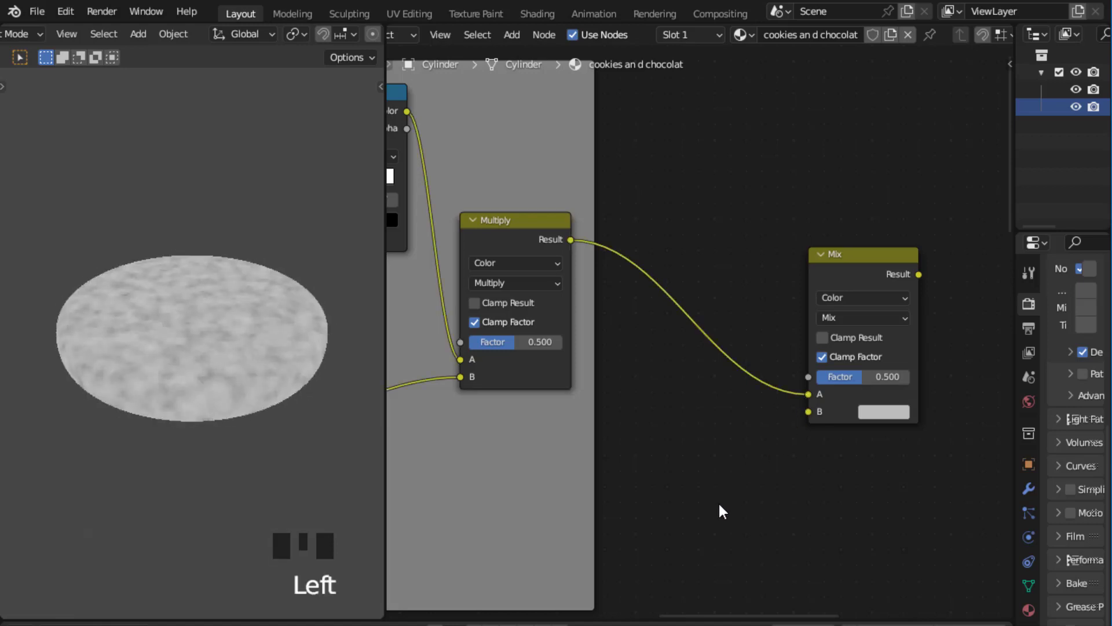
Step: Connect the Color output of the CRACK MASK frame's ColorRamp to input B of the Mix node
scroll(718, 463, "down", 3)
middle_click_drag(718, 430, 720, 313)
scroll(720, 450, "up", 1)
middle_click_drag(698, 499, 711, 365)
scroll(708, 364, "down", 4)
middle_click_drag(675, 418, 727, 402)
scroll(728, 398, "up", 3)
scroll(641, 447, "up", 1)
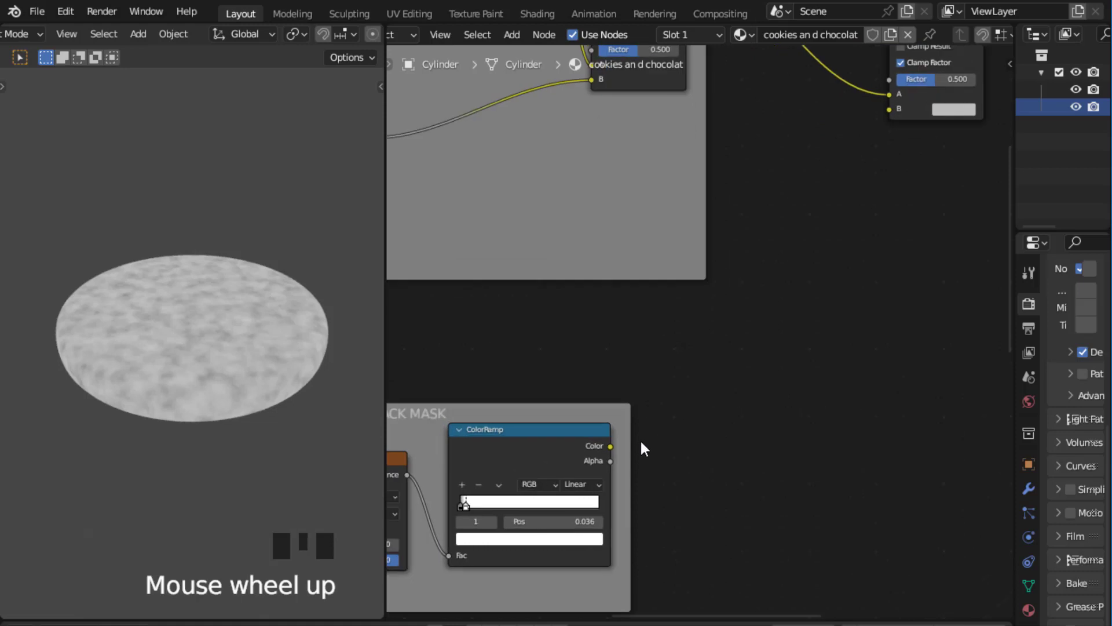
left_click_drag(612, 447, 895, 114)
Step: Set the Mix node's blending mode to Darken and its Factor to 1.000
middle_click_drag(933, 171, 800, 368)
scroll(921, 238, "up", 3)
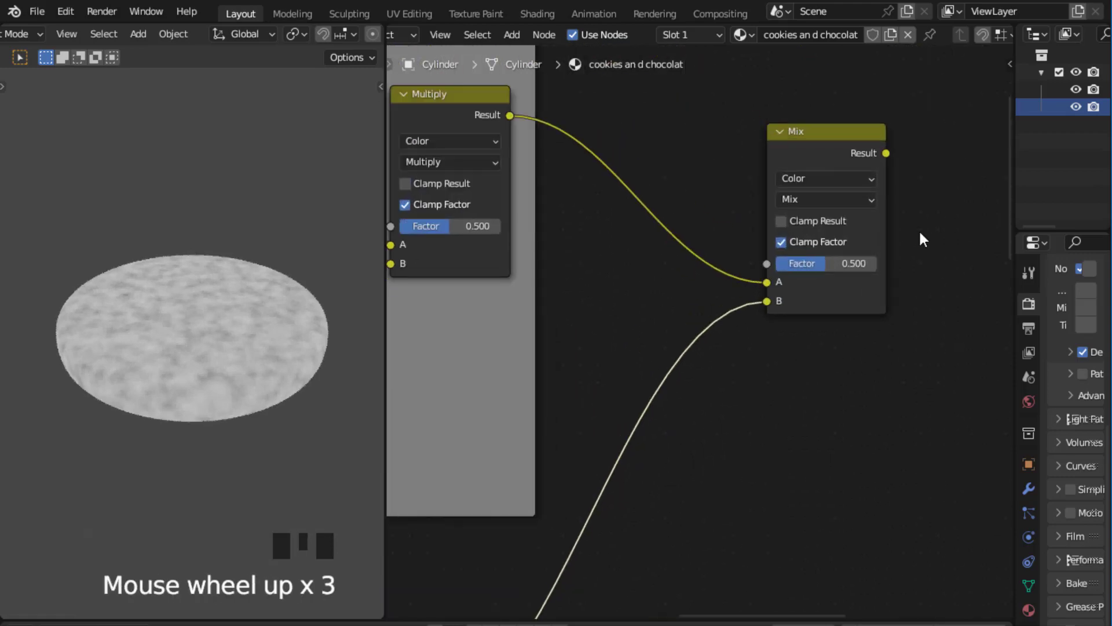
middle_click_drag(921, 238, 822, 354)
scroll(879, 322, "up", 2)
scroll(886, 298, "up", 2)
middle_click_drag(886, 298, 859, 353)
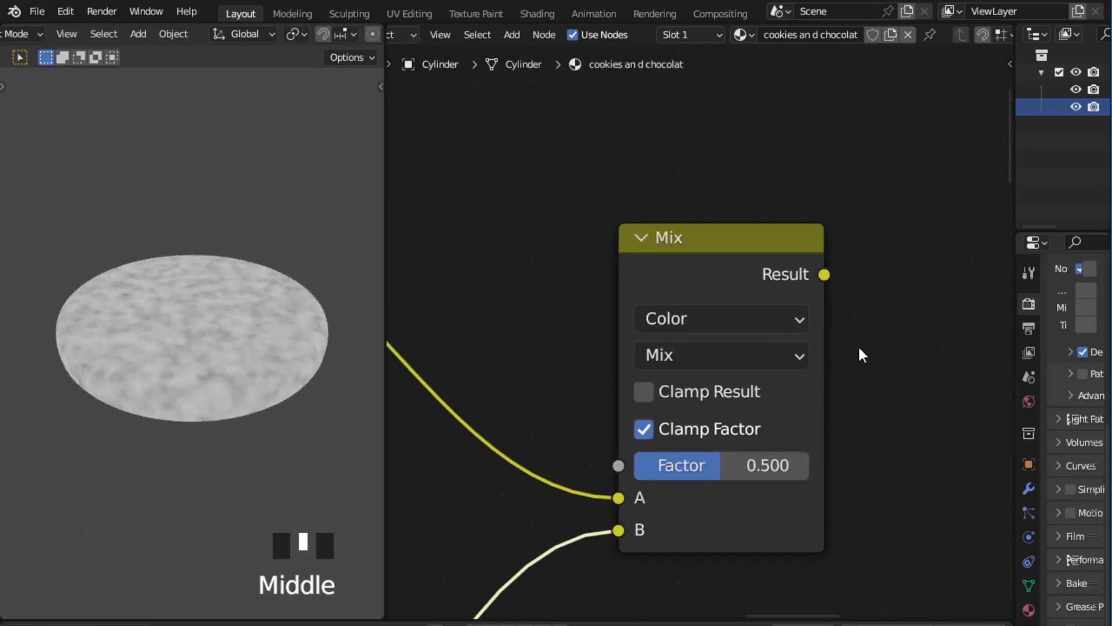
scroll(736, 370, "up", 2)
left_click(727, 371)
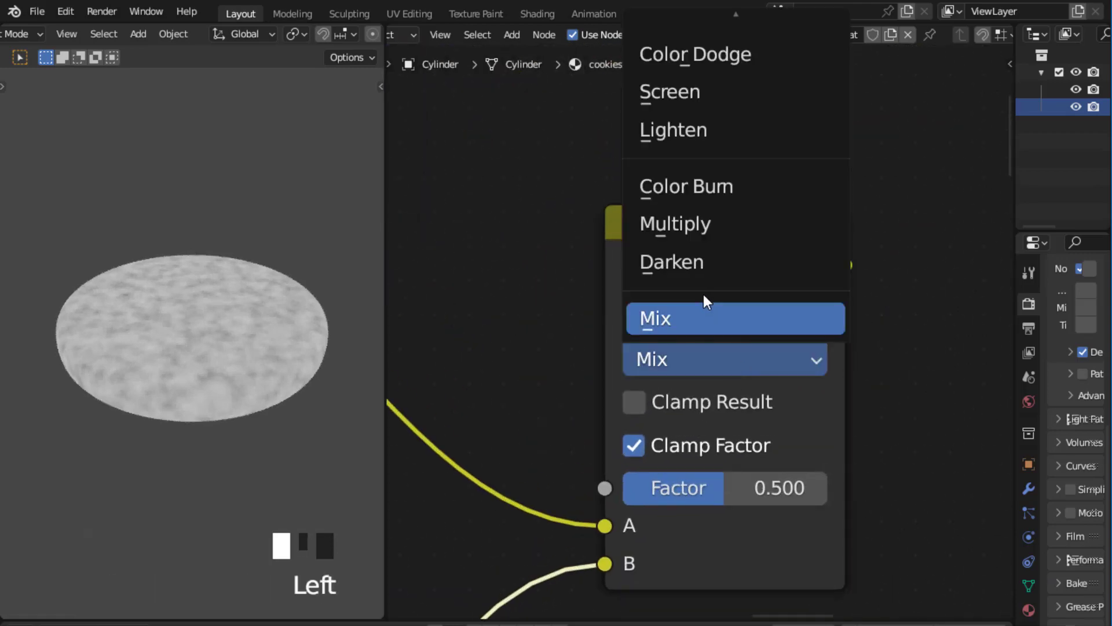
left_click(700, 265)
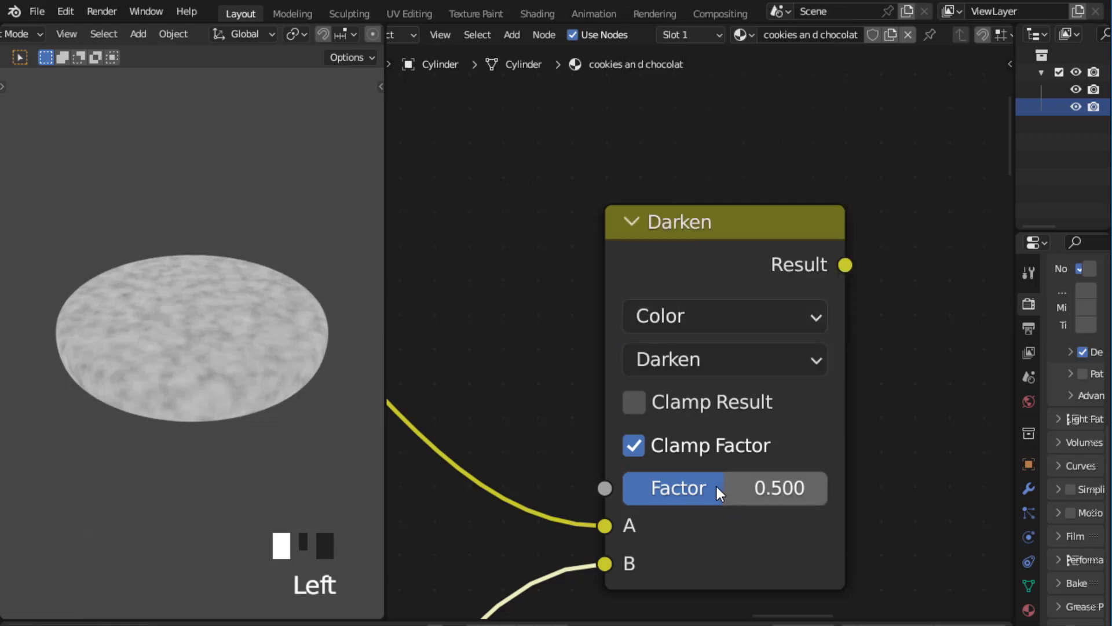
left_click_drag(715, 485, 817, 484)
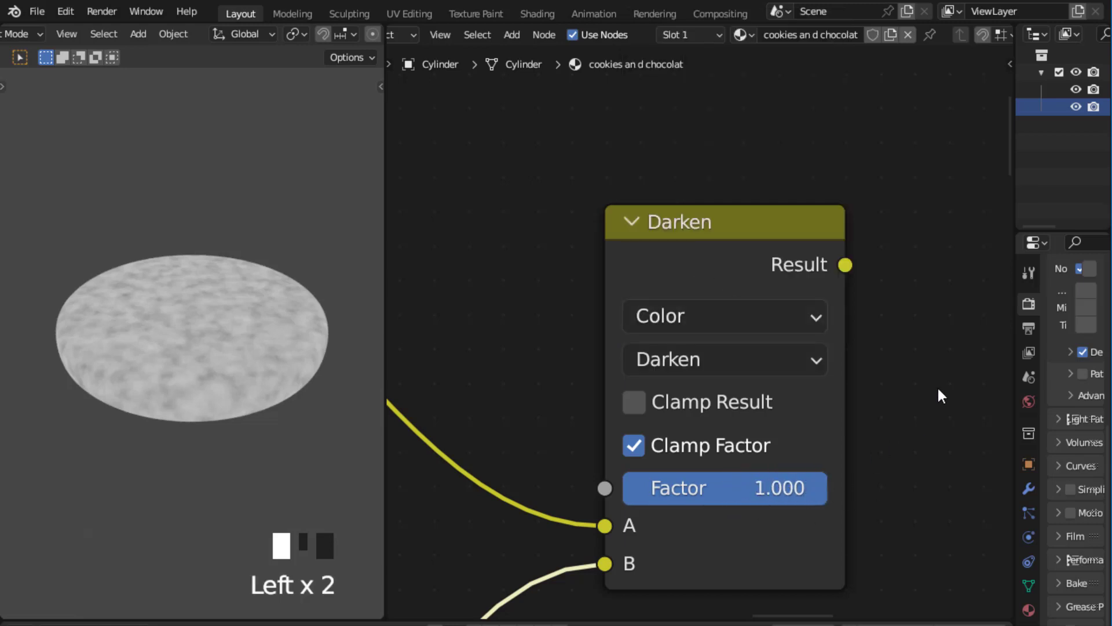
Step: Preview the Darken node's result on the cookie disc and inspect the combined masks up close
left_click(766, 238)
left_click(766, 238)
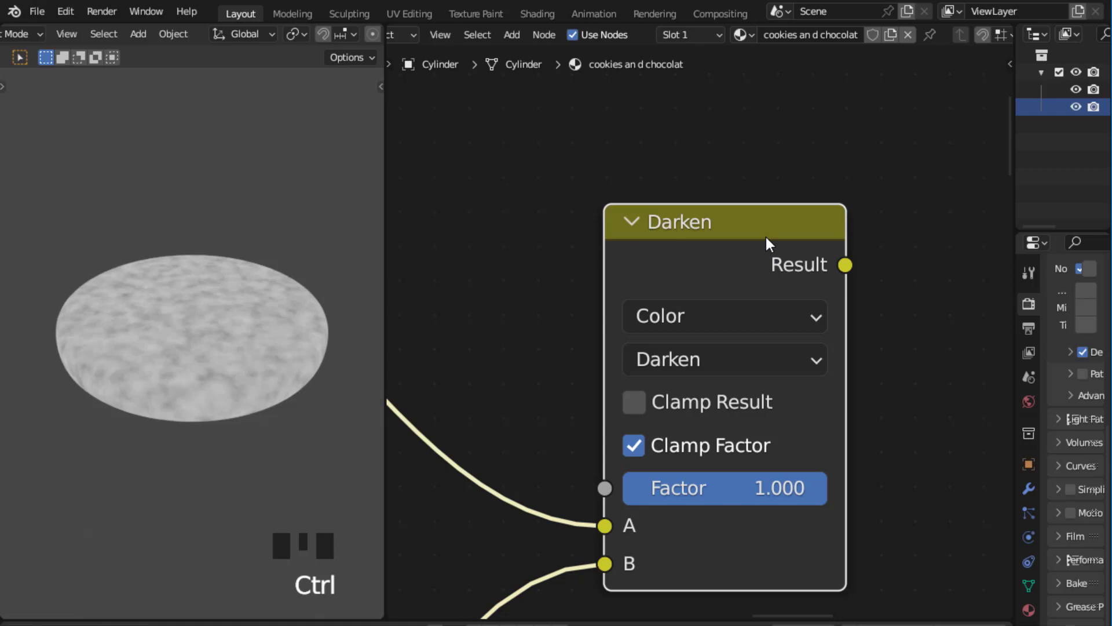
left_click(765, 238, "ctrl+shift")
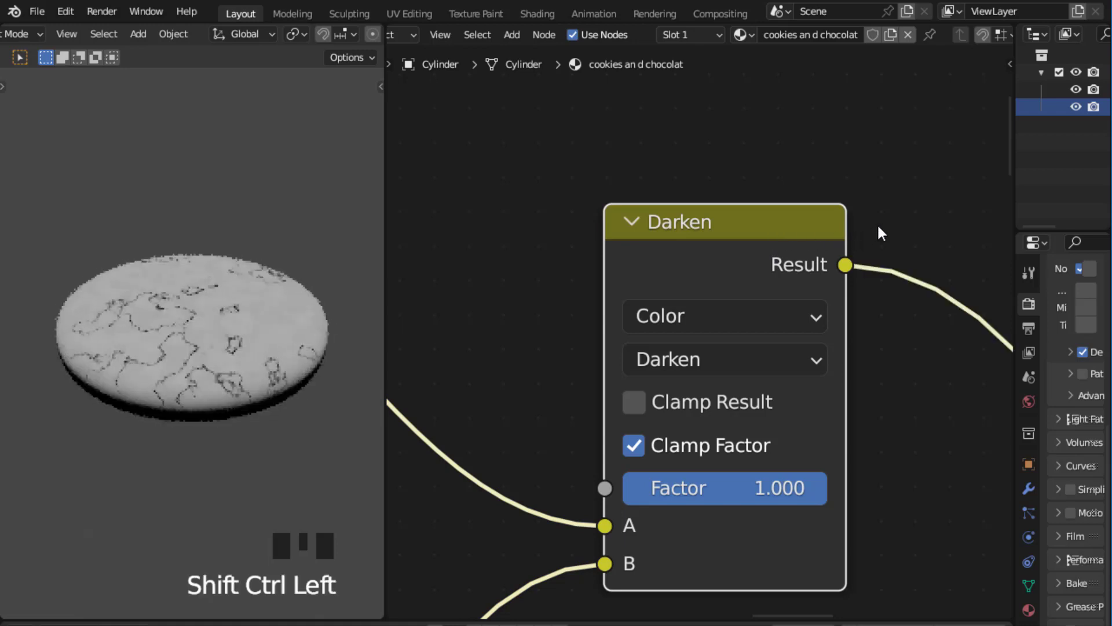
middle_click(251, 418)
middle_click_drag(251, 418, 227, 415)
scroll(234, 391, "up", 2)
scroll(542, 333, "down", 2)
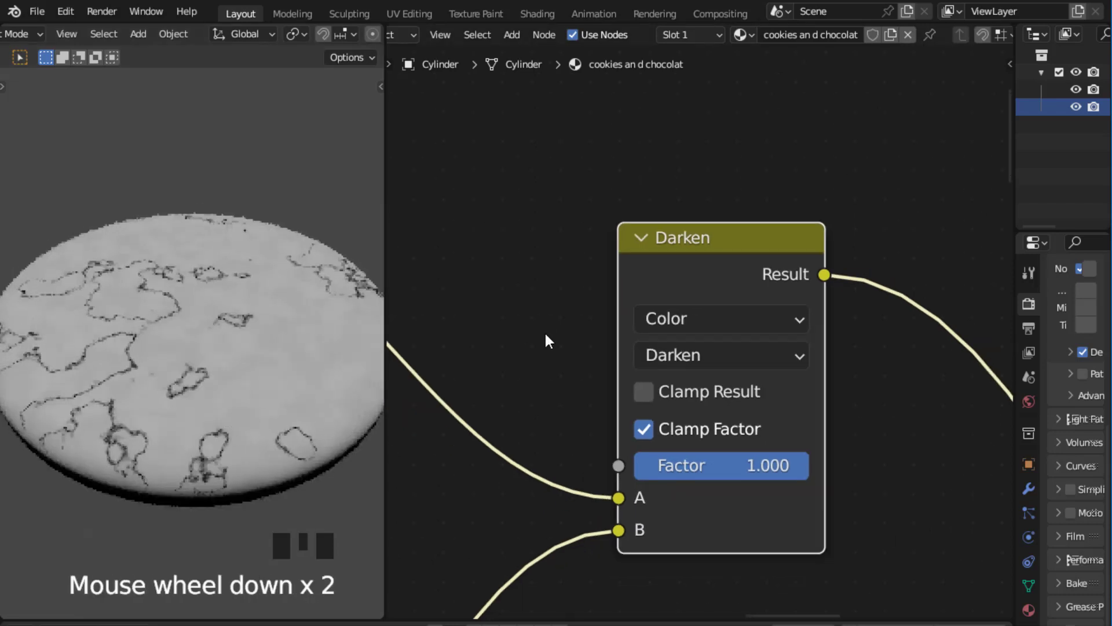
middle_click_drag(269, 469, 272, 440)
scroll(273, 440, "down", 2)
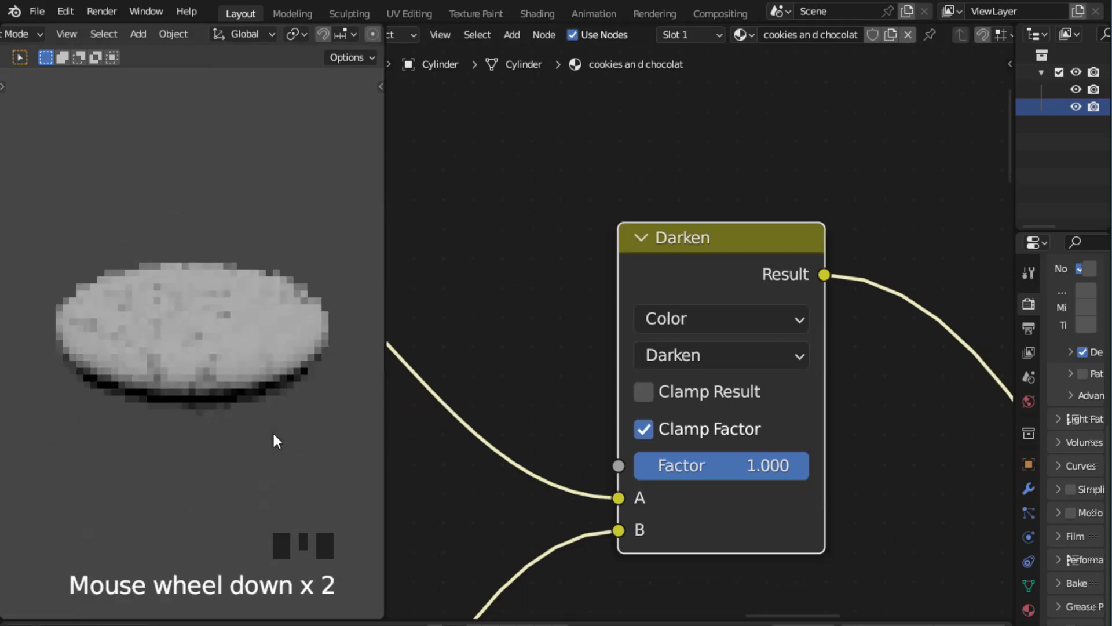
Step: Save the Blender file
scroll(897, 490, "down", 3)
scroll(897, 489, "down", 7)
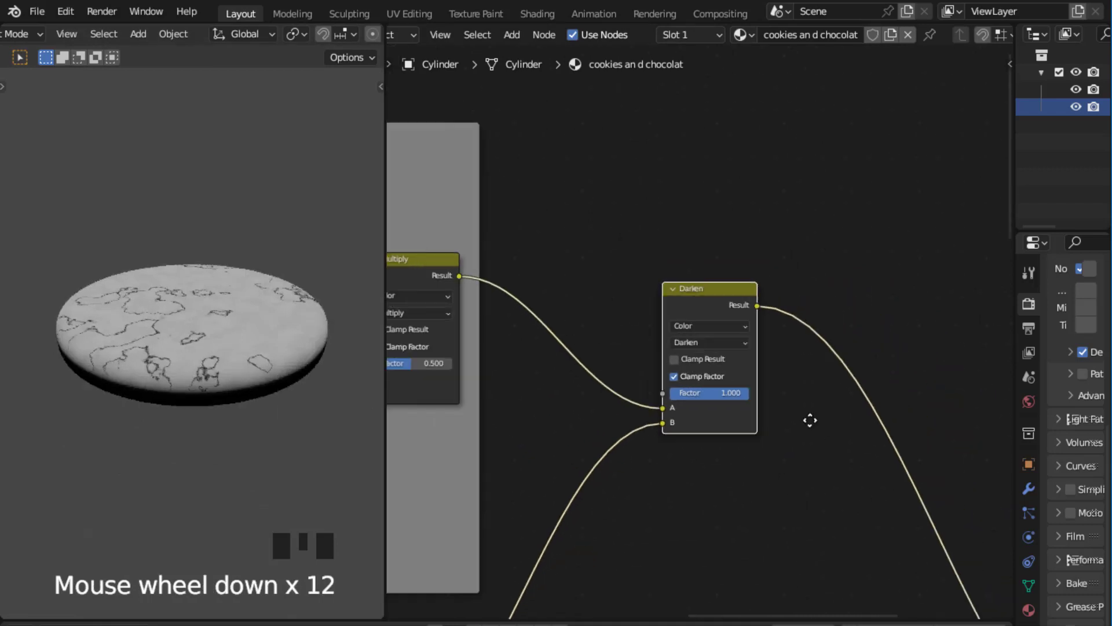
middle_click_drag(810, 417, 726, 464)
middle_click(756, 442)
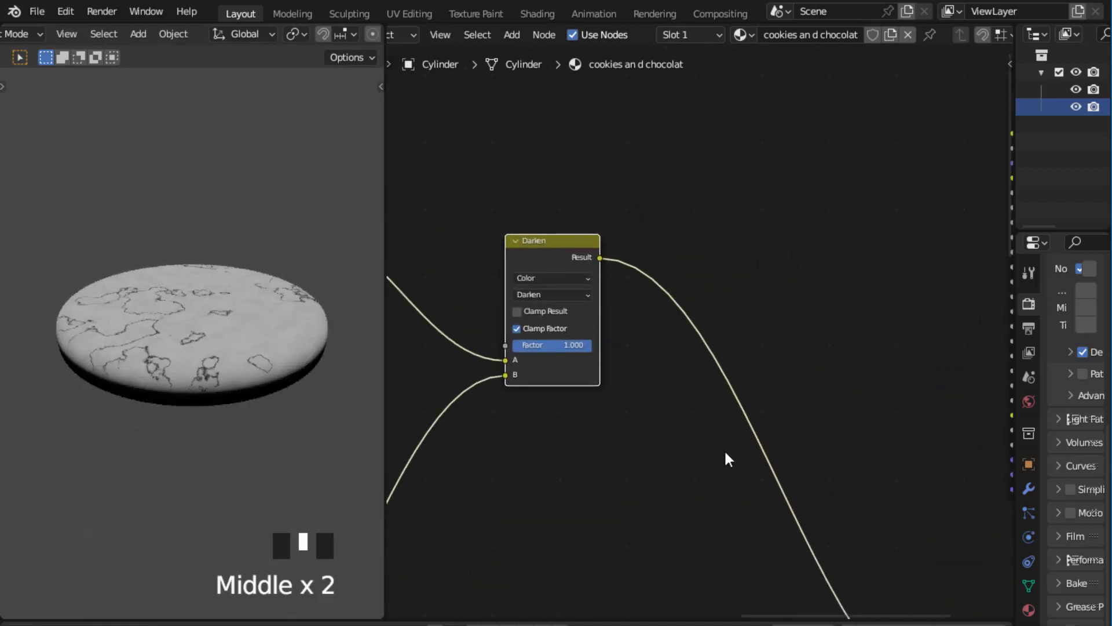
key("ctrl+s")
Step: Add another Mix node between the Darken node and the Principled BSDF
scroll(727, 448, "up", 2)
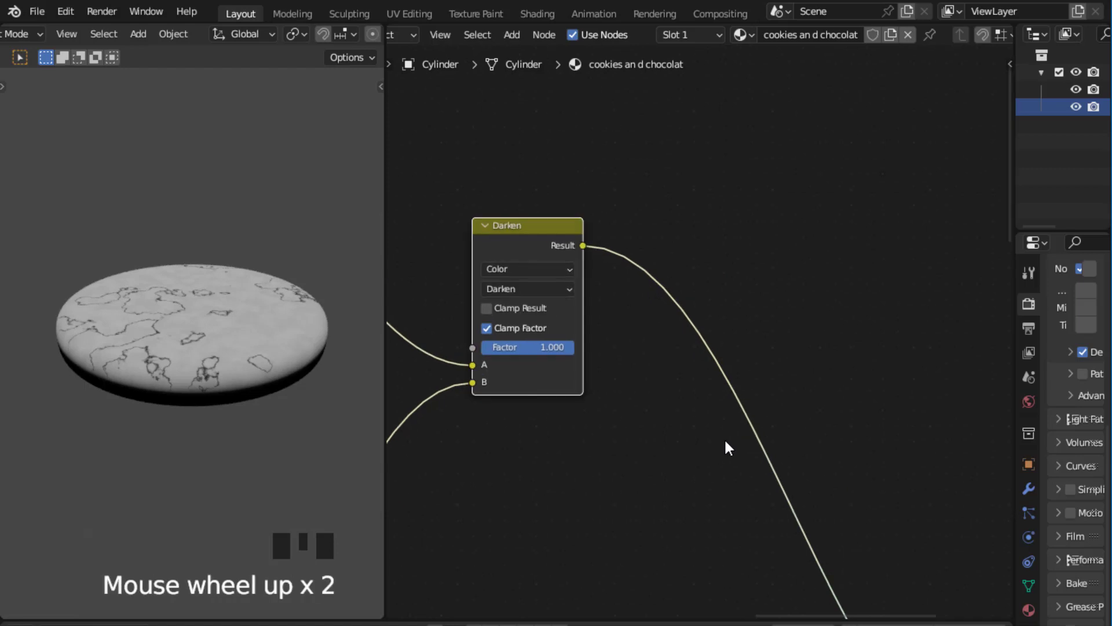
middle_click(760, 377)
scroll(753, 382, "up", 2)
middle_click_drag(749, 389, 752, 397)
scroll(526, 432, "down", 3)
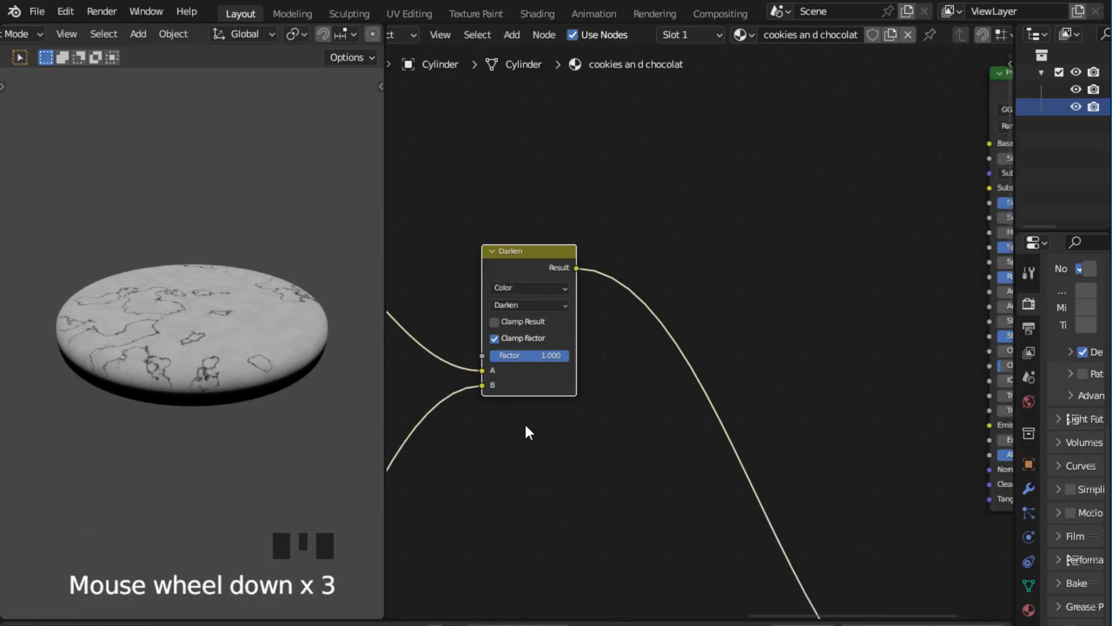
left_click(759, 350)
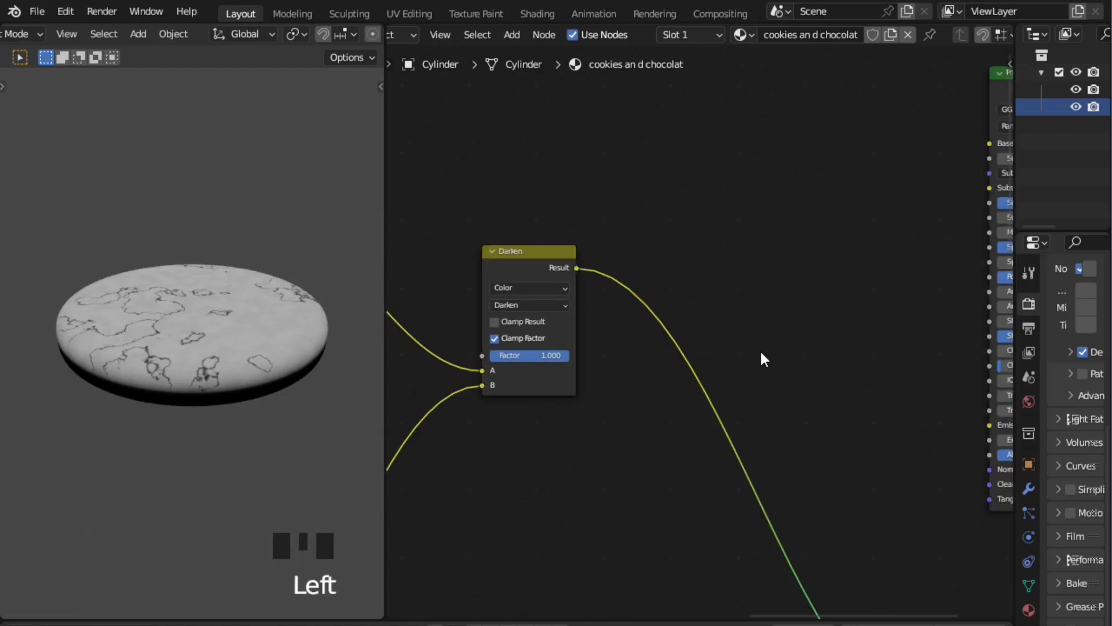
key("shift+a")
mouse_move(760, 350)
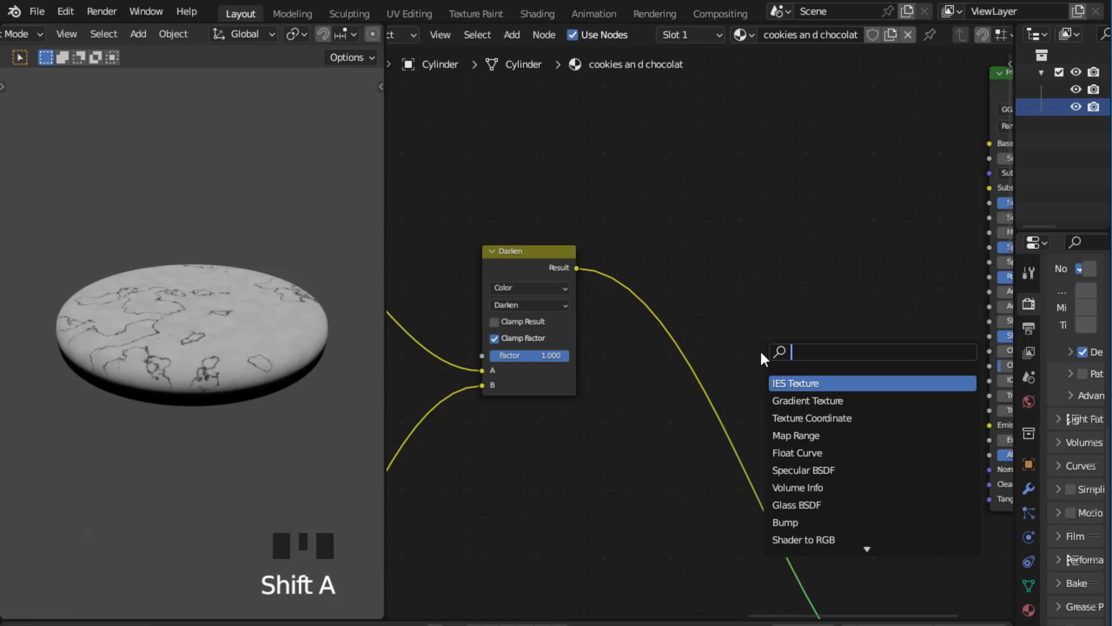
type("mix")
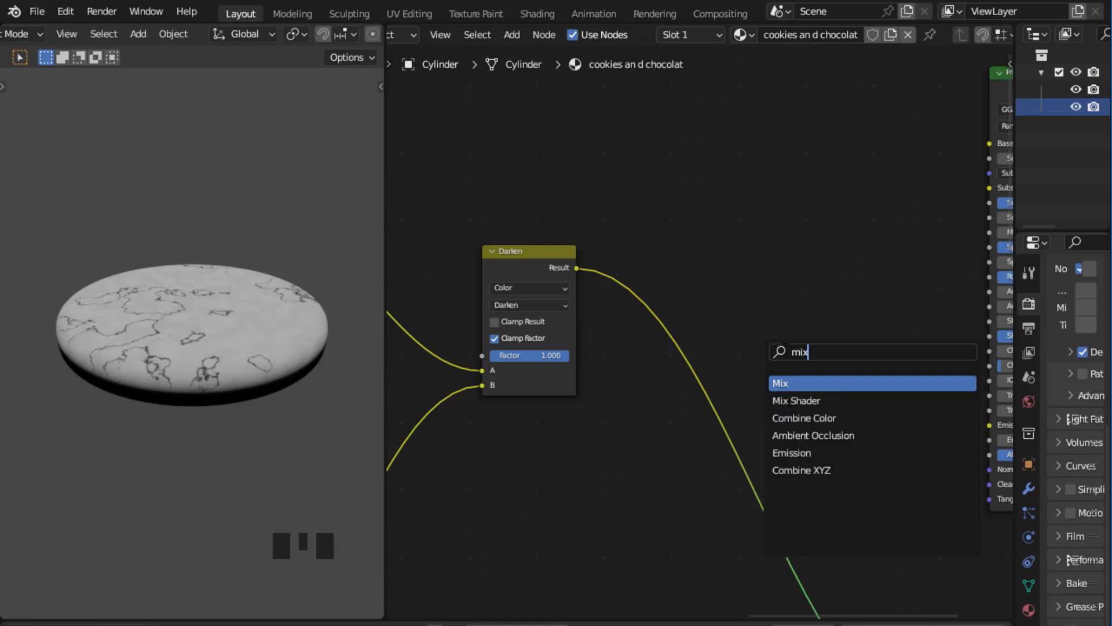
left_click(782, 382)
left_click(841, 335)
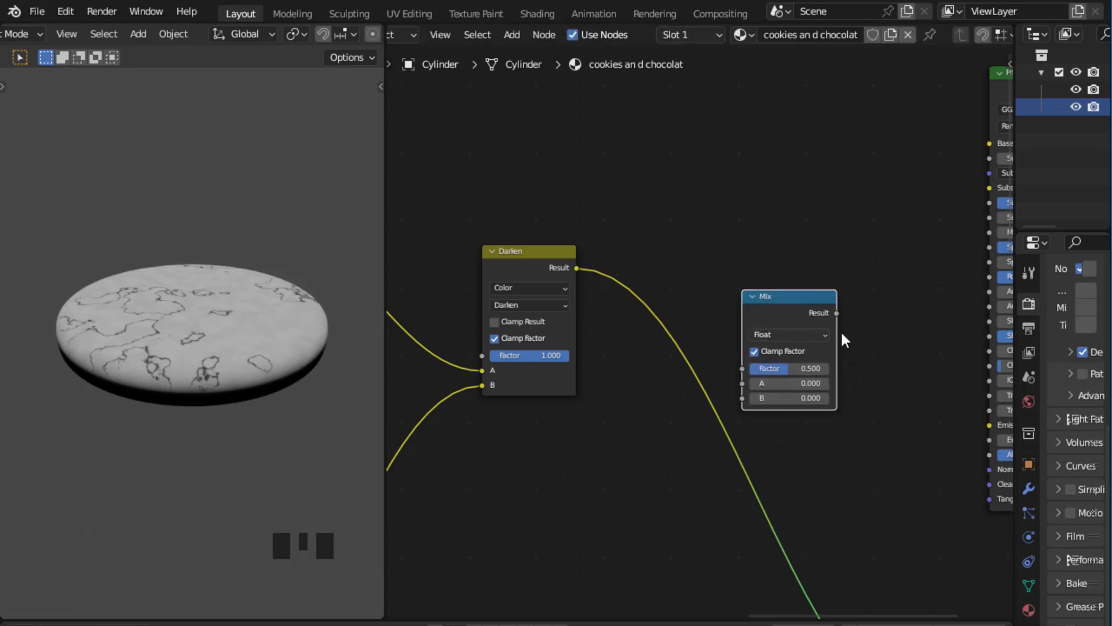
Step: Set the new Mix node's data type to Color and insert it into the Darken node's output link through input A
scroll(856, 336, "up", 6)
middle_click_drag(888, 342, 761, 334)
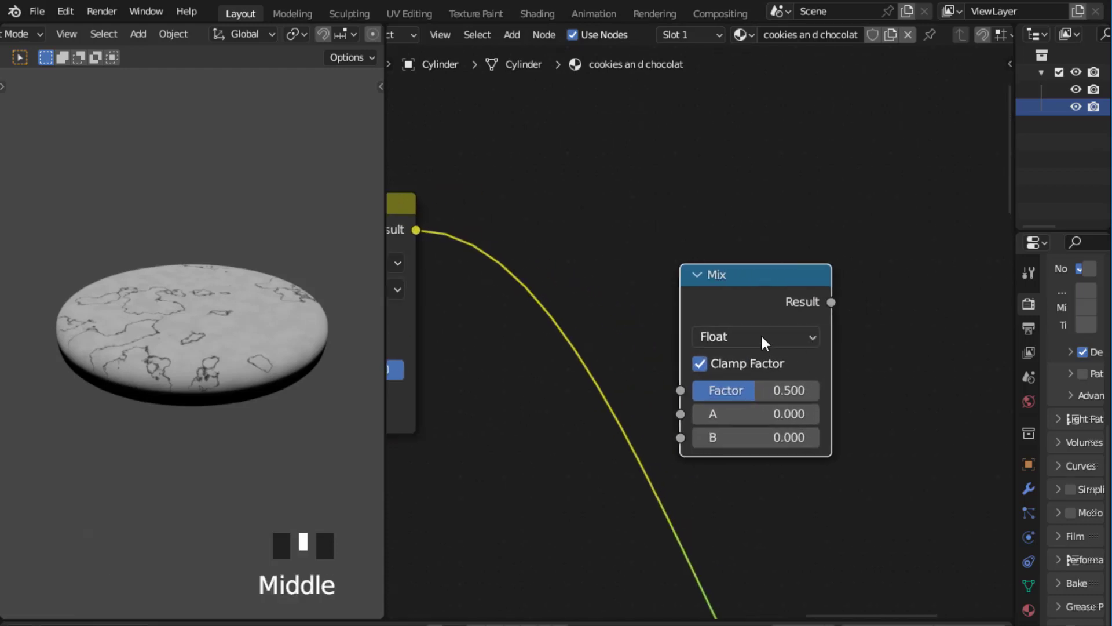
left_click(760, 335)
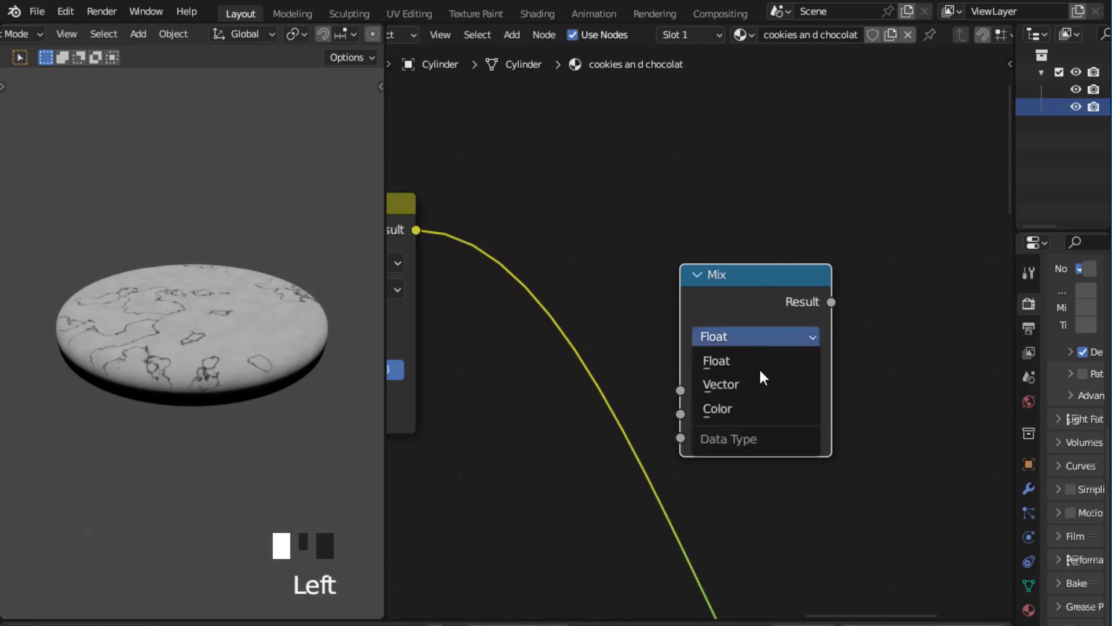
left_click(737, 408)
left_click_drag(746, 271, 675, 236)
scroll(826, 379, "up", 3)
scroll(834, 387, "up", 1)
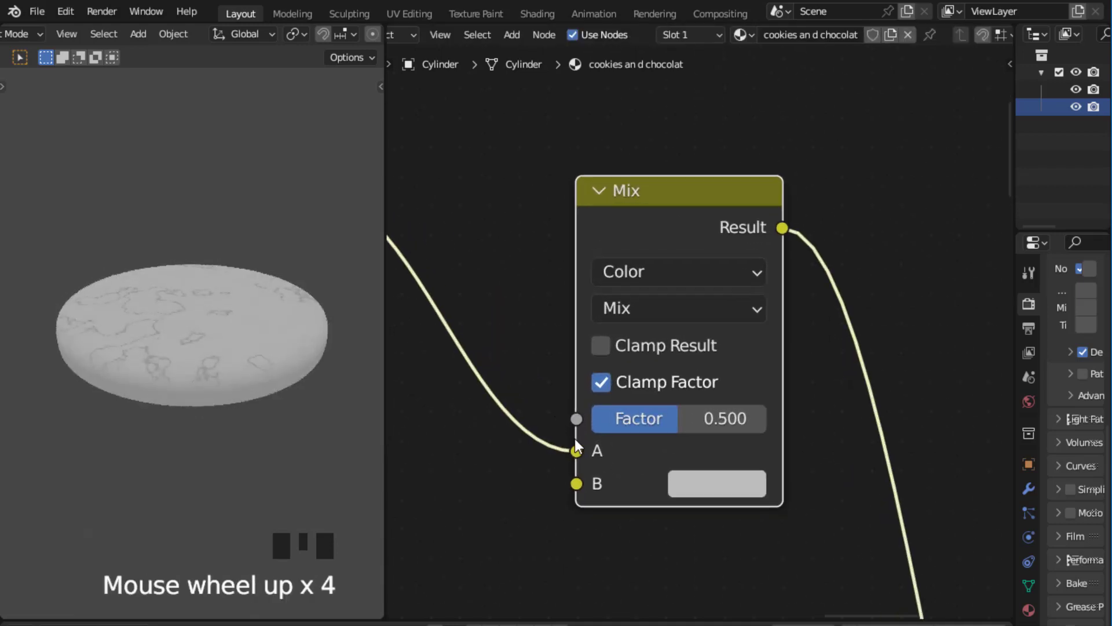
Step: Reroute the incoming link from the Mix node's A input to its Factor input and save the file
scroll(540, 344, "down", 8)
scroll(539, 344, "up", 7)
middle_click_drag(556, 335, 585, 309)
left_click_drag(616, 417, 620, 384)
scroll(908, 350, "up", 2)
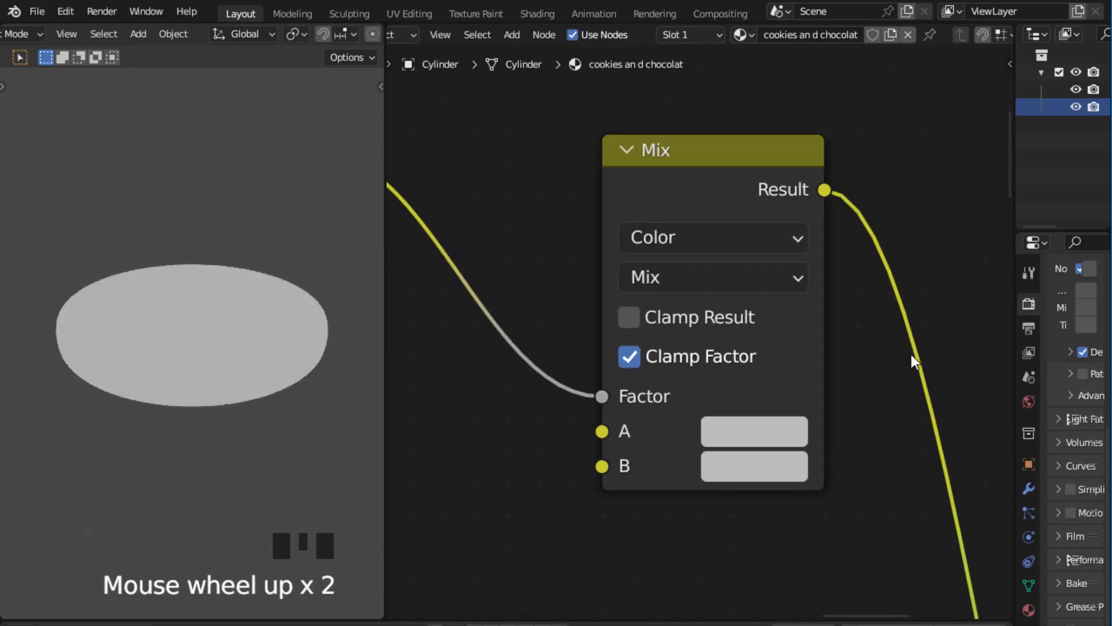
key("ctrl+s")
scroll(909, 355, "down", 3)
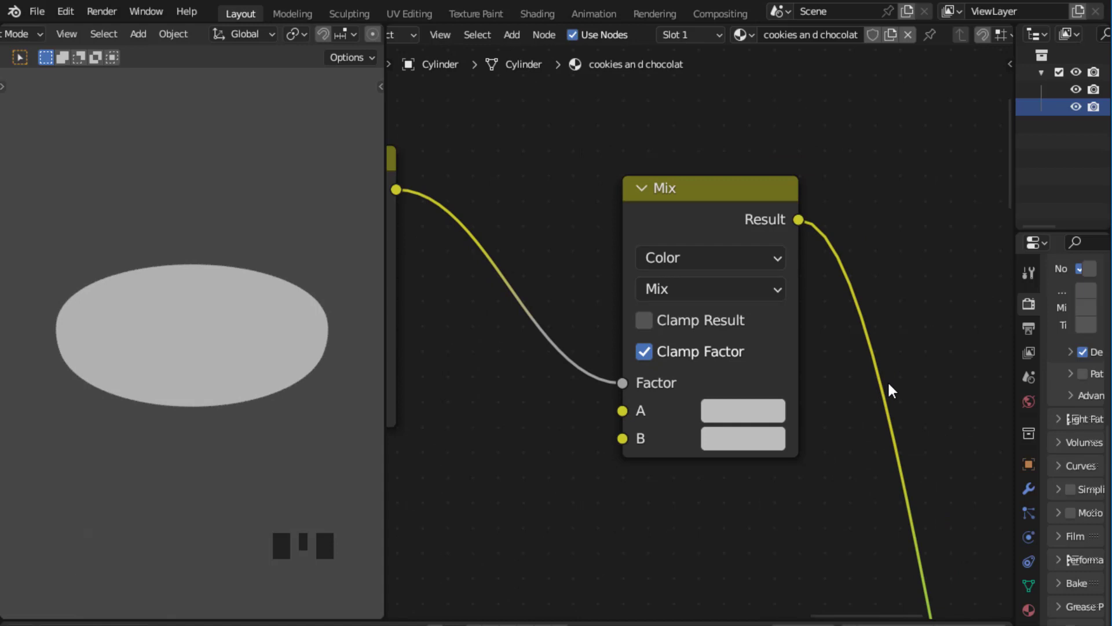
Step: Set the Mix node's A color to the dark red-brown hex value 461200
scroll(887, 380, "down", 7)
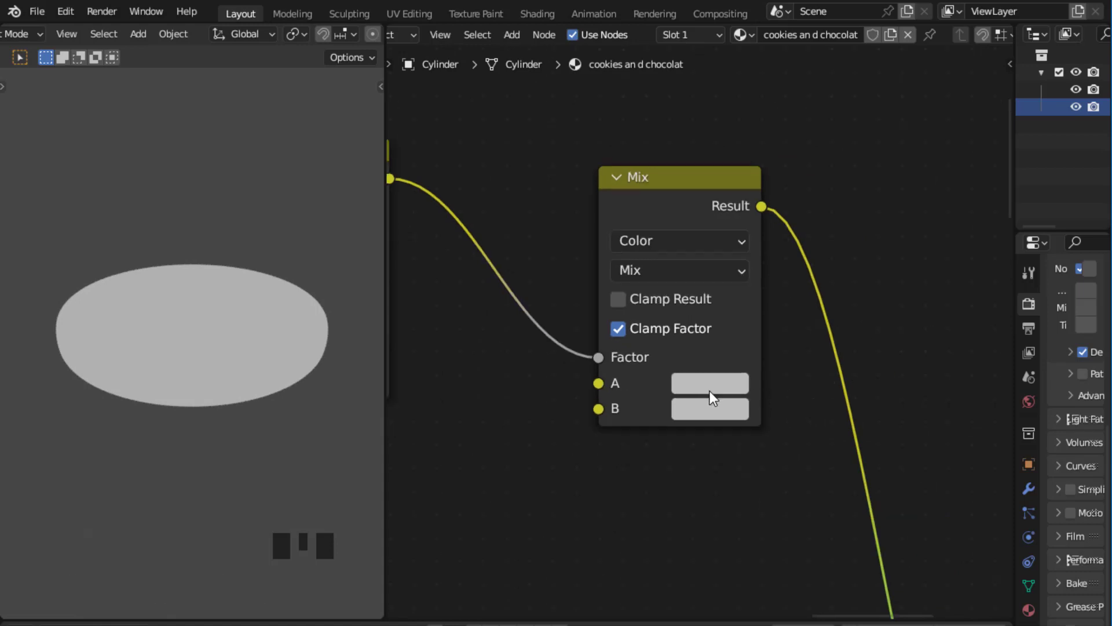
left_click(710, 390)
left_click(844, 244)
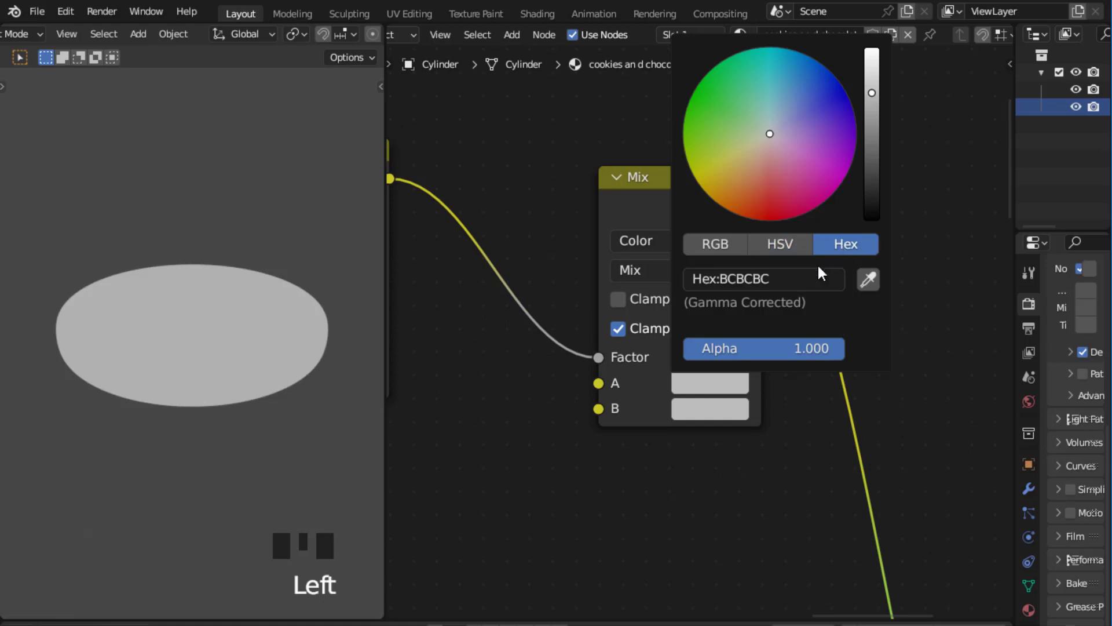
left_click_drag(763, 144, 748, 194)
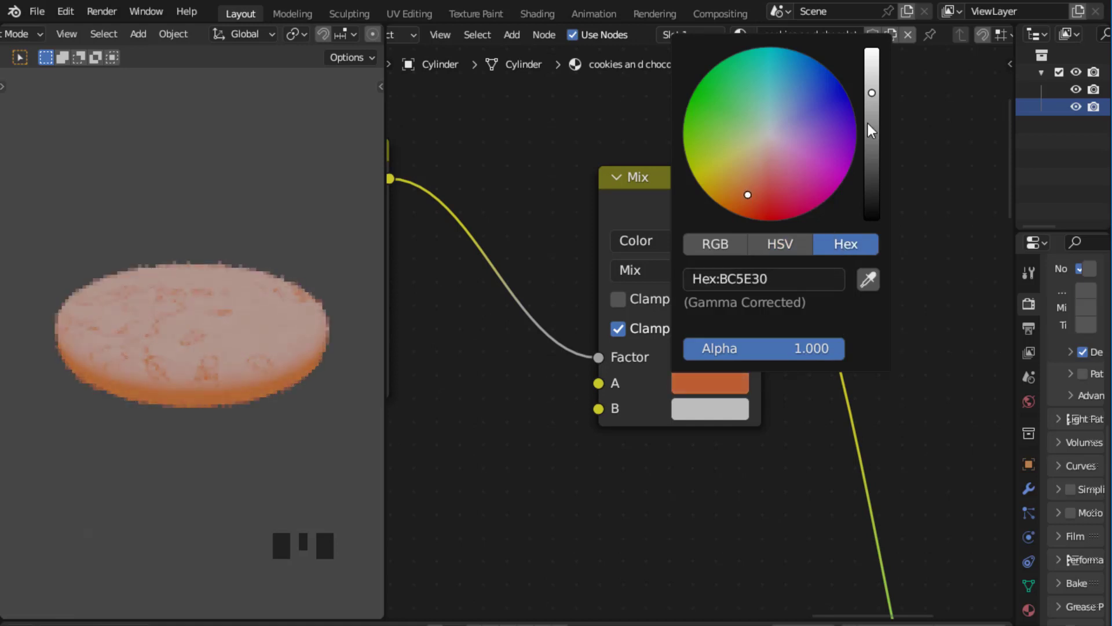
left_click_drag(873, 92, 872, 146)
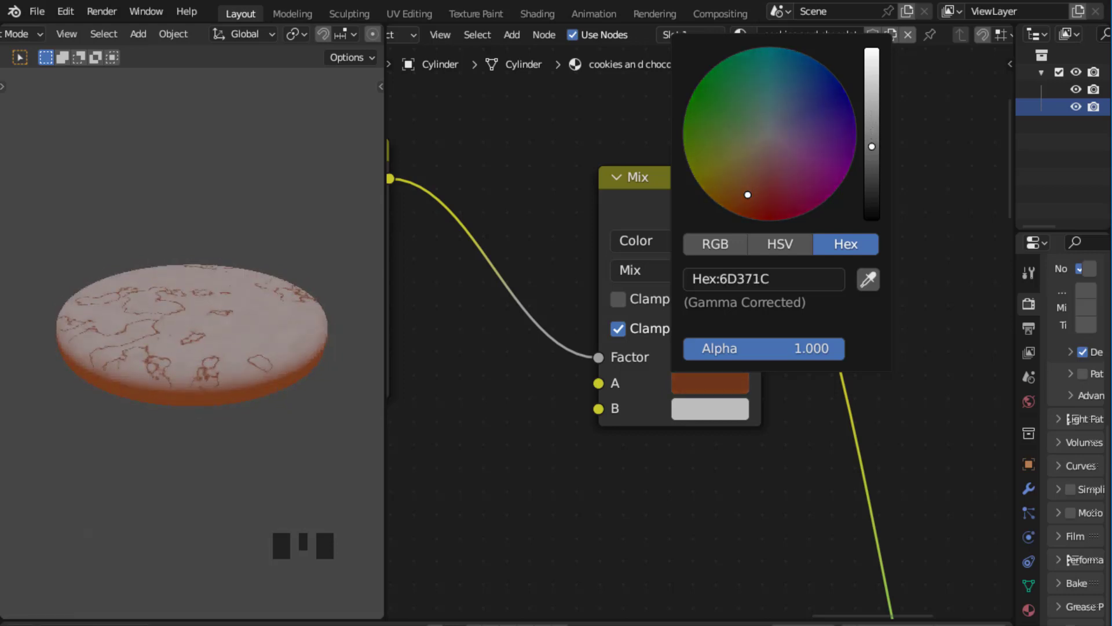
left_click_drag(872, 146, 872, 147)
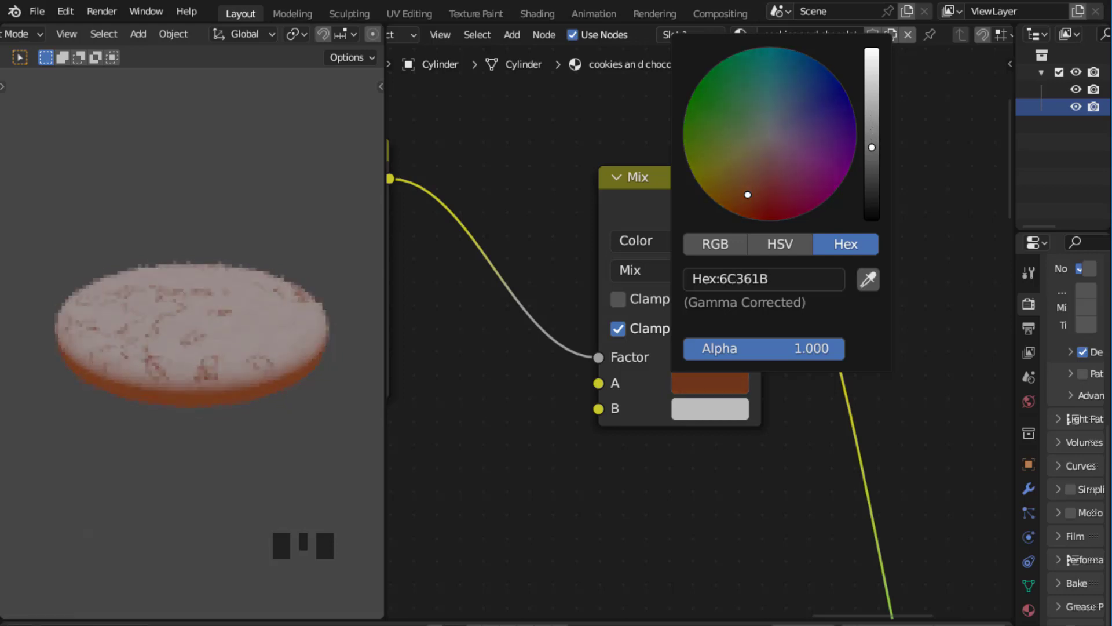
left_click(785, 277)
type("22")
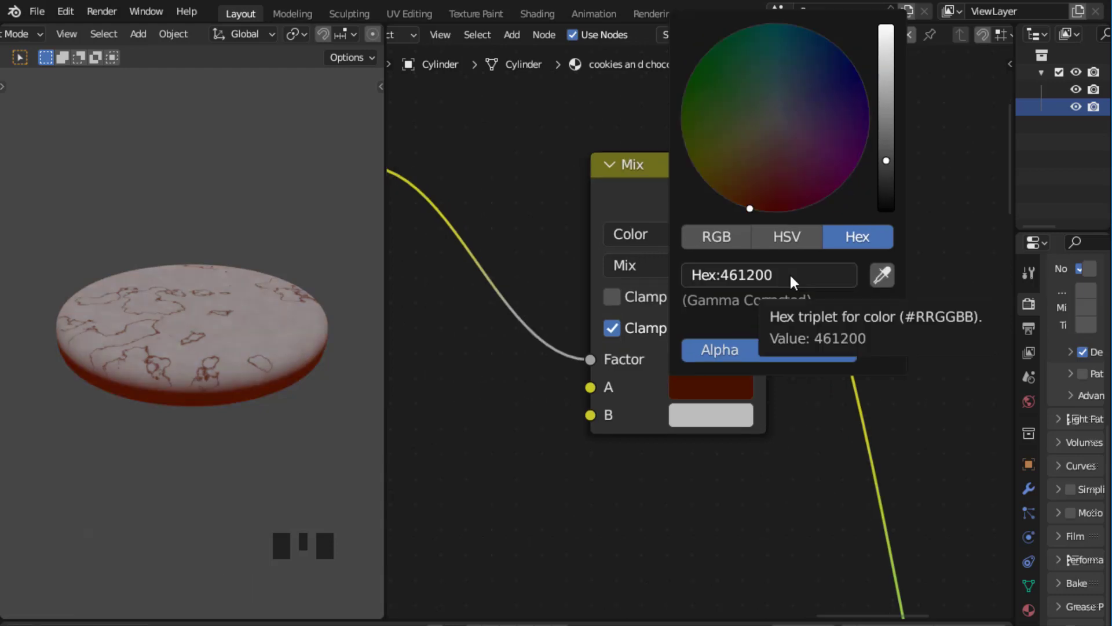
left_click(975, 347)
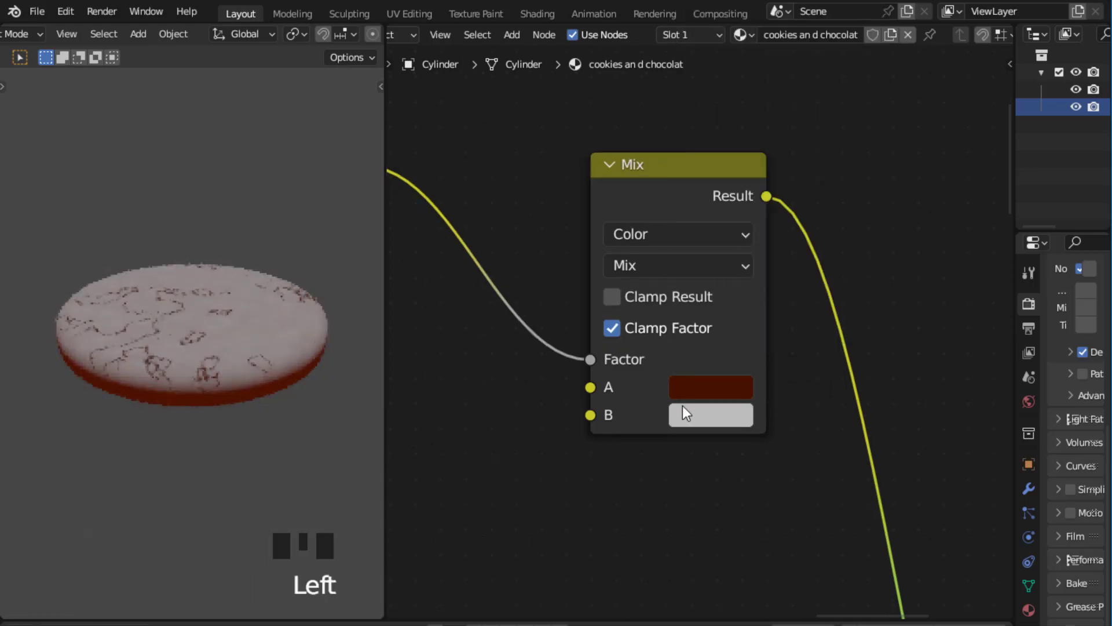
Step: Give the Mix node's B color an orange tone of about hex BC7C2A
middle_click_drag(843, 391, 836, 340)
scroll(844, 353, "up", 5)
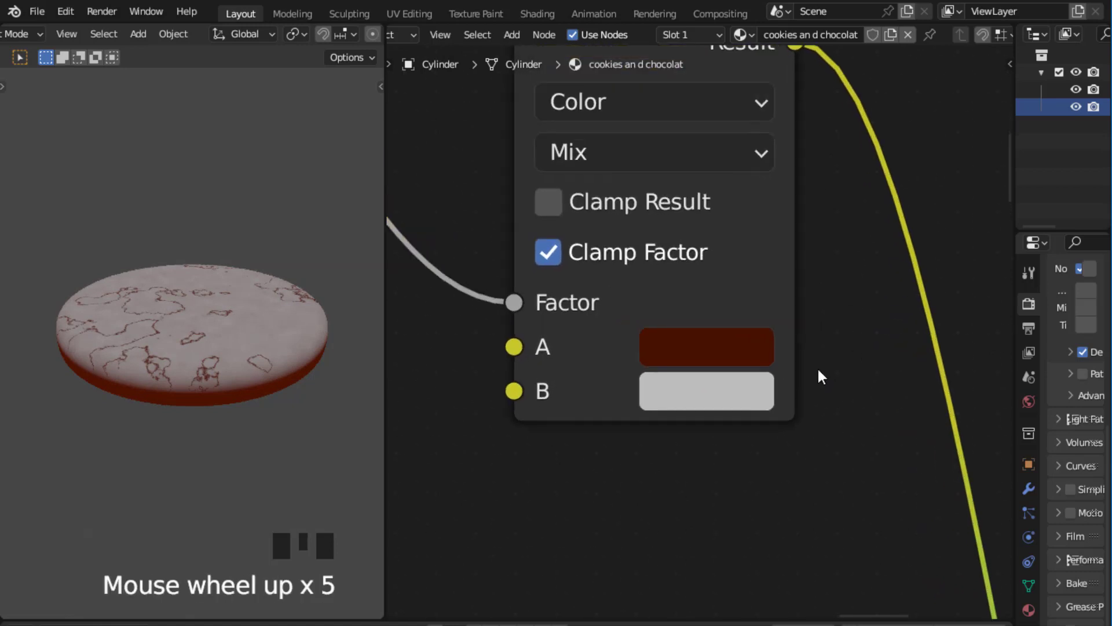
scroll(835, 370, "up", 2)
scroll(837, 366, "down", 4)
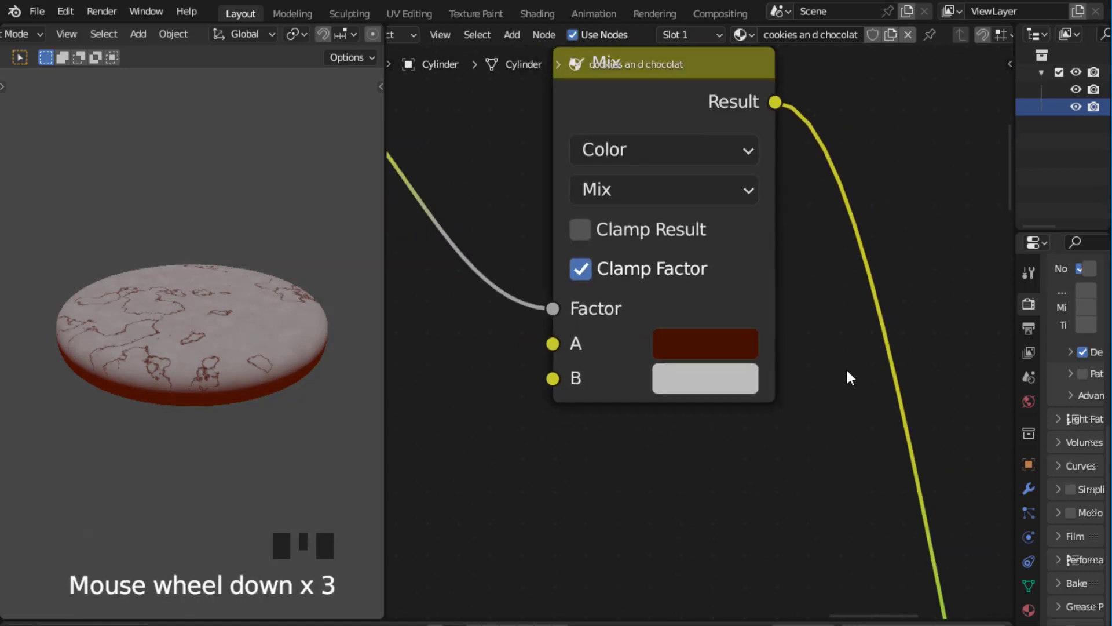
left_click(720, 381)
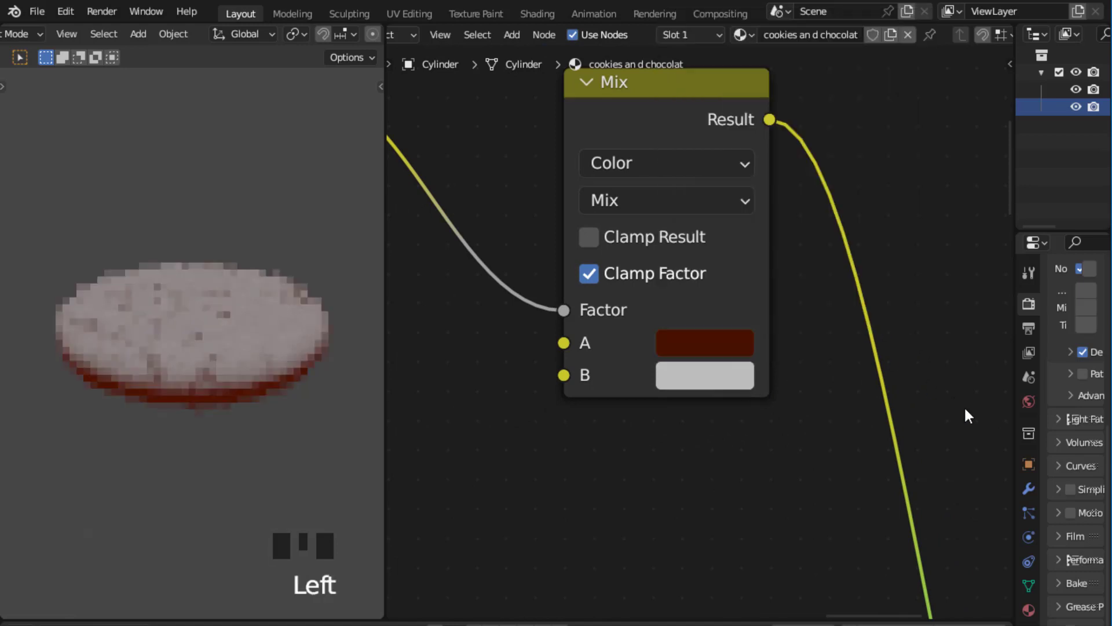
scroll(718, 376, "down", 4)
left_click(713, 371)
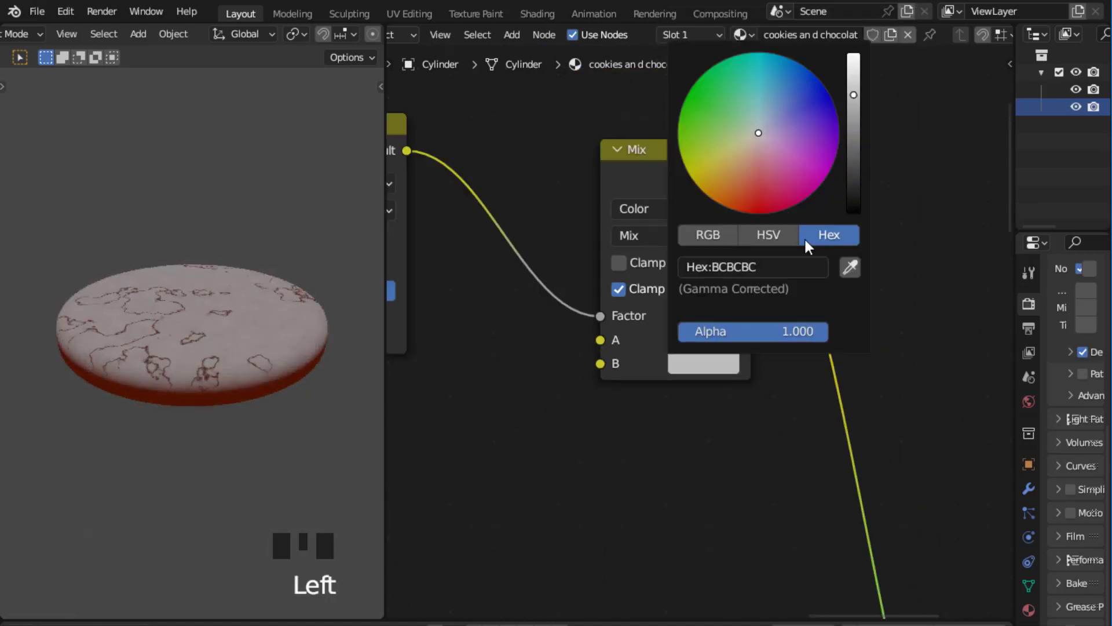
left_click_drag(757, 145, 723, 185)
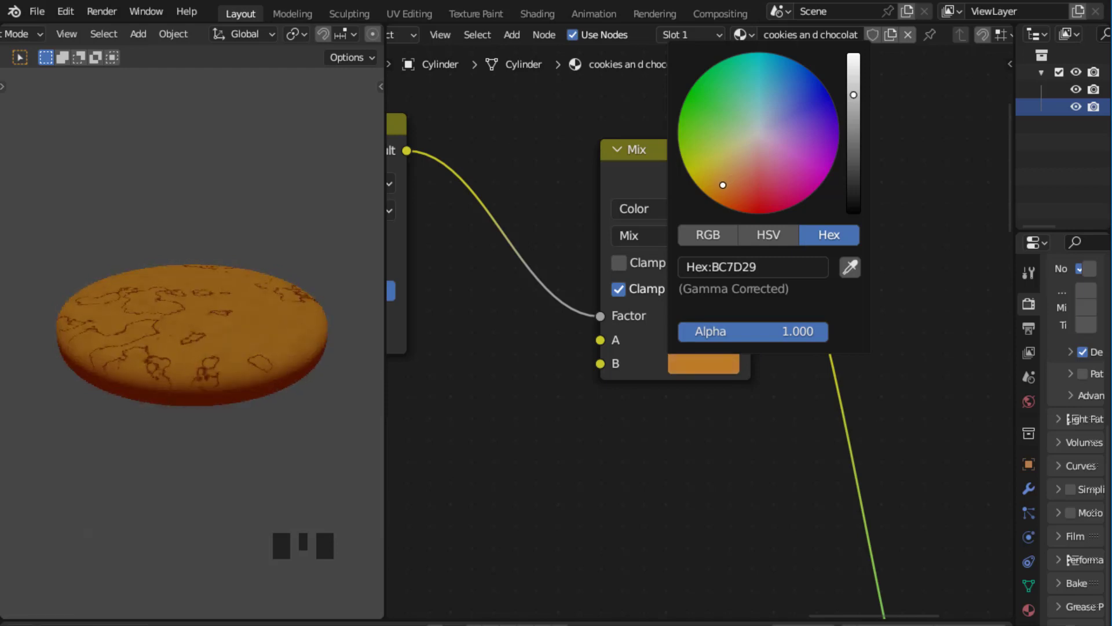
mouse_move(723, 184)
left_mouse_down()
mouse_move(732, 191)
mouse_move(723, 185)
left_mouse_up()
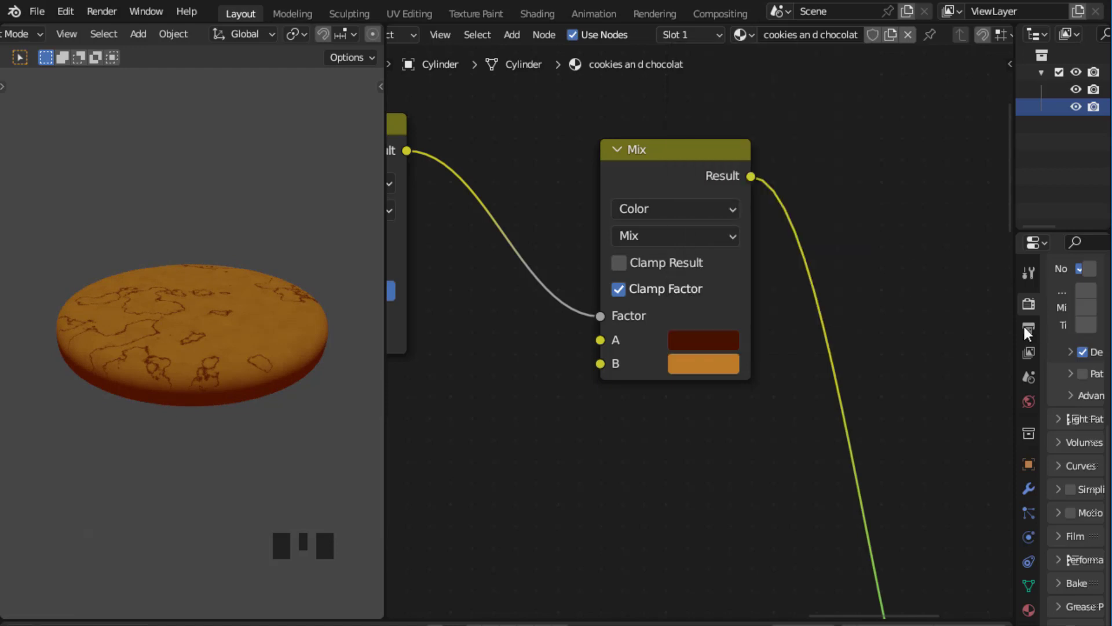
Step: Set the Mix node's B color to the light brown hex value AD7650
left_click(694, 366)
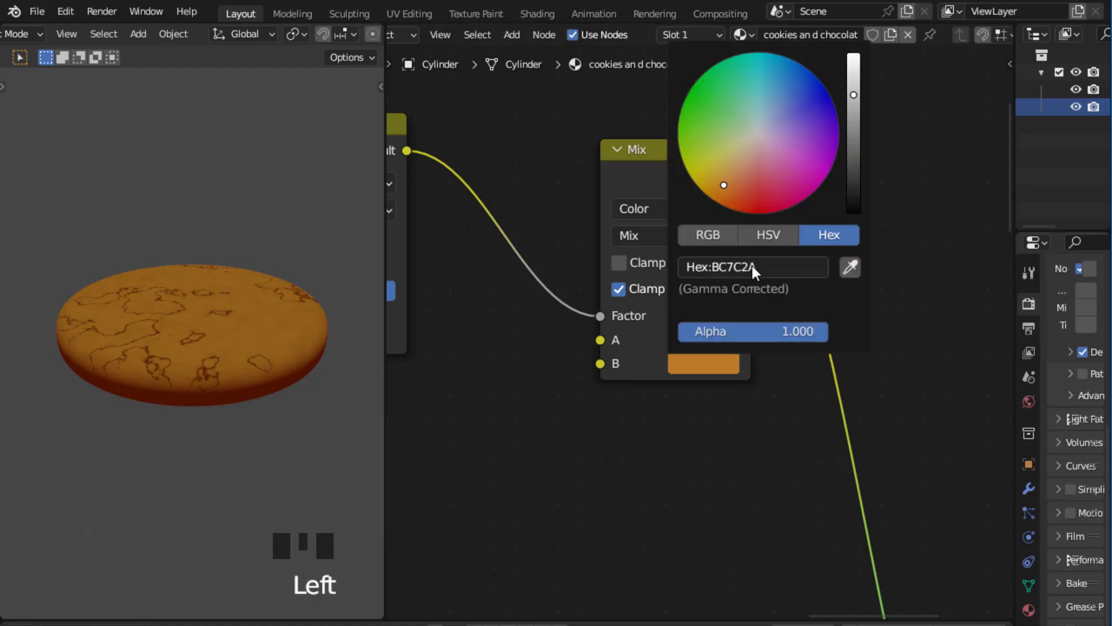
left_click(765, 265)
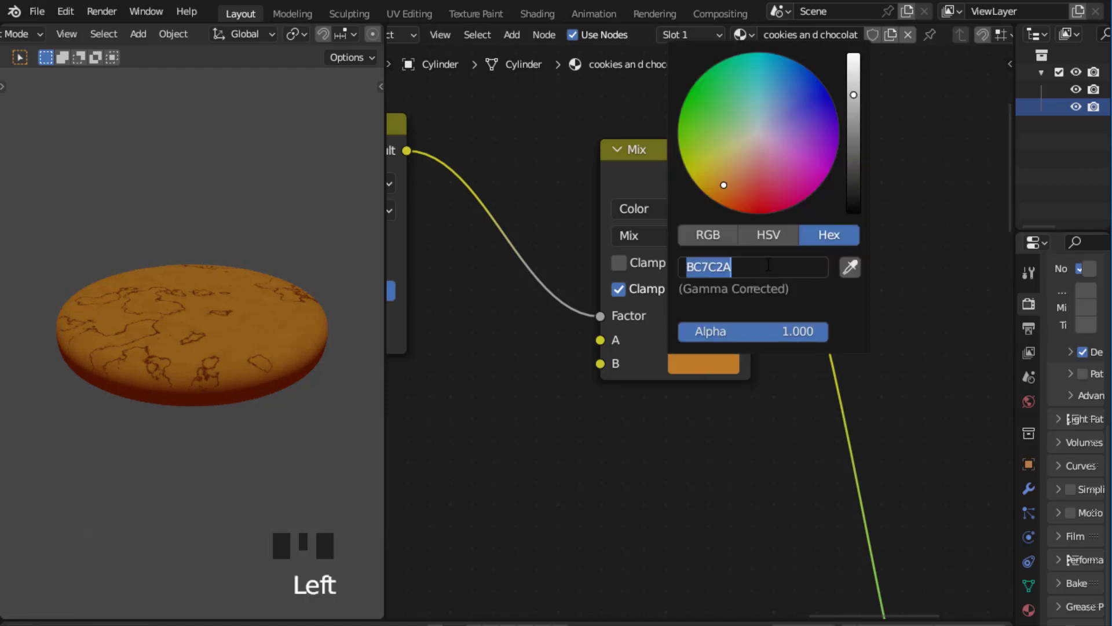
type("a")
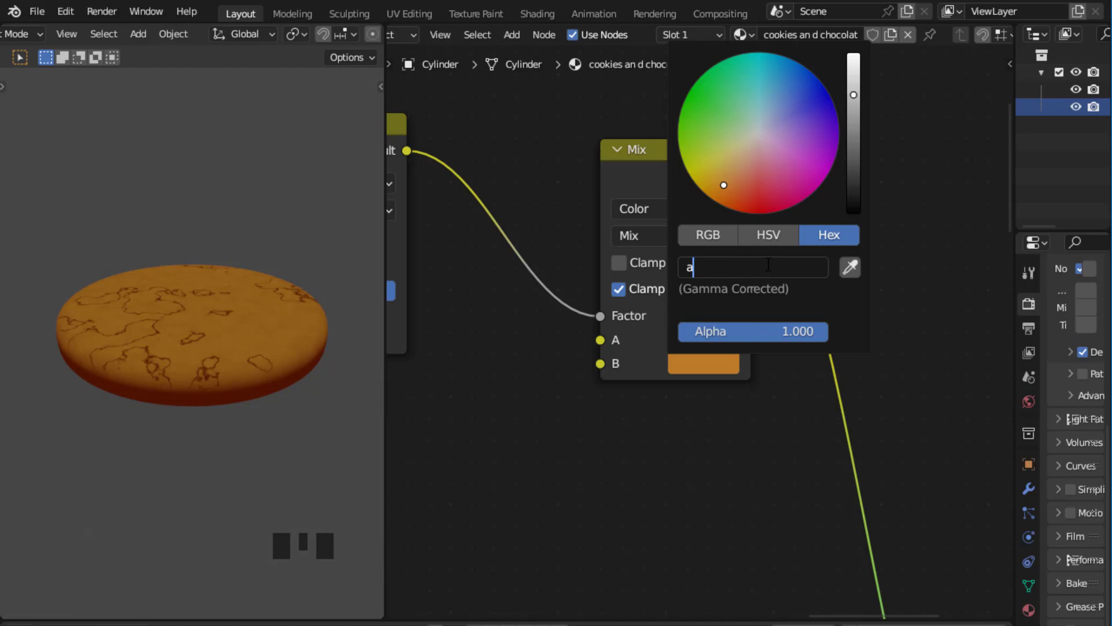
type("d7650")
key("Return")
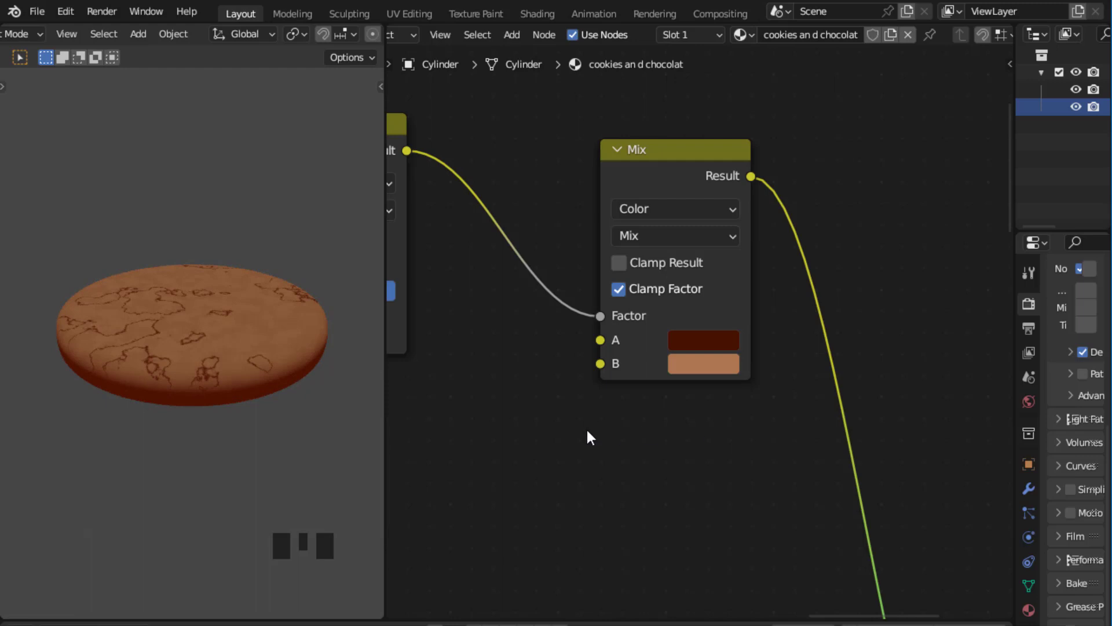
Step: Check the cookie's new colors in the 3D view and move the Mix node farther from the Darken node
scroll(596, 435, "down", 6)
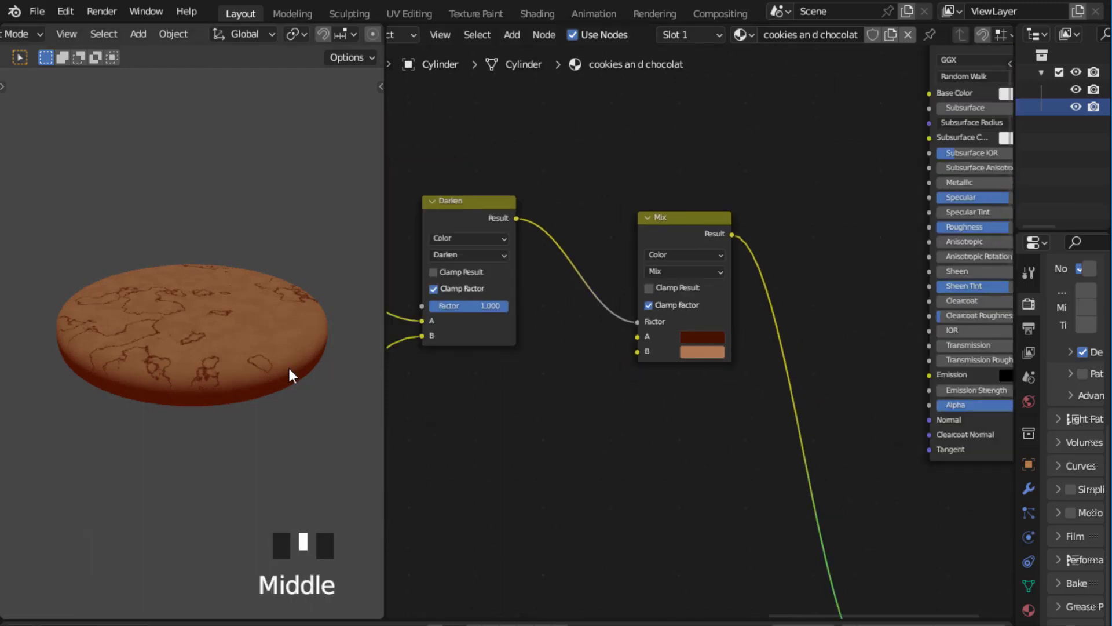
middle_click_drag(288, 367, 287, 390)
middle_click_drag(366, 423, 263, 383)
scroll(264, 365, "down", 1)
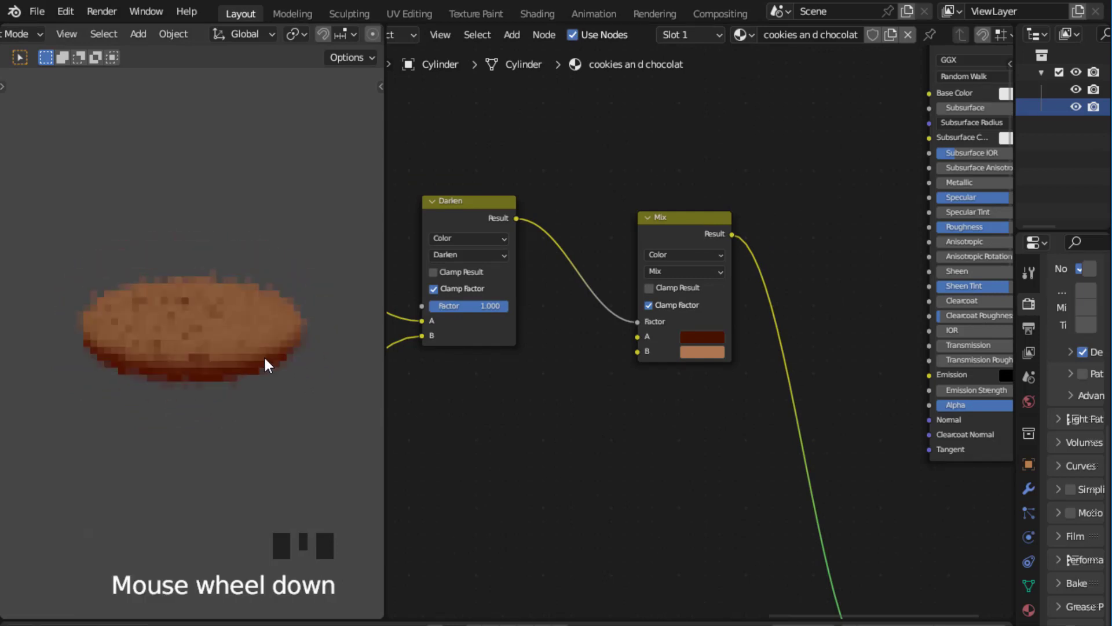
scroll(265, 364, "up", 2)
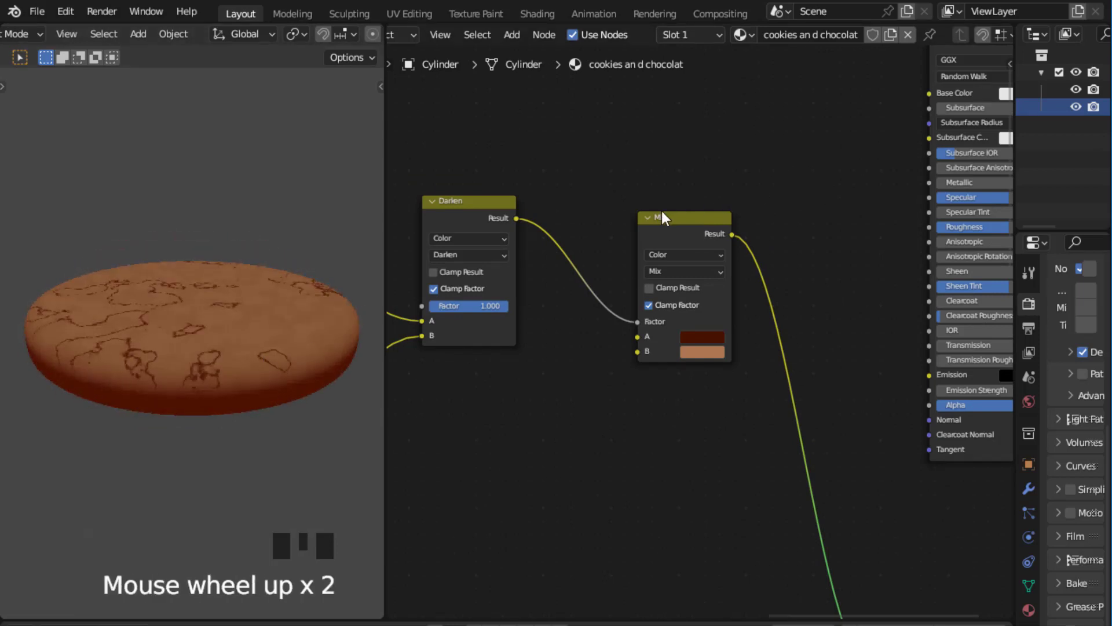
left_click_drag(662, 217, 728, 207)
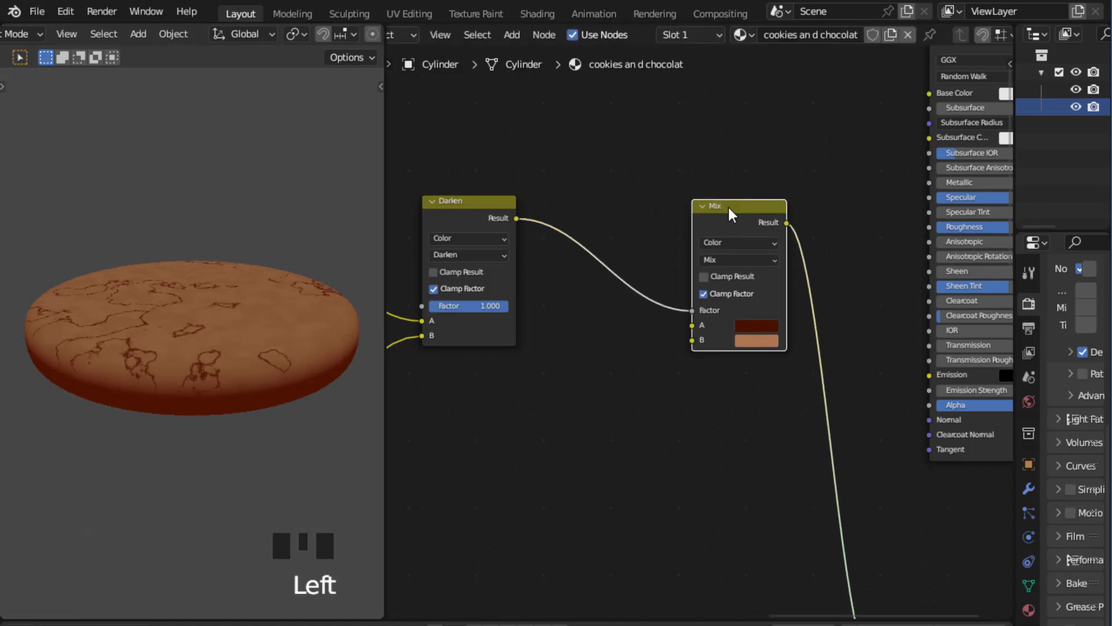
Step: Add a ColorRamp node on the link between the Darken result and the Mix node's Factor input
scroll(643, 185, "up", 2)
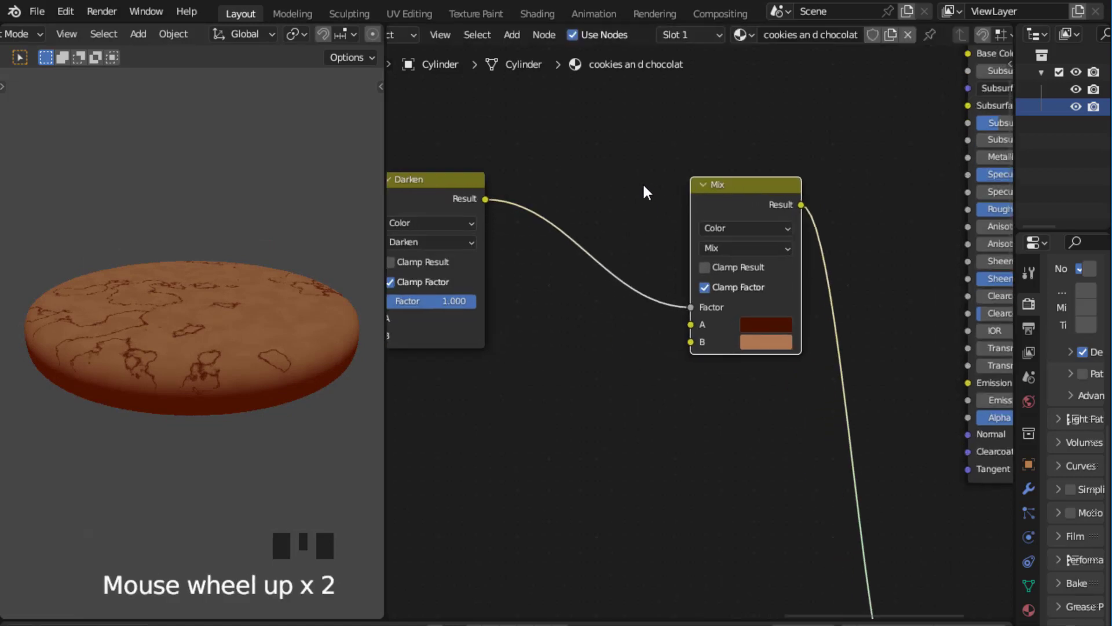
scroll(623, 175, "up", 2)
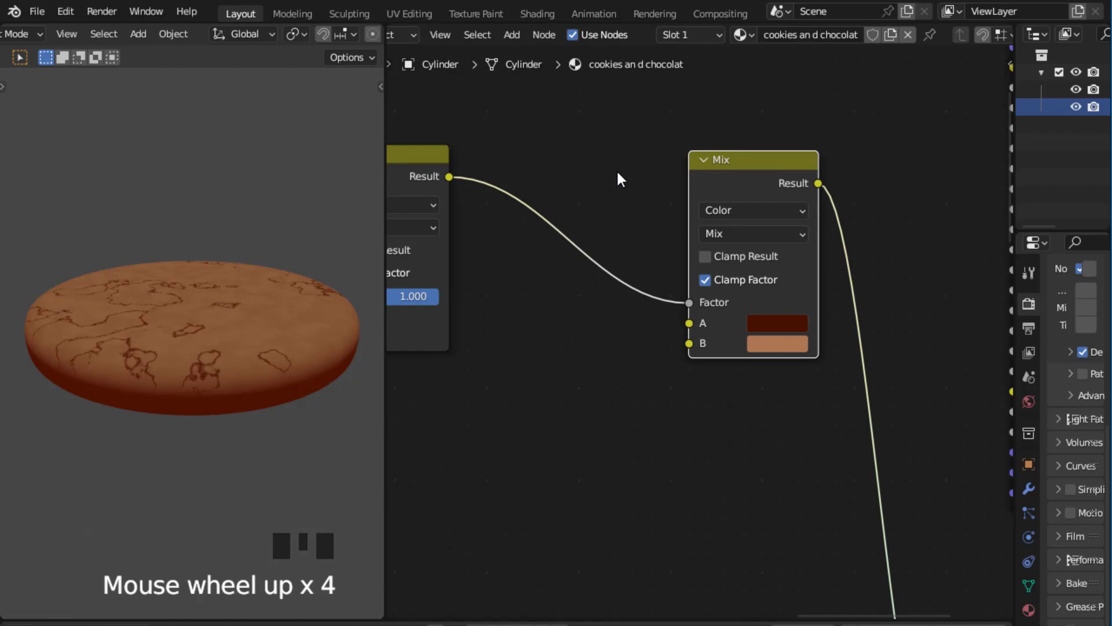
key("shift+a")
left_click(617, 173)
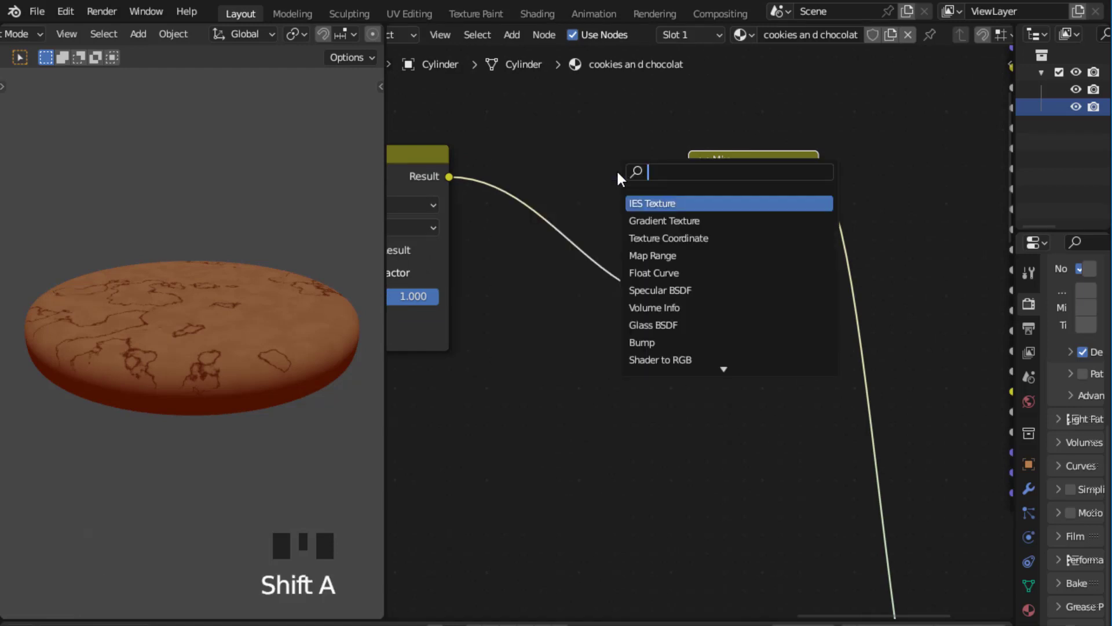
type("color")
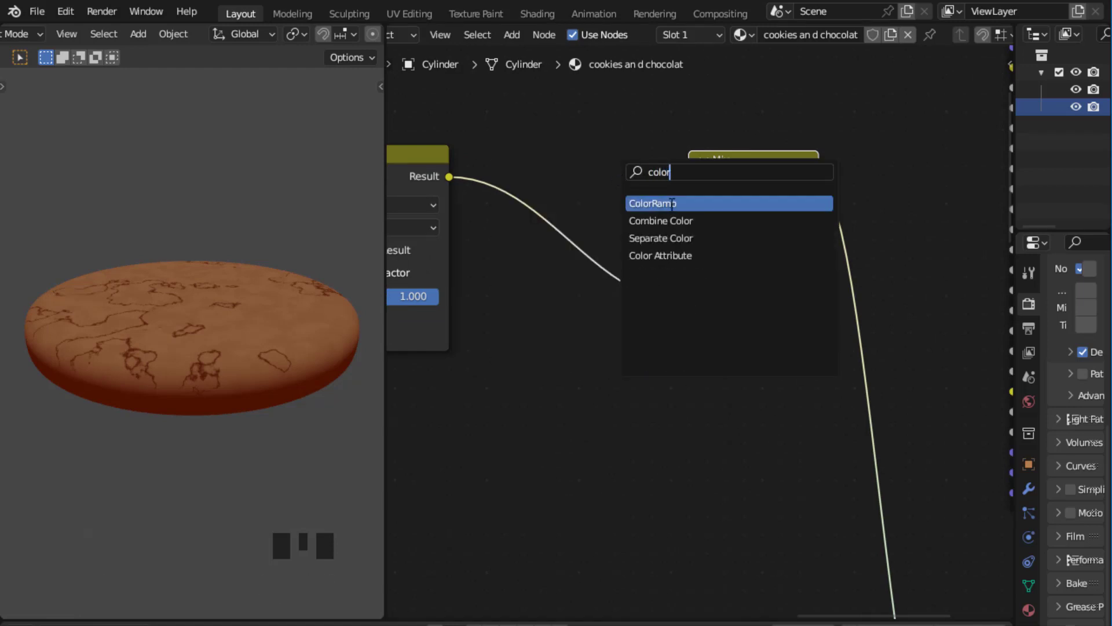
left_click(672, 203)
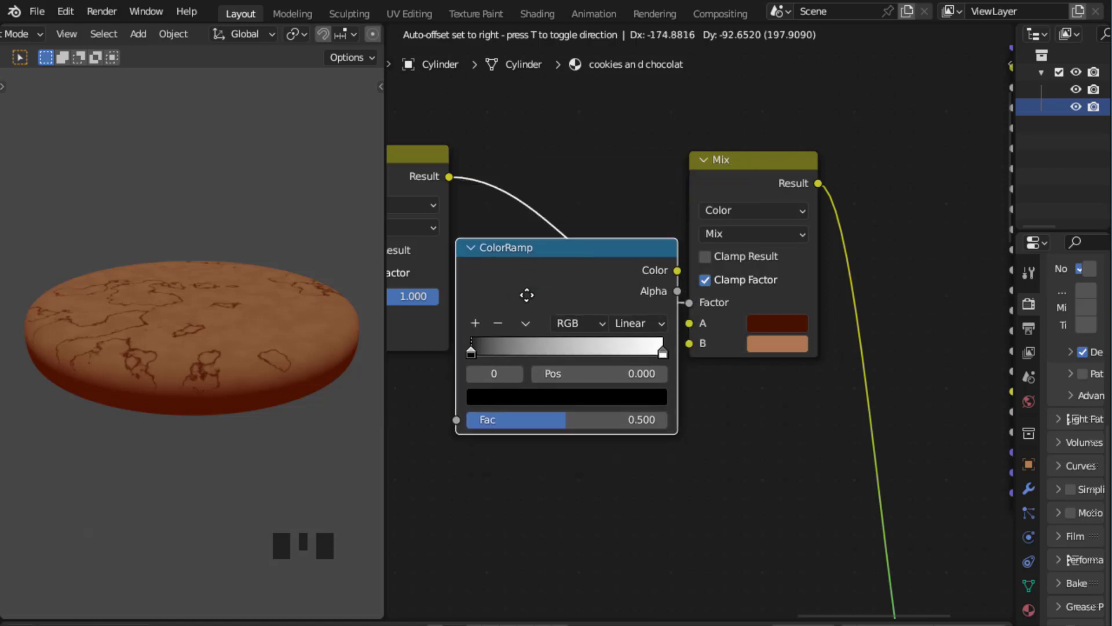
left_click(593, 226)
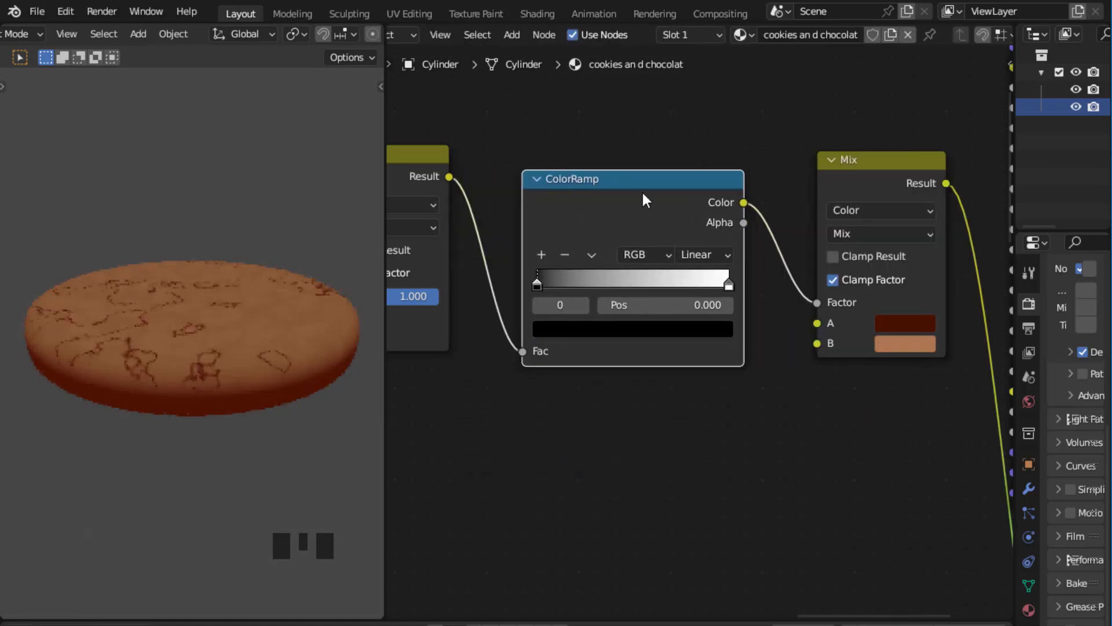
Step: Move the ColorRamp's white stop to position 0.400 and save the file
scroll(556, 131, "down", 4)
middle_click_drag(557, 132, 634, 177)
scroll(598, 145, "up", 3)
scroll(636, 138, "up", 4)
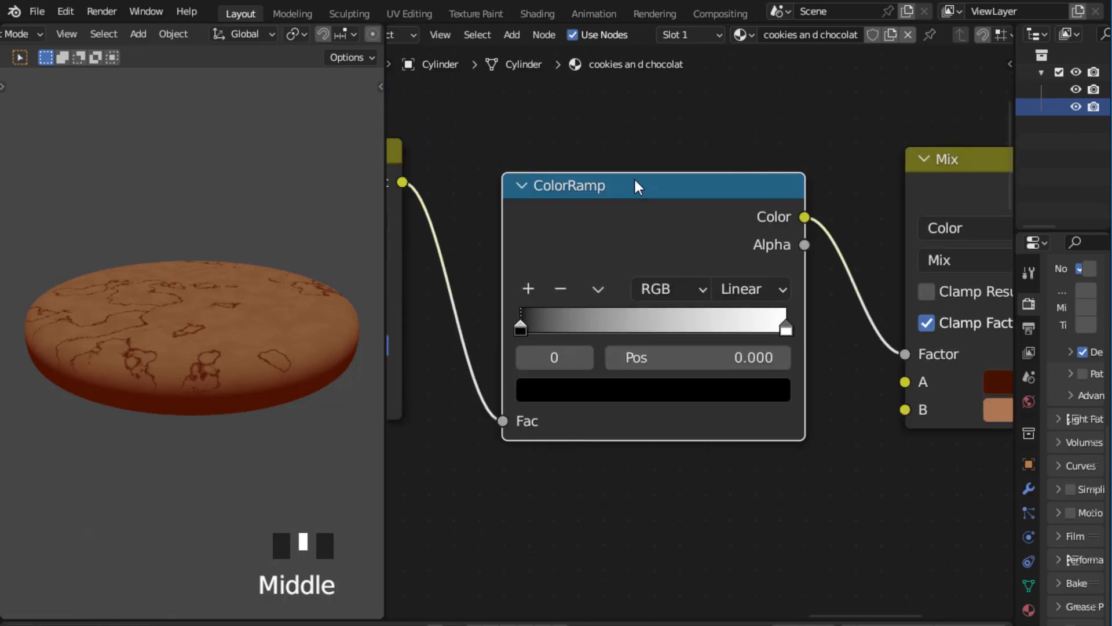
scroll(634, 176, "up", 3)
scroll(635, 173, "up", 2)
middle_click(634, 173)
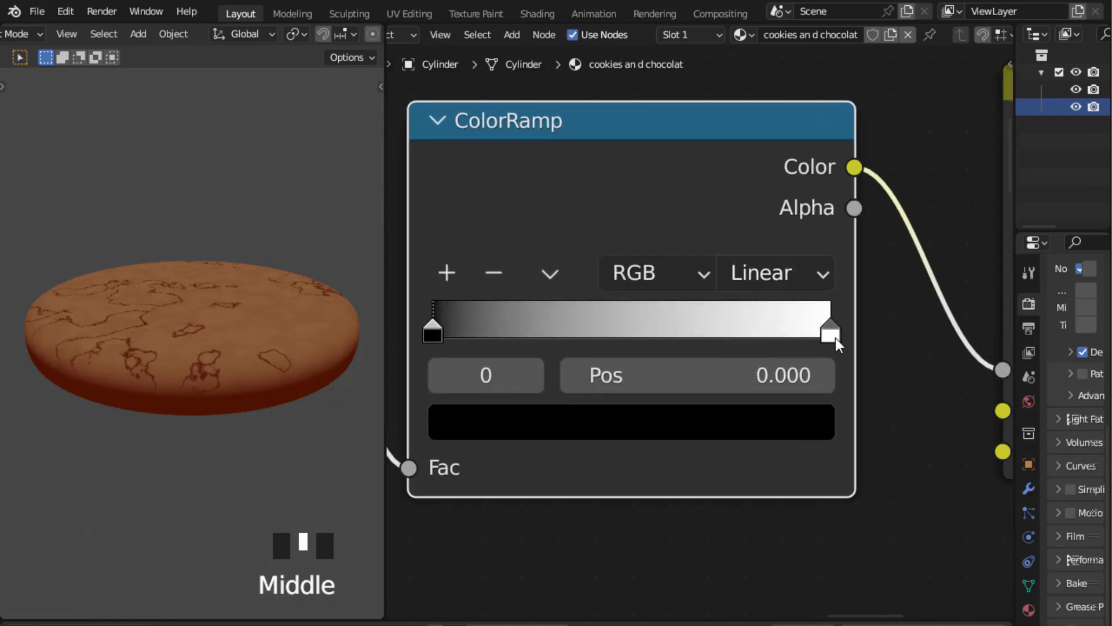
mouse_move(836, 339)
left_mouse_down()
mouse_move(774, 337)
mouse_move(830, 332)
left_mouse_up()
left_click_drag(825, 329, 578, 330)
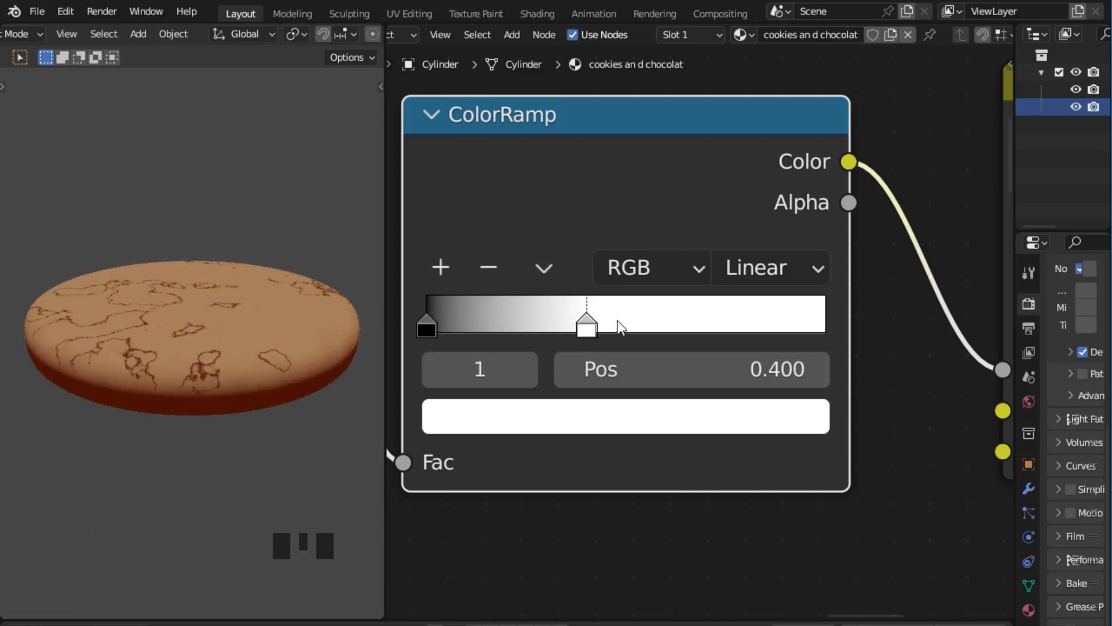
key("ctrl+s")
Step: Add a stop at position 0.141 on the ColorRamp and darken its color to hex 727272
left_click(479, 331, "ctrl")
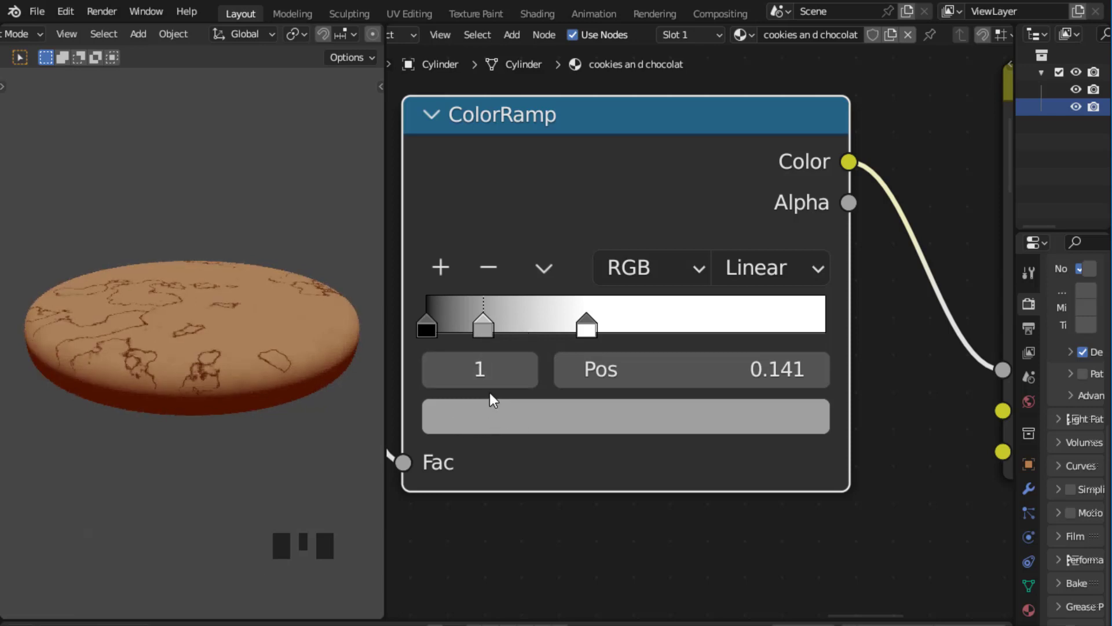
left_click(478, 415)
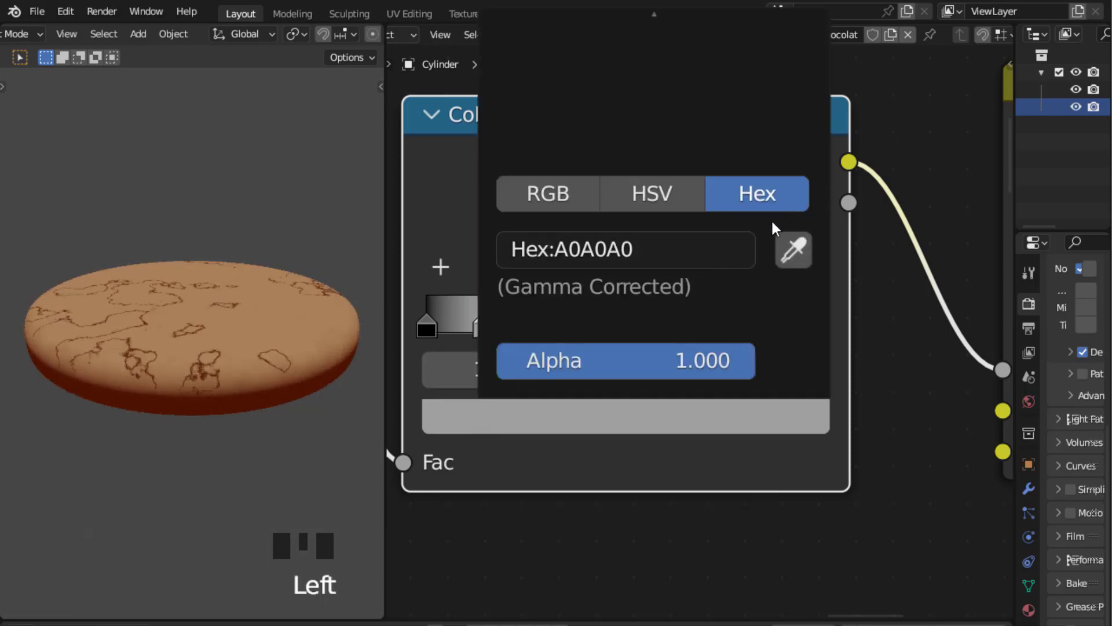
scroll(676, 384, "down", 4)
left_click(560, 400)
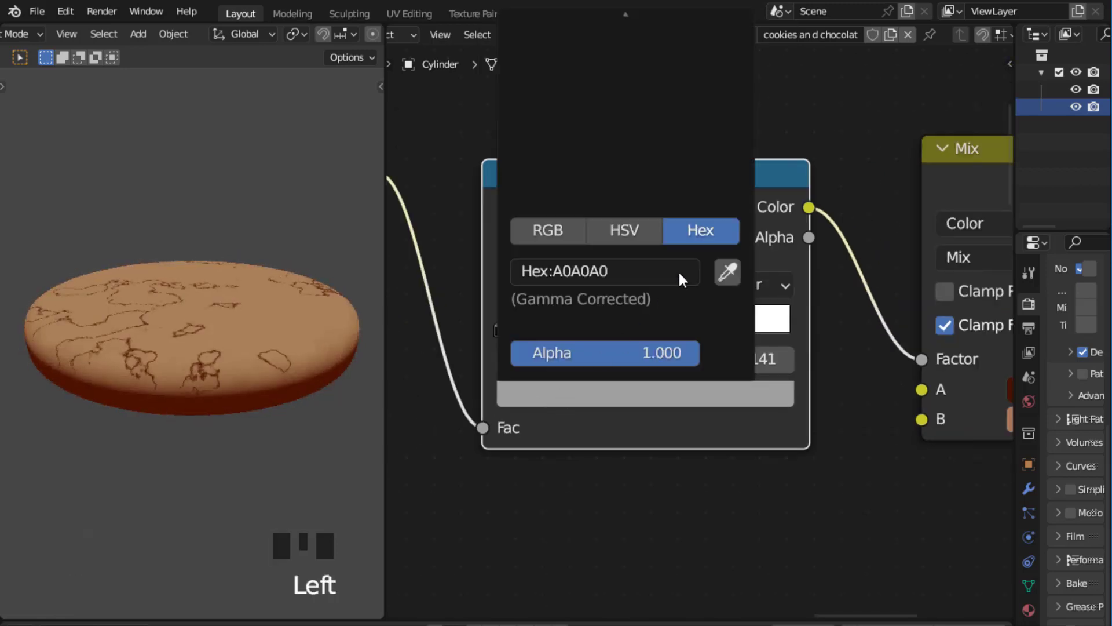
left_click(908, 217)
scroll(811, 371, "down", 3)
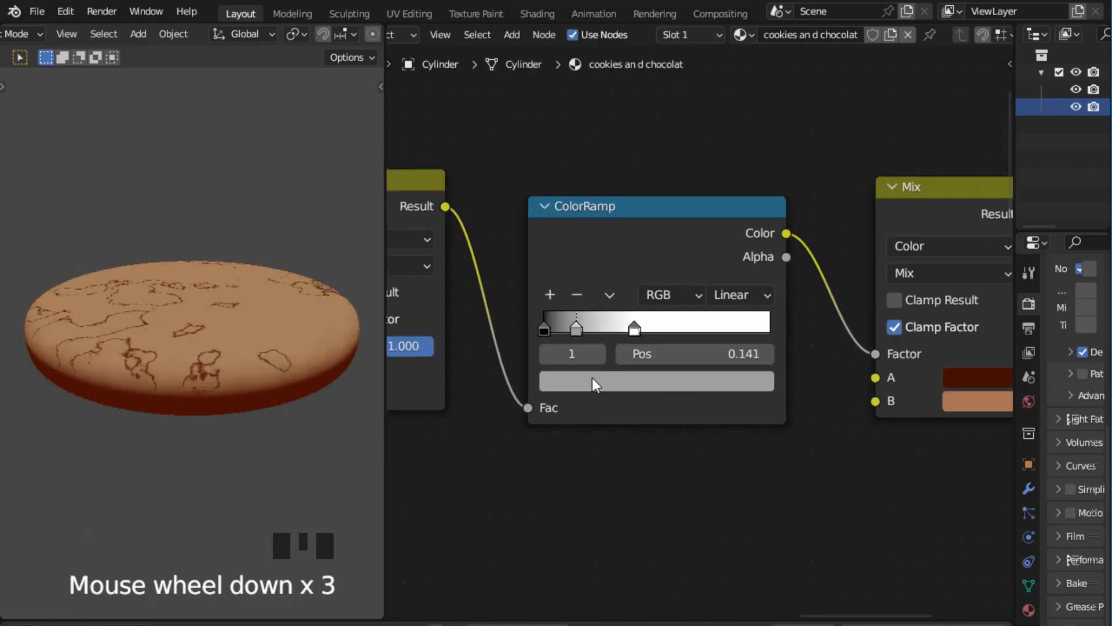
left_click(579, 334)
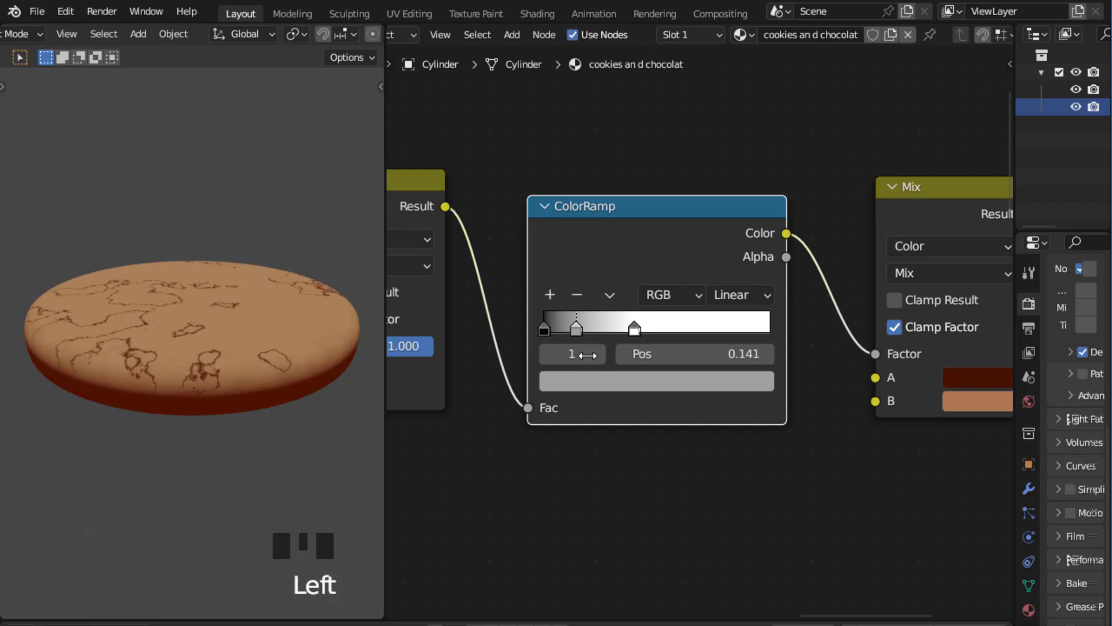
left_click(581, 384)
left_click(591, 385)
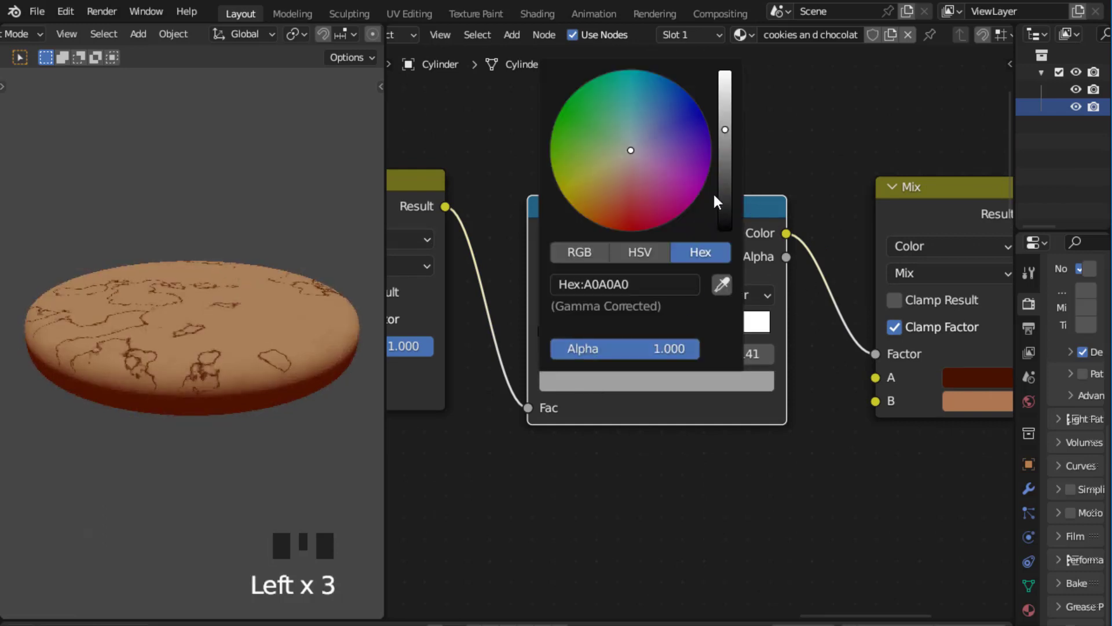
left_click_drag(723, 137, 724, 159)
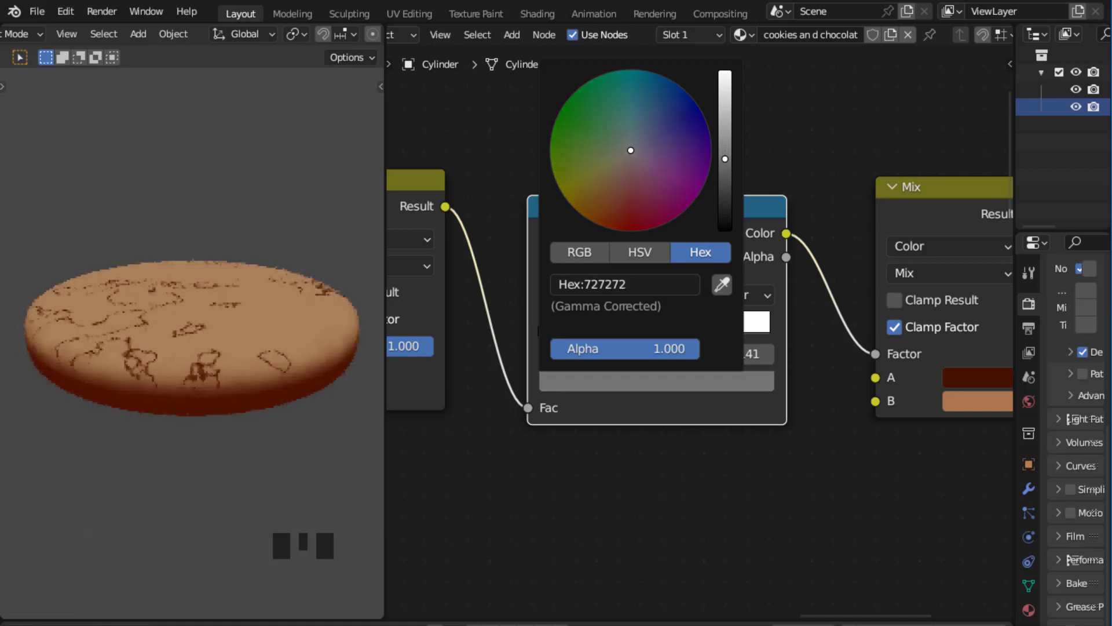
Step: Add another ColorRamp stop at position 0.291 and darken its color to the gray hex value ABABAB
scroll(600, 330, "up", 2)
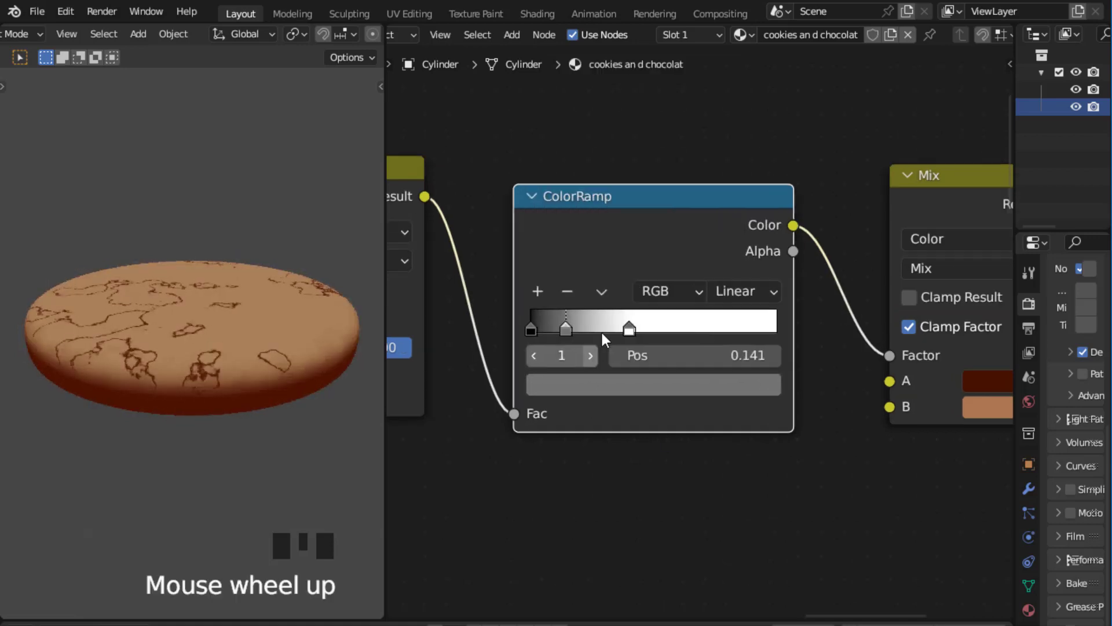
scroll(596, 329, "up", 2)
left_click(575, 327, "ctrl")
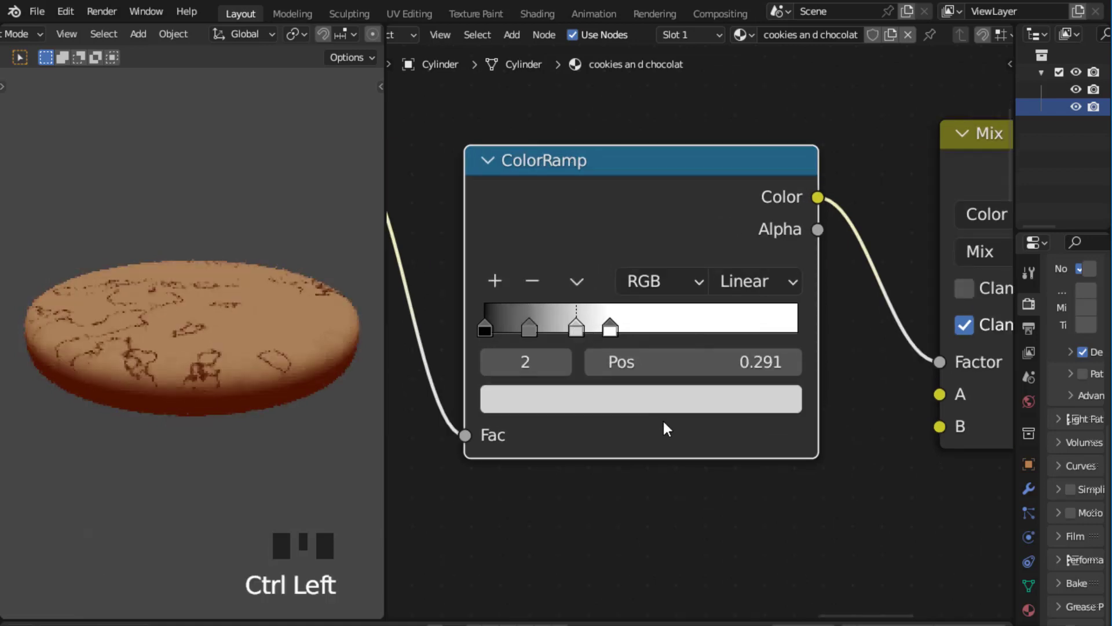
scroll(853, 209, "down", 3)
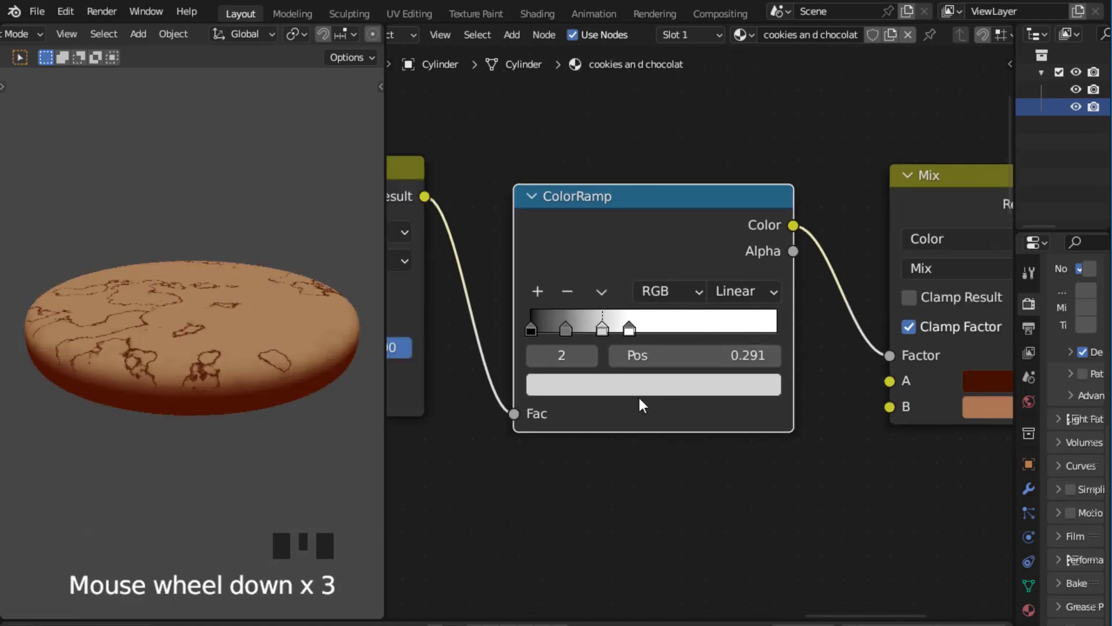
left_click(612, 384)
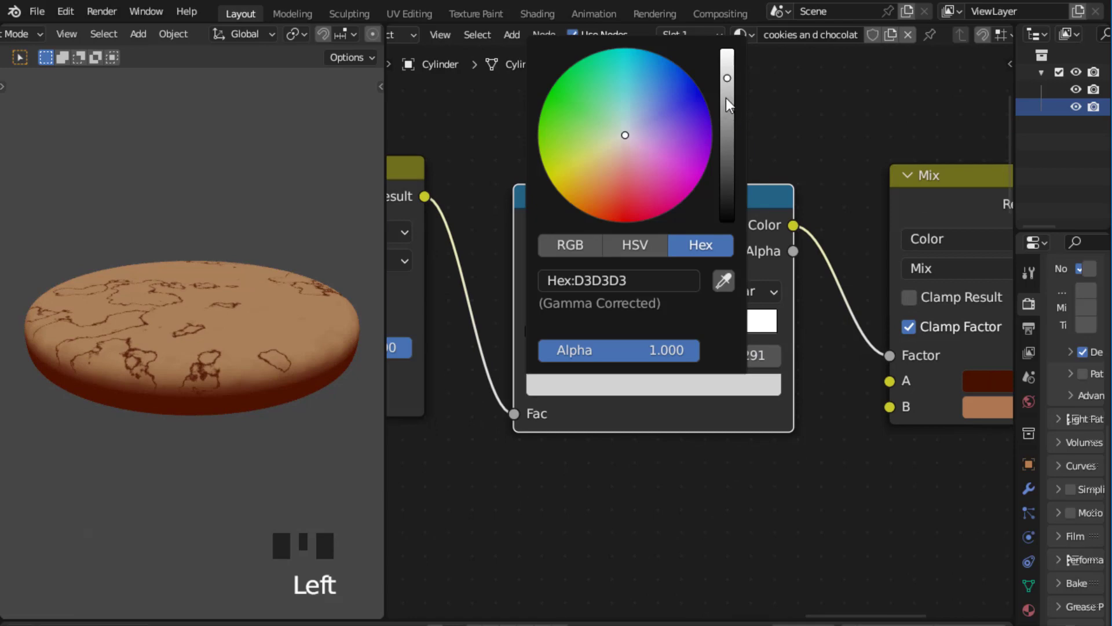
left_click_drag(725, 85, 727, 105)
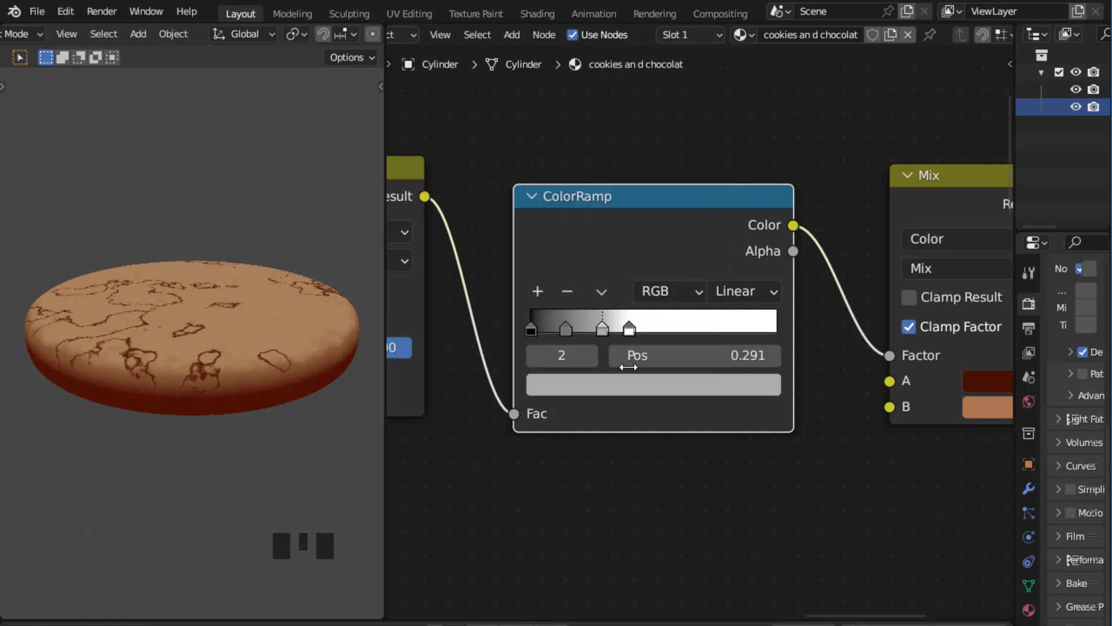
Step: Check the hex color values of the two gray middle stops on the ColorRamp
left_click(602, 330)
left_click(609, 385)
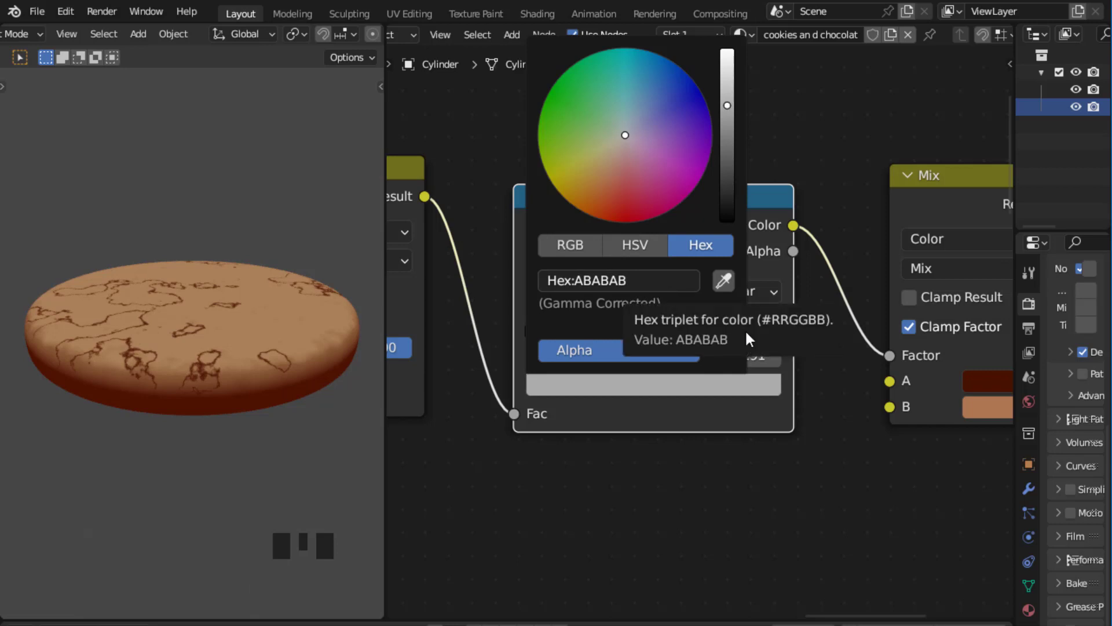
left_click(748, 475)
left_click(568, 331)
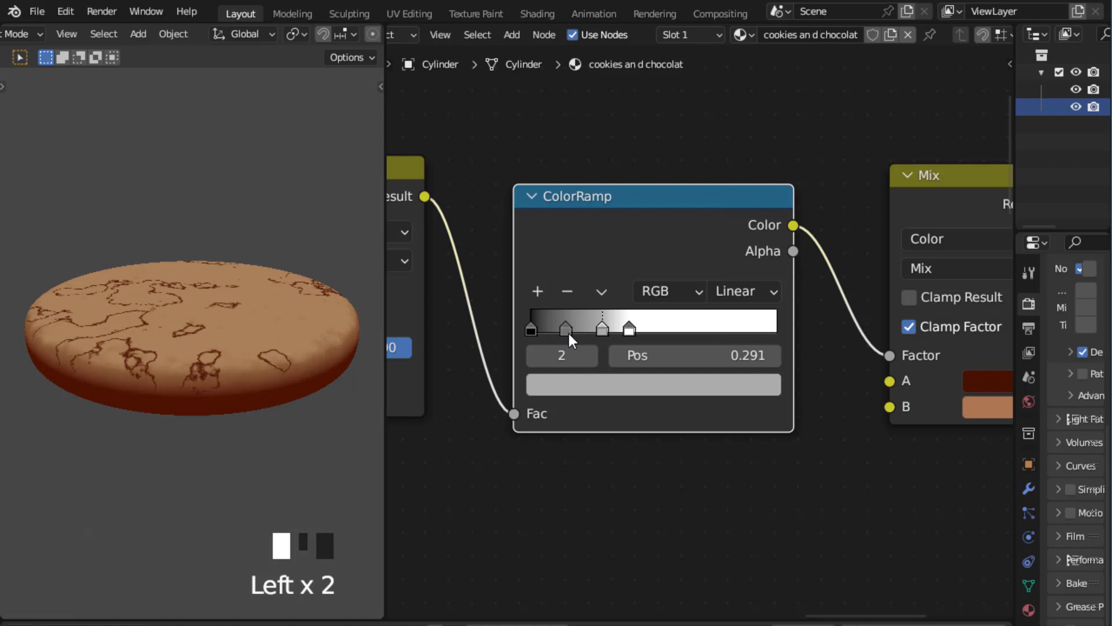
left_click(608, 387)
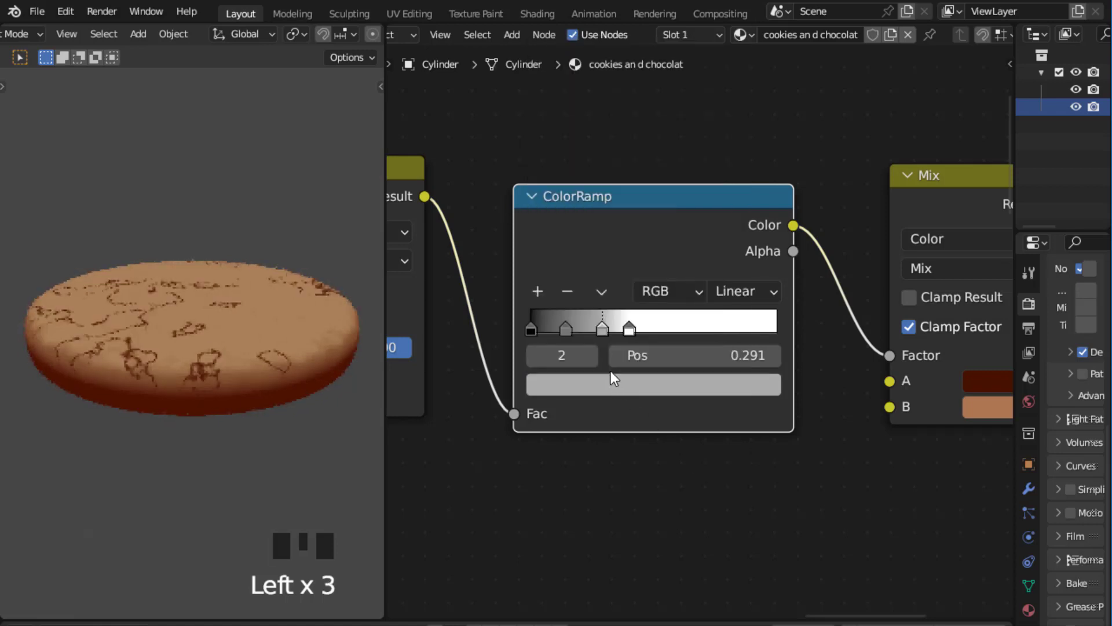
left_click(566, 329)
left_click(600, 386)
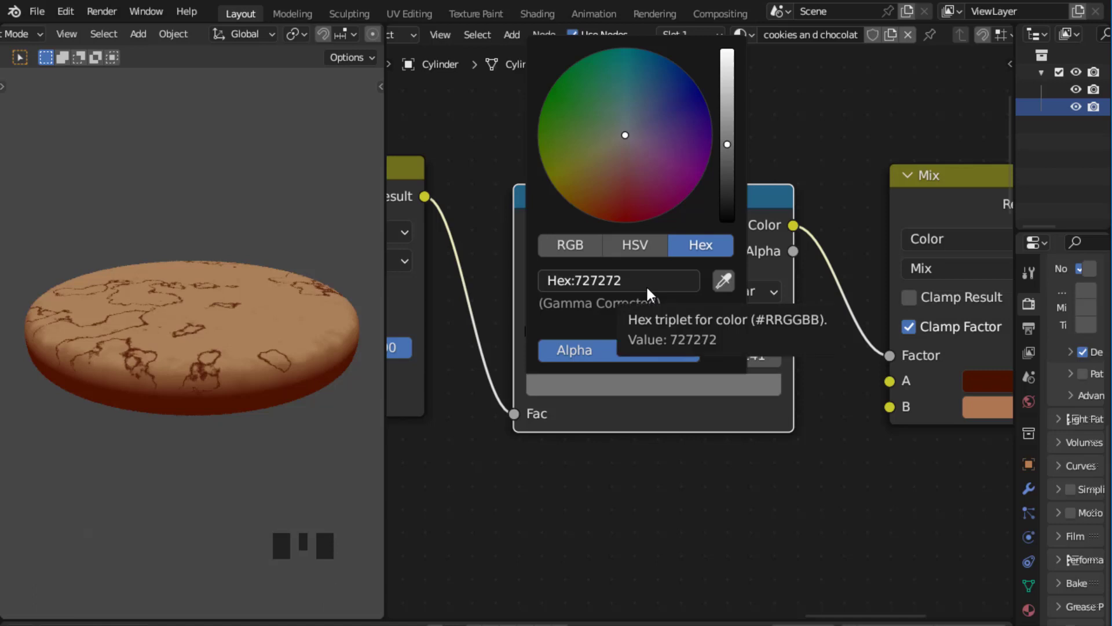
left_click(797, 477)
Step: Move the ColorRamp and Mix nodes closer to the Darken node to tidy the chain
scroll(795, 482, "down", 4)
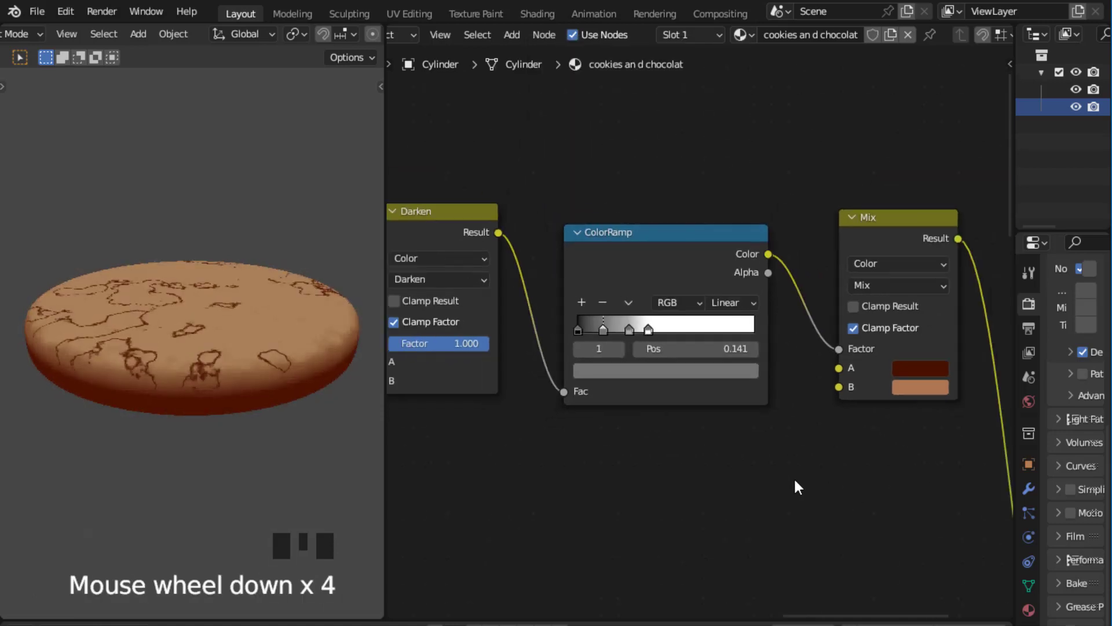
scroll(797, 487, "down", 4)
left_click_drag(720, 270, 698, 252)
left_click_drag(824, 248, 772, 244)
scroll(553, 186, "down", 3)
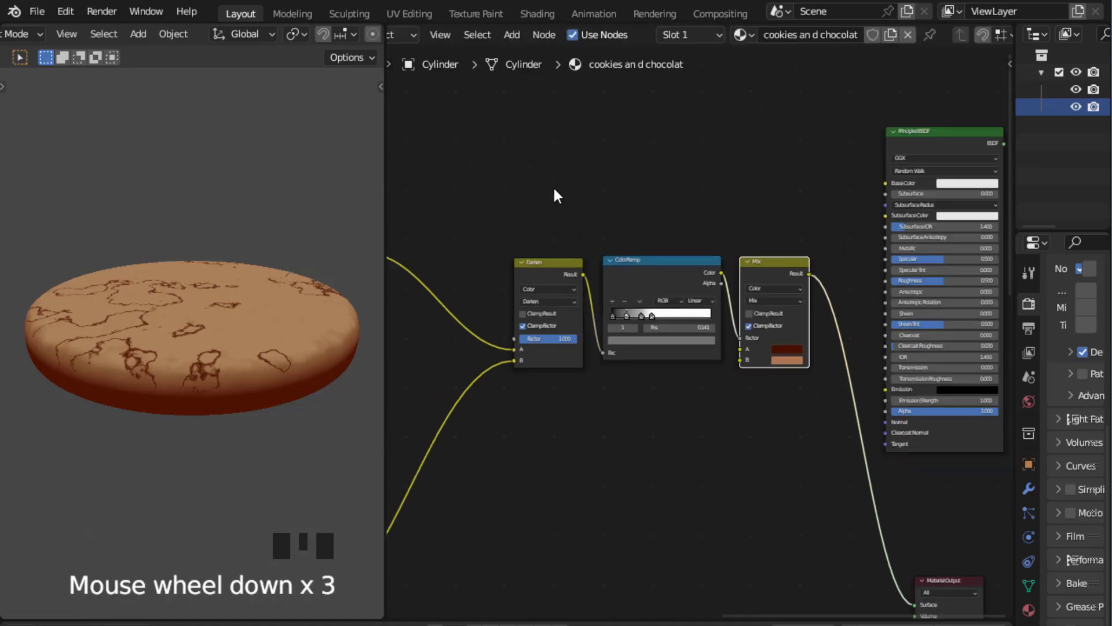
Step: Group the Darken, ColorRamp and Mix nodes in a frame labeled "cookies color"
scroll(492, 197, "up", 3)
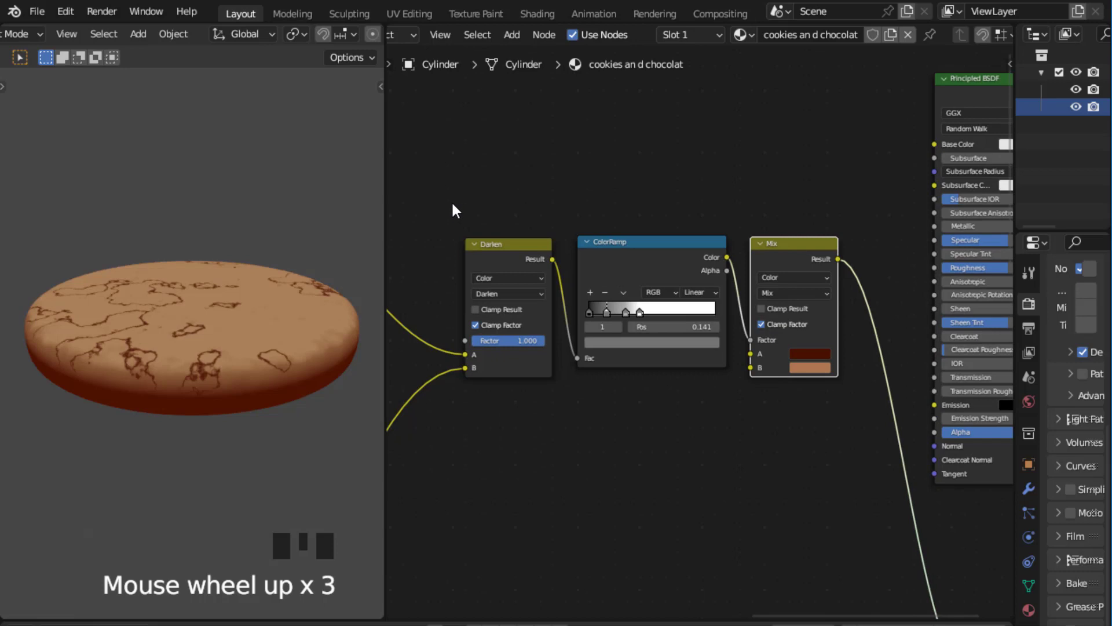
left_click_drag(444, 201, 867, 432)
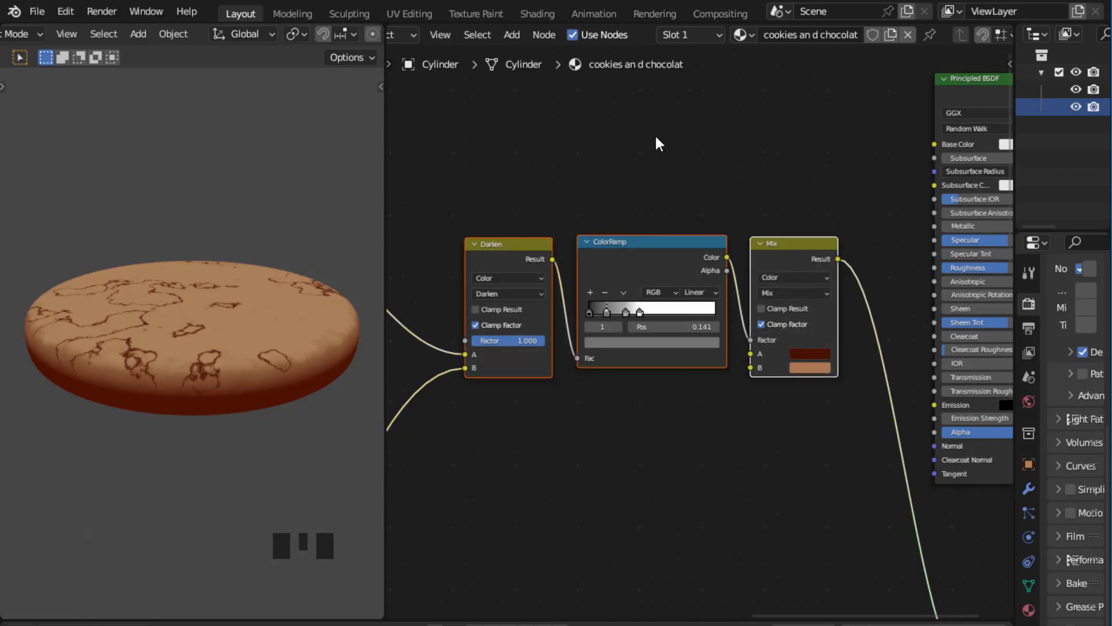
key("ctrl+j")
key("F2")
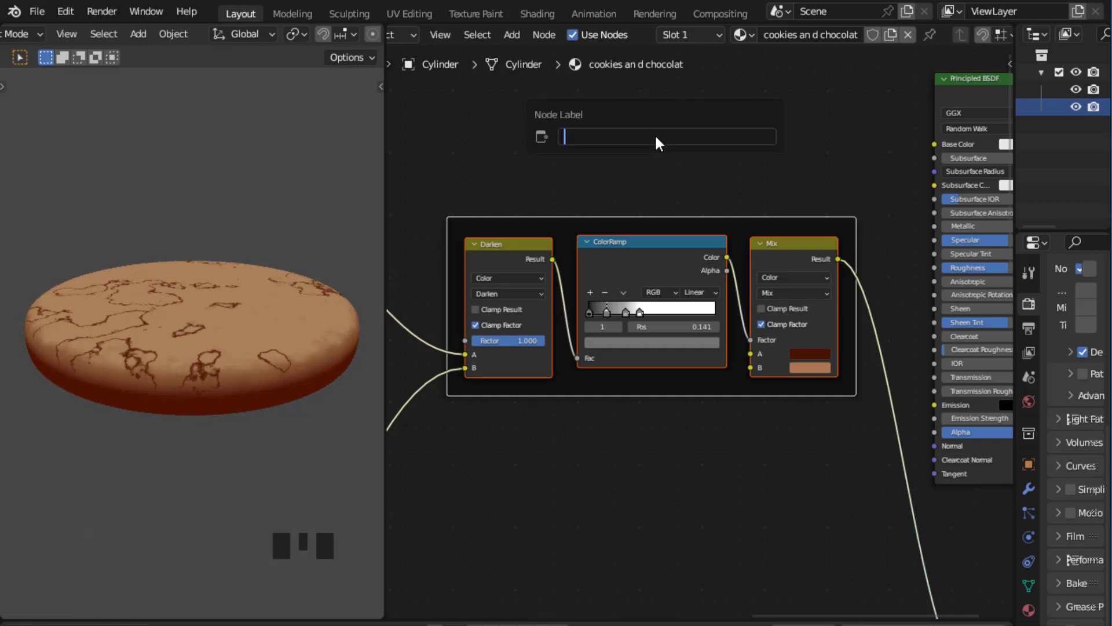
type("cookies color")
key("Return")
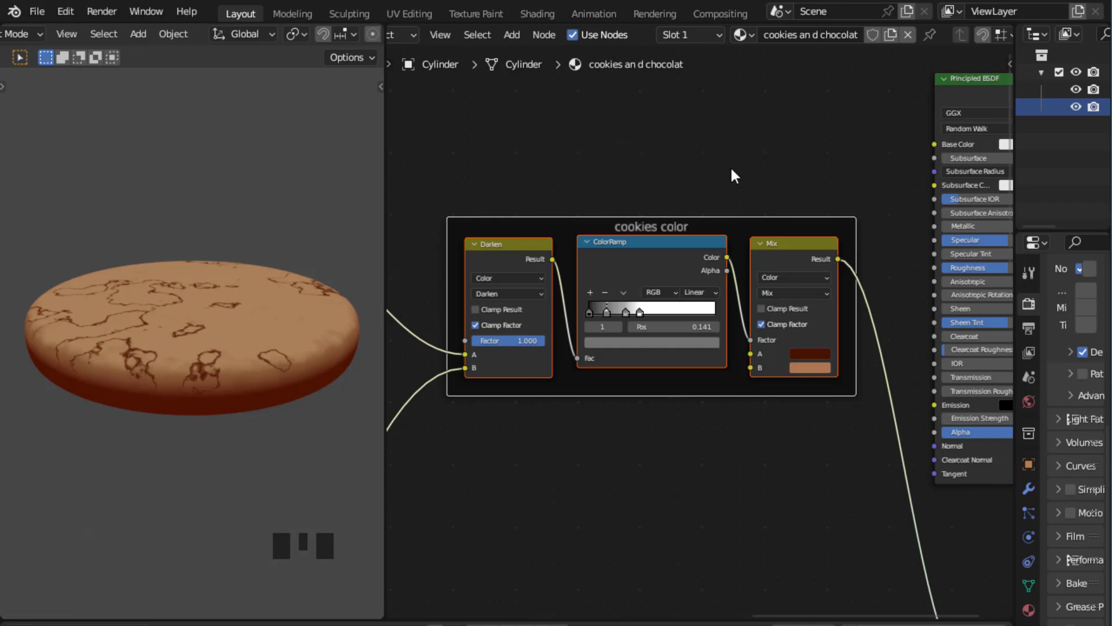
Step: Enable the custom color on the "cookies color" frame and save the file
key("n")
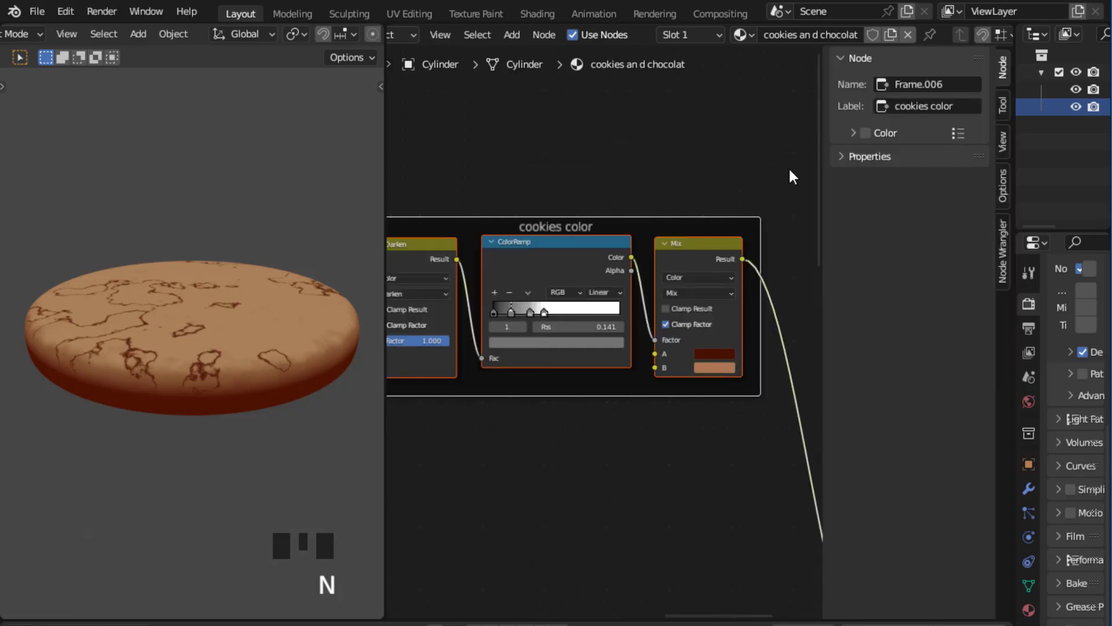
left_click(864, 134)
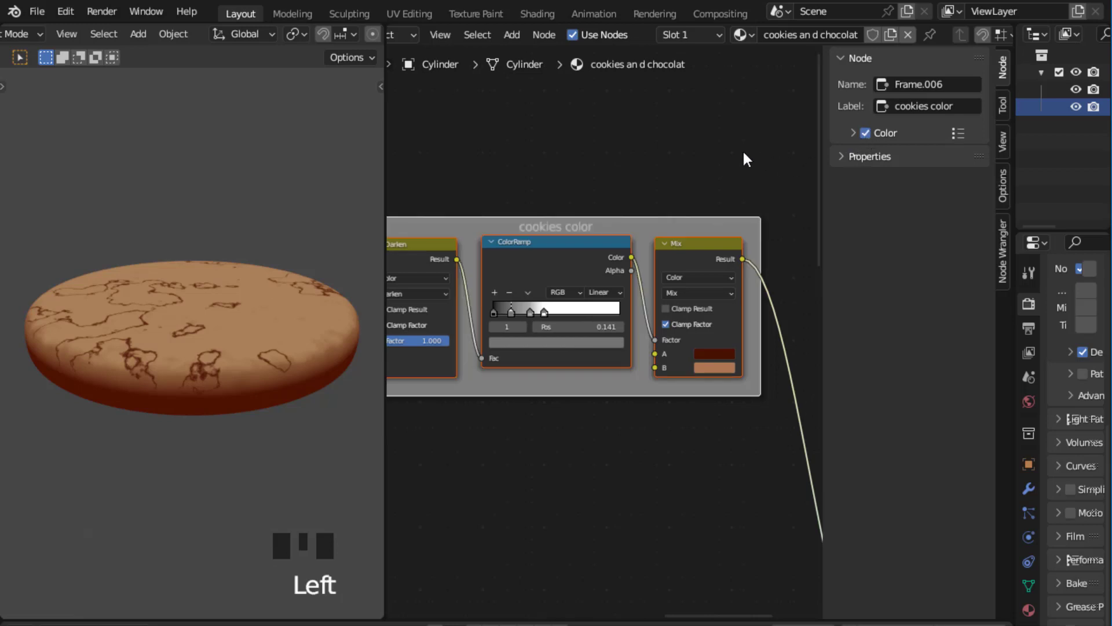
key("n")
scroll(743, 142, "down", 6)
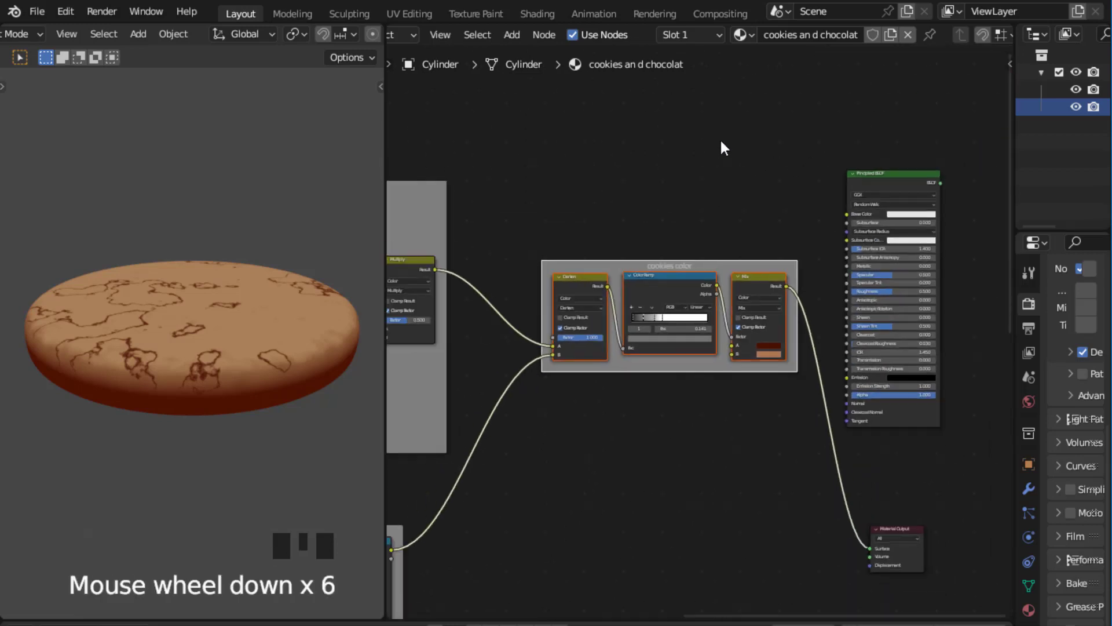
left_click(720, 147)
key("ctrl+s")
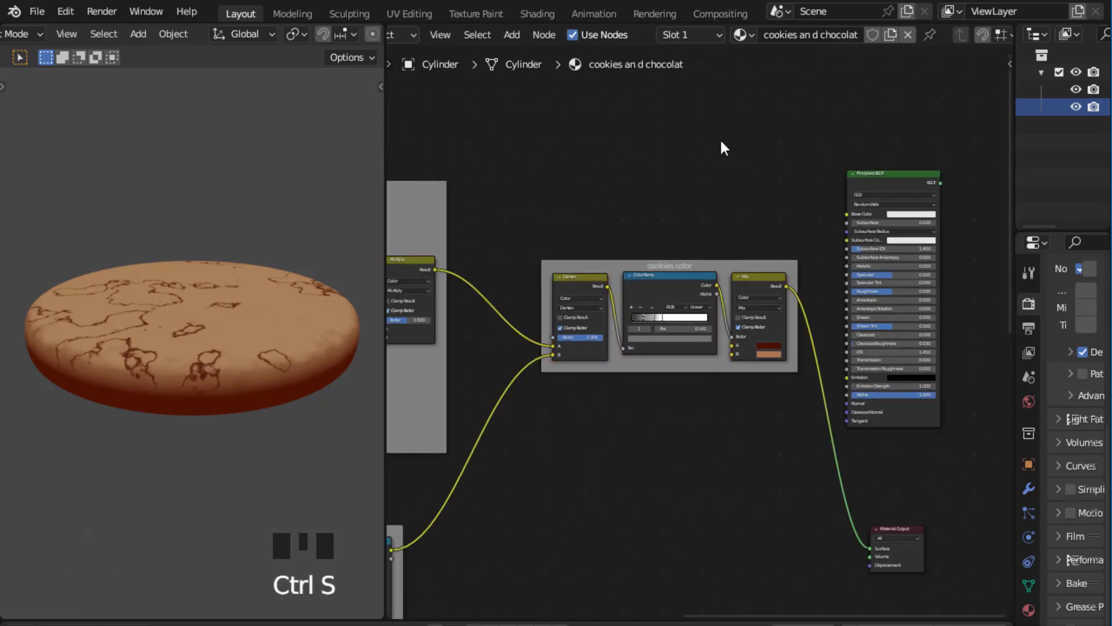
Step: Place the Material Output node just below the "cookies color" frame and move the Principled BSDF node farther away from that frame
scroll(731, 145, "down", 2)
scroll(726, 389, "down", 2)
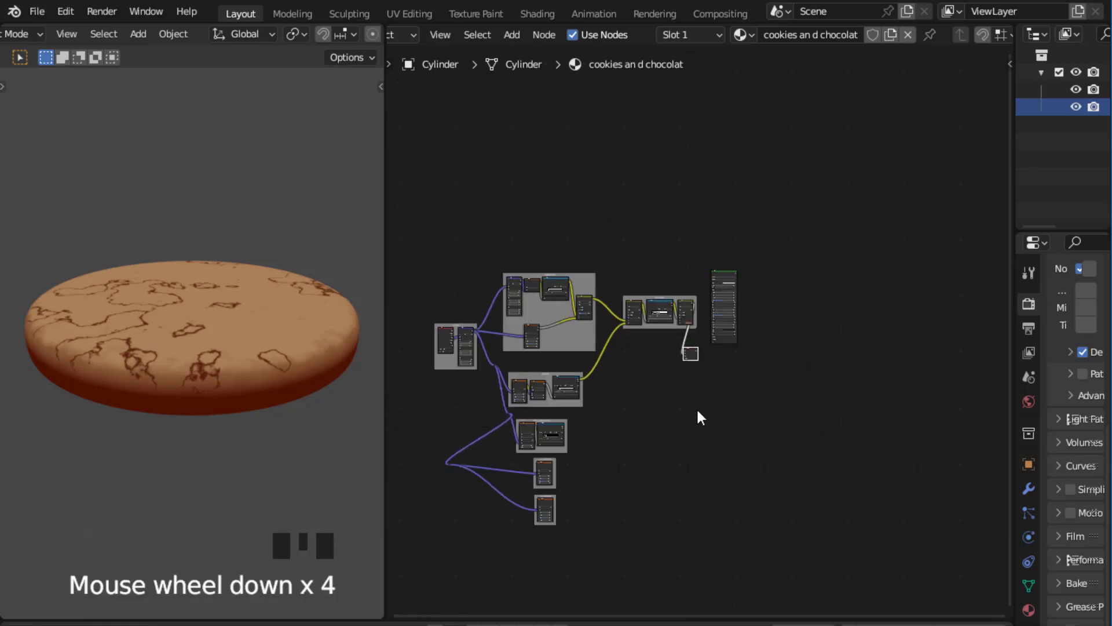
scroll(698, 412, "up", 3)
left_click_drag(734, 256, 722, 434)
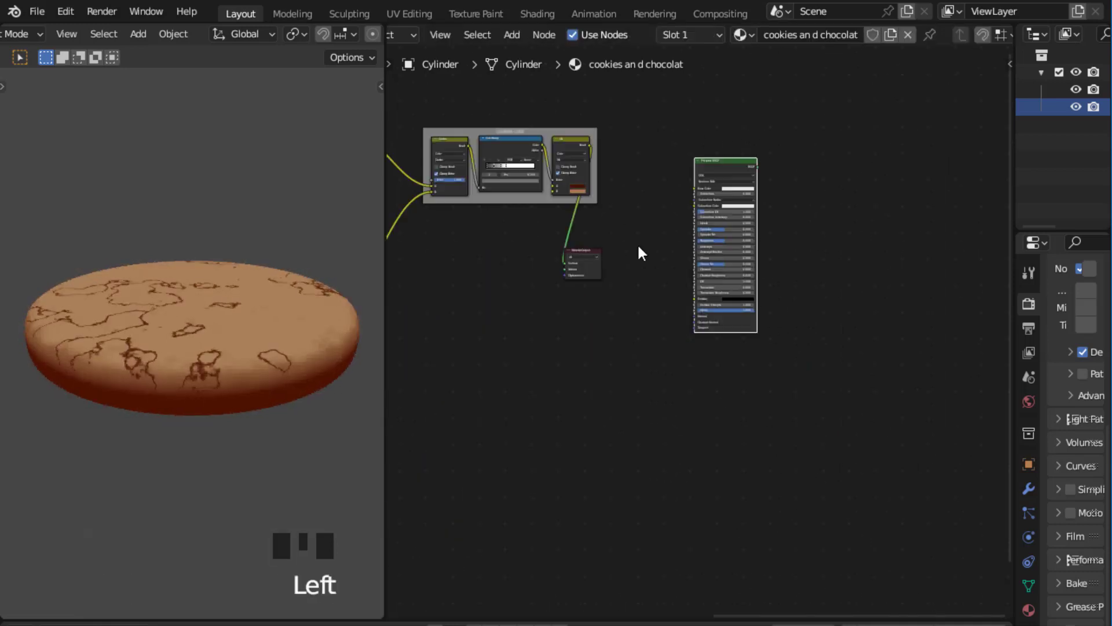
scroll(639, 243, "down", 4)
scroll(640, 243, "up", 3)
scroll(638, 241, "up", 3)
middle_click_drag(645, 319, 653, 442)
scroll(642, 232, "up", 3)
middle_click_drag(656, 248, 786, 276)
scroll(638, 296, "up", 2)
scroll(638, 296, "up", 7)
left_click_drag(922, 321, 811, 211)
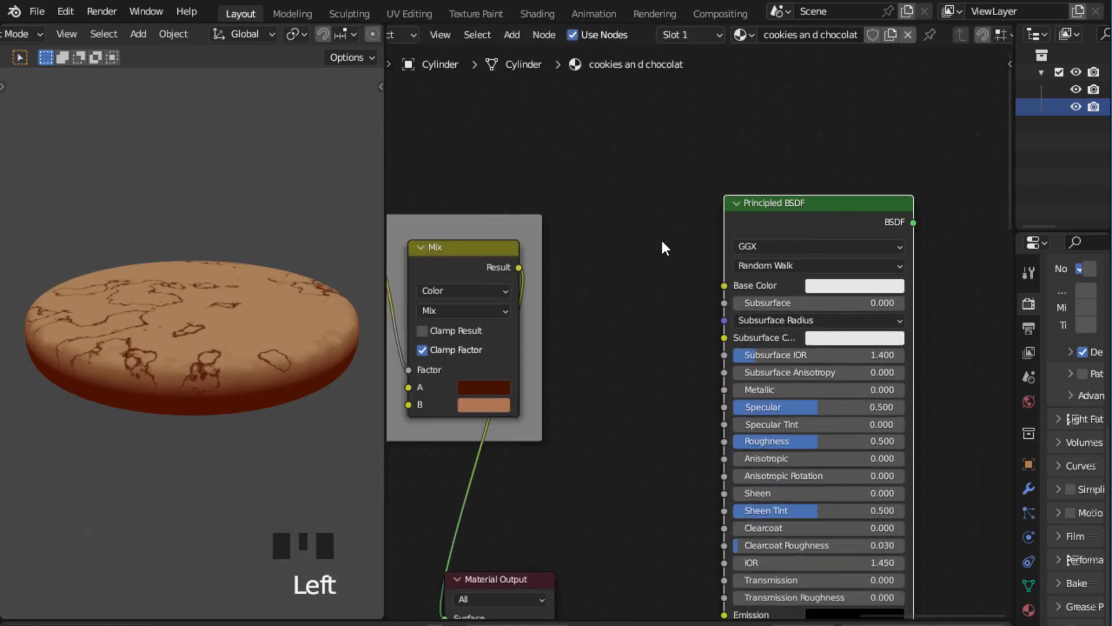
Step: Connect the Mix node's Result to the Principled BSDF's Base Color and the BSDF output to the Material Output's Surface
scroll(660, 241, "up", 2)
middle_click_drag(618, 241, 678, 225)
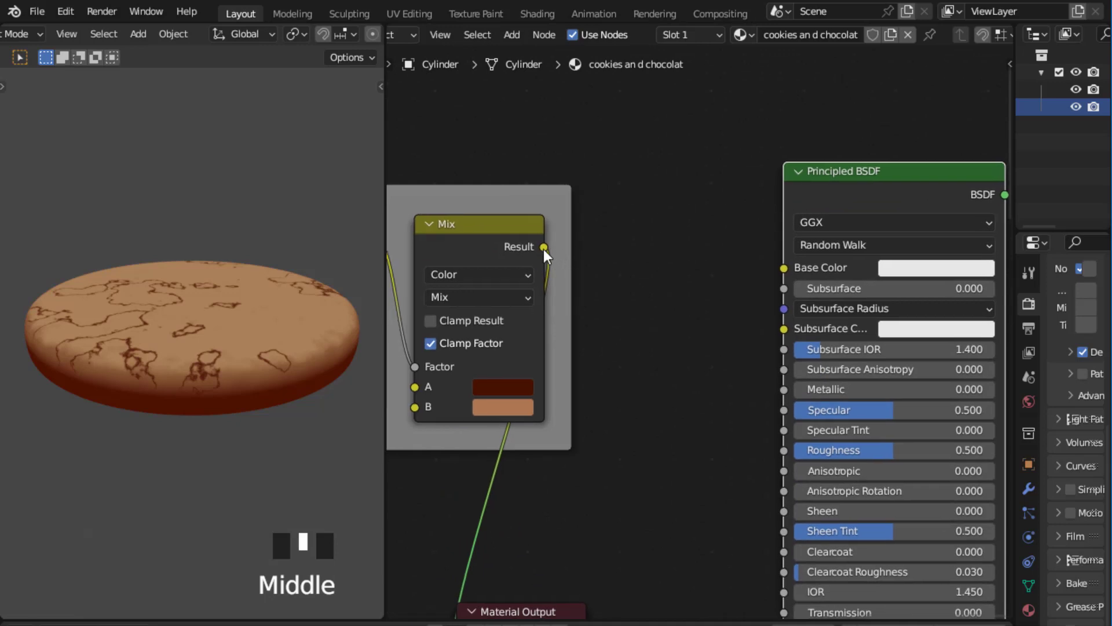
left_click_drag(543, 248, 736, 259)
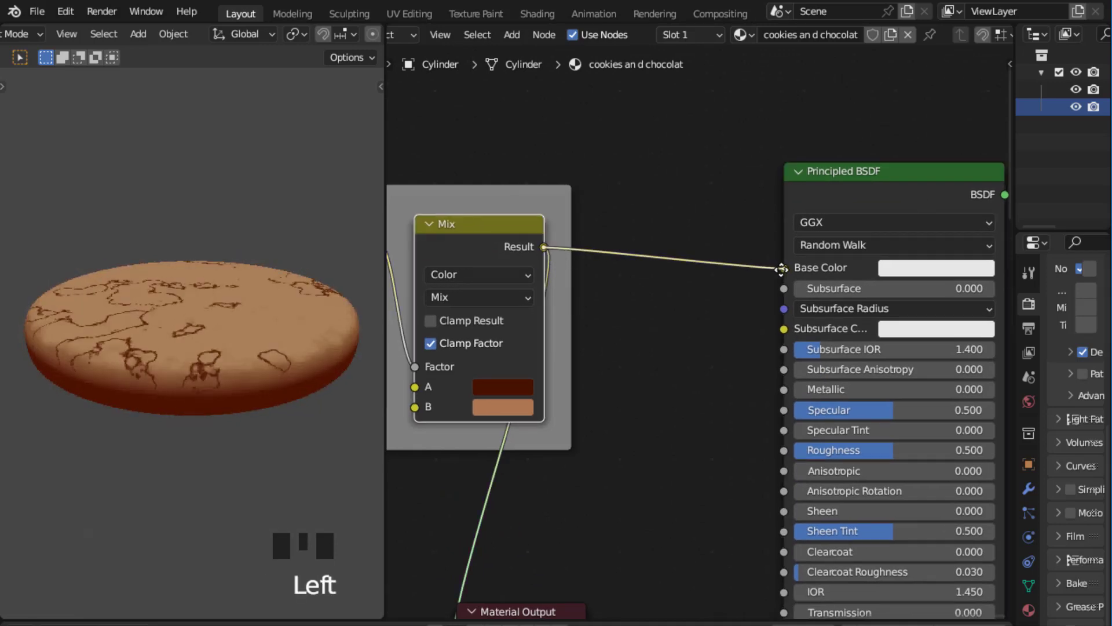
left_click_drag(782, 268, 783, 267)
left_click(899, 193)
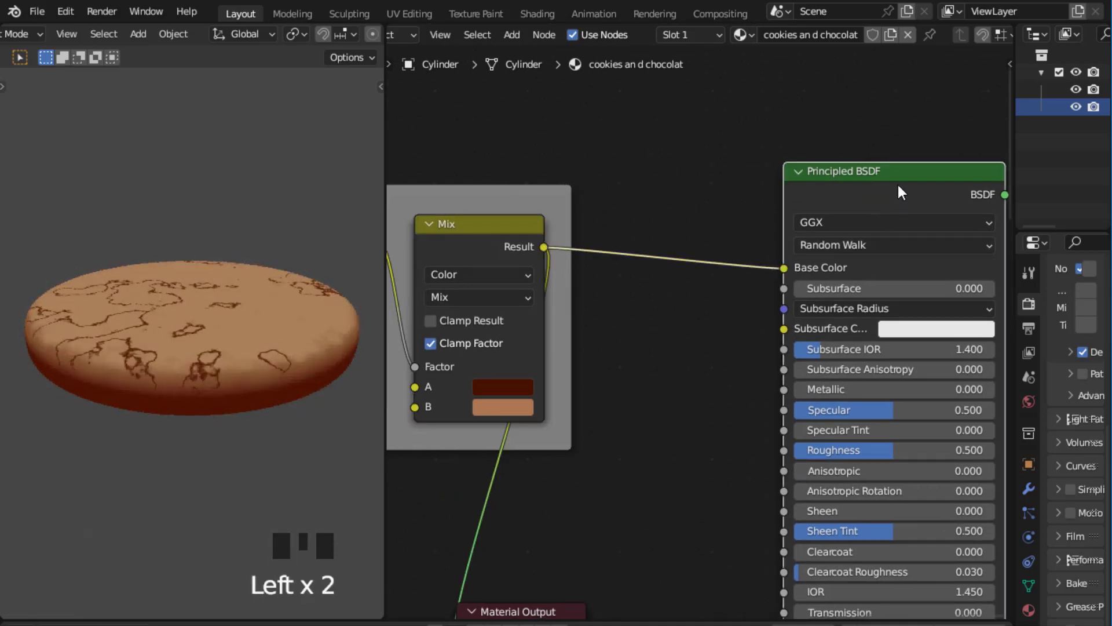
left_click(898, 182, "ctrl+shift")
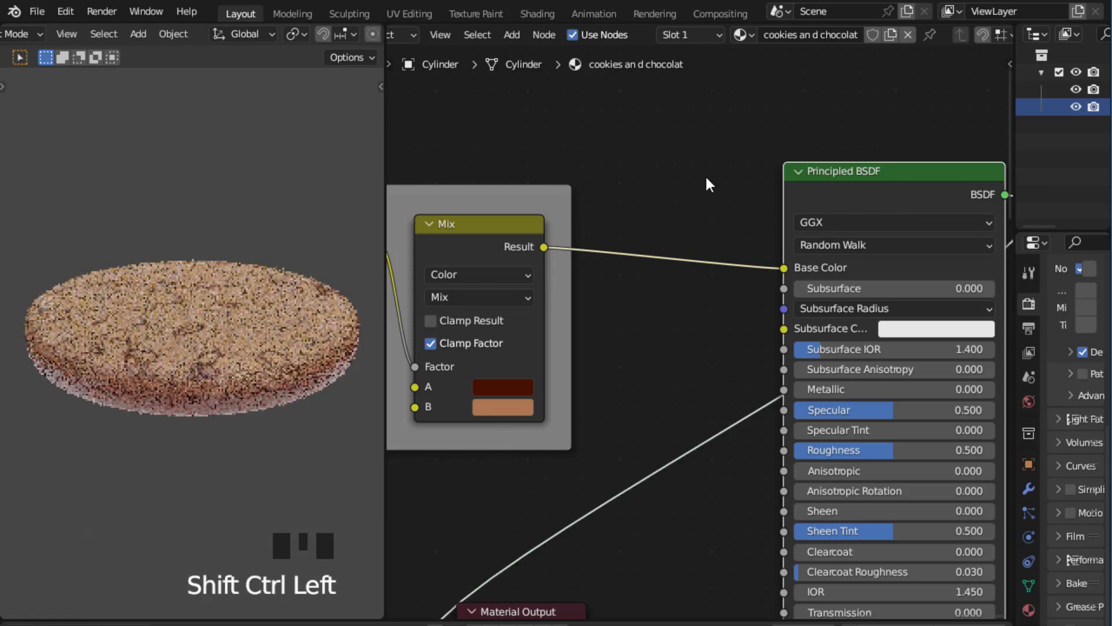
scroll(704, 175, "down", 4)
scroll(628, 225, "down", 2)
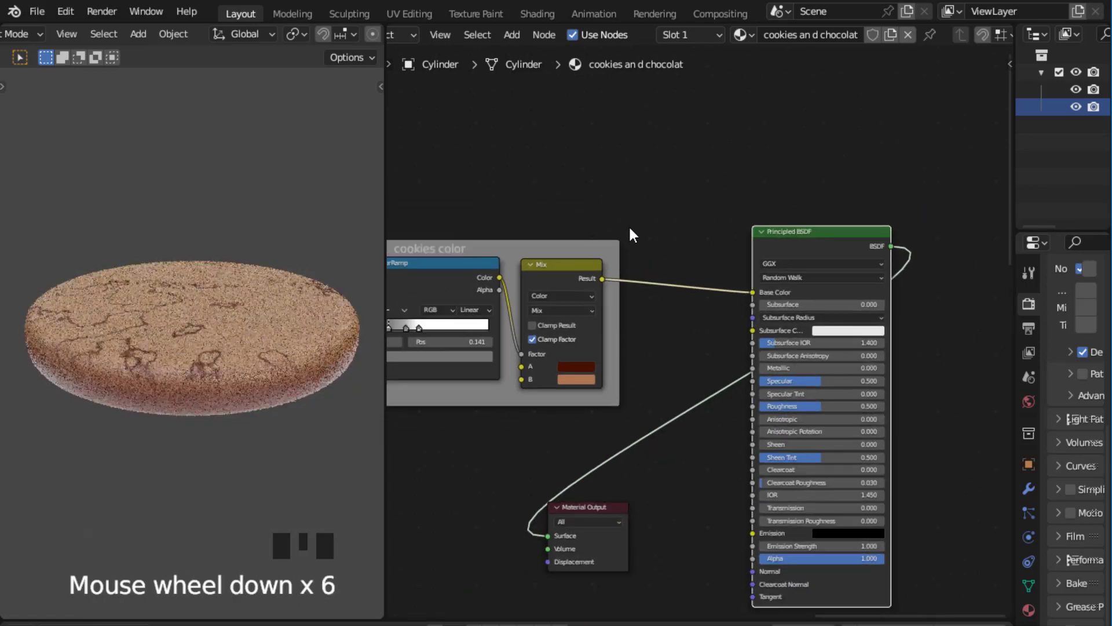
middle_click_drag(650, 183, 673, 135)
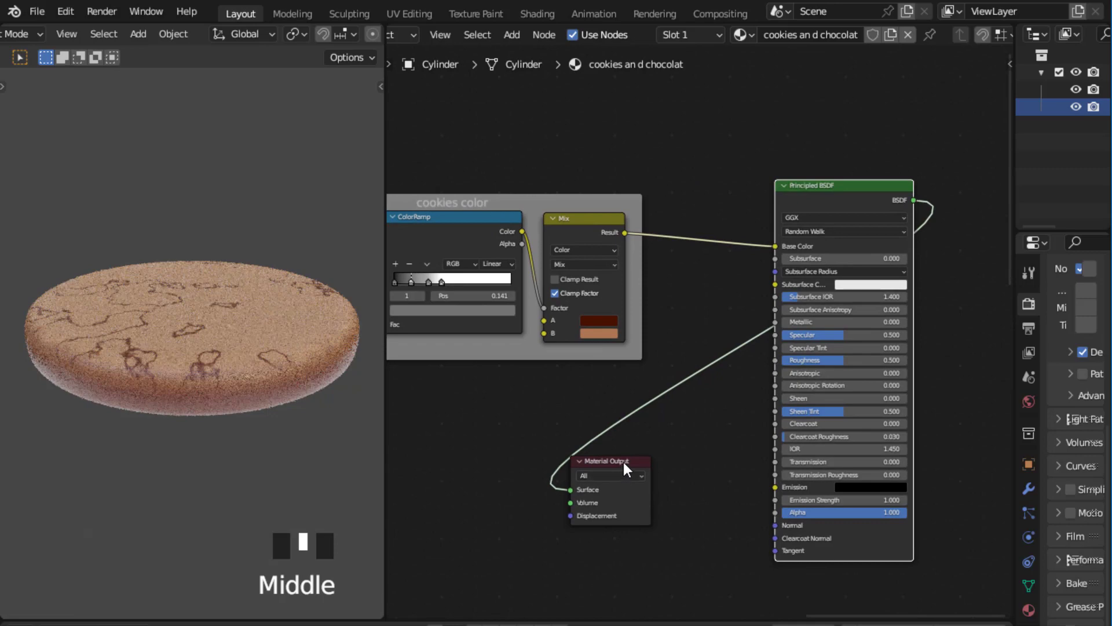
Step: Shift the Material Output node closer to the Principled BSDF, and reposition the Principled BSDF below the "cookies color" frame beside the mask frames
left_click_drag(621, 467, 662, 484)
scroll(534, 430, "down", 2)
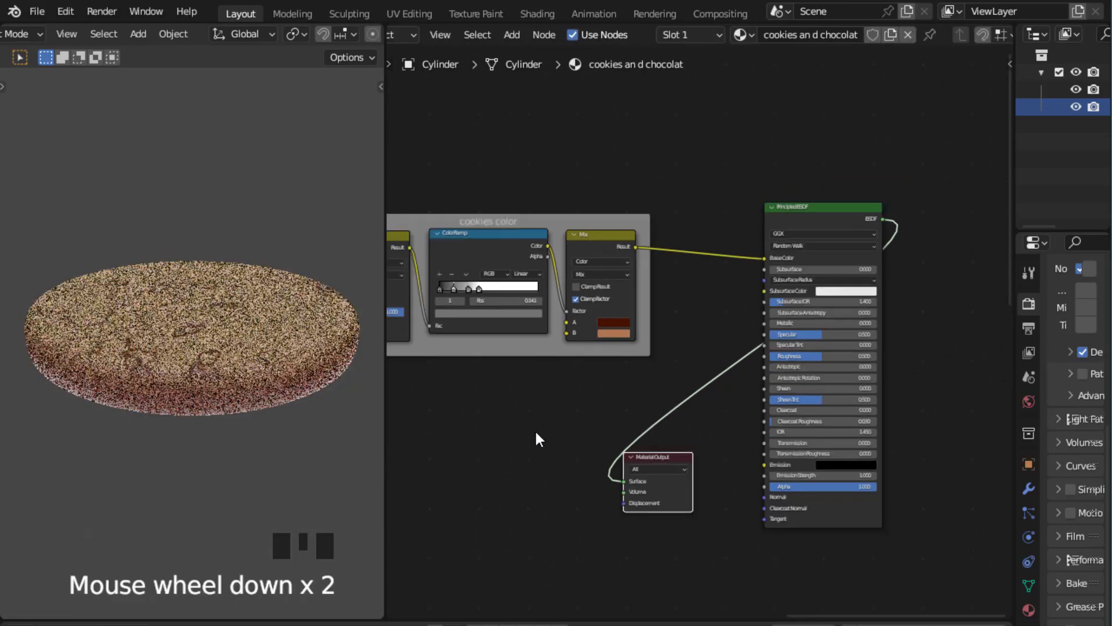
middle_click_drag(534, 430, 655, 409)
scroll(597, 392, "down", 3)
scroll(599, 356, "up", 3)
scroll(614, 422, "down", 3)
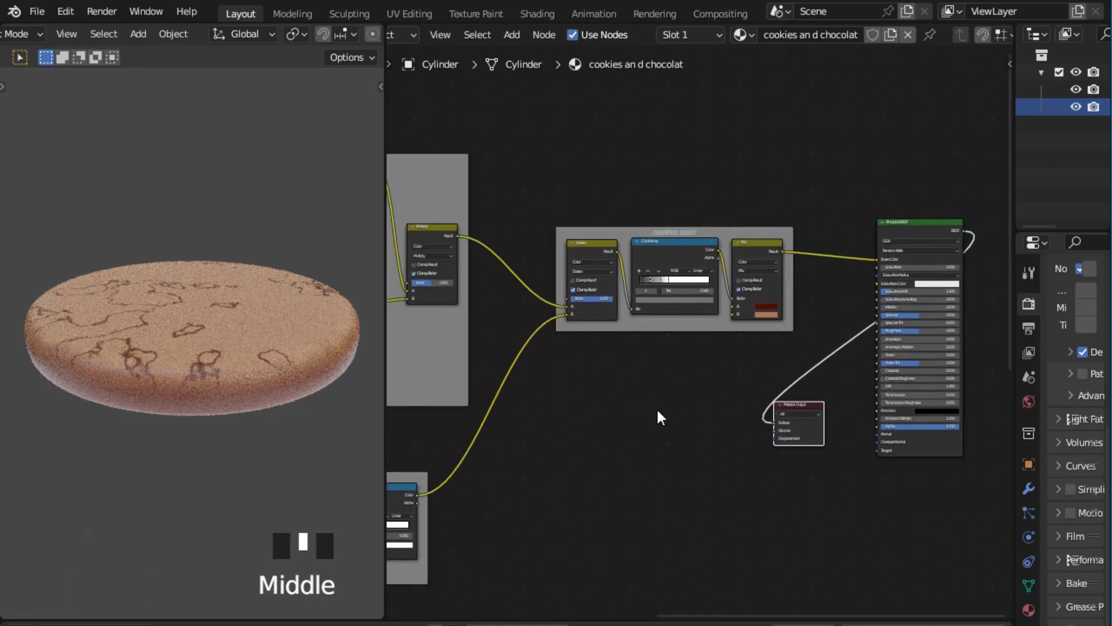
scroll(638, 410, "up", 2)
scroll(637, 414, "down", 3)
scroll(629, 406, "down", 3)
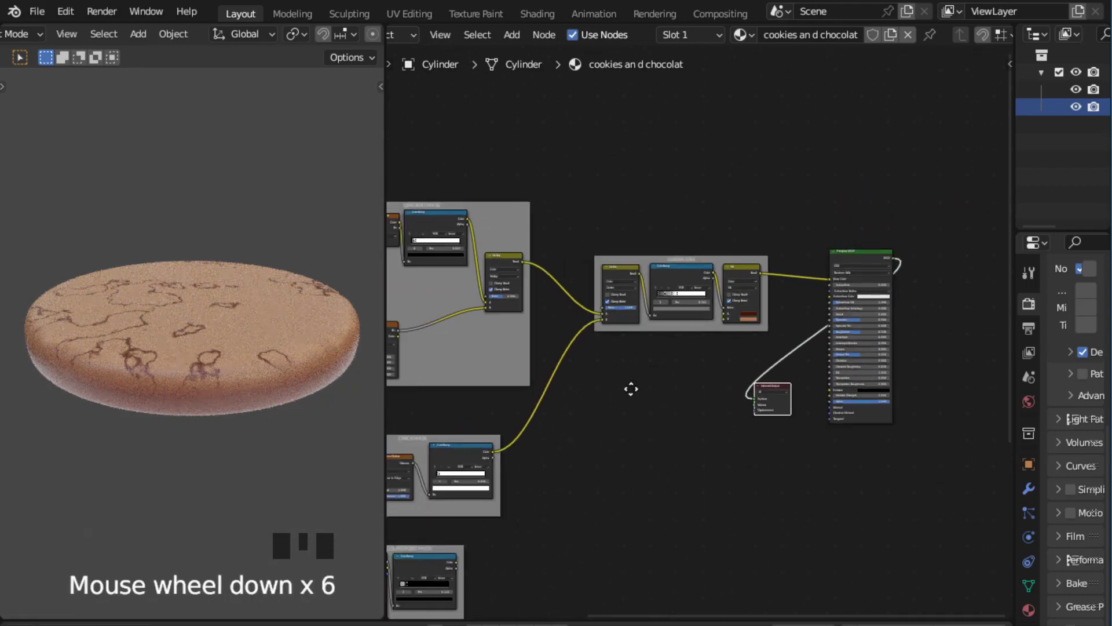
scroll(630, 415, "up", 2)
middle_click_drag(630, 414, 722, 307)
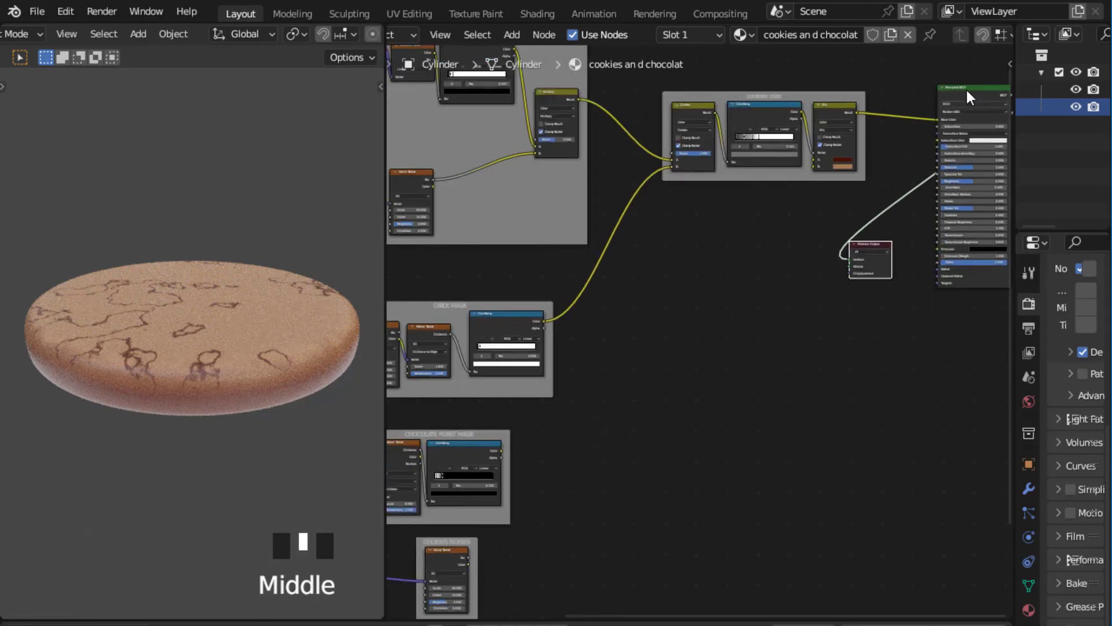
left_click_drag(965, 88, 724, 432)
Step: Connect the Fac output of the Noise Texture in the "COOKIES NOISES" frame to the Principled BSDF's Normal input
scroll(613, 446, "up", 2)
middle_click_drag(672, 365, 696, 280)
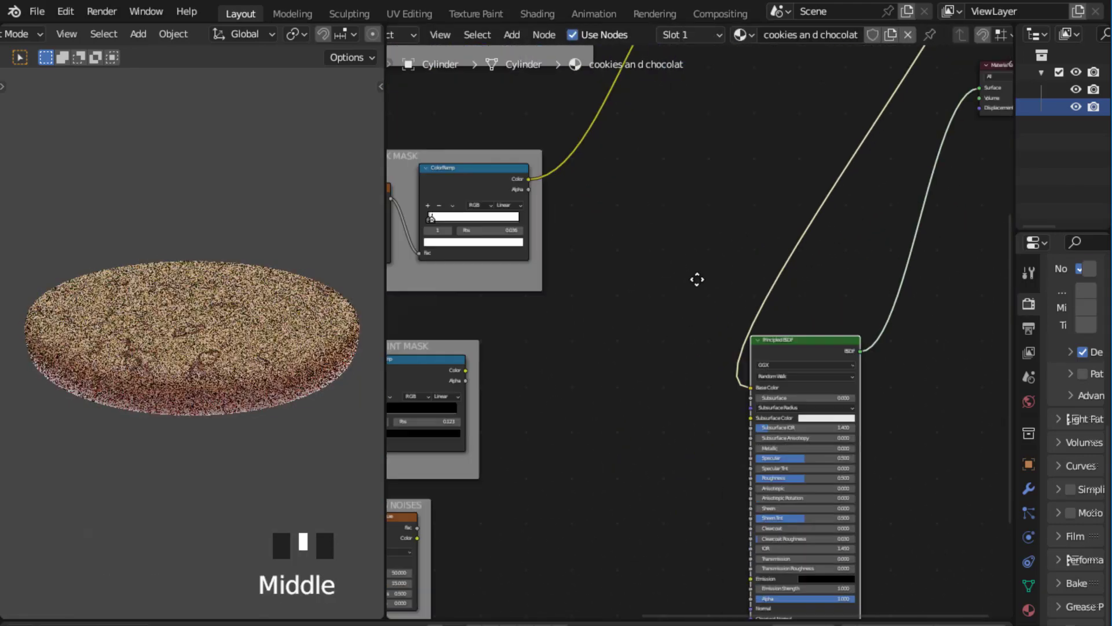
scroll(685, 360, "up", 4)
middle_click_drag(668, 324, 692, 293)
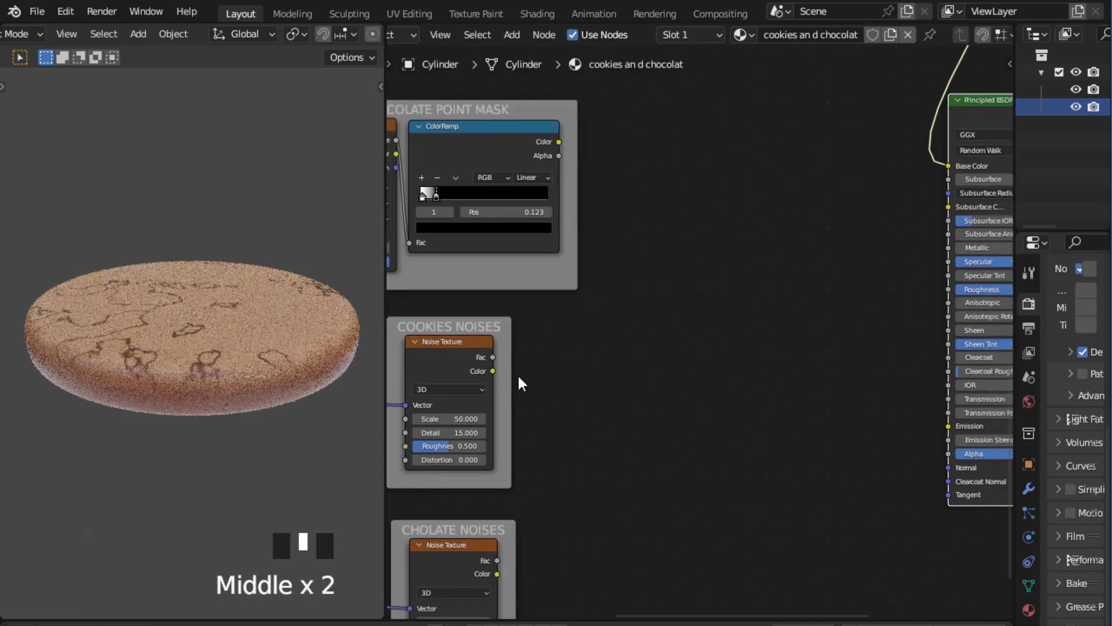
left_click_drag(494, 357, 948, 467)
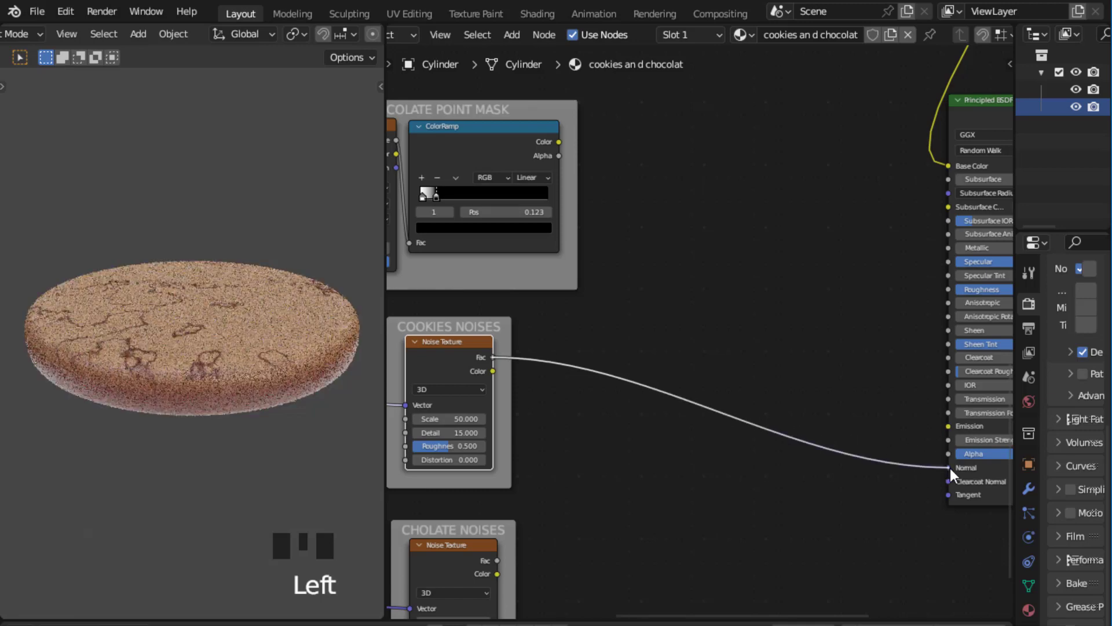
Step: Add a Bump node on the link between the cookies Noise Texture and the Principled BSDF's Normal
scroll(695, 331, "up", 2)
left_click(682, 327)
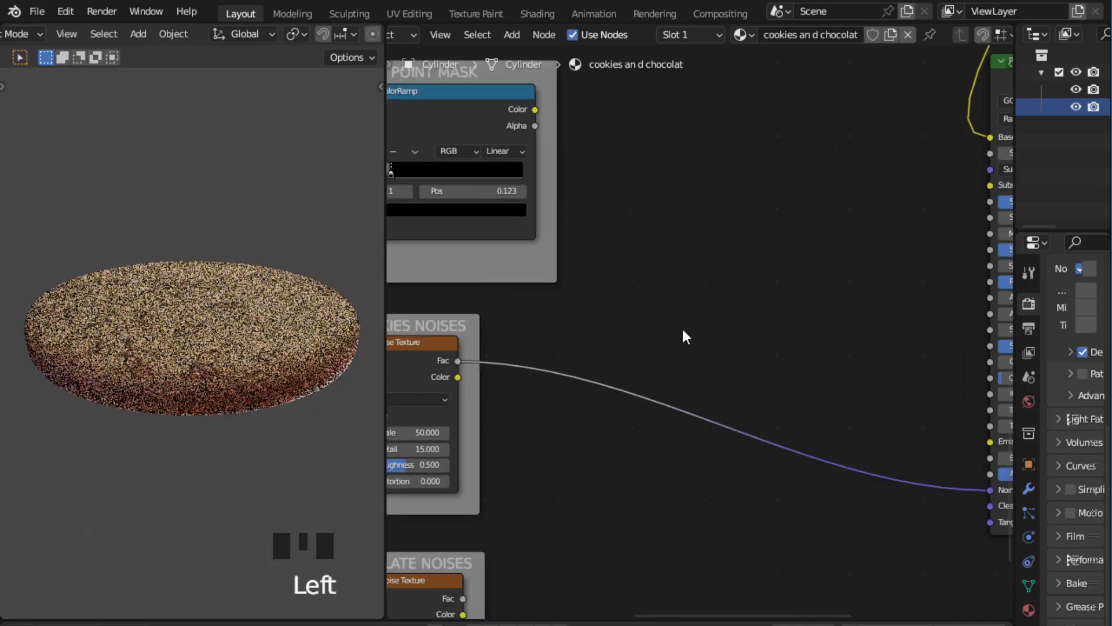
key("shift+a")
mouse_move(681, 327)
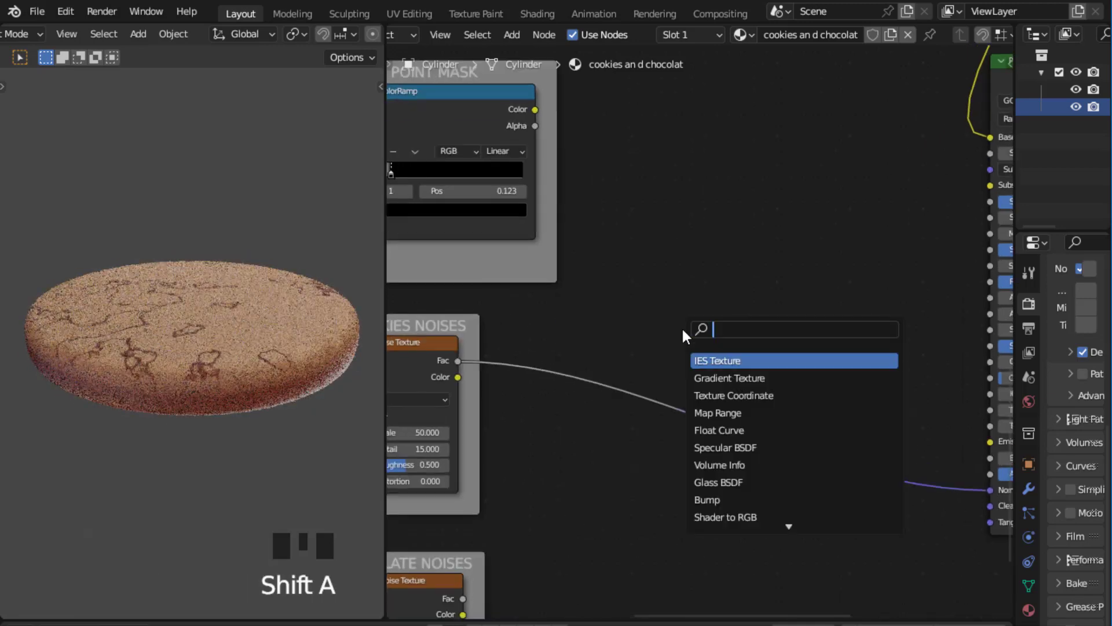
type("bump")
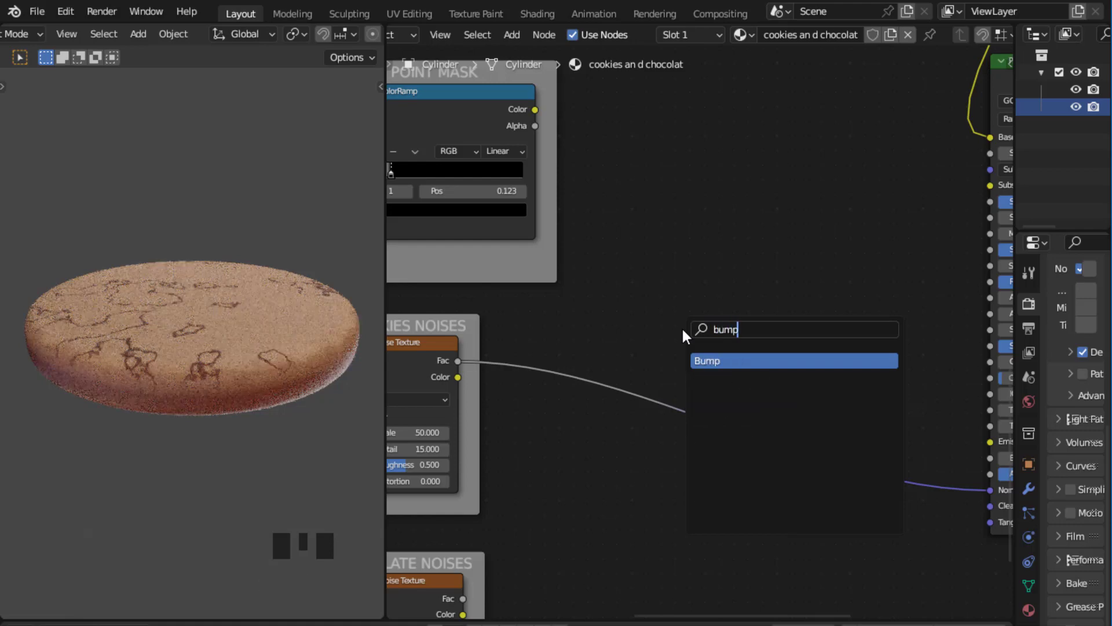
key("Return")
left_click(802, 412)
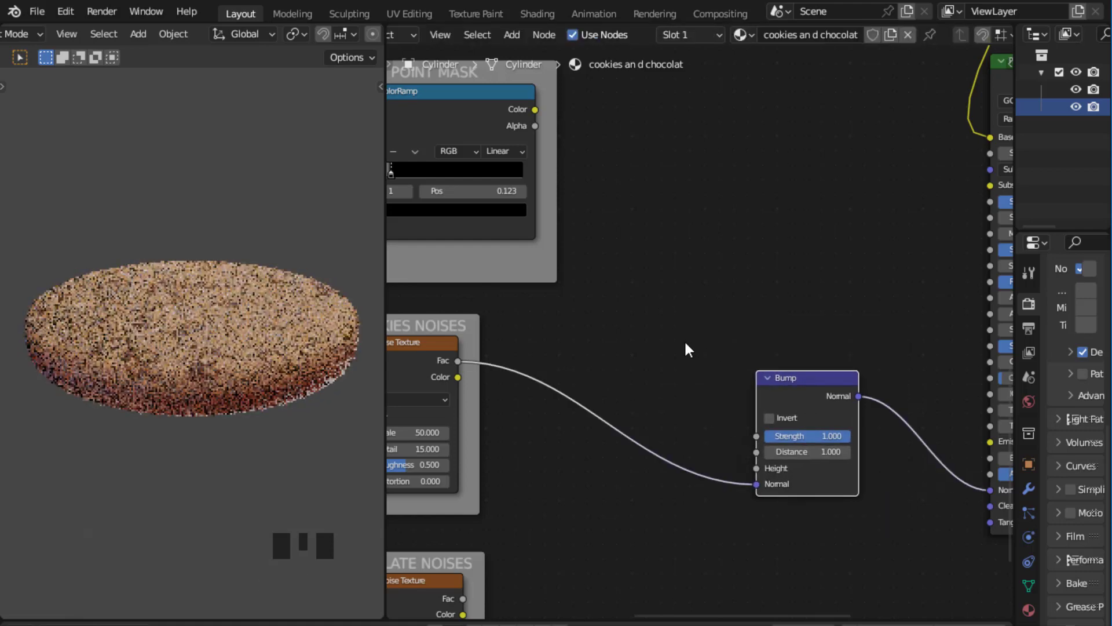
Step: Reroute the incoming noise link on the Bump node from its Normal input to its Height input
scroll(684, 340, "up", 3)
middle_click_drag(683, 340, 752, 273)
scroll(776, 280, "up", 5)
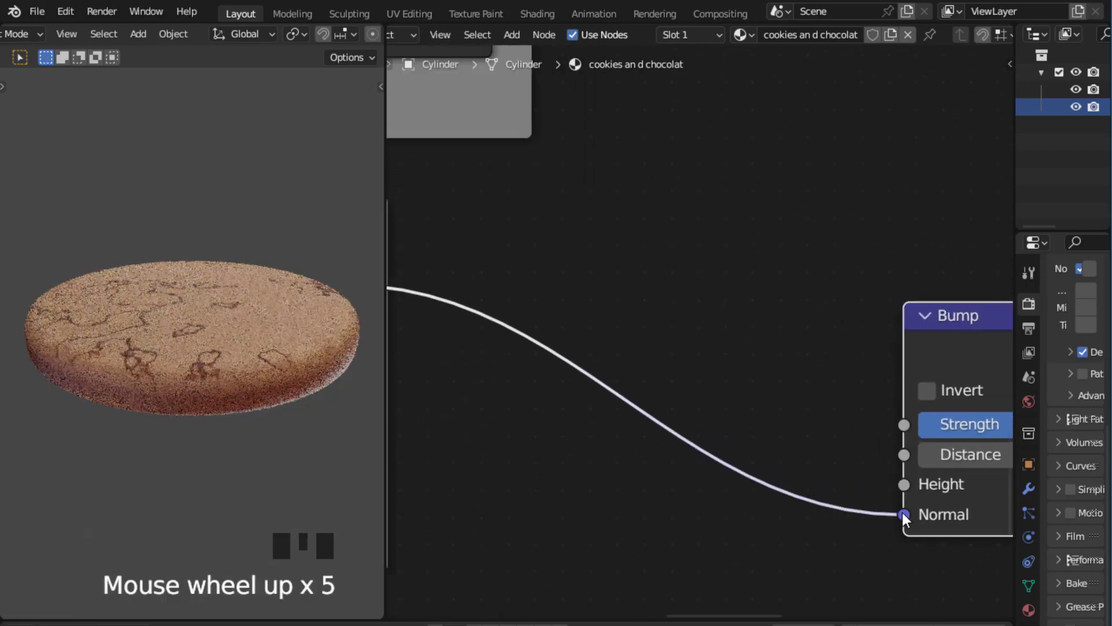
left_click_drag(902, 513, 905, 485)
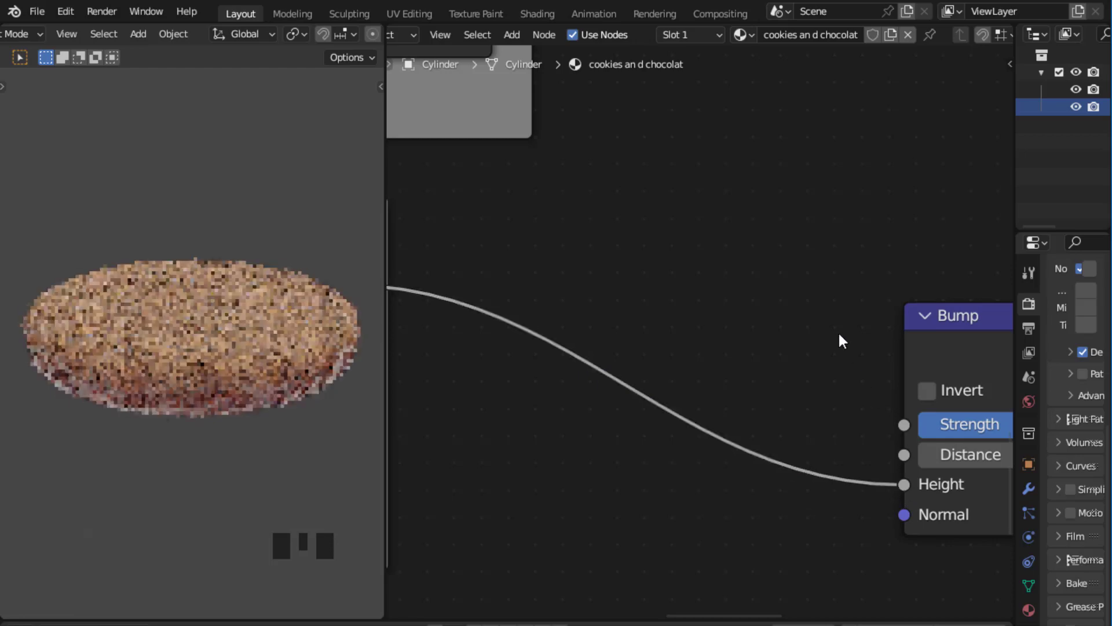
left_click(806, 247)
Step: Set the Bump node's Strength to 0.642 and widen the 3D viewport for a larger view of the cookie
scroll(819, 246, "down", 2)
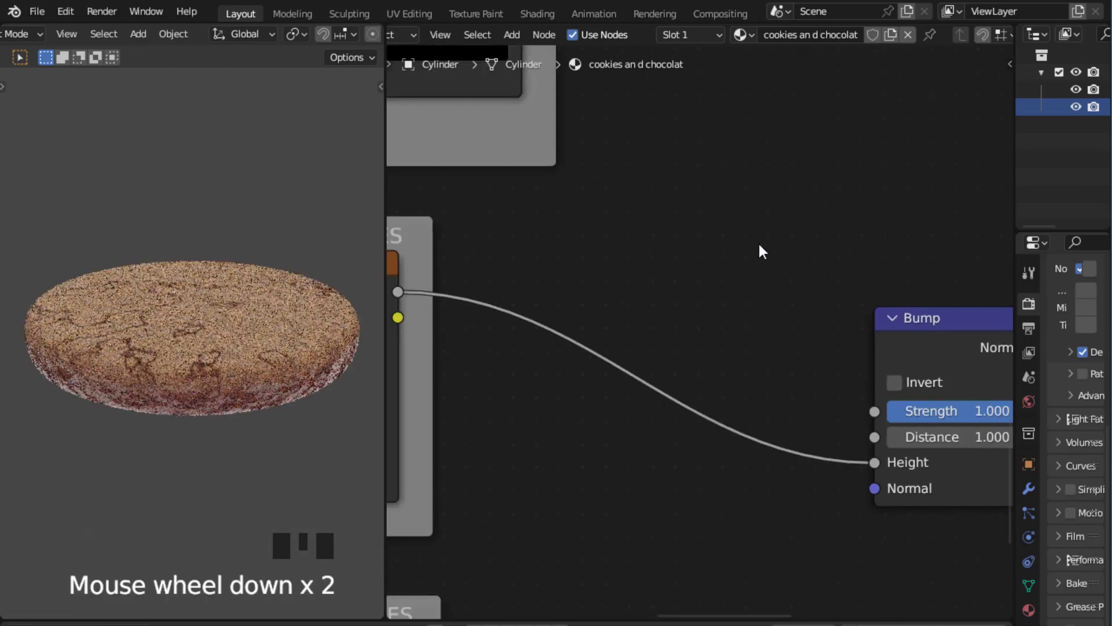
scroll(808, 217, "up", 1)
middle_click_drag(304, 328, 308, 318)
scroll(308, 318, "up", 1)
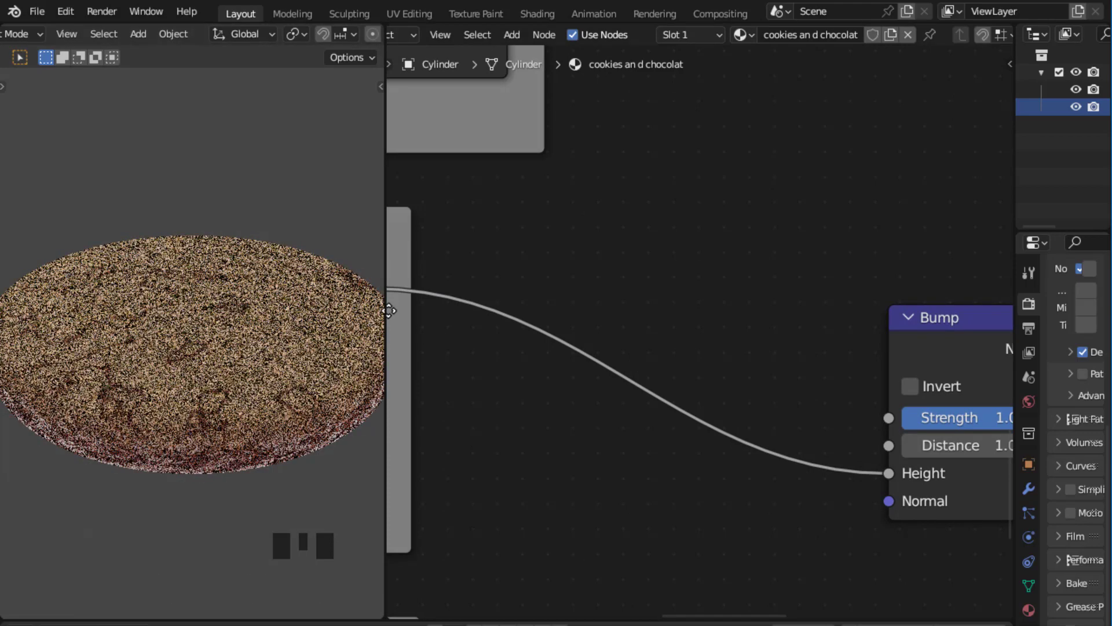
middle_click_drag(869, 257, 781, 297)
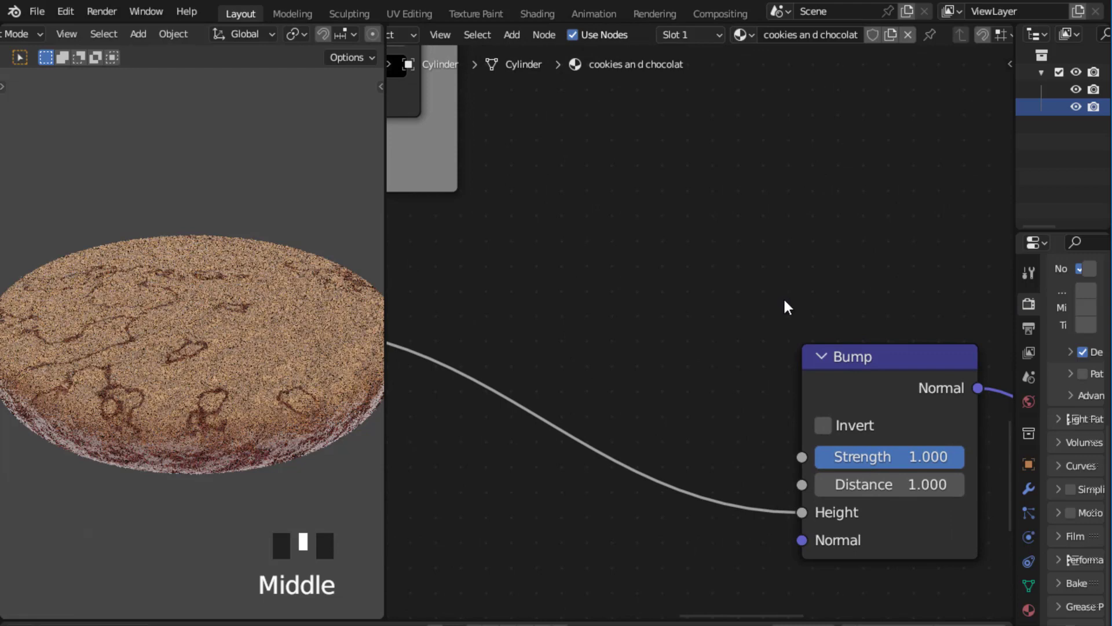
scroll(832, 304, "up", 3)
middle_click_drag(850, 284, 795, 239)
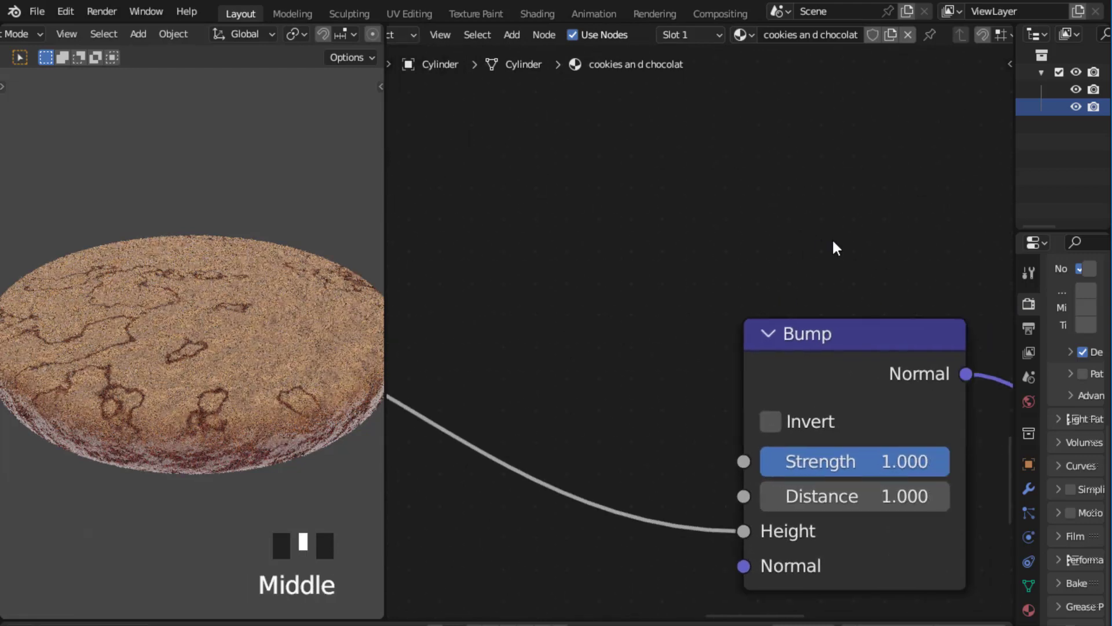
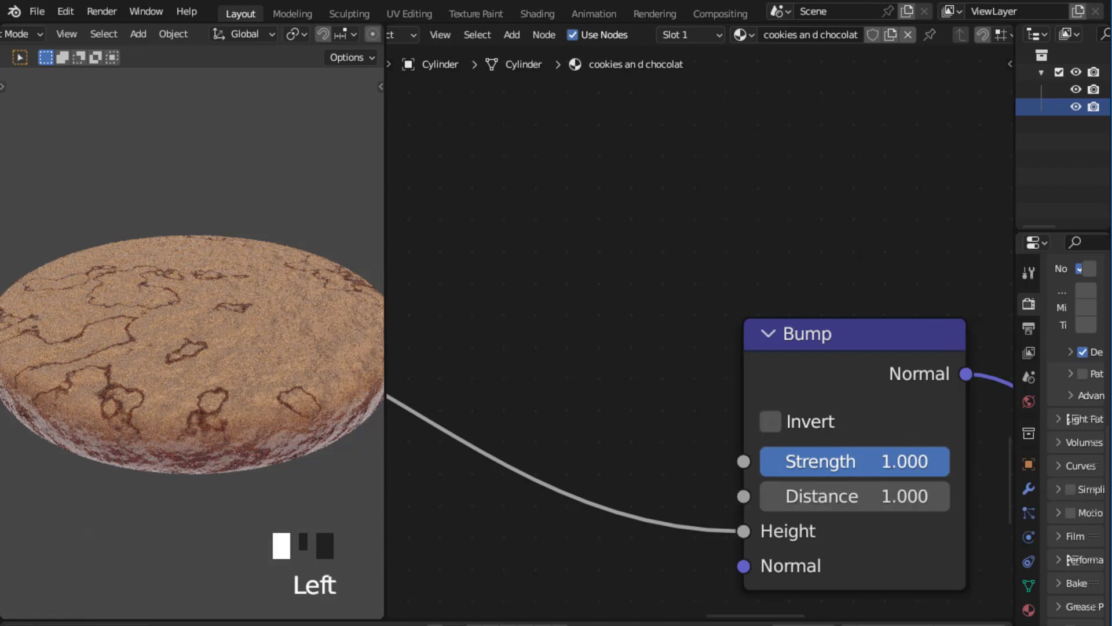
left_click_drag(904, 461, 836, 461)
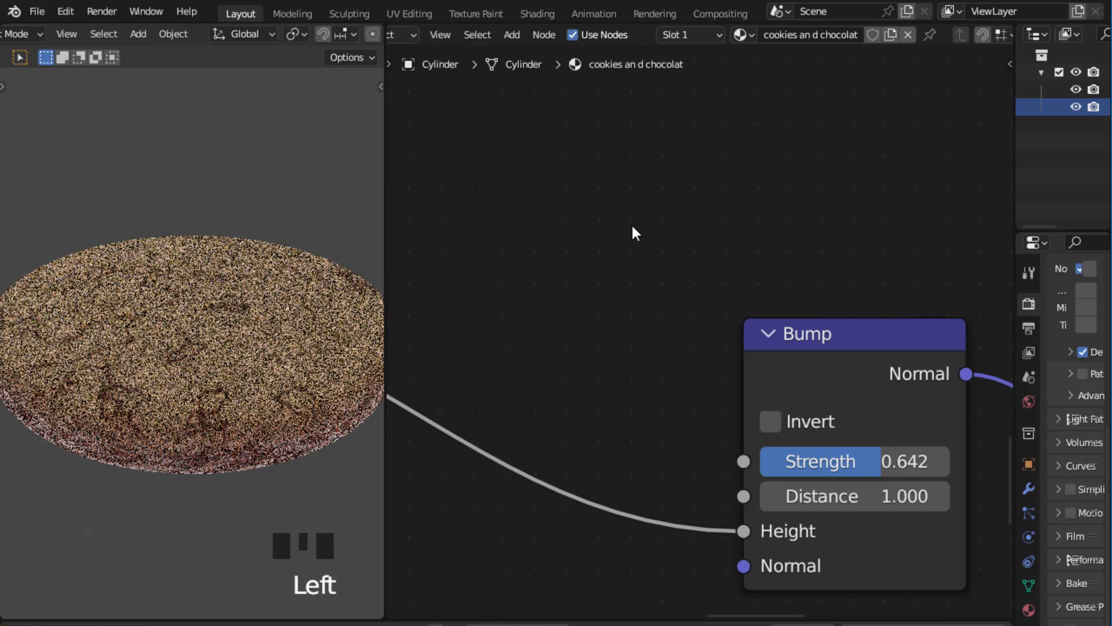
scroll(300, 284, "up", 2)
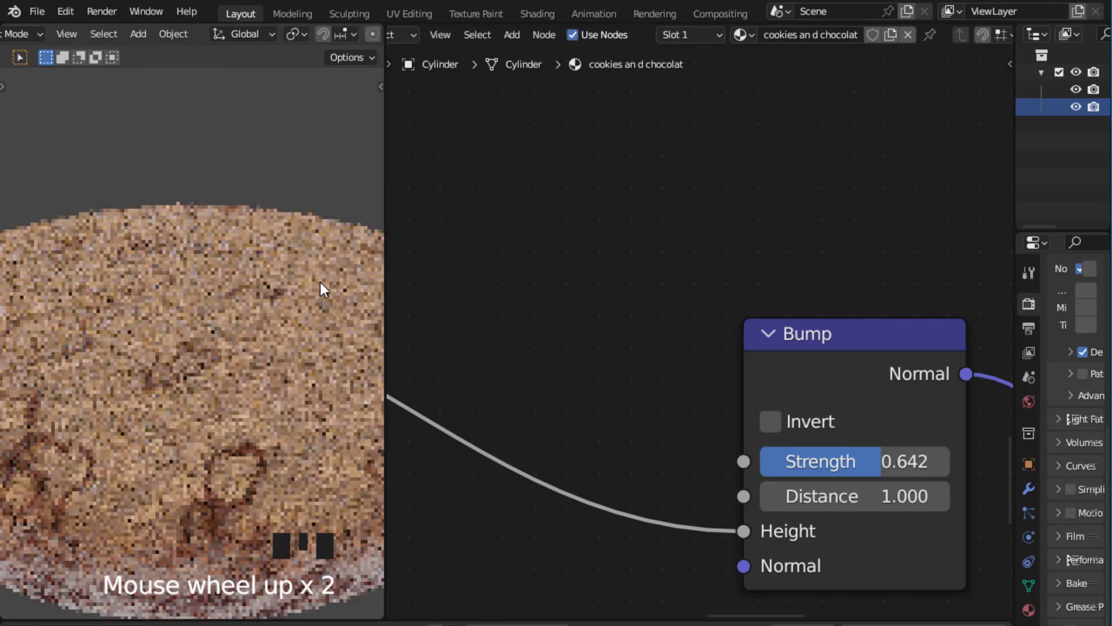
left_click_drag(387, 273, 482, 261)
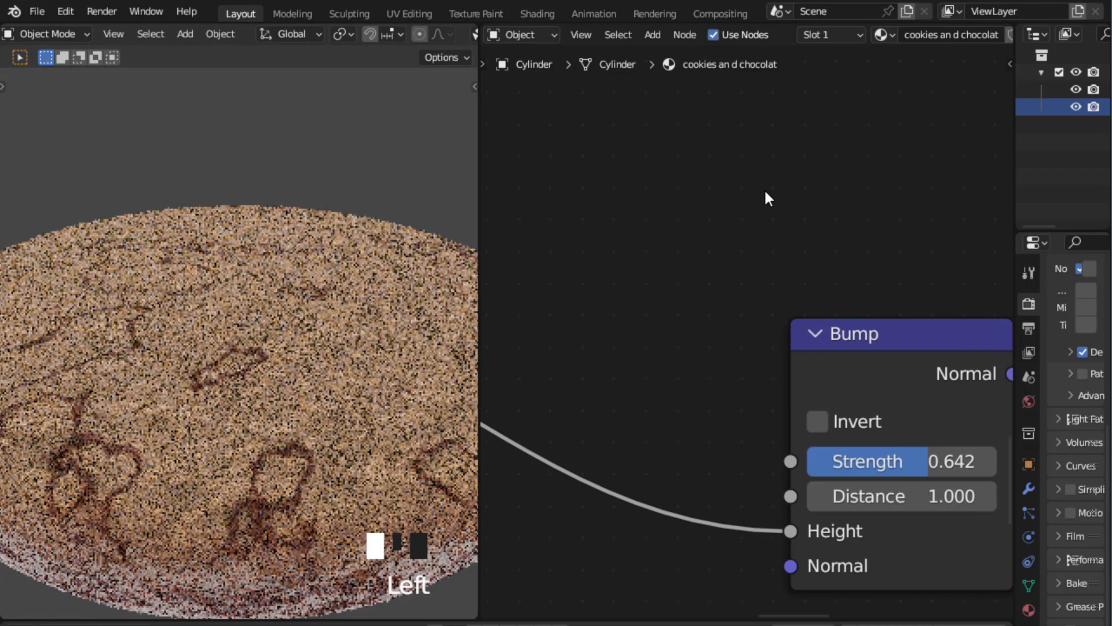
Step: Lighten color B of the Mix node in the "cookies color" frame to hex E49B69
scroll(765, 194, "down", 13)
middle_click_drag(774, 164, 776, 382)
middle_click_drag(789, 199, 827, 351)
scroll(753, 231, "up", 2)
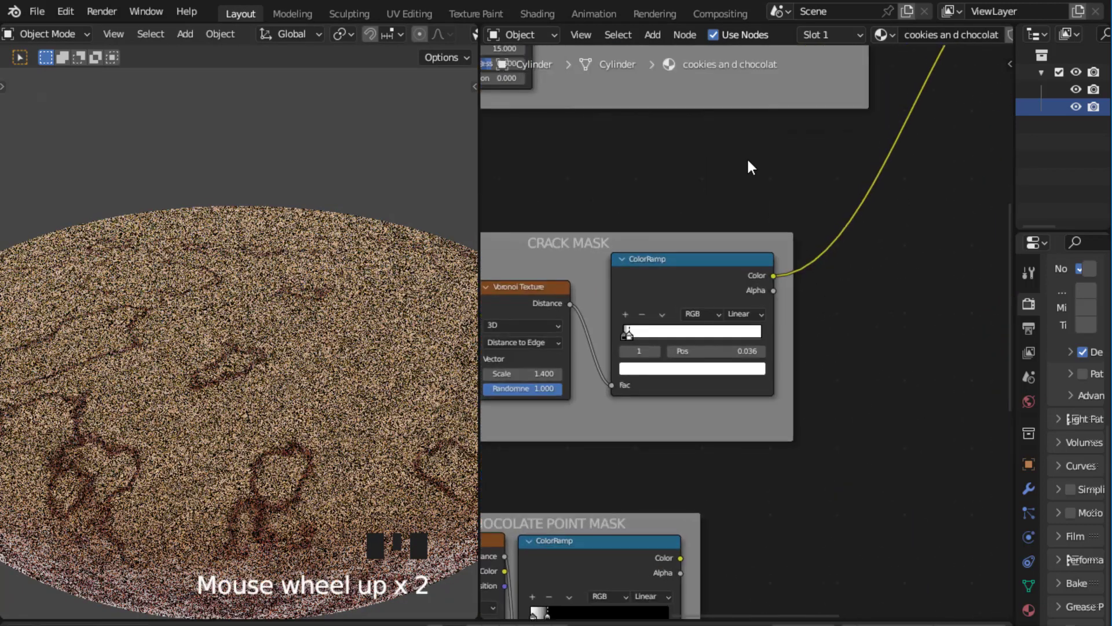
middle_click_drag(748, 166, 707, 310)
middle_click_drag(759, 364, 765, 157)
scroll(944, 237, "up", 8)
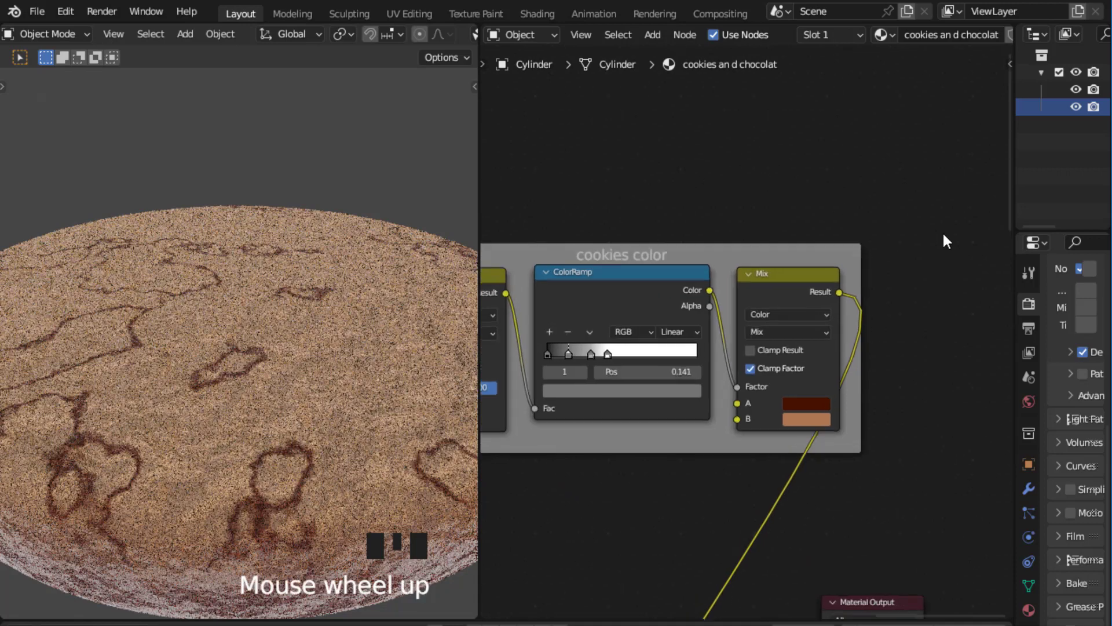
left_click(857, 482)
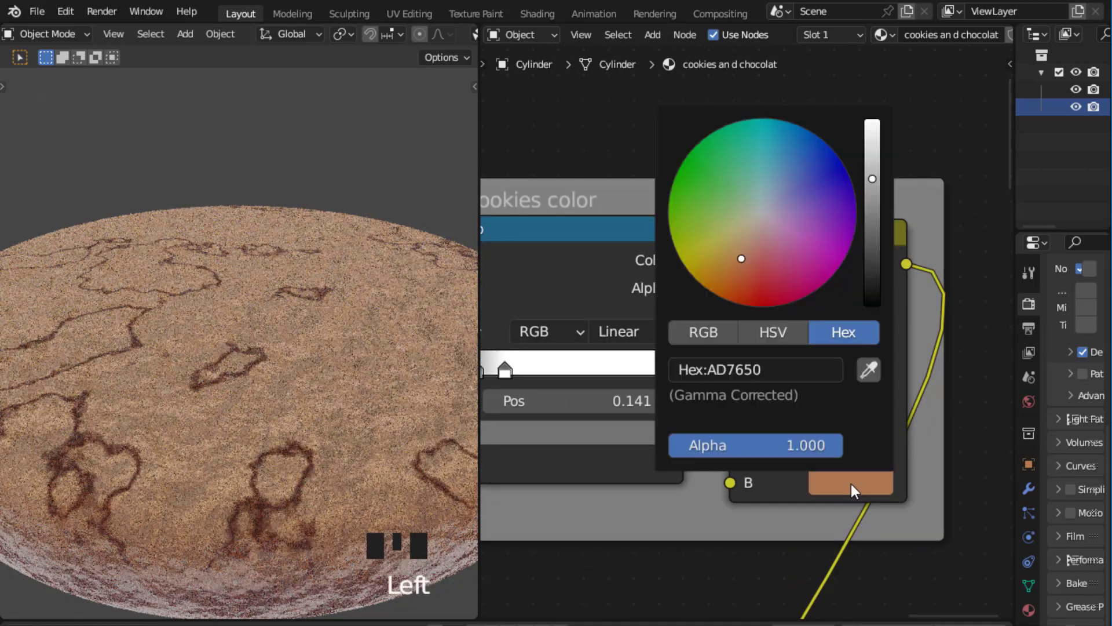
left_click_drag(871, 176, 872, 147)
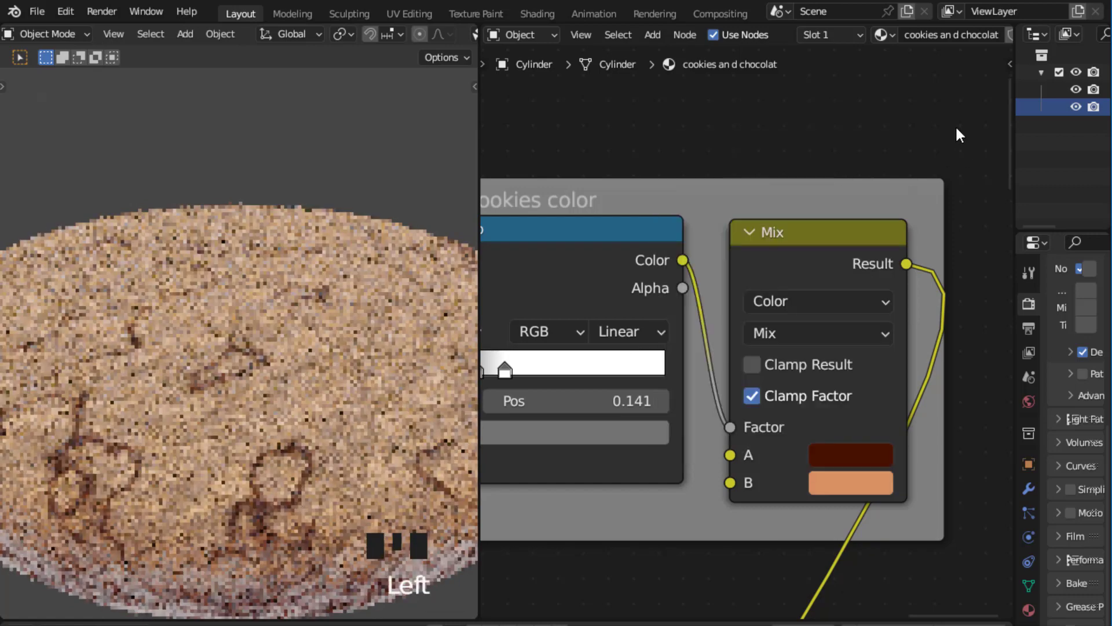
left_click(854, 480)
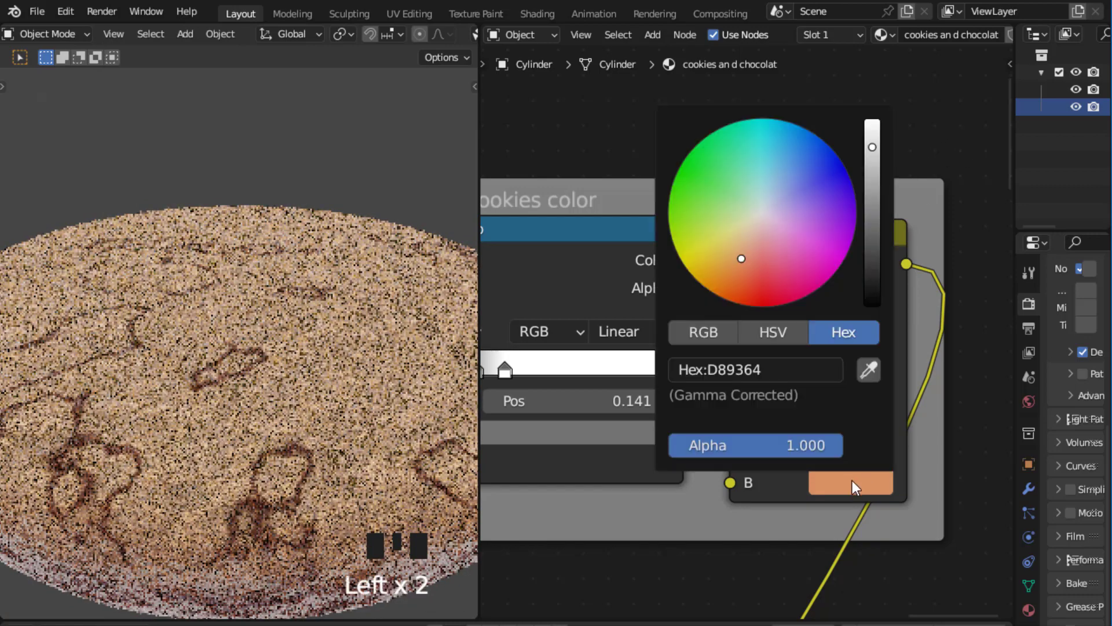
left_click_drag(872, 146, 872, 138)
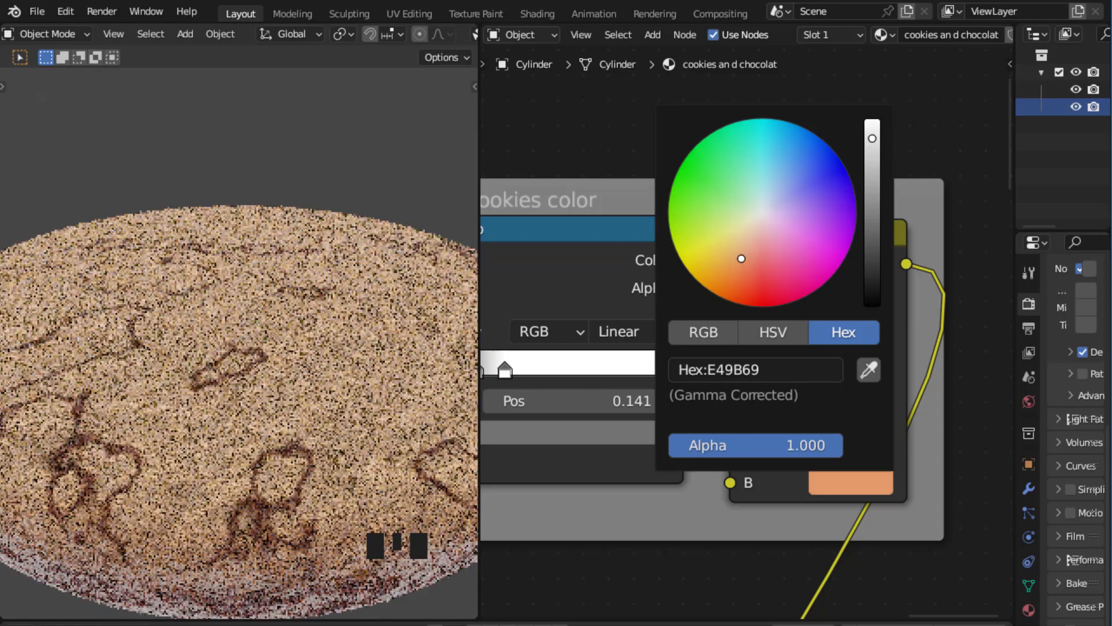
Step: Check the whole cookie and the Principled BSDF and Bump connections, and save the file
scroll(919, 154, "down", 17)
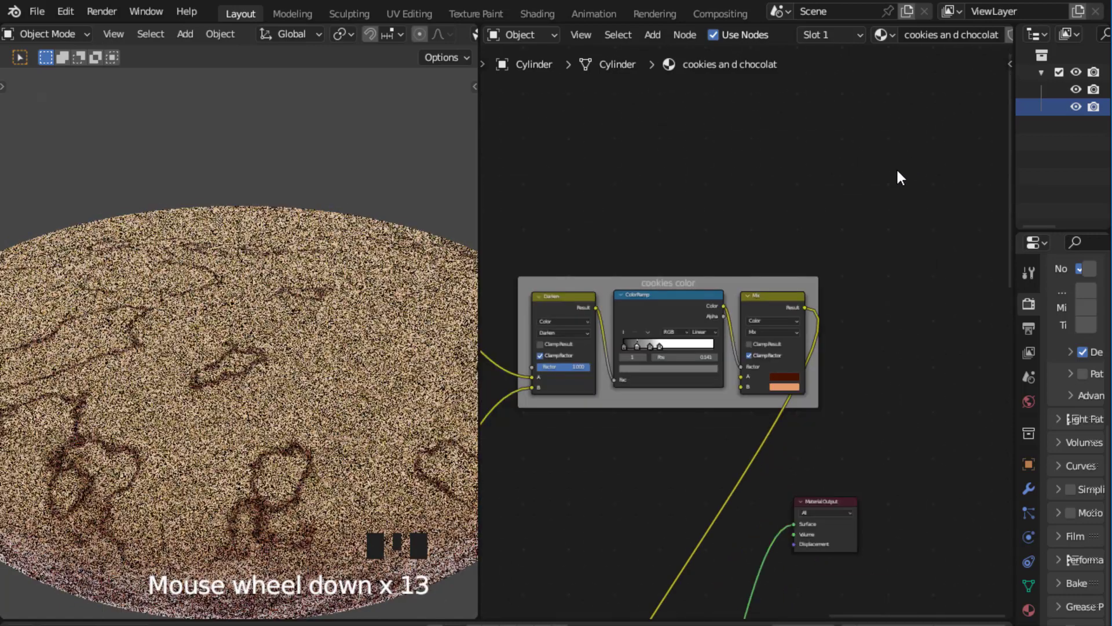
scroll(361, 346, "down", 4)
scroll(357, 346, "up", 1)
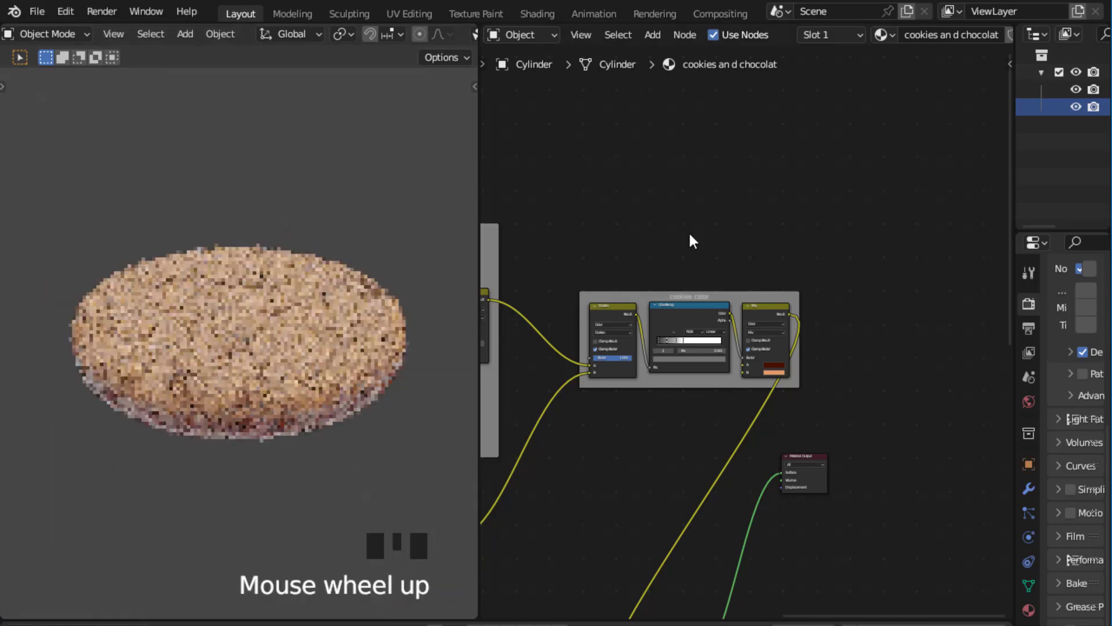
scroll(854, 238, "down", 2)
scroll(862, 250, "up", 1)
middle_click_drag(862, 251, 892, 105)
middle_click_drag(846, 404, 863, 295)
middle_click_drag(886, 357, 893, 244)
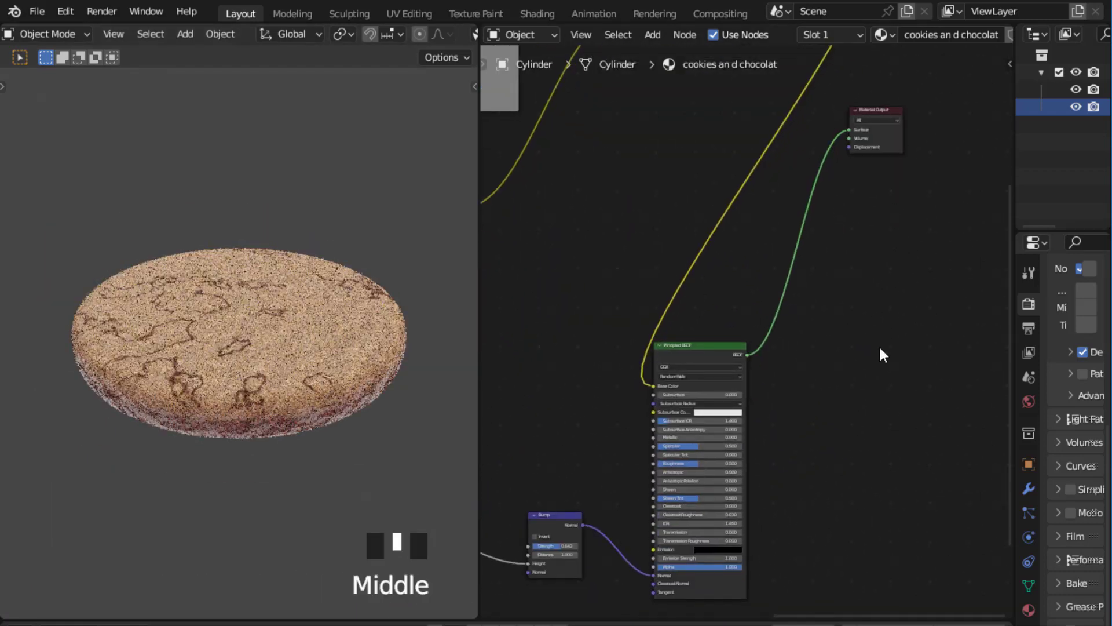
scroll(886, 370, "up", 5)
scroll(888, 379, "up", 2)
middle_click_drag(888, 383, 892, 214)
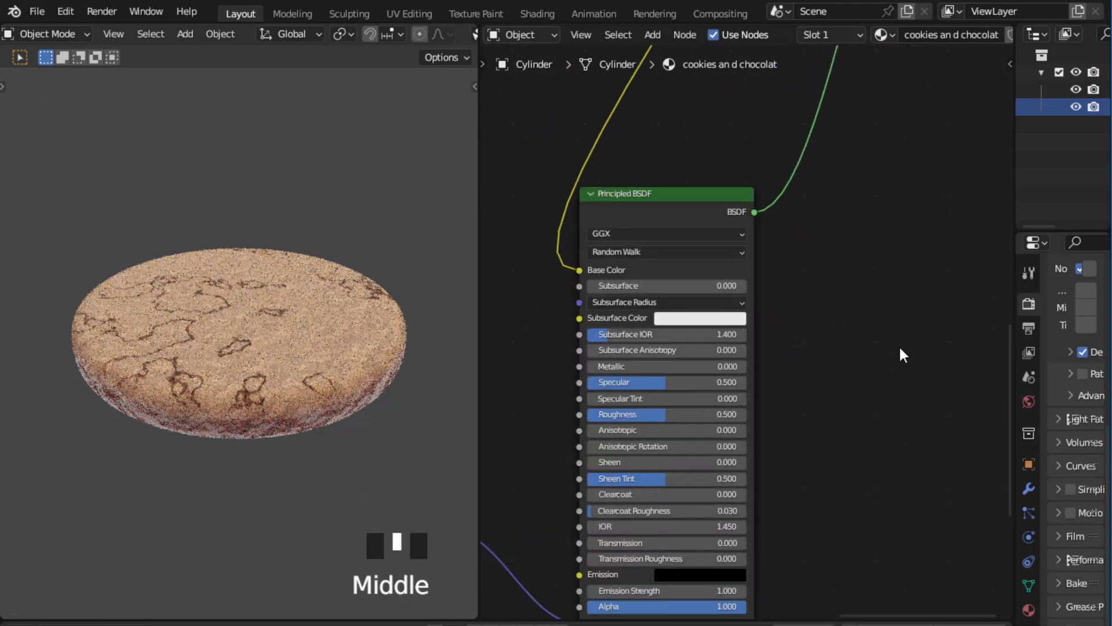
middle_click_drag(901, 353, 913, 220)
scroll(867, 320, "up", 4)
middle_click_drag(869, 330, 960, 285)
middle_click_drag(590, 303, 685, 316)
key("ctrl+s")
Step: Put the Bump node in a new frame labelled "noise bump"
scroll(630, 301, "down", 3)
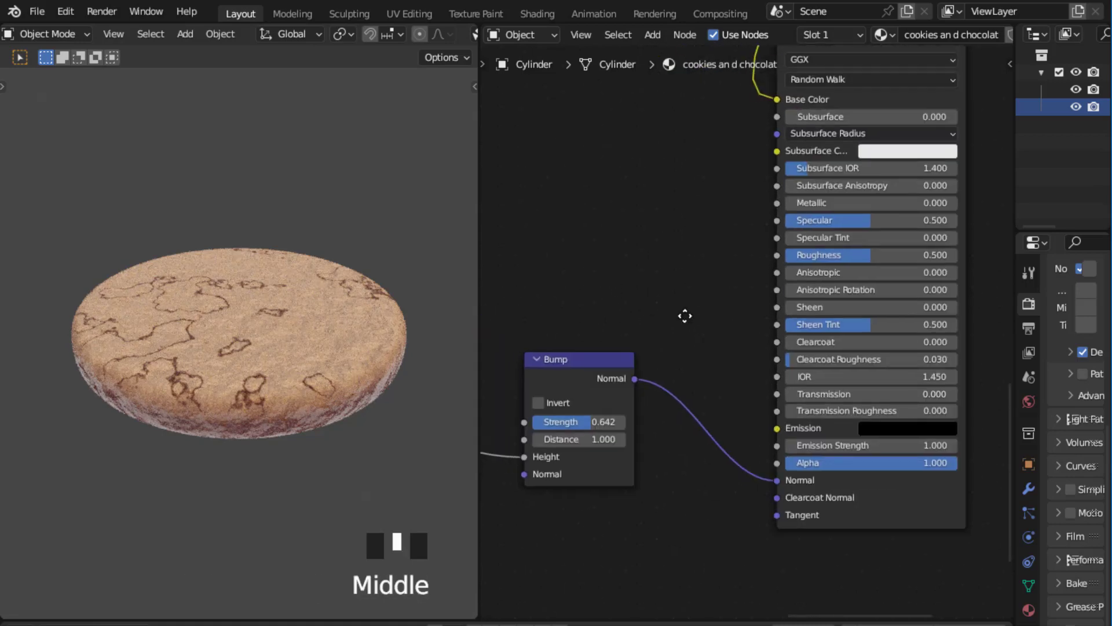
scroll(722, 329, "up", 5)
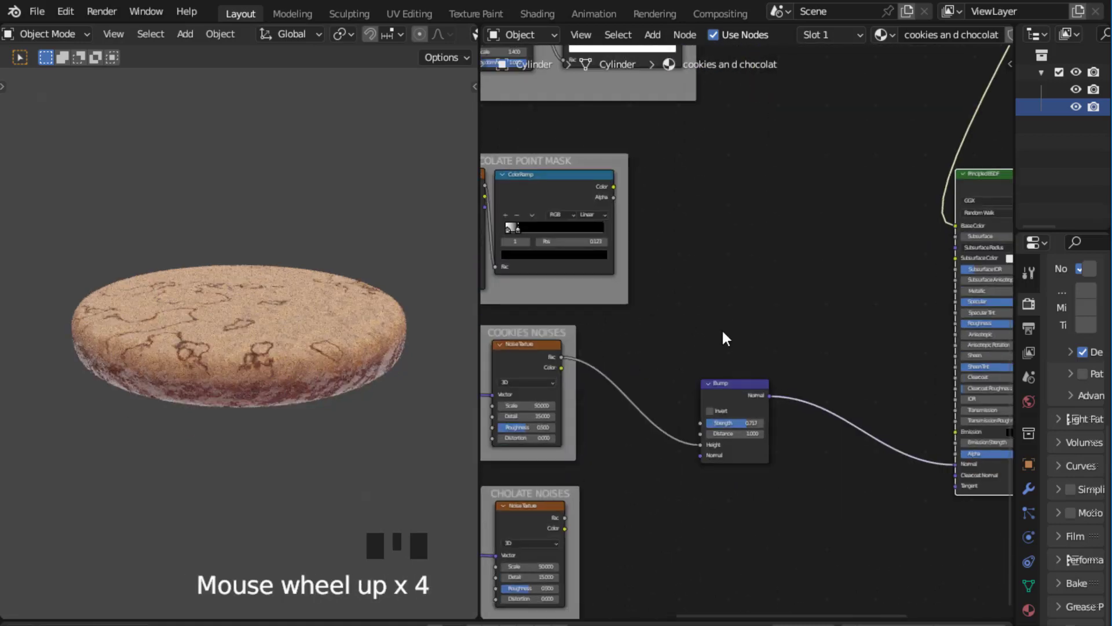
middle_click_drag(723, 329, 724, 257)
scroll(723, 286, "up", 5)
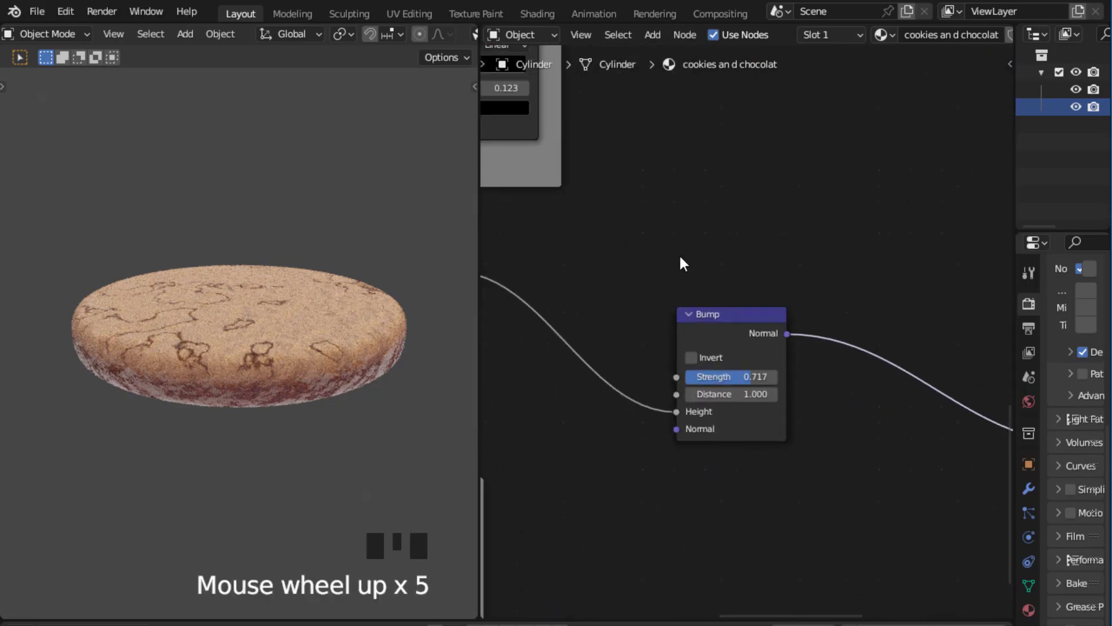
left_click_drag(632, 263, 794, 461)
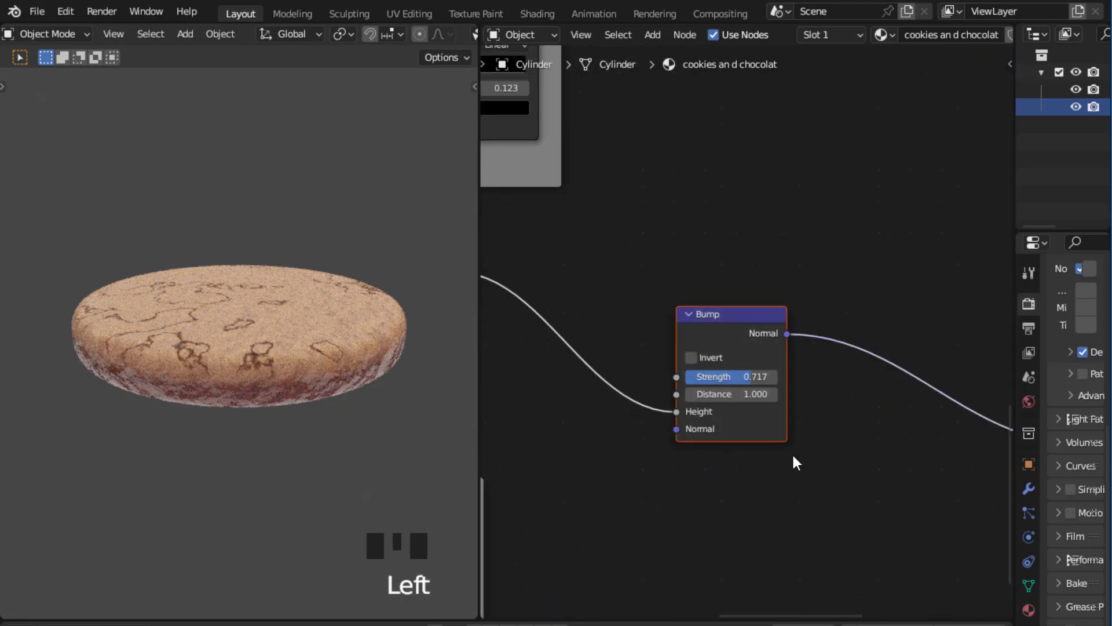
key("ctrl+j")
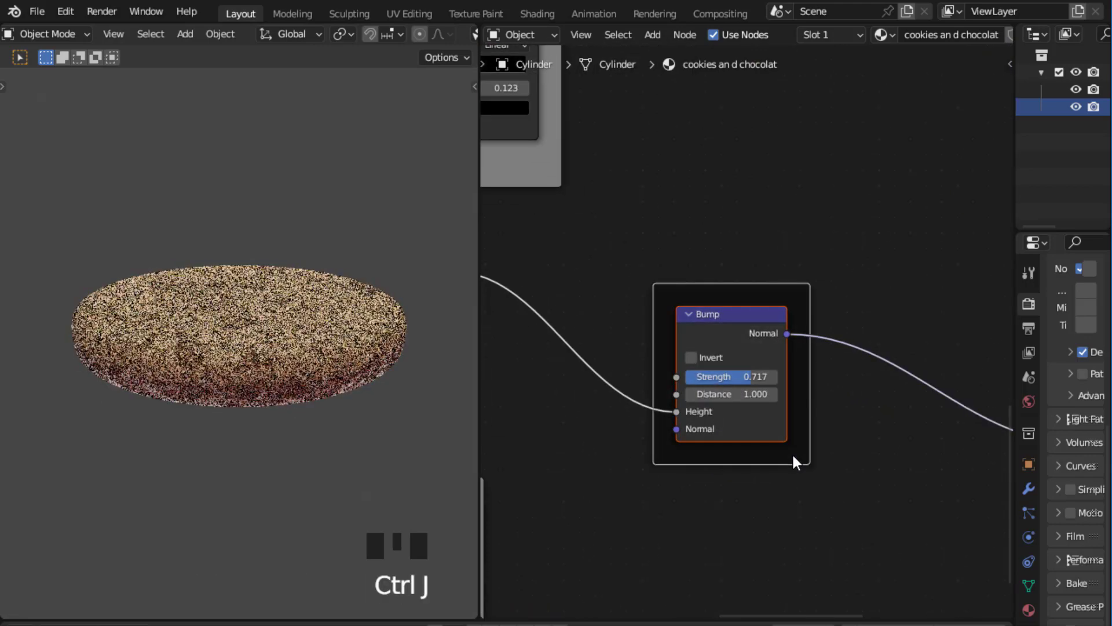
key("F2")
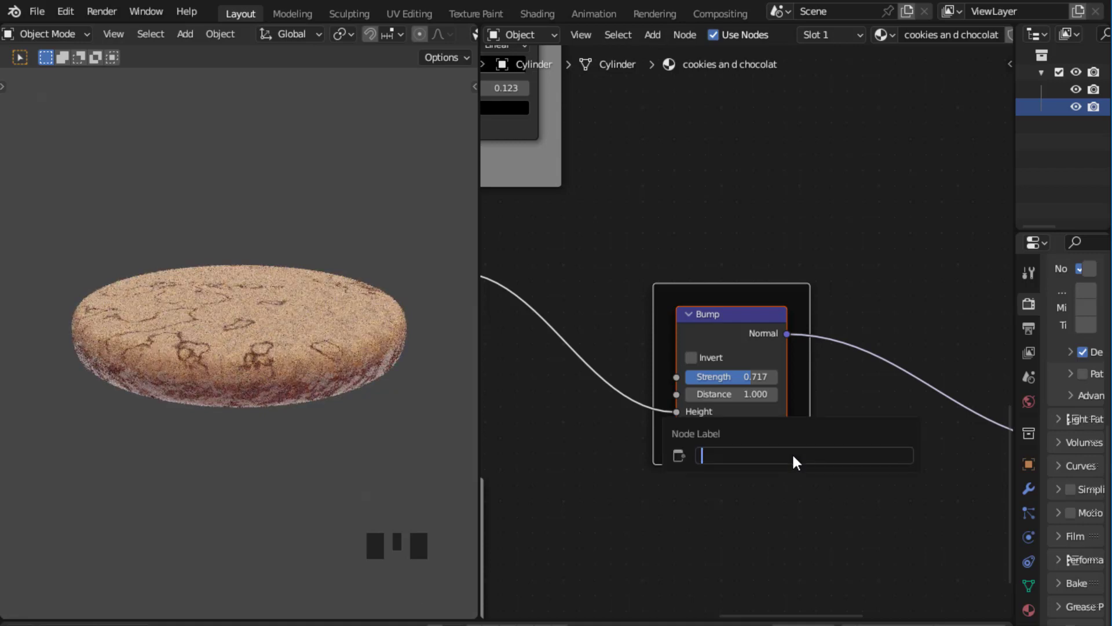
type("noise bump")
key("Return")
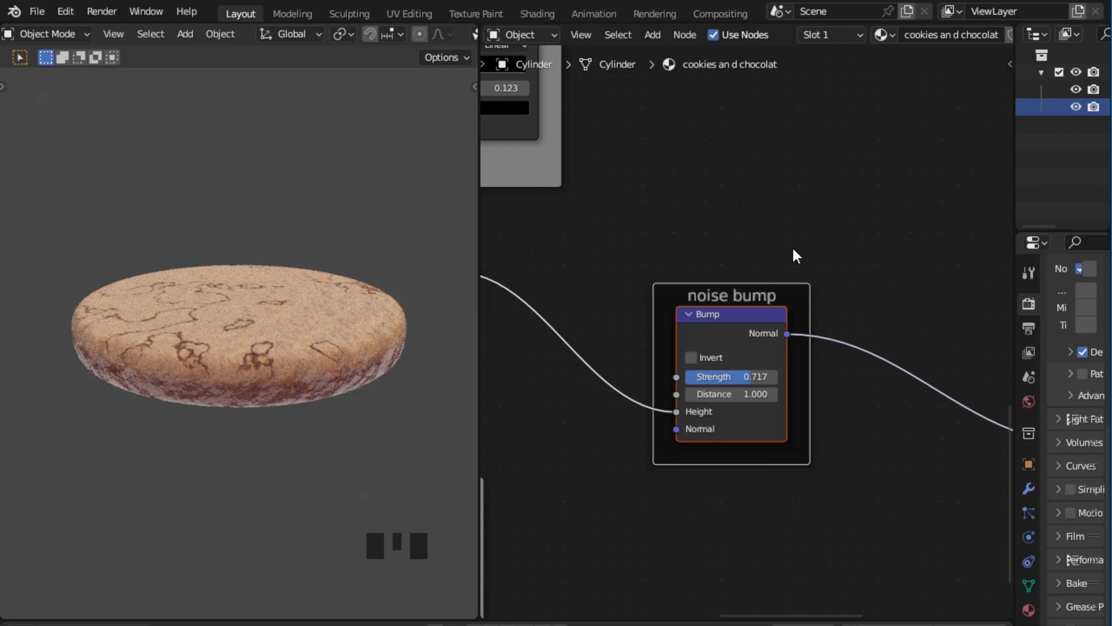
Step: Enable the custom color of the "noise bump" frame
key("n")
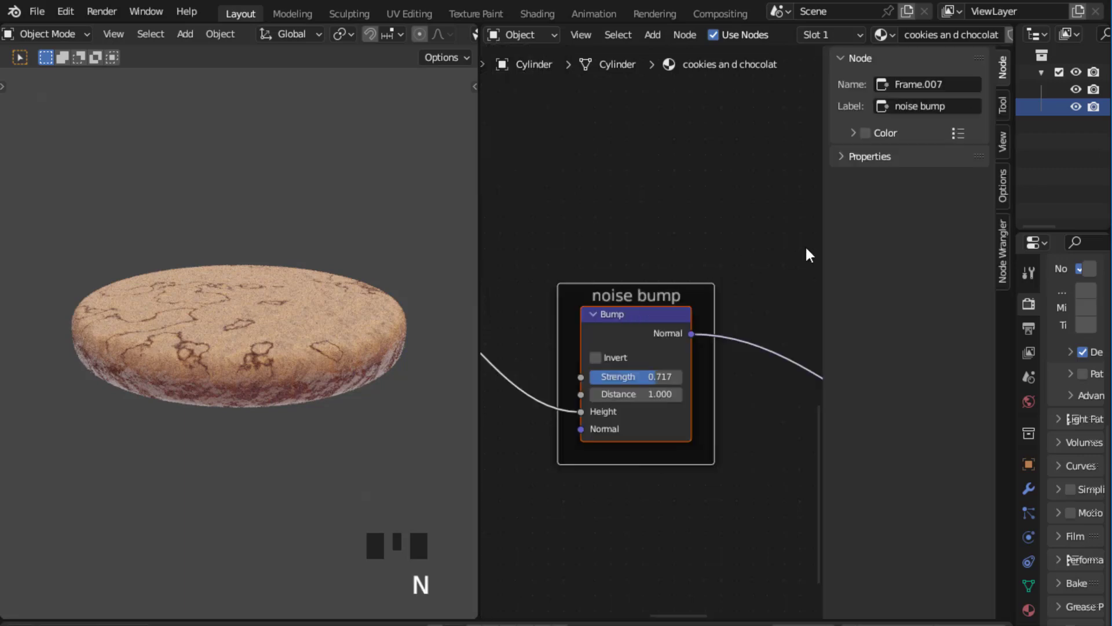
left_click(864, 133)
key("n")
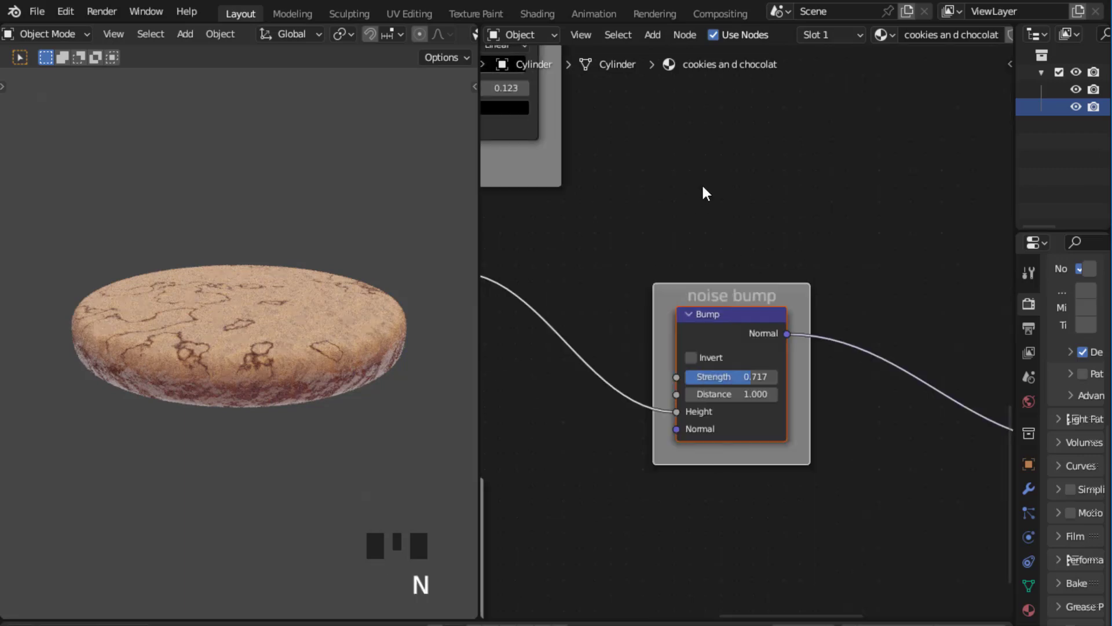
Step: Duplicate the Bump node onto the link to the Principled BSDF's Normal input and take the copy out of the "noise bump" frame
scroll(753, 196, "down", 12)
scroll(782, 231, "up", 6)
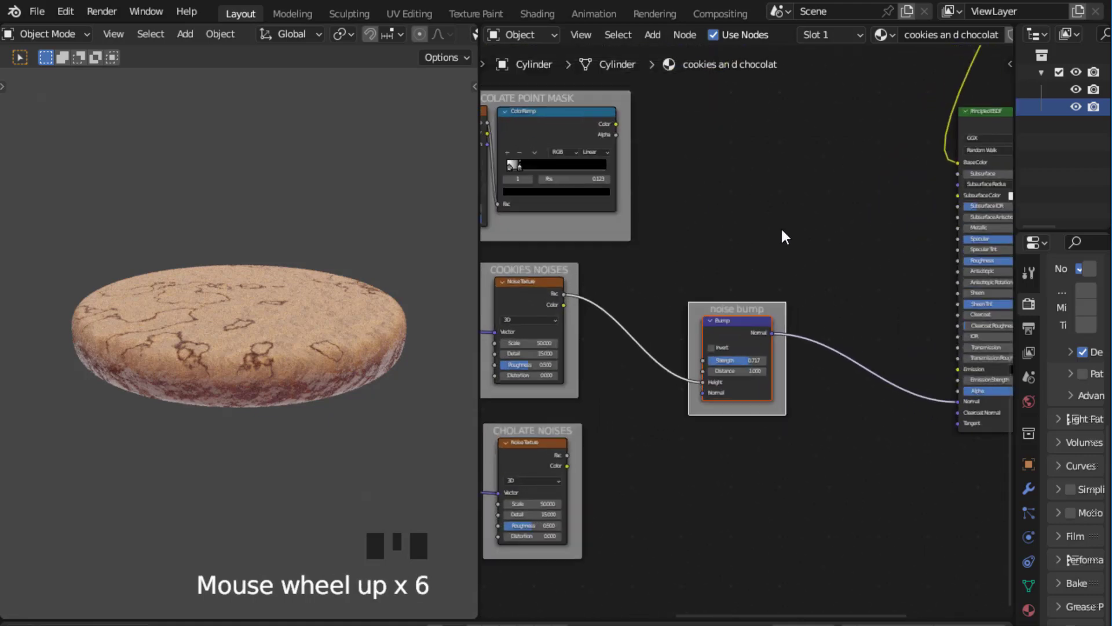
scroll(782, 236, "down", 4)
middle_click_drag(782, 236, 757, 368)
scroll(702, 340, "up", 3)
middle_click_drag(702, 340, 744, 332)
scroll(650, 300, "down", 1)
scroll(752, 255, "up", 3)
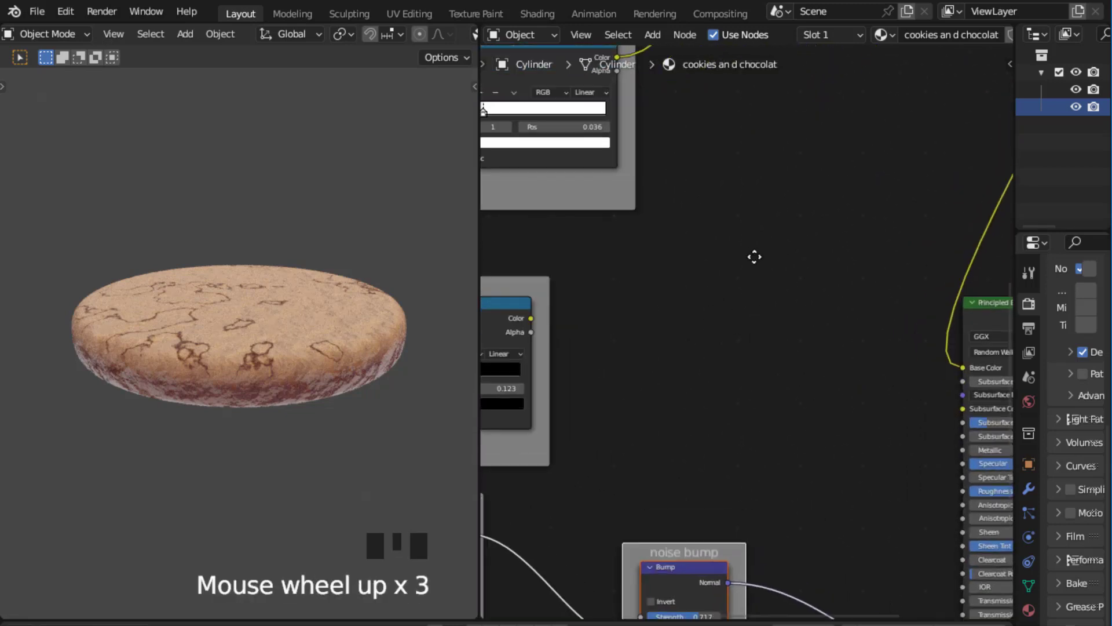
middle_click_drag(752, 255, 739, 375)
scroll(659, 510, "up", 2)
left_click(675, 499)
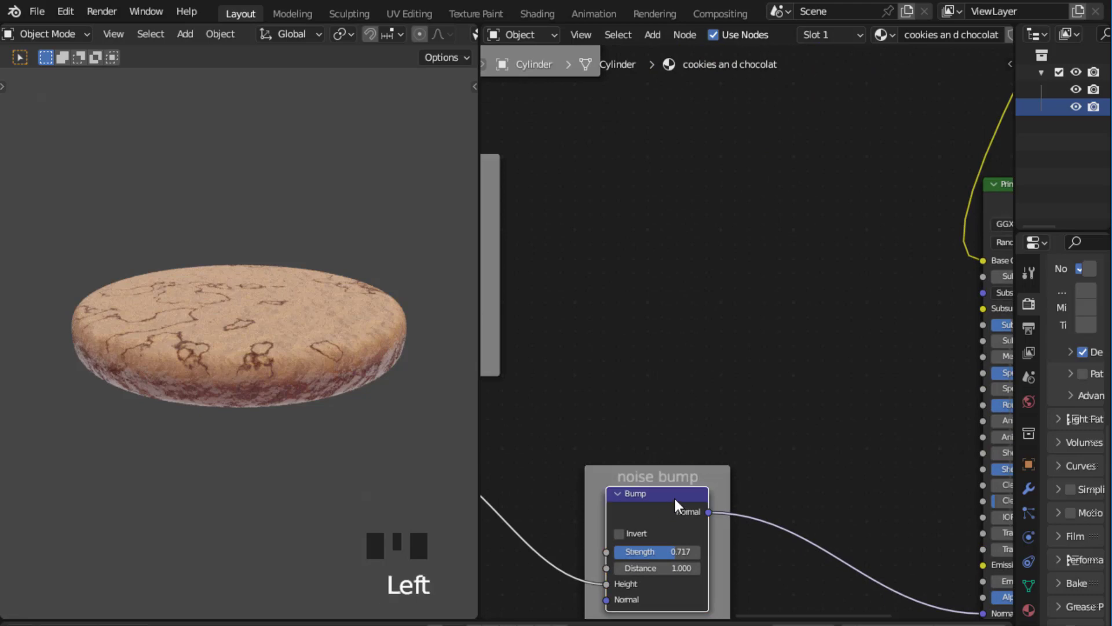
key("shift+d")
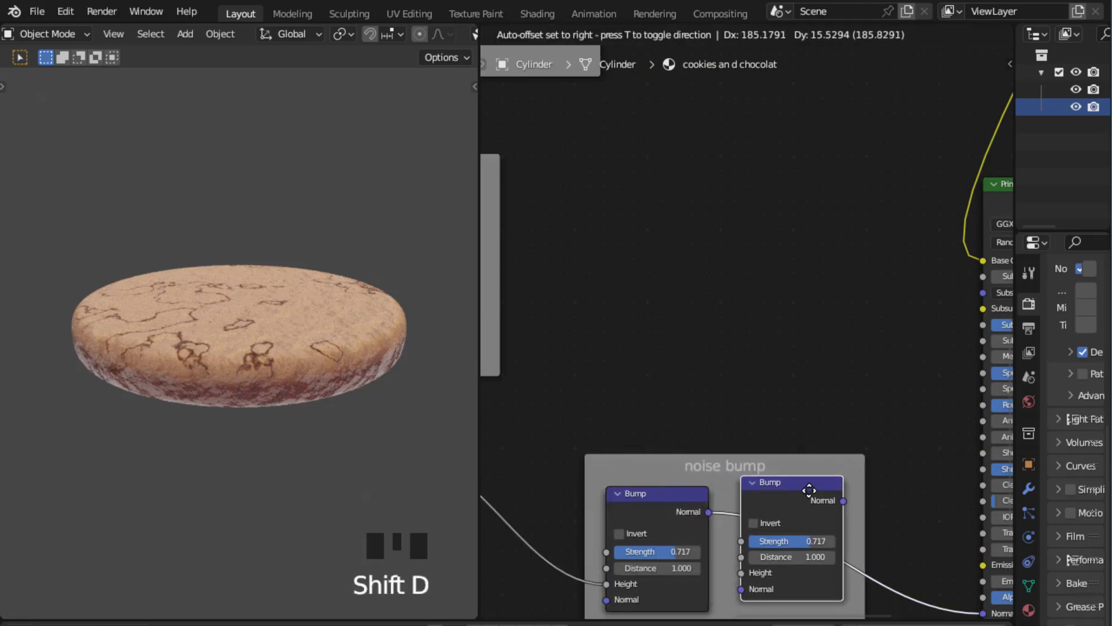
left_click(810, 486)
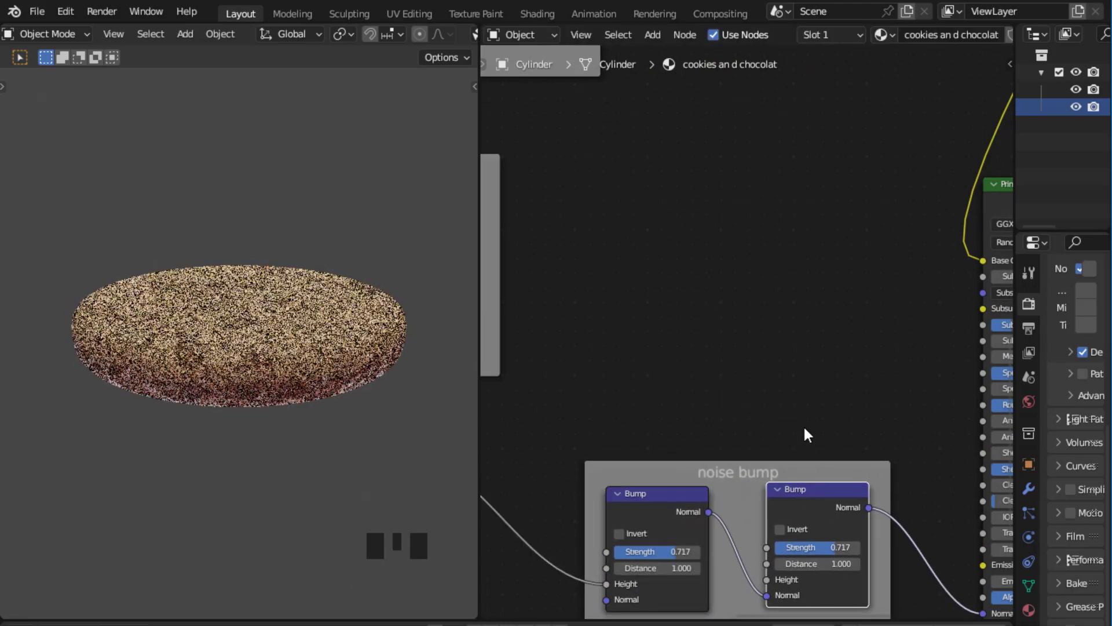
key("alt+p")
Step: Move the duplicated Bump node up beside the CRACK MASK frame
scroll(816, 429, "up", 3)
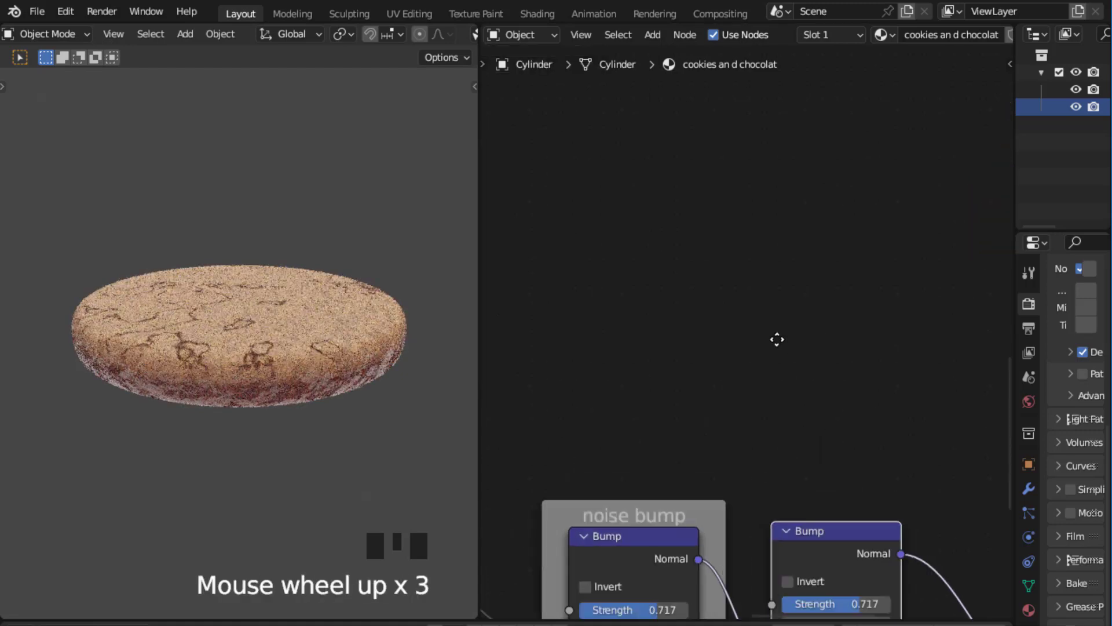
middle_click_drag(777, 339, 763, 318)
middle_click_drag(767, 357, 769, 392)
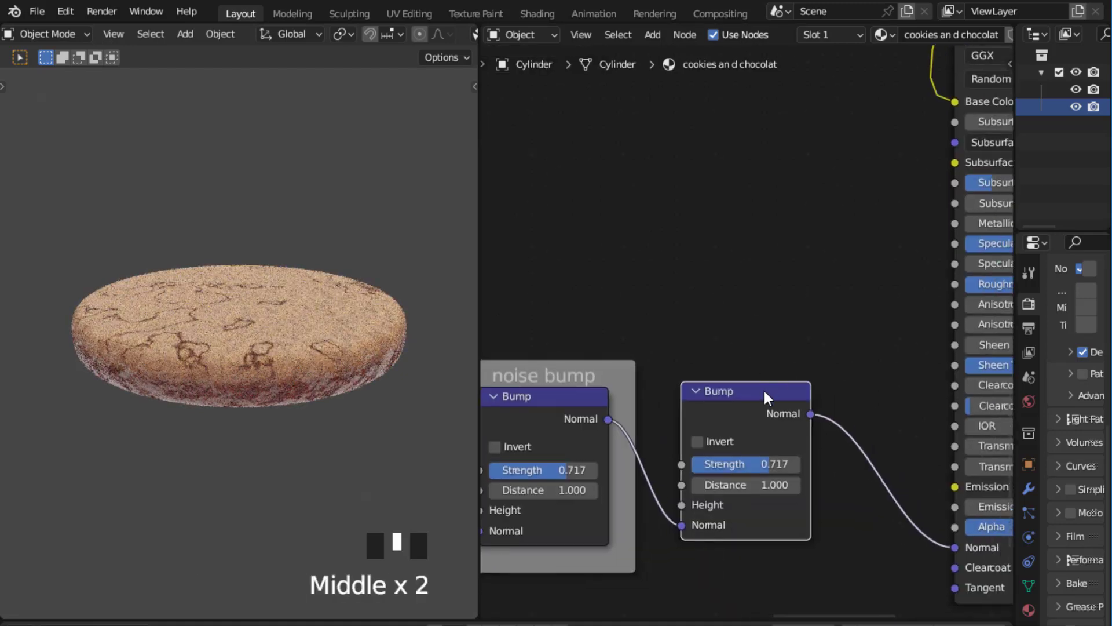
left_click_drag(800, 380, 822, 342)
scroll(703, 262, "up", 1)
middle_click_drag(702, 263, 739, 271)
scroll(738, 287, "down", 1)
scroll(742, 270, "down", 5)
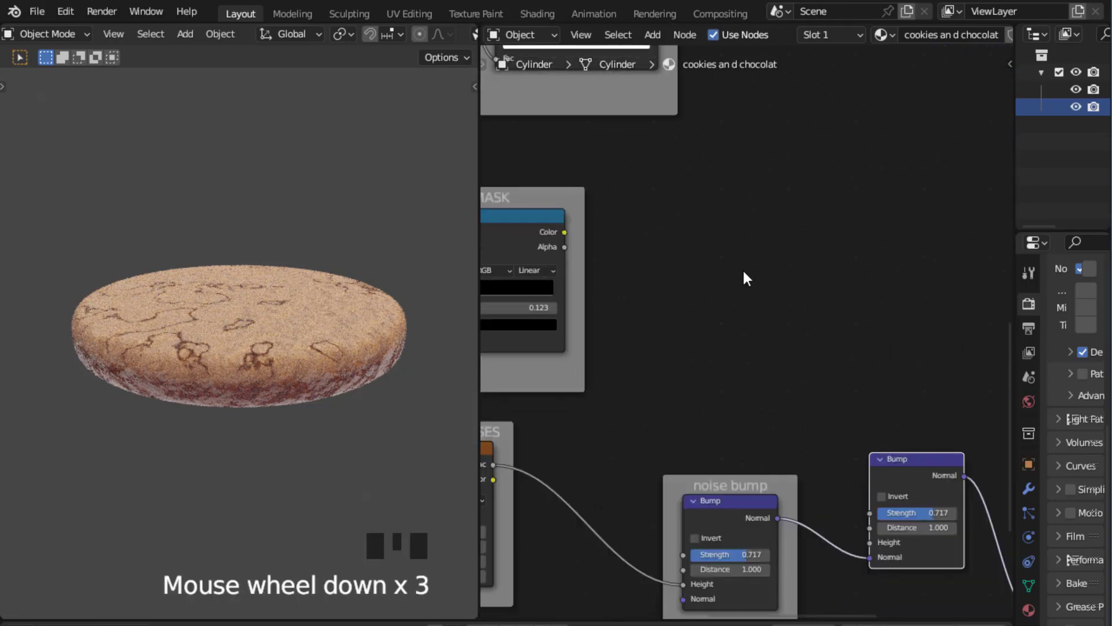
left_click_drag(899, 455, 752, 102)
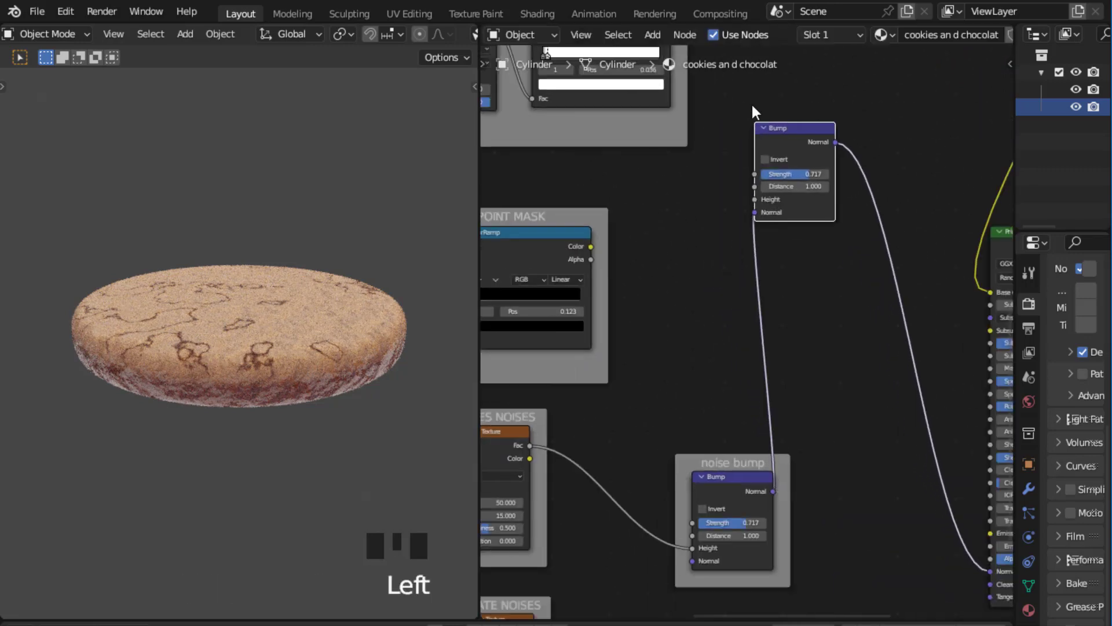
Step: Link the CRACK MASK ColorRamp's Color output to the second Bump node's Height input and check the cracks on the cookie
middle_click_drag(752, 103, 851, 349)
scroll(760, 223, "up", 3)
middle_click_drag(826, 284, 725, 301)
left_click_drag(704, 280, 816, 543)
scroll(846, 363, "down", 4)
scroll(849, 370, "up", 2)
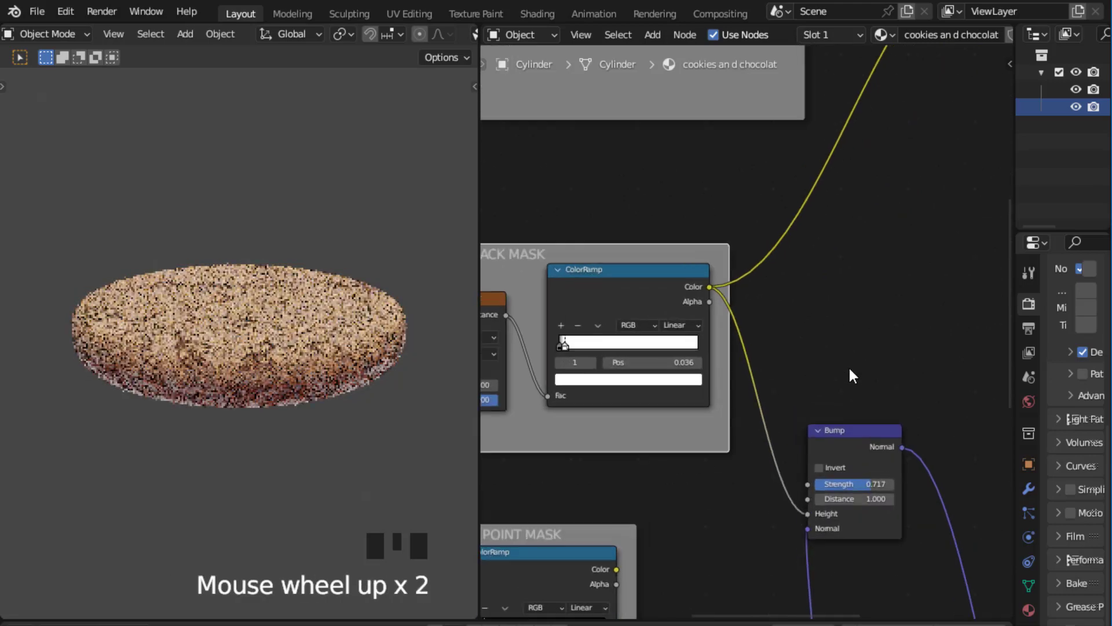
middle_click_drag(363, 328, 369, 367)
scroll(314, 262, "up", 3)
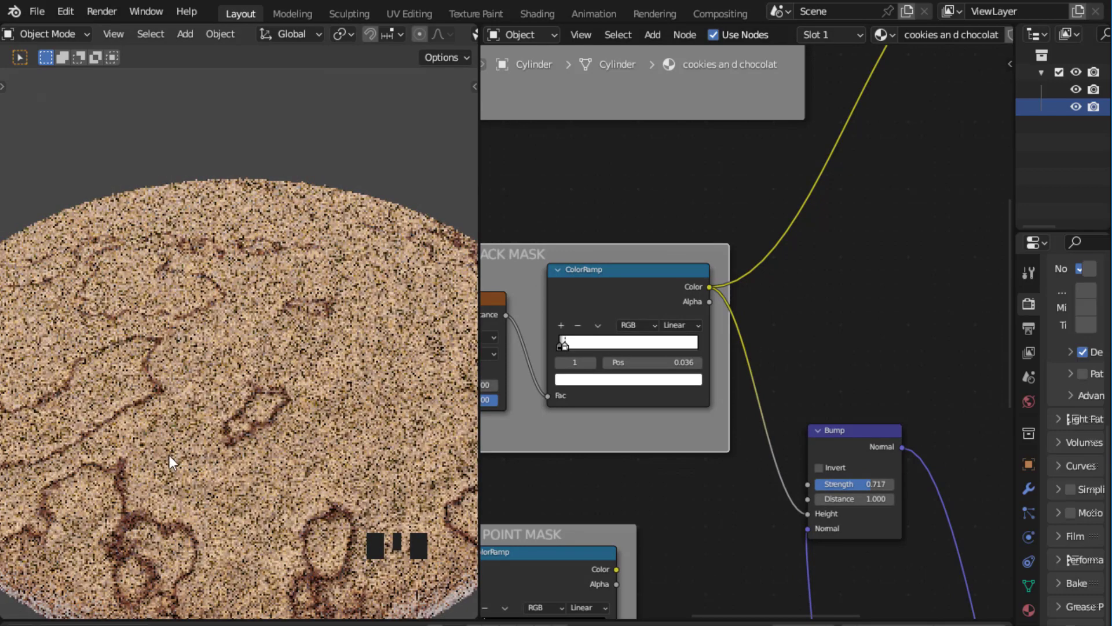
scroll(886, 326, "down", 13)
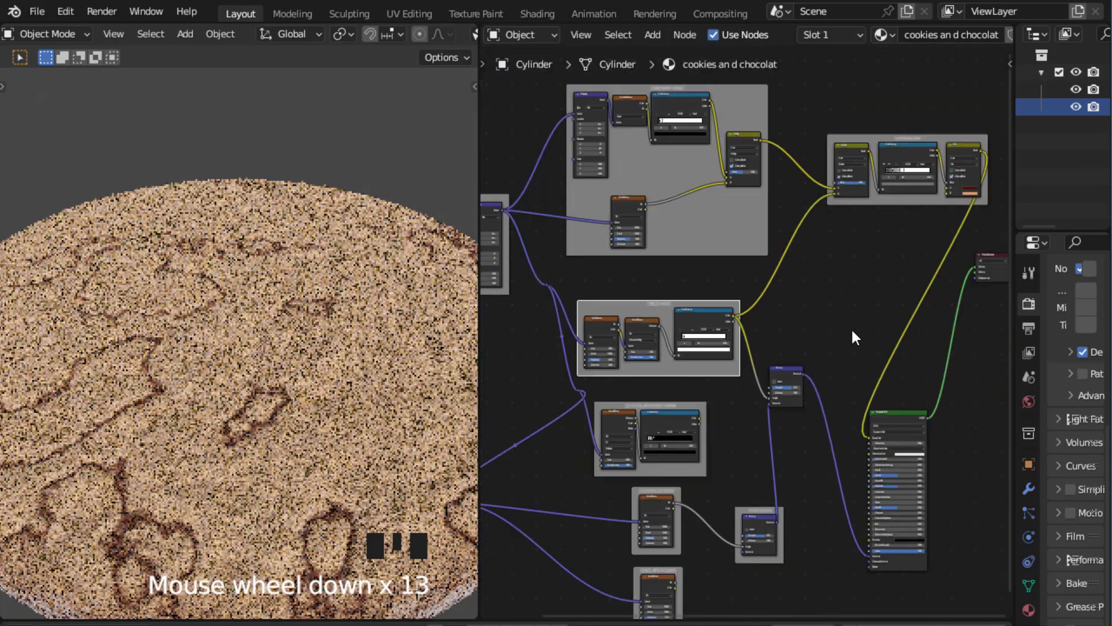
scroll(363, 336, "down", 2)
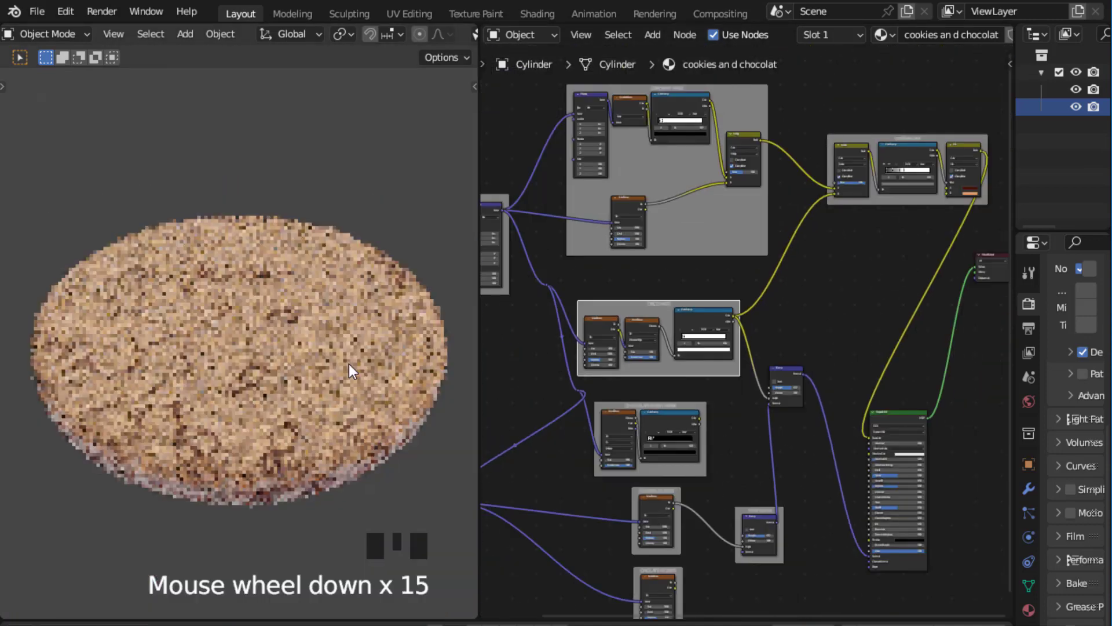
middle_click_drag(348, 364, 349, 315)
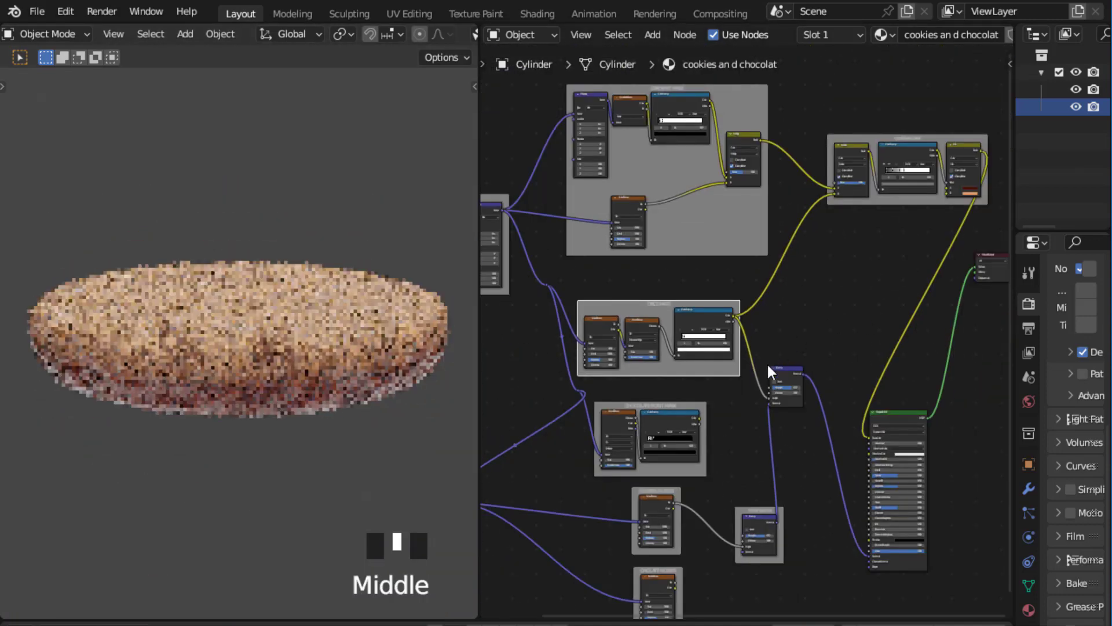
Step: Move the second Bump node between the "noise bump" frame and the Principled BSDF
left_click_drag(782, 371, 818, 522)
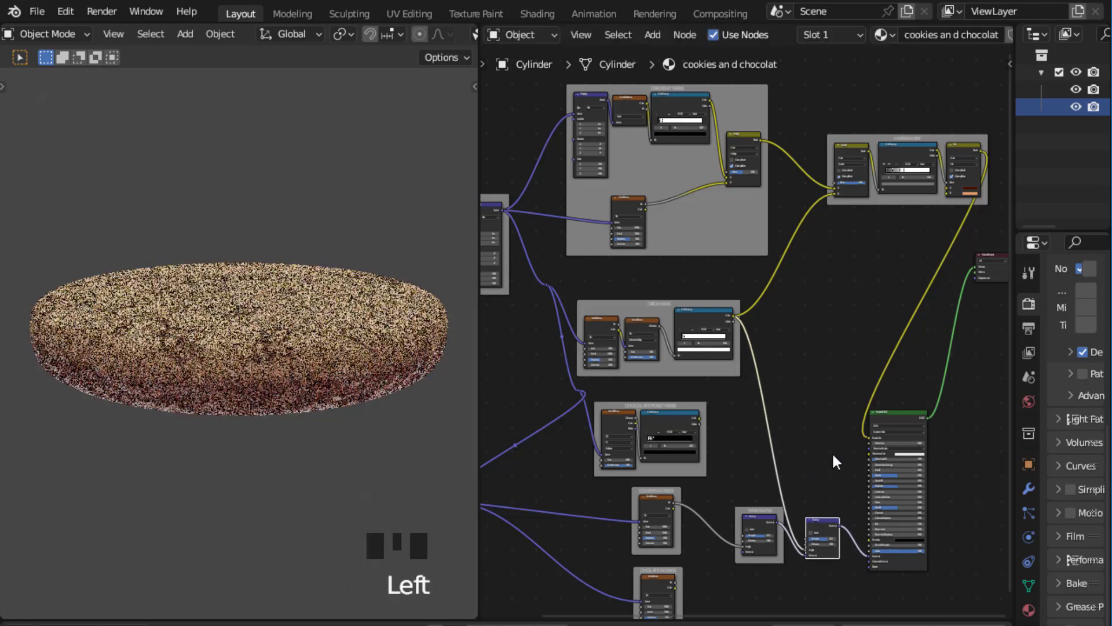
scroll(832, 458, "up", 3)
middle_click_drag(833, 493, 846, 423)
scroll(835, 318, "up", 5)
scroll(859, 408, "up", 2)
scroll(823, 383, "up", 1)
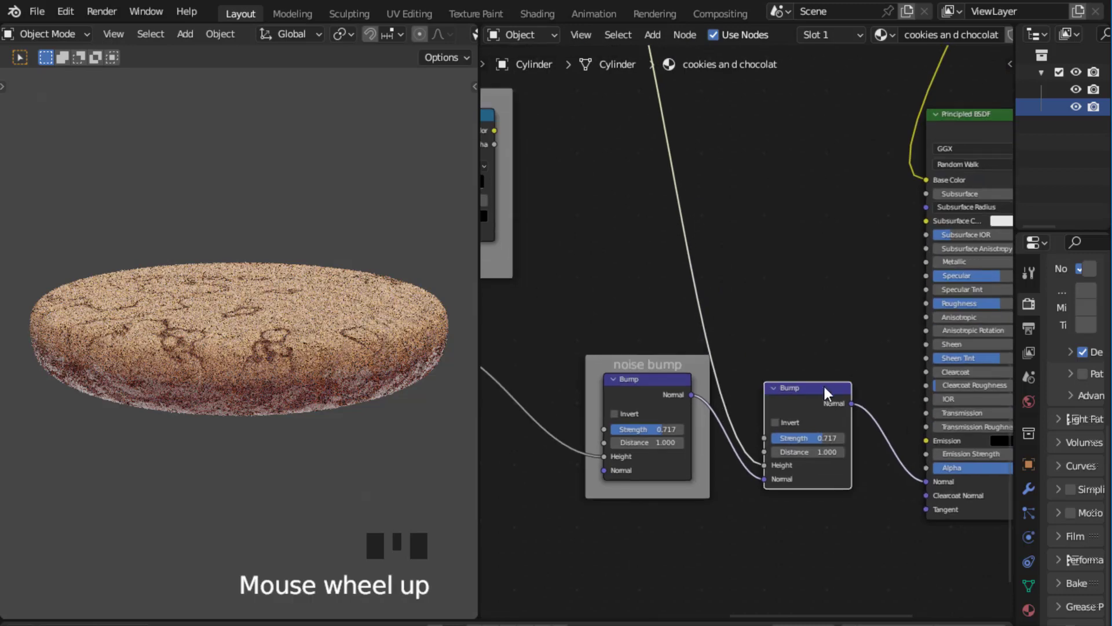
left_click_drag(823, 383, 799, 371)
Step: Widen the shader editor and put the second Bump node in a new frame labelled "crack bump"
left_click_drag(1016, 347, 1077, 348)
left_click_drag(900, 347, 809, 470)
key("ctrl+j")
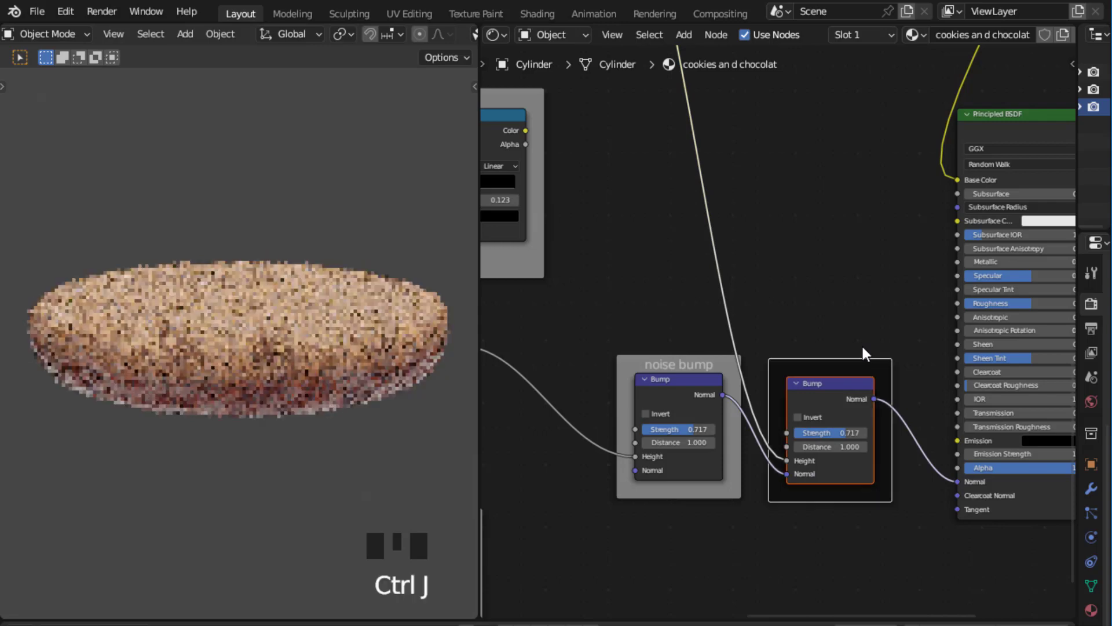
key("F2")
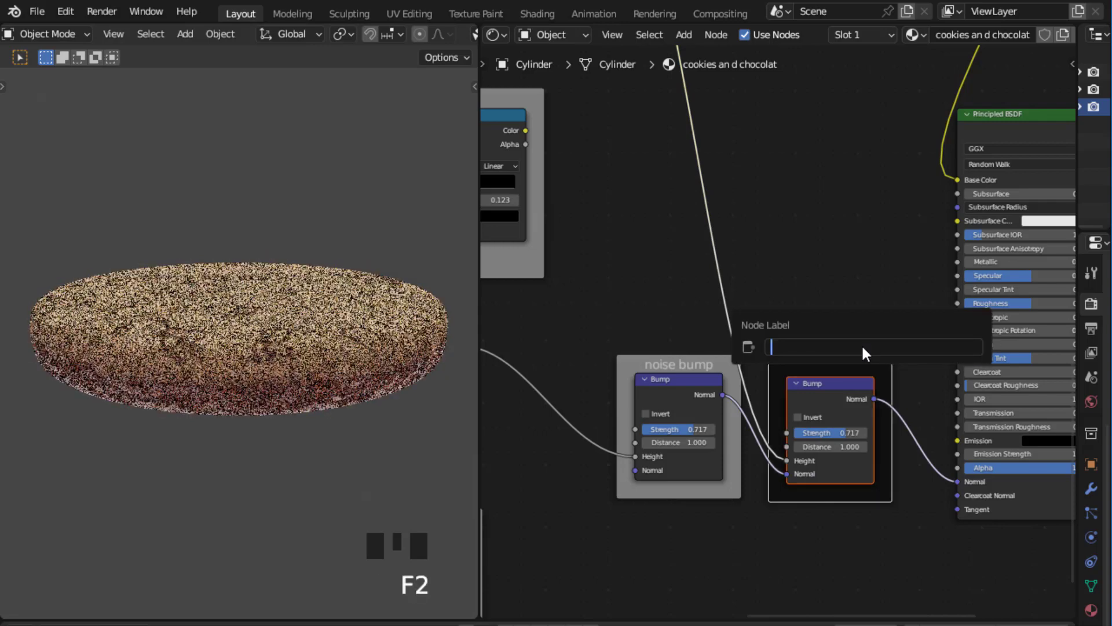
type("crack")
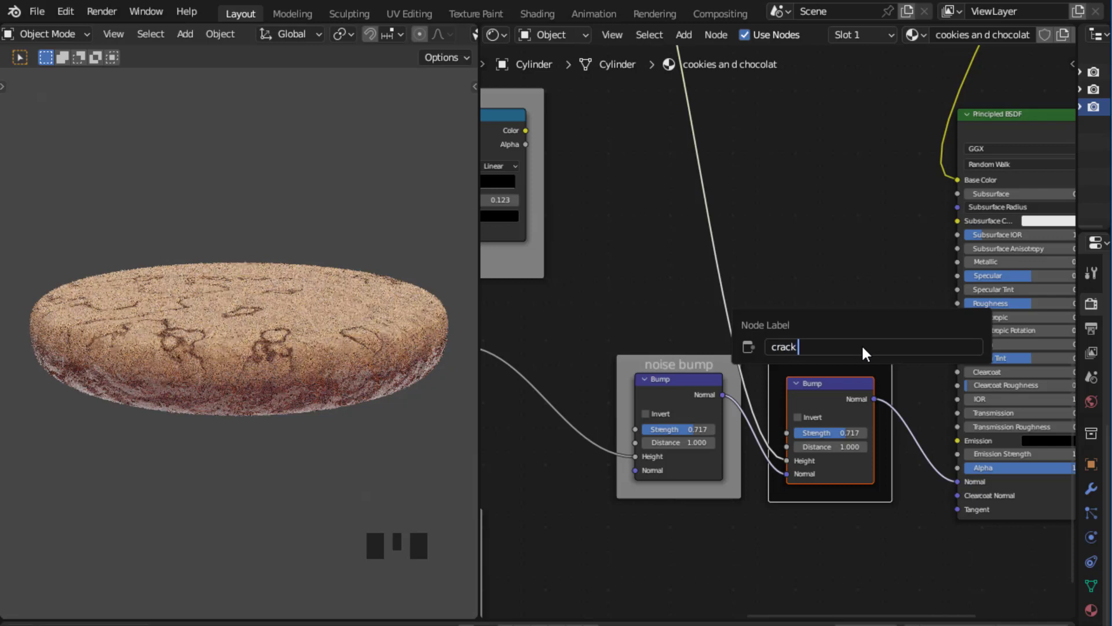
type(" bump")
key("Return")
Step: Enable the custom color of the "crack bump" frame
key("n")
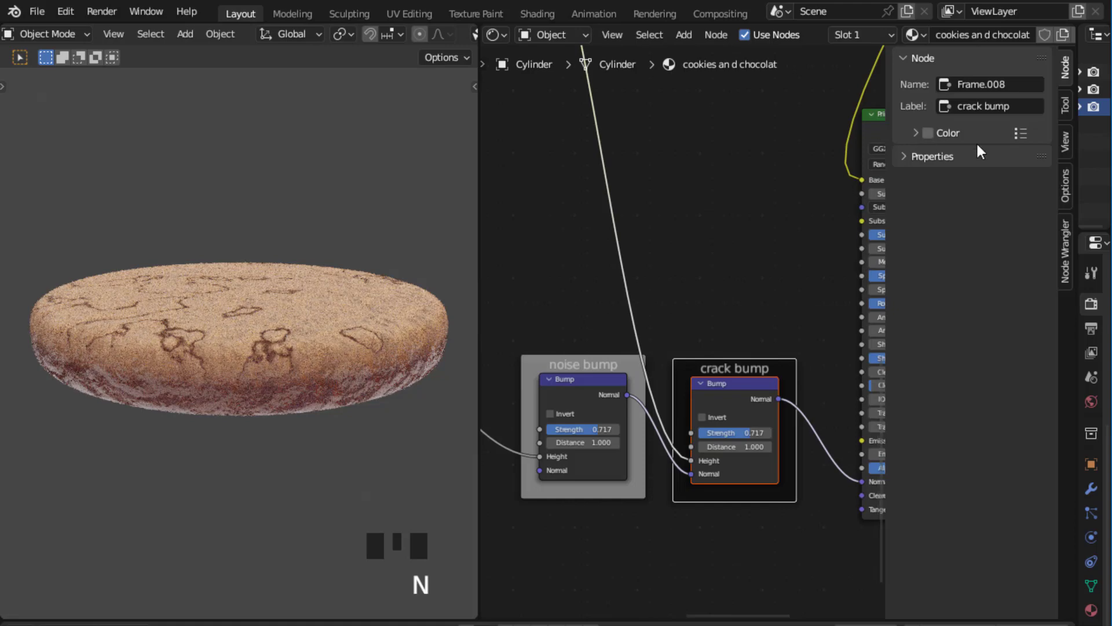
left_click(928, 134)
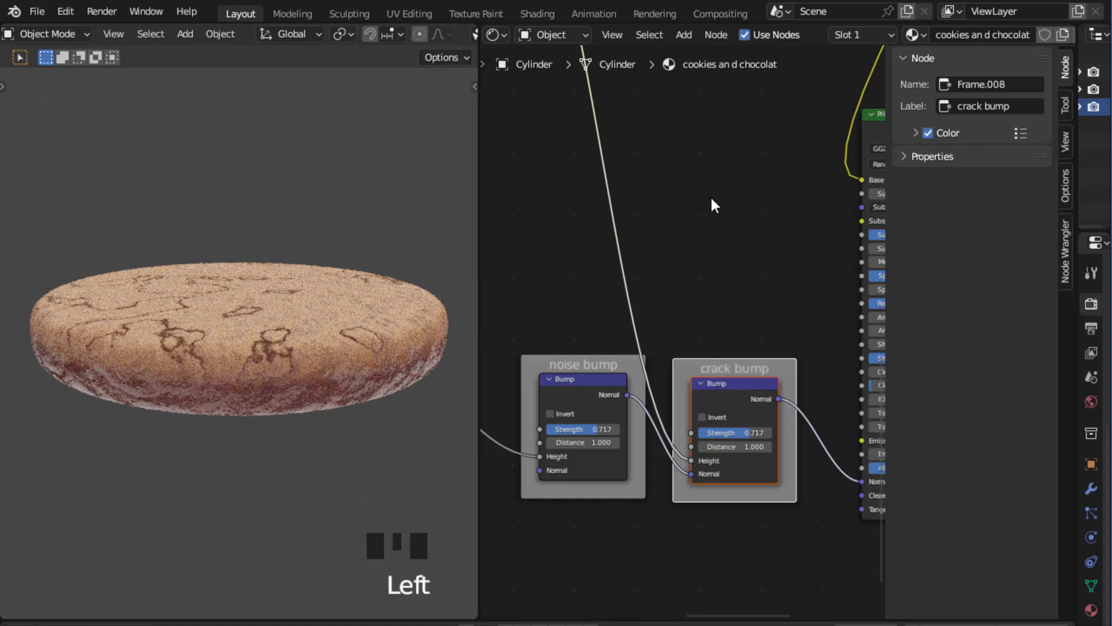
key("n")
Step: Move the Principled BSDF node up and farther away from the "crack bump" frame to make room for more nodes
scroll(837, 235, "up", 2)
scroll(846, 233, "down", 8)
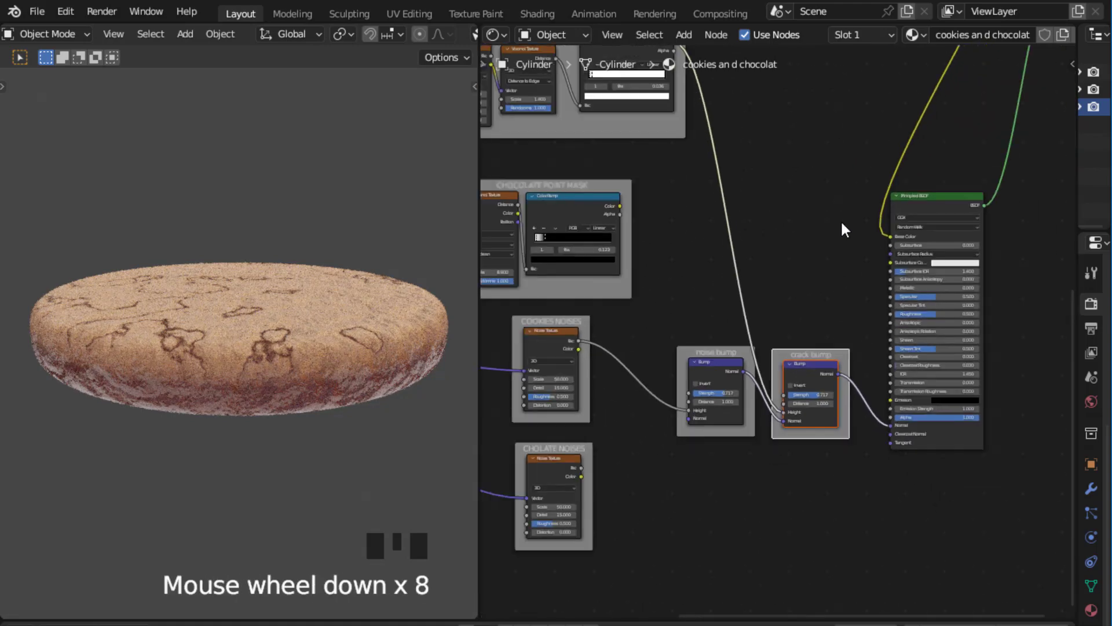
middle_click_drag(840, 223, 830, 320)
left_click_drag(910, 302, 956, 283)
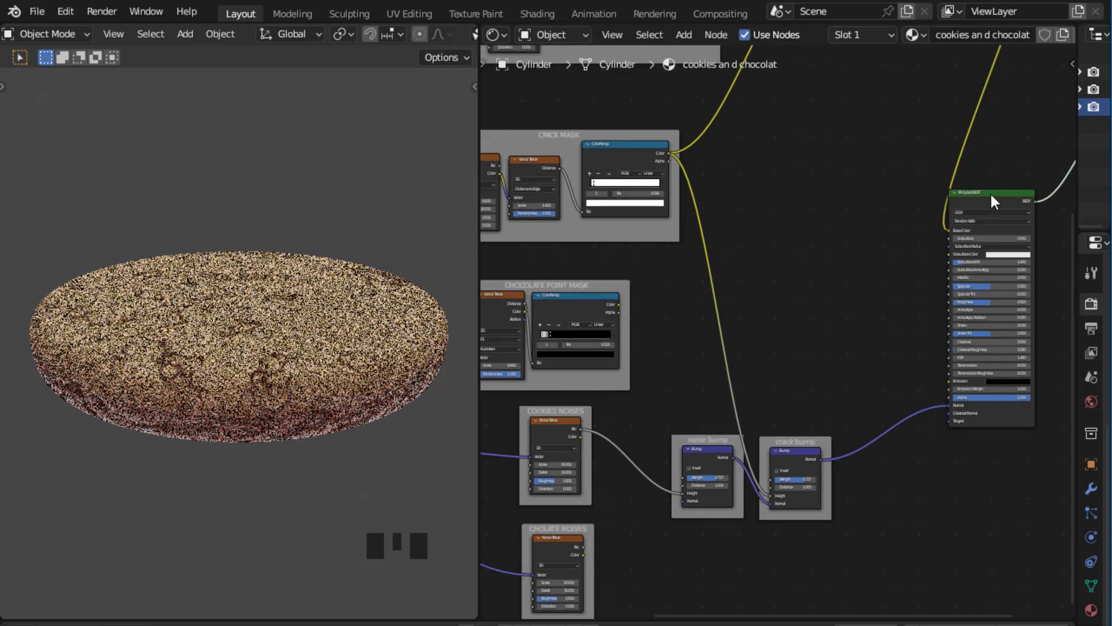
left_click_drag(990, 193, 921, 106)
Step: Connect the Result of the GRADIENT MASK's Multiply node to the Roughness input of the Principled BSDF
middle_click_drag(794, 193, 859, 287)
scroll(788, 236, "up", 4)
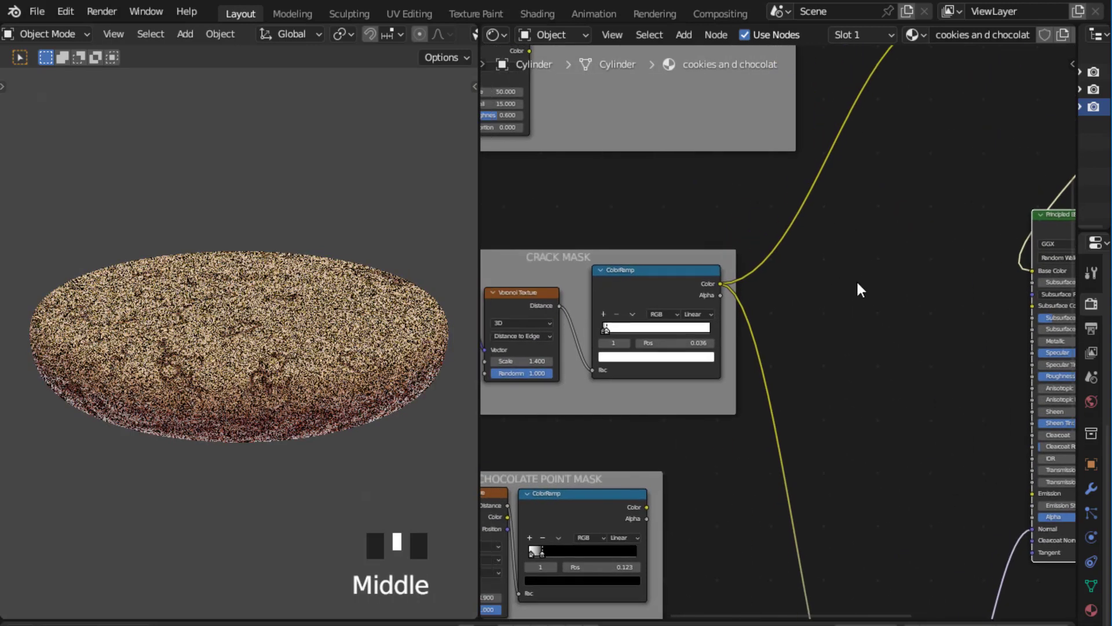
scroll(860, 267, "down", 3)
middle_click_drag(861, 243, 822, 345)
scroll(839, 303, "down", 1)
middle_click_drag(840, 302, 836, 368)
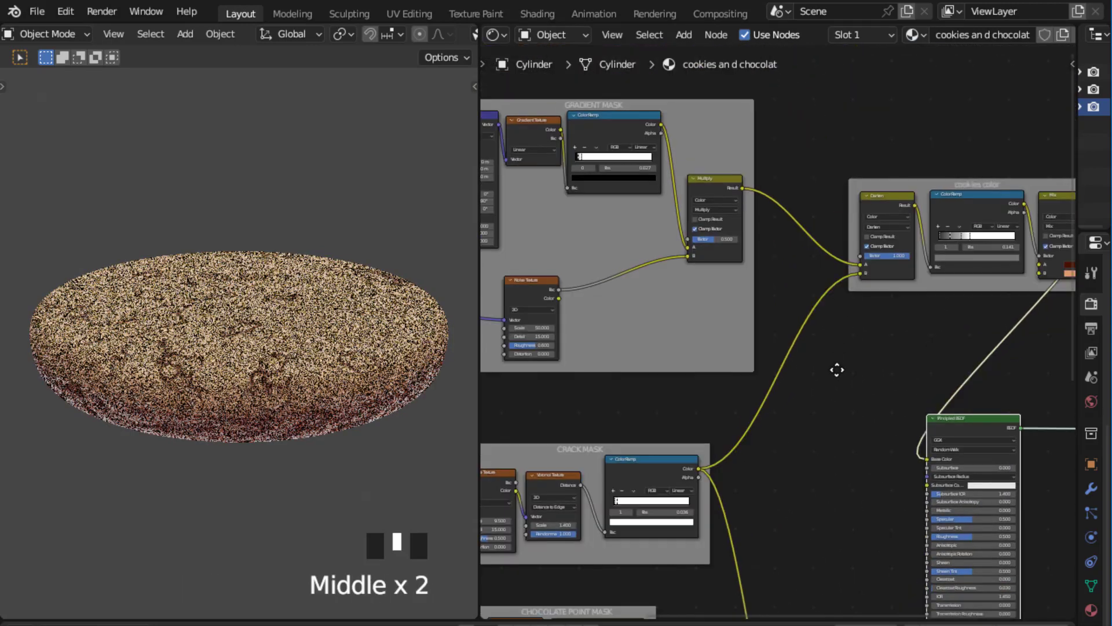
middle_click_drag(774, 191, 767, 246)
scroll(783, 232, "up", 5)
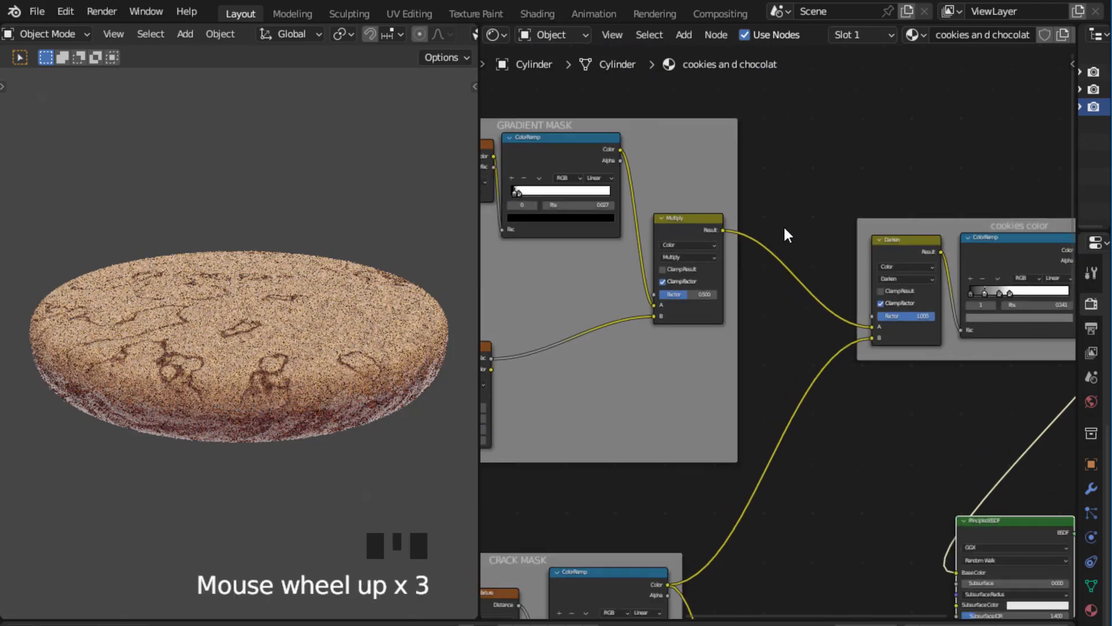
middle_click_drag(784, 208, 773, 215)
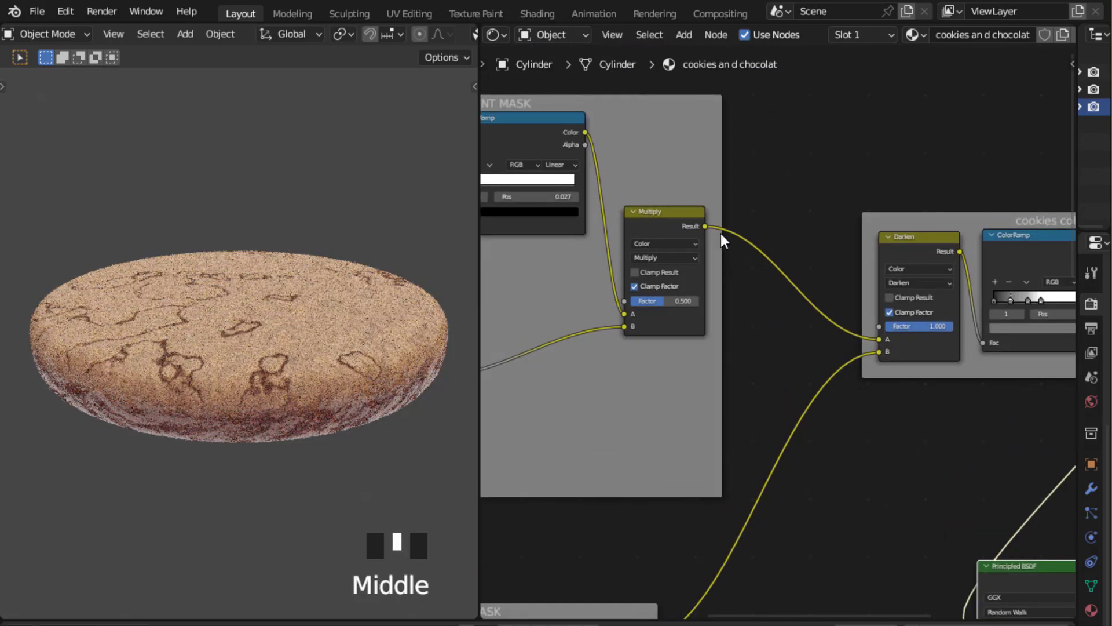
left_click_drag(706, 226, 972, 458)
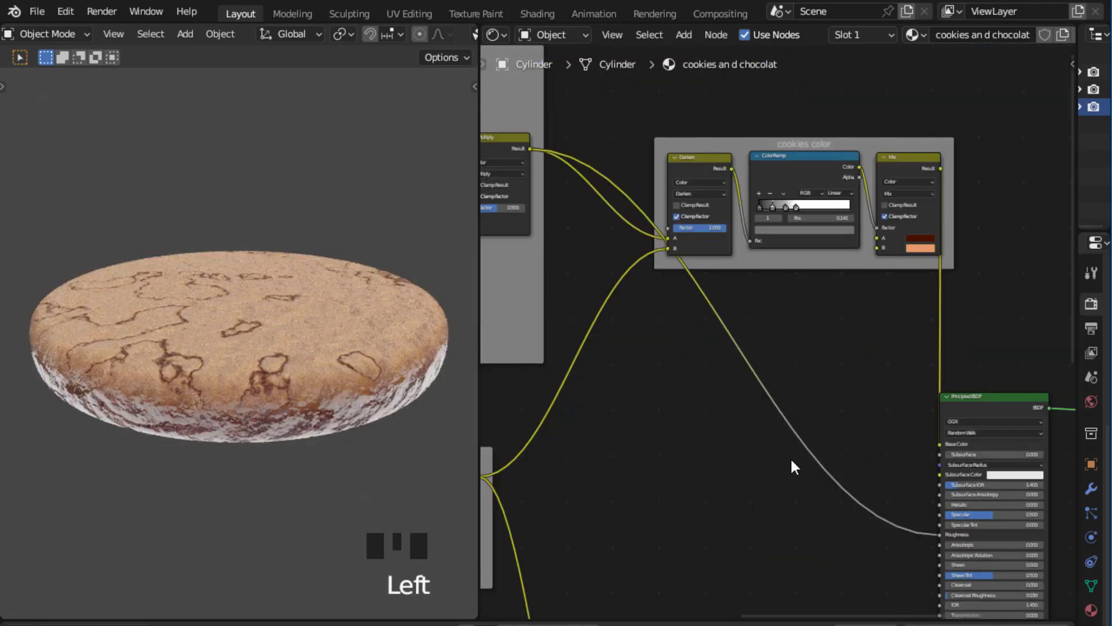
Step: Add a ColorRamp node on the link between the Multiply node and the Principled BSDF's Roughness
left_click(726, 460)
key("shift+a")
left_click(727, 460)
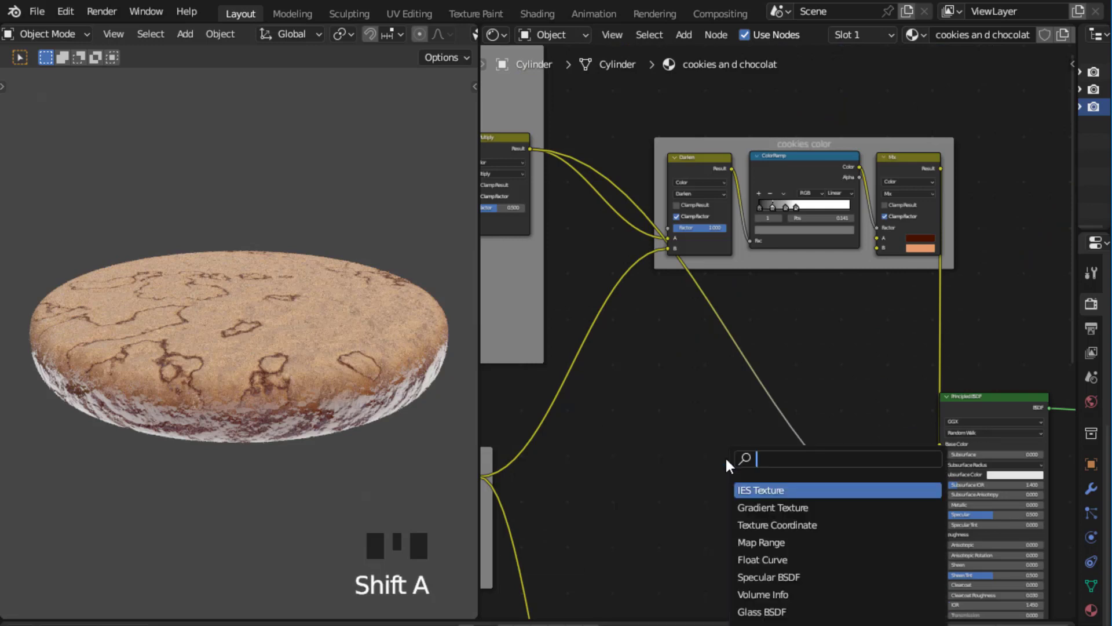
type("color")
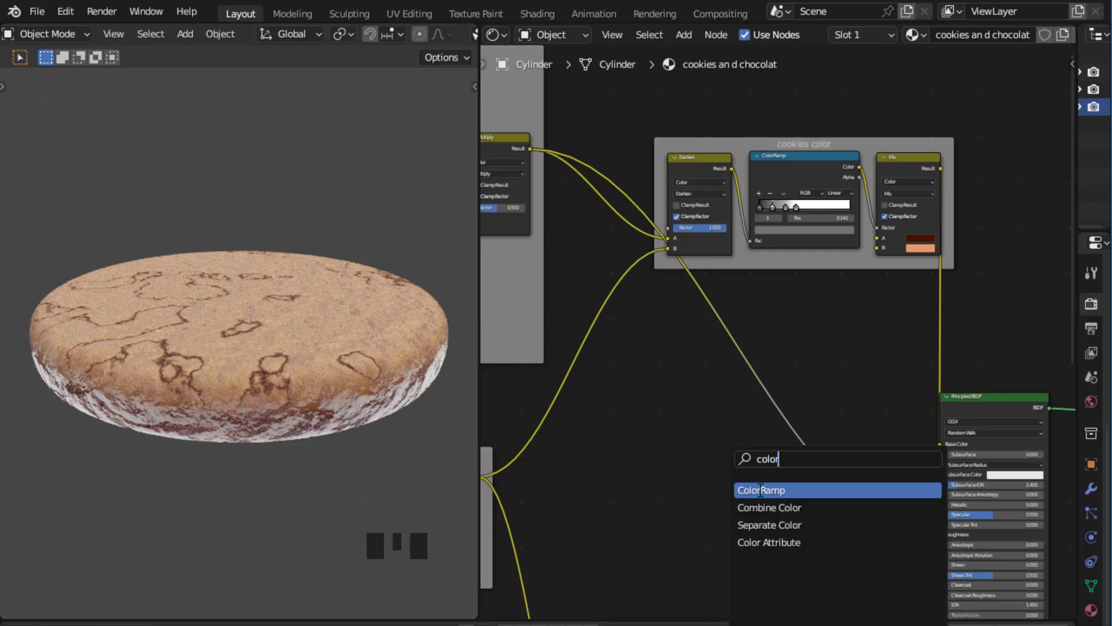
left_click(761, 491)
left_click(682, 423)
Step: Set the first stop of the new roughness ColorRamp to light gray, hex A8A8A8
scroll(682, 423, "up", 5)
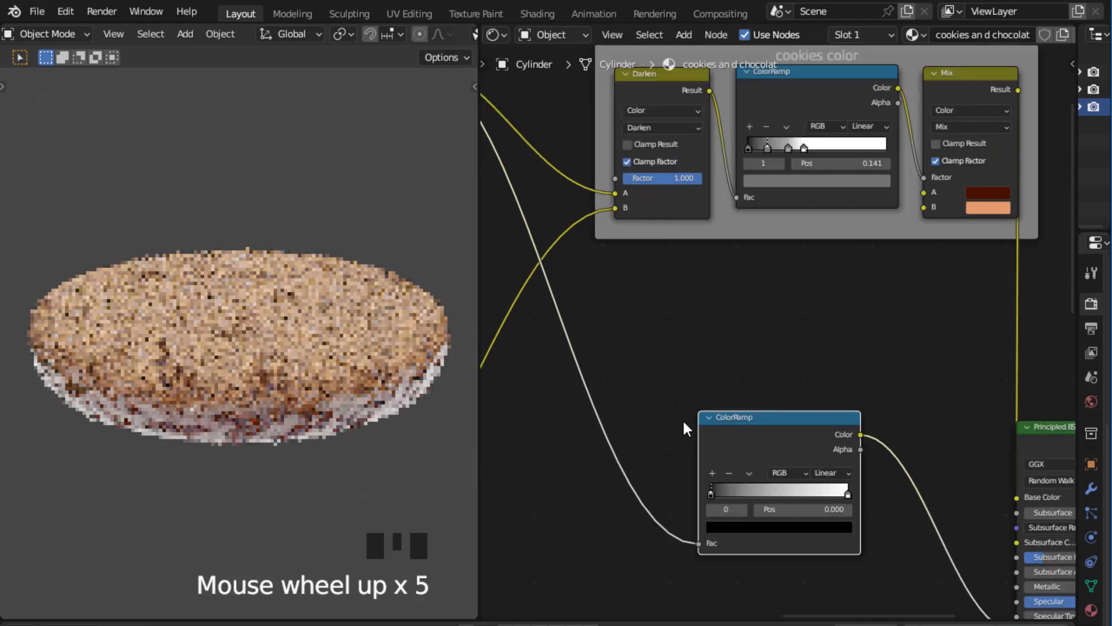
scroll(683, 419, "up", 5)
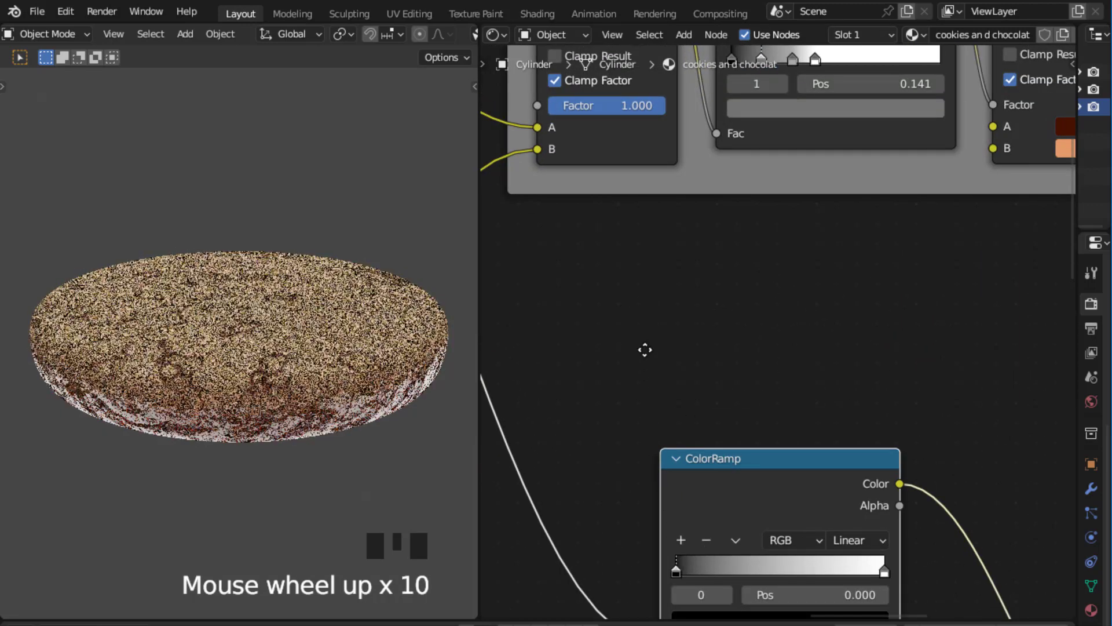
middle_click_drag(642, 352, 683, 339)
left_click(684, 429)
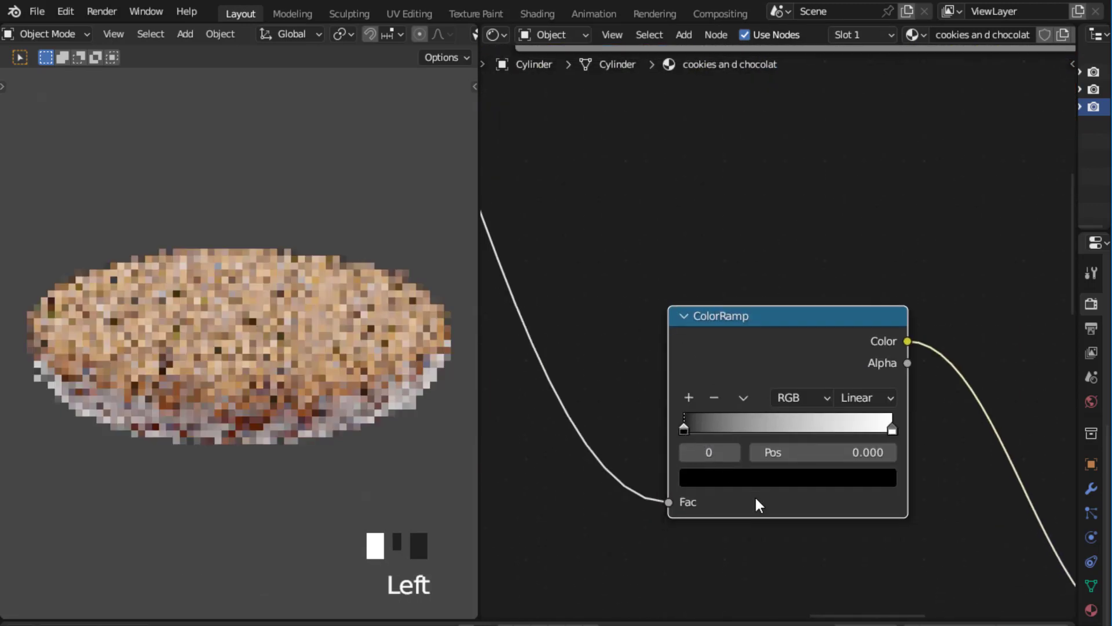
left_click(757, 480)
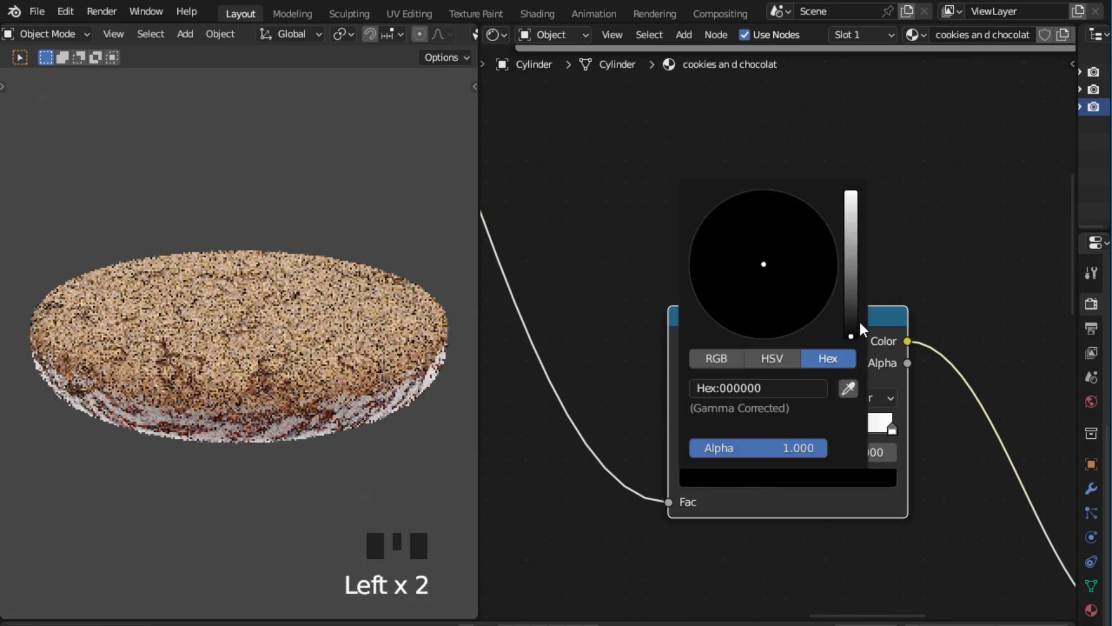
left_click_drag(860, 320, 851, 239)
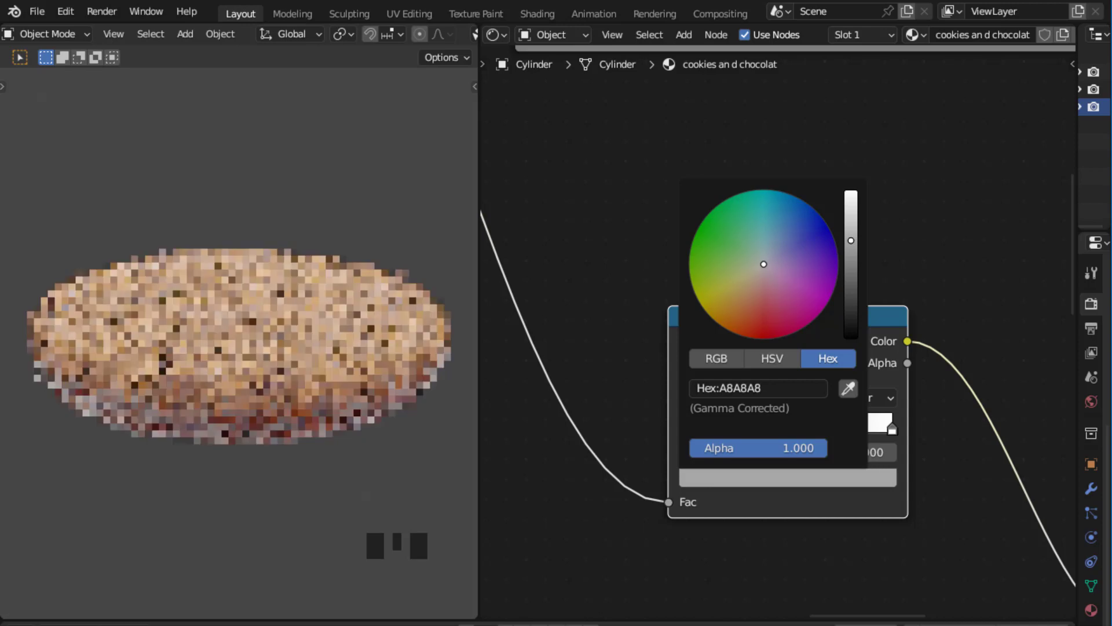
left_click(952, 228)
scroll(619, 442, "up", 3)
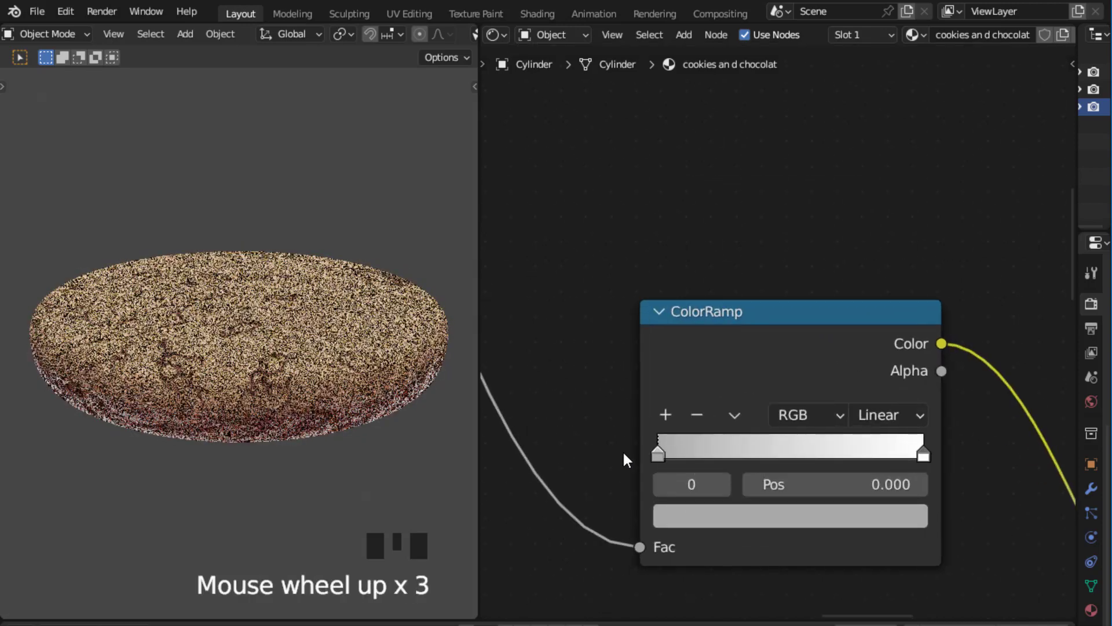
left_click(658, 455)
left_click(714, 521)
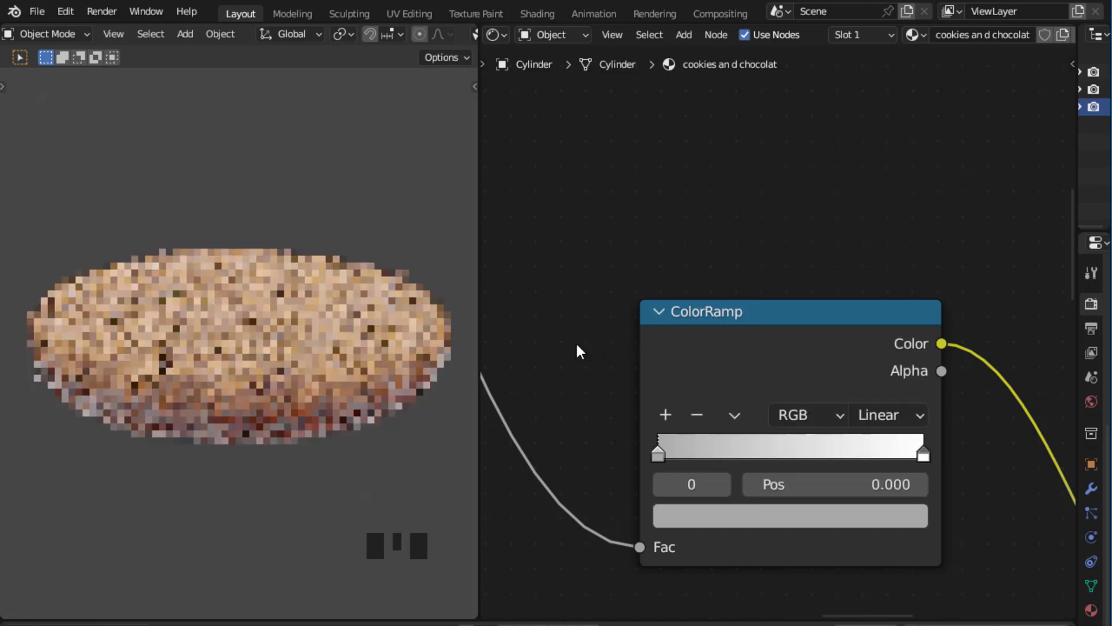
left_click(585, 324)
Step: Put the roughness ColorRamp in a new frame labelled "cookies roughness"
scroll(635, 271, "down", 8)
scroll(637, 275, "down", 4)
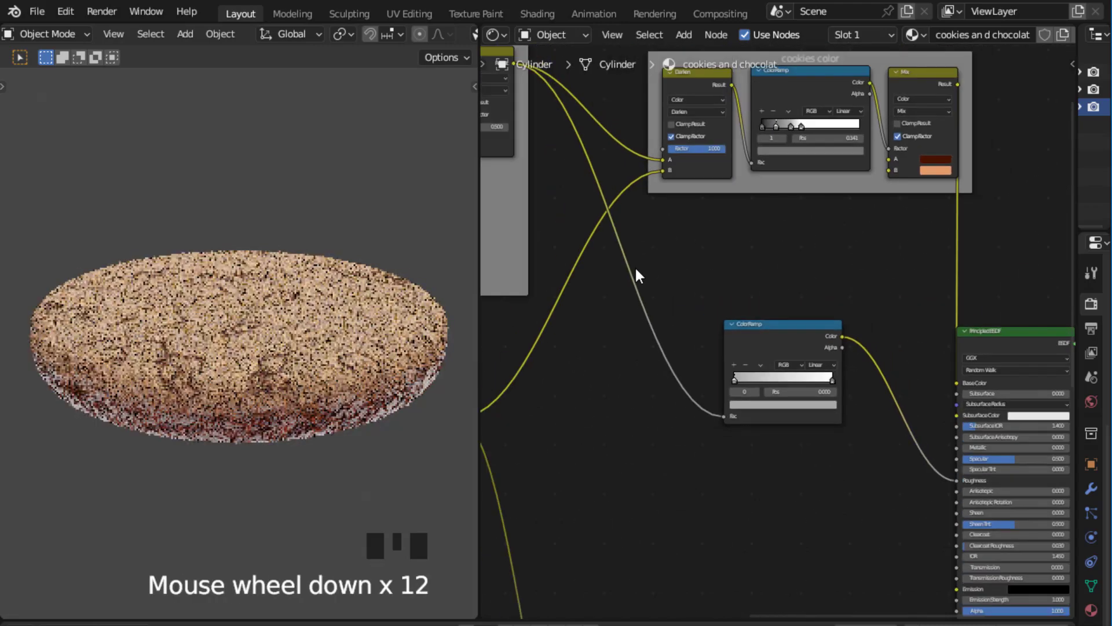
scroll(663, 288, "up", 8)
left_click_drag(606, 245, 861, 330)
key("ctrl+j")
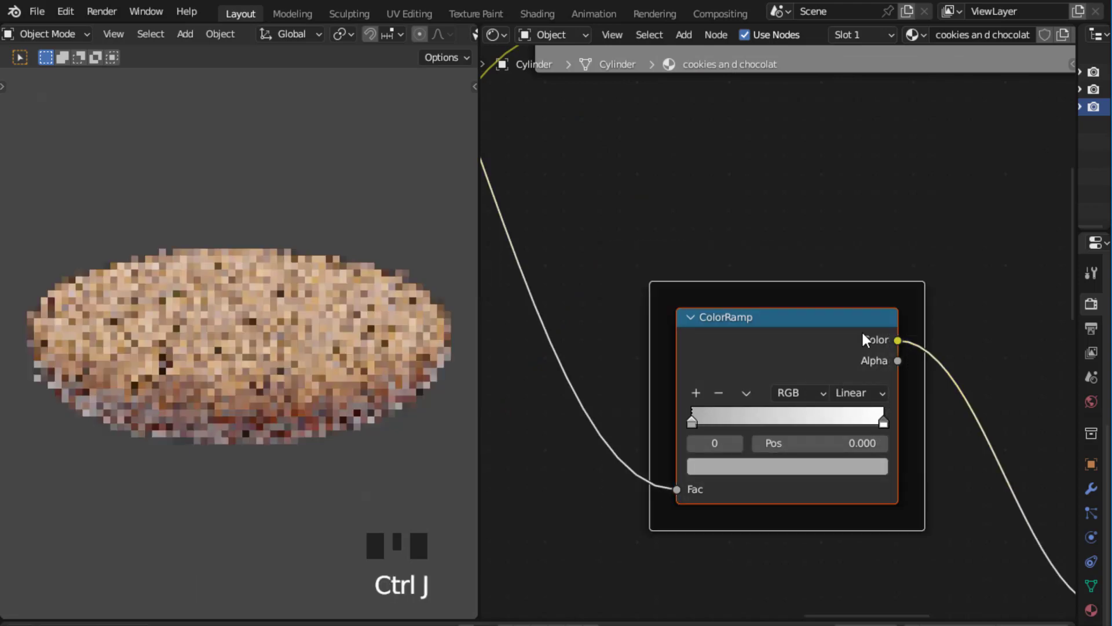
key("F2")
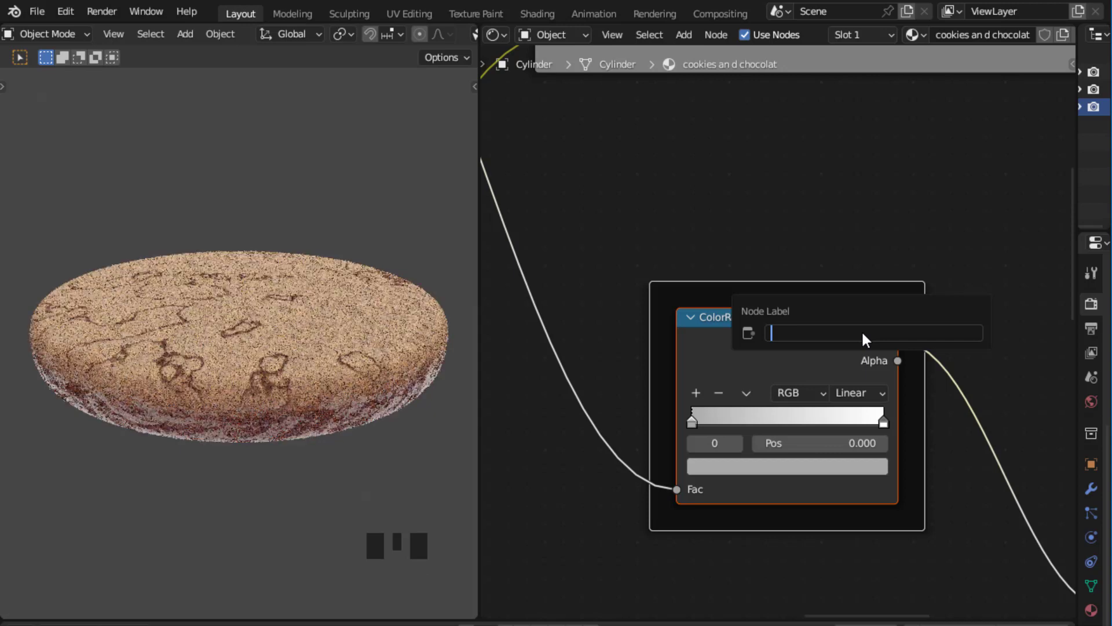
type("cookies")
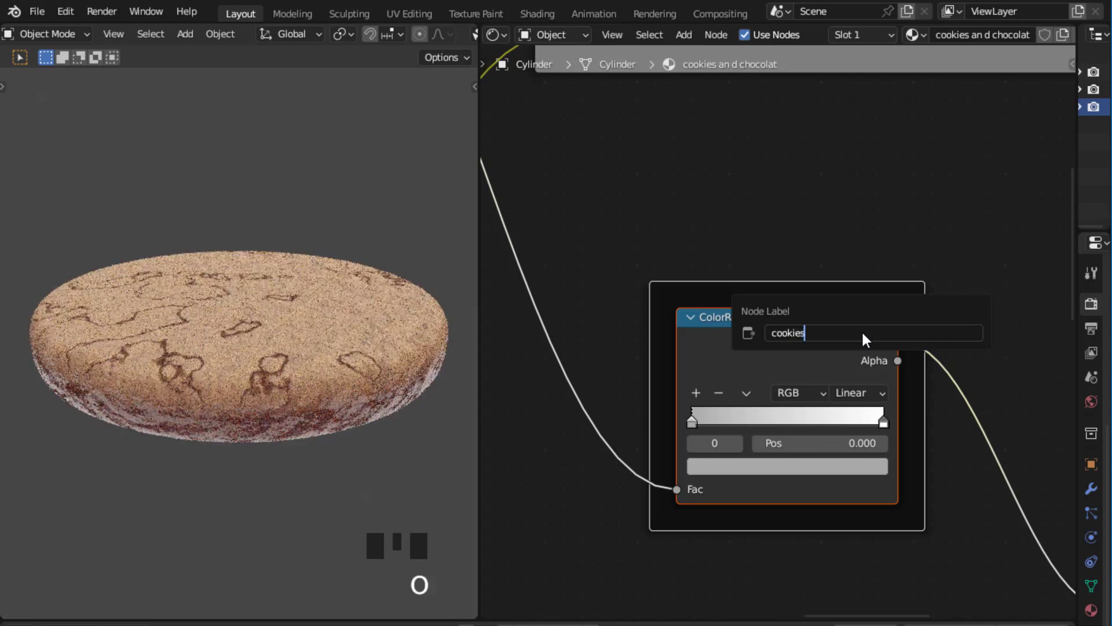
type(" rough")
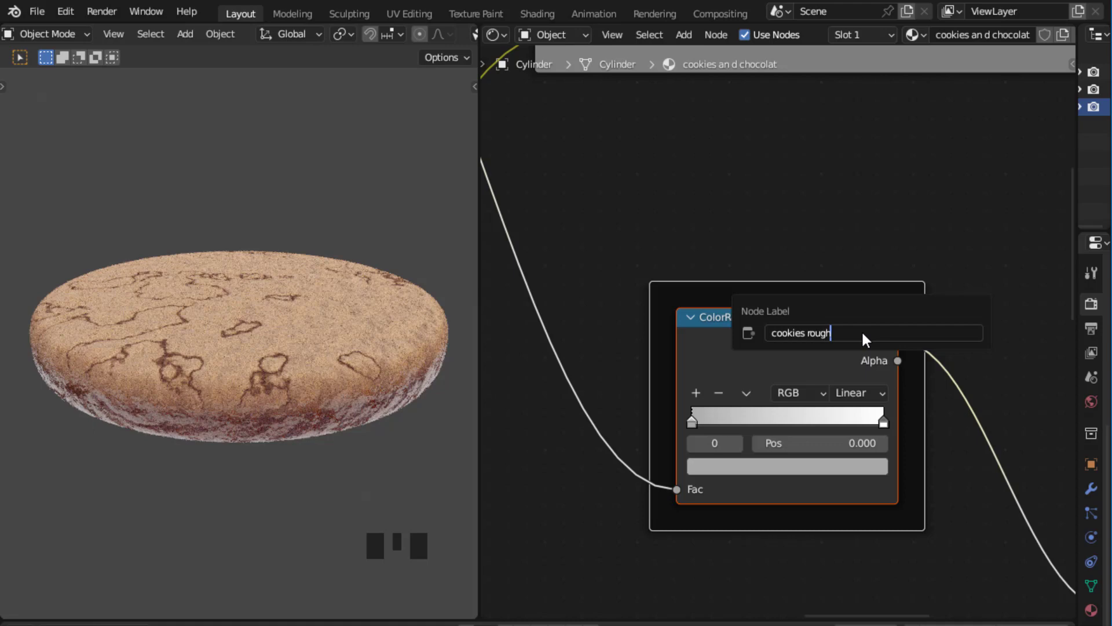
type("ness")
key("BackSpace")
key("BackSpace")
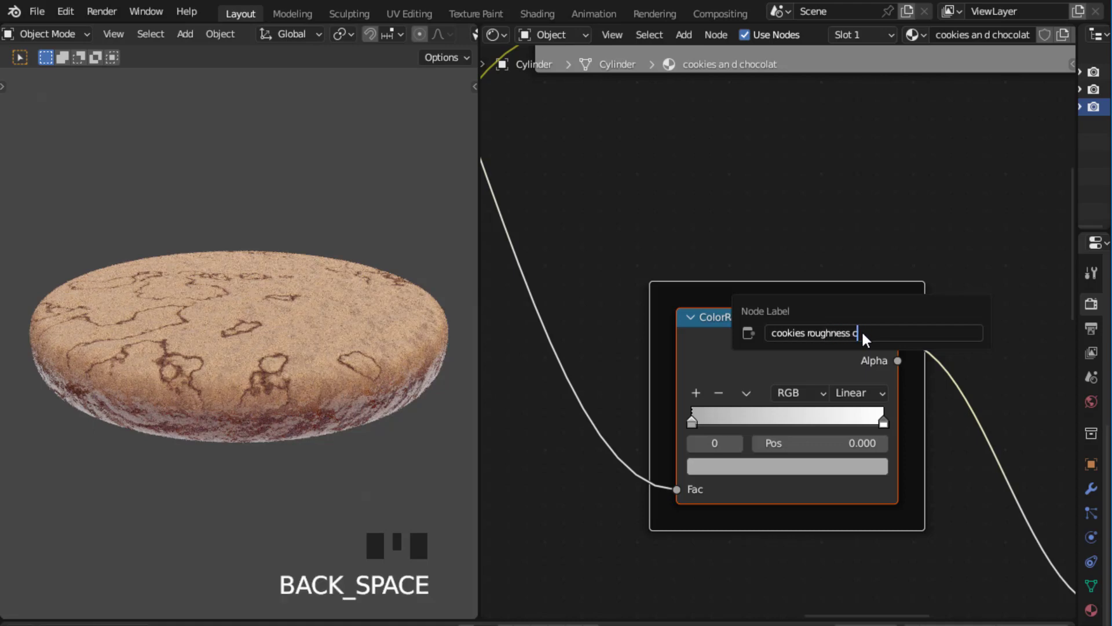
left_click(885, 206)
Step: Enable the custom color of the "cookies roughness" frame
scroll(838, 225, "down", 12)
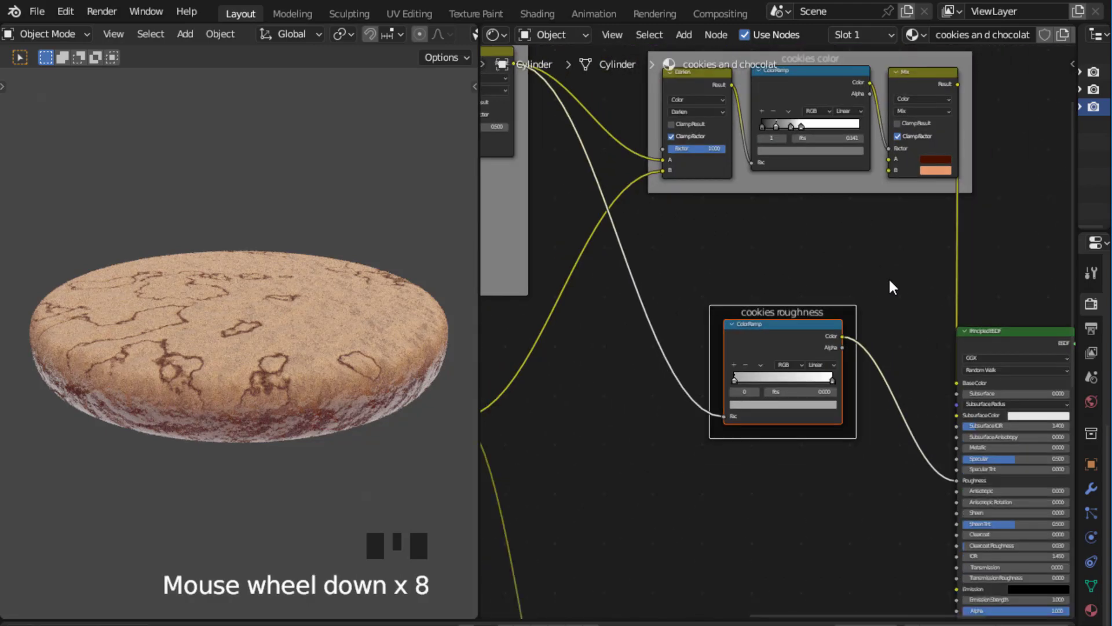
key("n")
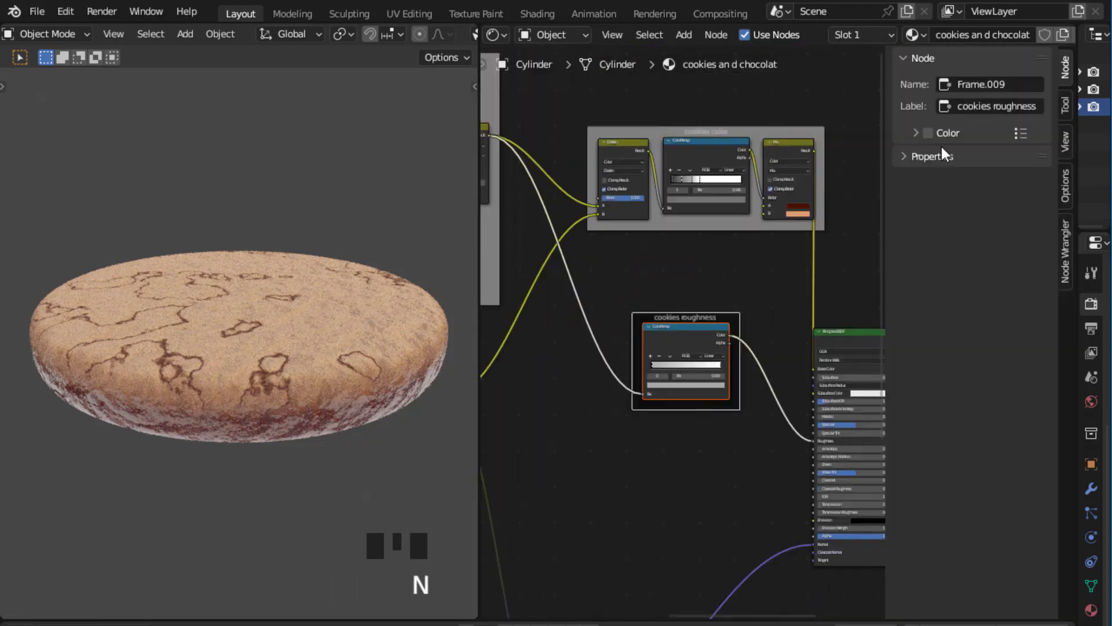
left_click(927, 133)
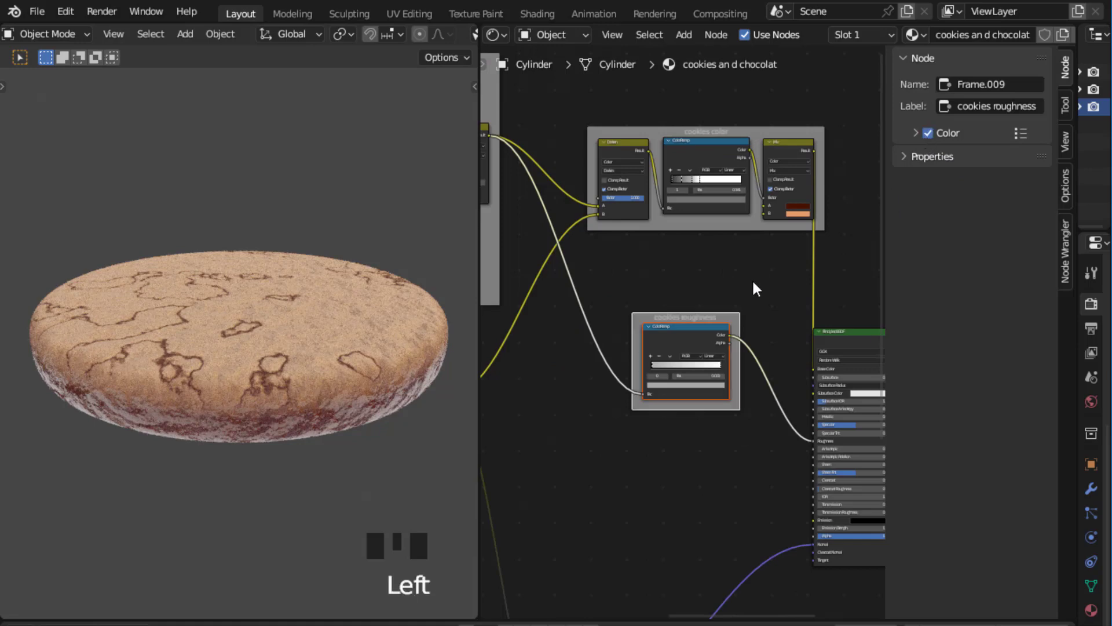
key("n")
Step: Add a second Principled BSDF node below the cookie's Principled BSDF
scroll(752, 279, "down", 7)
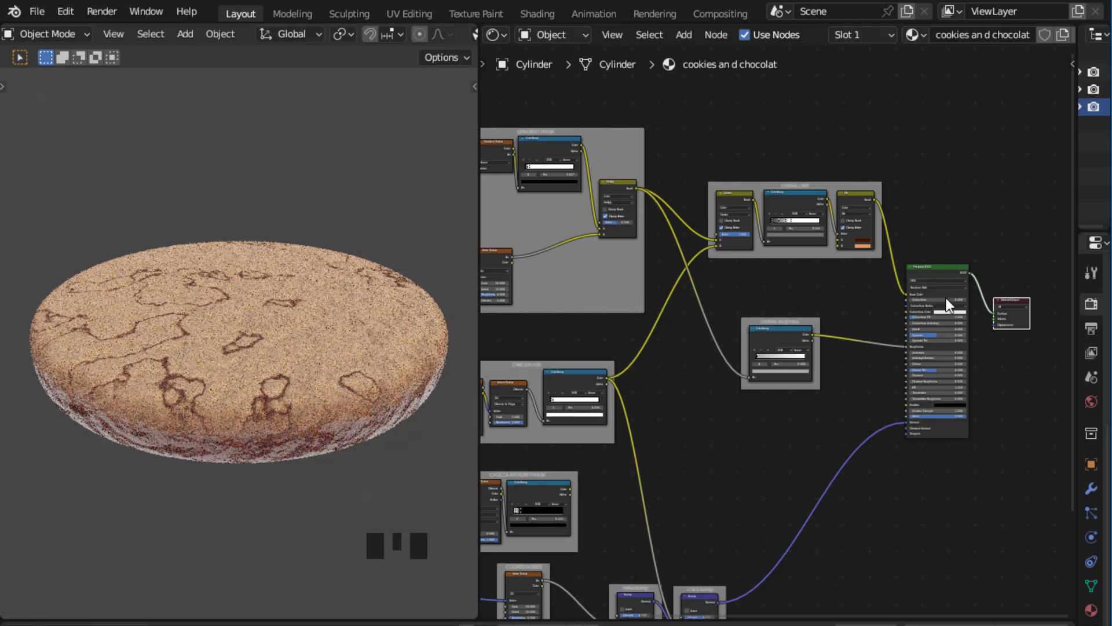
middle_click_drag(982, 454, 885, 405)
scroll(949, 400, "up", 2)
scroll(882, 410, "up", 5)
key("shift+a")
left_click(857, 419)
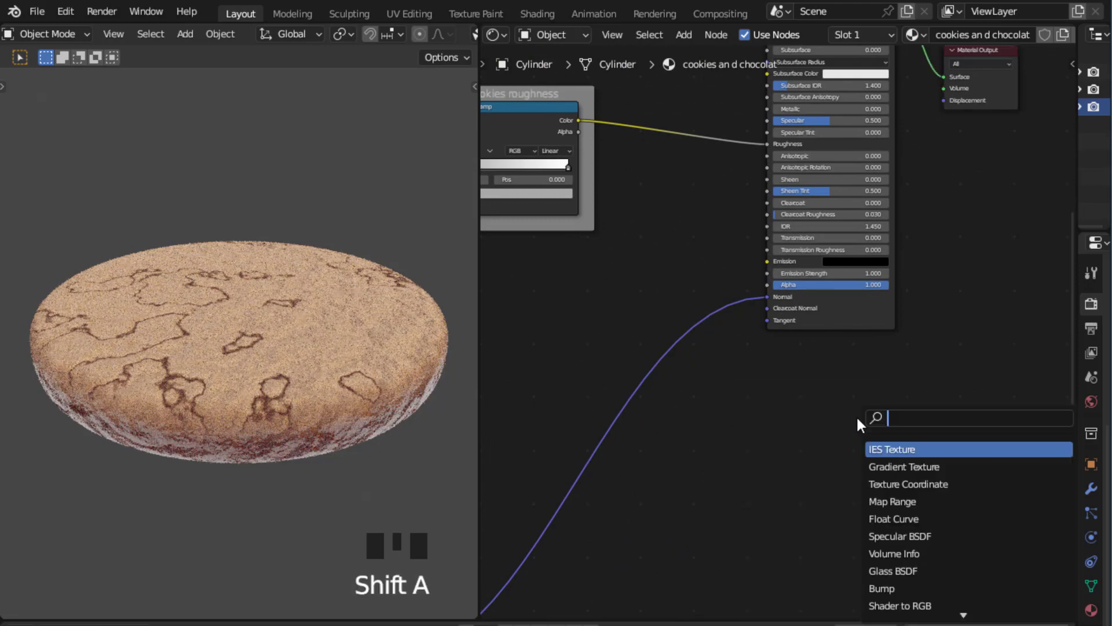
type("prin")
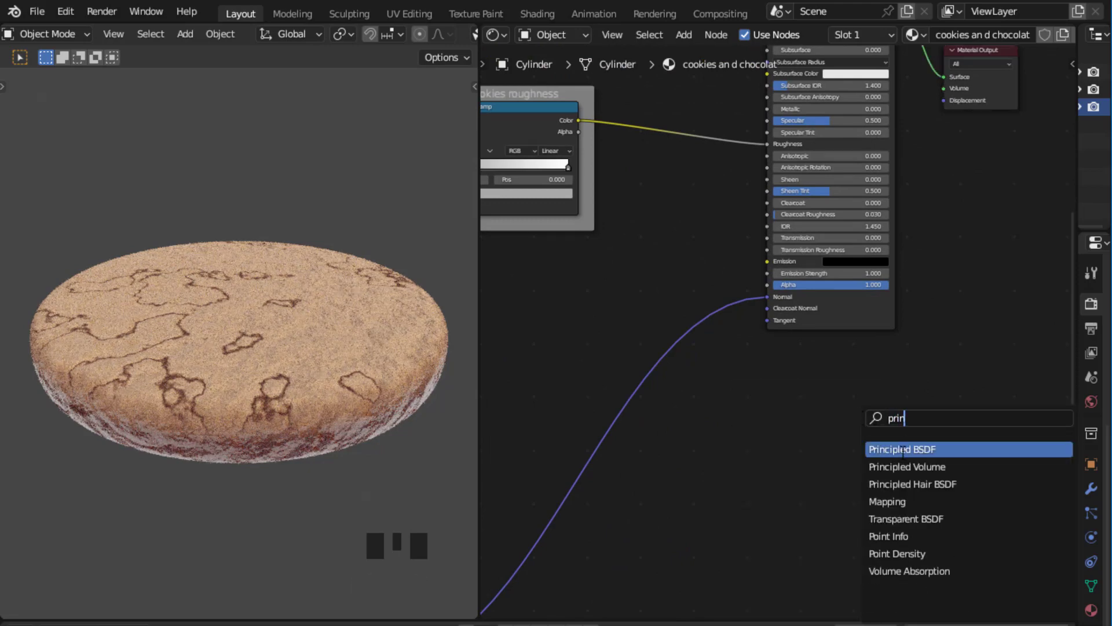
key("Return")
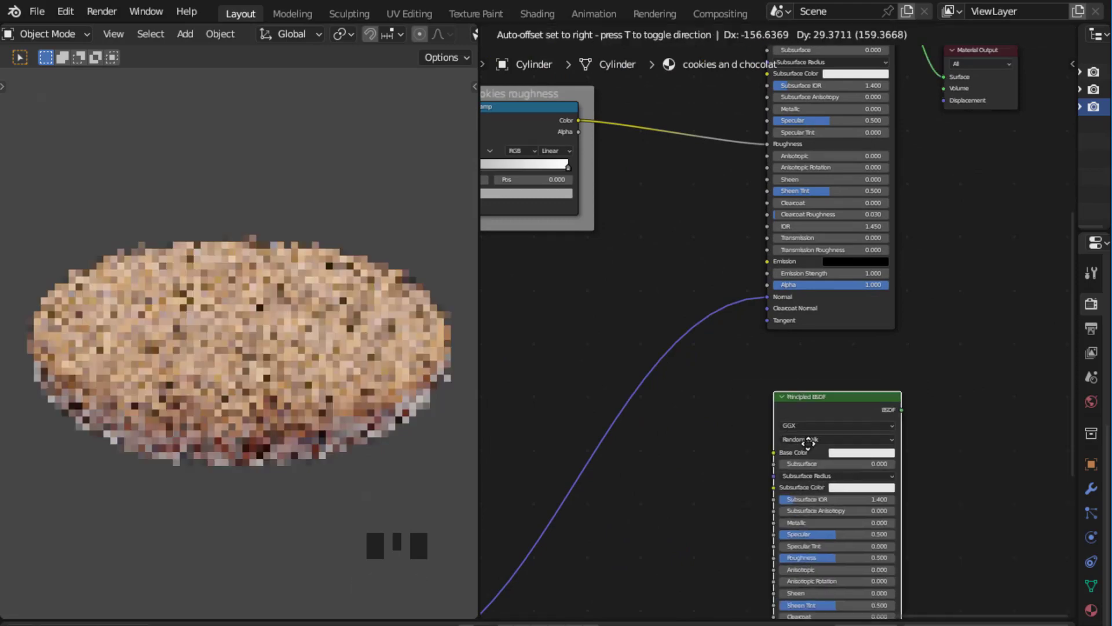
left_click(846, 423)
Step: Connect the new Principled BSDF to the Material Output to preview it on the cookie
scroll(950, 404, "up", 3)
middle_click_drag(950, 399, 896, 323)
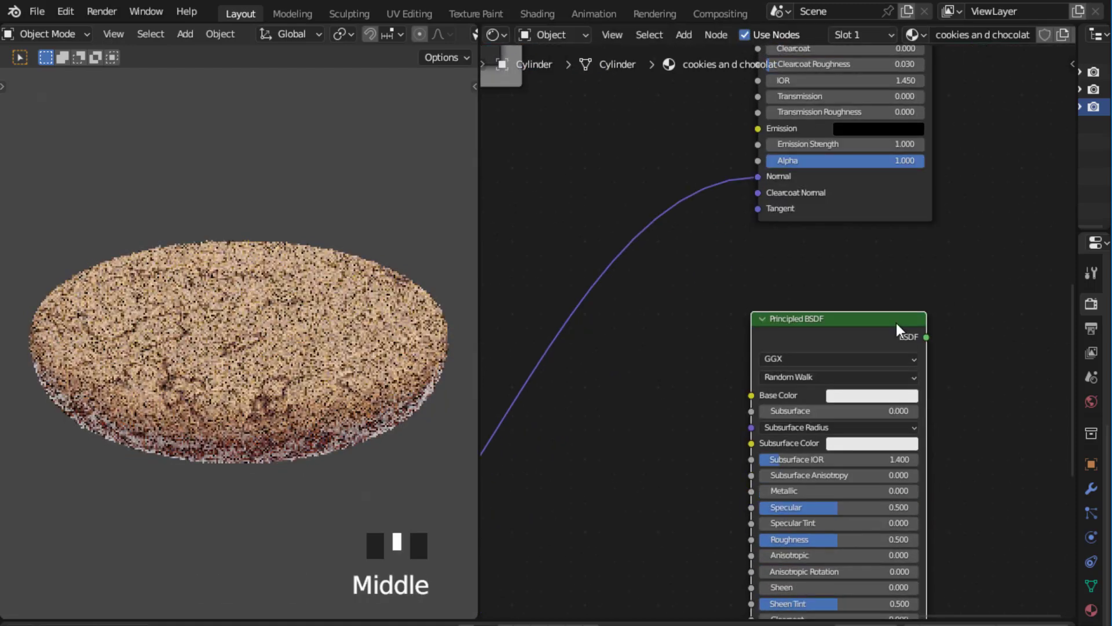
left_click(822, 323)
left_click(823, 322, "ctrl+shift")
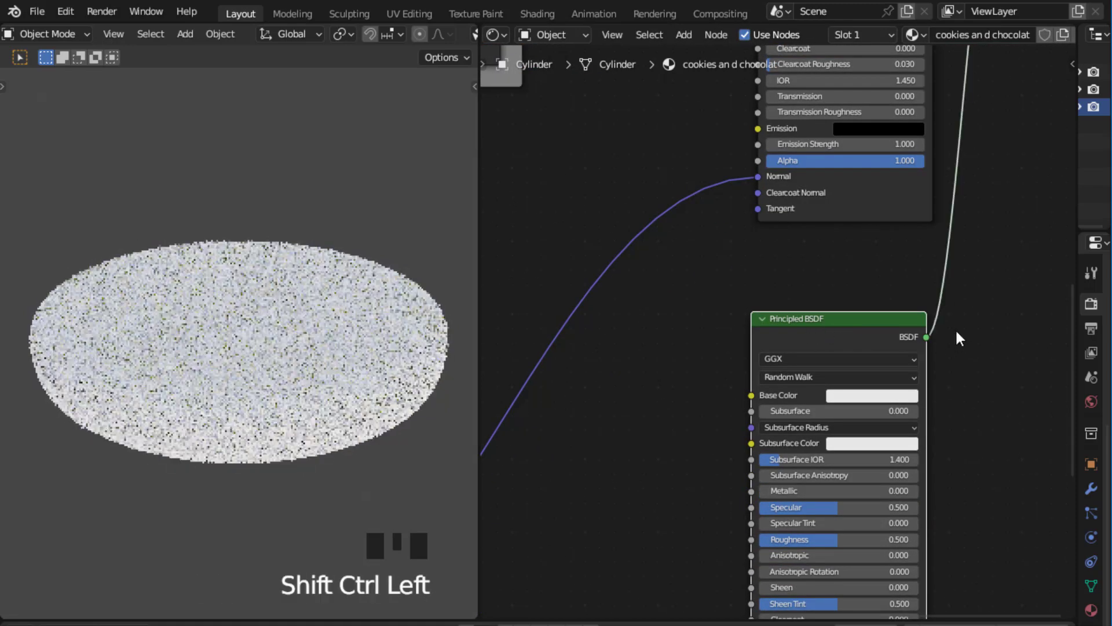
Step: Set the new Principled BSDF's base color to a dark chocolate brown, hex 582918
scroll(964, 371, "down", 3)
scroll(971, 402, "up", 5)
middle_click_drag(971, 402, 926, 338)
scroll(929, 347, "up", 1)
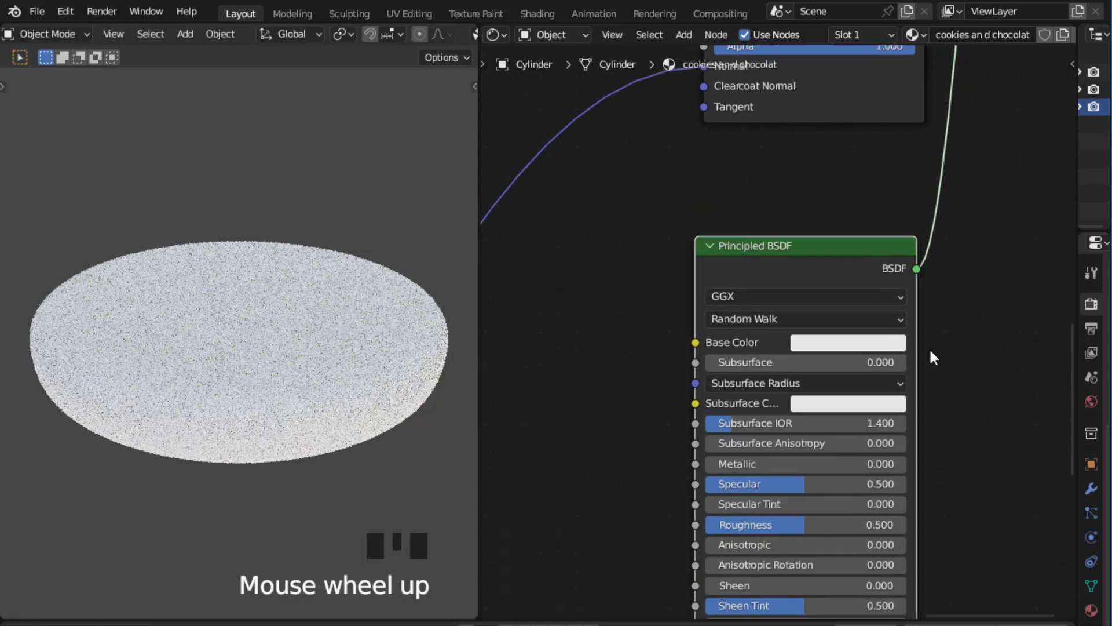
scroll(929, 347, "up", 3)
left_click(857, 350)
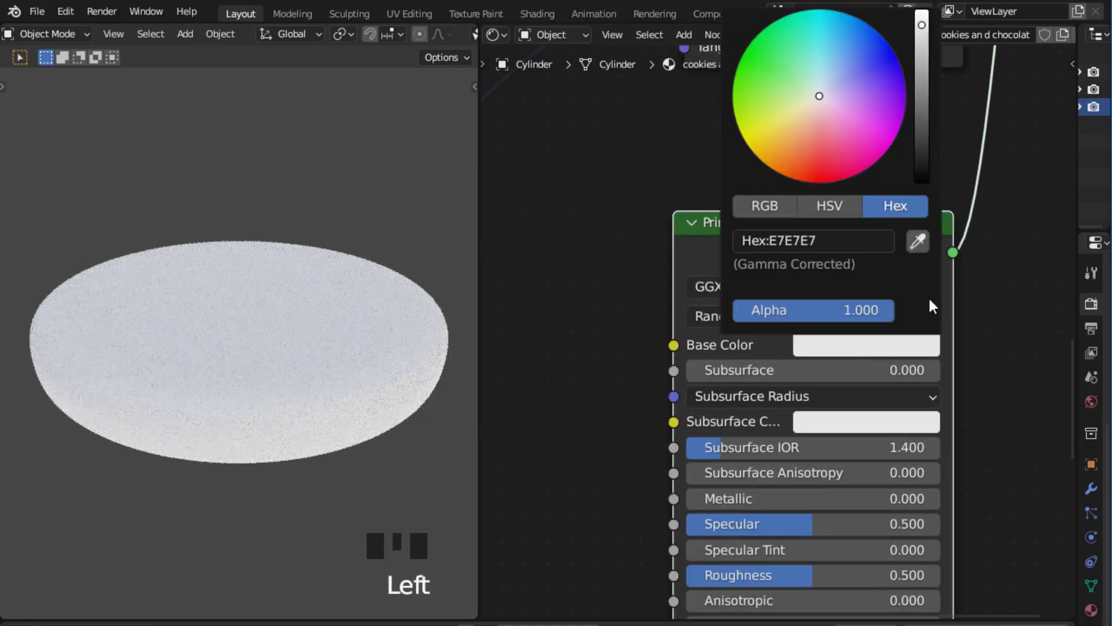
left_click_drag(815, 105, 793, 164)
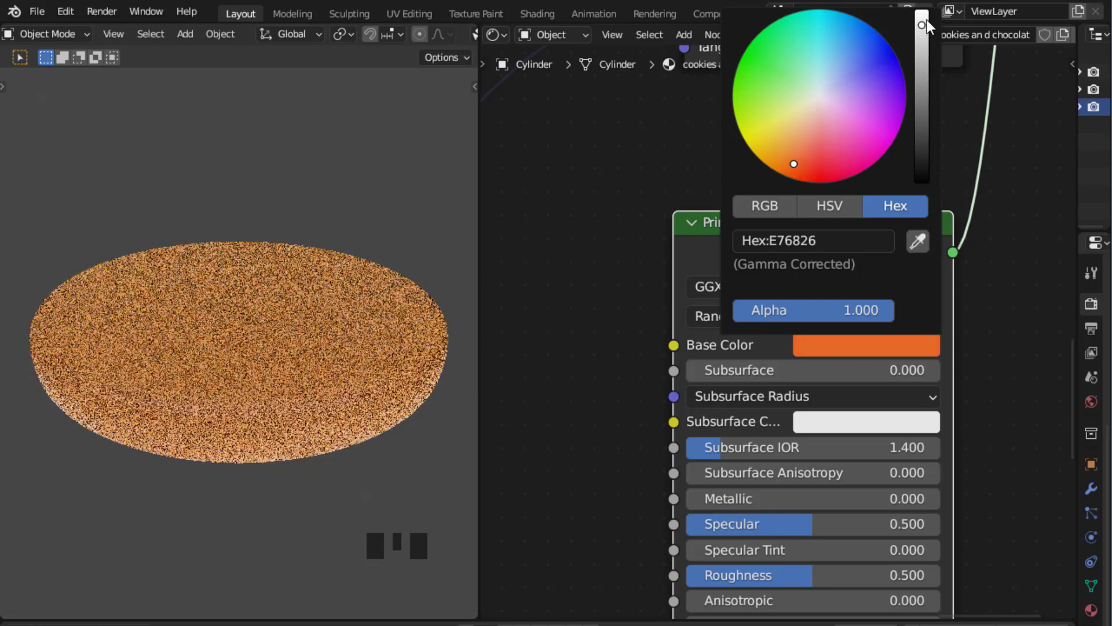
left_click_drag(924, 22, 922, 120)
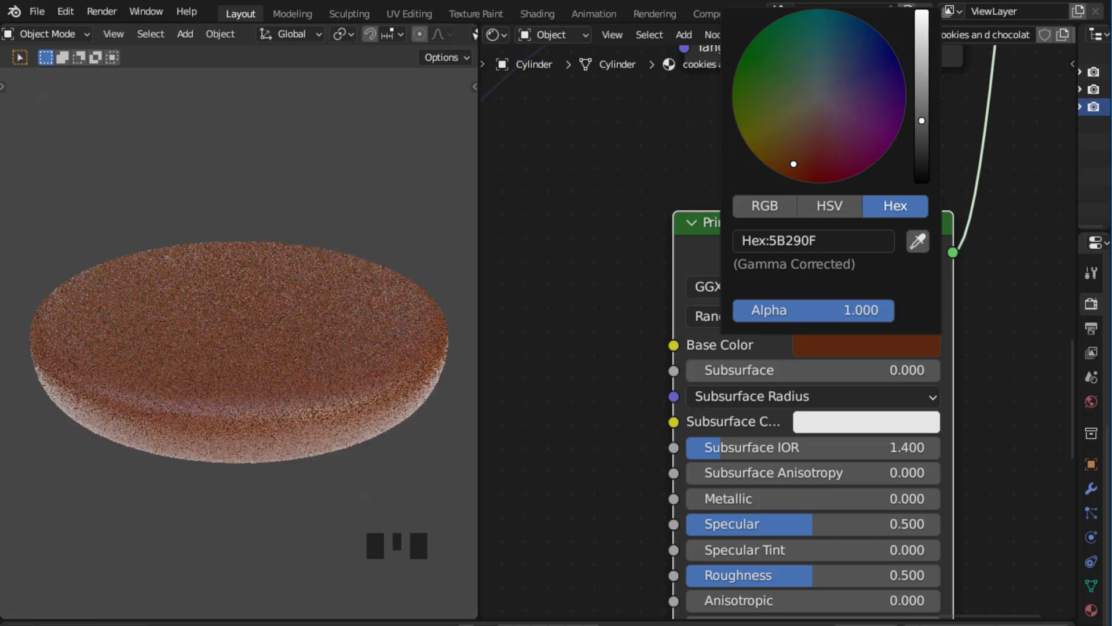
left_click_drag(921, 120, 921, 124)
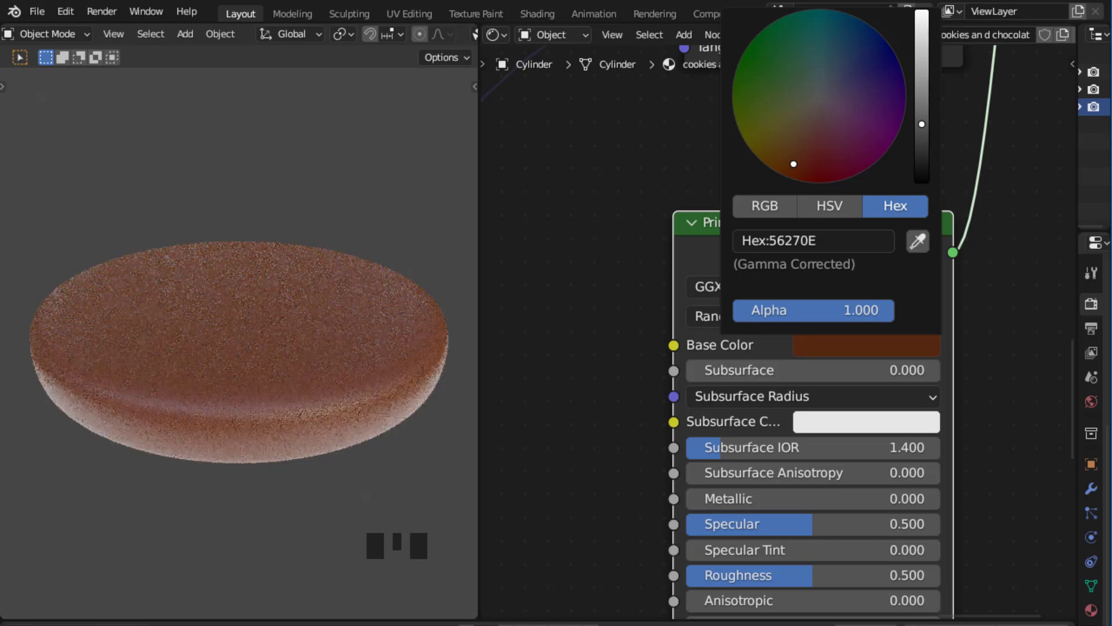
left_click_drag(921, 124, 921, 122)
mouse_move(799, 157)
left_mouse_down()
mouse_move(791, 152)
mouse_move(802, 157)
left_mouse_up()
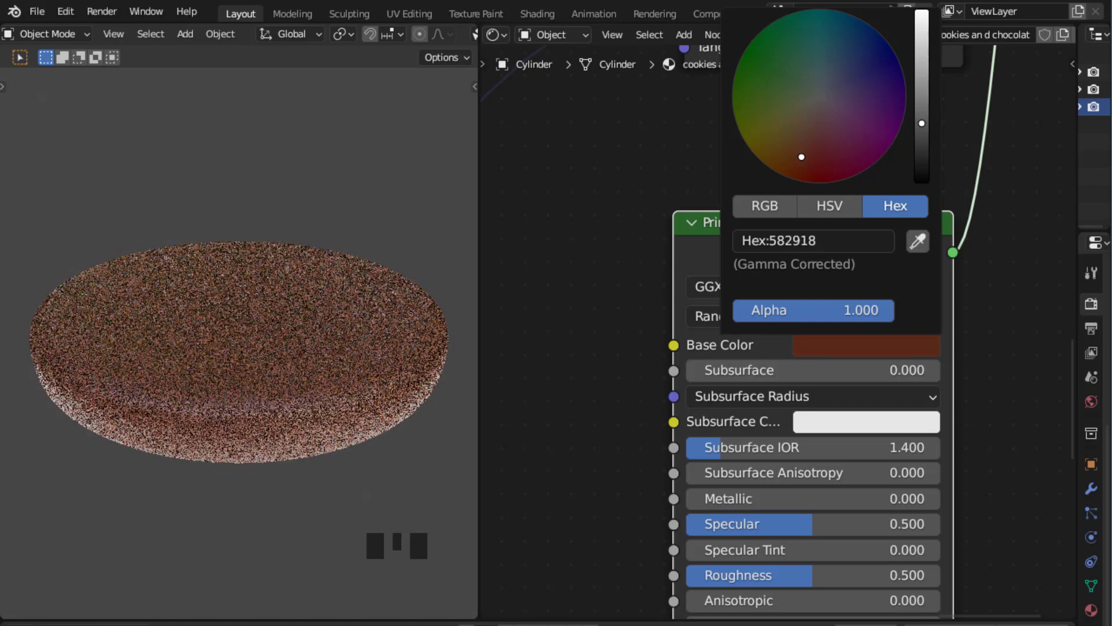
Step: Set the chocolate Principled BSDF's roughness to 0.609
left_click(1024, 225)
scroll(1024, 225, "down", 3)
scroll(1024, 224, "down", 2)
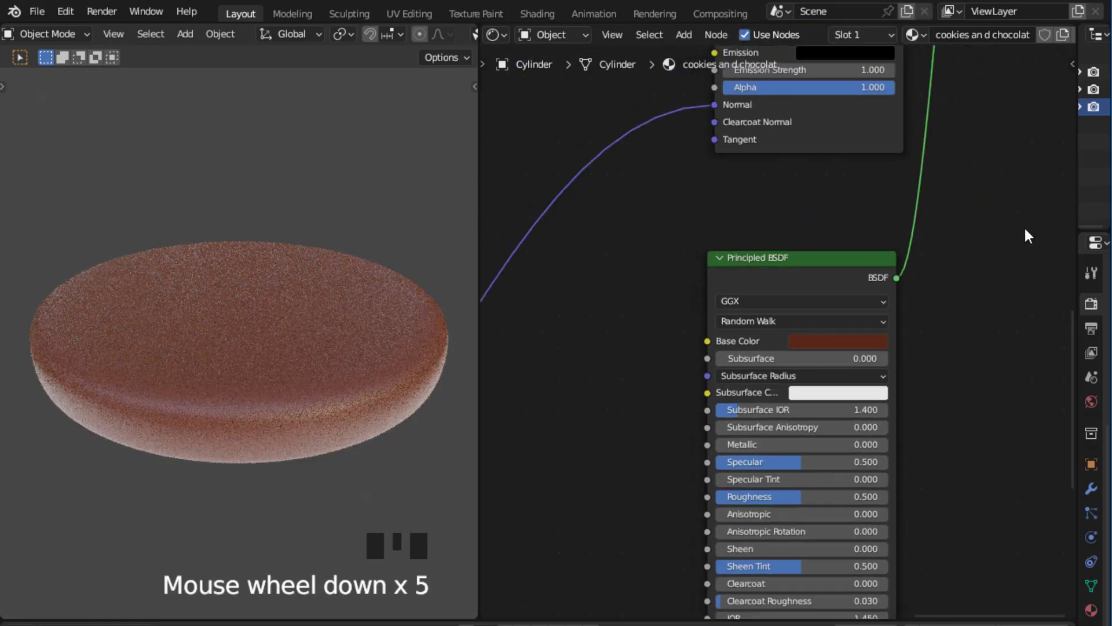
scroll(1024, 226, "up", 3)
middle_click_drag(1023, 228, 1023, 176)
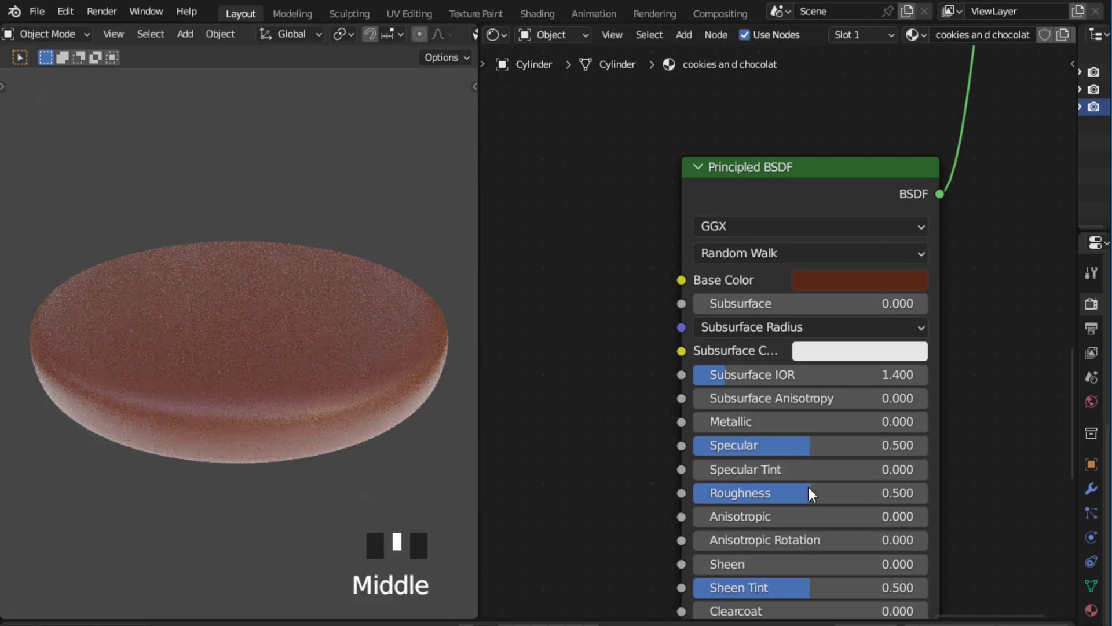
left_click_drag(808, 492, 836, 493)
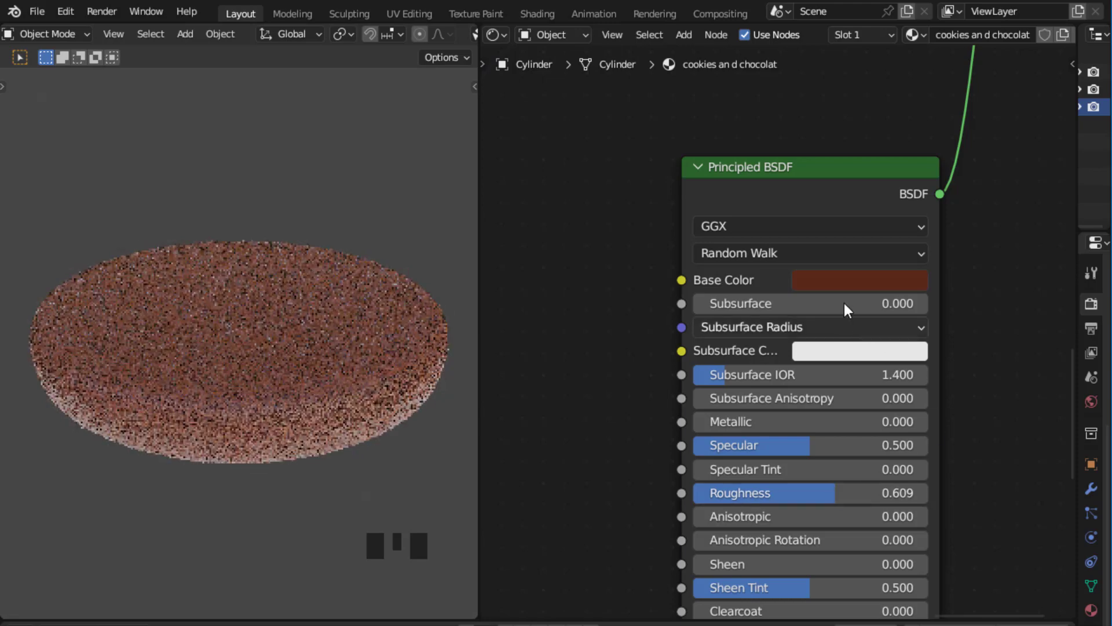
Step: Lighten the chocolate Principled BSDF's base color to a warmer brown, hex 73361F
left_click(840, 281)
left_click_drag(906, 394, 910, 389)
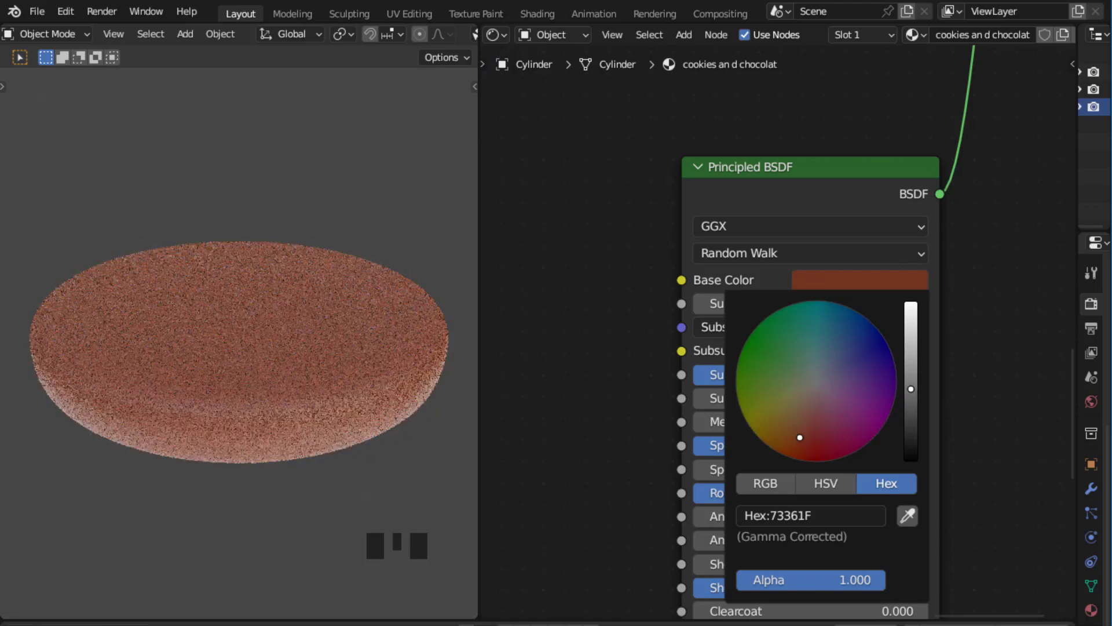
scroll(1021, 266, "down", 3)
scroll(1021, 266, "up", 3)
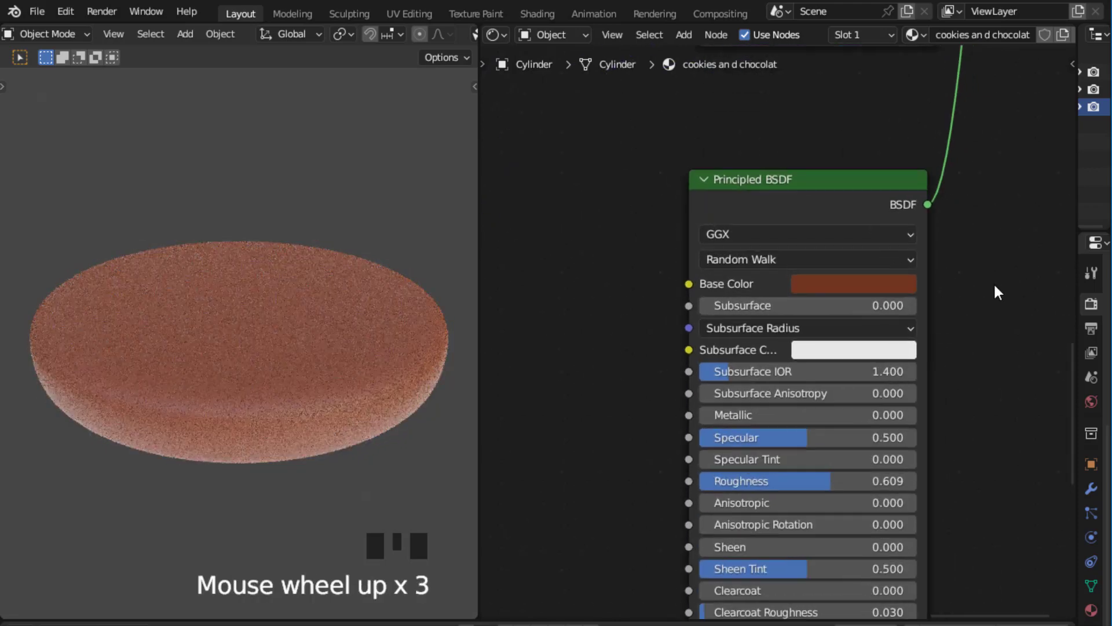
middle_click_drag(995, 290, 934, 384)
scroll(956, 323, "up", 3)
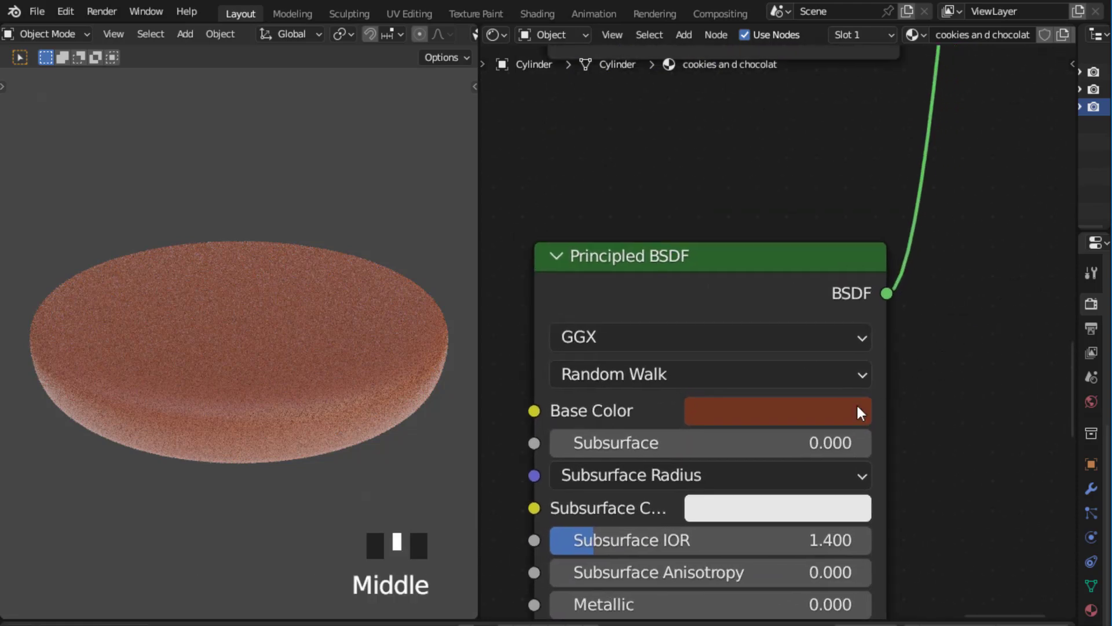
left_click(821, 409)
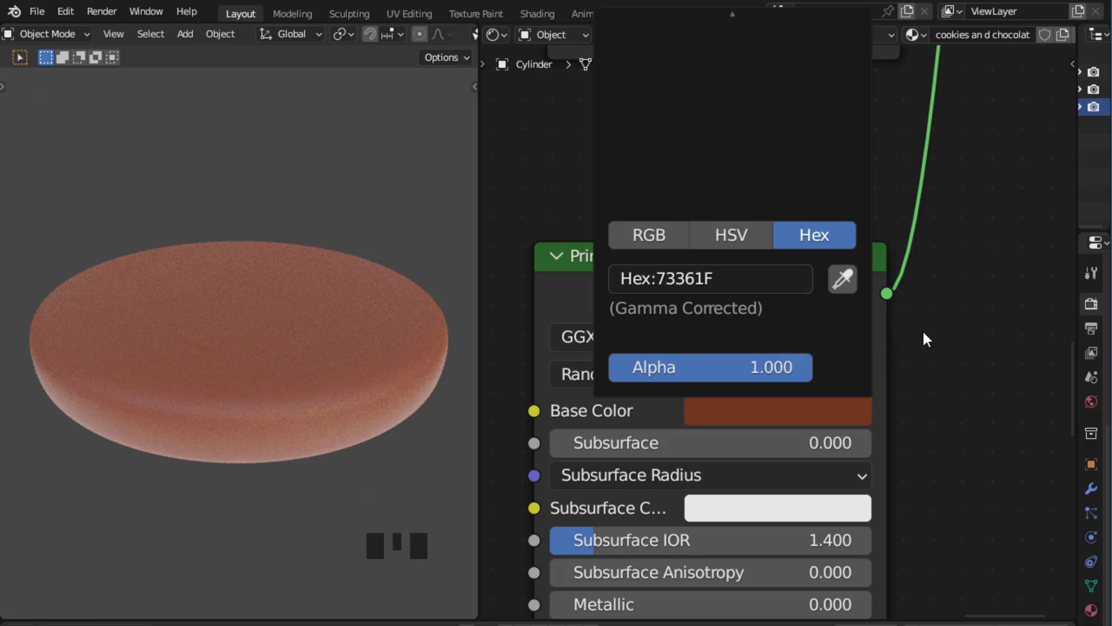
left_click(985, 318)
Step: Align the chocolate Principled BSDF under the cookie's one and move the Material Output farther away to make room between them
scroll(982, 319, "down", 12)
scroll(983, 320, "down", 4)
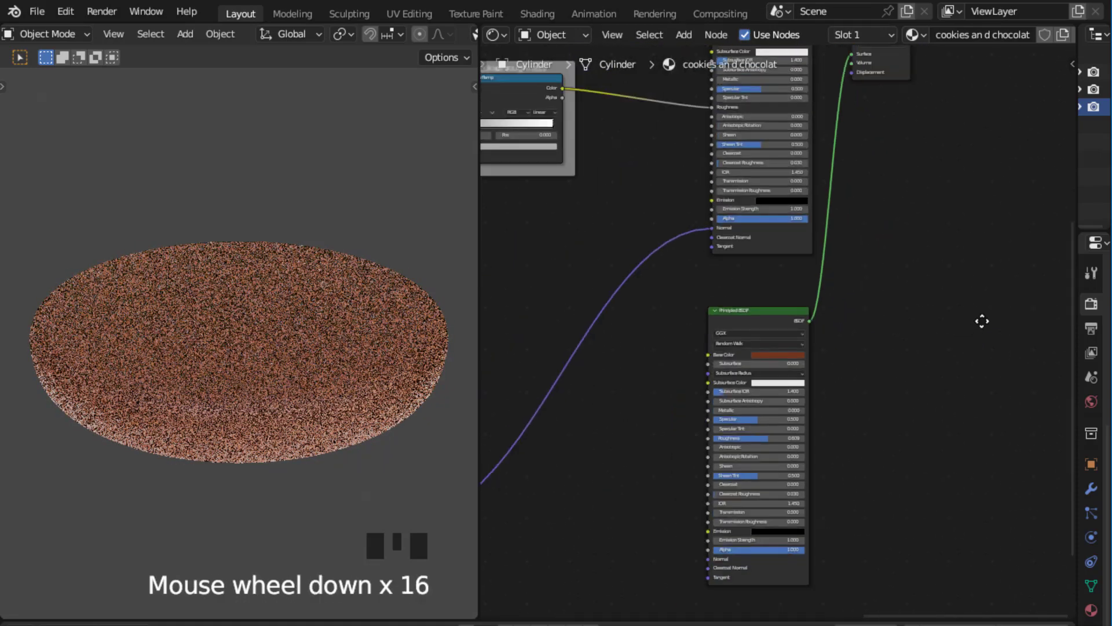
middle_click_drag(983, 321, 971, 315)
scroll(939, 375, "down", 3)
middle_click_drag(939, 375, 954, 345)
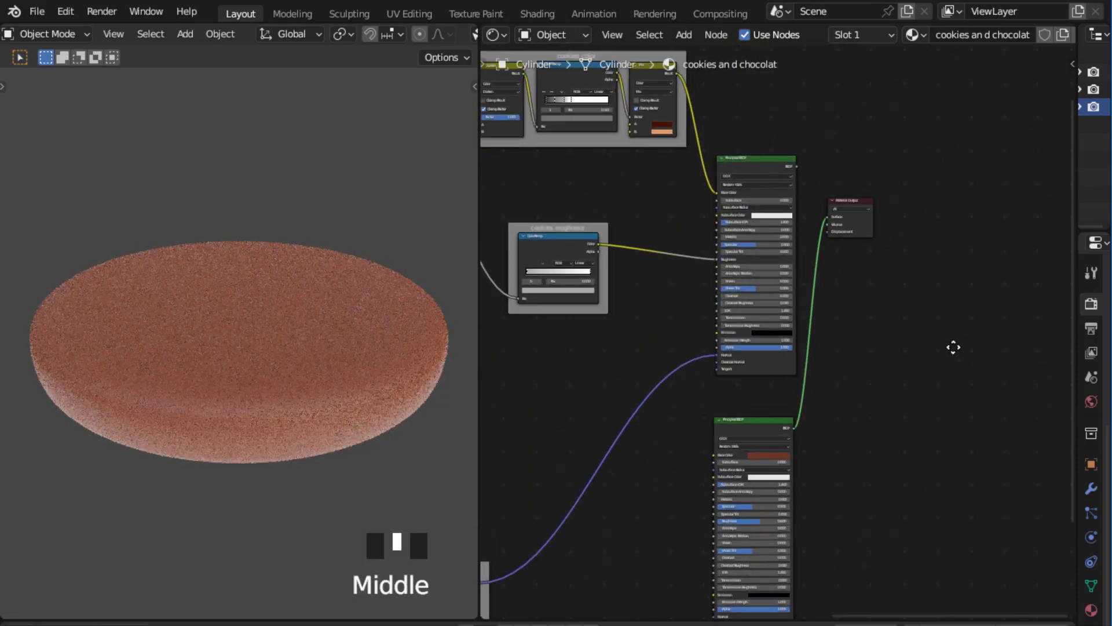
left_click_drag(806, 363, 810, 359)
scroll(915, 351, "down", 3)
middle_click_drag(917, 352, 881, 387)
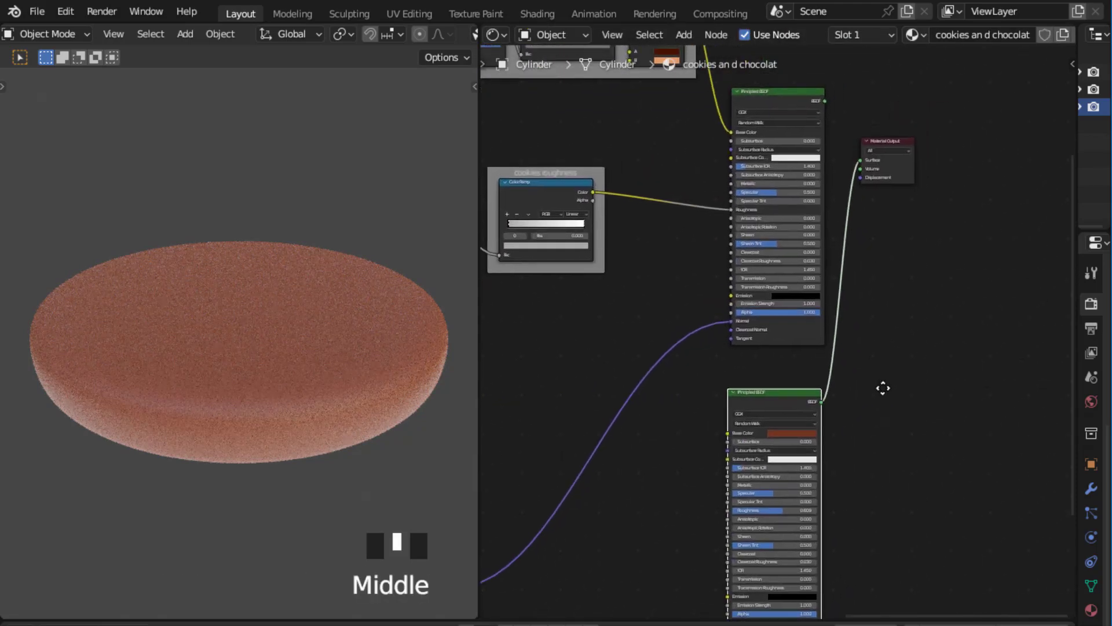
scroll(892, 117, "up", 1)
left_click_drag(897, 135, 945, 208)
scroll(885, 151, "down", 2)
Step: Combine the cookie and chocolate Principled BSDFs with a Mix Shader node
left_click(789, 123)
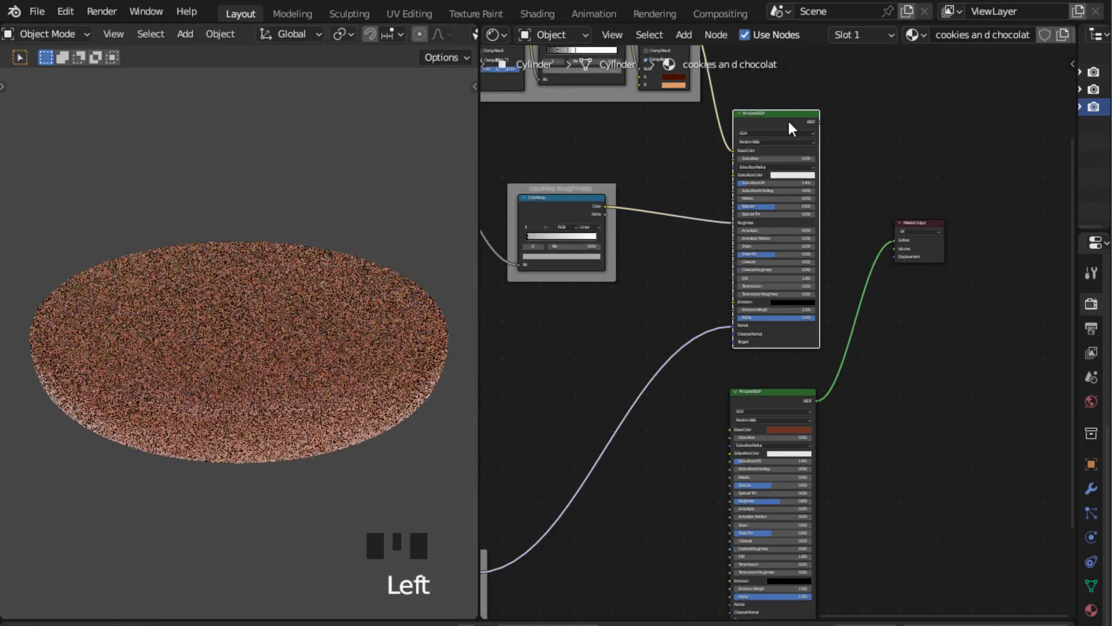
left_click(767, 394, "shift")
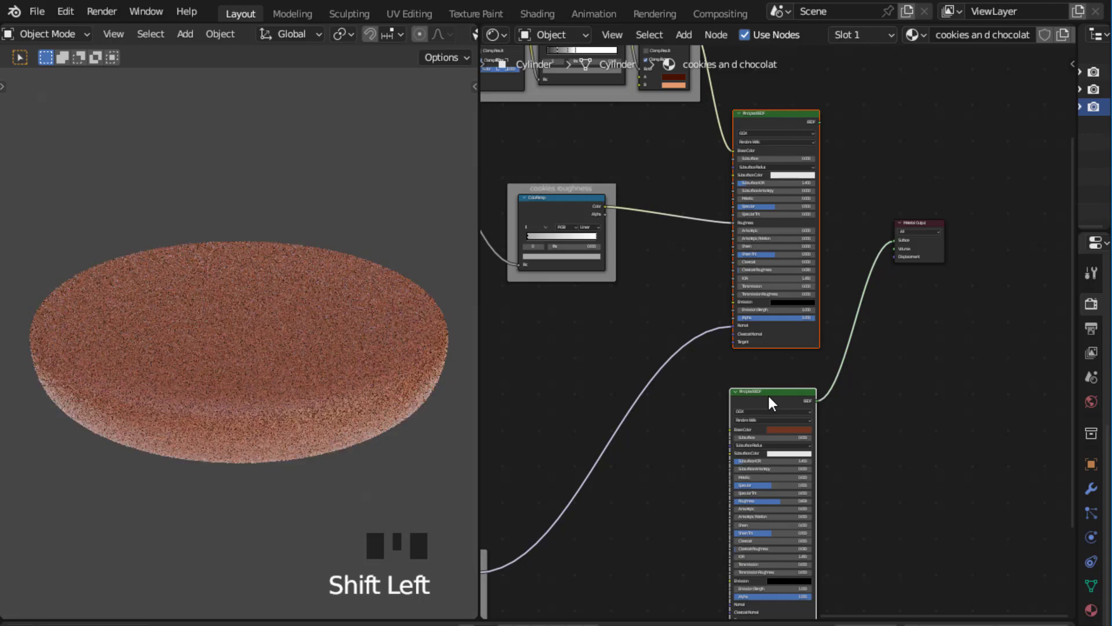
key("ctrl+KP_0")
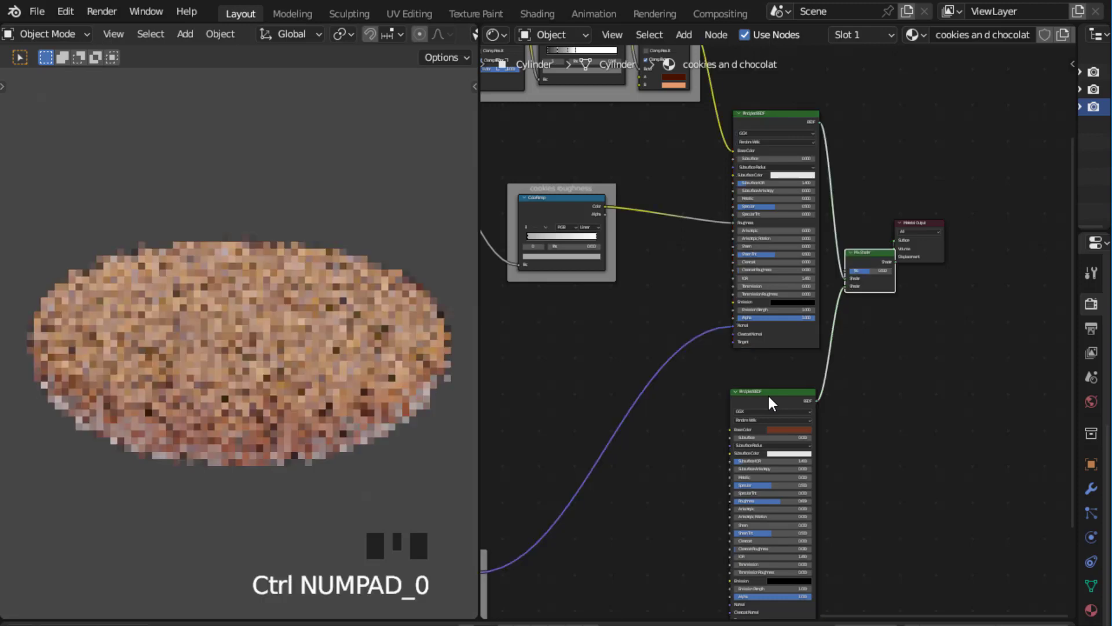
Step: Move the Material Output clear of the overlapping Mix Shader node
middle_click_drag(941, 328, 886, 388)
scroll(931, 360, "up", 6)
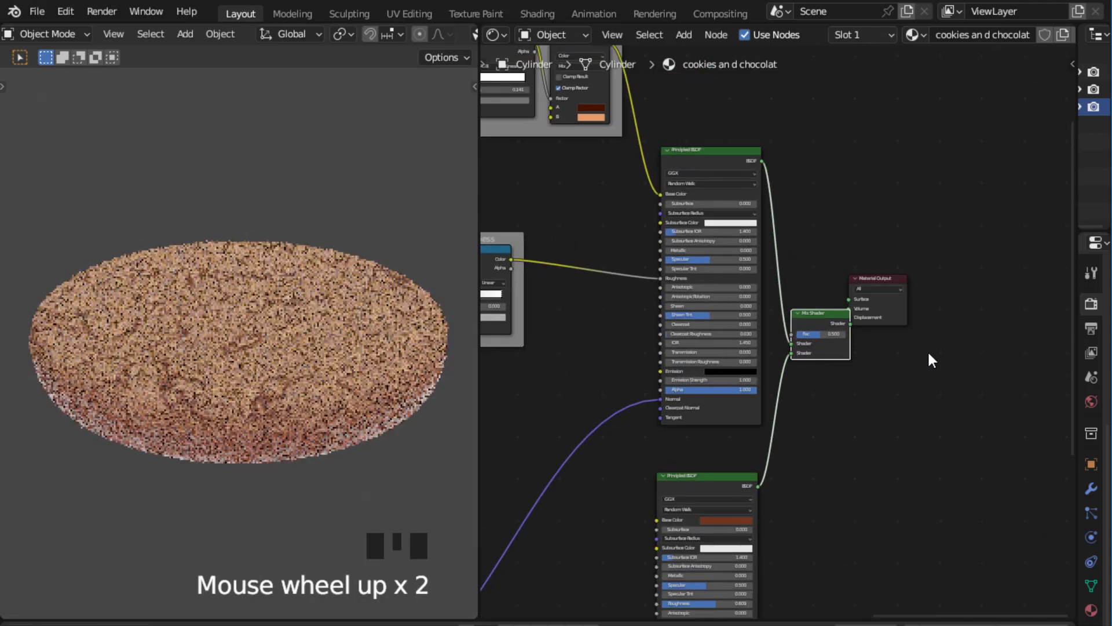
middle_click_drag(941, 348, 874, 301)
scroll(878, 273, "up", 1)
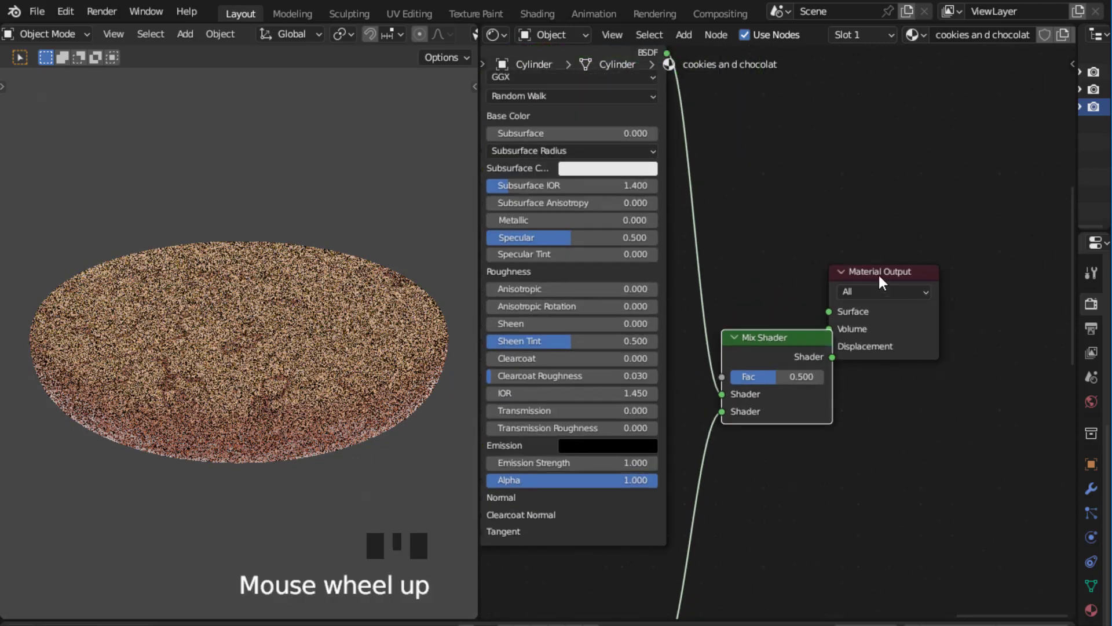
left_click_drag(881, 274, 942, 278)
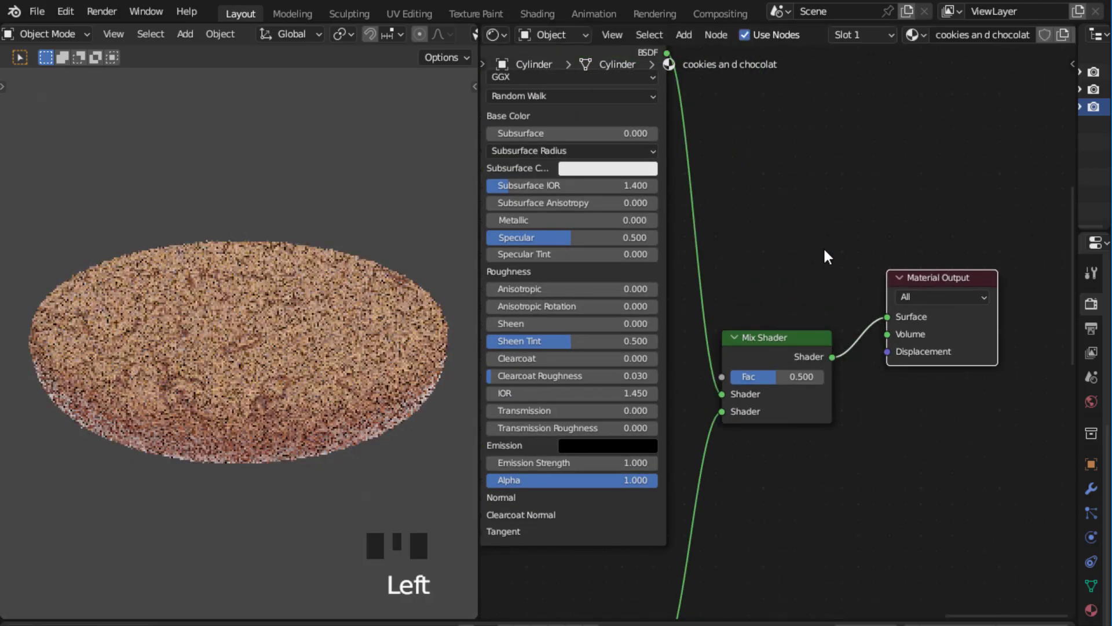
Step: Preview the CHOCOLATE POINT MASK frame's ColorRamp on the cookie and inspect the mask from above and below
scroll(815, 267, "down", 7)
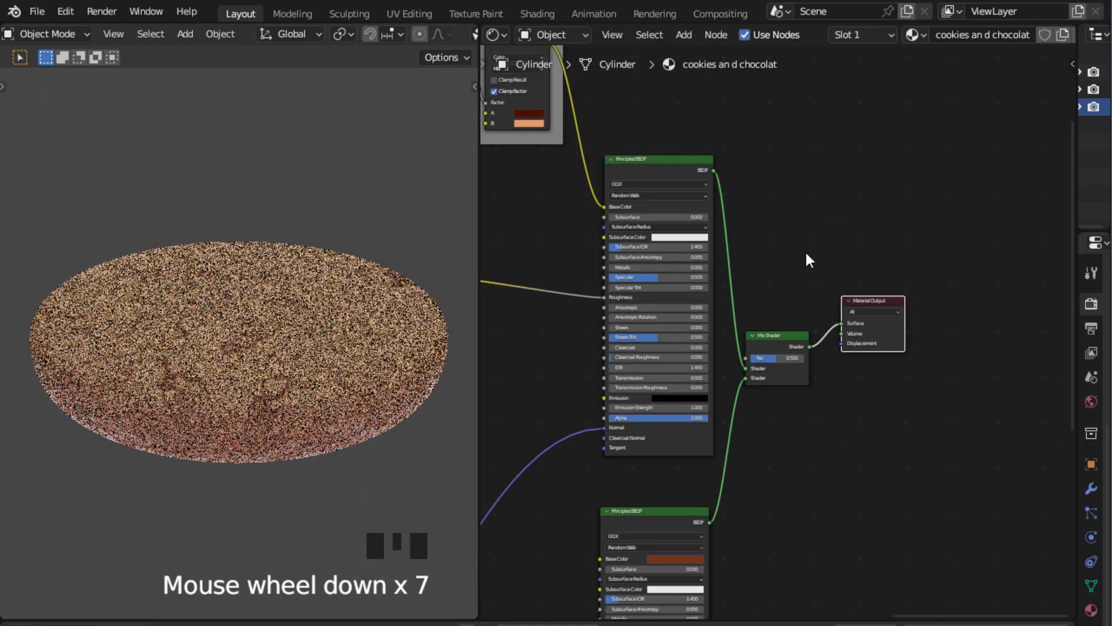
scroll(806, 256, "down", 5)
middle_click_drag(802, 253, 868, 183)
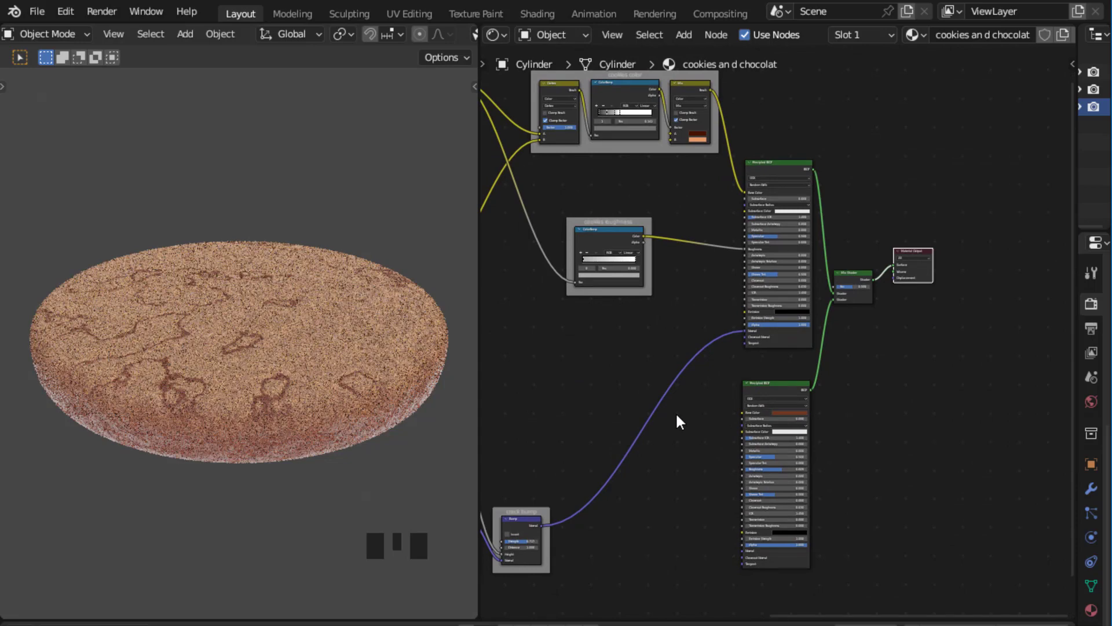
scroll(676, 414, "down", 2)
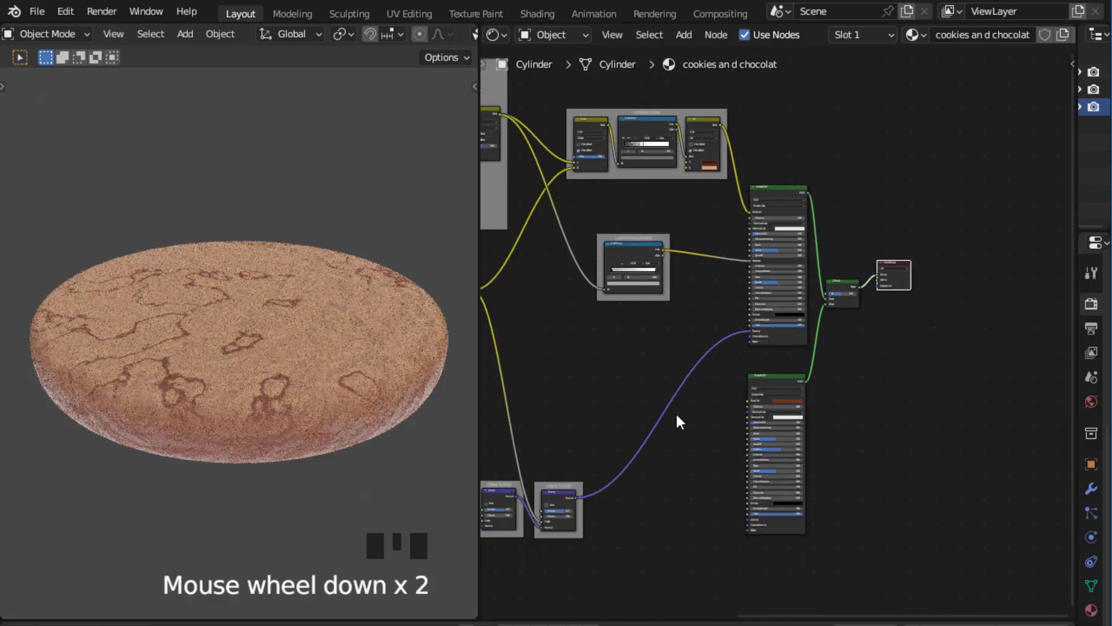
scroll(665, 427, "down", 3)
middle_click_drag(597, 415, 813, 386)
scroll(718, 391, "up", 7)
scroll(748, 375, "up", 4)
scroll(760, 426, "up", 3)
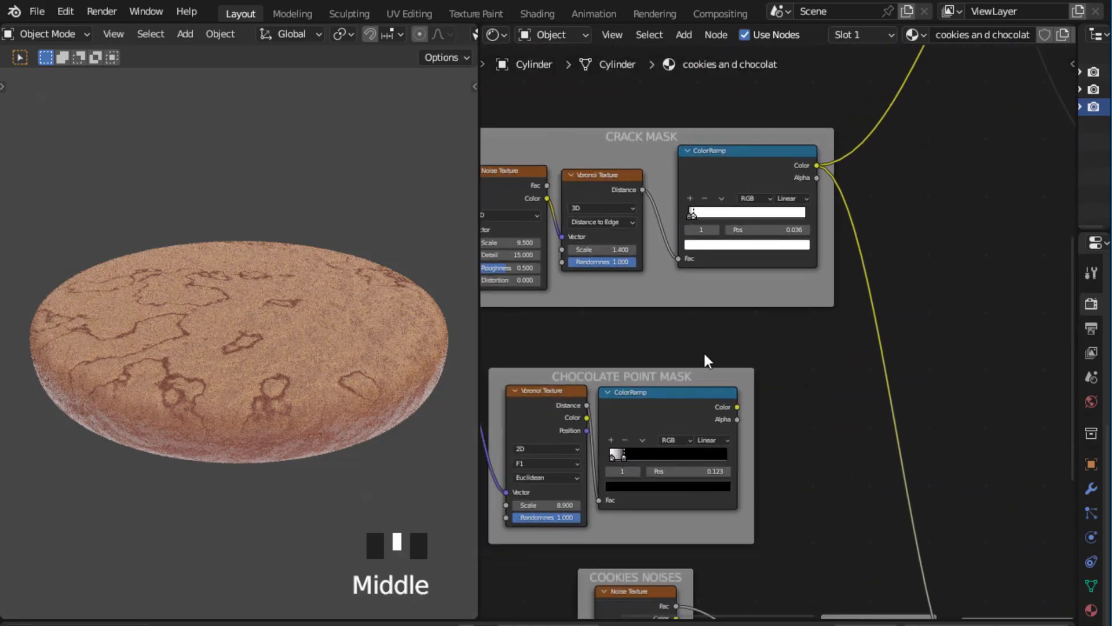
scroll(760, 348, "up", 2)
middle_click_drag(654, 380, 783, 334)
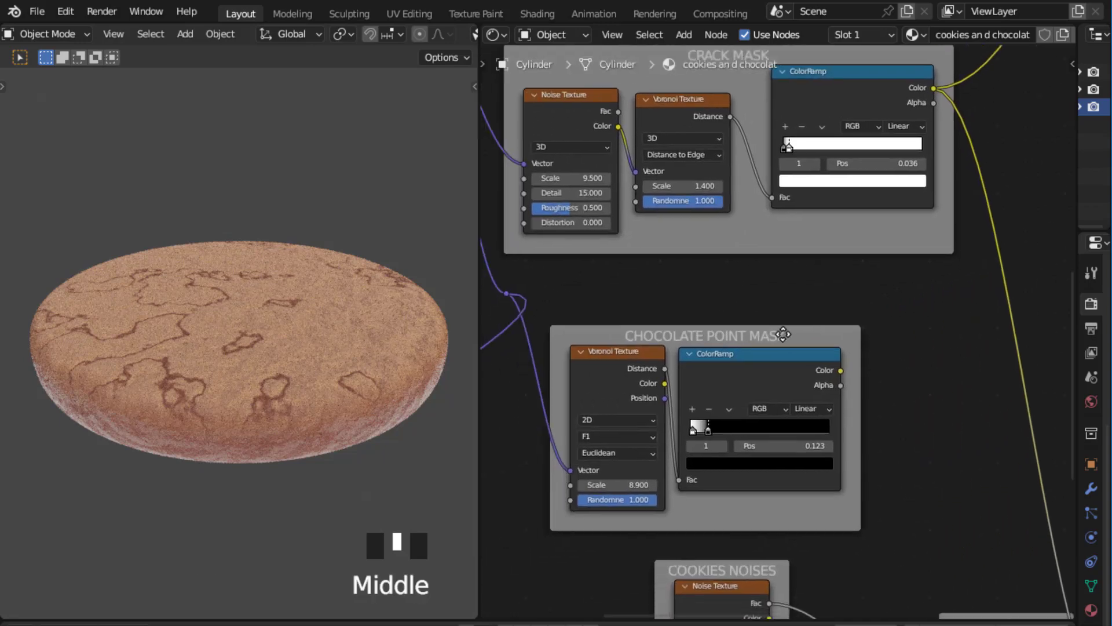
scroll(773, 304, "up", 2)
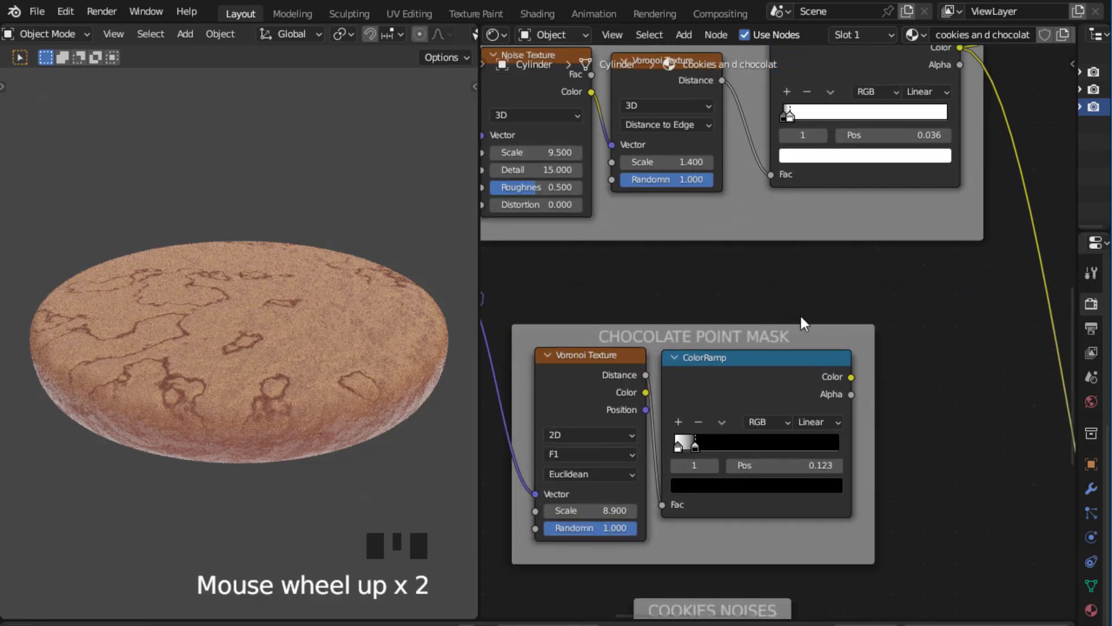
left_click(755, 369)
left_click(753, 364, "ctrl+shift")
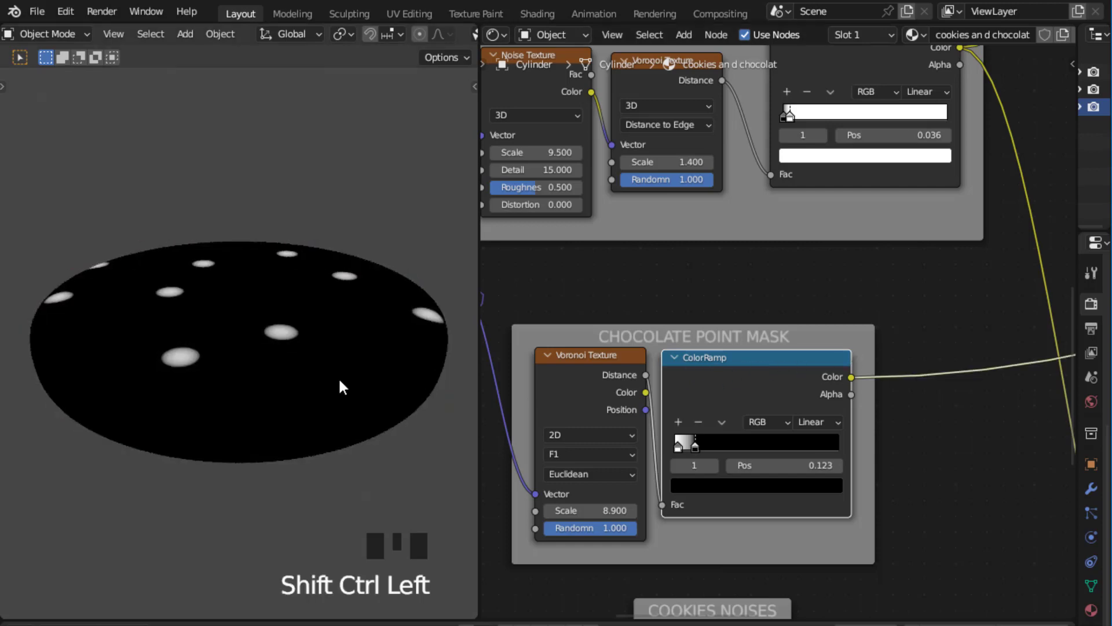
middle_click_drag(323, 405, 328, 302)
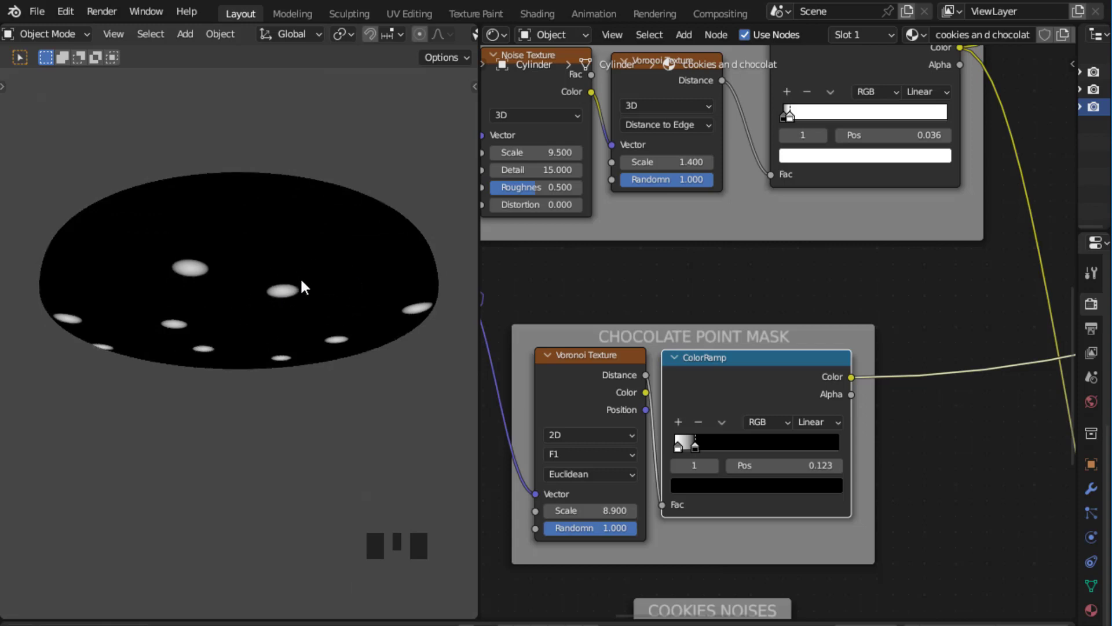
middle_click_drag(284, 265, 280, 351)
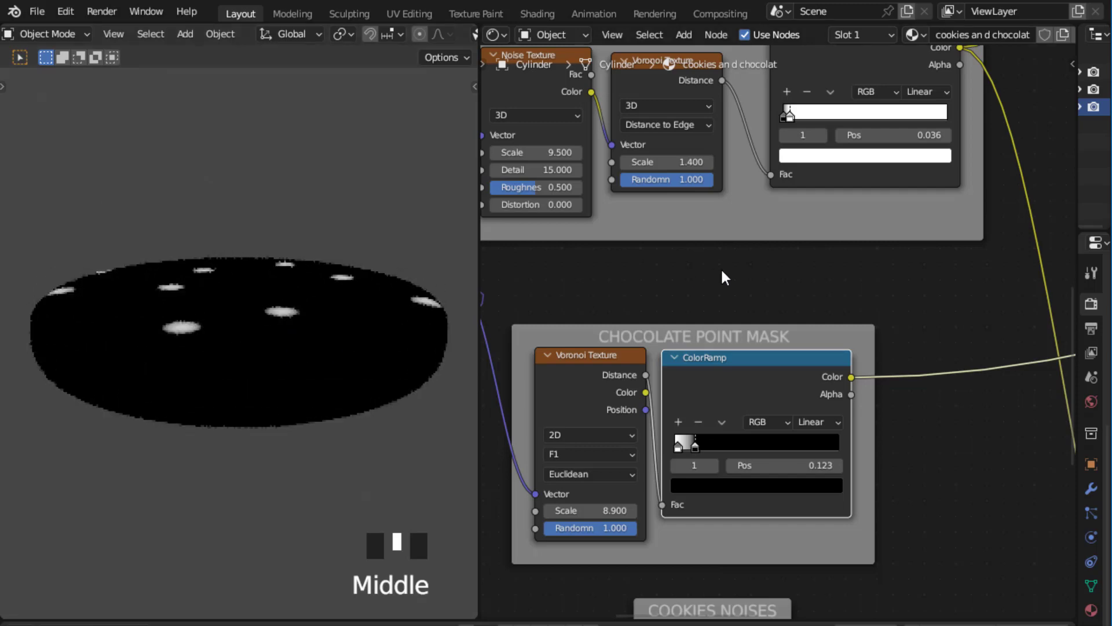
Step: Save the file and add a Mix node in the empty area beside the CHOCOLATE POINT MASK frame
scroll(850, 295, "down", 3)
key("ctrl+s")
scroll(878, 303, "down", 4)
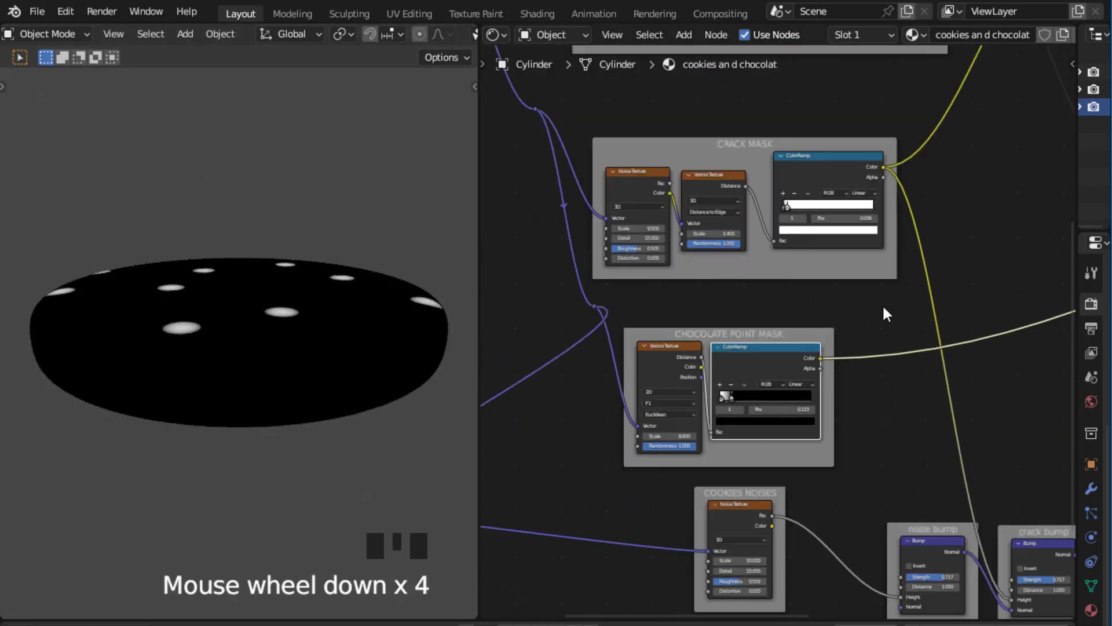
middle_click_drag(882, 303, 802, 381)
middle_click_drag(895, 361, 850, 367)
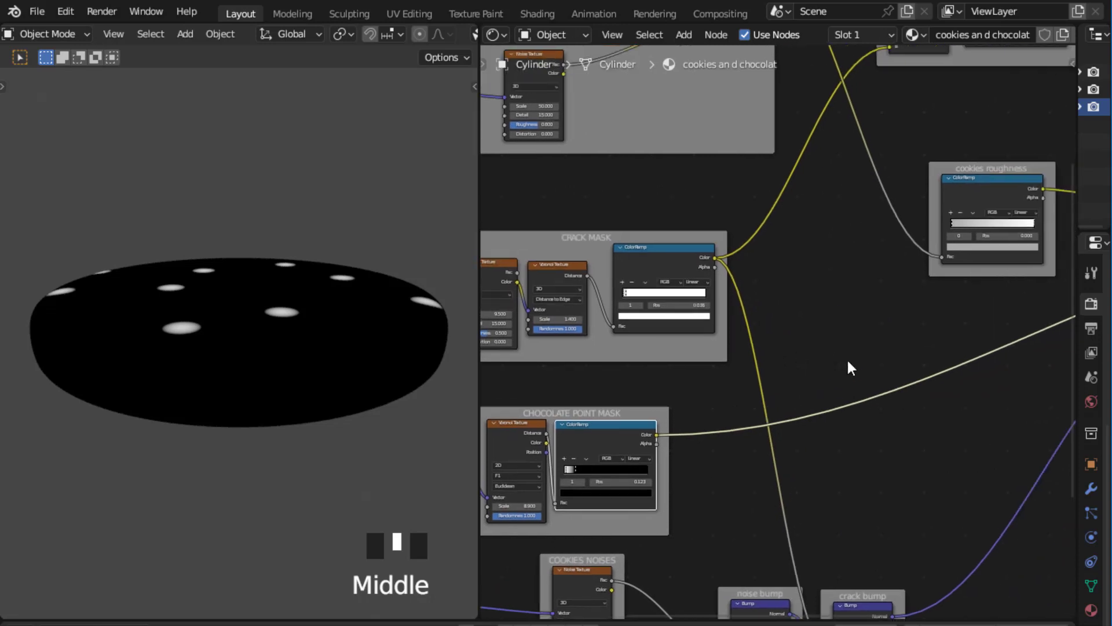
scroll(845, 368, "up", 5)
left_click(830, 370)
key("shift+a")
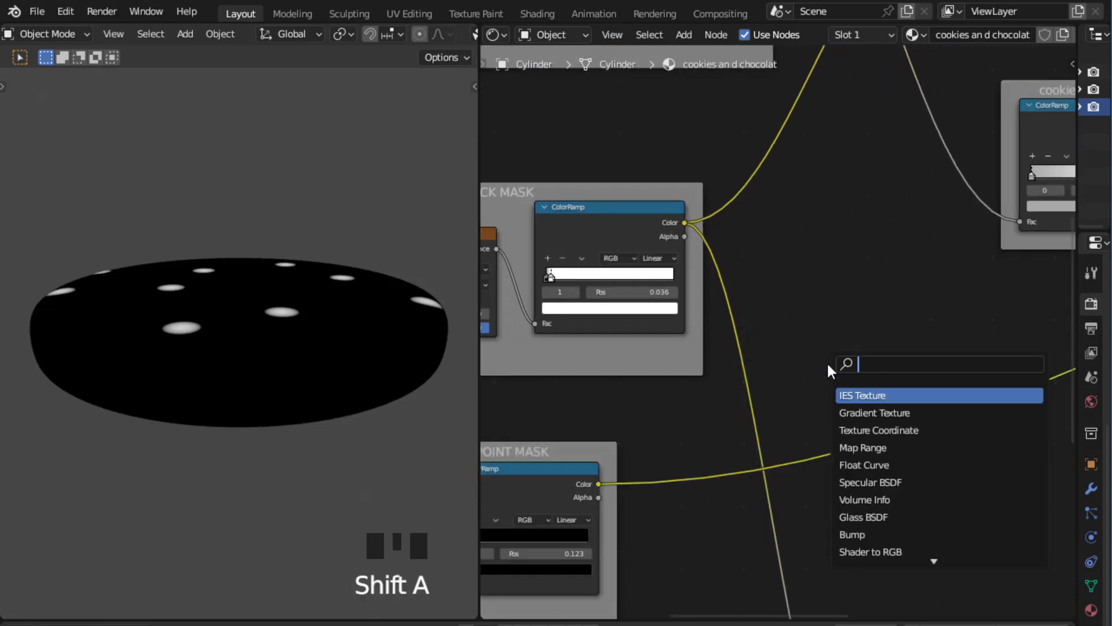
type("mix")
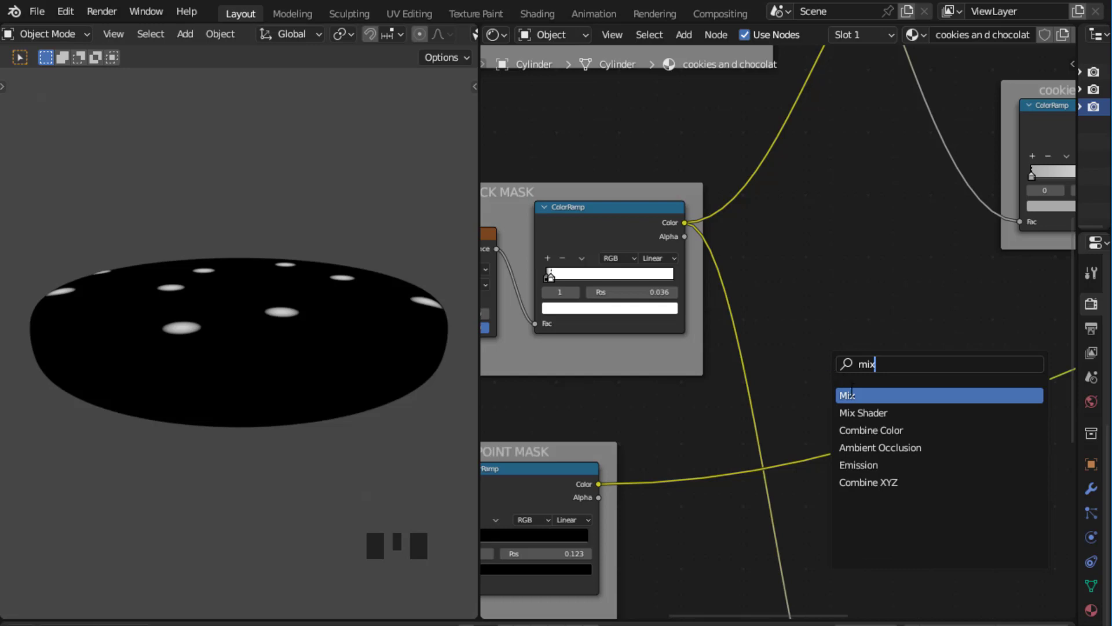
left_click(832, 391)
left_click(885, 501)
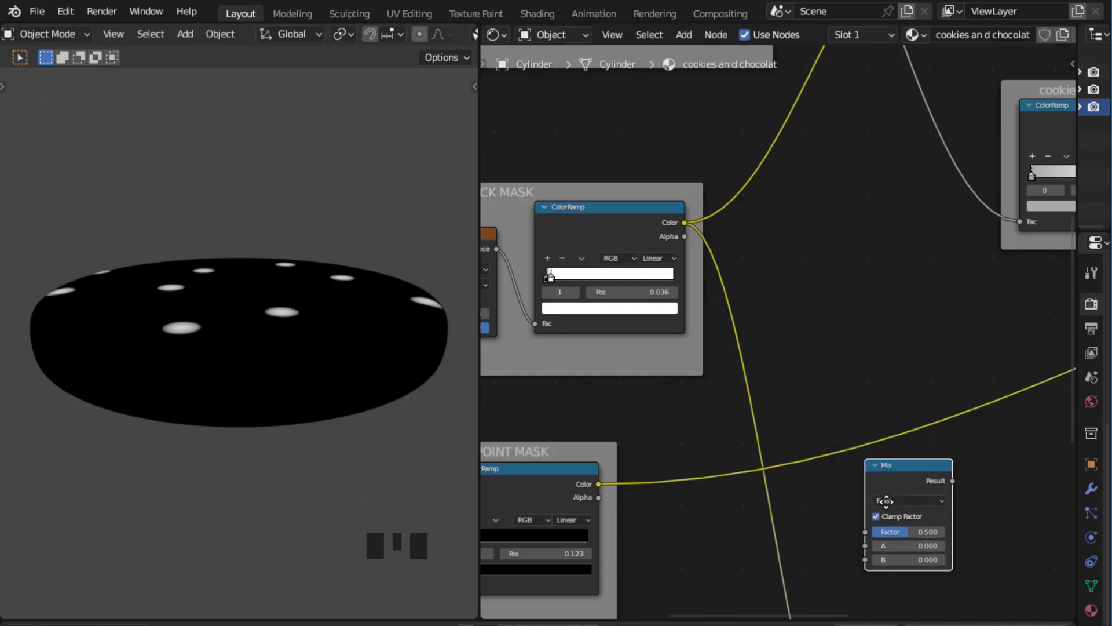
Step: Switch the new Mix node's data type to Color and save the file
scroll(978, 510, "up", 3)
middle_click_drag(978, 510, 901, 409)
scroll(950, 453, "up", 2)
middle_click_drag(950, 454, 902, 385)
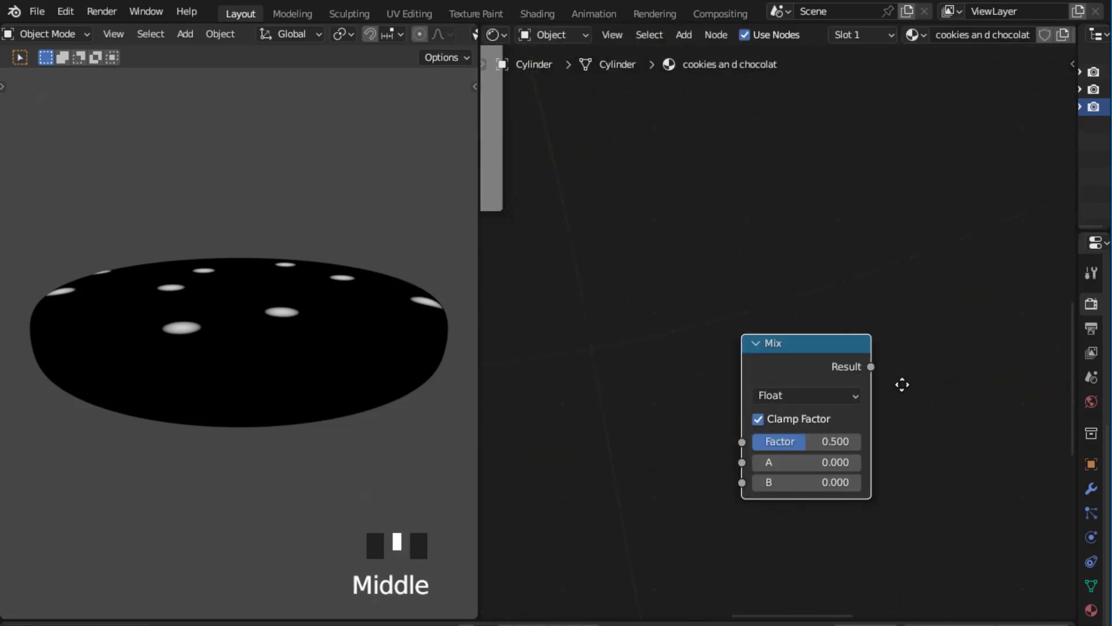
left_click(822, 400)
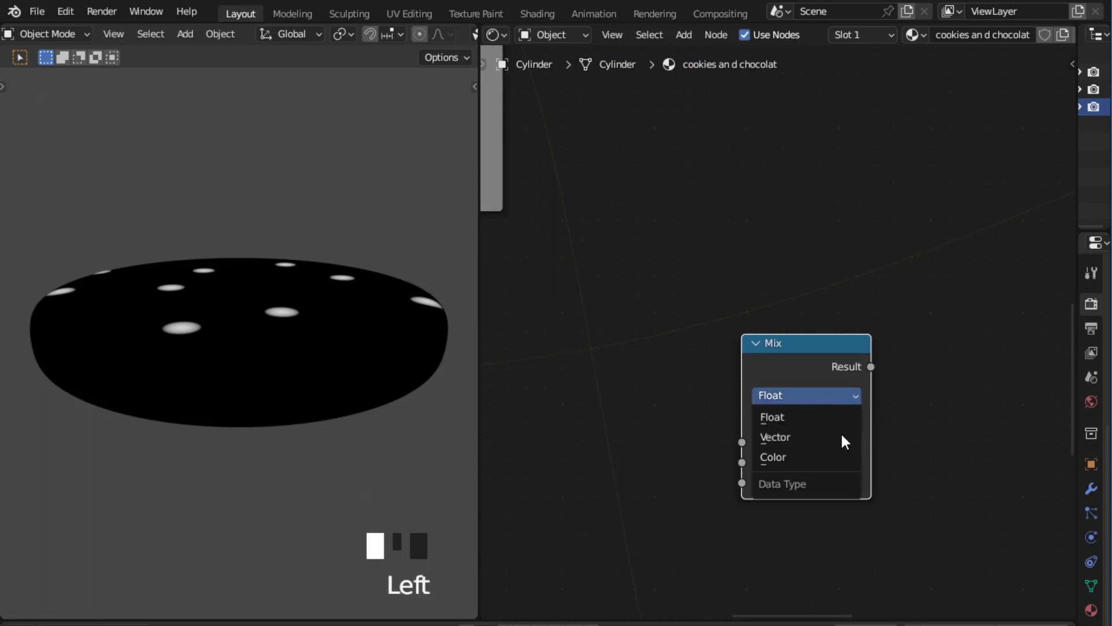
left_click(776, 458)
scroll(956, 433, "down", 7)
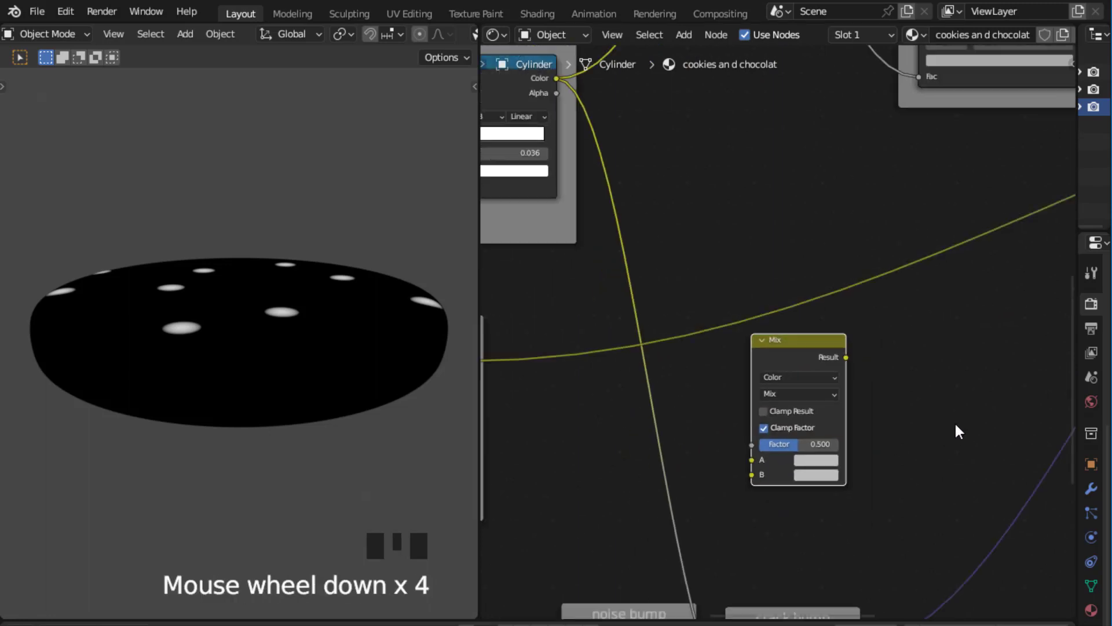
key("ctrl+s")
scroll(907, 376, "down", 7)
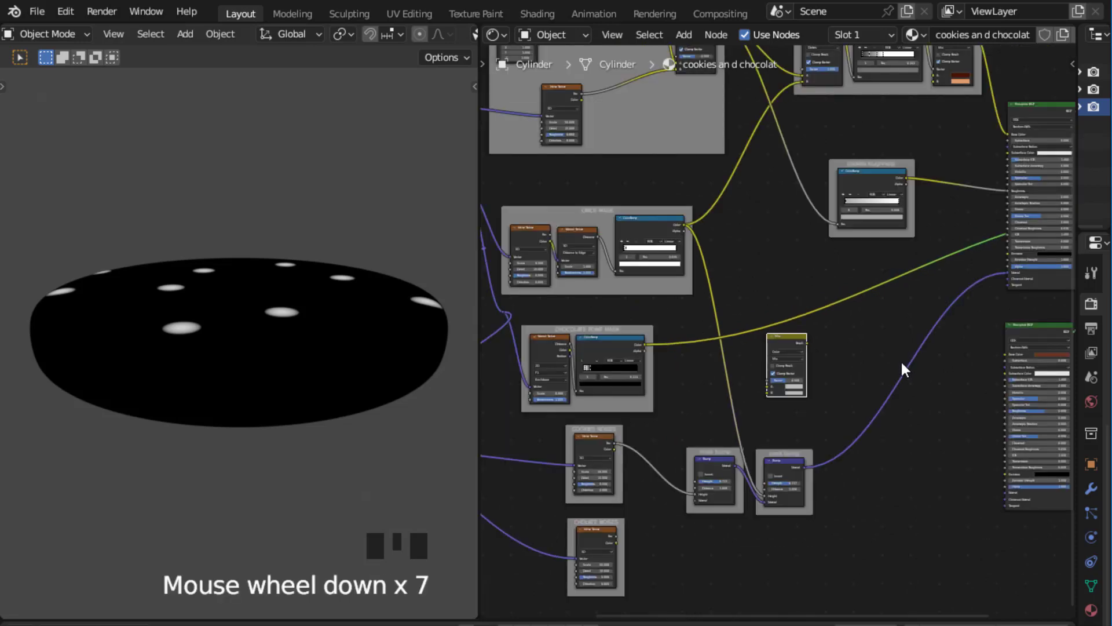
Step: Move the new Mix node up between the CRACK MASK and "cookies roughness" frames
middle_click_drag(866, 323, 812, 407)
left_click_drag(791, 422, 774, 275)
middle_click_drag(794, 273, 823, 376)
scroll(822, 359, "up", 4)
scroll(829, 406, "up", 3)
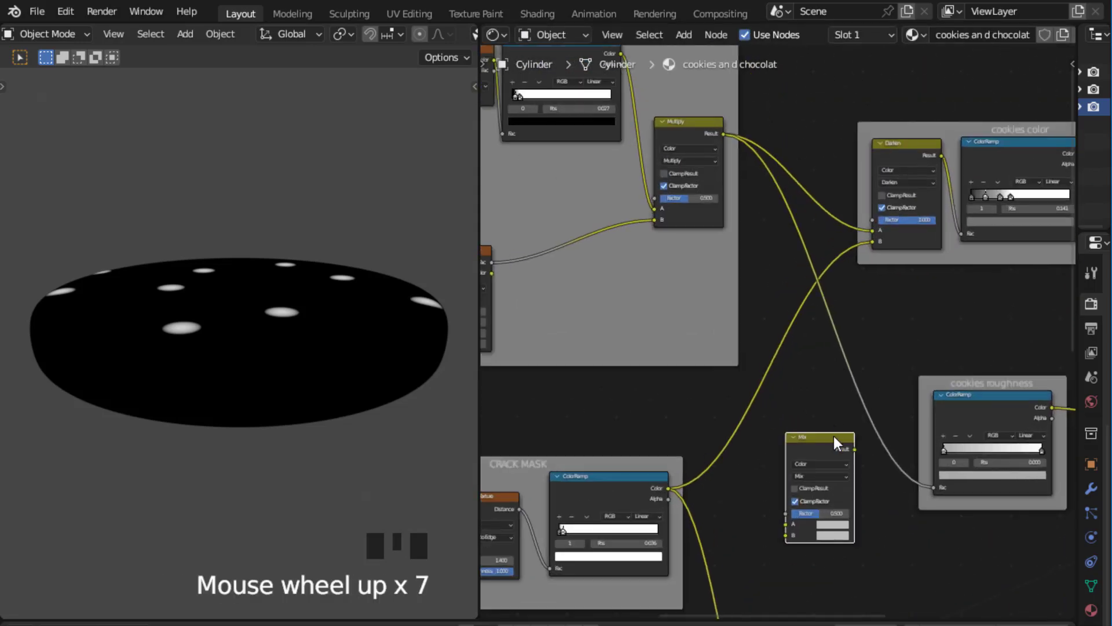
Step: Connect the Color output of the GRADIENT MASK frame's ColorRamp to the new Mix node's Factor input
left_click_drag(831, 438, 821, 354)
scroll(821, 355, "up", 3)
middle_click_drag(822, 354, 790, 463)
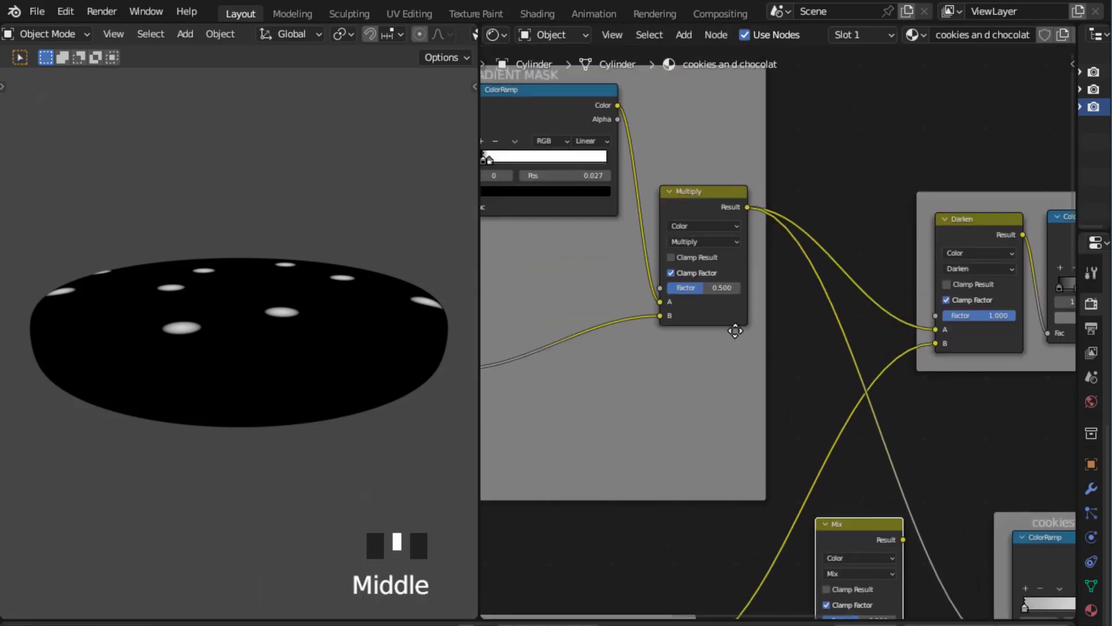
middle_click_drag(735, 325, 765, 347)
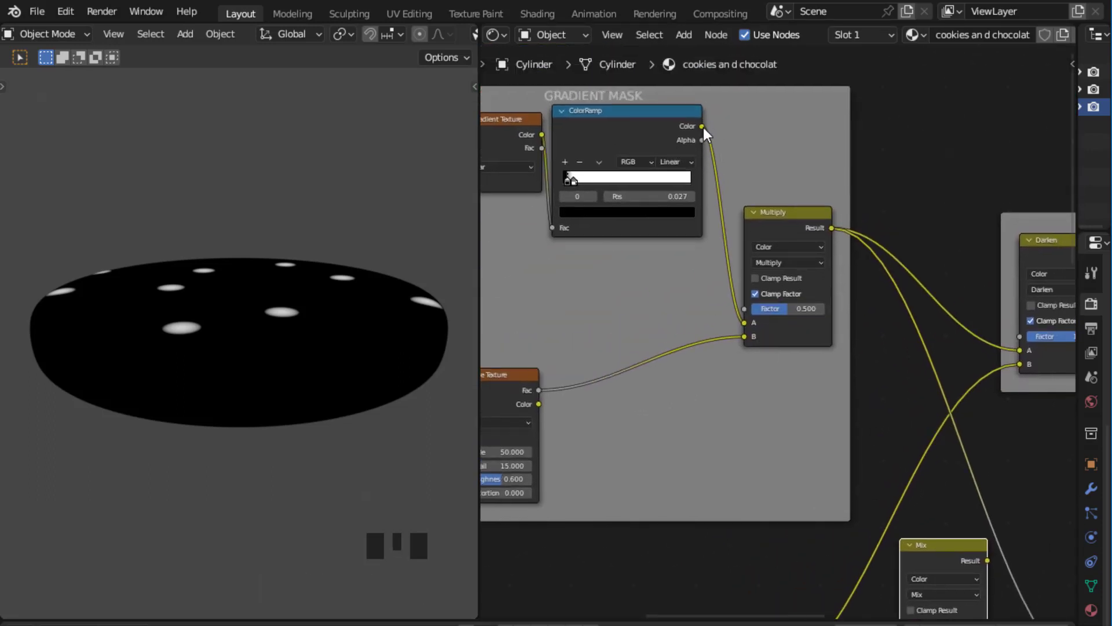
left_click_drag(702, 126, 899, 516)
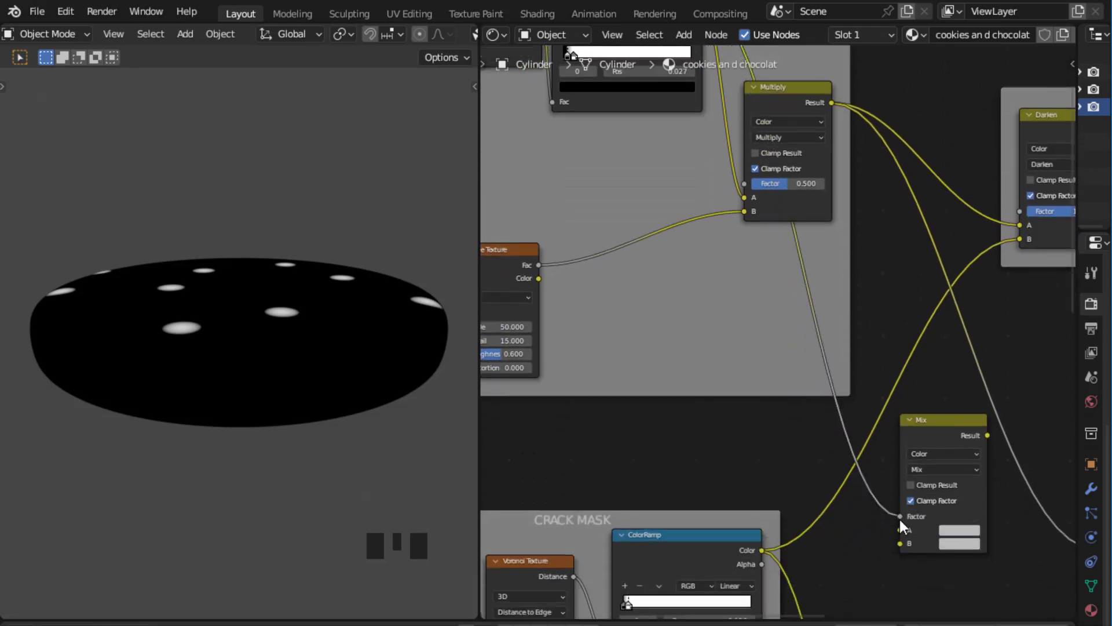
Step: Move the Mix node down beside the CHOCOLATE POINT MASK frame and connect that frame's ColorRamp Color output to its B input
scroll(857, 515, "down", 3)
middle_click_drag(859, 521, 845, 430)
scroll(859, 524, "up", 3)
left_click_drag(931, 337, 930, 450)
middle_click_drag(836, 506, 838, 327)
left_click_drag(964, 273, 964, 474)
middle_click_drag(809, 559, 854, 461)
scroll(779, 437, "down", 3)
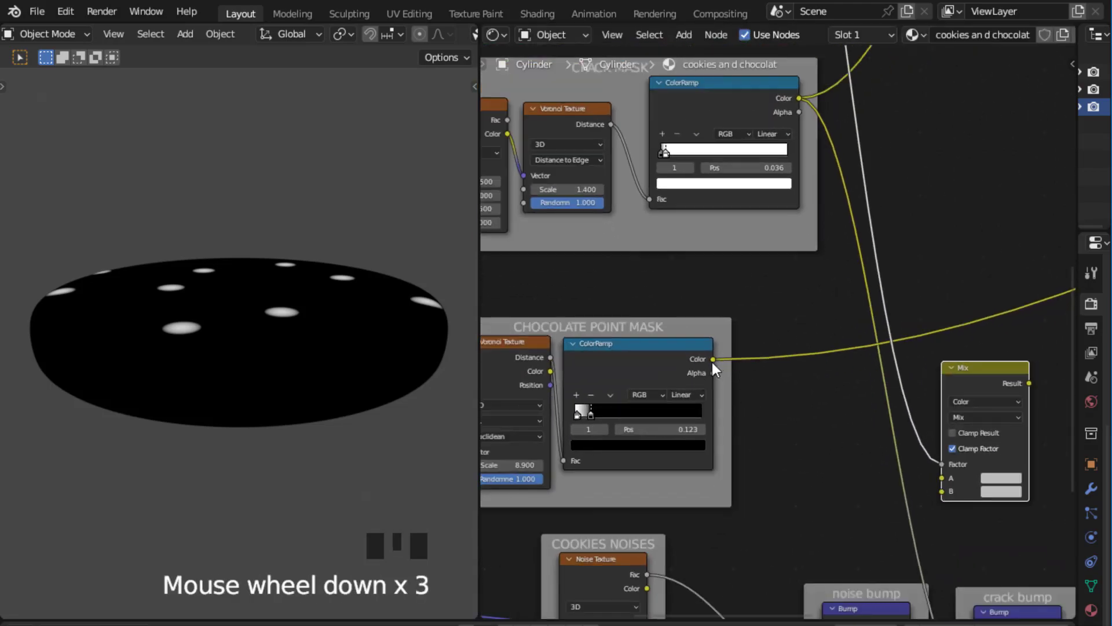
left_click_drag(713, 359, 944, 494)
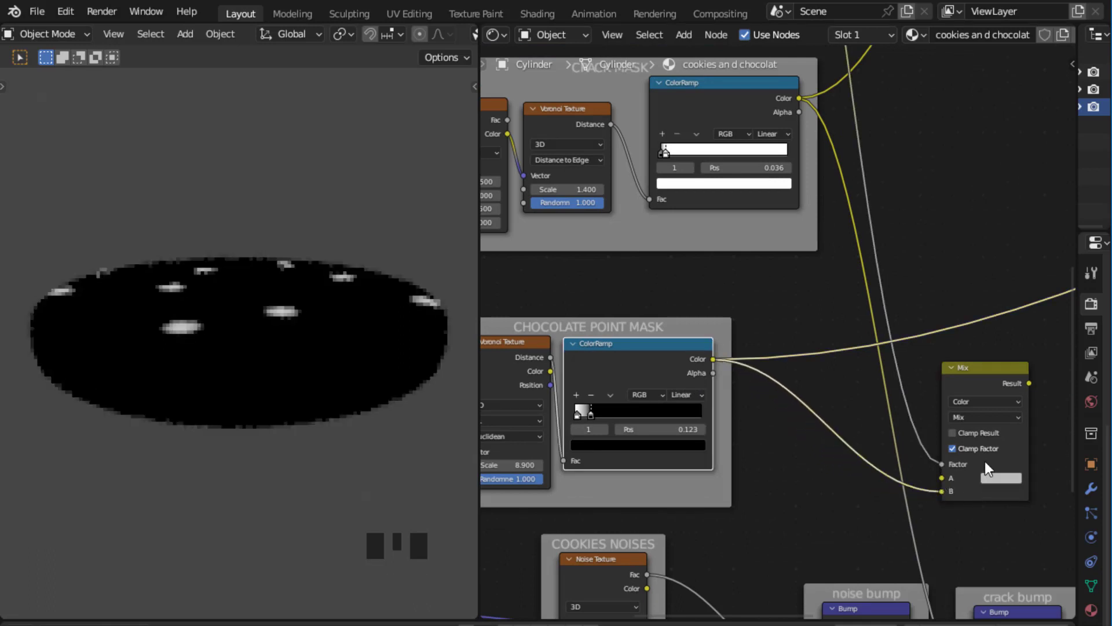
Step: Preview the Mix node's result on the cookie
left_click(986, 374)
left_click(986, 375, "ctrl+shift")
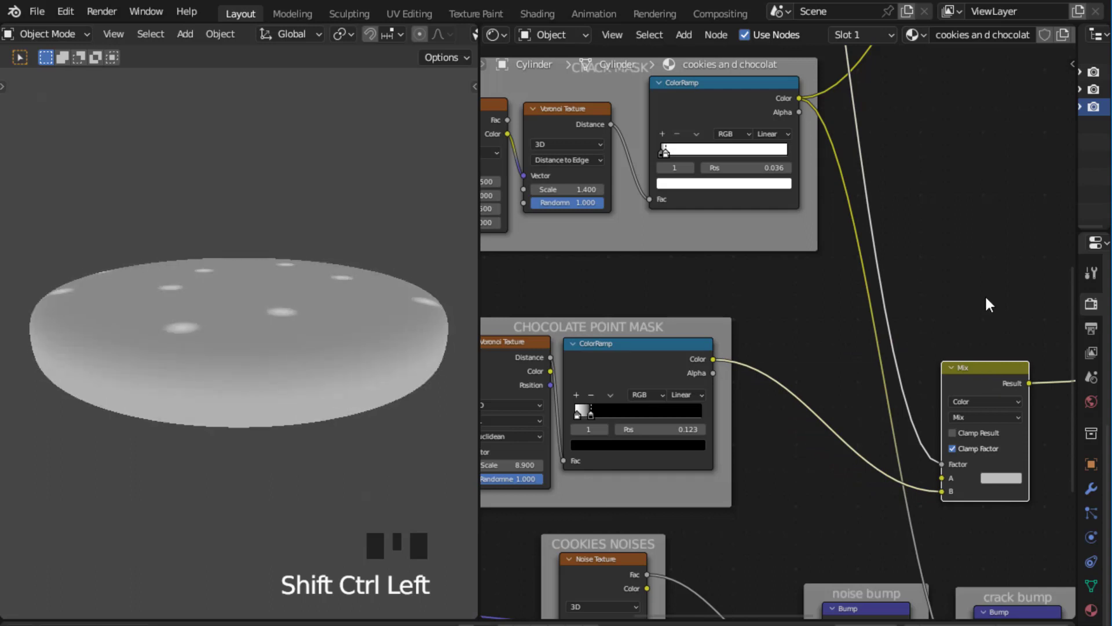
middle_click_drag(985, 303, 874, 263)
scroll(980, 377, "up", 6)
scroll(888, 377, "up", 6)
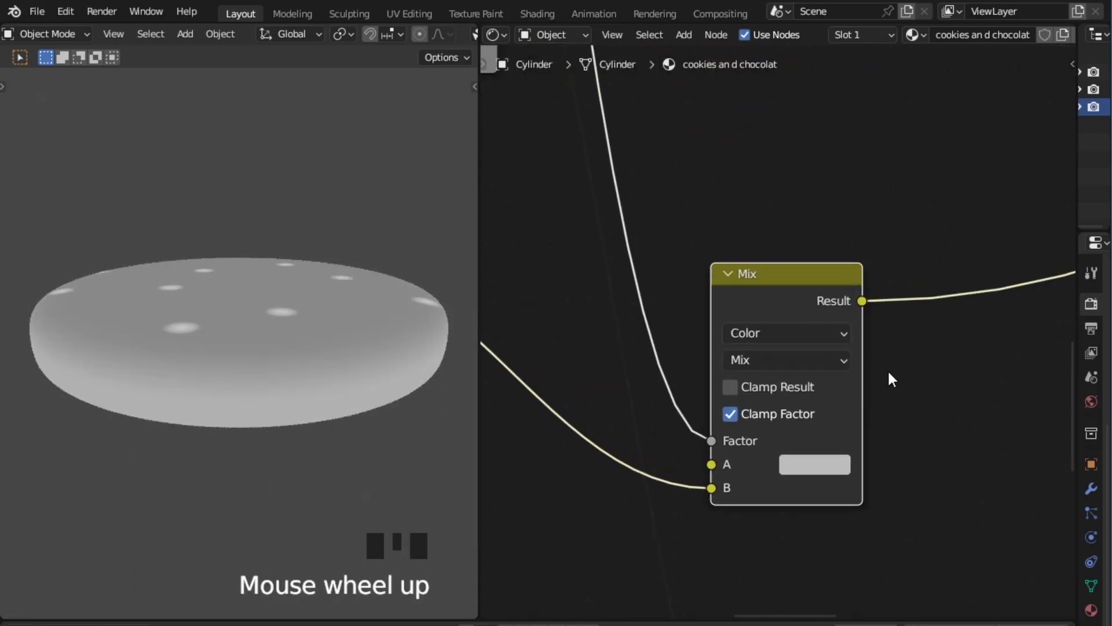
Step: Set the Mix node's A color to black
middle_click_drag(933, 412, 911, 290)
scroll(938, 374, "down", 3)
scroll(936, 370, "down", 2)
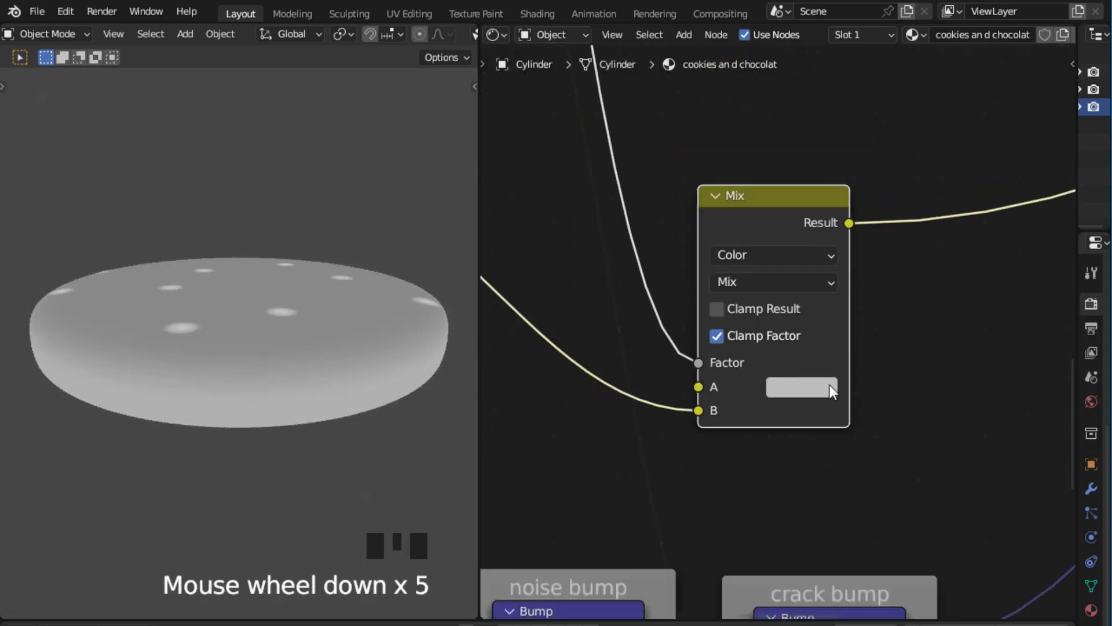
left_click(816, 391)
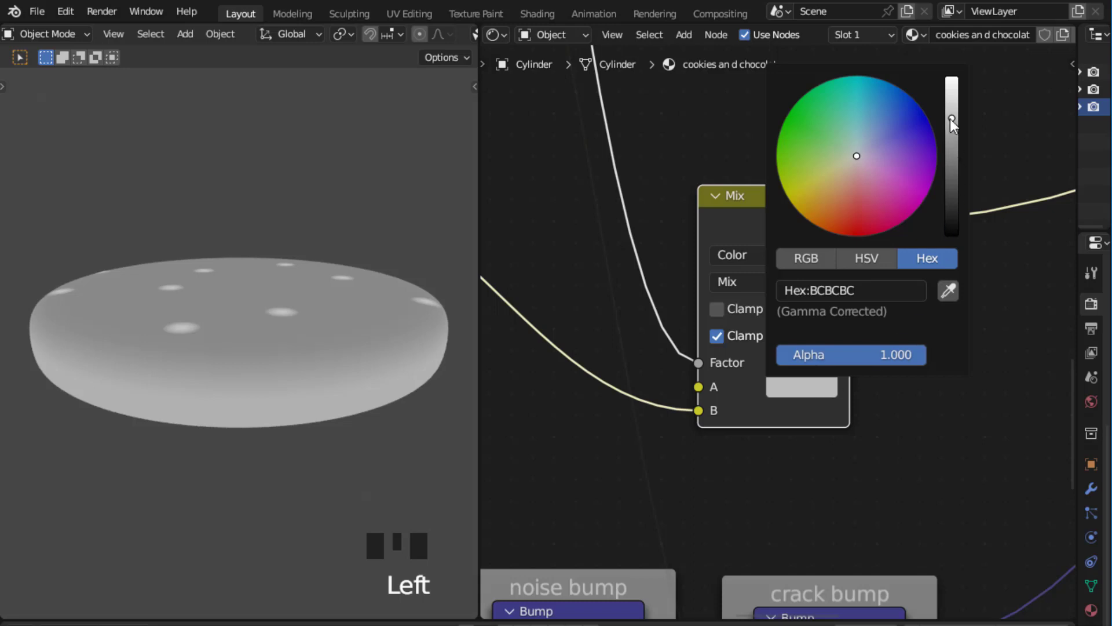
left_click_drag(950, 119, 953, 235)
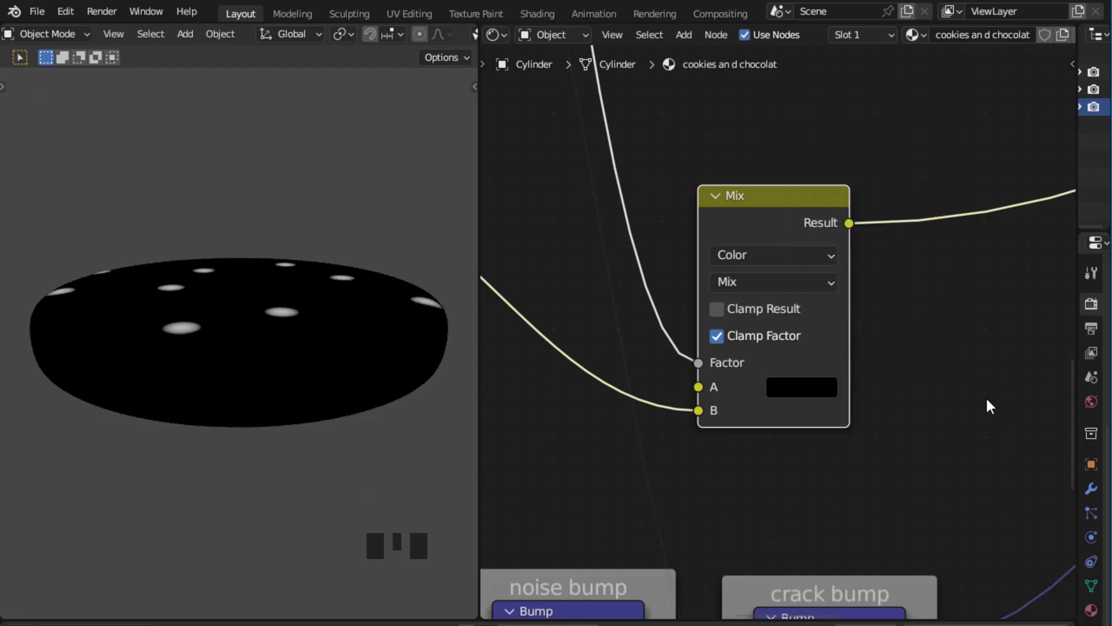
Step: Inspect the previewed mask from another side of the cookie and save the file
scroll(965, 368, "down", 3)
middle_click_drag(388, 391, 333, 391)
scroll(924, 328, "down", 10)
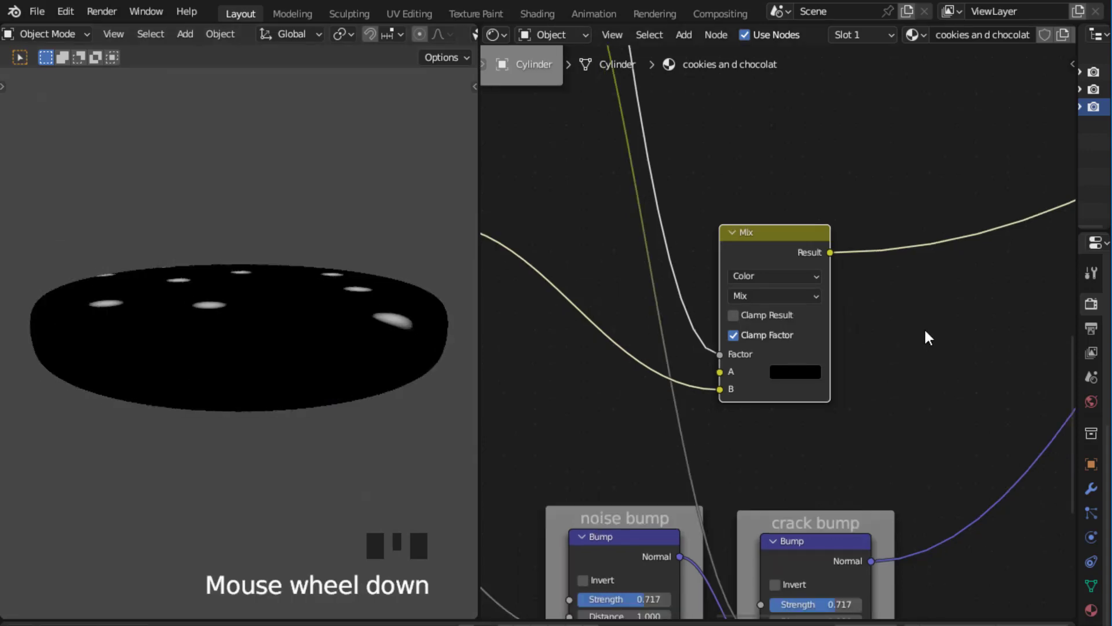
scroll(912, 336, "down", 4)
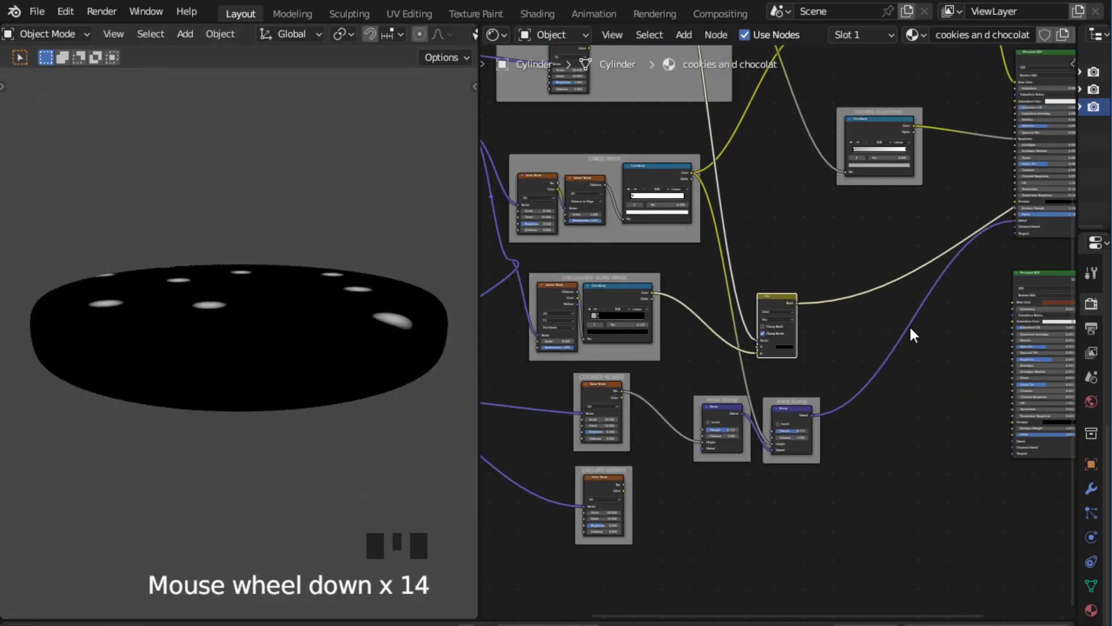
key("ctrl+s")
Step: Move the Mix Shader down between the two Principled BSDF nodes and reconnect it to the Material Output surface
middle_click_drag(913, 318, 785, 351)
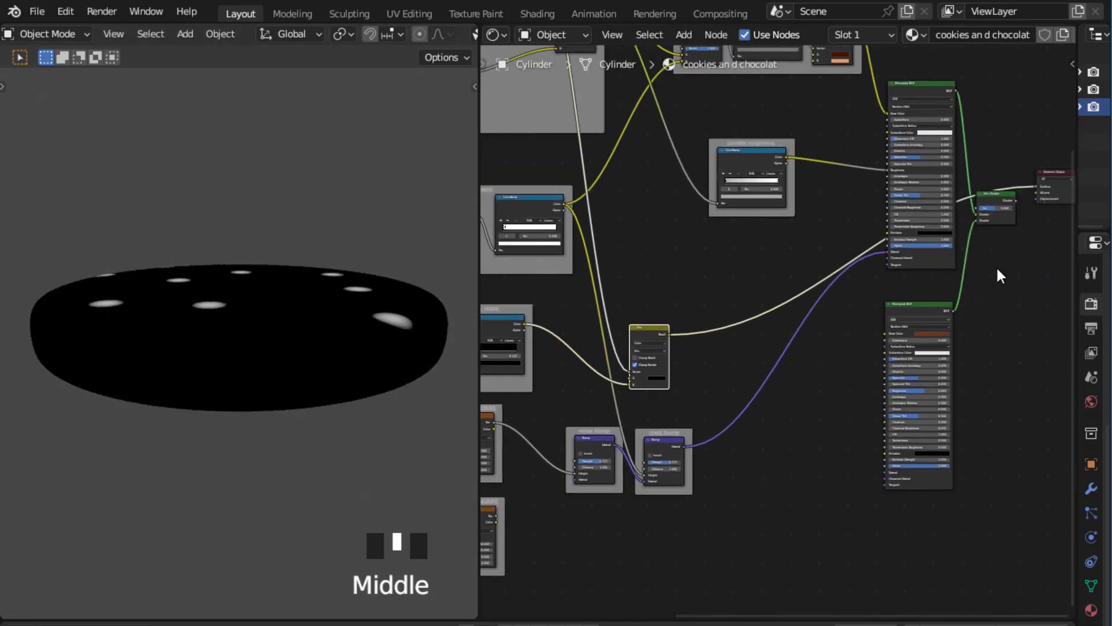
middle_click_drag(998, 269, 930, 328)
scroll(965, 317, "up", 4)
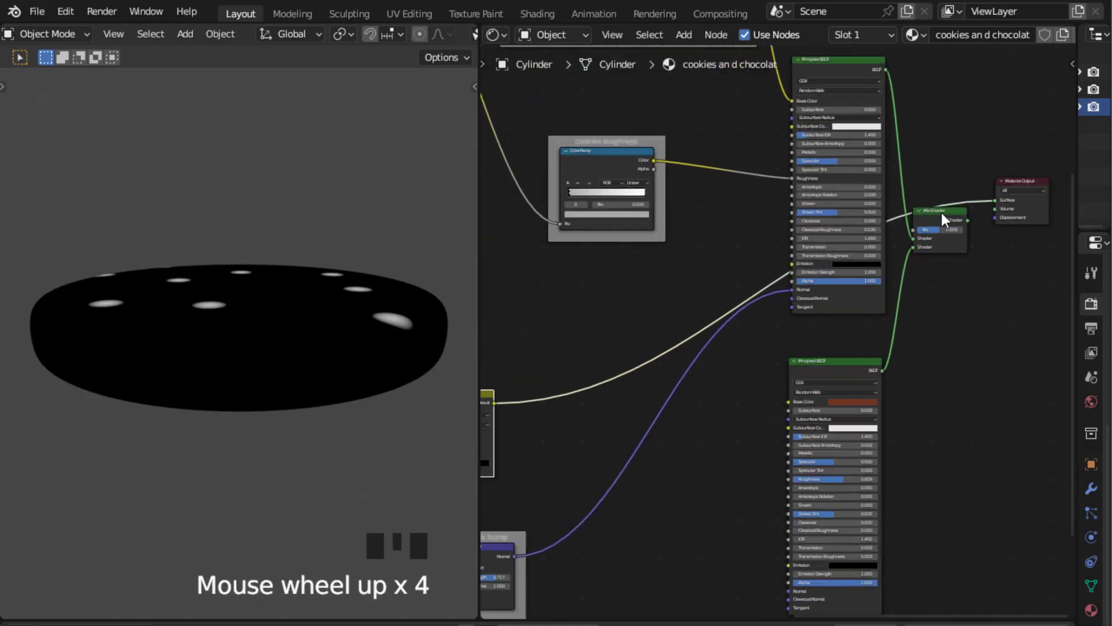
left_click_drag(941, 214, 950, 301)
left_click(950, 298)
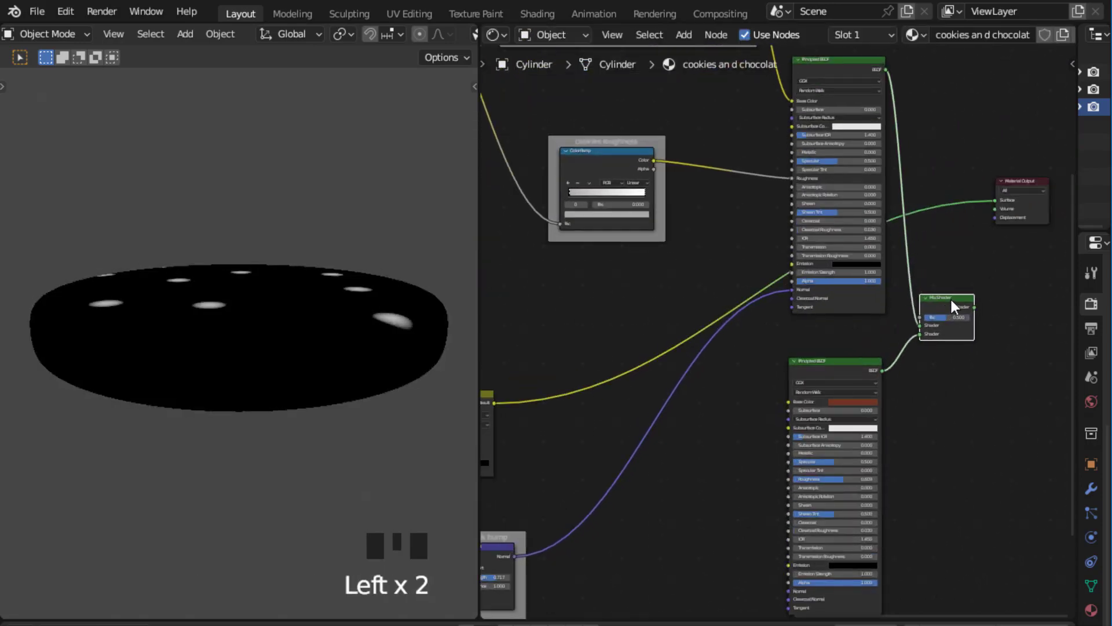
left_click(959, 300, "ctrl+shift")
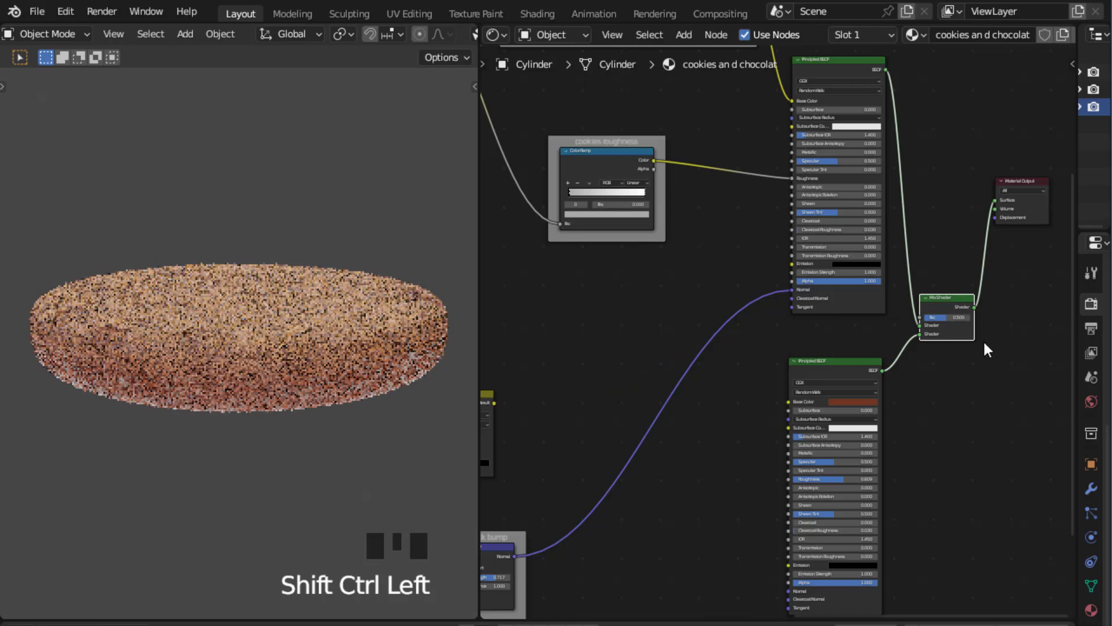
Step: Place the Mix Shader beside the Mix node and connect the Mix node's Result to the Mix Shader's Fac input
left_click_drag(950, 304, 603, 394)
middle_click_drag(523, 350, 734, 254)
scroll(633, 298, "up", 2)
scroll(695, 280, "up", 2)
scroll(694, 280, "up", 2)
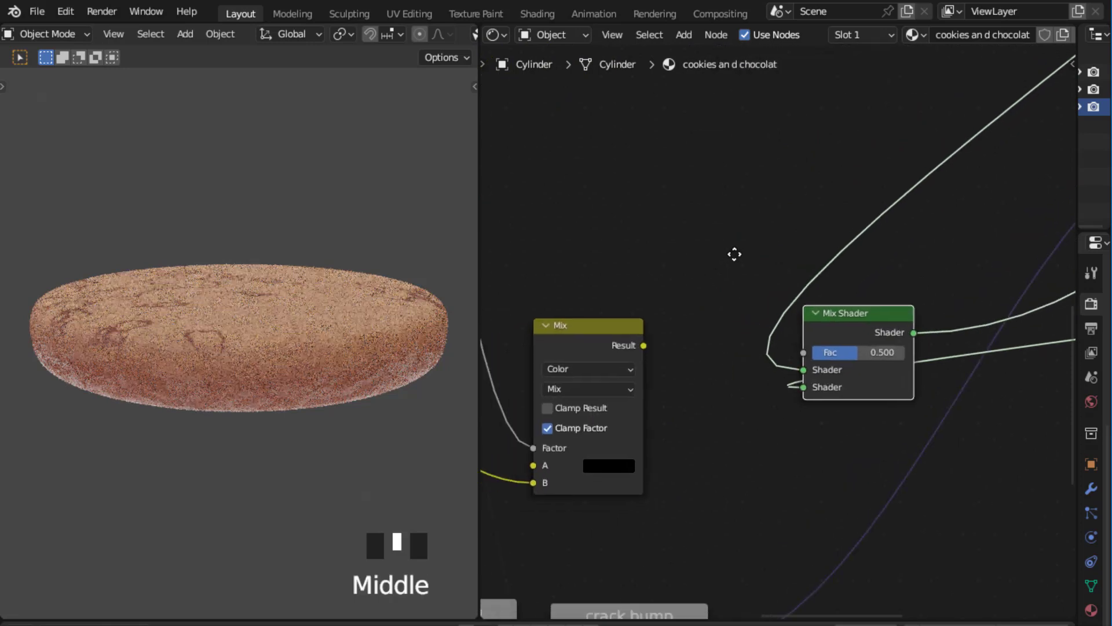
left_click(643, 345)
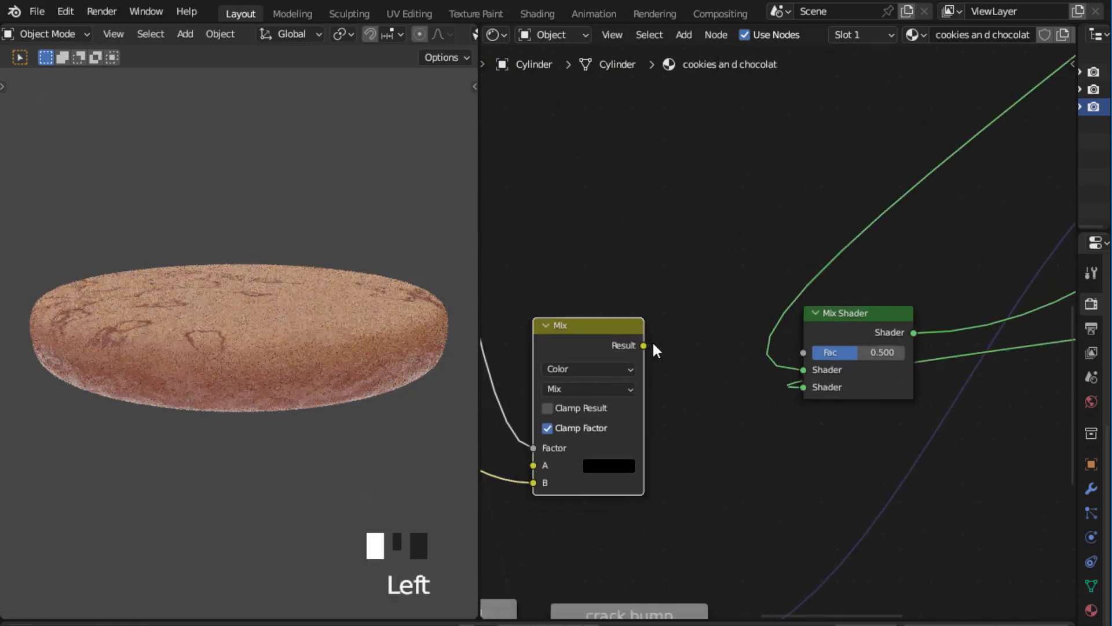
left_click_drag(796, 351, 802, 352)
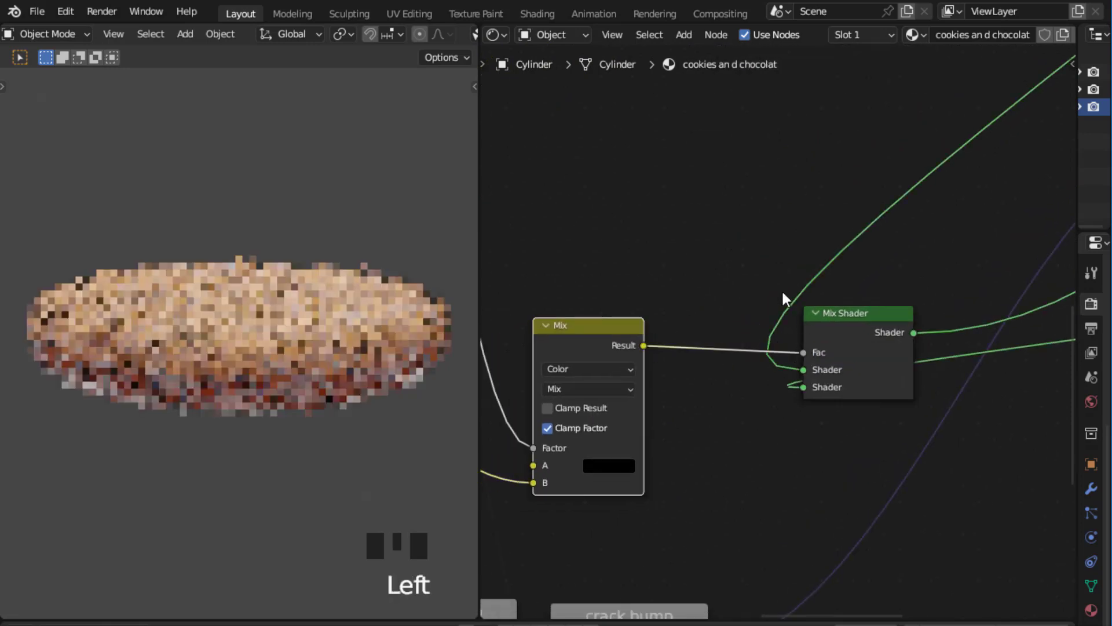
Step: Insert a ColorRamp node on the link between the Mix node and the Mix Shader's Fac input
scroll(838, 228, "down", 2)
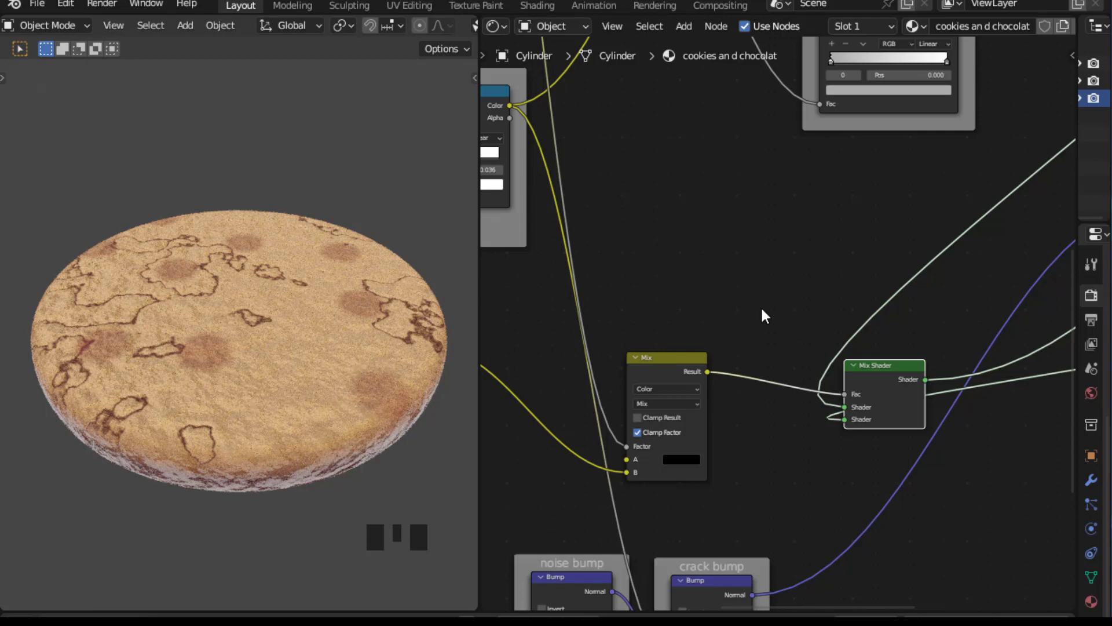
scroll(772, 289, "up", 1)
left_click(777, 279)
scroll(776, 282, "up", 2)
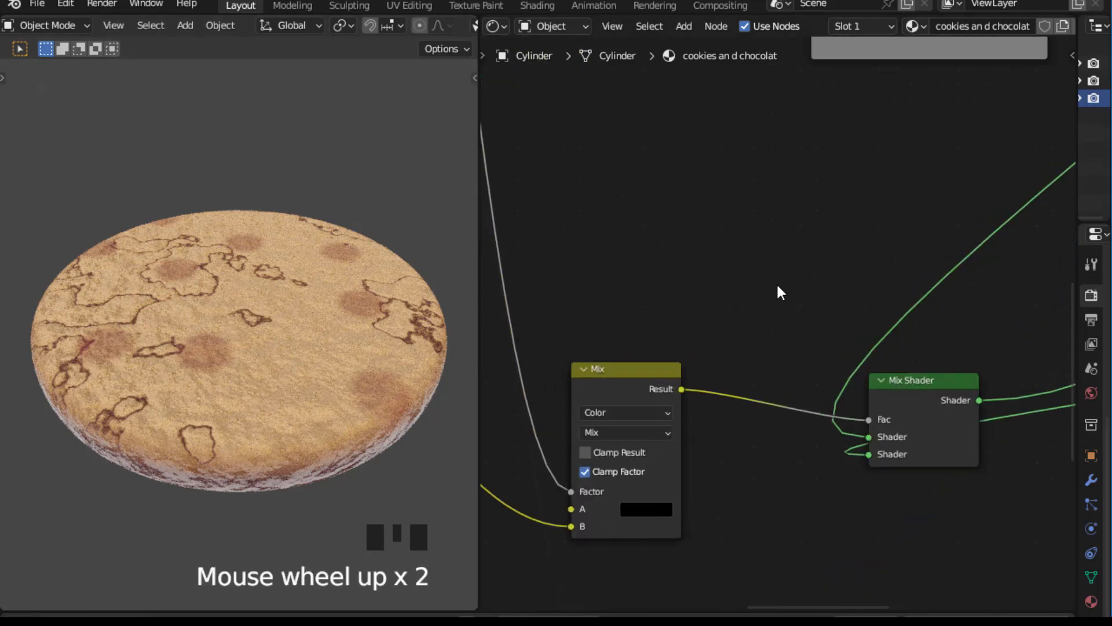
middle_click_drag(776, 283, 760, 252)
scroll(761, 255, "up", 4)
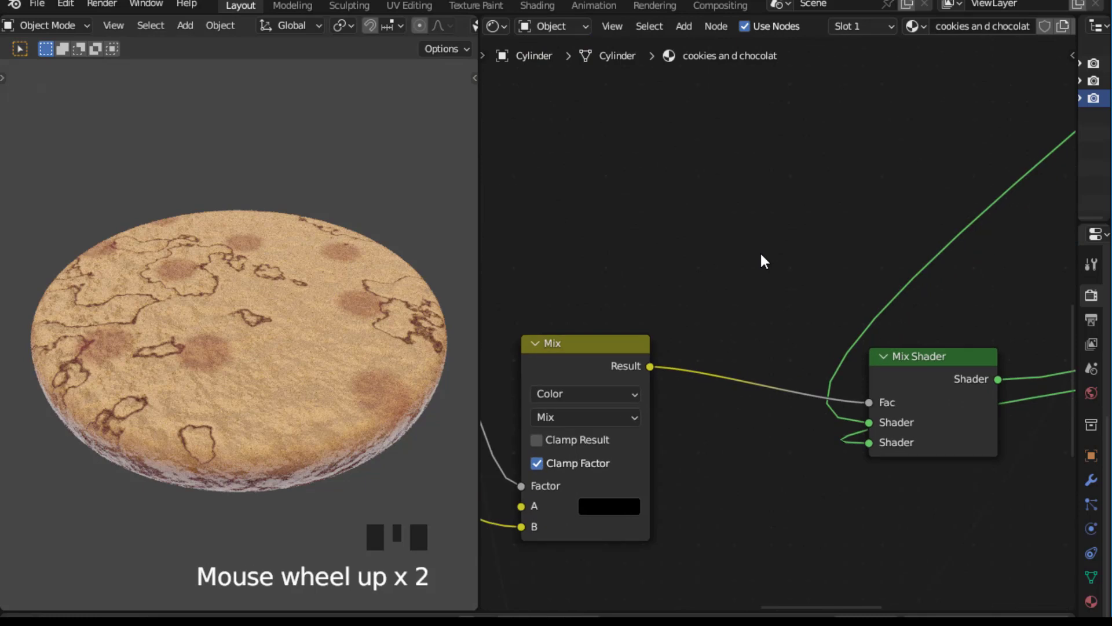
left_click(699, 274)
key("shift+a")
left_click(698, 272)
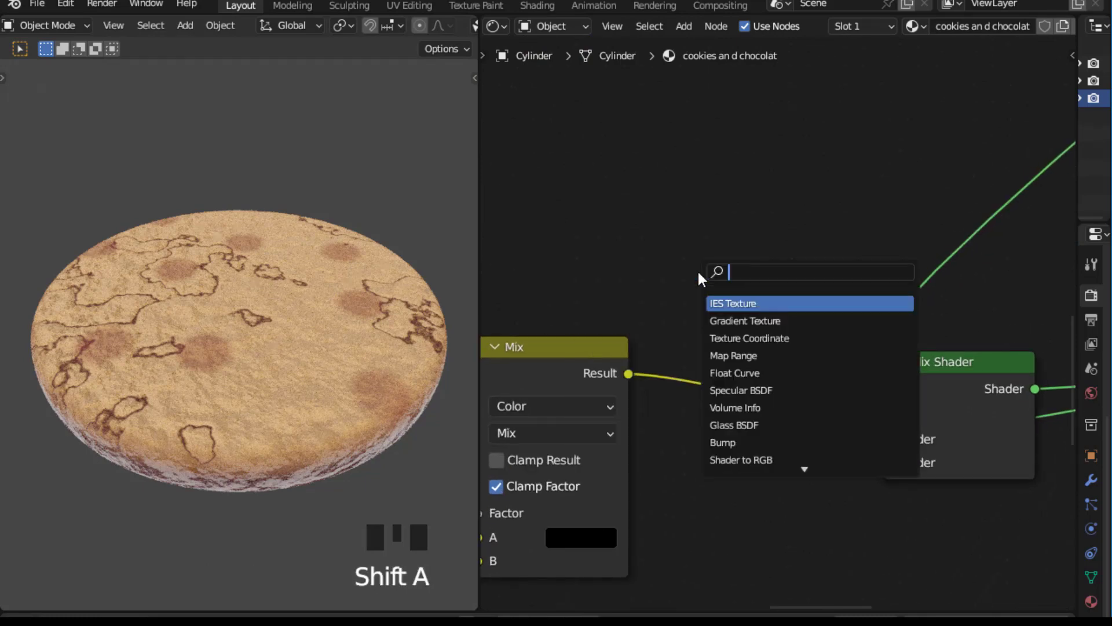
type("color")
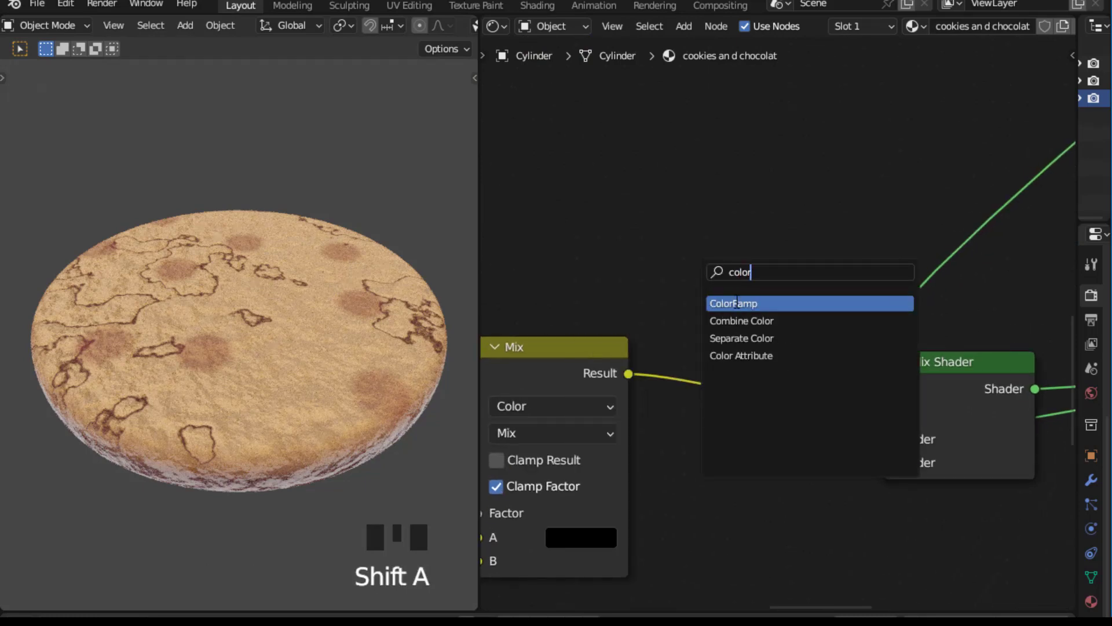
left_click(735, 303)
left_click(680, 346)
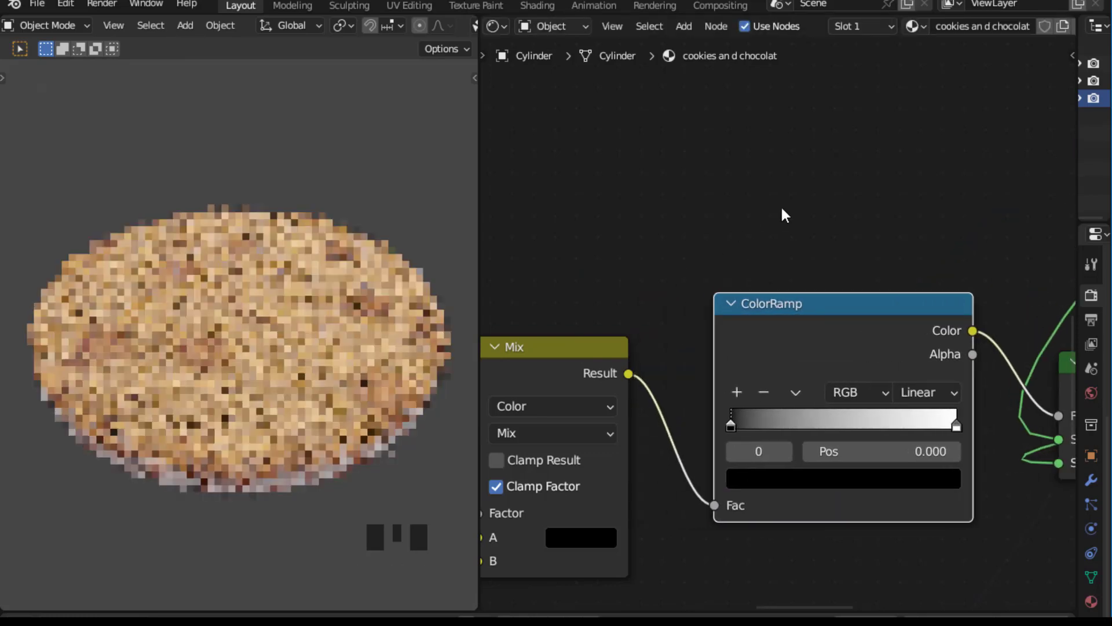
Step: Move the white stop of the newly inserted ColorRamp to about position 0.573
scroll(840, 218, "up", 1)
left_click_drag(971, 435, 861, 433)
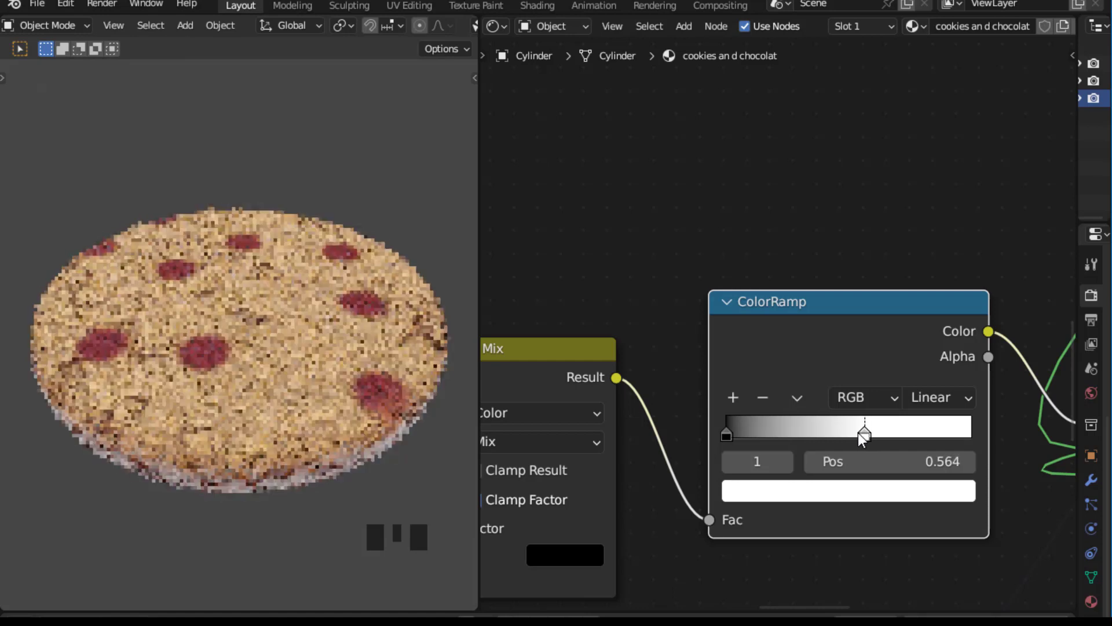
key("ctrl+z")
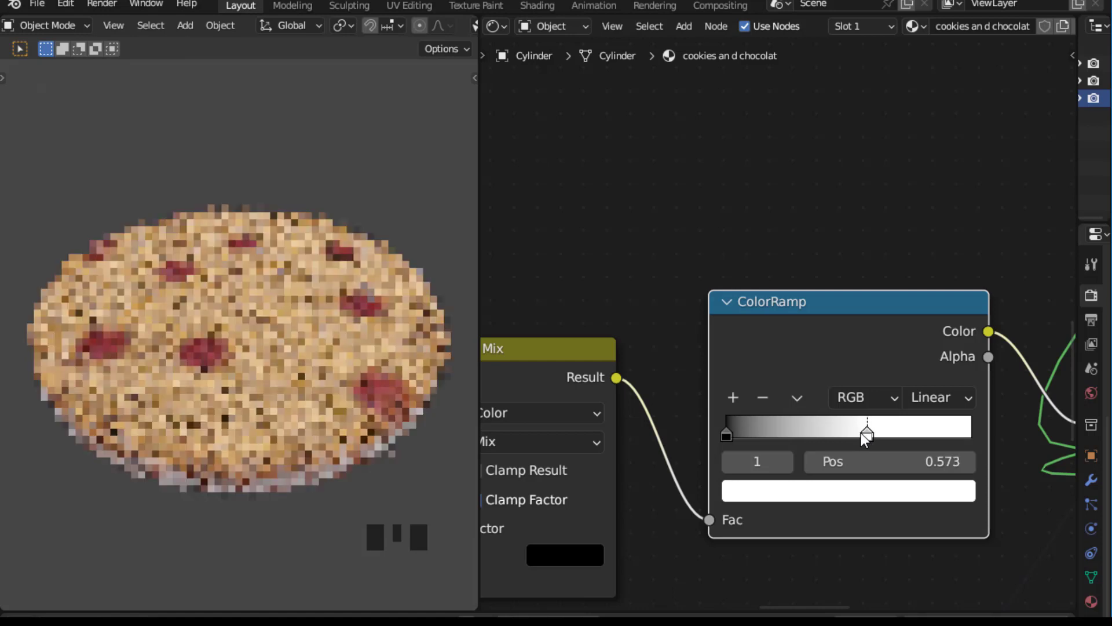
Step: In the CHOCOLATE POINT MASK frame's ColorRamp, shift the white stop closer to the start and the black stop to position 0.223
scroll(678, 150, "down", 2)
middle_click_drag(678, 150, 776, 88)
scroll(606, 183, "down", 2)
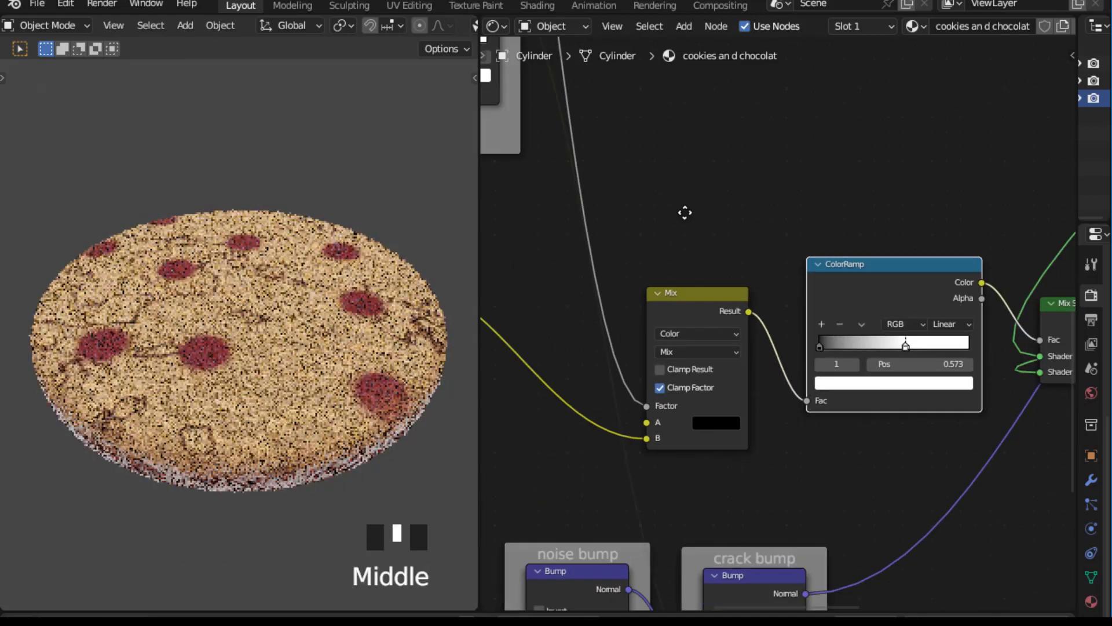
middle_click_drag(685, 211, 814, 240)
middle_click_drag(613, 216, 784, 232)
scroll(608, 219, "up", 3)
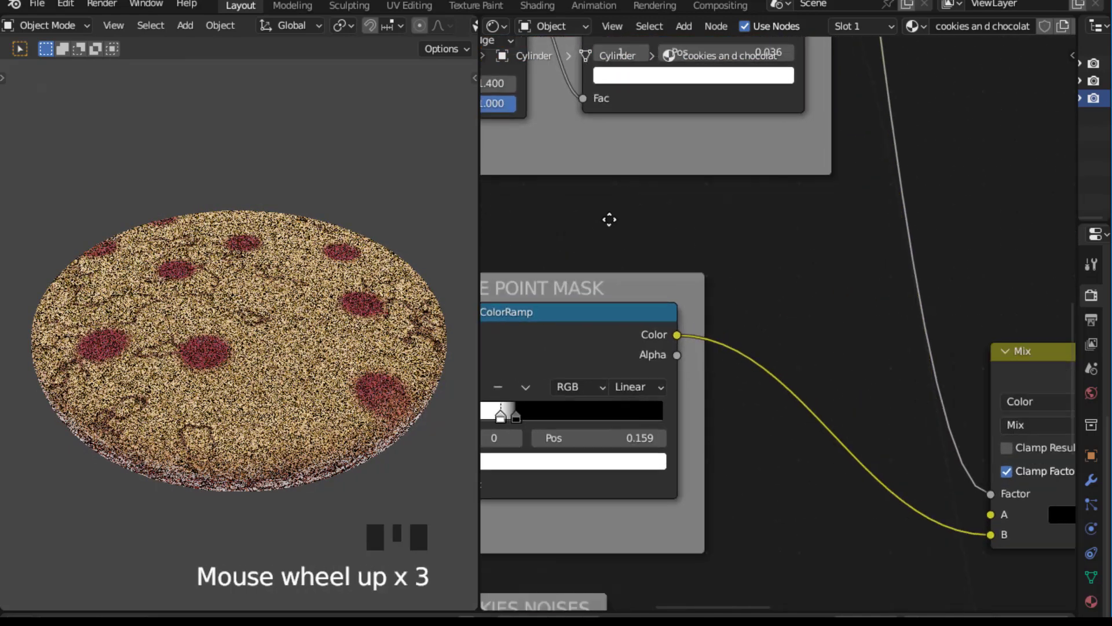
middle_click_drag(608, 219, 717, 141)
scroll(616, 183, "up", 4)
scroll(608, 130, "up", 2)
middle_click_drag(608, 130, 665, 120)
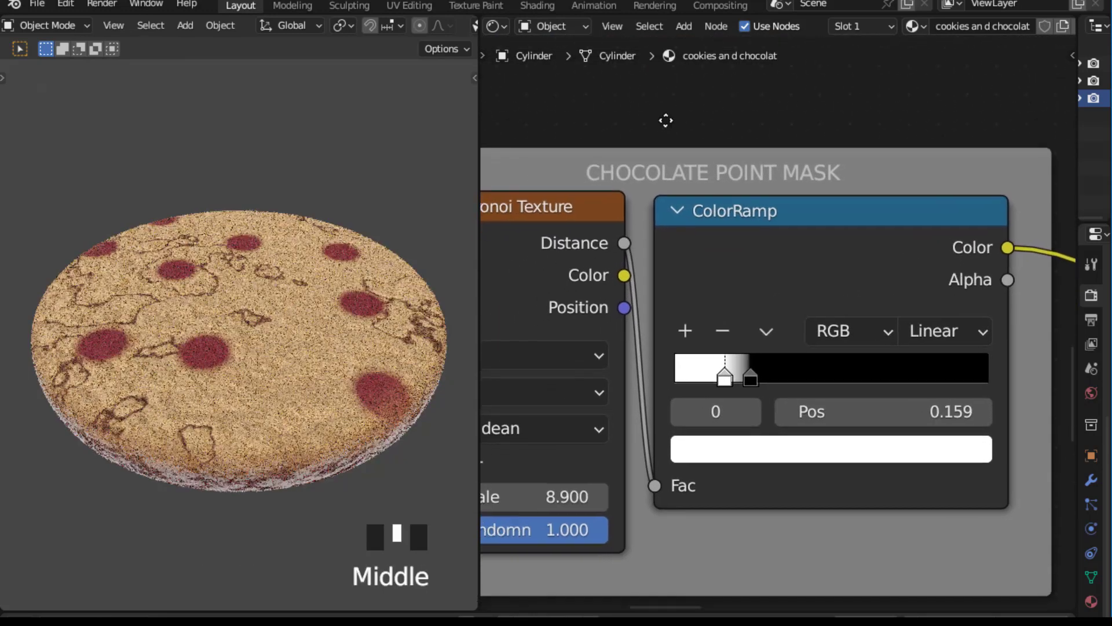
mouse_move(723, 377)
left_mouse_down()
mouse_move(711, 381)
mouse_move(741, 378)
left_mouse_up()
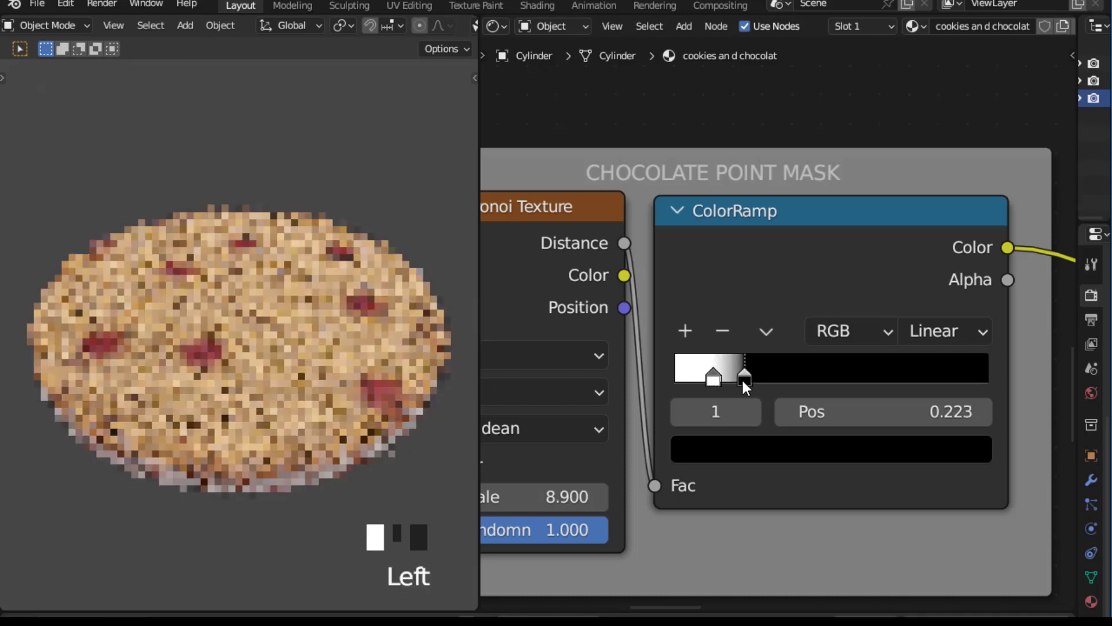
Step: Examine the adjusted mask on the cookie along with the Mix and ColorRamp nodes that feed the Mix Shader
scroll(835, 141, "down", 4)
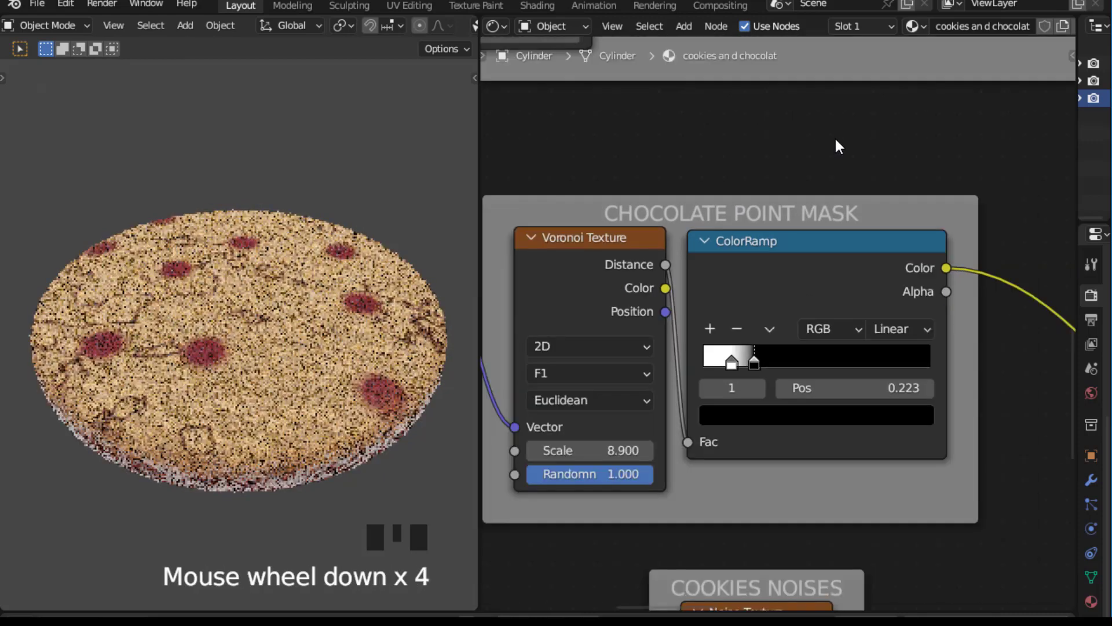
scroll(908, 173, "down", 3)
middle_click_drag(844, 166, 815, 168)
scroll(928, 187, "down", 3)
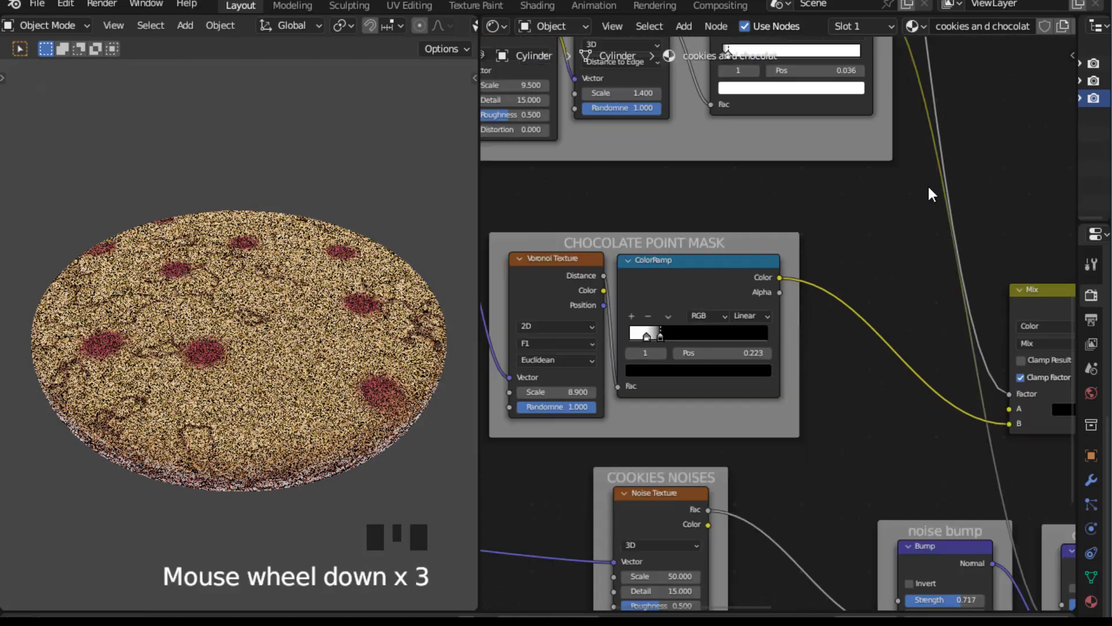
middle_click_drag(1001, 188, 868, 132)
scroll(882, 152, "down", 5)
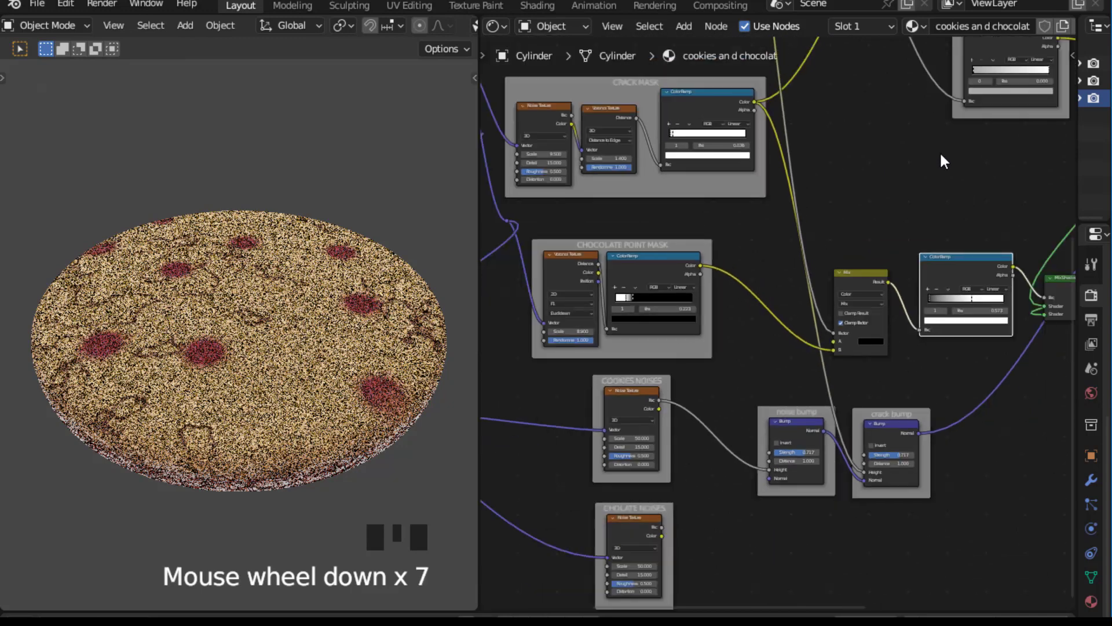
middle_click_drag(941, 155, 876, 174)
scroll(875, 169, "up", 8)
middle_click_drag(932, 135, 846, 149)
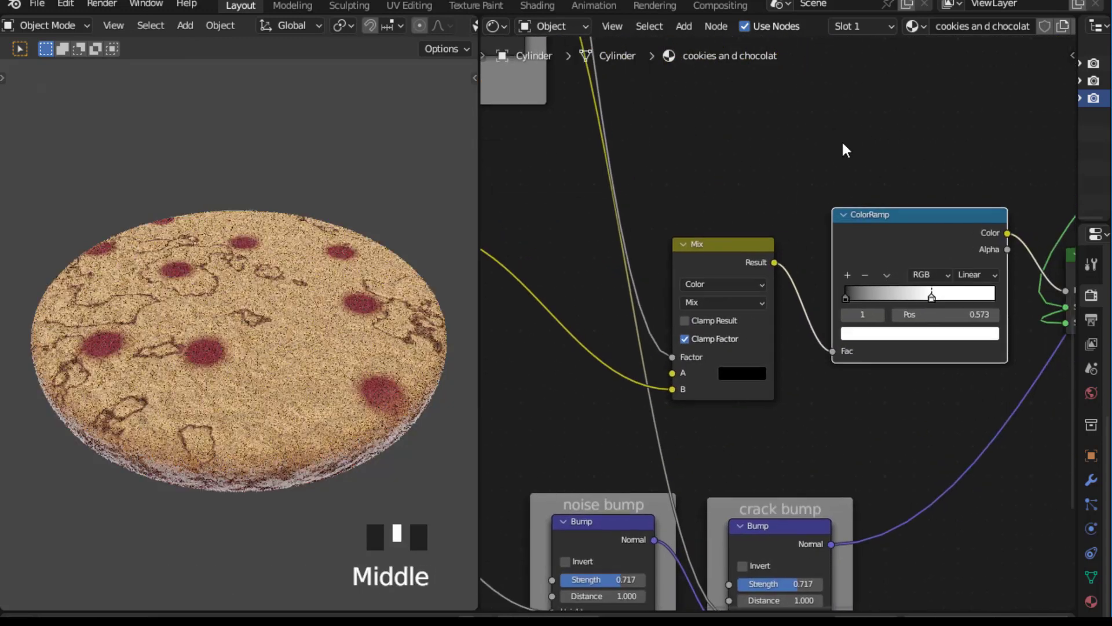
Step: Place the ColorRamp close beside the Mix node feeding the Mix Shader and join both nodes in a new frame
left_click_drag(926, 223, 885, 249)
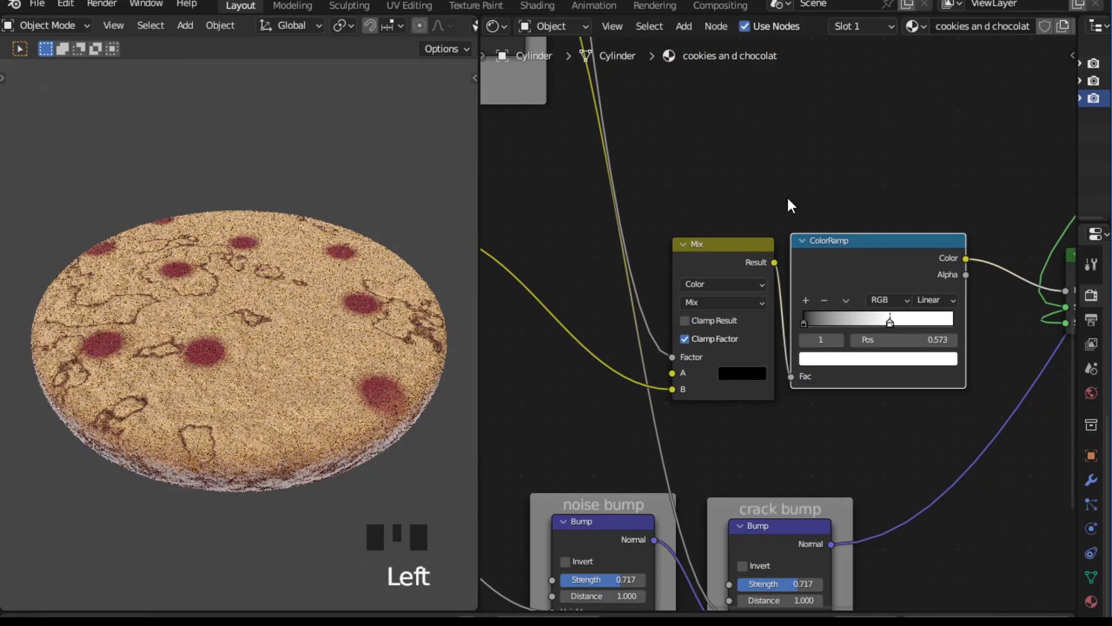
left_click(730, 354)
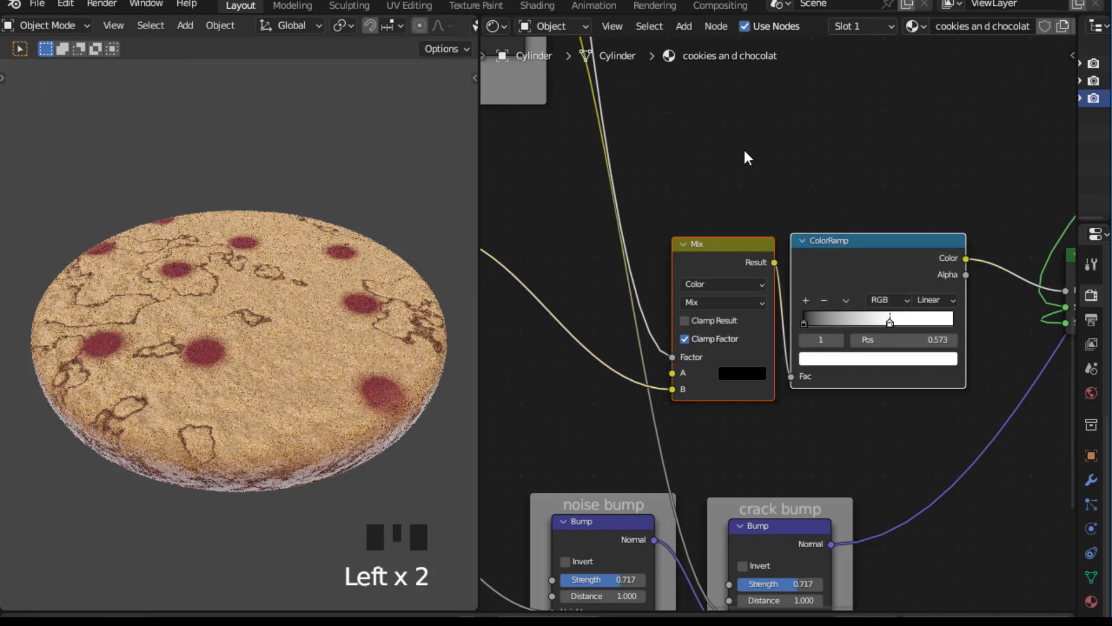
key("ctrl+j")
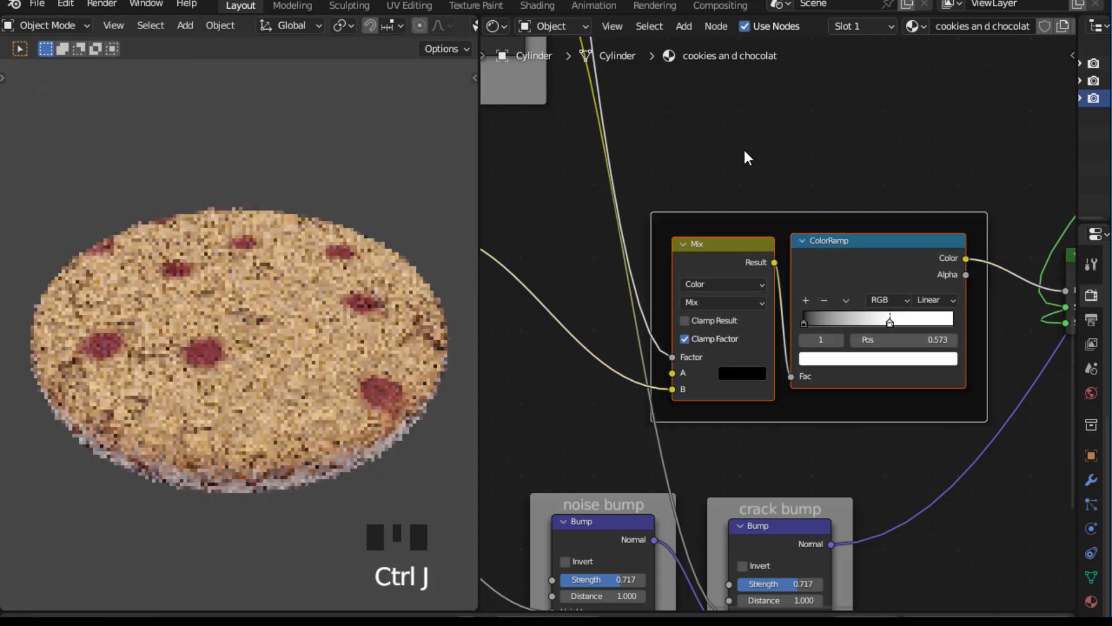
Step: Enable the custom color on the new frame around the Mix and ColorRamp nodes
key("n")
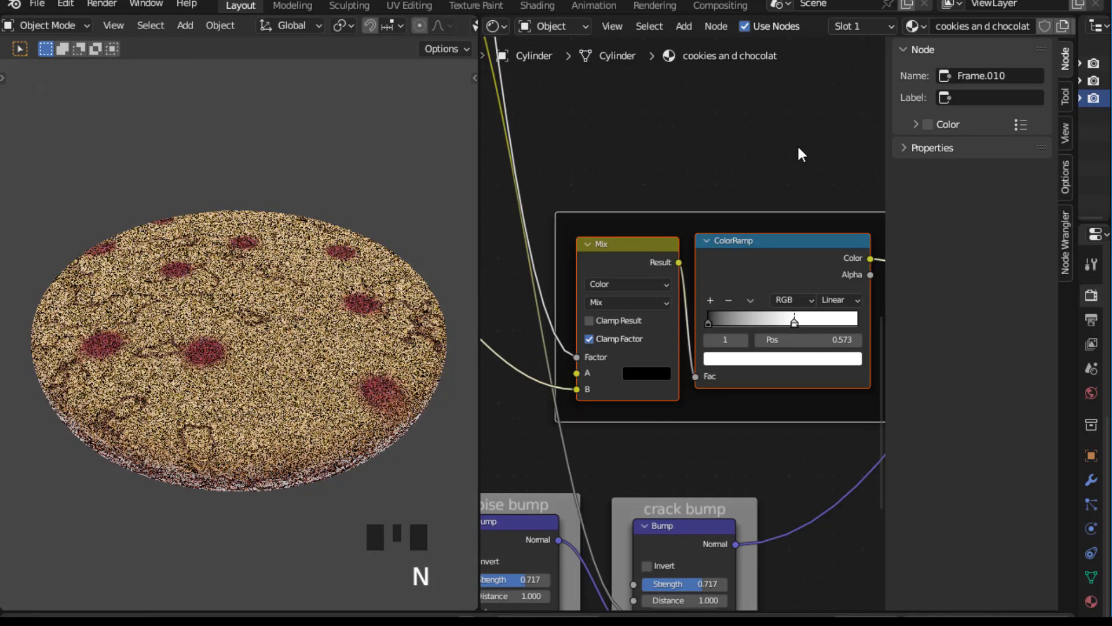
left_click(928, 124)
left_click(711, 158)
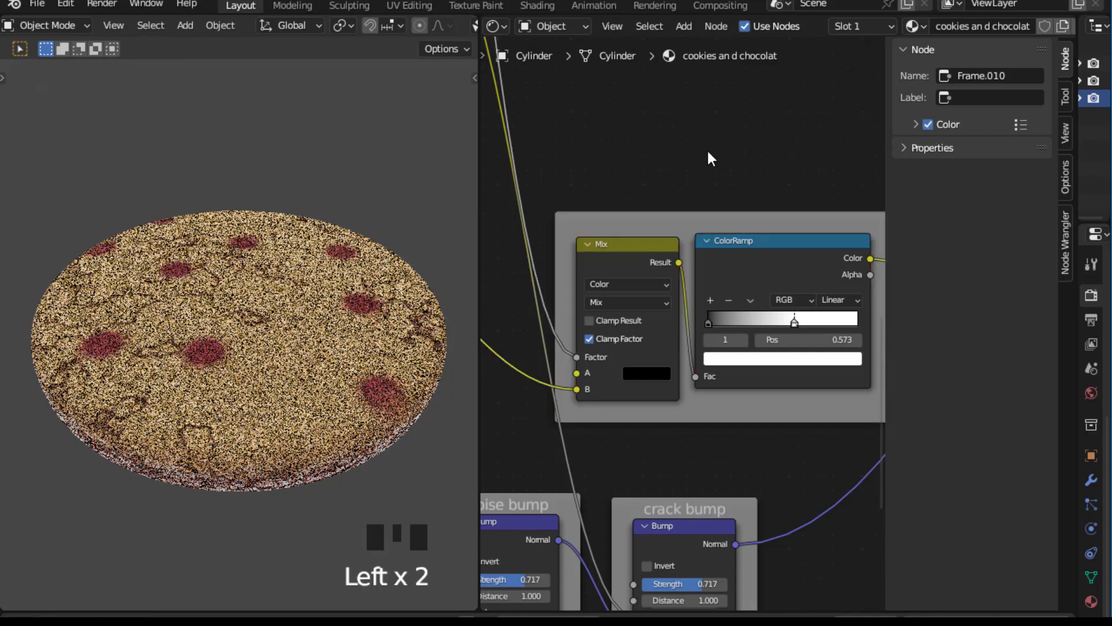
key("n")
Step: Label the new frame CHOCOLATE POINTS MASK
scroll(735, 200, "up", 5)
key("F2")
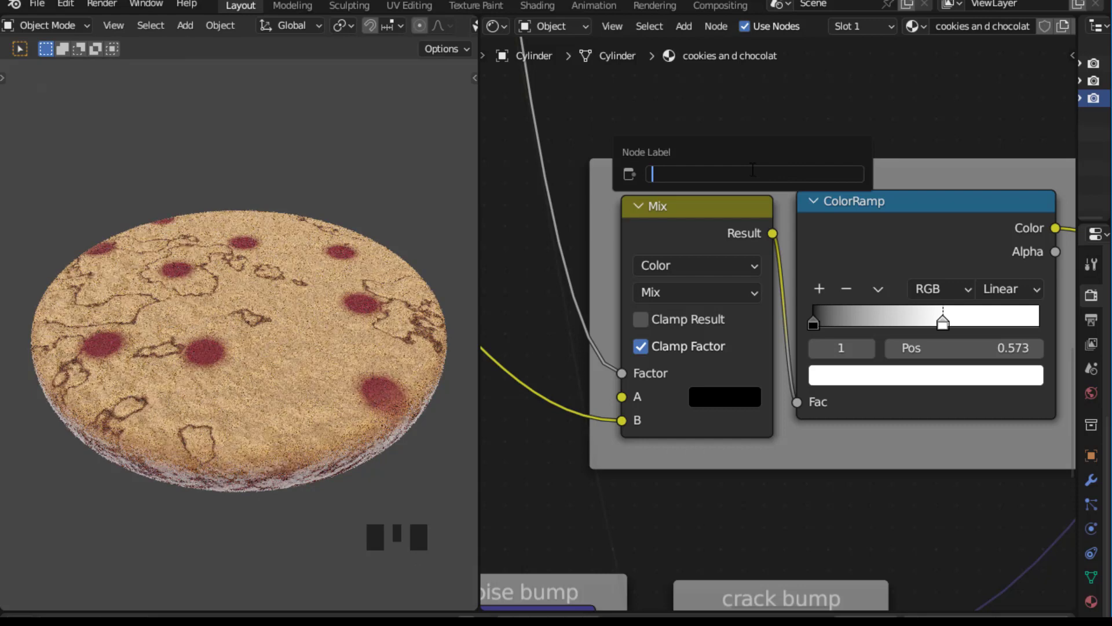
type("ch")
key("BackSpace")
key("BackSpace")
type("ch")
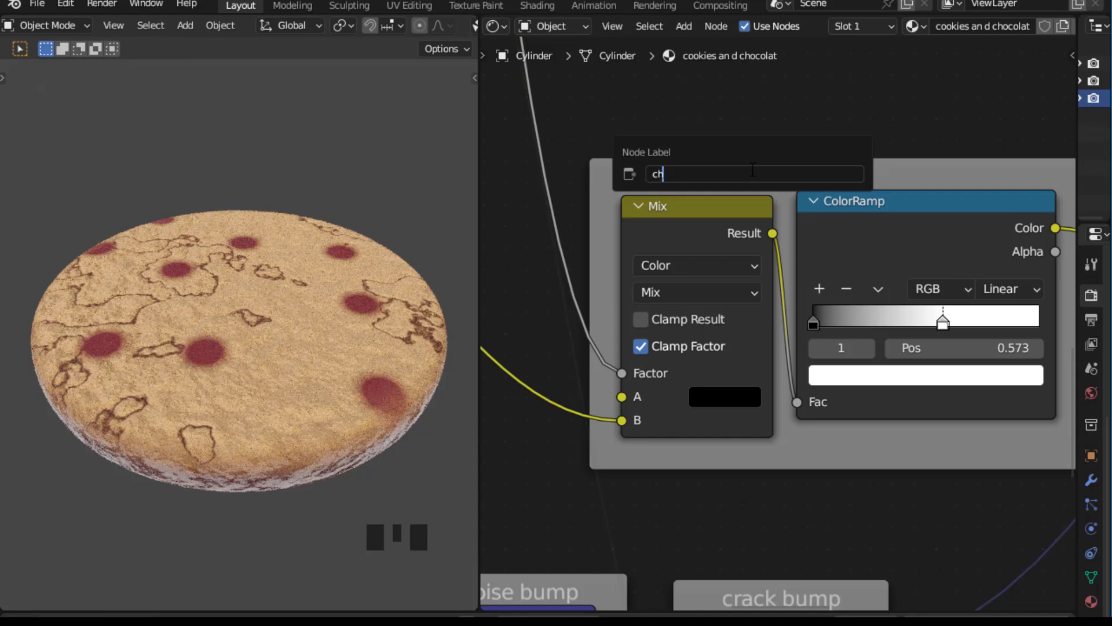
key("BackSpace")
key("BackSpace")
type("CHOCO")
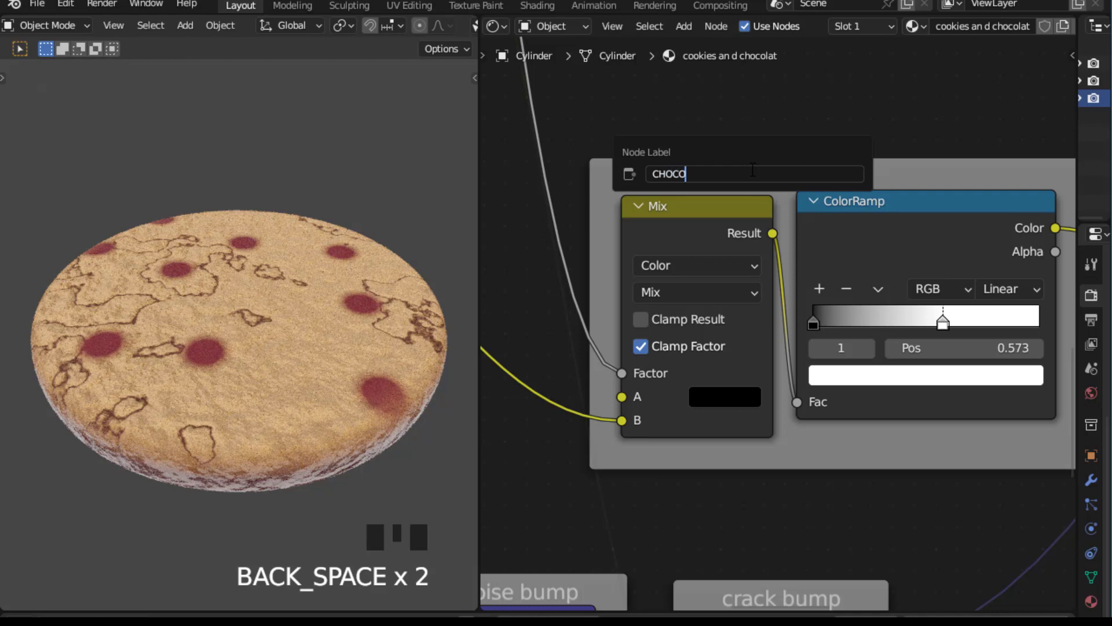
type("LATE PO")
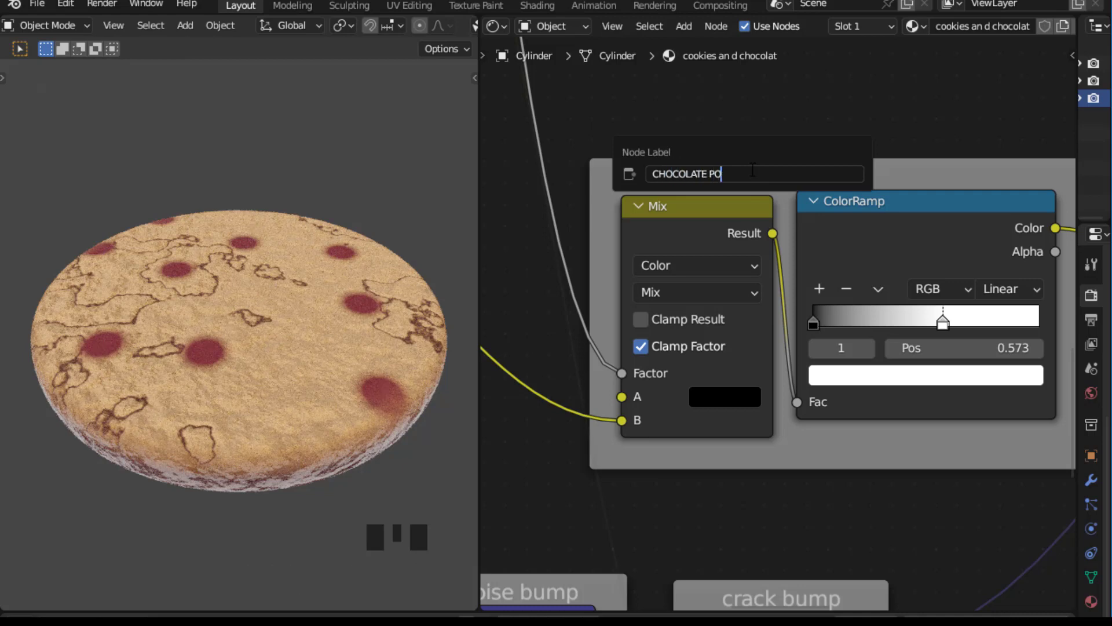
type("INTS MASK")
key("Return")
scroll(899, 110, "down", 8)
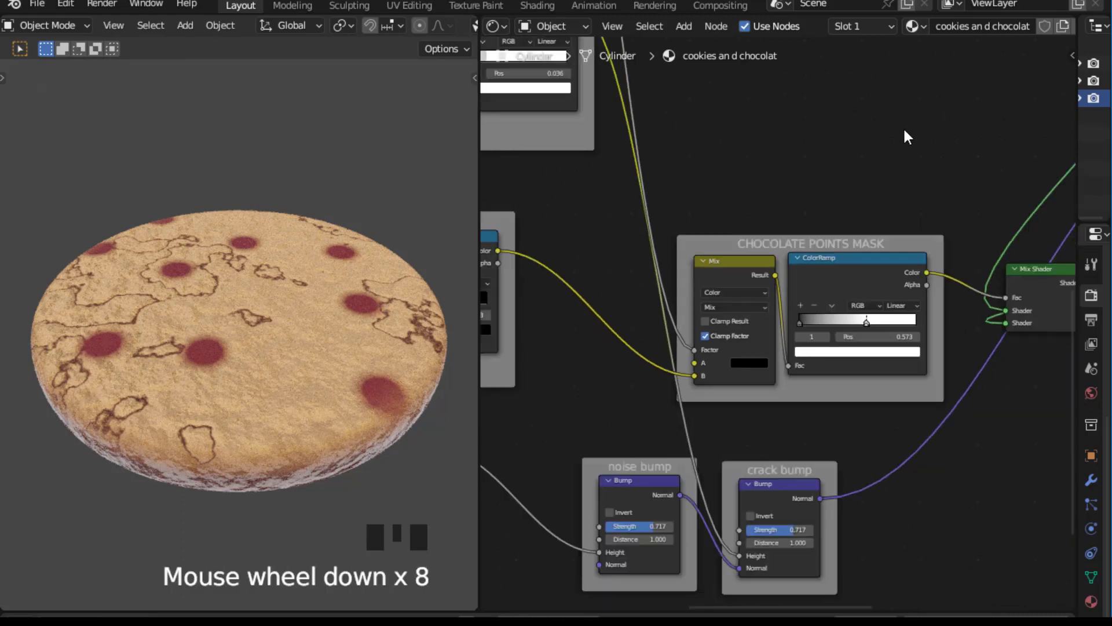
Step: Shift the CHOCOLATE POINTS MASK frame slightly away from the Mix Shader node
scroll(907, 137, "down", 3)
scroll(900, 141, "down", 3)
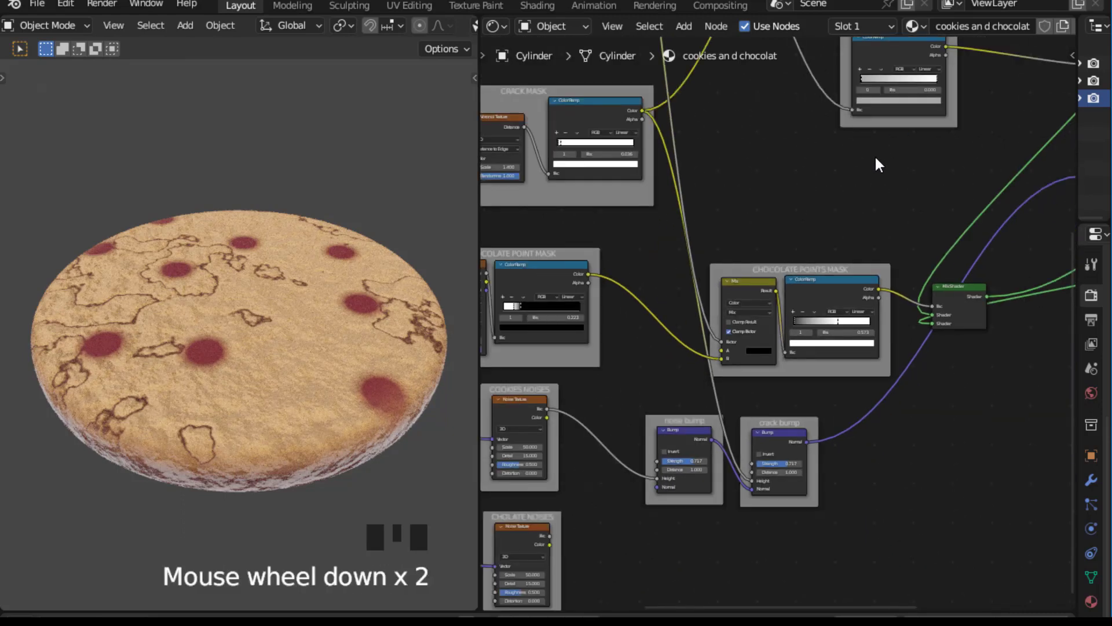
left_click_drag(828, 272, 806, 273)
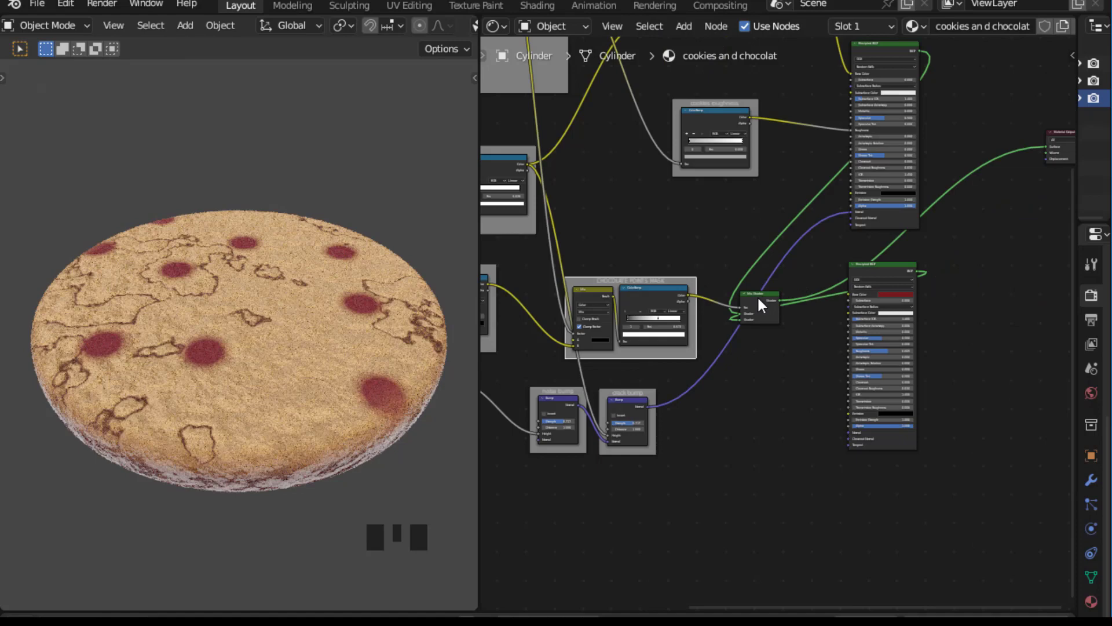
Step: Move the Mix Shader node past the two Principled BSDF nodes, just below the Material Output, and save the file
left_click_drag(758, 298, 913, 208)
scroll(913, 209, "up", 2)
scroll(913, 208, "down", 6)
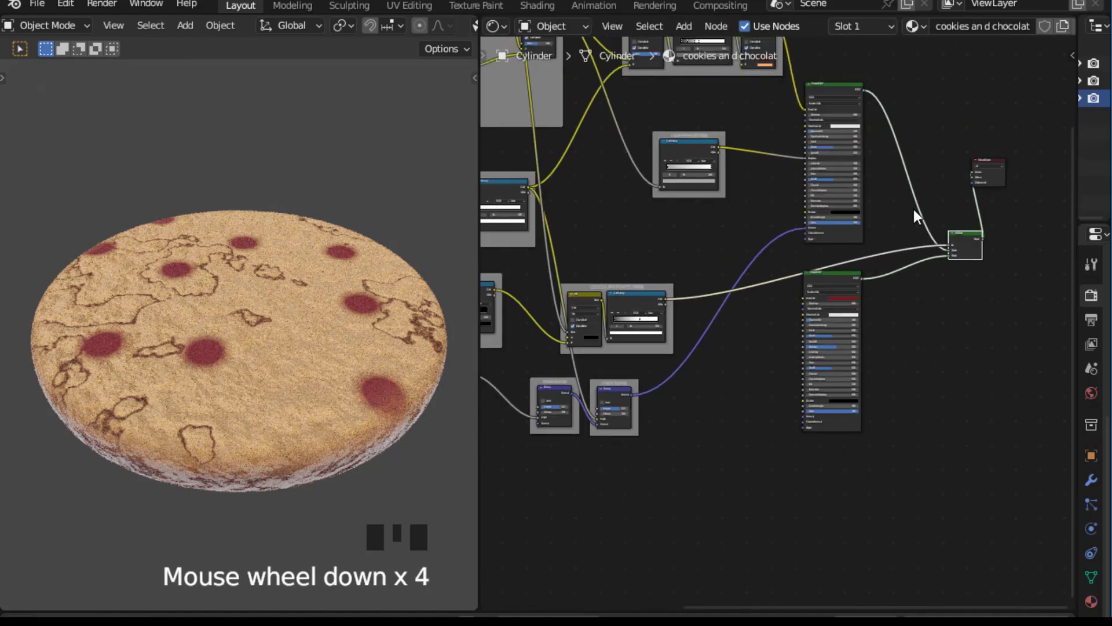
key("ctrl+s")
Step: Move the red chocolate Principled BSDF node down beside the CHOLATE NOISES frame, below the bump frames
scroll(942, 398, "up", 3)
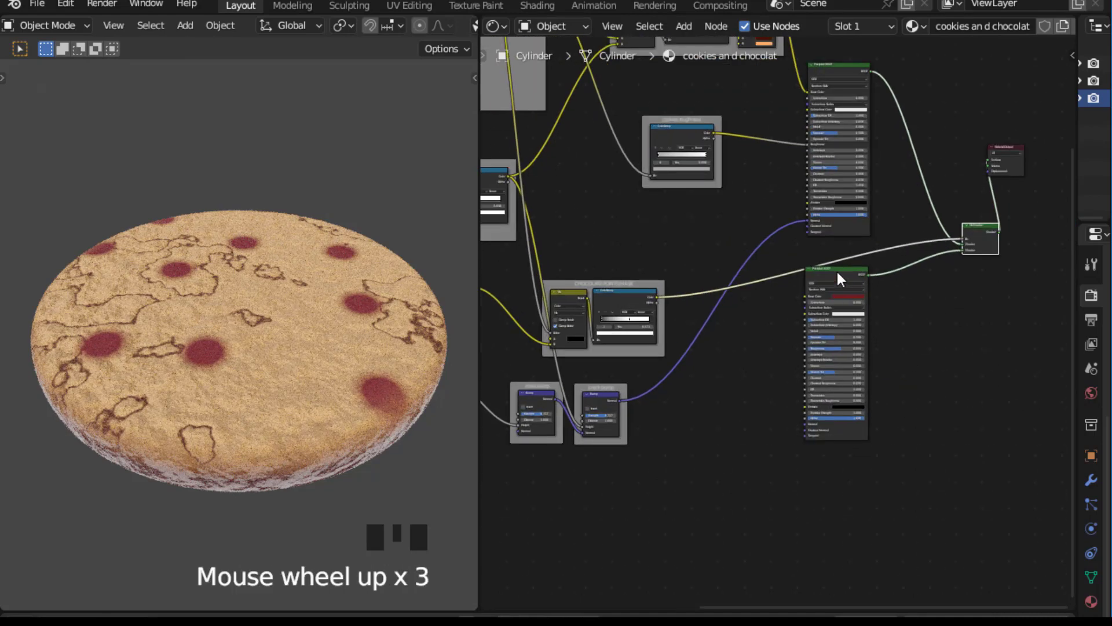
left_click_drag(836, 270, 808, 341)
scroll(760, 355, "up", 2)
middle_click_drag(759, 355, 888, 250)
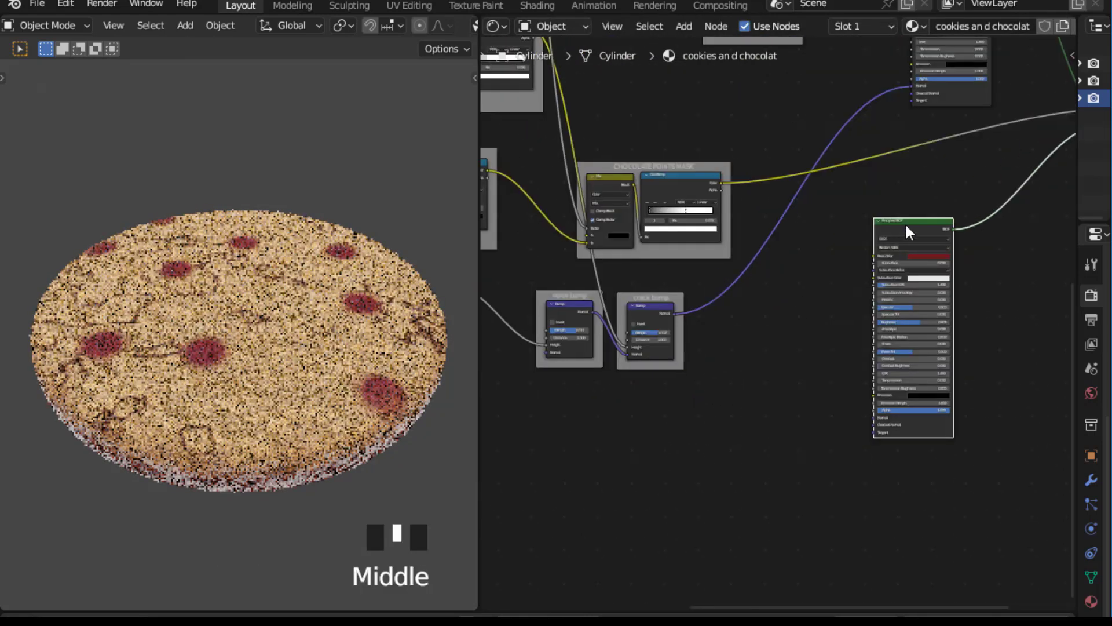
left_click_drag(906, 226, 596, 450)
middle_click_drag(595, 450, 805, 286)
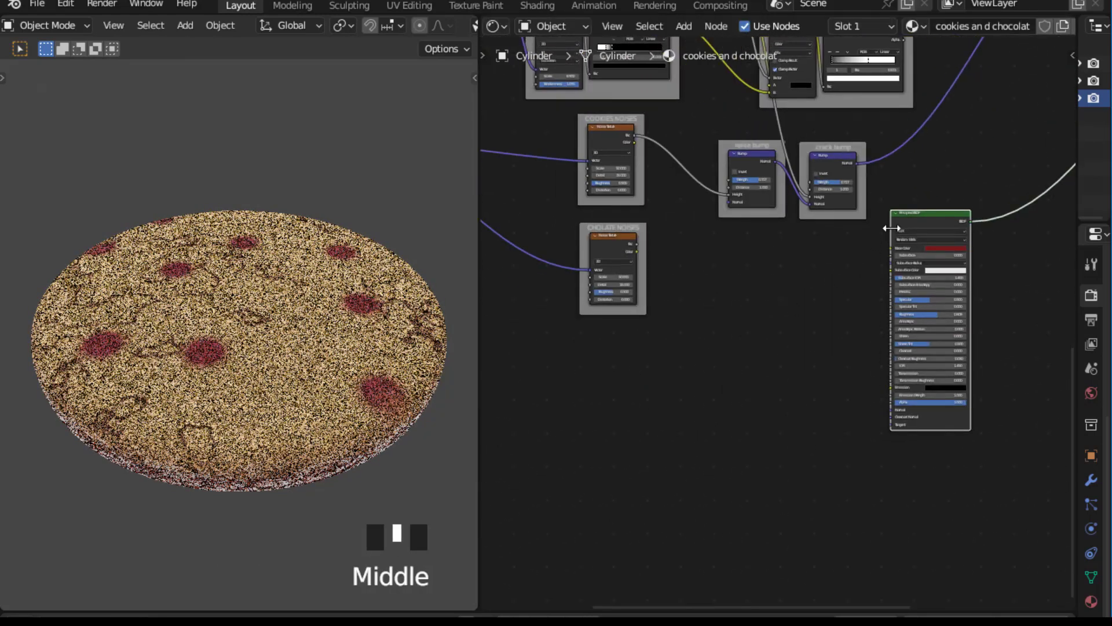
left_click_drag(931, 224, 747, 282)
scroll(645, 286, "up", 2)
middle_click_drag(645, 285, 735, 300)
scroll(693, 298, "up", 3)
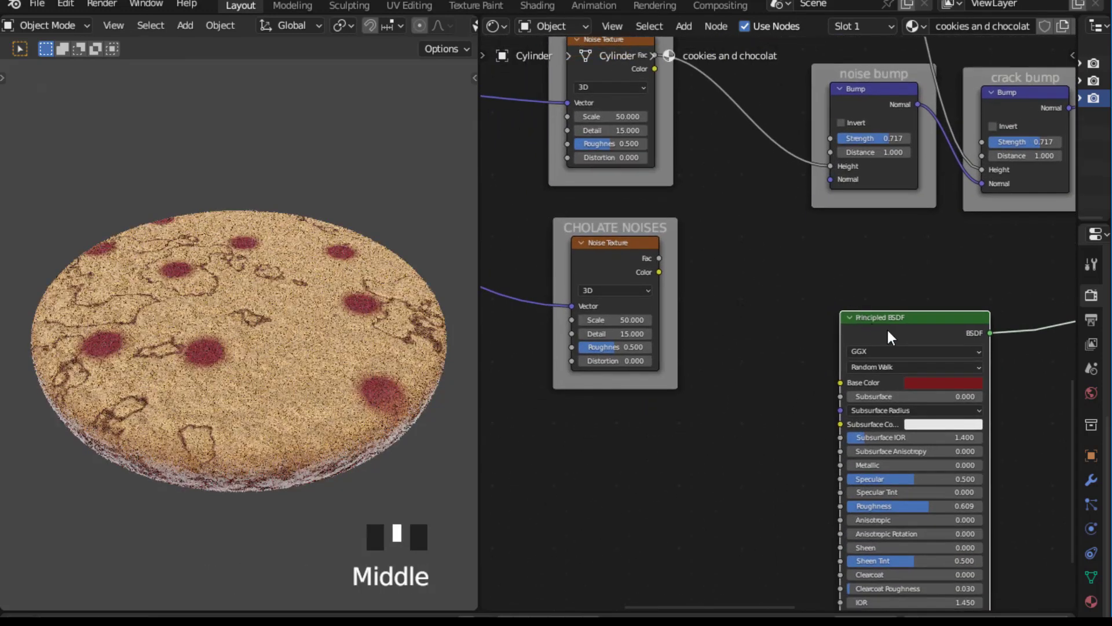
left_click_drag(915, 318, 882, 248)
scroll(722, 265, "up", 3)
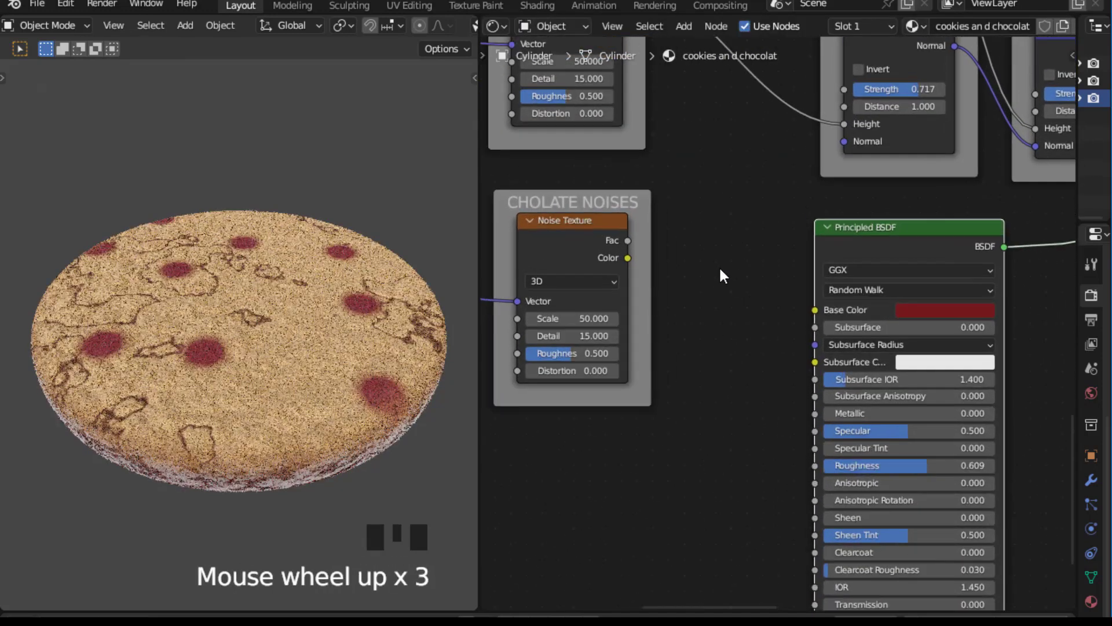
Step: Correct the CHOLATE NOISES frame label to CHOCOLATE NOISES
left_click(587, 202)
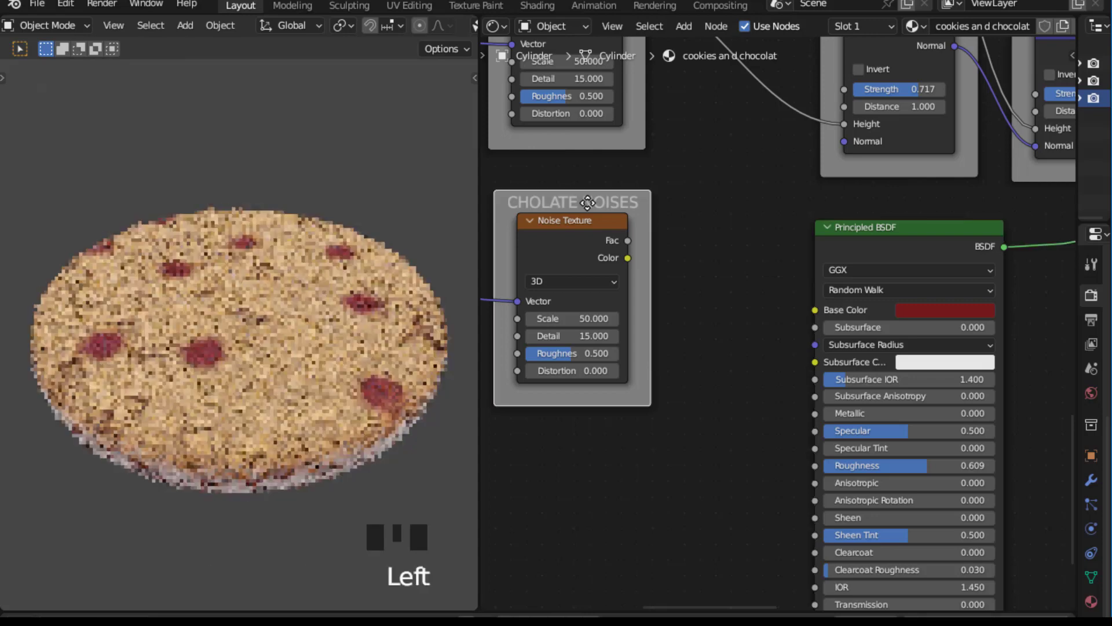
key("F2")
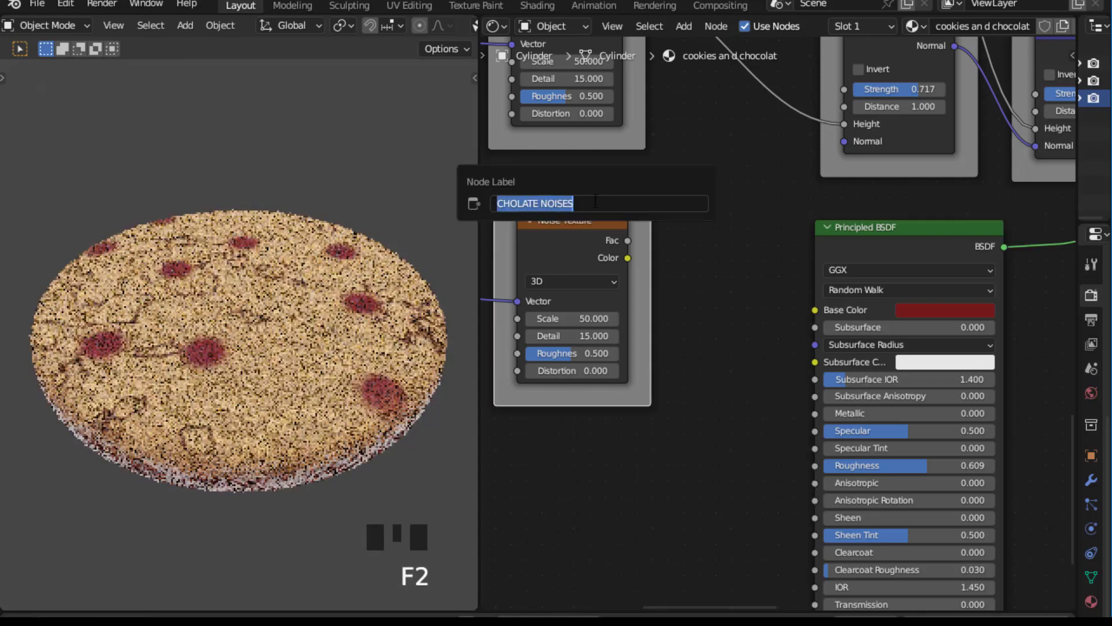
left_click(518, 202)
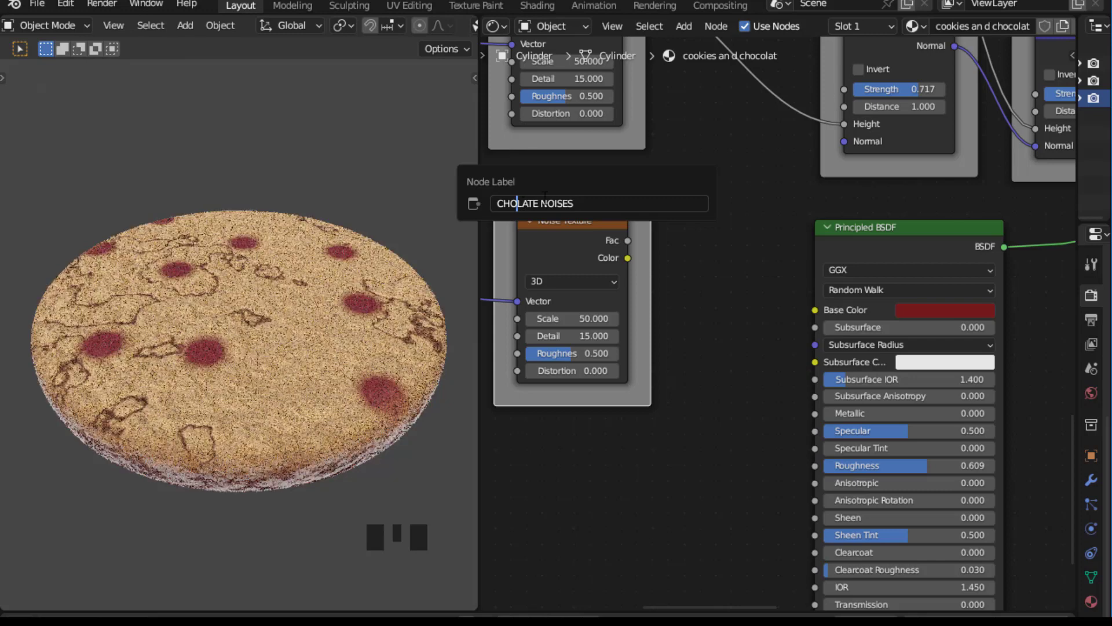
type("CO")
key("BackSpace")
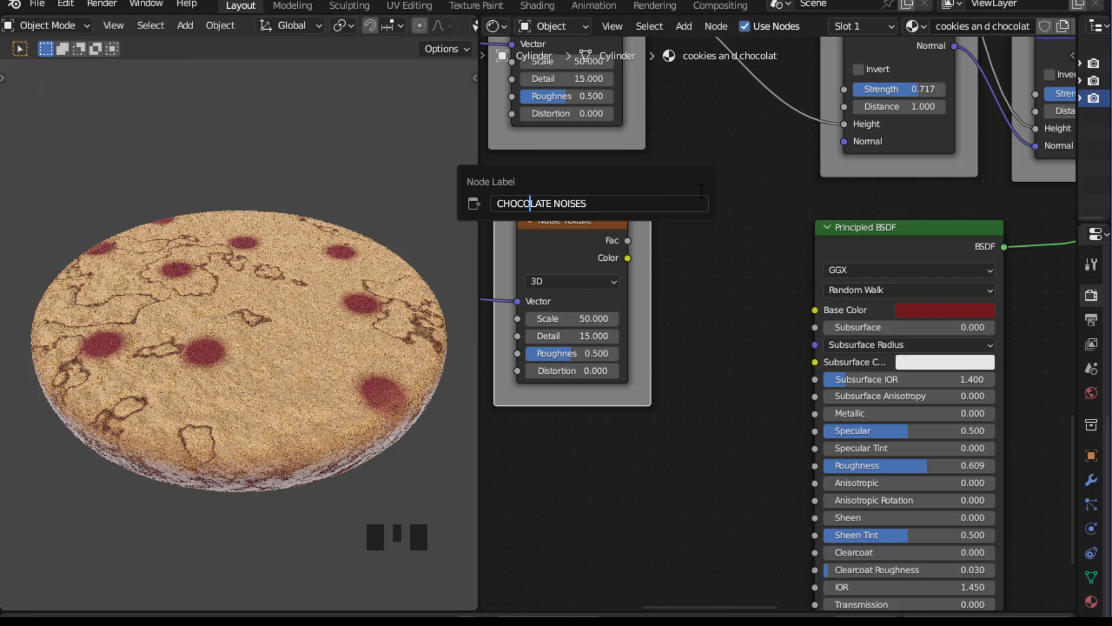
Step: Connect the Fac output of the CHOCOLATE NOISES Noise Texture to the Normal input of the chocolate Principled BSDF
scroll(702, 305, "down", 2)
middle_click_drag(702, 305, 702, 216)
scroll(696, 297, "up", 3)
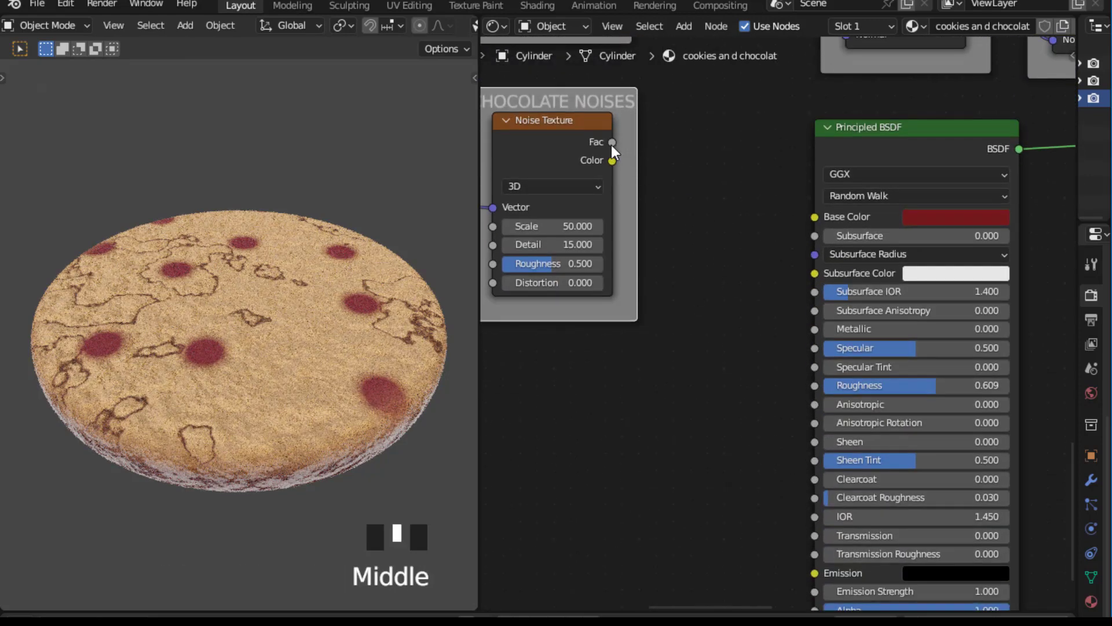
left_click_drag(613, 142, 806, 434)
scroll(755, 275, "down", 1)
scroll(698, 332, "up", 2)
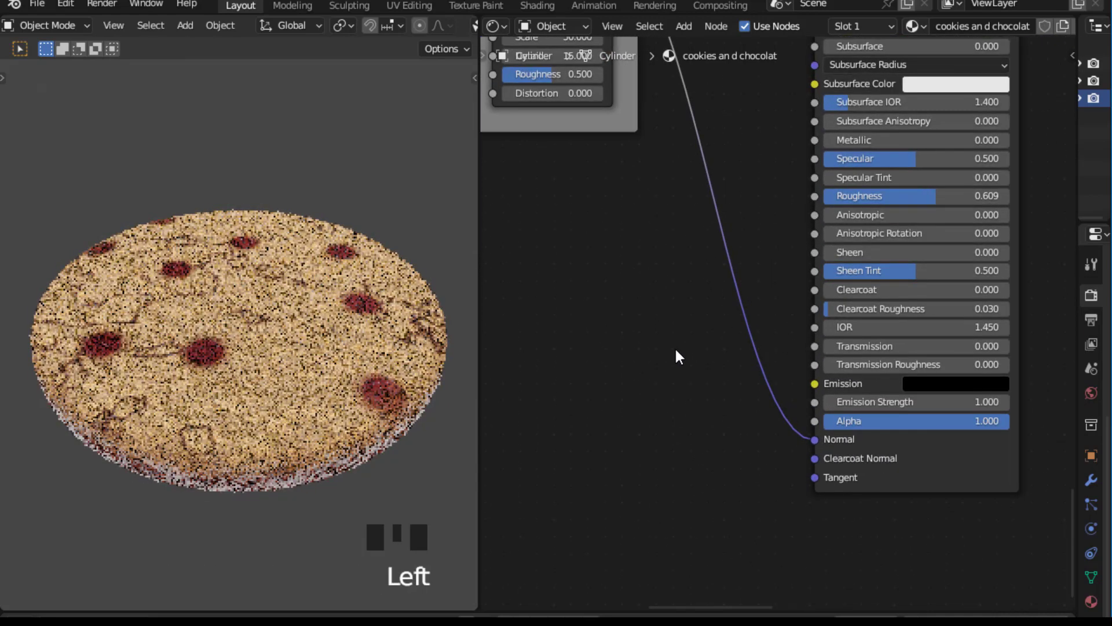
Step: Insert a Bump node on the link between the chocolate Noise Texture and the Principled BSDF's Normal input
key("shift+a")
left_click(674, 348)
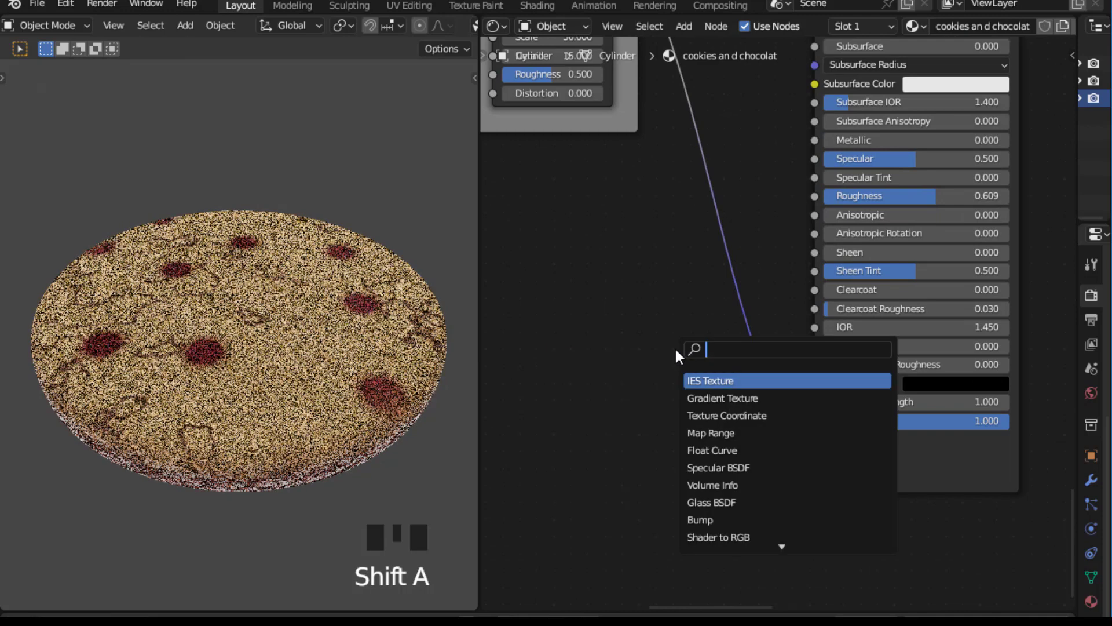
type("BUMP")
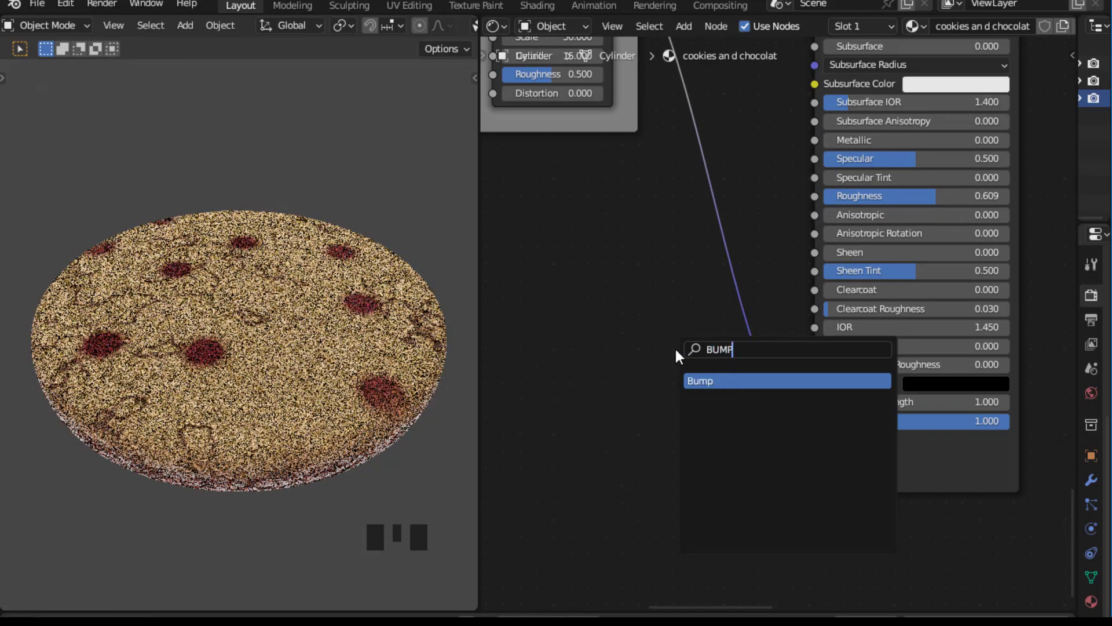
key("Return")
left_click(715, 293)
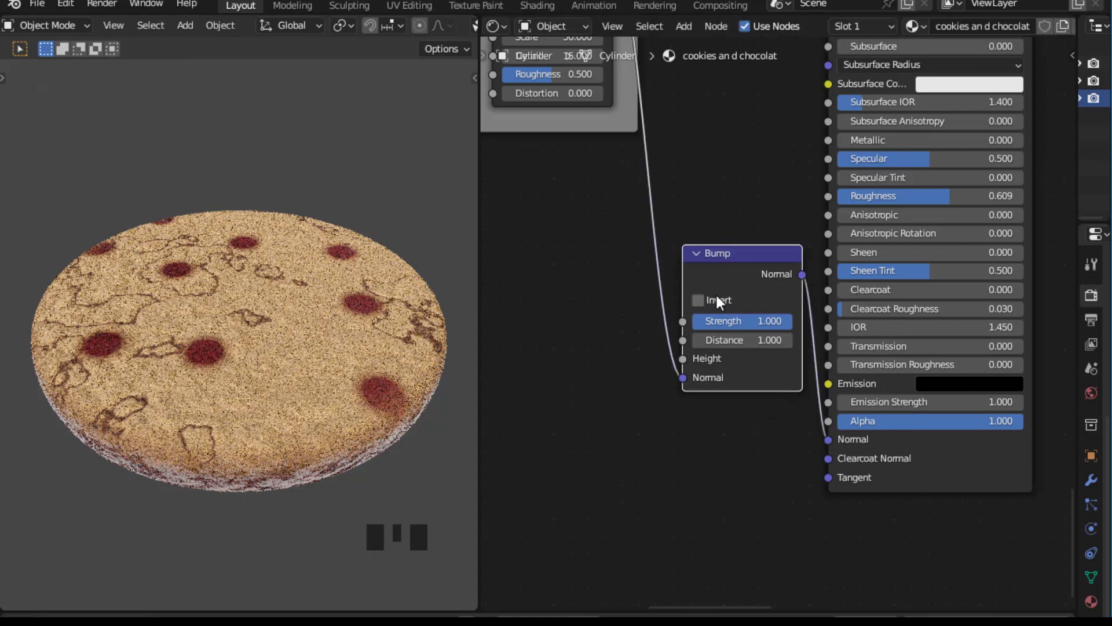
Step: Set the new Bump node's Strength to 0.842 and save the file
scroll(611, 408, "up", 4)
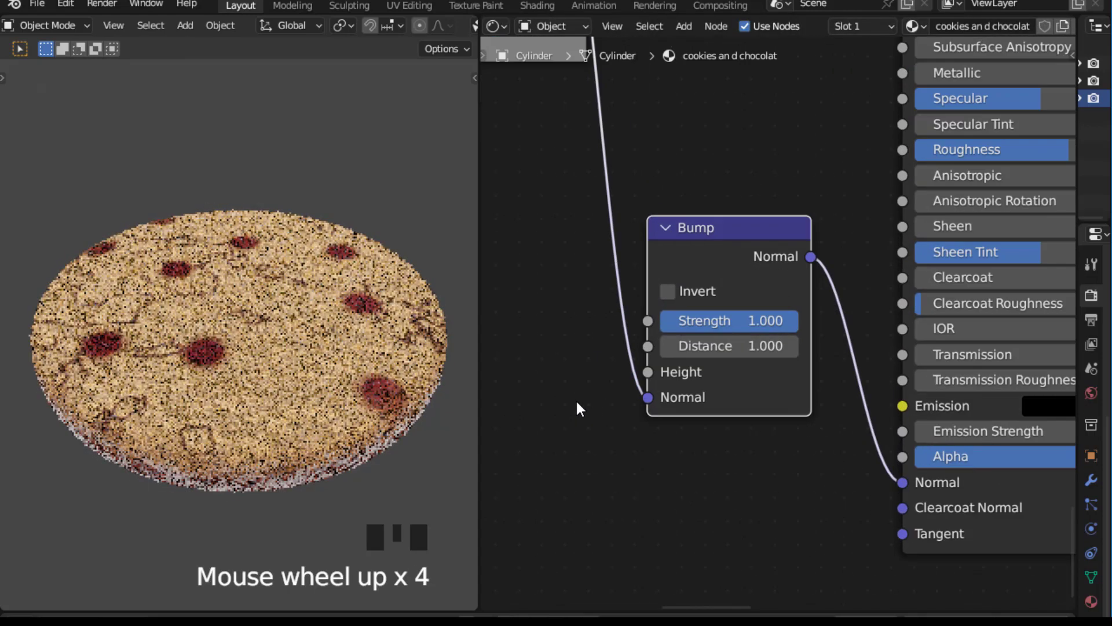
scroll(570, 398, "up", 2)
middle_click_drag(570, 399, 577, 398)
scroll(715, 368, "up", 1)
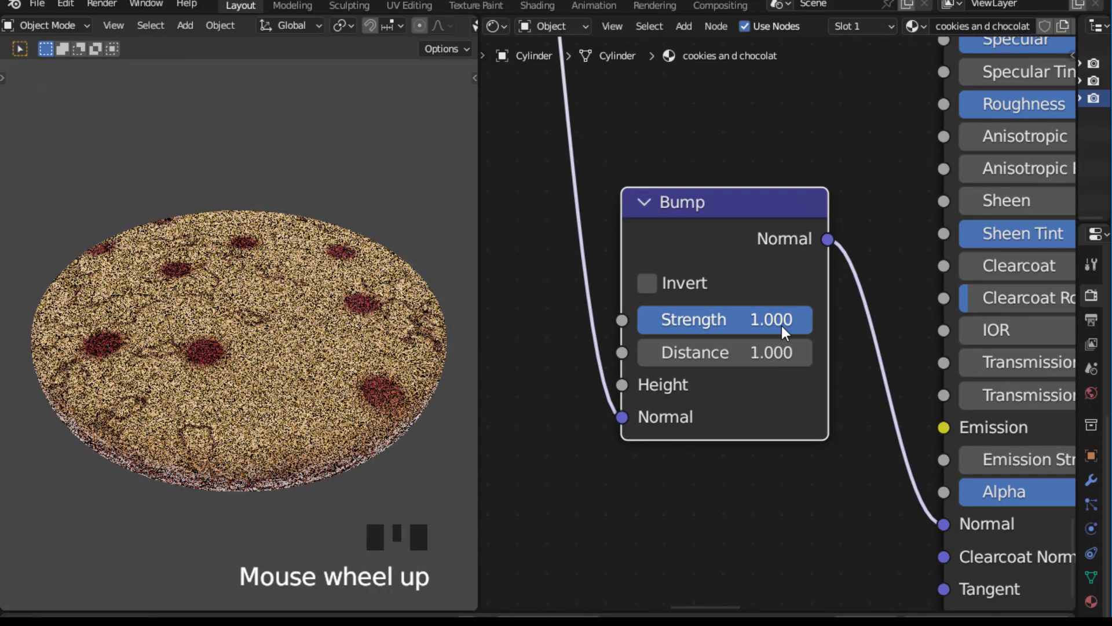
left_click_drag(792, 321, 712, 321)
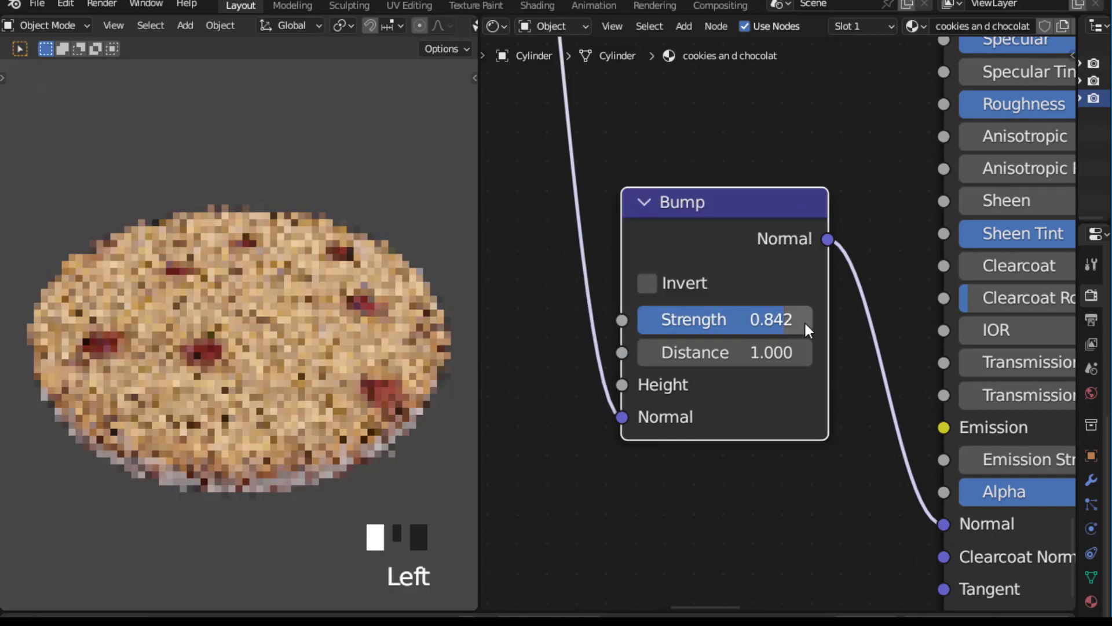
left_click(576, 391)
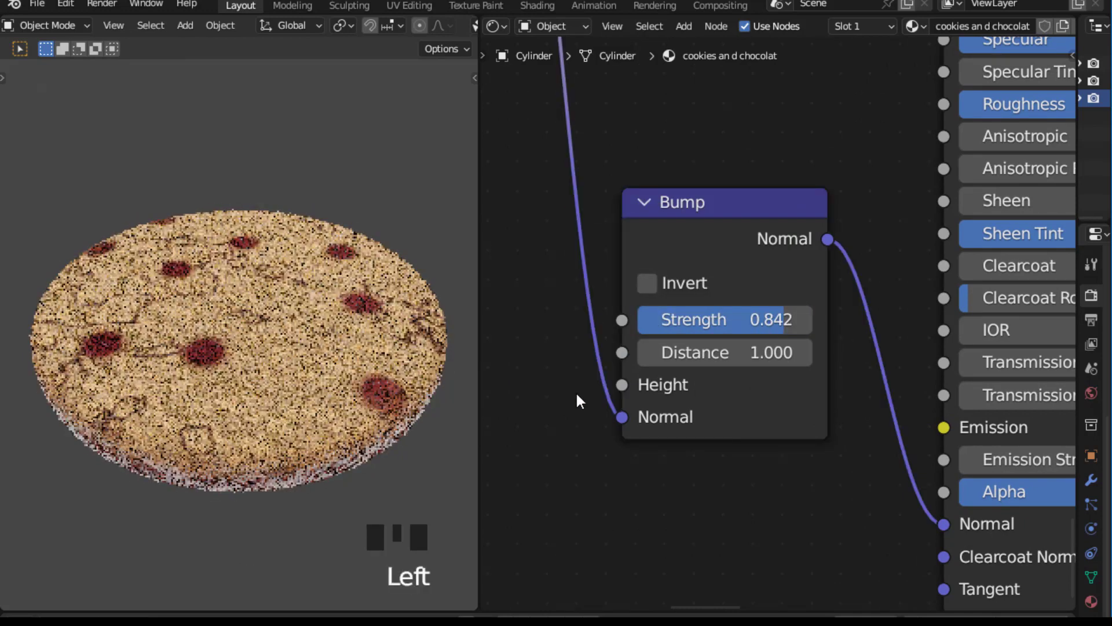
key("ctrl+s")
Step: Move the chocolate Principled BSDF node back up beneath the cookie Principled BSDF, near the Mix Shader
scroll(577, 395, "down", 20)
middle_click_drag(1040, 241, 888, 352)
left_click_drag(748, 312, 897, 187)
scroll(944, 171, "down", 2)
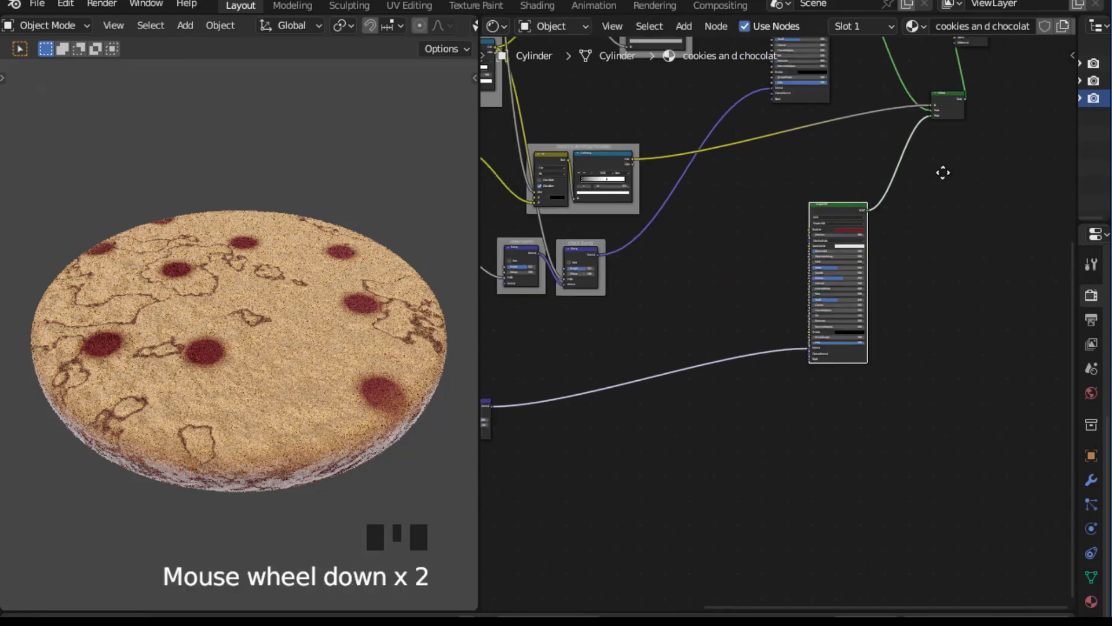
middle_click_drag(944, 171, 939, 296)
left_click_drag(814, 300, 779, 251)
scroll(891, 331, "down", 3)
middle_click_drag(891, 331, 830, 410)
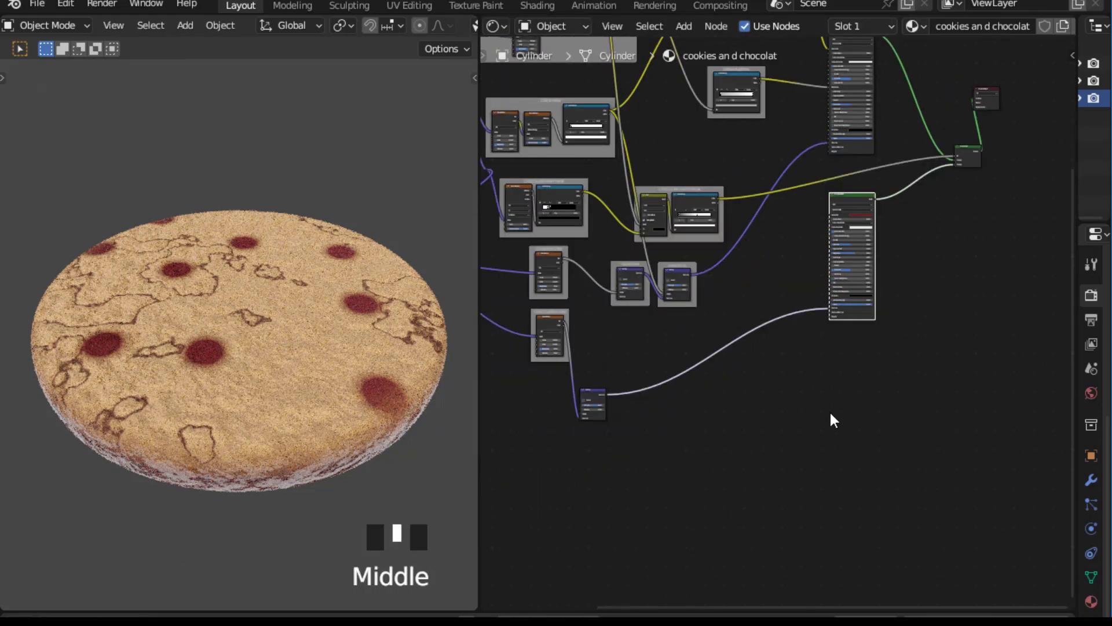
scroll(815, 415, "up", 2)
scroll(763, 392, "up", 4)
middle_click_drag(762, 393, 780, 410)
scroll(788, 394, "up", 2)
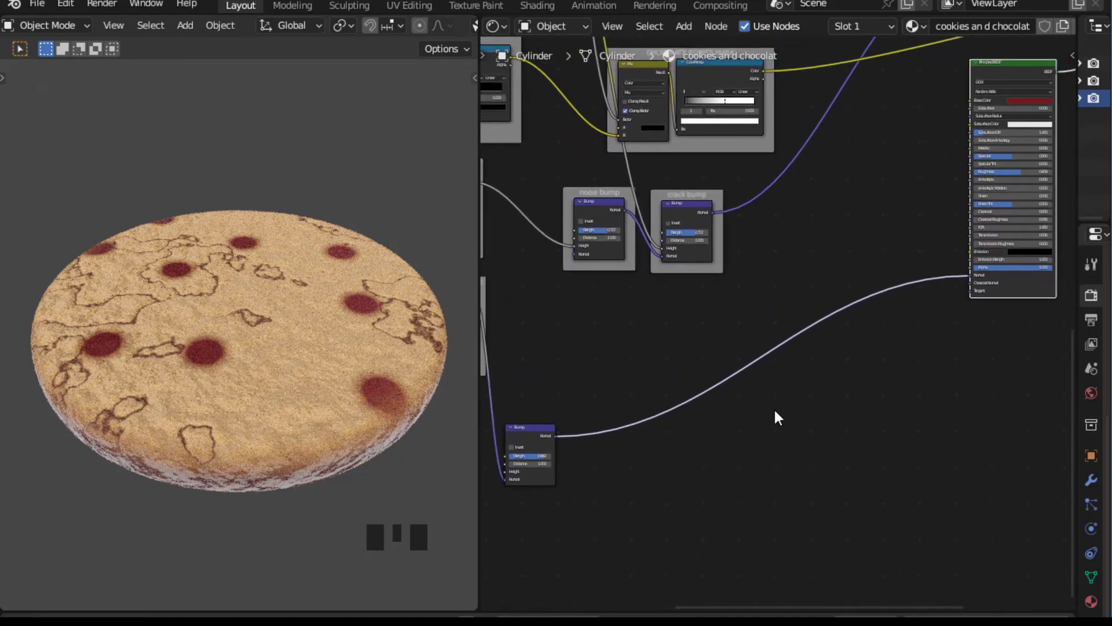
scroll(779, 407, "down", 3)
scroll(823, 409, "down", 2)
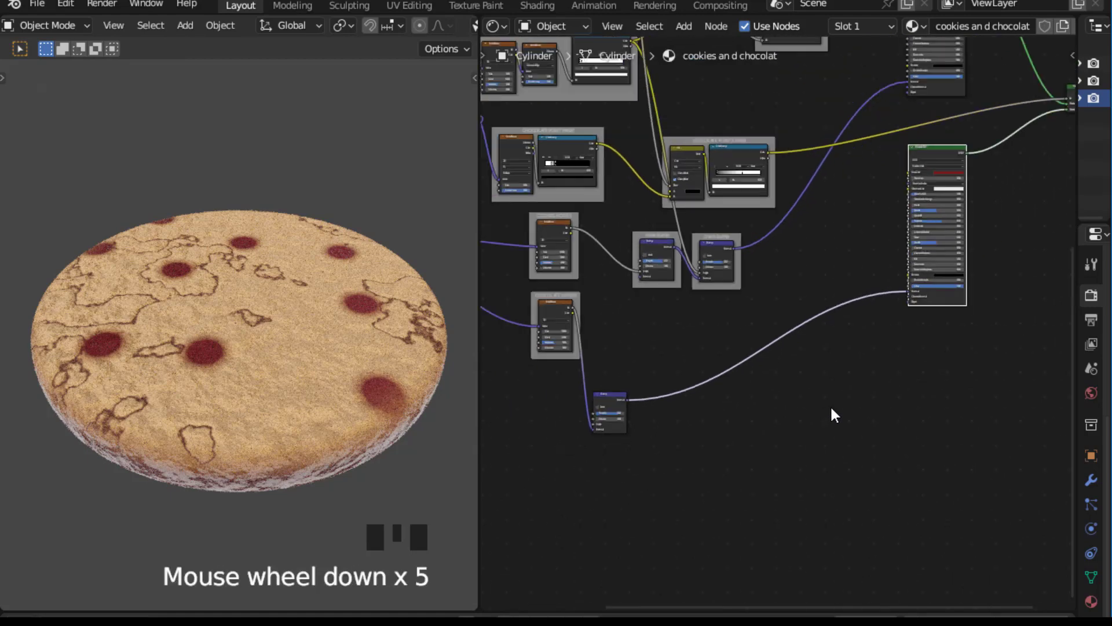
Step: Widen the properties editor and expand the Settings section of the cookie material's properties
scroll(830, 408, "up", 3)
left_click_drag(1075, 340, 921, 340)
scroll(835, 463, "down", 2)
middle_click(940, 563)
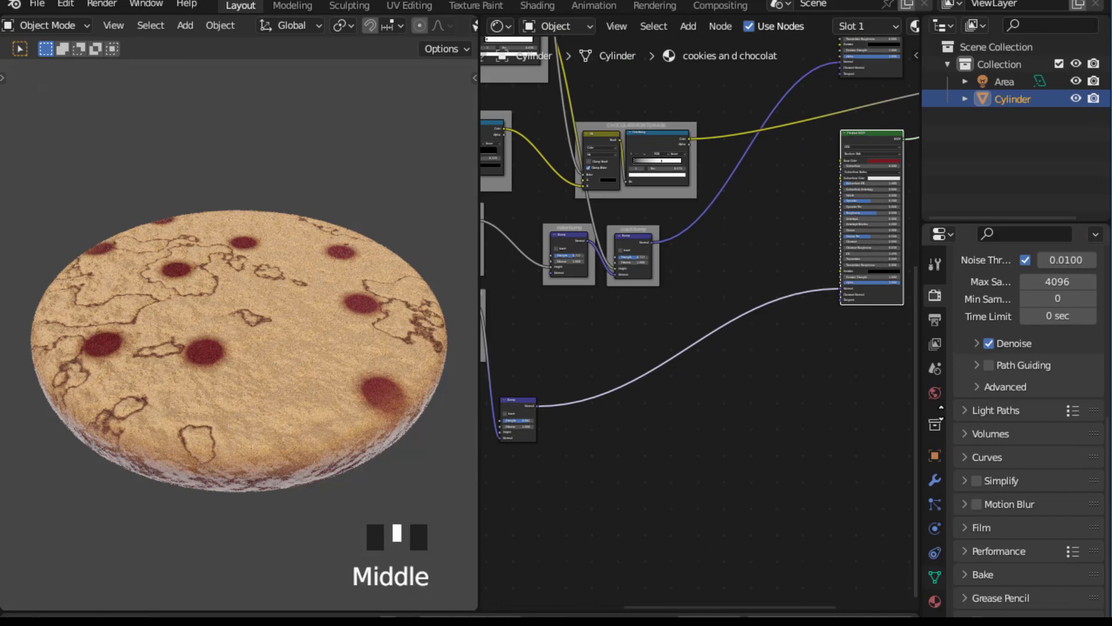
left_click(933, 602)
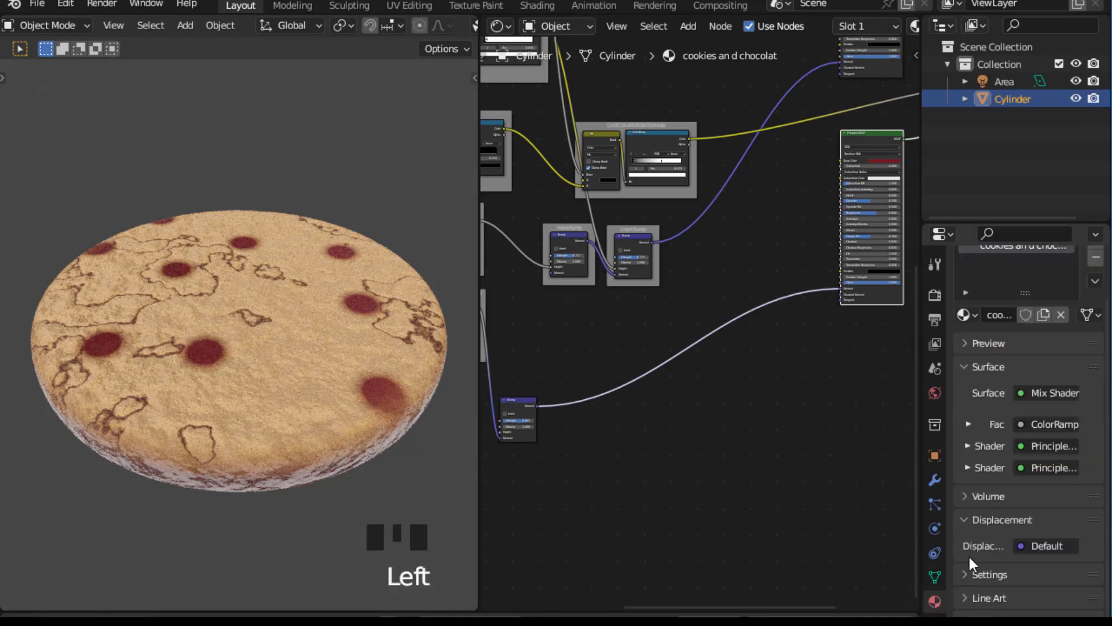
left_click(969, 572)
scroll(971, 554, "down", 5)
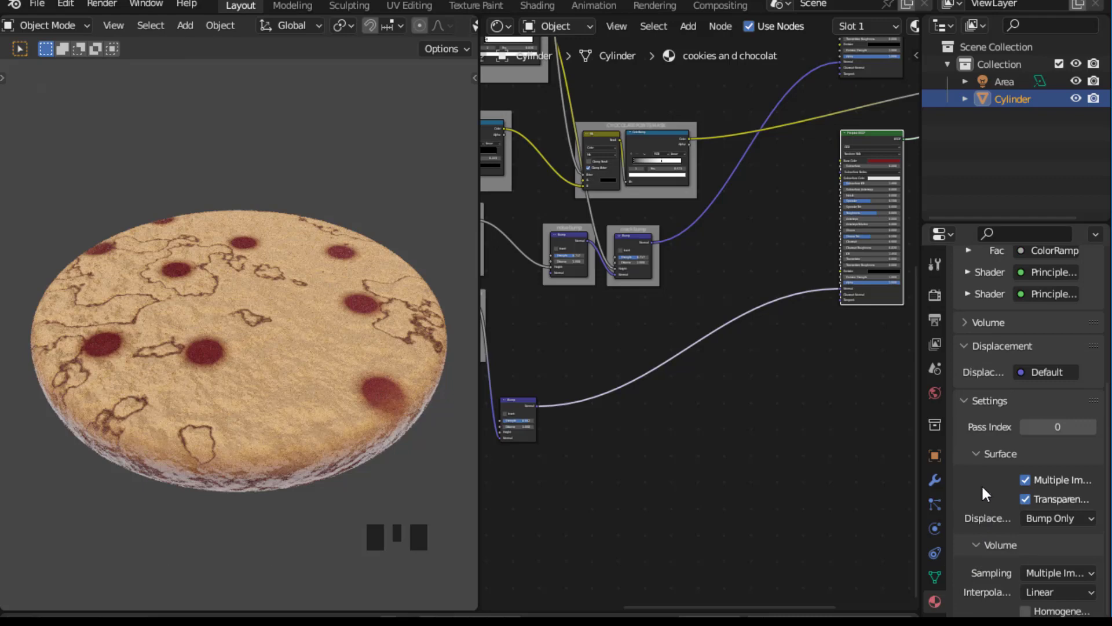
Step: Check which render engine the scene uses in the render properties
left_click(939, 295)
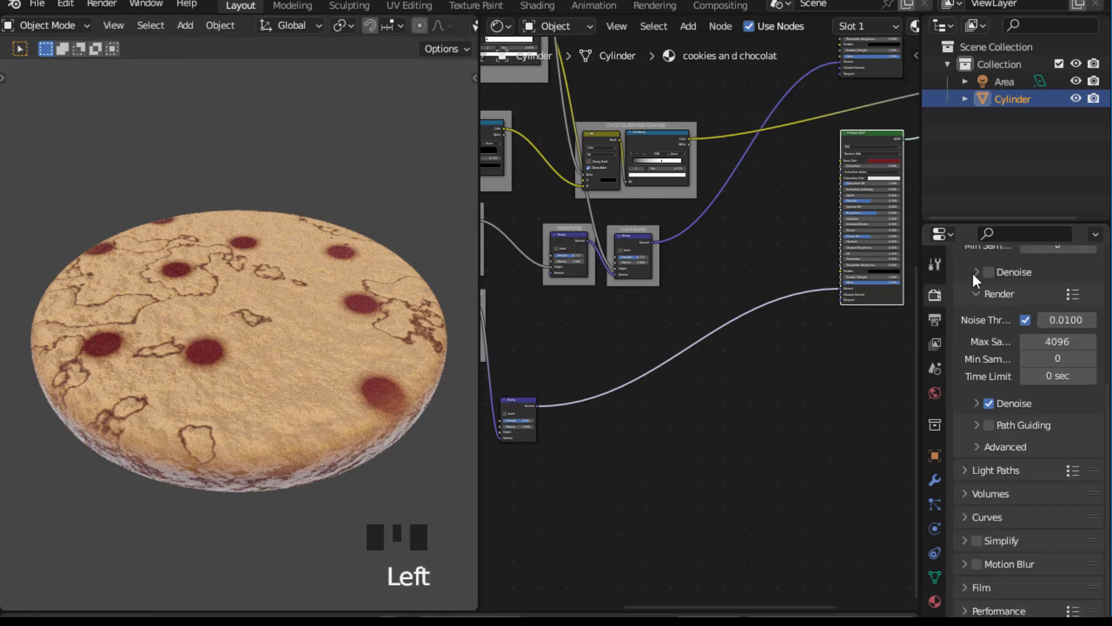
scroll(961, 278, "up", 1)
scroll(959, 302, "up", 8)
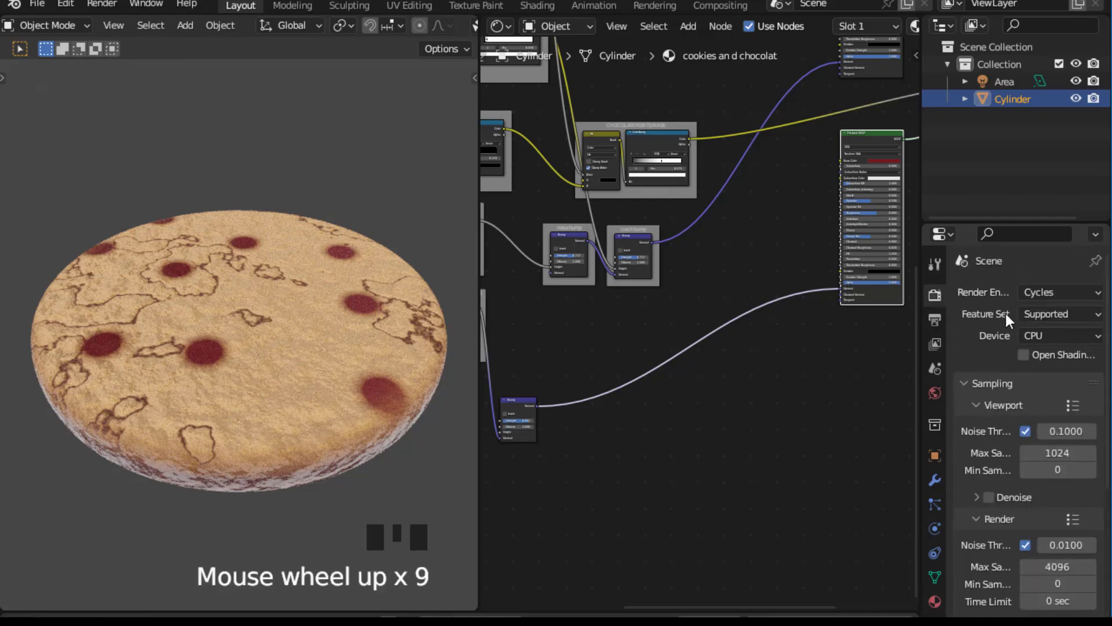
left_click(1046, 293)
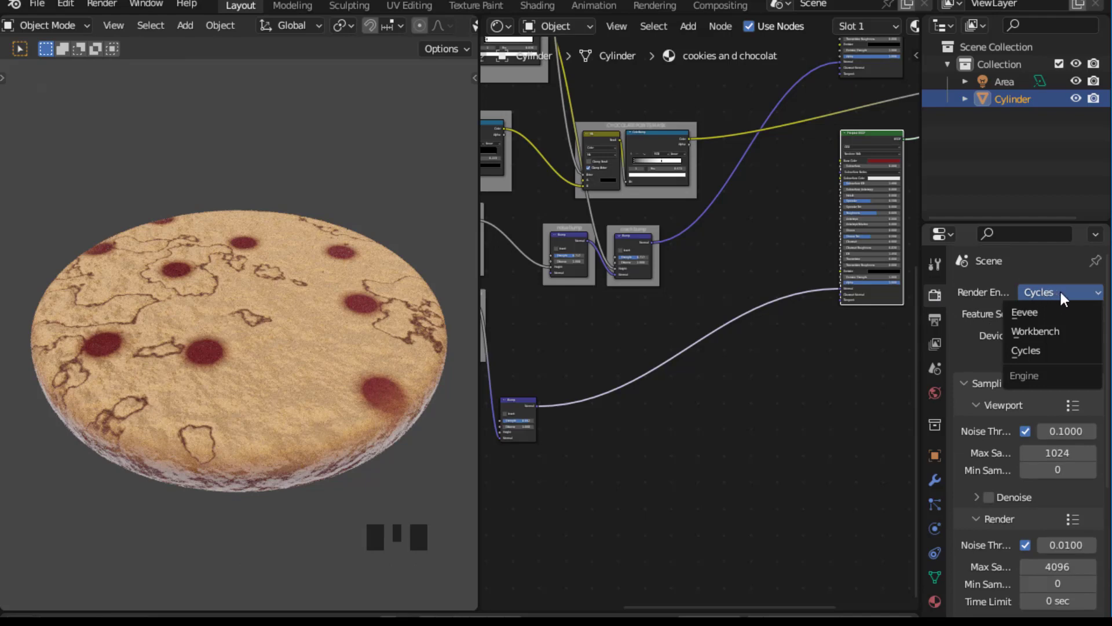
left_click(965, 333)
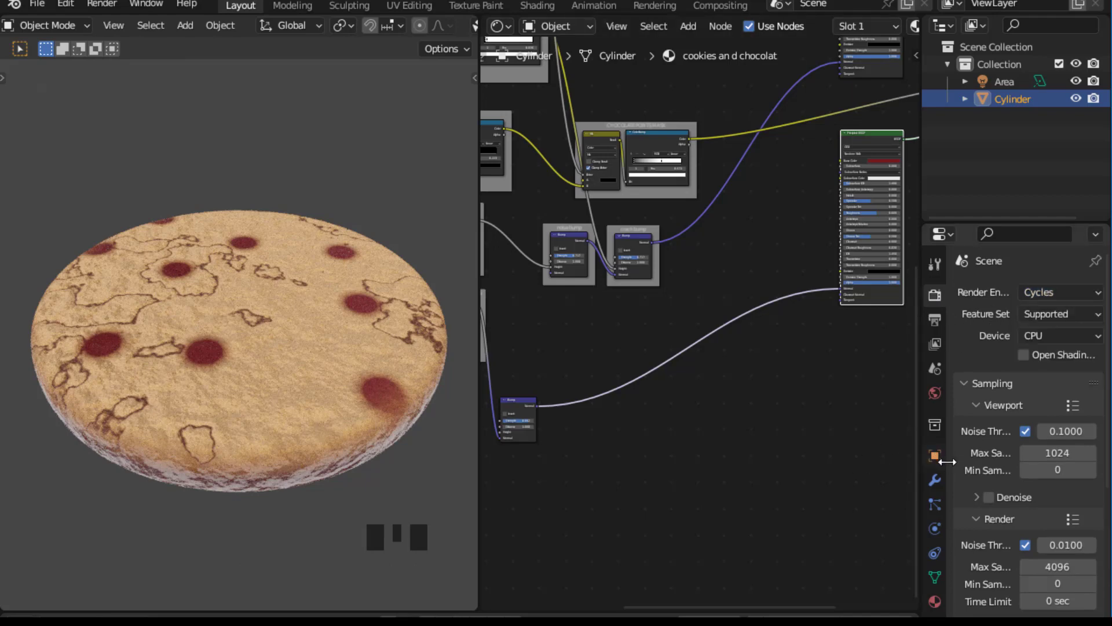
scroll(955, 468, "down", 12)
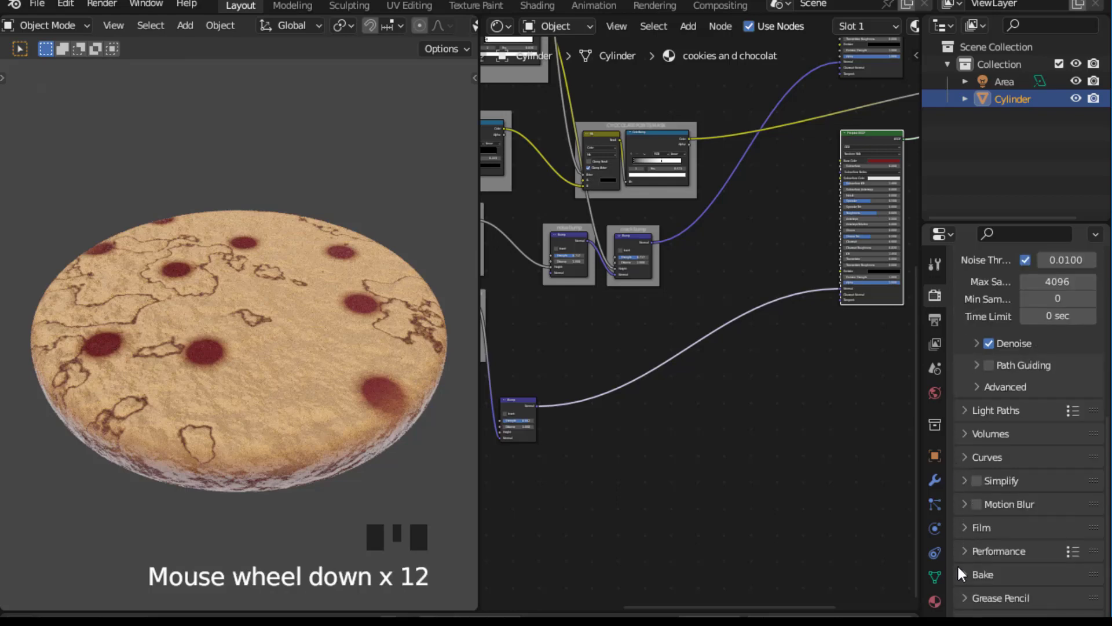
Step: Set the cookie material's surface displacement method to Displacement Only, then narrow the properties editor to give the node editor more room
left_click(936, 598)
scroll(968, 561, "down", 3)
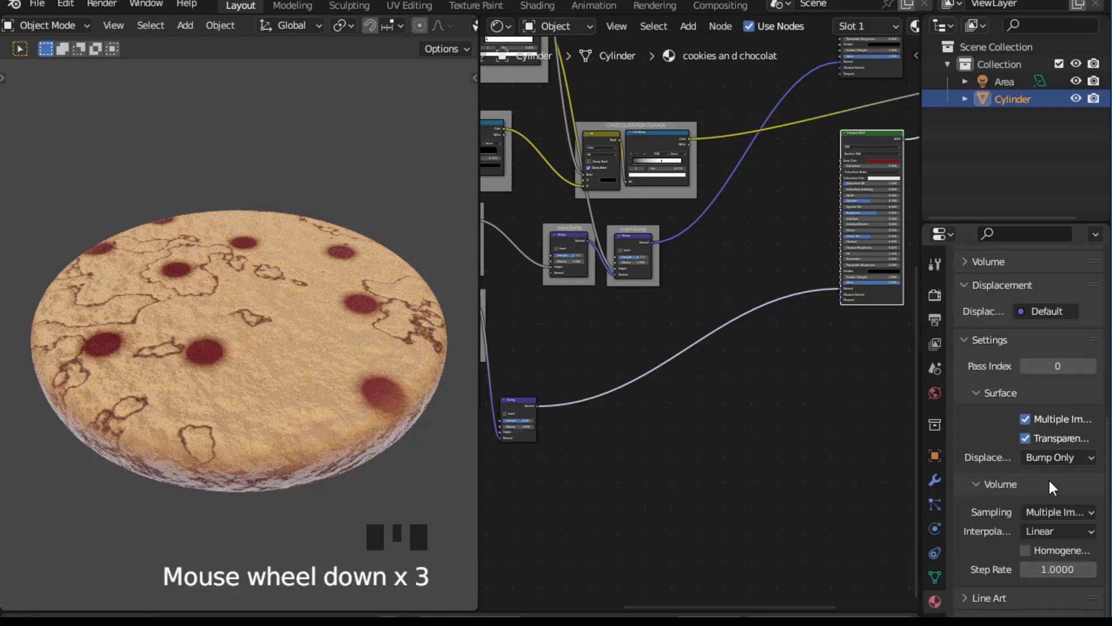
left_click_drag(921, 415, 843, 415)
scroll(895, 523, "down", 2)
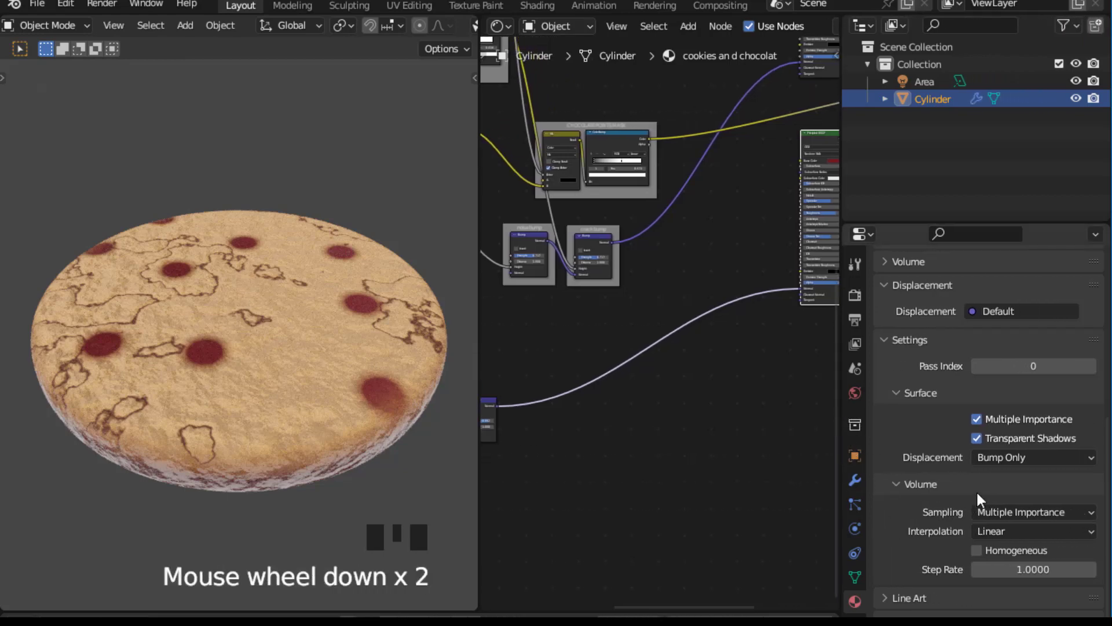
left_click(1009, 457)
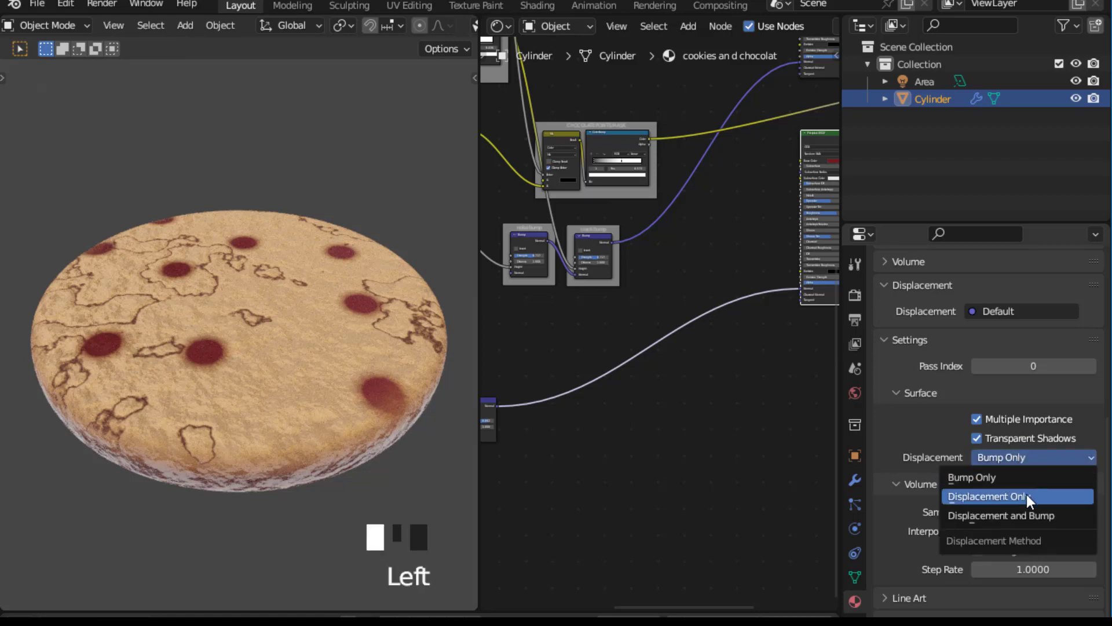
left_click(907, 431)
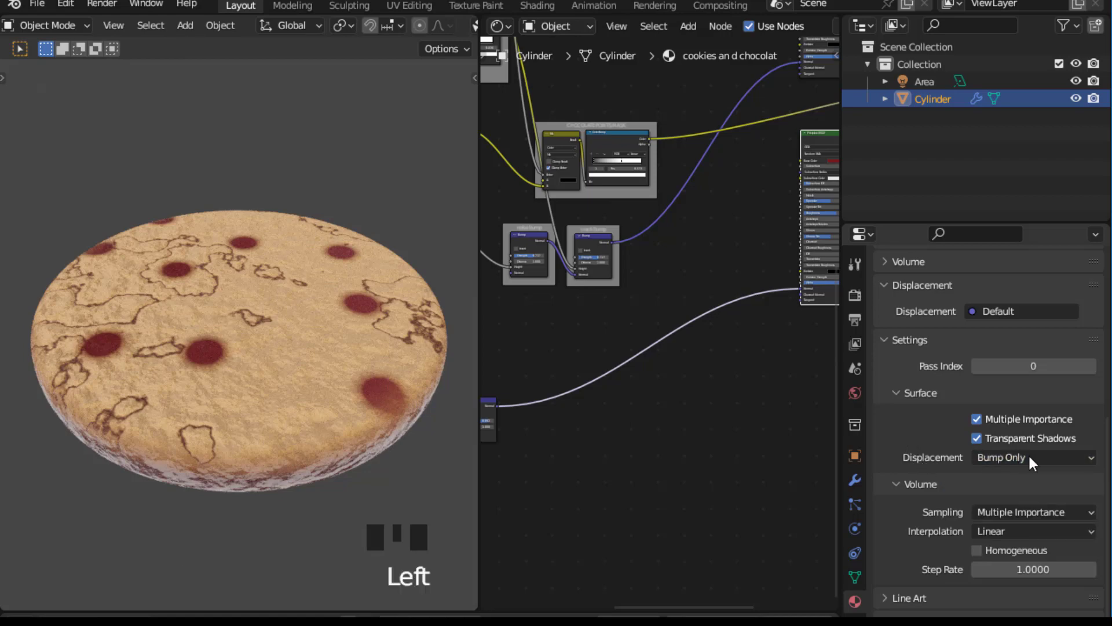
left_click(1016, 455)
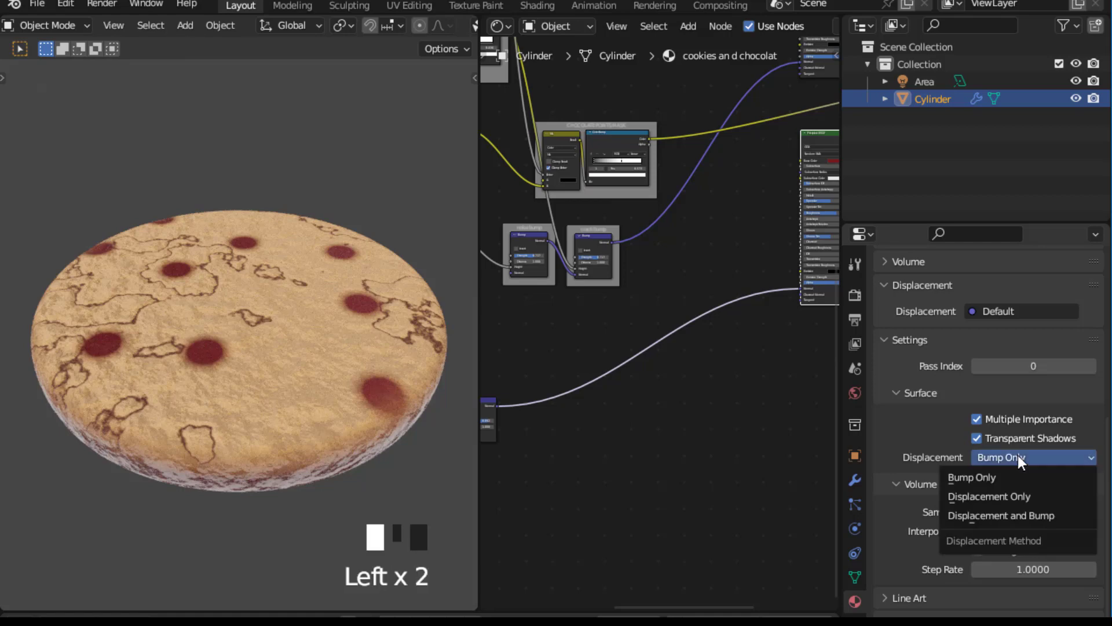
left_click(1009, 492)
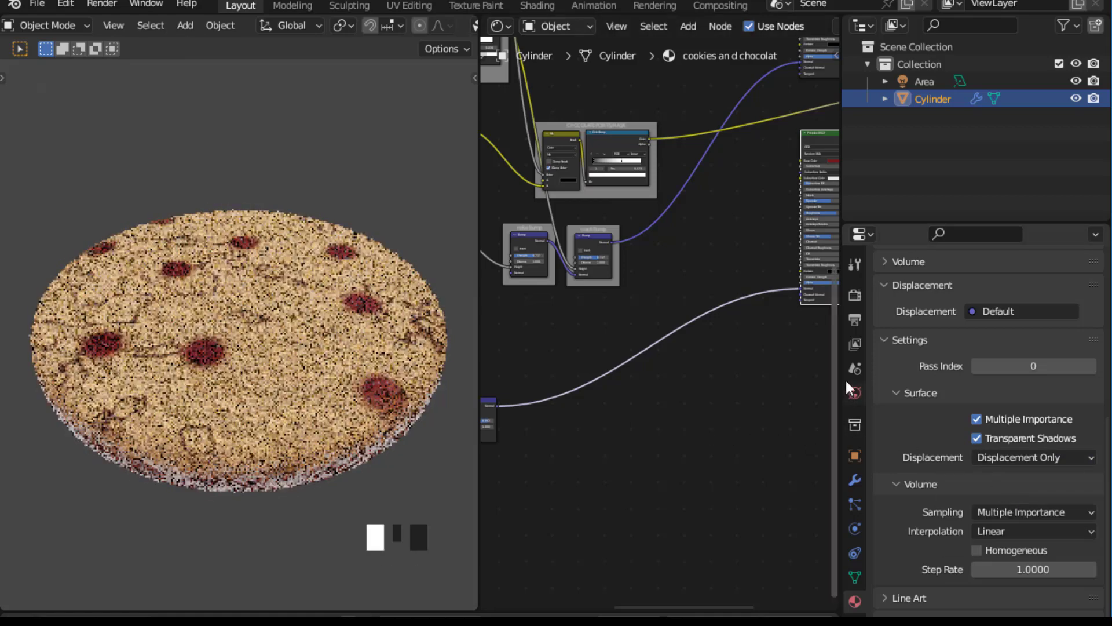
left_click_drag(838, 368, 1079, 359)
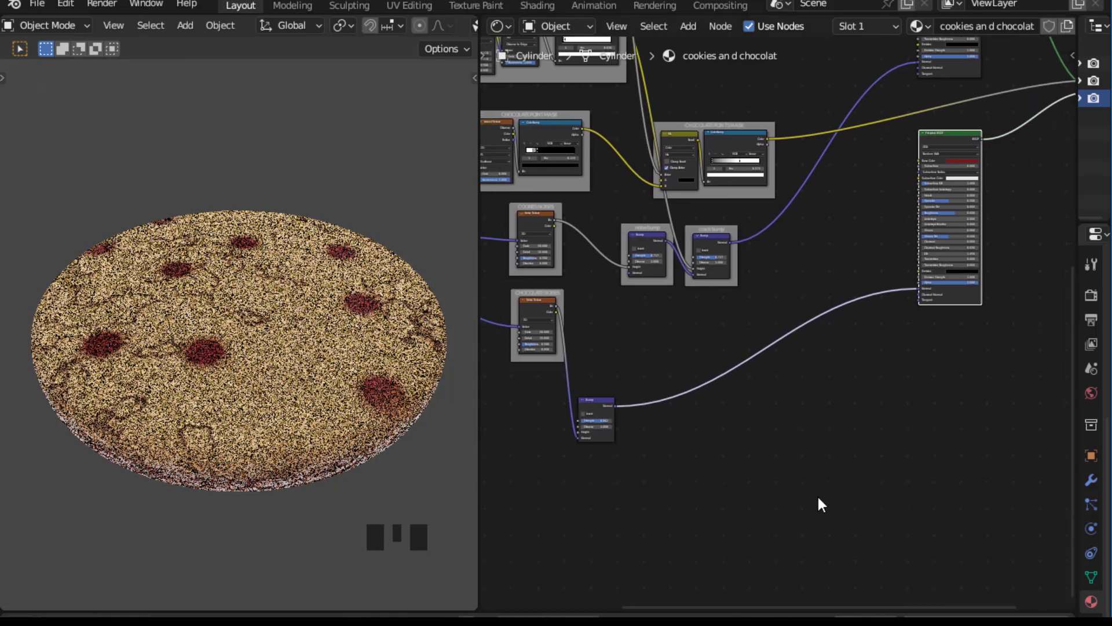
Step: Move the Material Output node between the CHOCOLATE POINTS MASK frame and the chocolate Principled BSDF
scroll(744, 475, "down", 1)
mouse_move(742, 470)
middle_mouse_down()
mouse_move(740, 484)
mouse_move(728, 459)
middle_mouse_up()
scroll(809, 429, "up", 2)
scroll(846, 452, "down", 3)
middle_click_drag(914, 342, 822, 477)
scroll(991, 229, "up", 10)
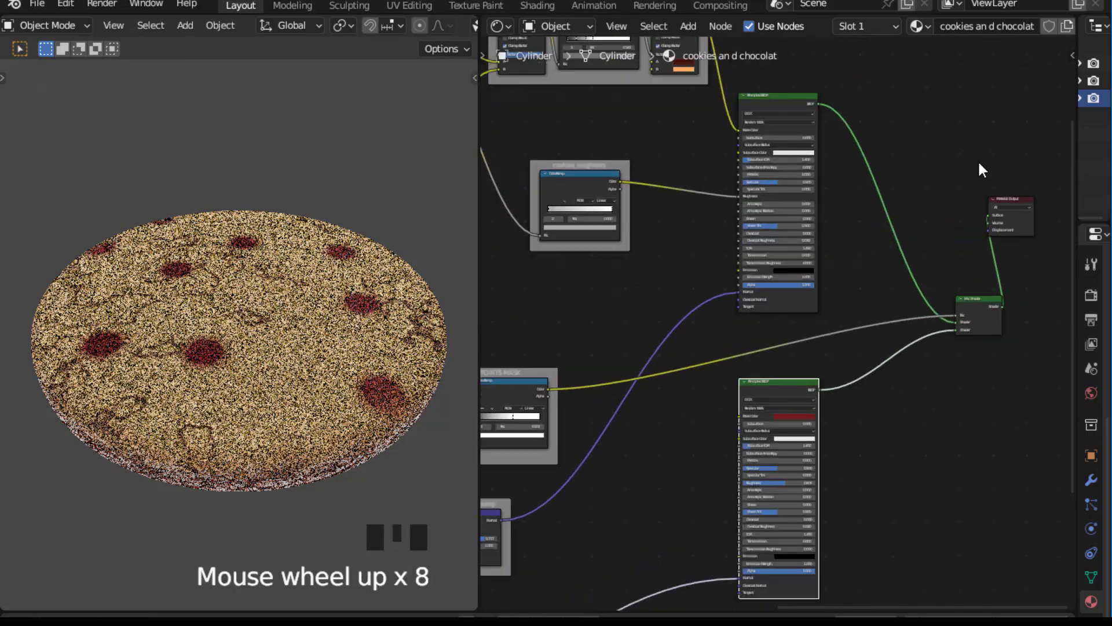
middle_click_drag(977, 160, 944, 169)
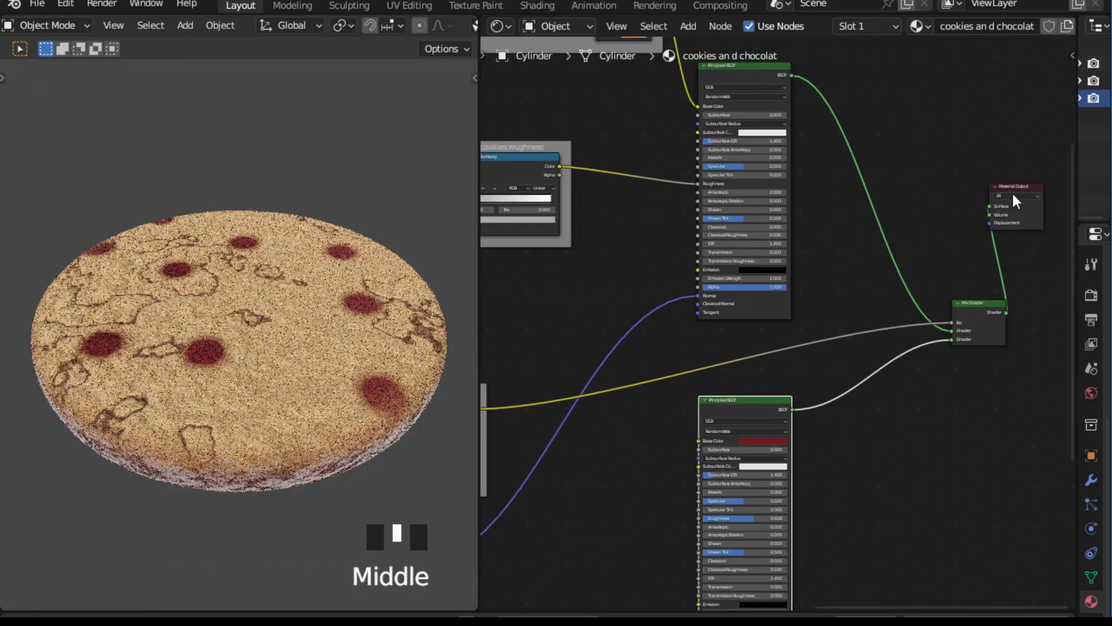
left_click_drag(1012, 191, 565, 443)
middle_click_drag(550, 457, 720, 430)
scroll(690, 446, "down", 2)
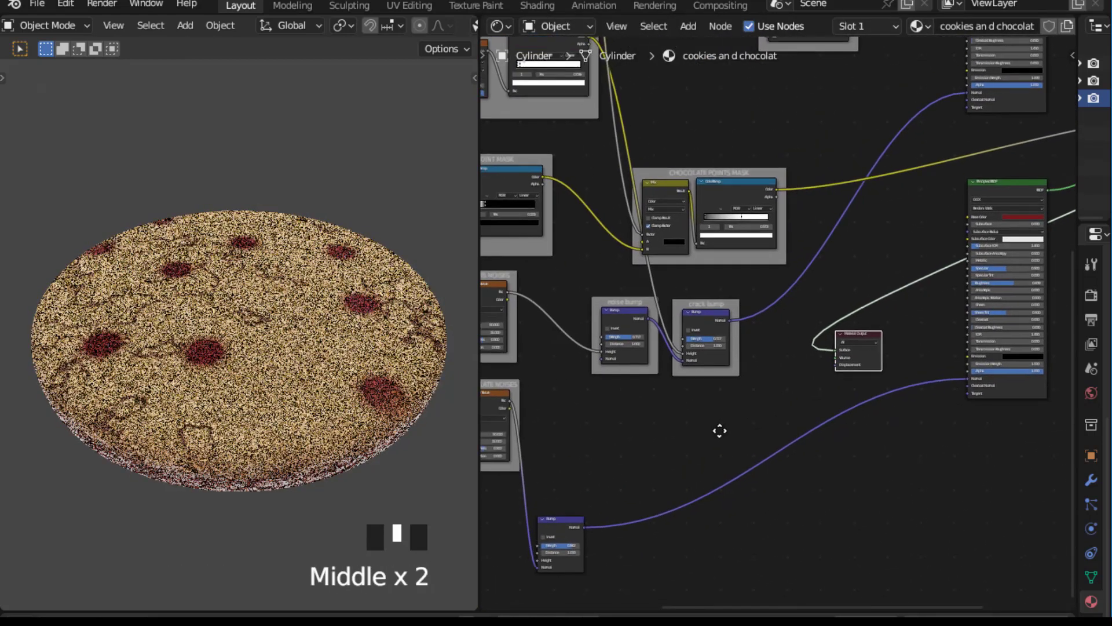
scroll(718, 434, "up", 1)
middle_click_drag(774, 252, 740, 305)
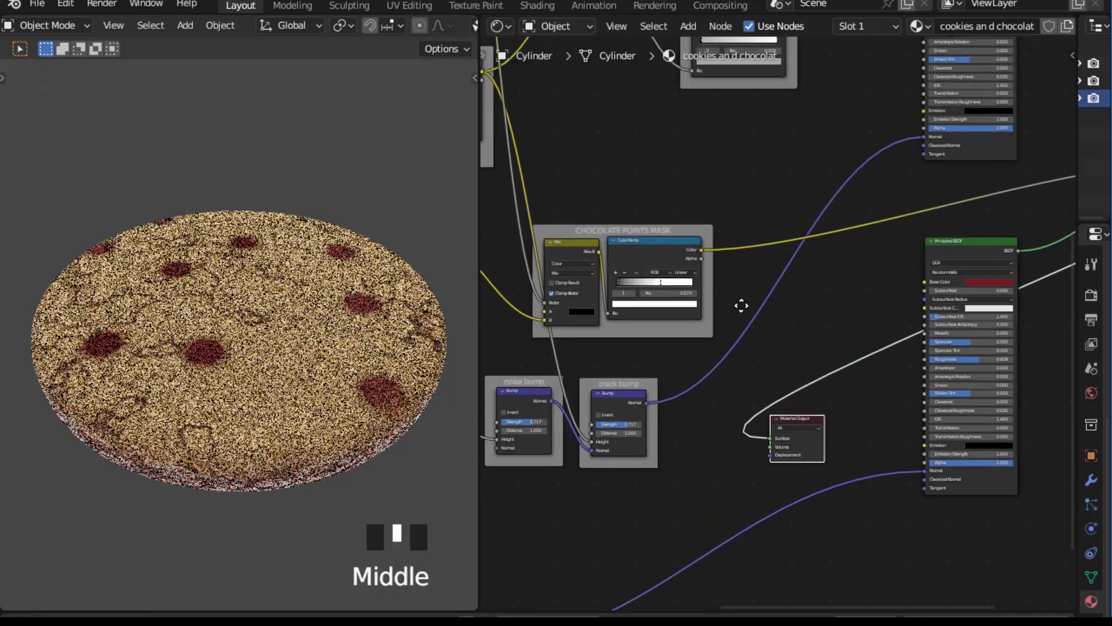
left_click_drag(796, 425, 829, 309)
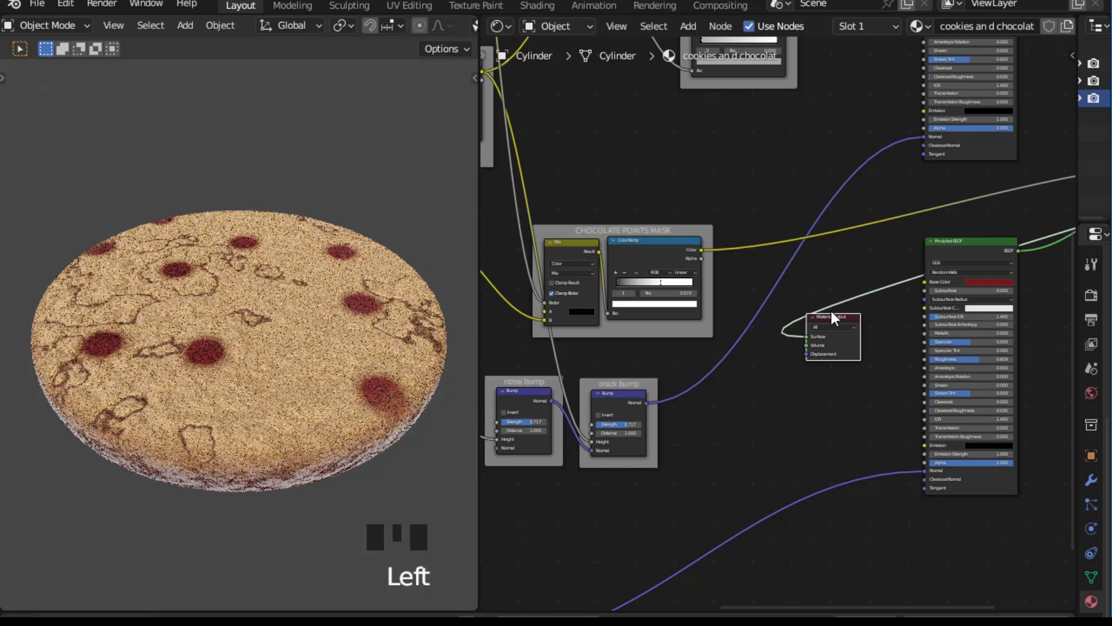
Step: Connect the CHOCOLATE POINTS MASK ColorRamp's Color output to the Material Output's Displacement input and insert a Displacement node on that link
scroll(806, 267, "up", 1)
scroll(760, 182, "up", 1)
middle_click_drag(760, 182, 758, 211)
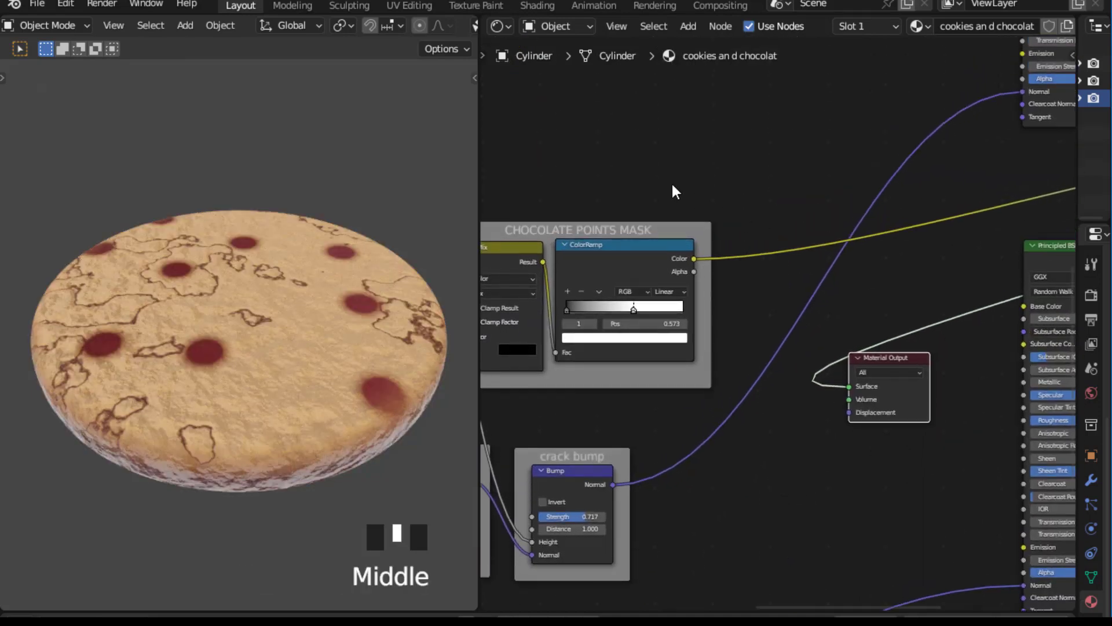
scroll(712, 191, "up", 2)
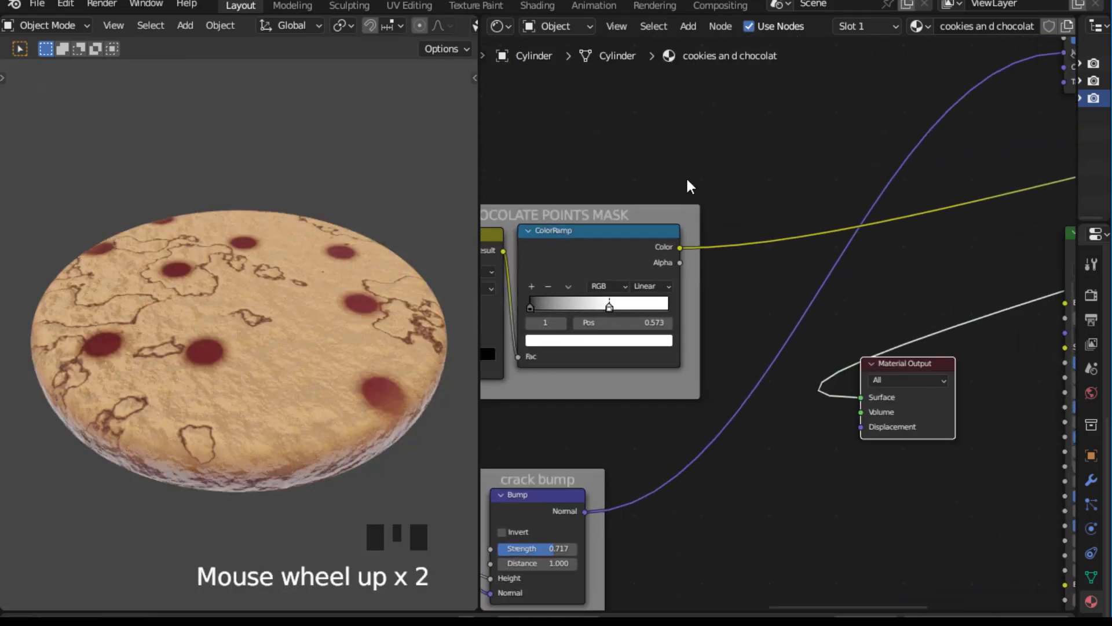
left_click_drag(682, 249, 860, 427)
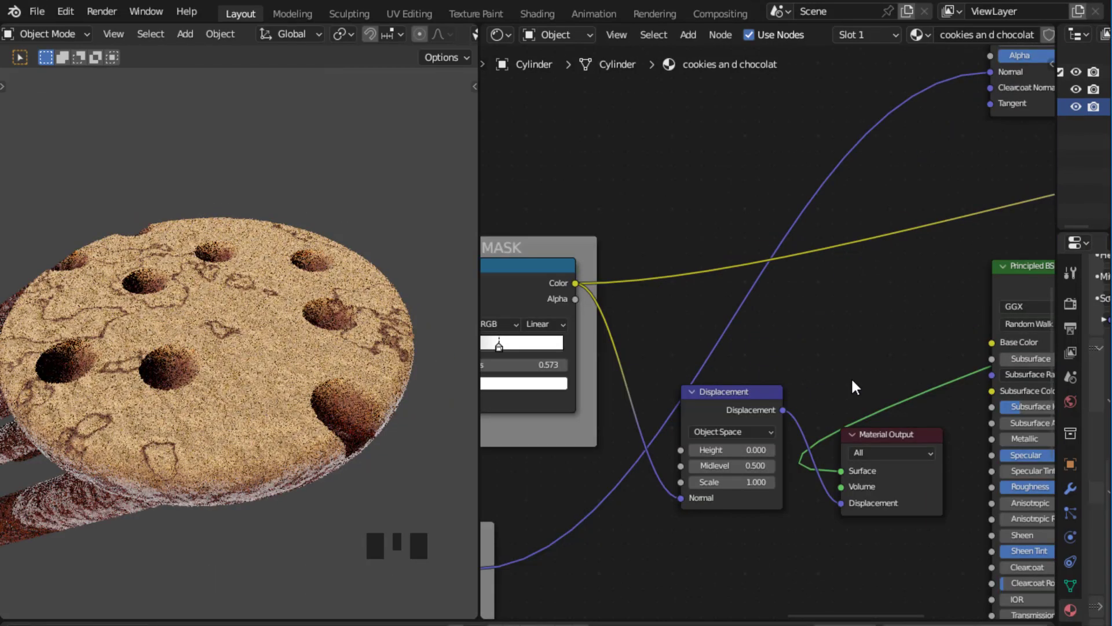
Step: Try a Midlevel of 0 on the Displacement node and undo the change
scroll(850, 380, "up", 6)
middle_click_drag(850, 380, 859, 293)
left_click(750, 422)
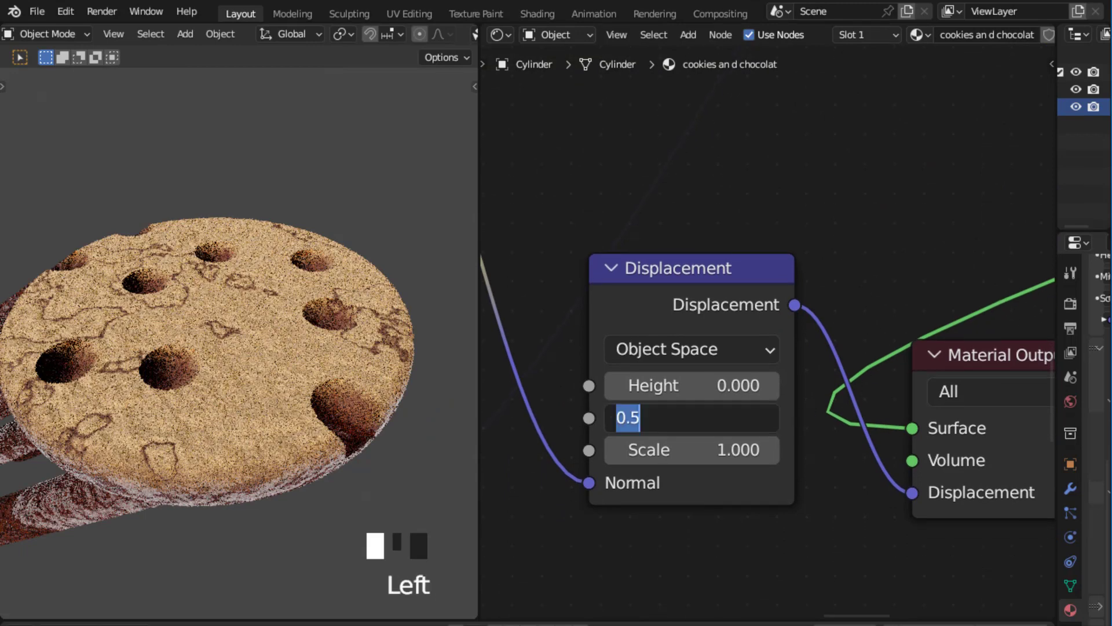
type("0")
key("Return")
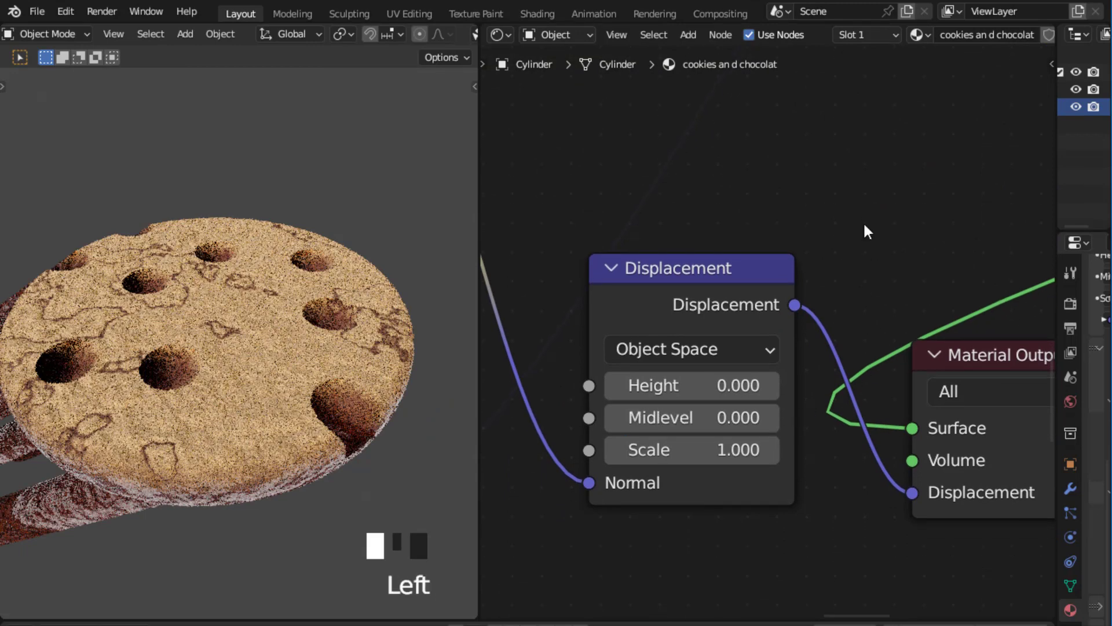
scroll(780, 505, "up", 2)
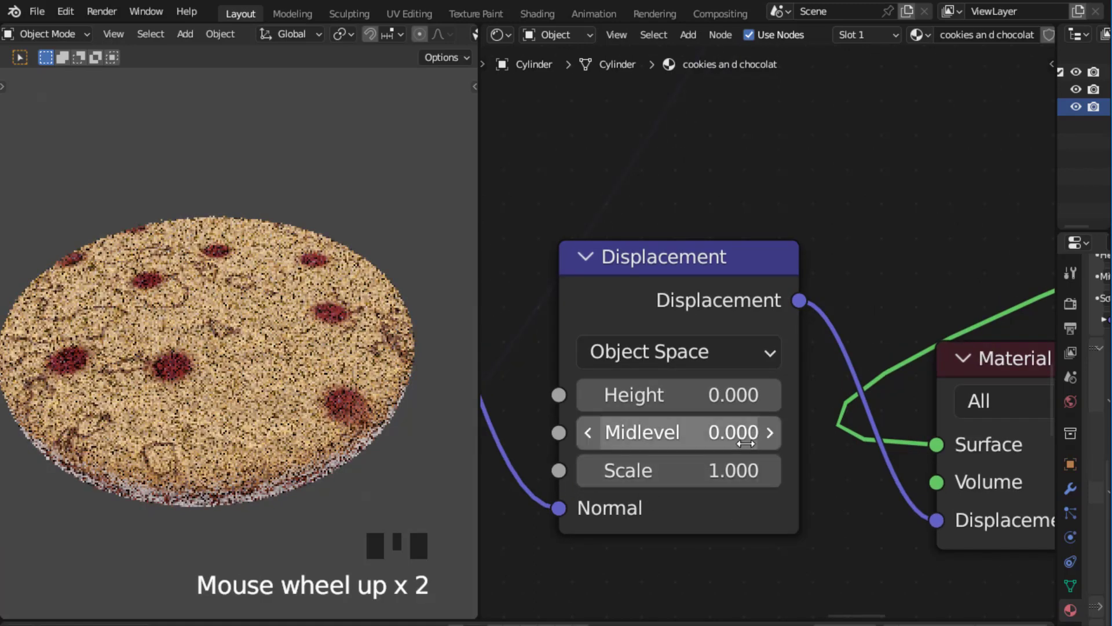
key("ctrl+z")
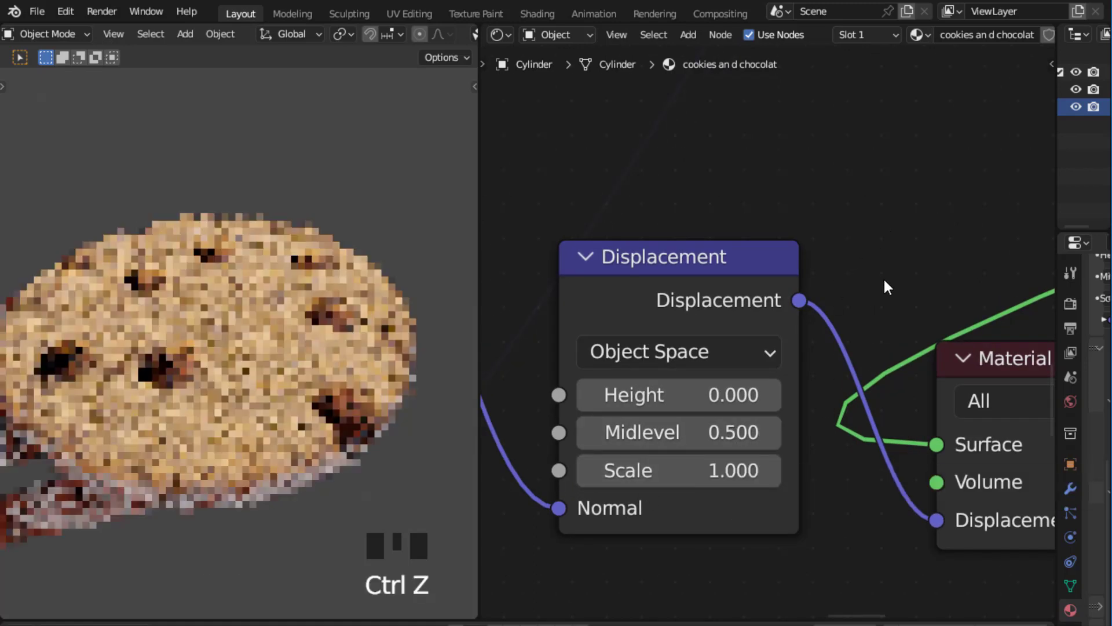
Step: Set the Displacement node's Scale to -0.03 and view the cookie up close
scroll(265, 412, "down", 2)
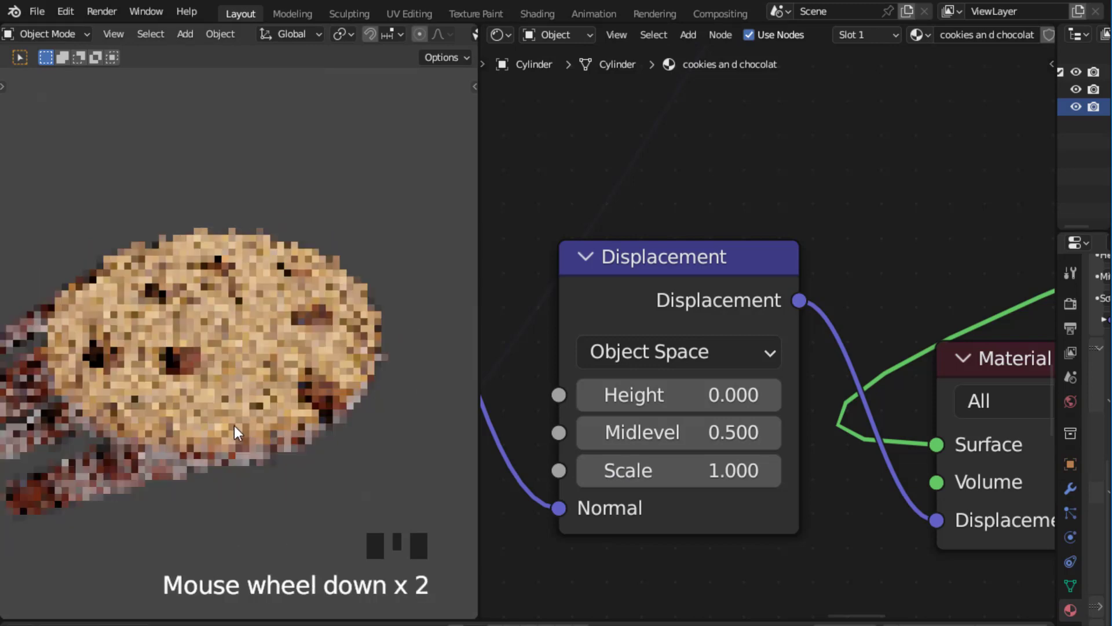
middle_click_drag(234, 425, 161, 412)
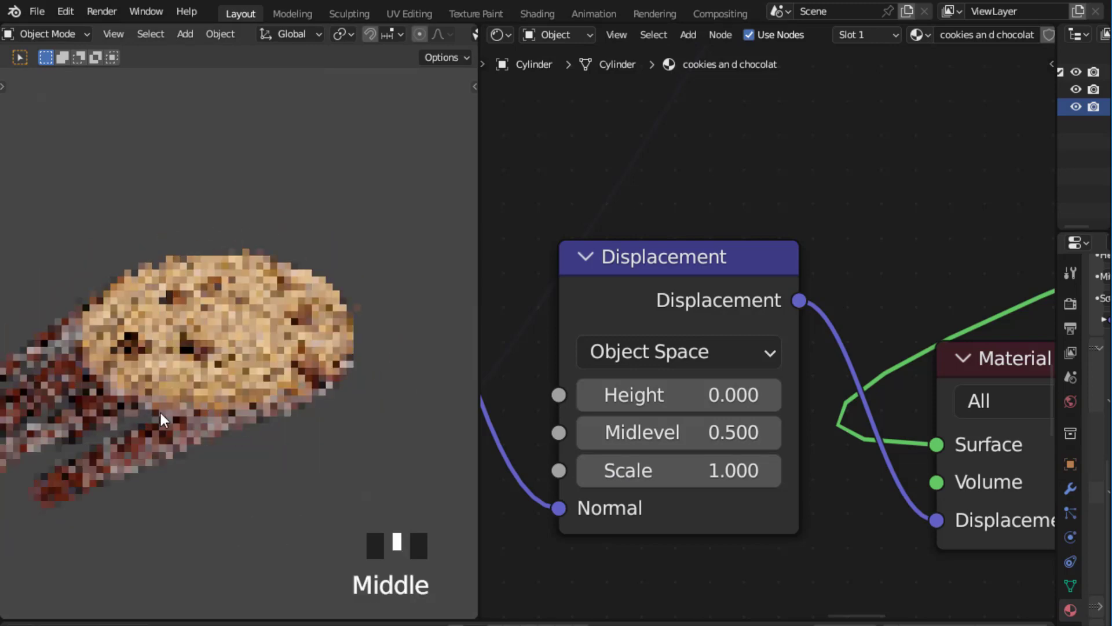
left_click(683, 472)
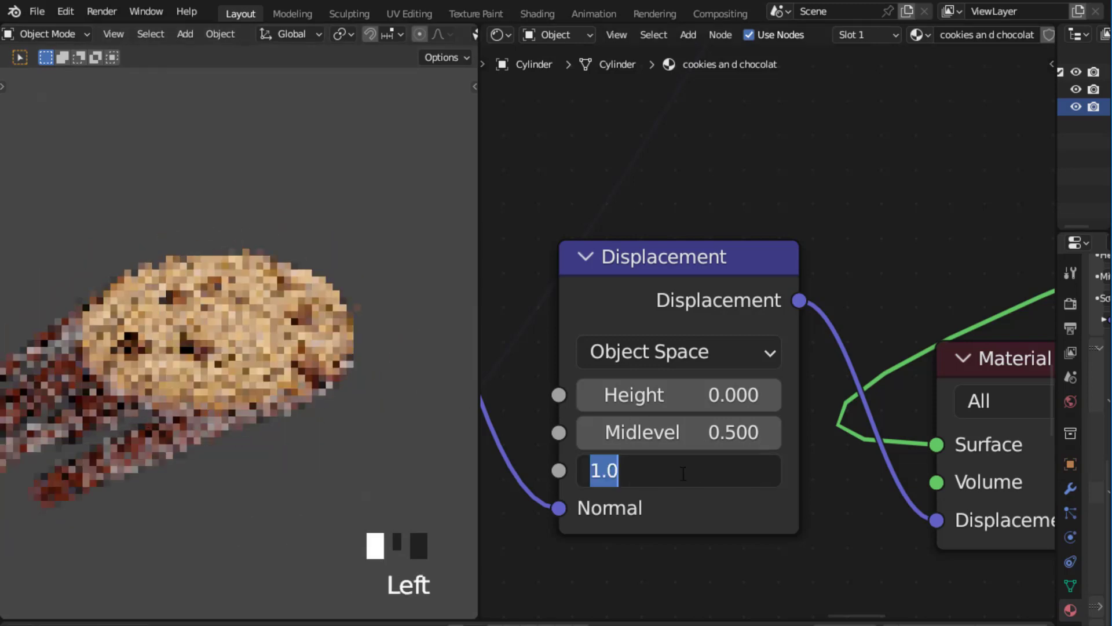
type("-")
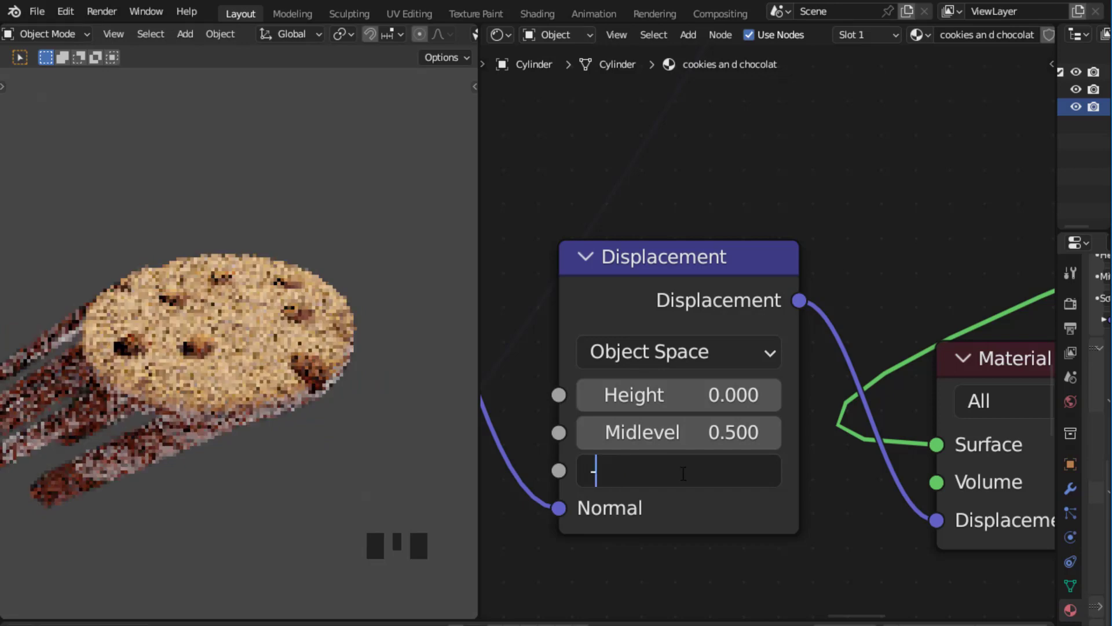
type("0.00")
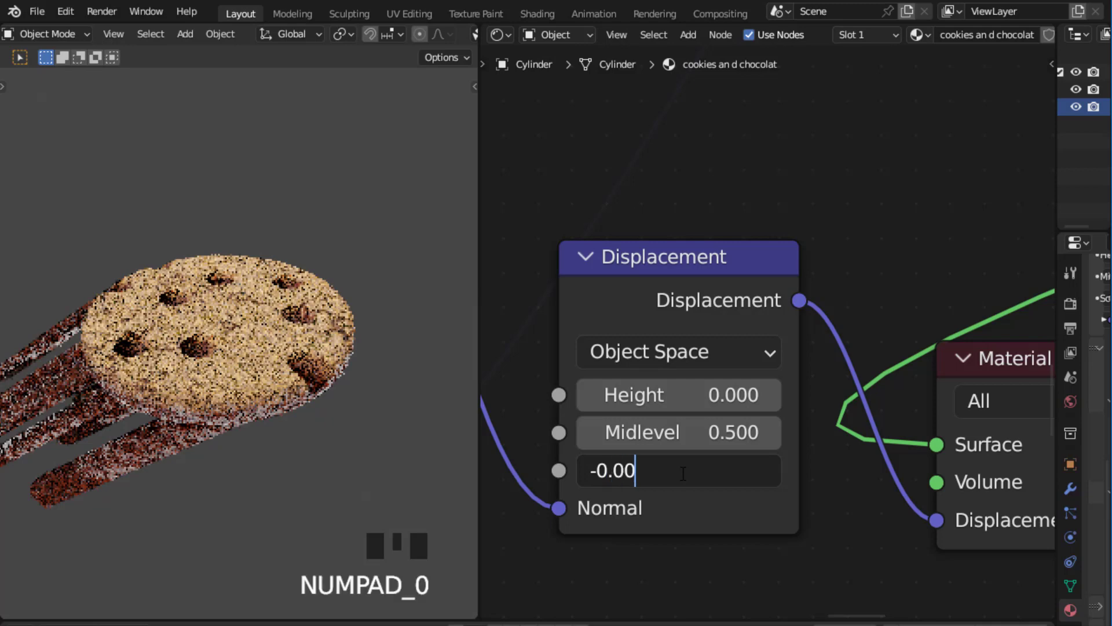
key("BackSpace")
type("3")
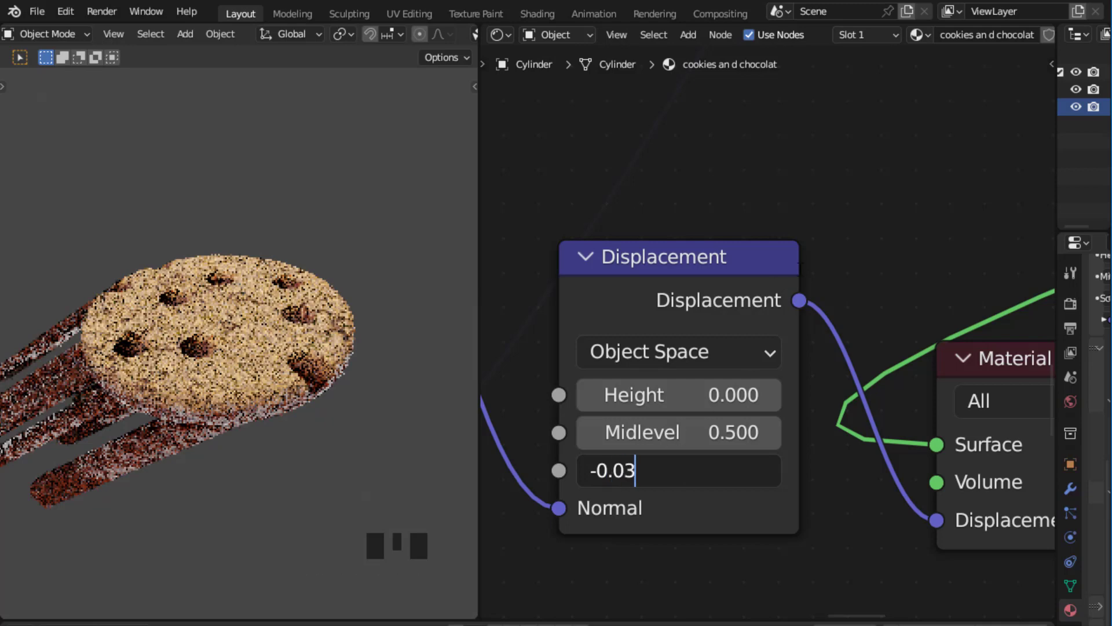
key("Return")
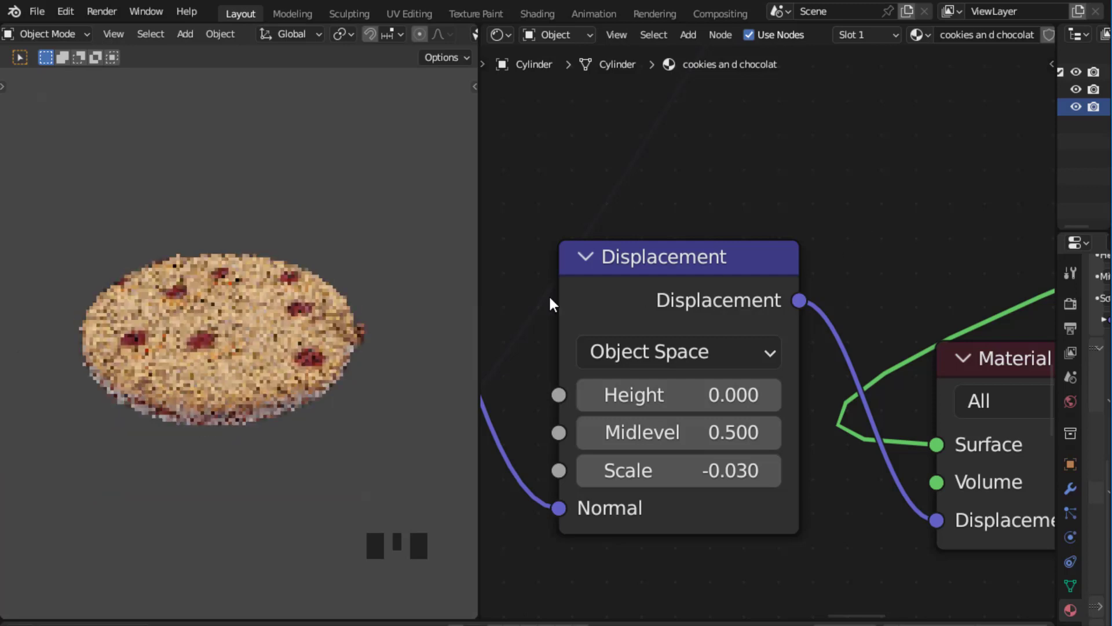
scroll(380, 302, "up", 2)
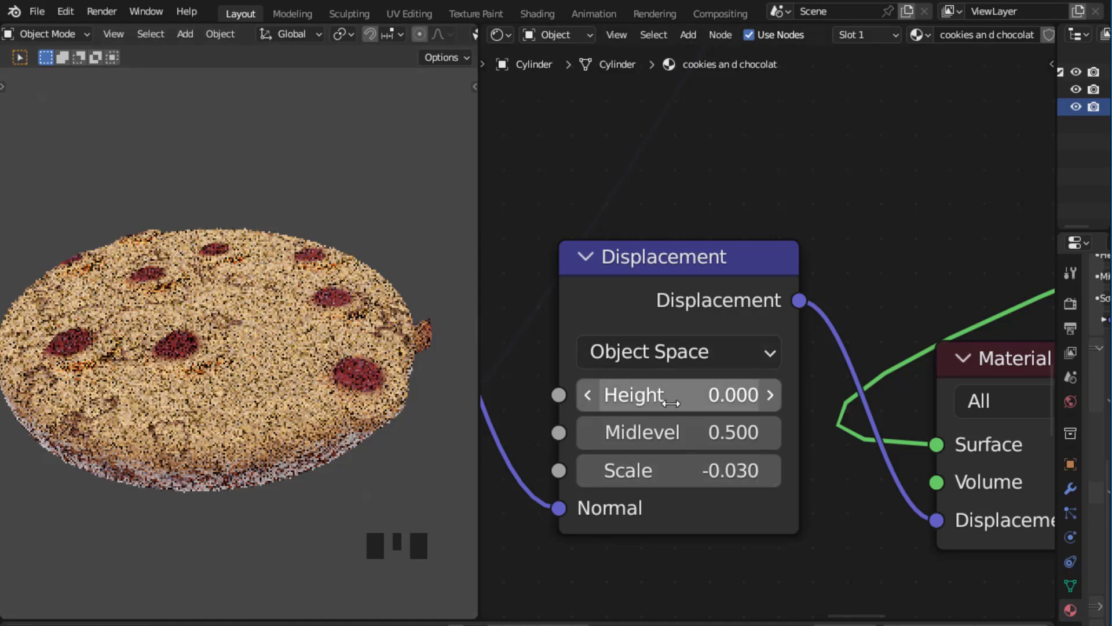
Step: Set the Displacement node's Midlevel to 0
left_click(726, 430)
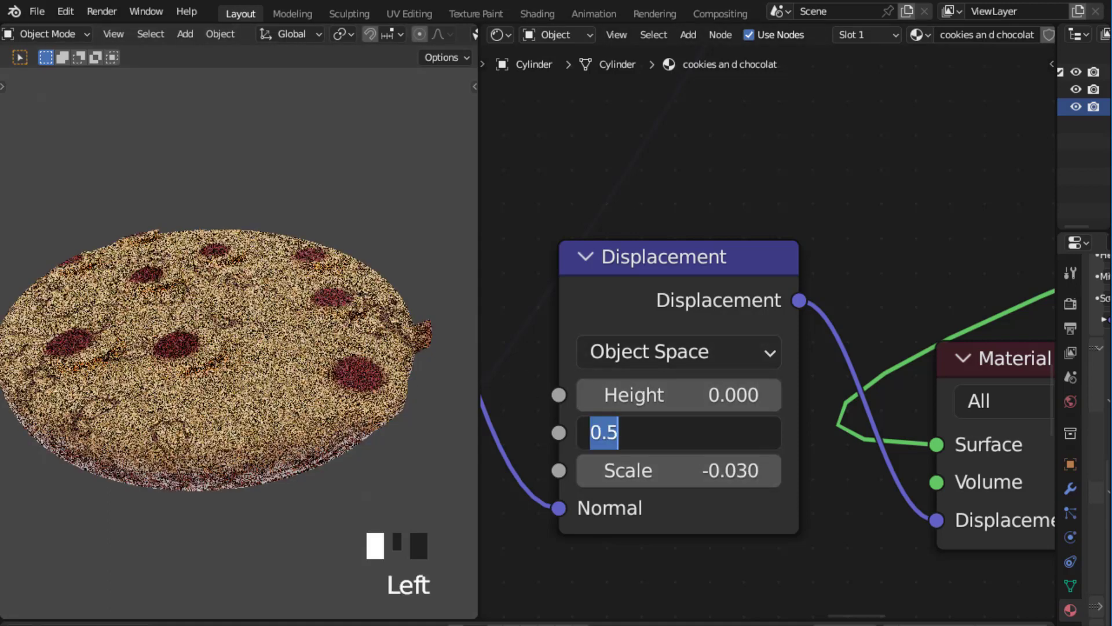
type("0")
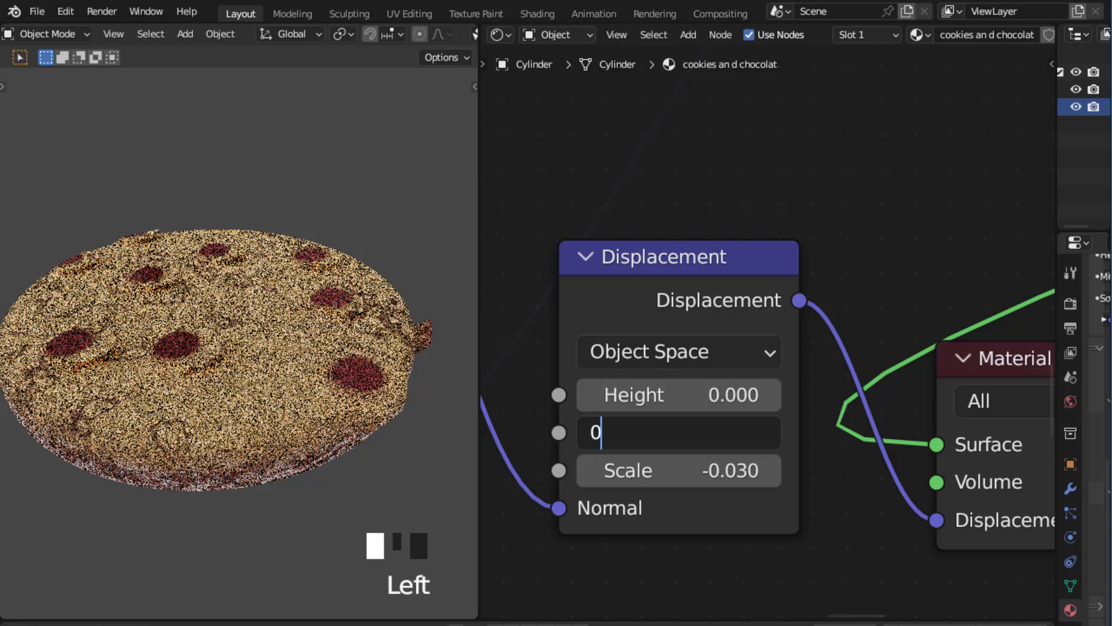
key("Return")
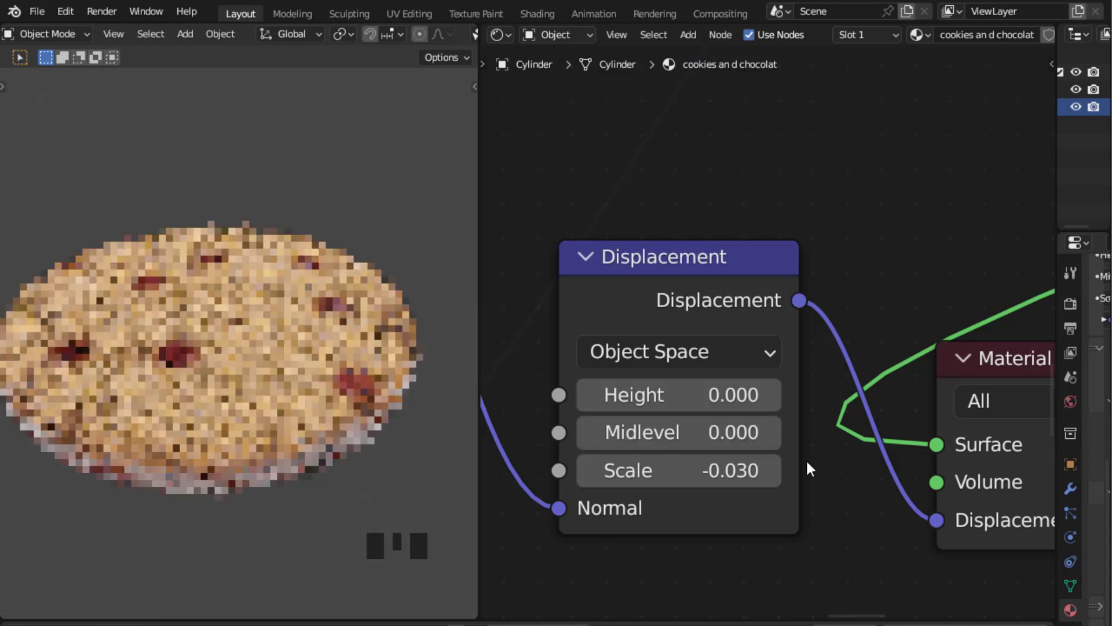
scroll(822, 495, "up", 2)
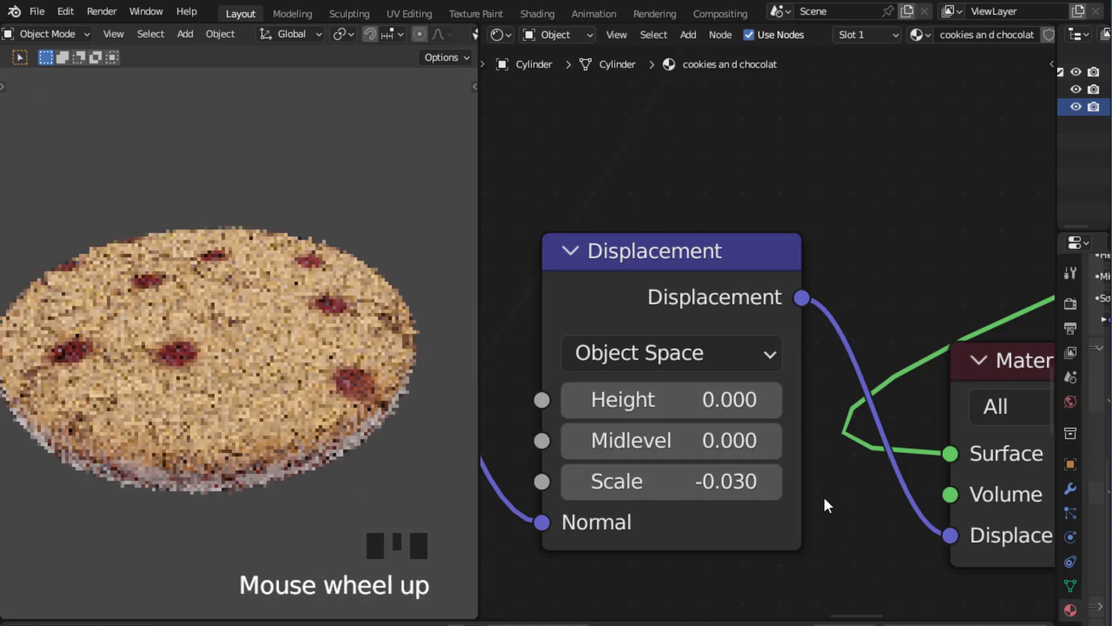
Step: Try a Scale of -0.05 on the Displacement node
left_click(702, 496)
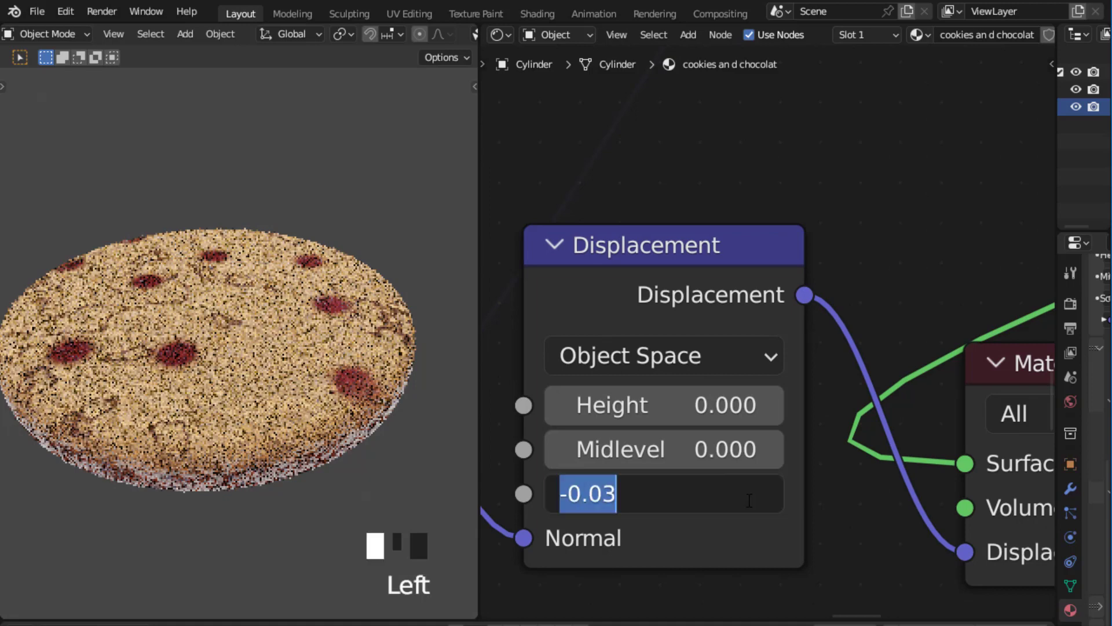
left_click(702, 497)
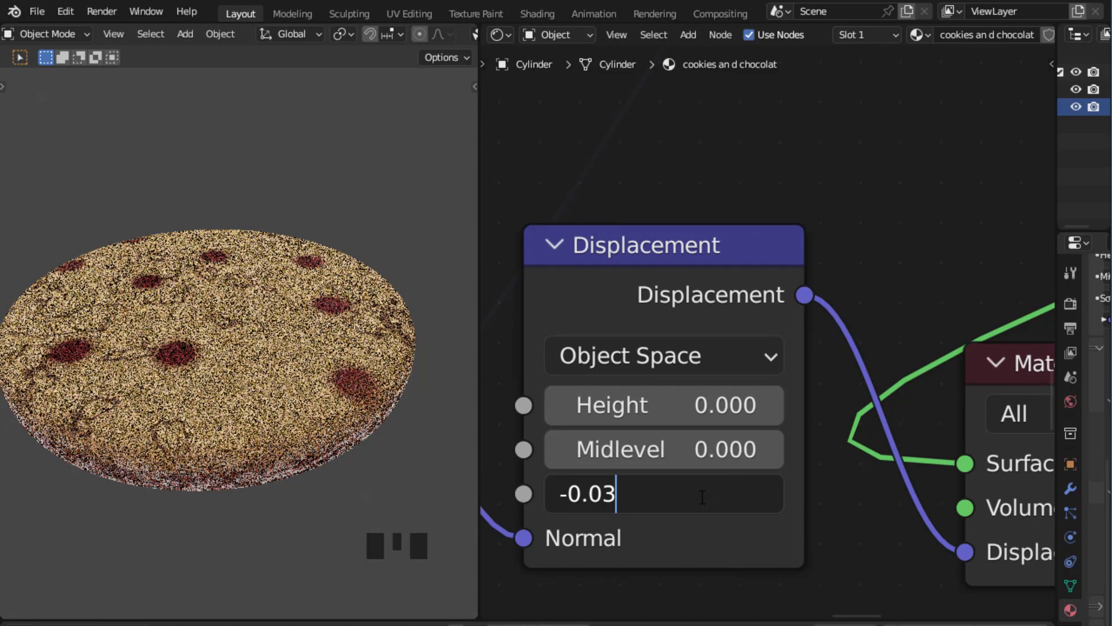
key("BackSpace")
type("5")
key("Return")
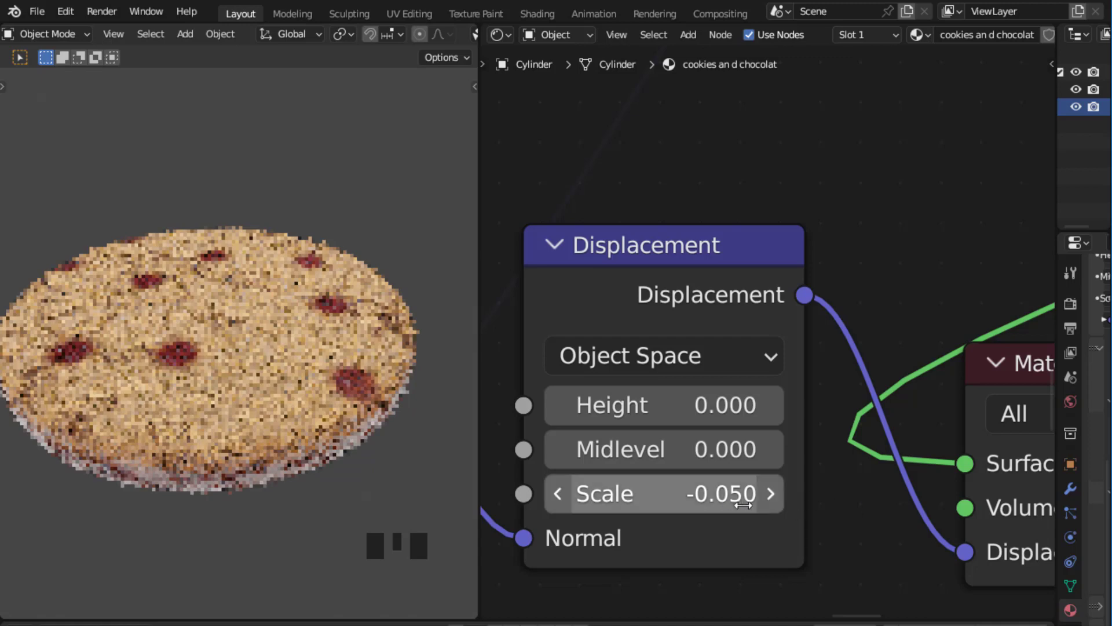
Step: Move the incoming mask link on the Displacement node from its Normal input to its Height input
scroll(755, 566, "down", 3)
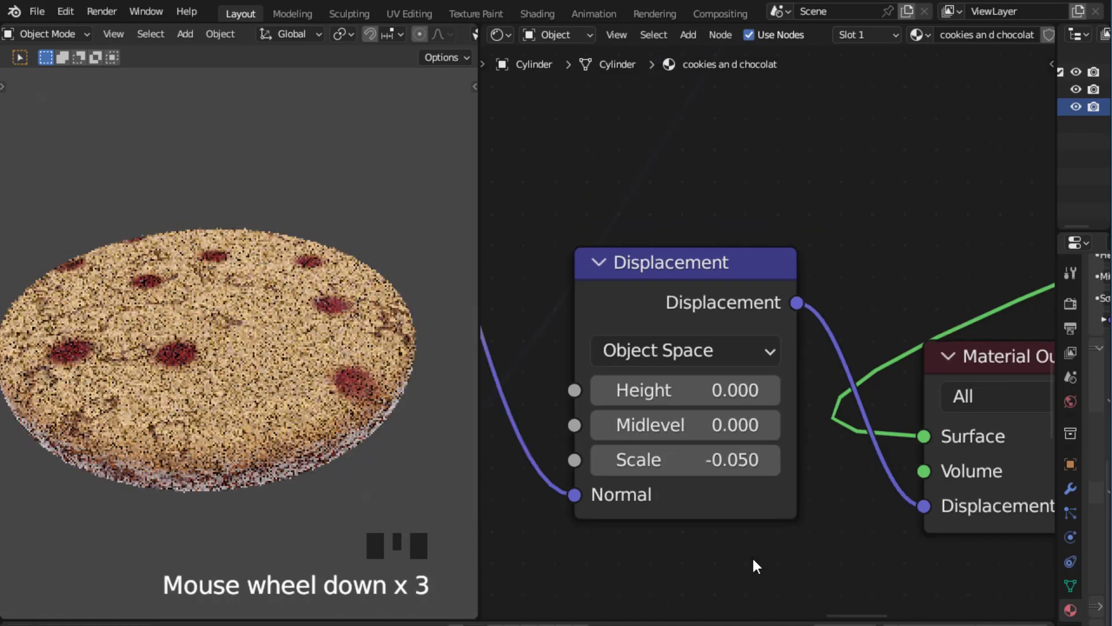
middle_click_drag(753, 559, 747, 551)
scroll(650, 540, "up", 3)
middle_click_drag(650, 540, 698, 531)
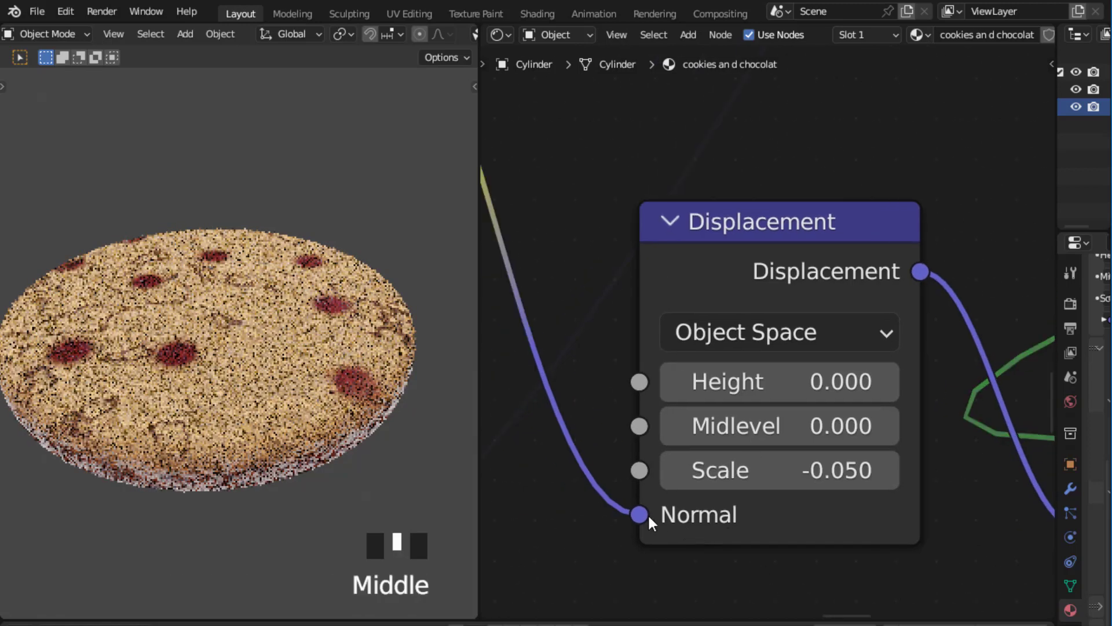
left_click_drag(640, 514, 634, 388)
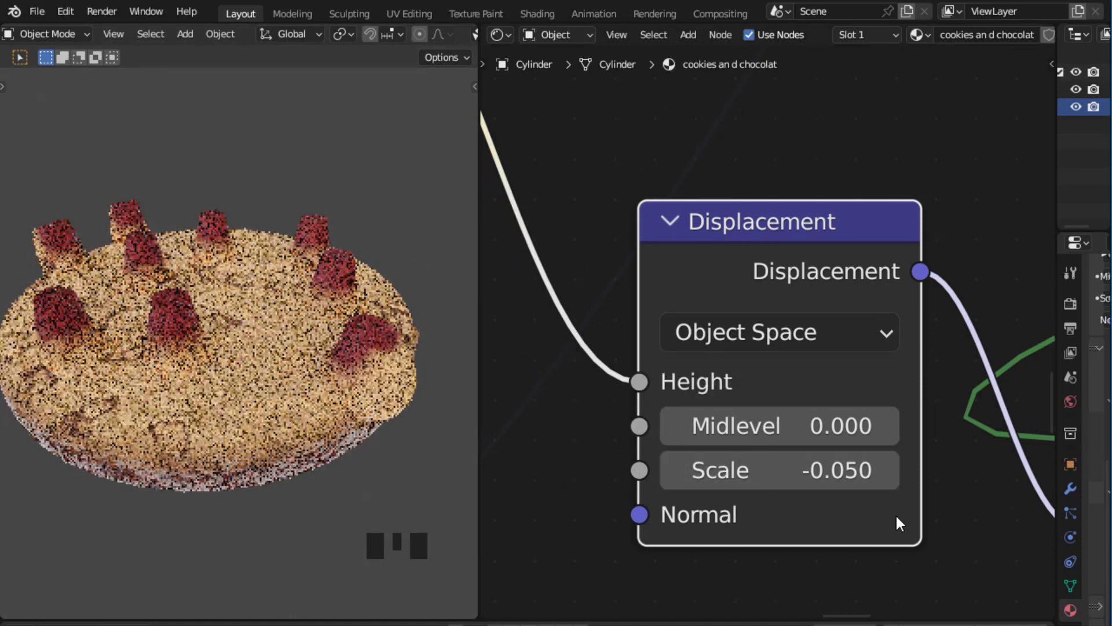
Step: Try a Scale of -0.03 on the Displacement node with the mask feeding Height
left_click(851, 476)
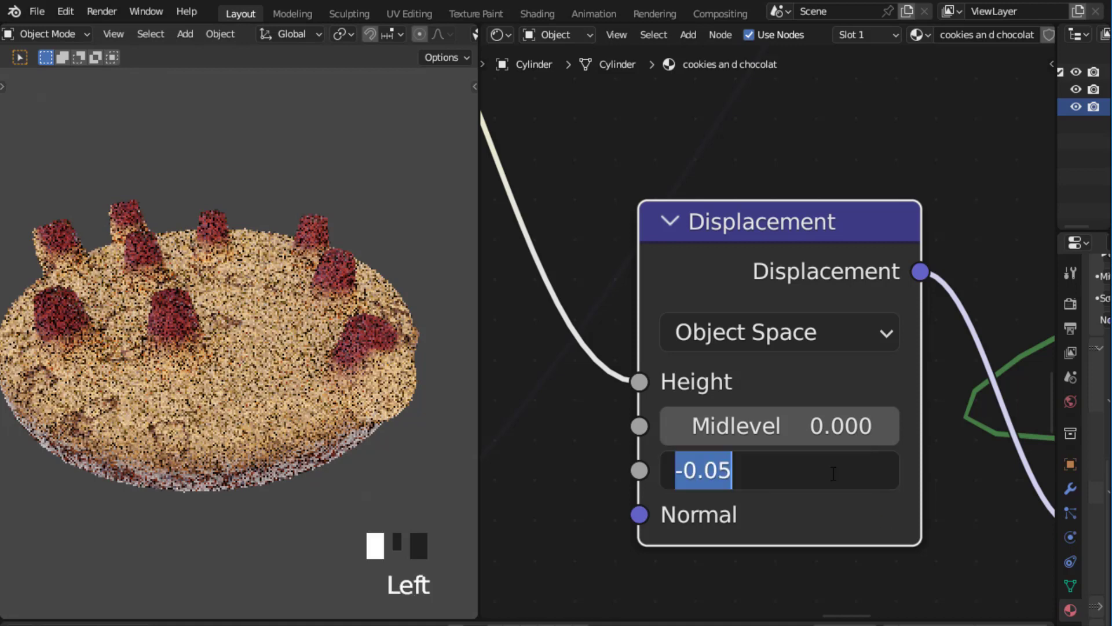
left_click(767, 470)
key("BackSpace")
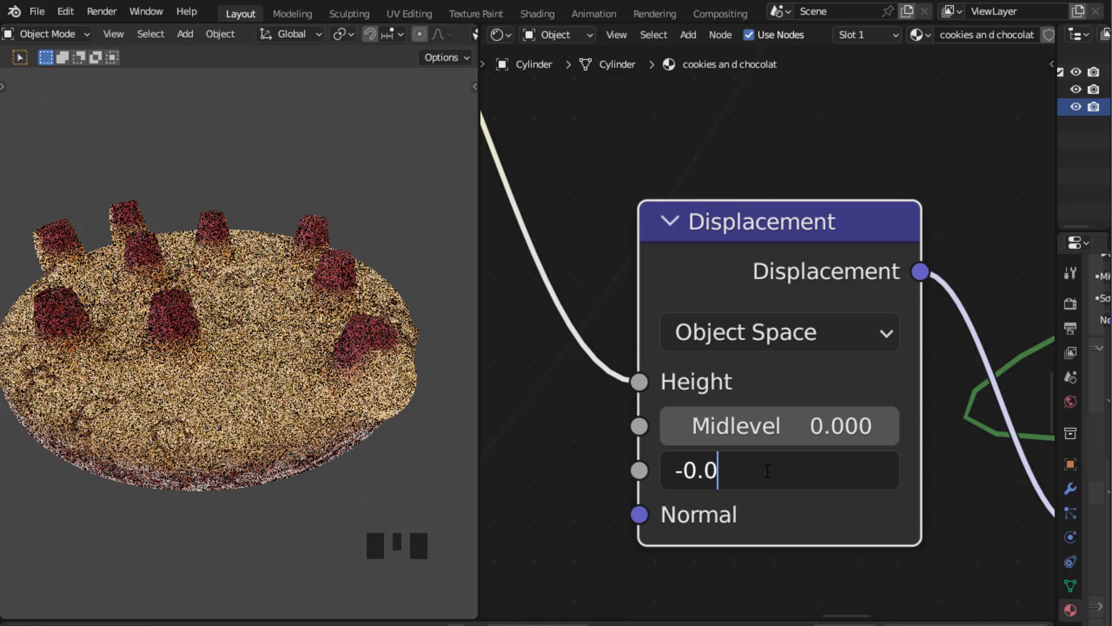
type("3")
key("Return")
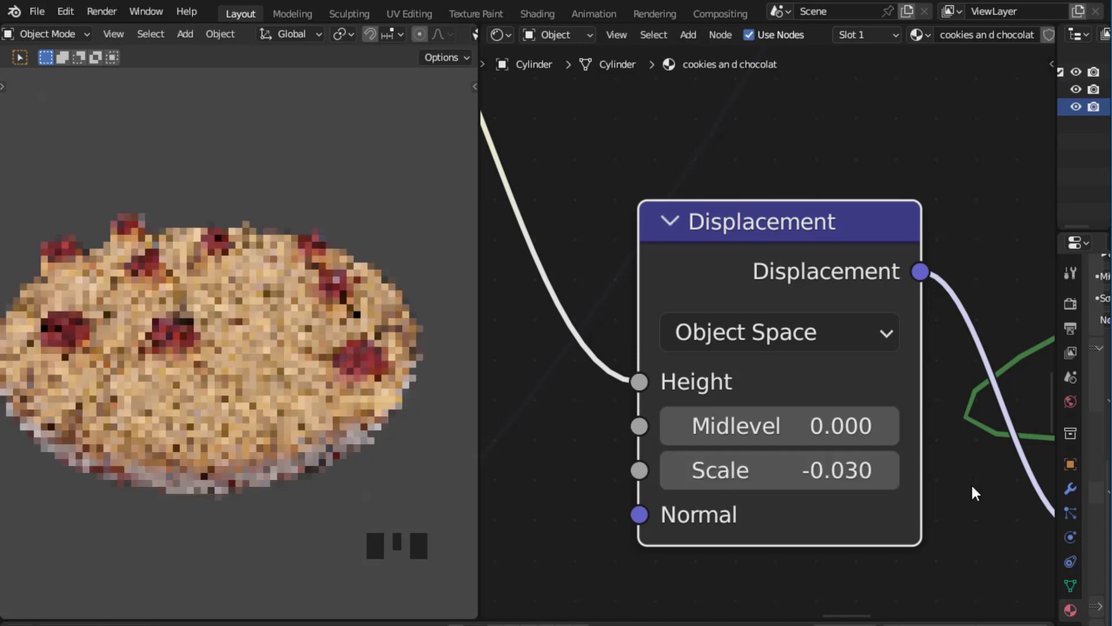
Step: View more of the cookie and try a Scale of -0.02 on the Displacement node
scroll(331, 378, "down", 2)
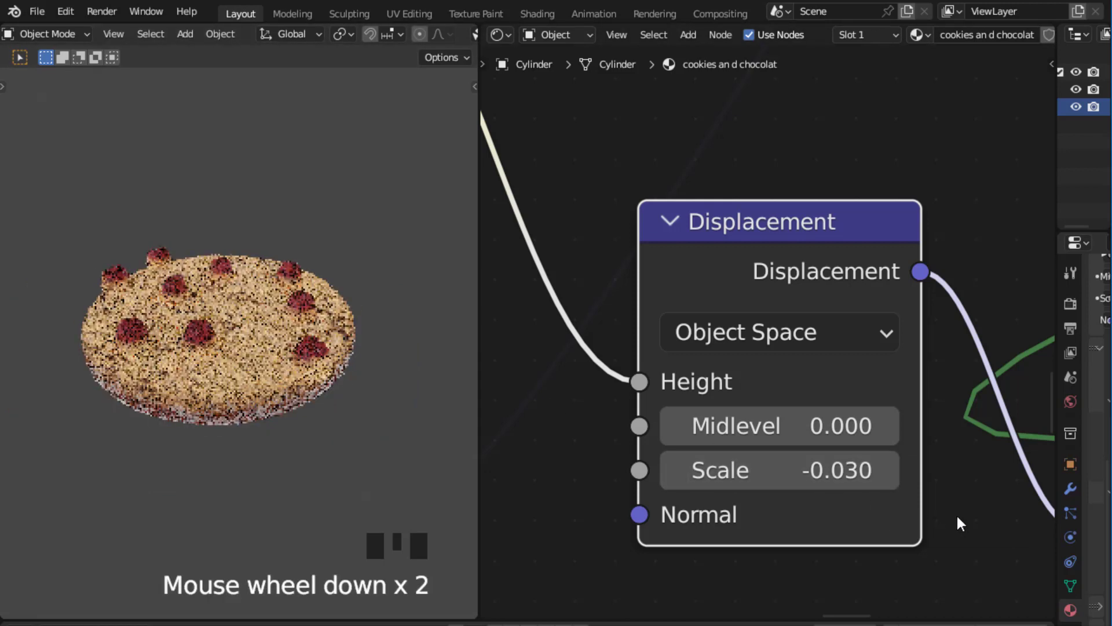
scroll(957, 518, "up", 1)
left_click(825, 470)
left_click(825, 469)
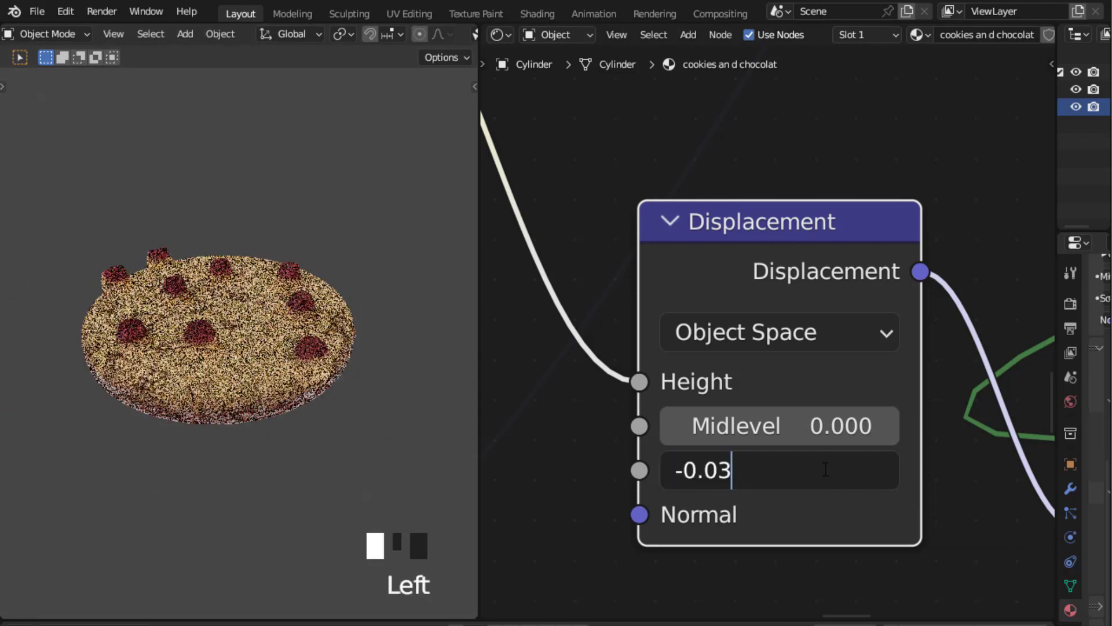
key("BackSpace")
type("2")
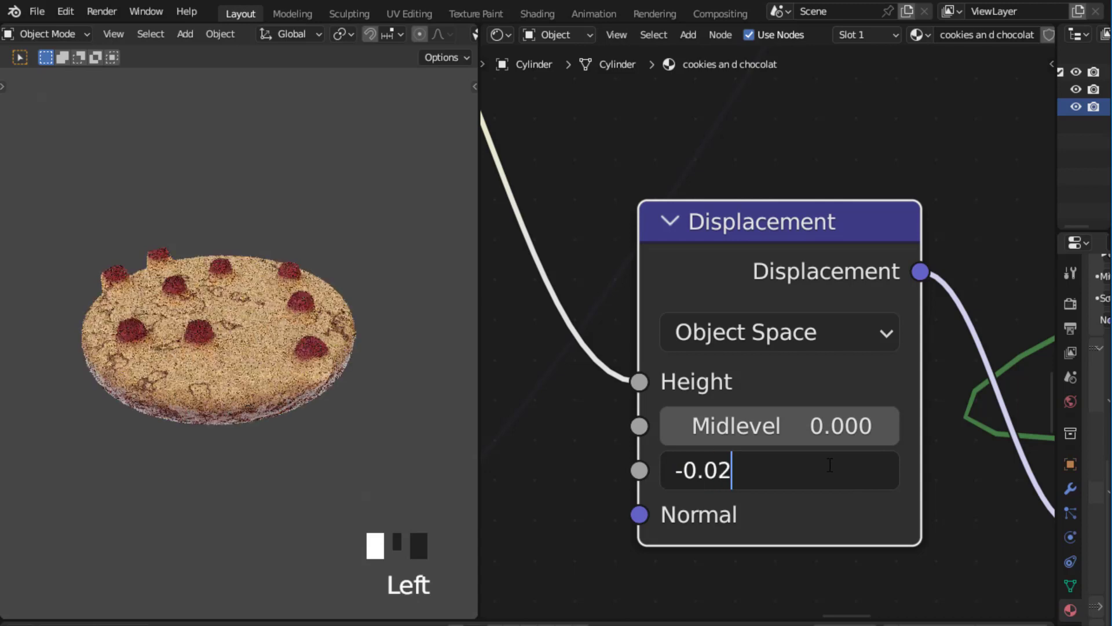
key("Return")
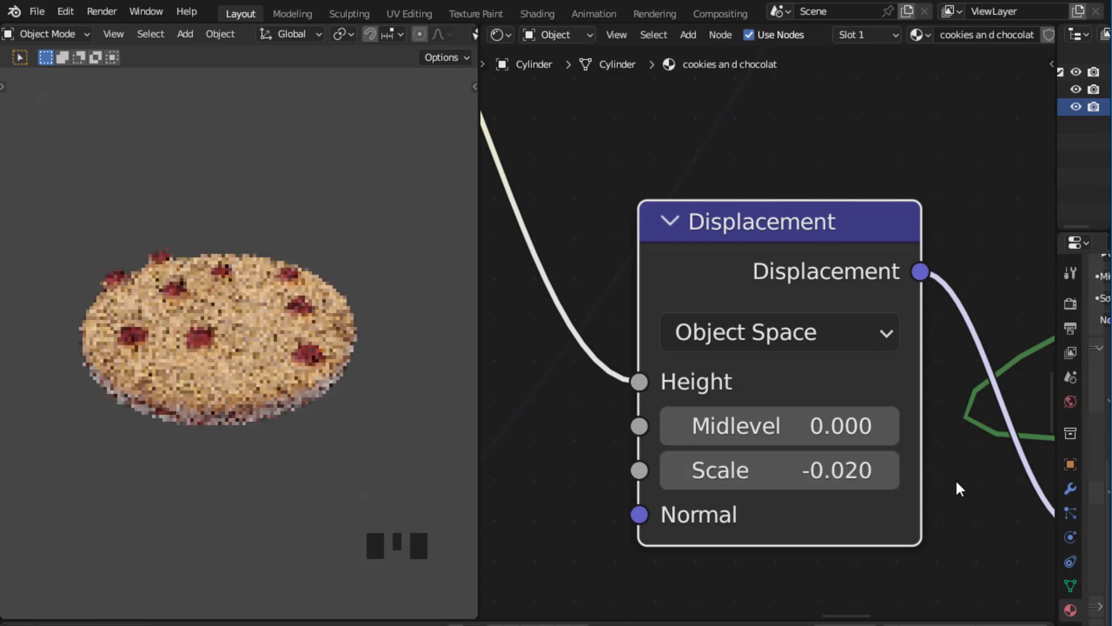
Step: Try a Scale of -0.01 on the Displacement node
left_click(859, 470)
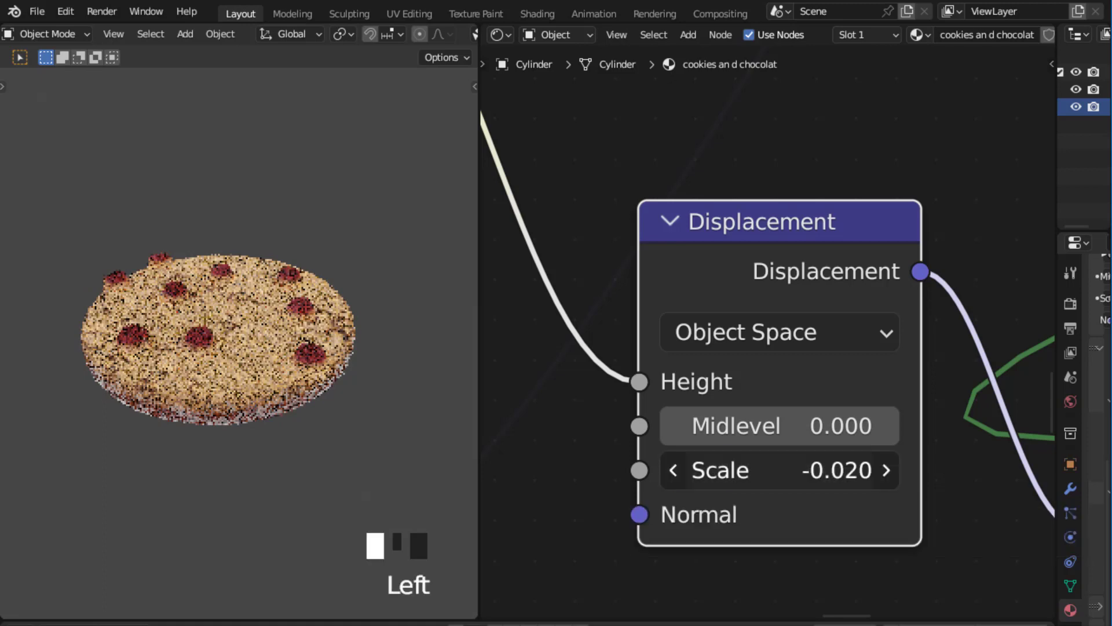
left_click(747, 468)
key("BackSpace")
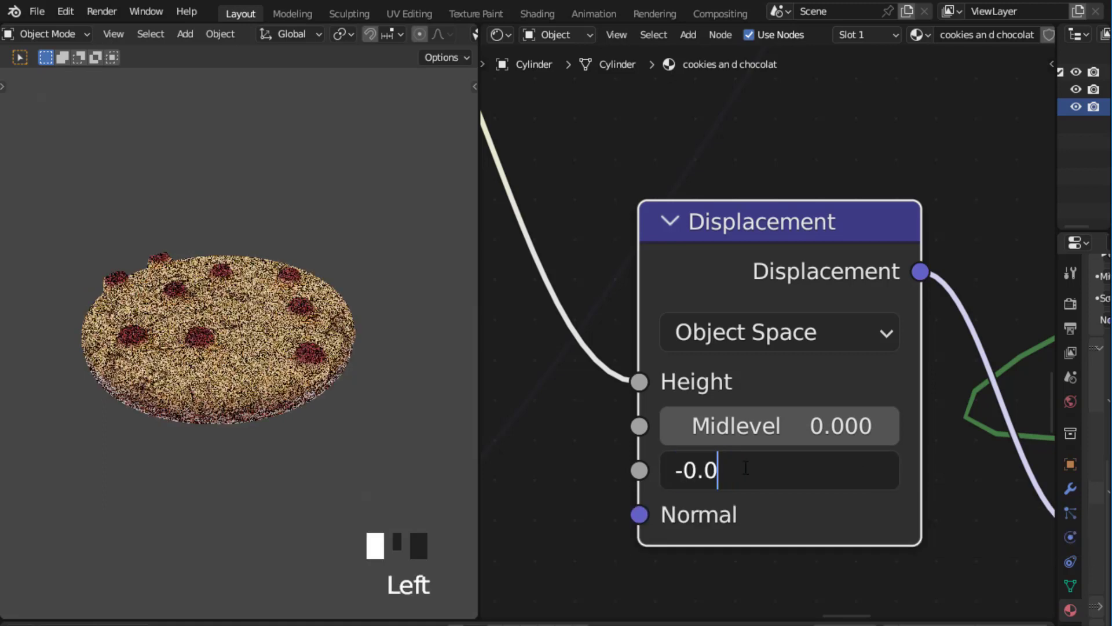
type("1")
key("Return")
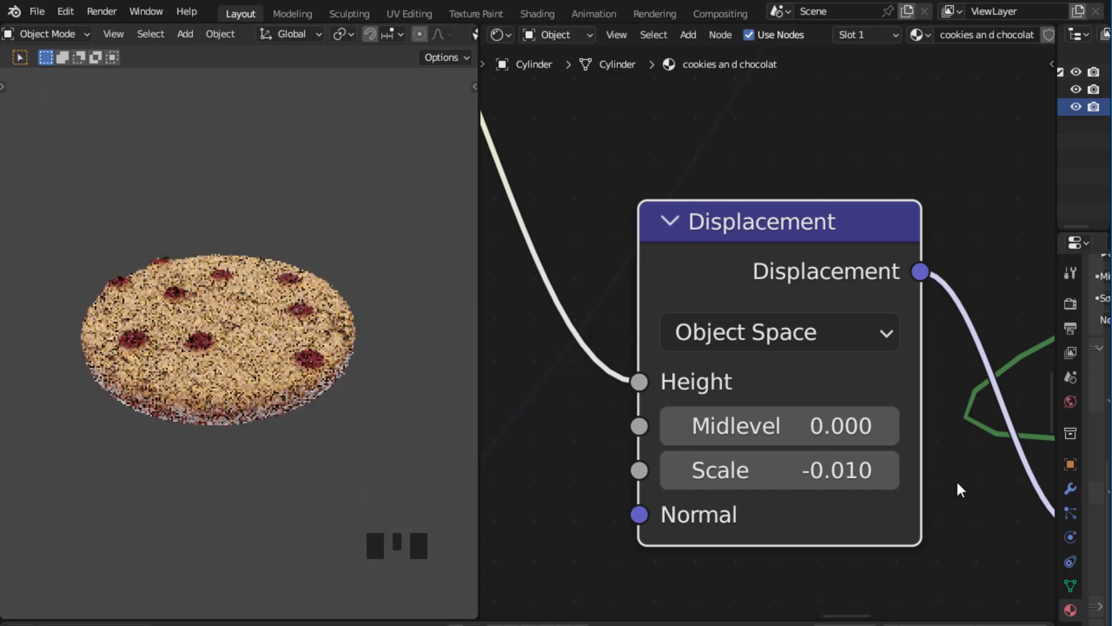
Step: Set the Displacement node's Scale to -0.009 and deselect the cookie in the viewport
left_click(837, 472)
left_click(814, 476)
key("BackSpace")
type("09")
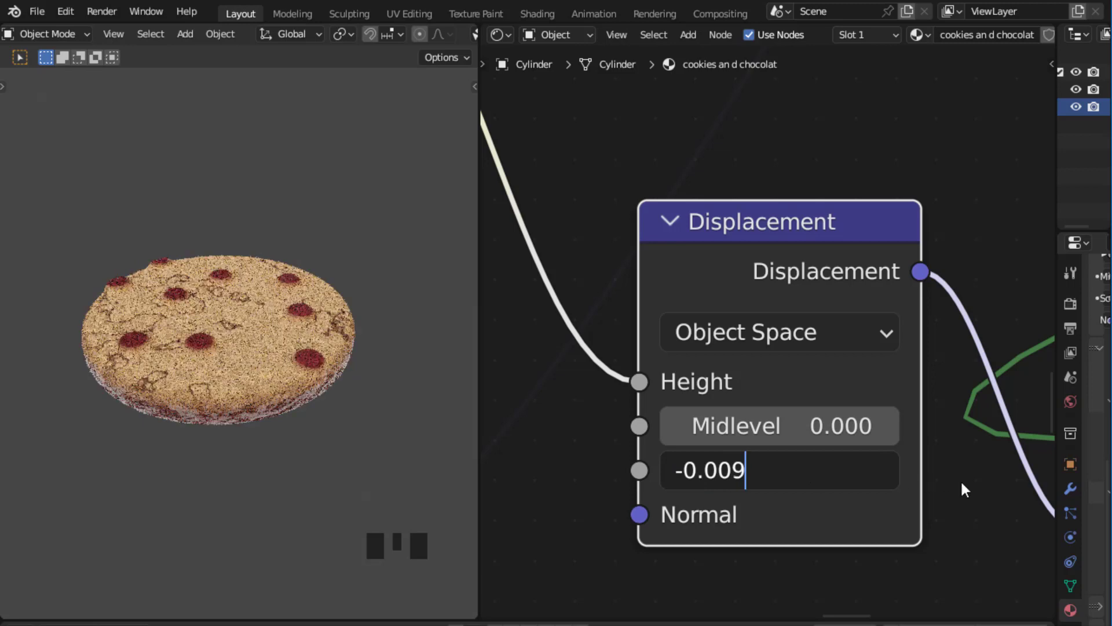
key("Return")
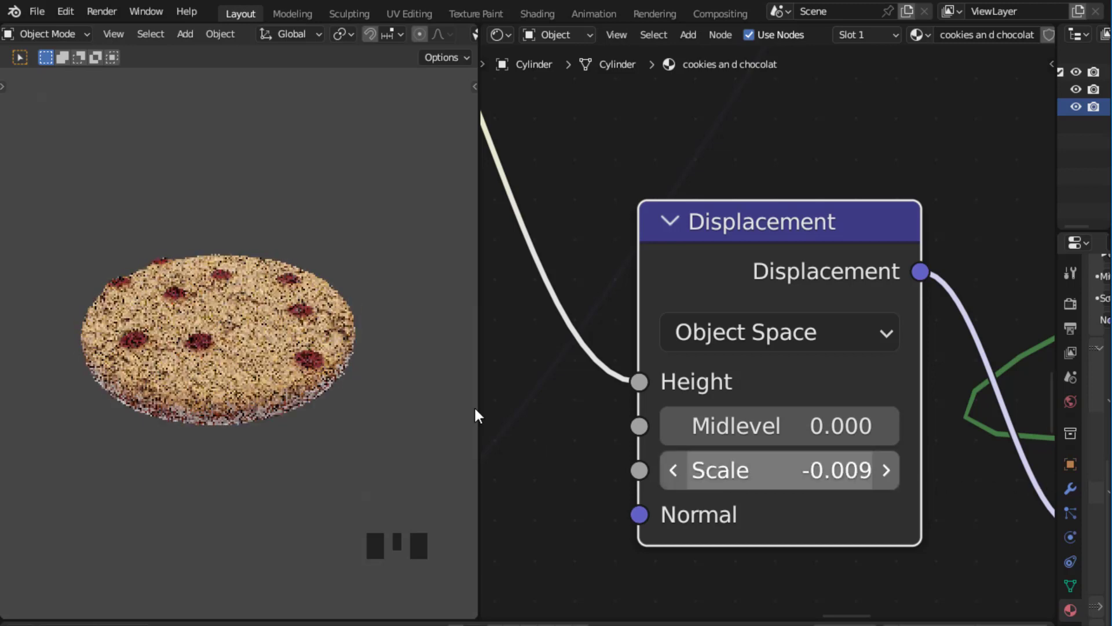
left_click(410, 358)
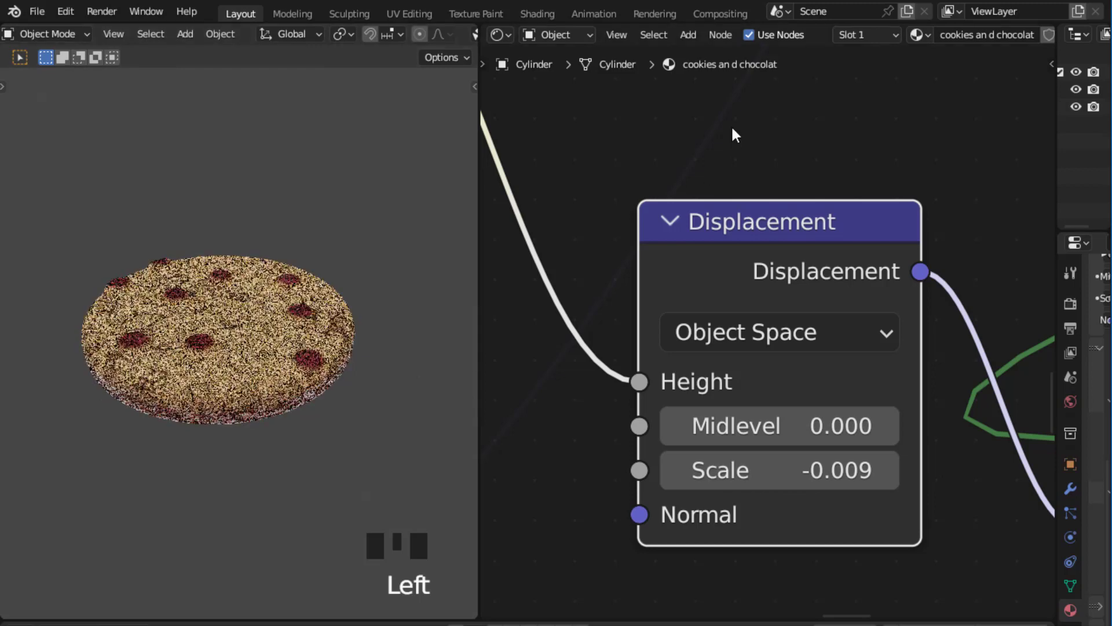
Step: Move the Material Output node past the chocolate Principled BSDF, to just after the Mix Shader
scroll(733, 129, "down", 7)
scroll(822, 215, "down", 7)
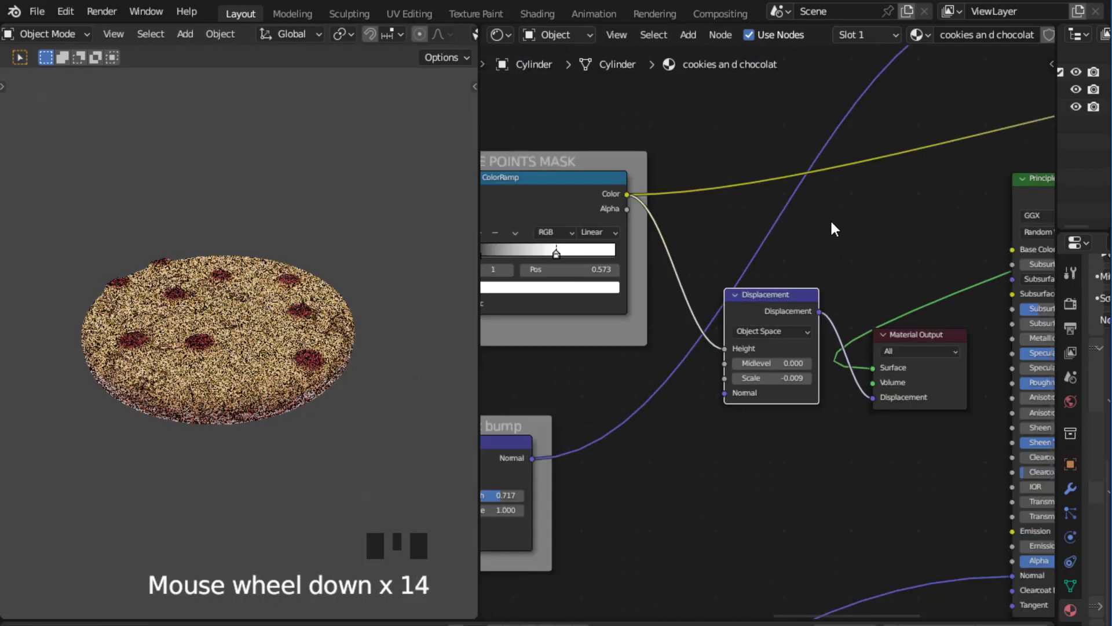
middle_click_drag(832, 224, 767, 216)
scroll(804, 225, "down", 5)
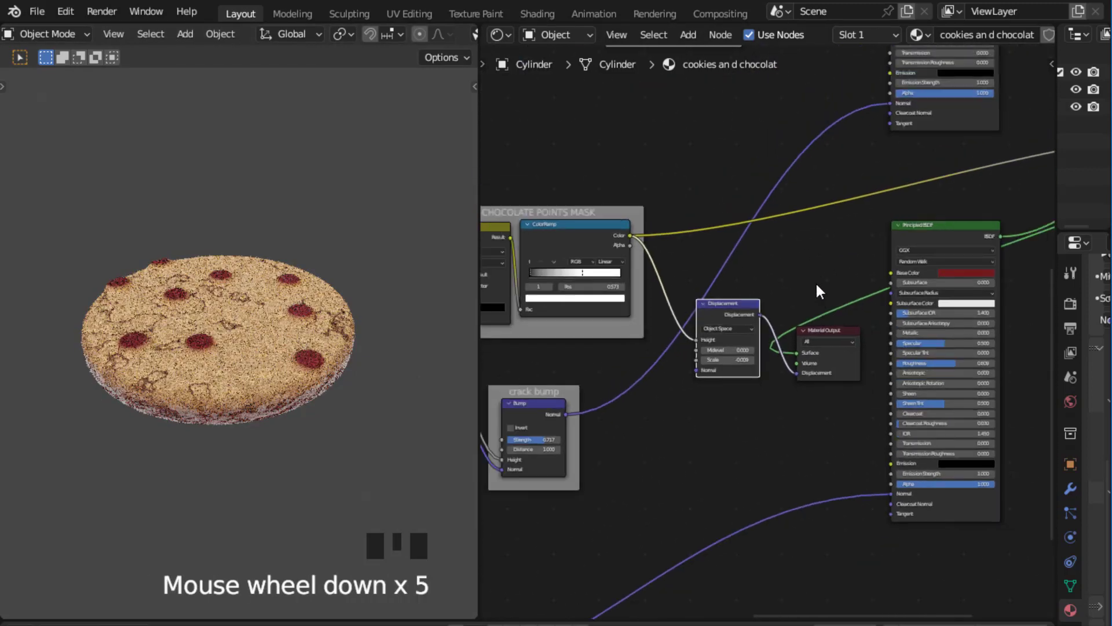
scroll(815, 281, "down", 3)
middle_click_drag(812, 263, 795, 285)
left_click_drag(773, 311, 1013, 194)
Step: Select the Displacement node and enclose it in a new frame
scroll(755, 384, "down", 6)
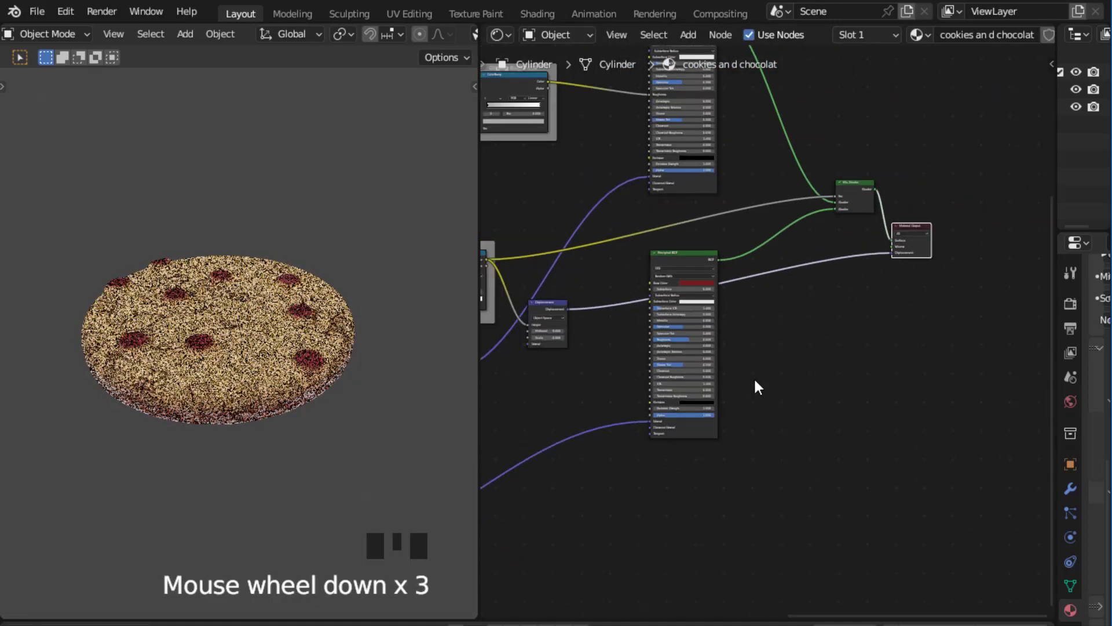
middle_click_drag(609, 390, 810, 426)
scroll(724, 386, "up", 3)
scroll(670, 380, "up", 3)
scroll(737, 408, "up", 8)
scroll(738, 406, "up", 3)
left_click_drag(656, 279, 793, 466)
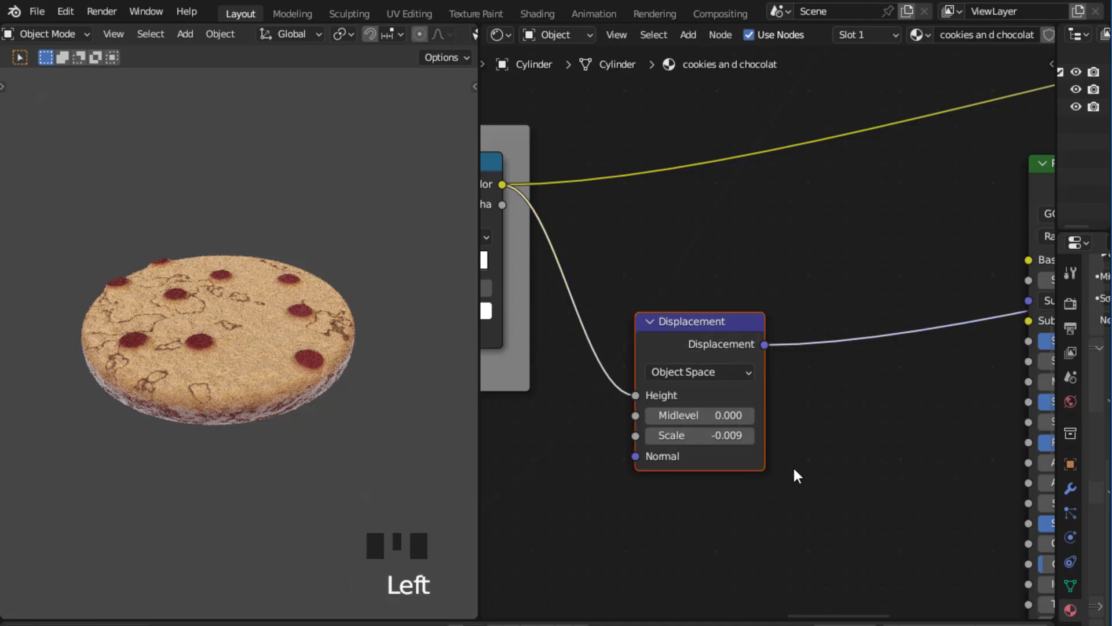
key("ctrl+j")
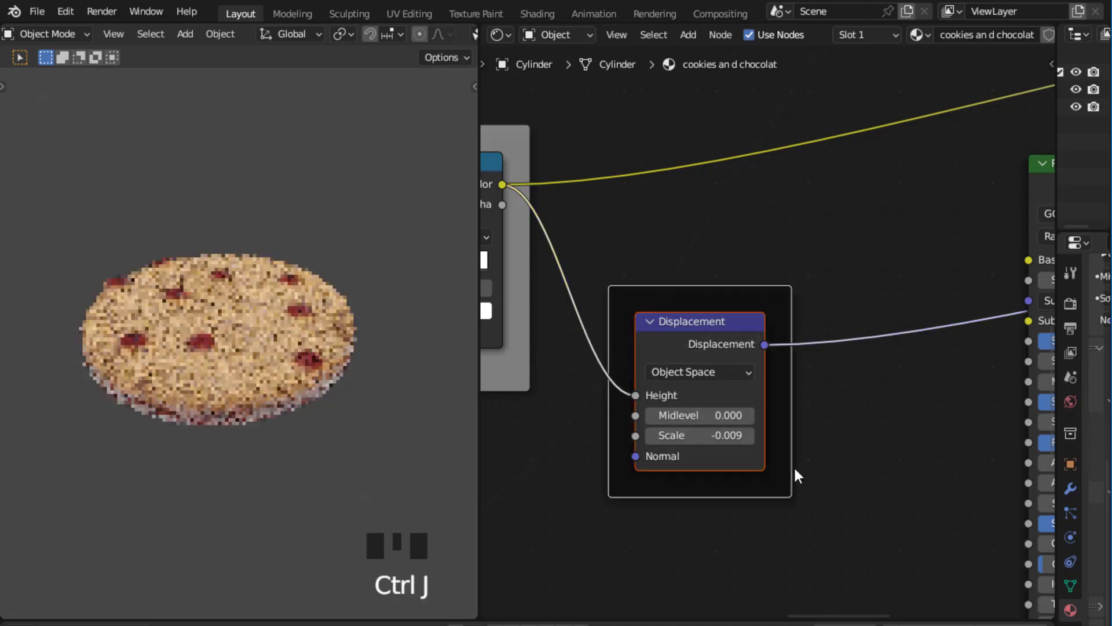
Step: Label the Displacement node's frame POINT CHOCOLAT E DISPLACEMENT
key("F2")
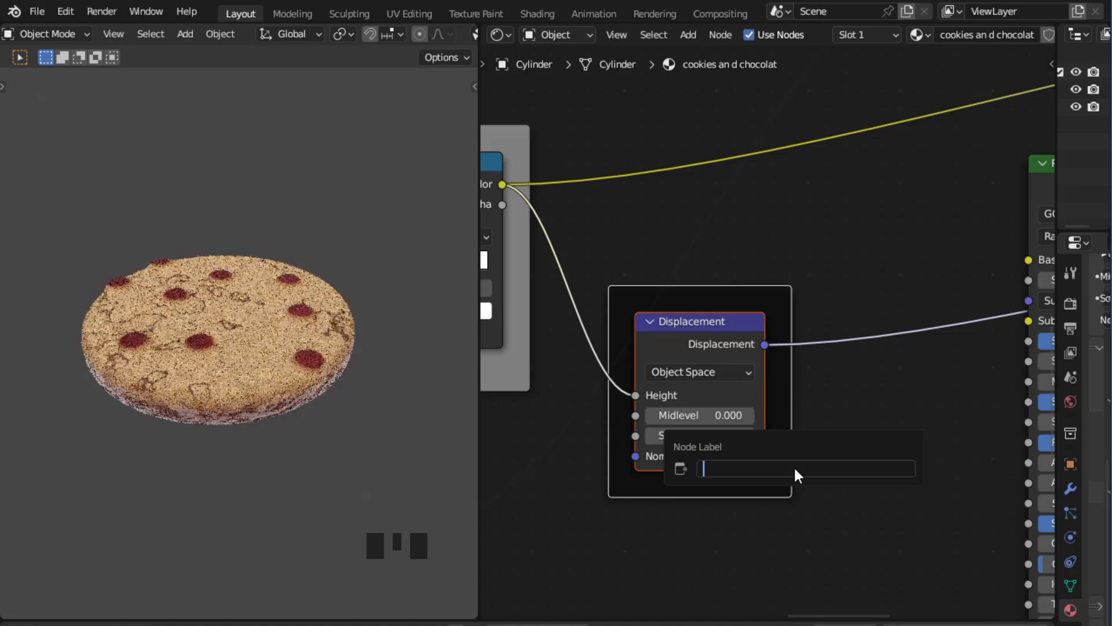
type("POINT CH")
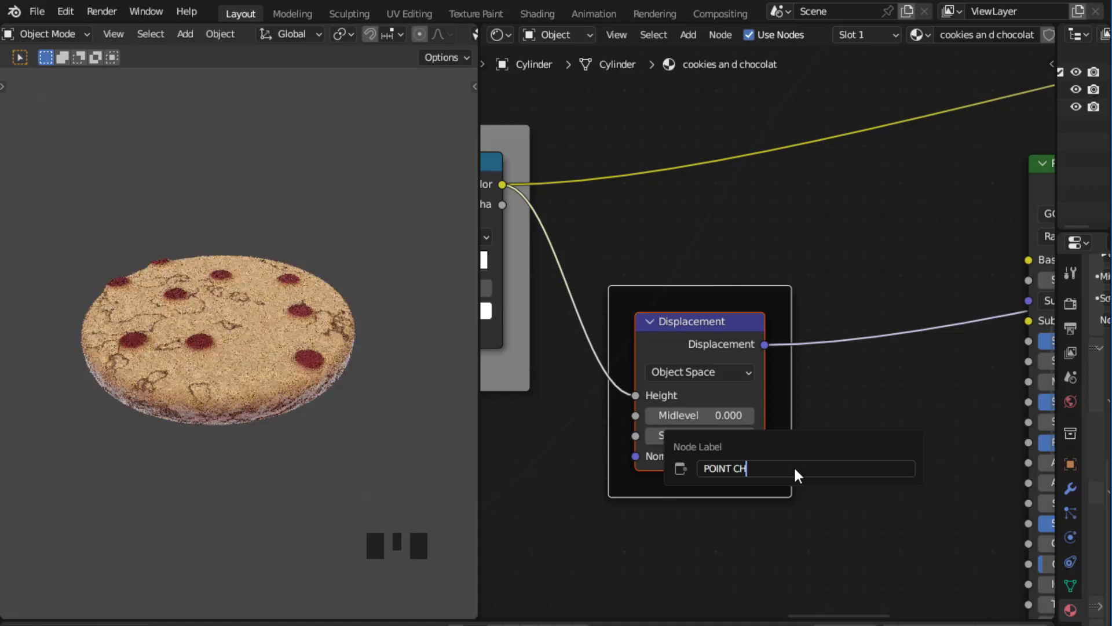
type("OCOLAT E DISP")
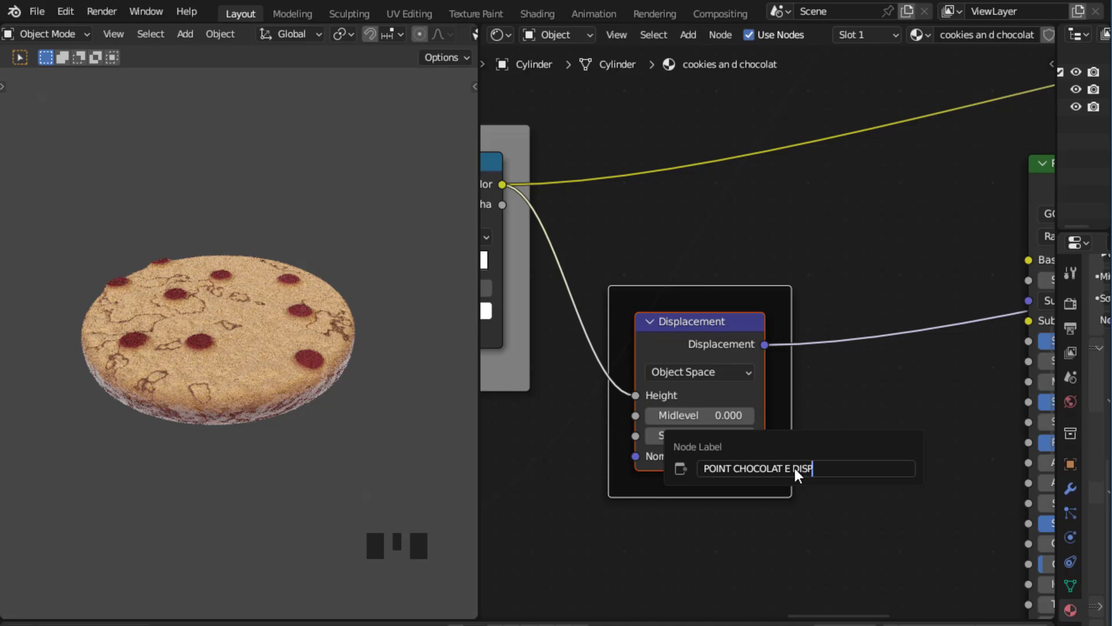
type("LACEMENT")
key("Return")
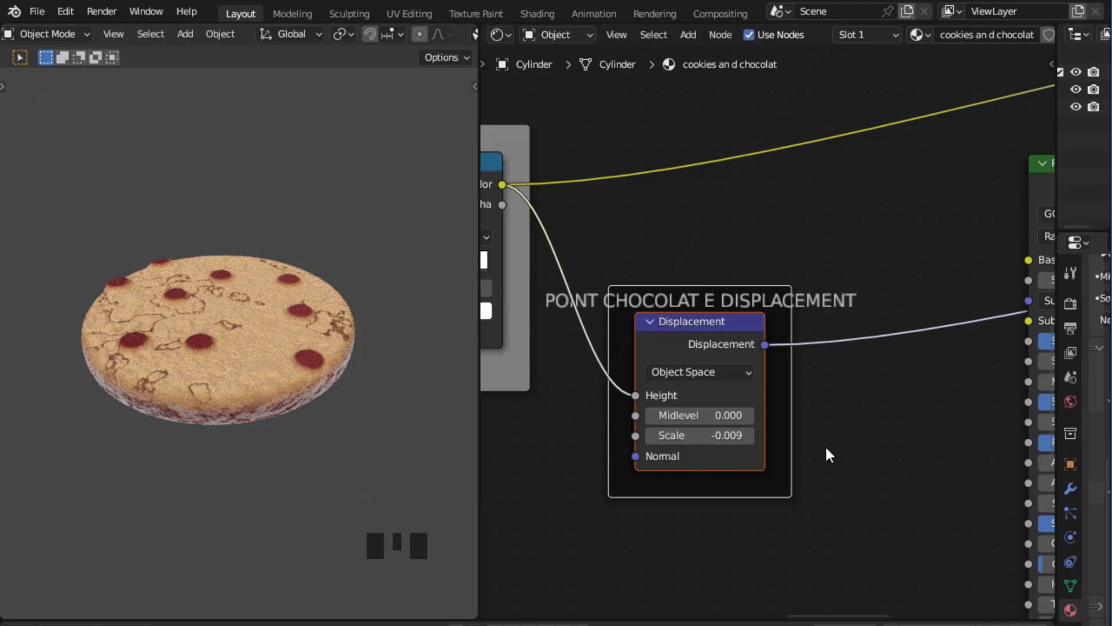
Step: Select the POINT CHOCOLAT E DISPLACEMENT frame and enable a custom color for it
left_click(797, 298)
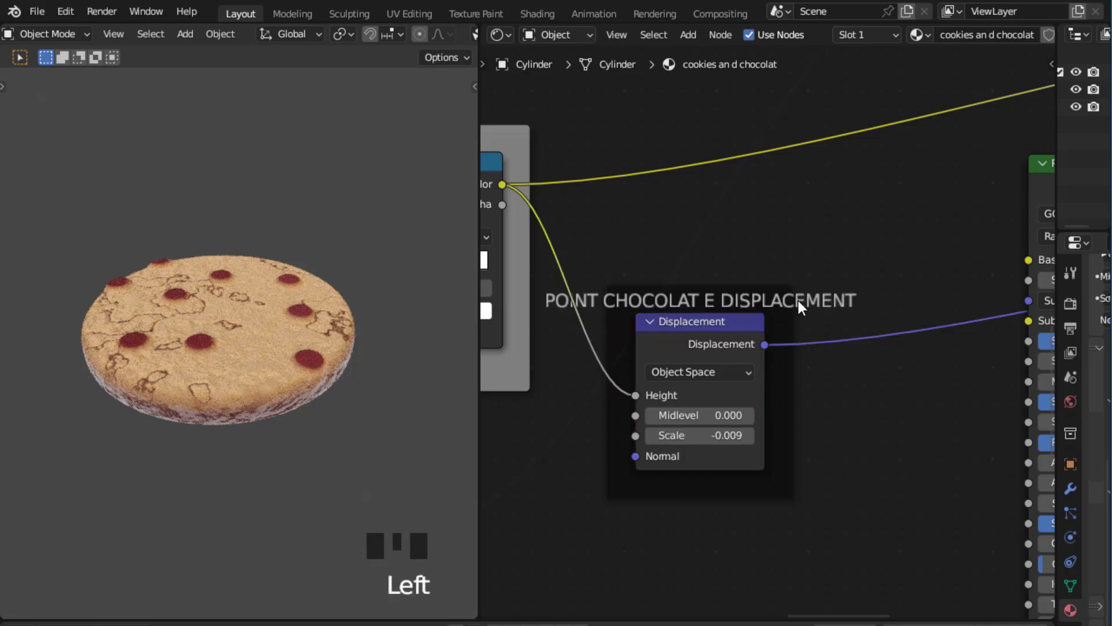
left_click(785, 426)
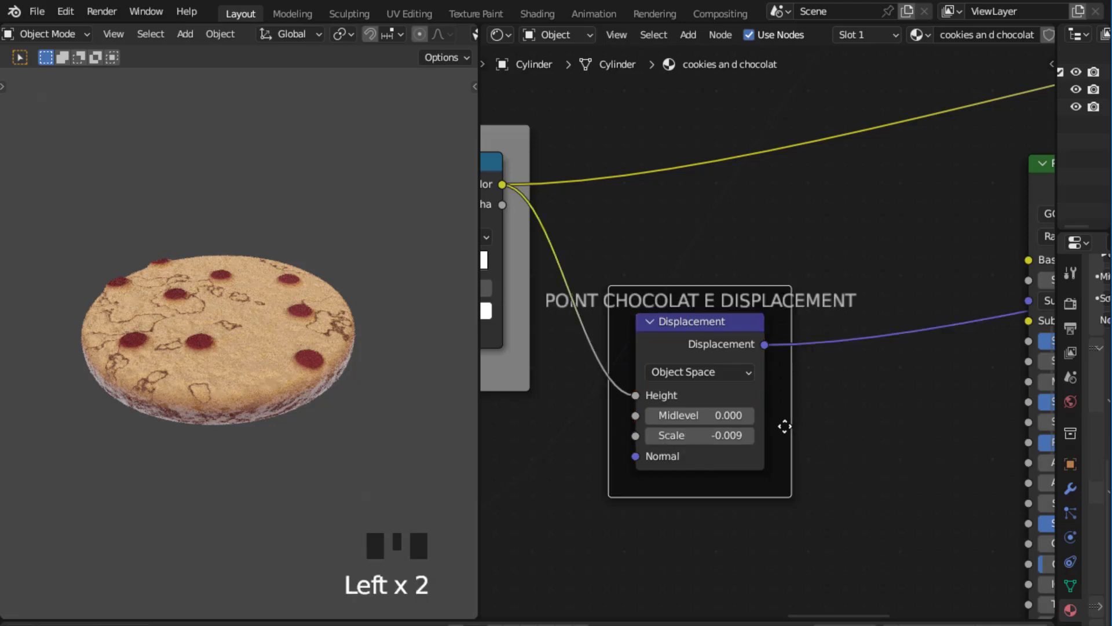
key("n")
left_click(906, 164)
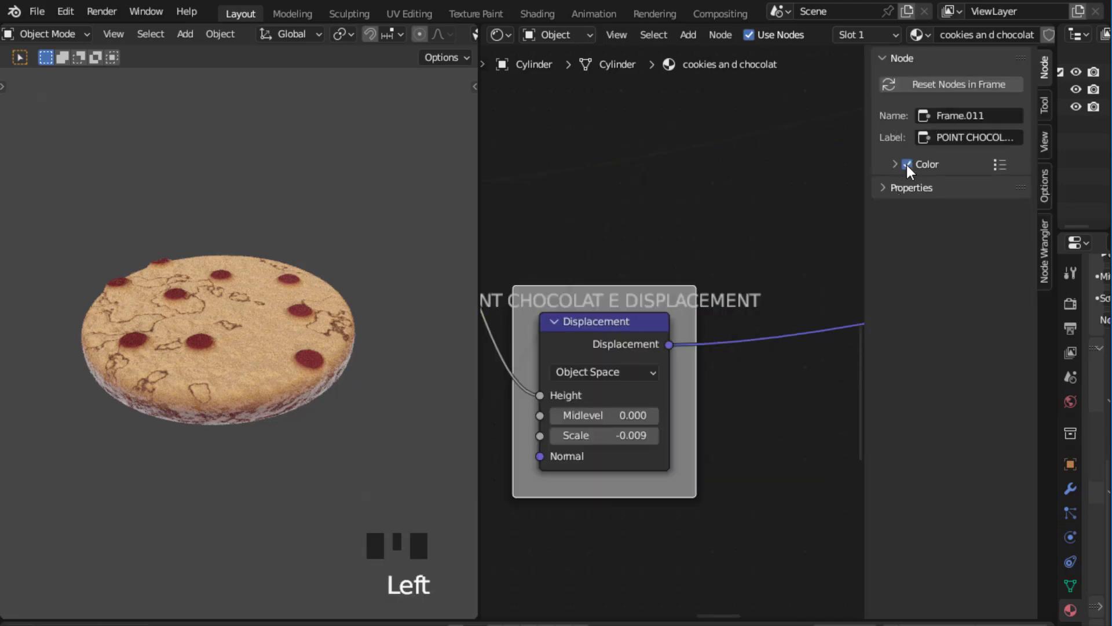
Step: Shorten the label of the chocolate Displacement node's frame to POINT CHOCOLAT E DISPLA
key("n")
scroll(778, 249, "down", 4)
scroll(779, 253, "down", 15)
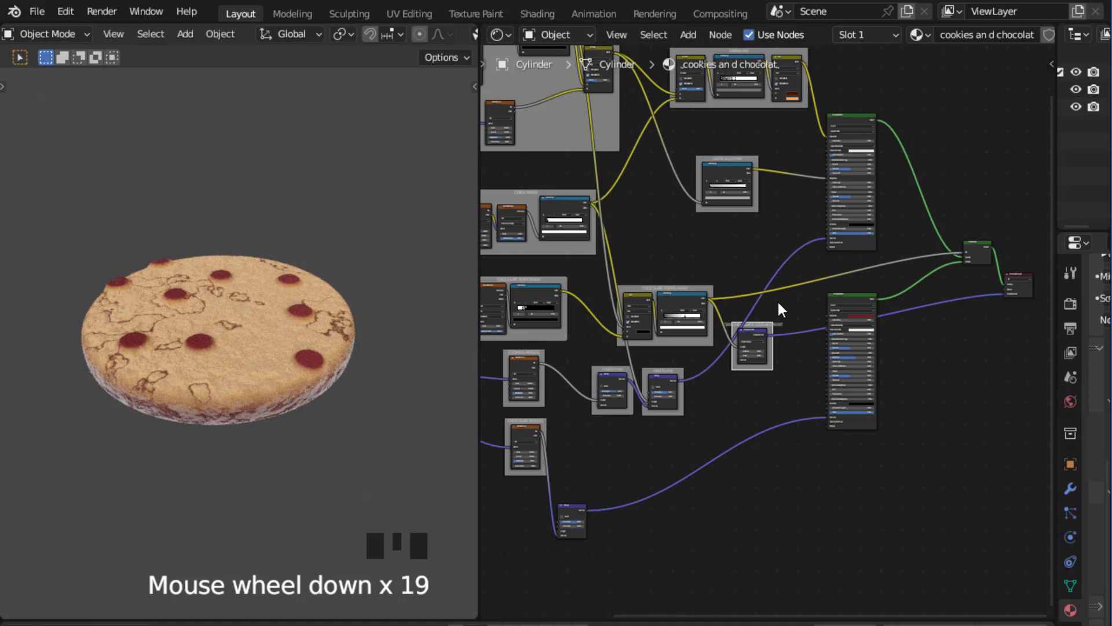
scroll(777, 302, "up", 18)
left_click(770, 307)
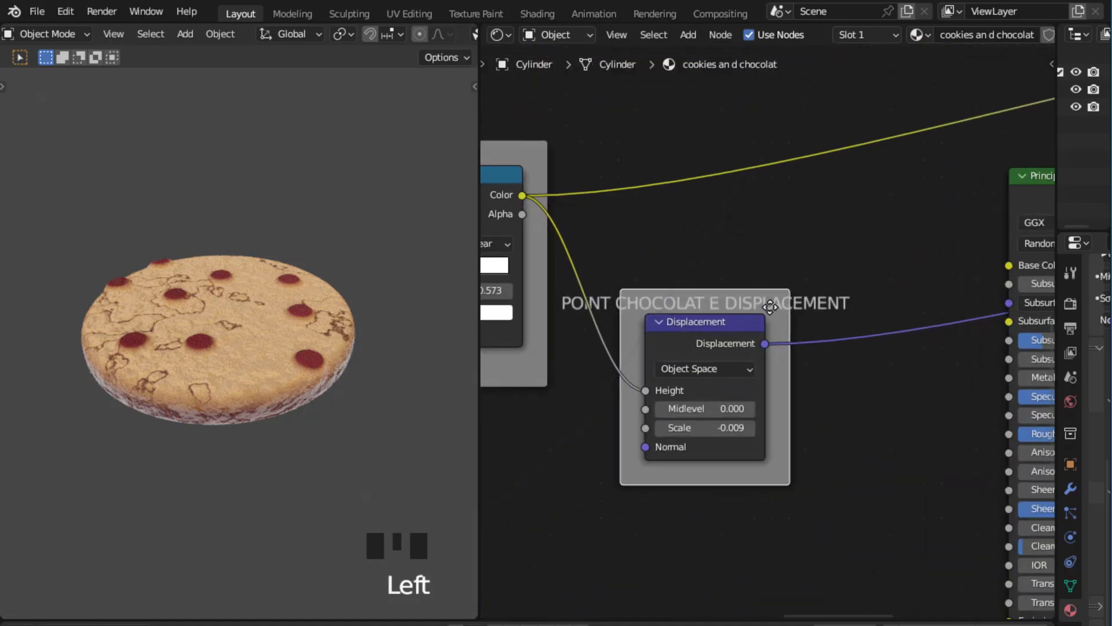
key("F2")
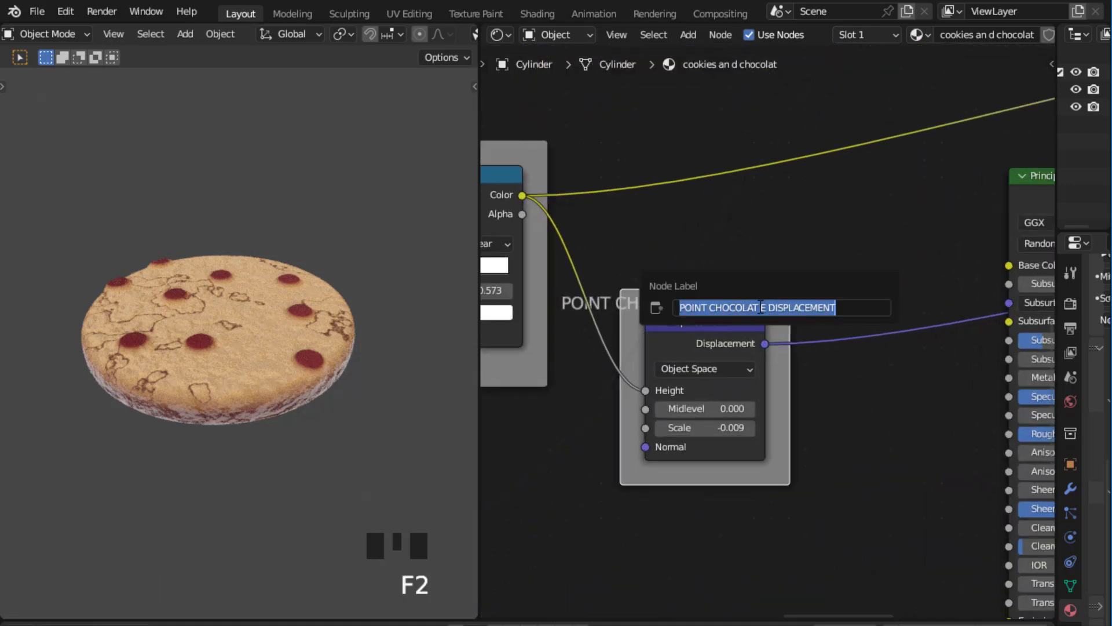
left_click(759, 307)
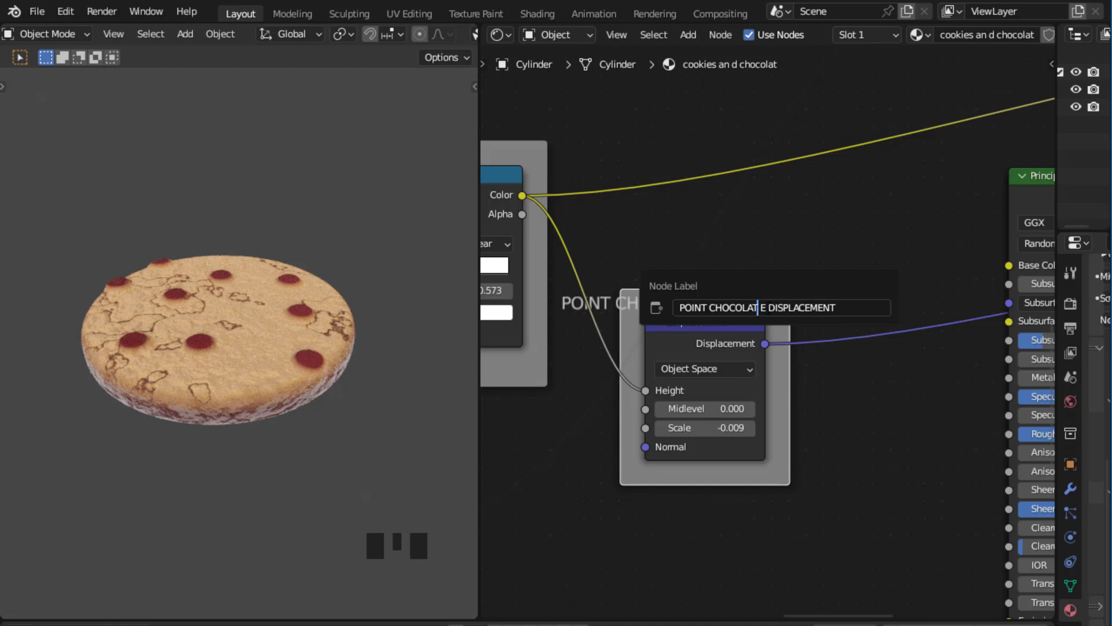
left_click(836, 308)
key("BackSpace")
key("BackSpace")
key("BackSpace")
key("BackSpace")
key("BackSpace")
key("BackSpace")
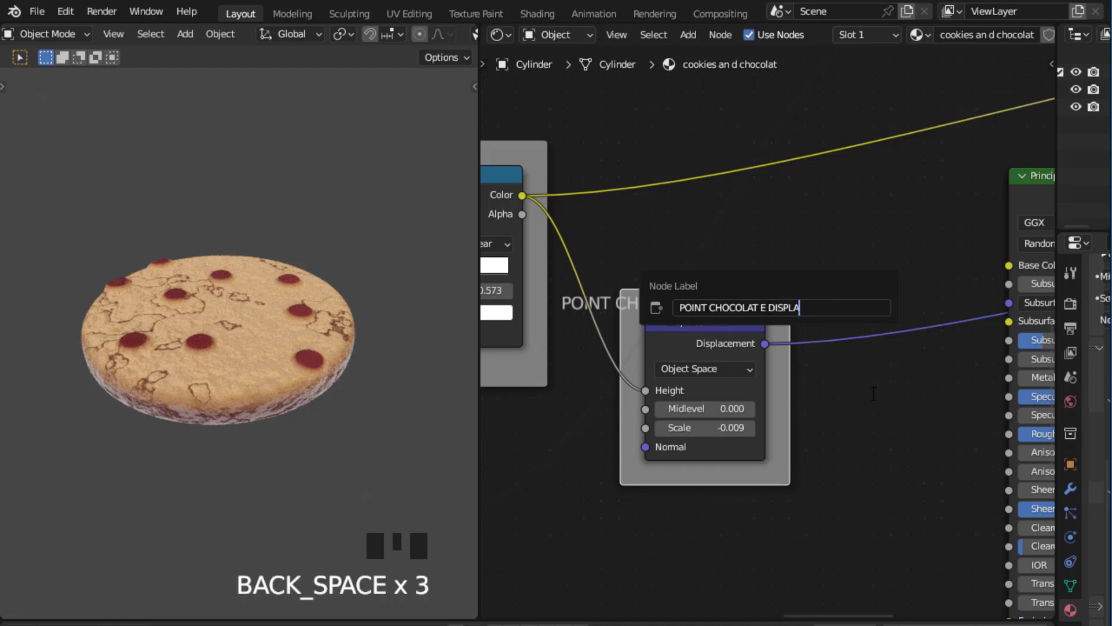
left_click(776, 302)
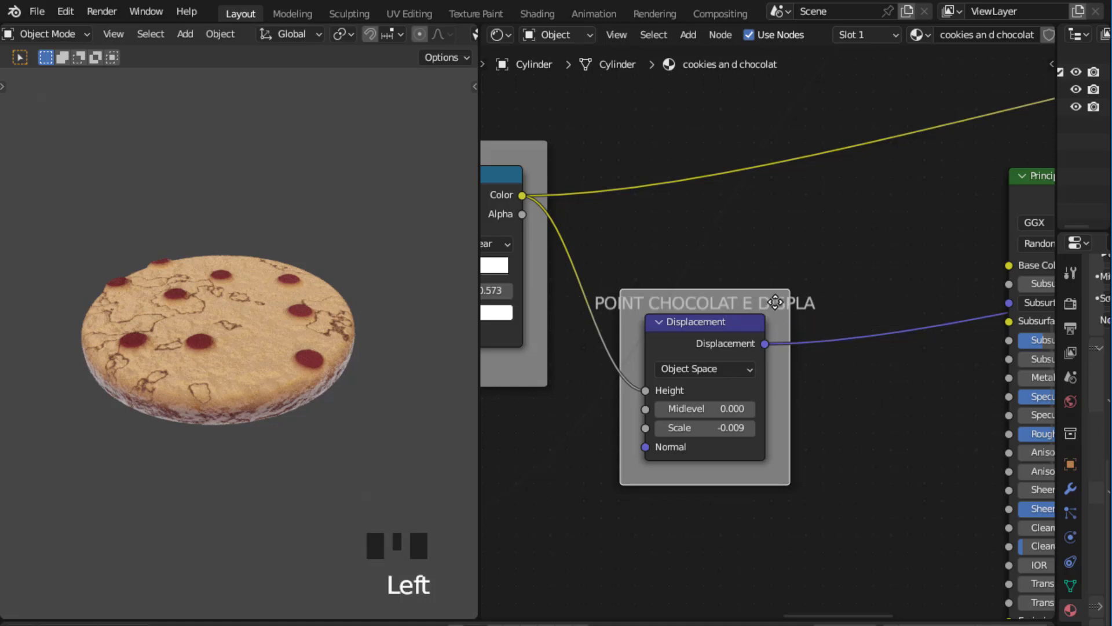
Step: Shorten the chocolate part of the Displacement frame's label so it reads POINT CHOCO DISPLA
key("F2")
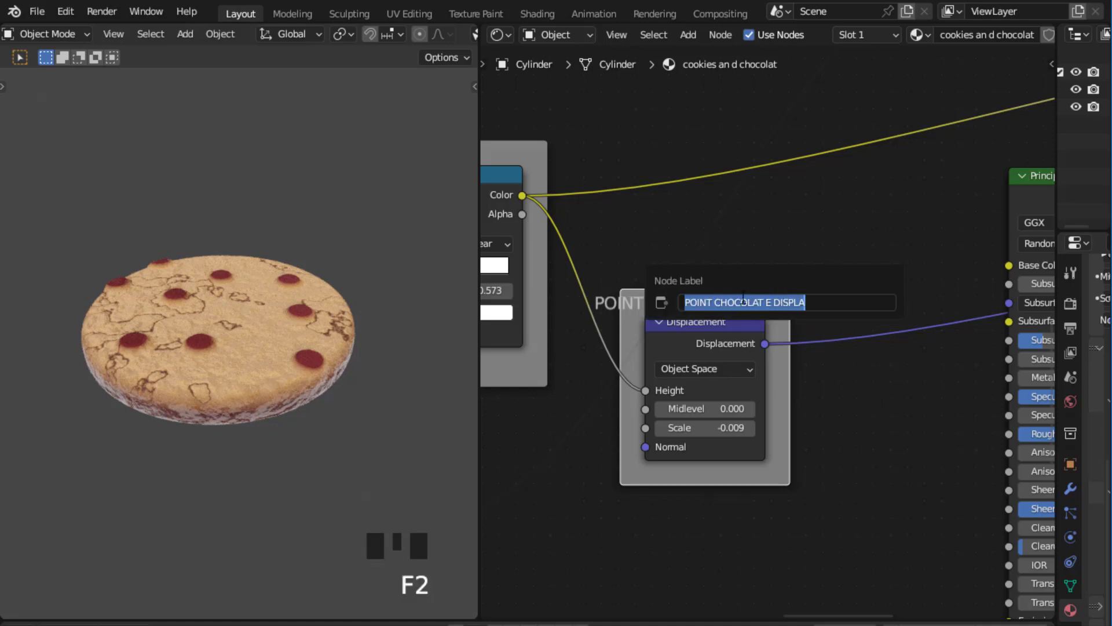
left_click(771, 301)
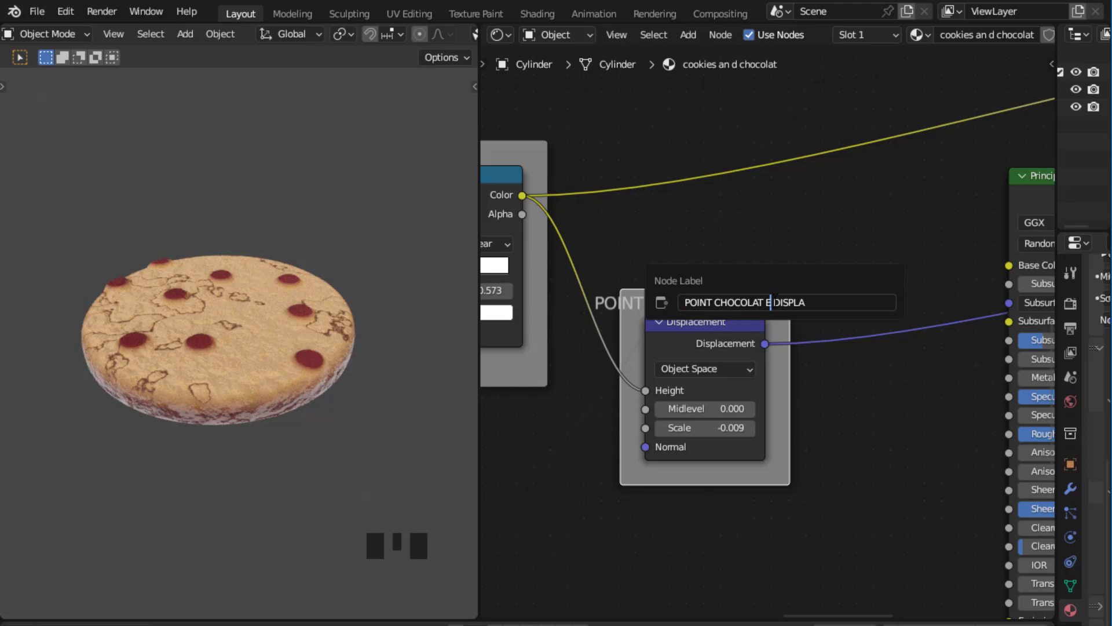
key("BackSpace")
key("BackSpace")
key("BackSpace")
key("BackSpace")
key("BackSpace")
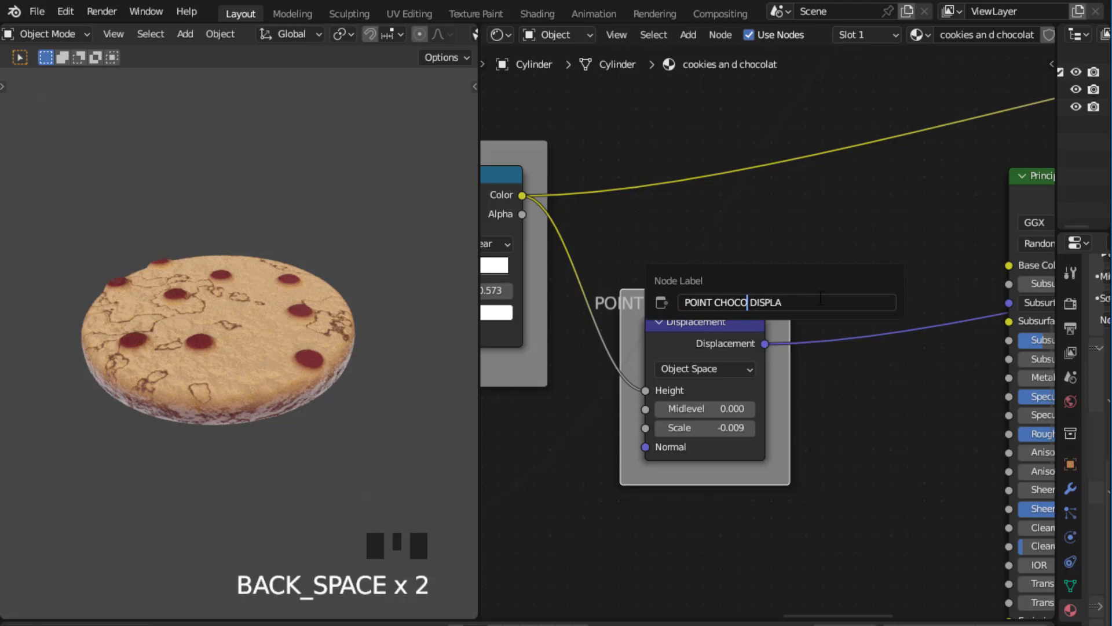
left_click(867, 397)
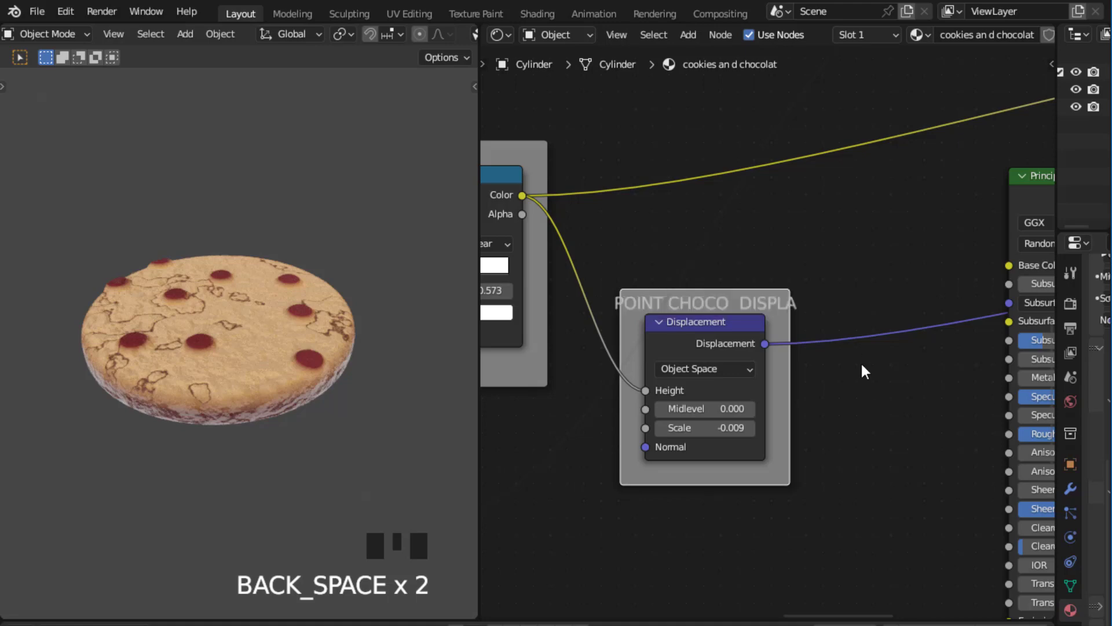
Step: In the CHOCOLATE POINT MASK ColorRamp, move the white stop to 0.068 and shift the black stop slightly closer to it
scroll(856, 281, "down", 20)
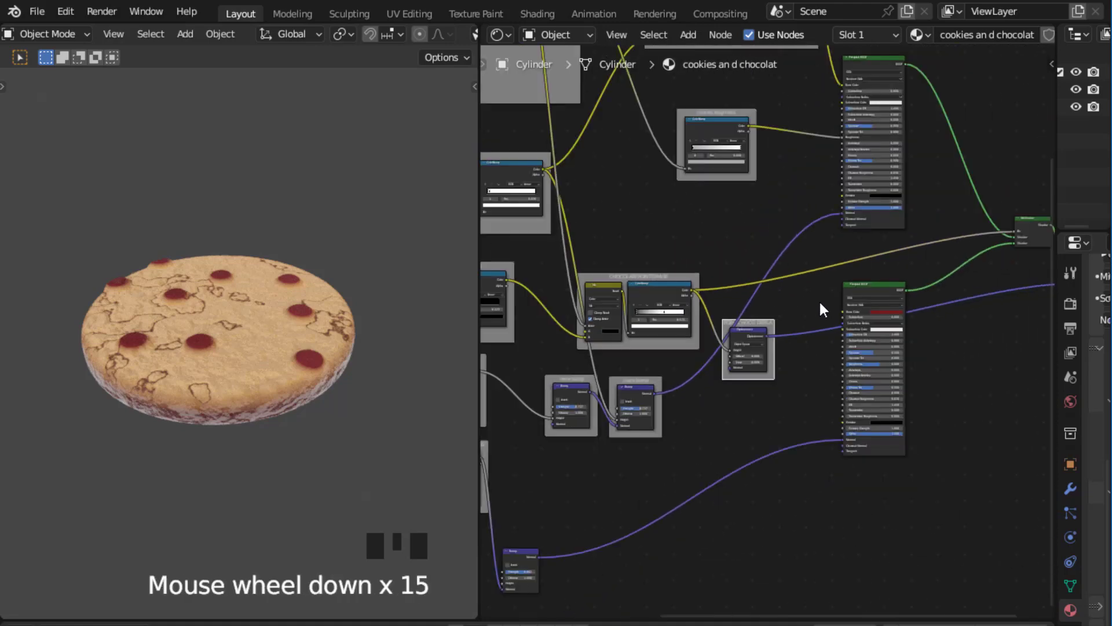
middle_click_drag(784, 325, 827, 324)
scroll(826, 325, "up", 3)
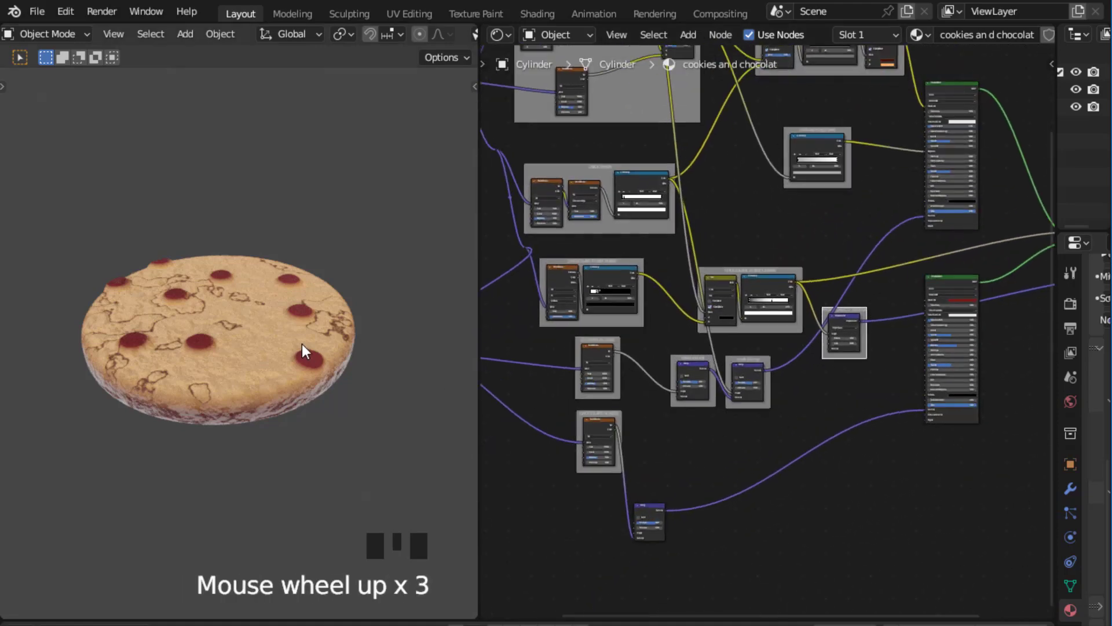
middle_click_drag(302, 343, 303, 353)
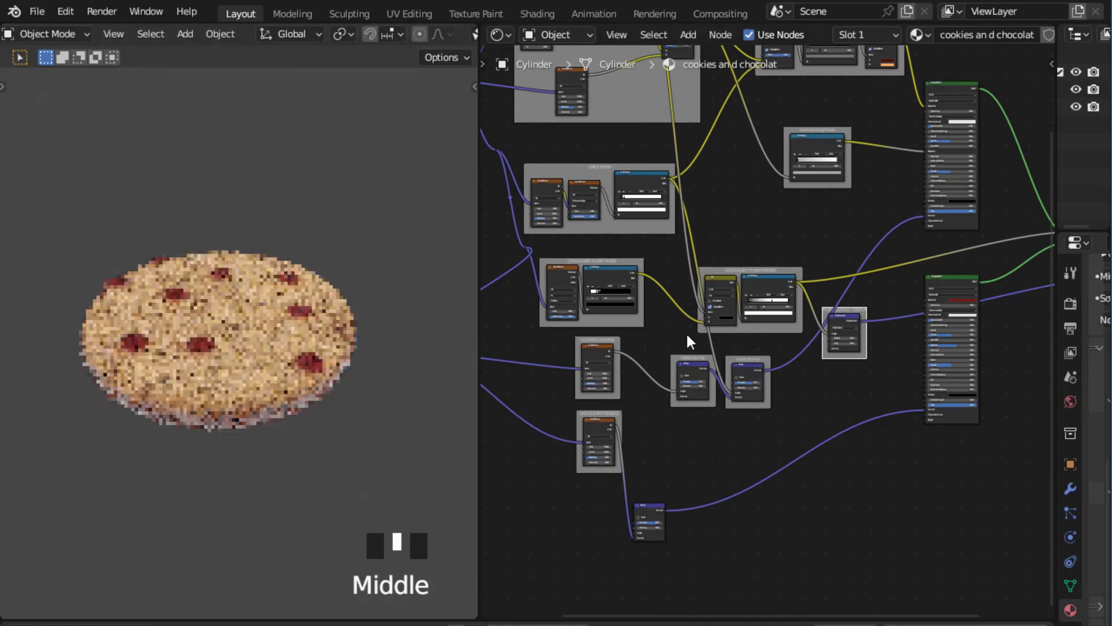
middle_click_drag(688, 337, 728, 320)
scroll(666, 290, "up", 6)
middle_click_drag(663, 286, 680, 340)
scroll(852, 265, "up", 2)
middle_click_drag(852, 265, 850, 298)
scroll(851, 298, "up", 2)
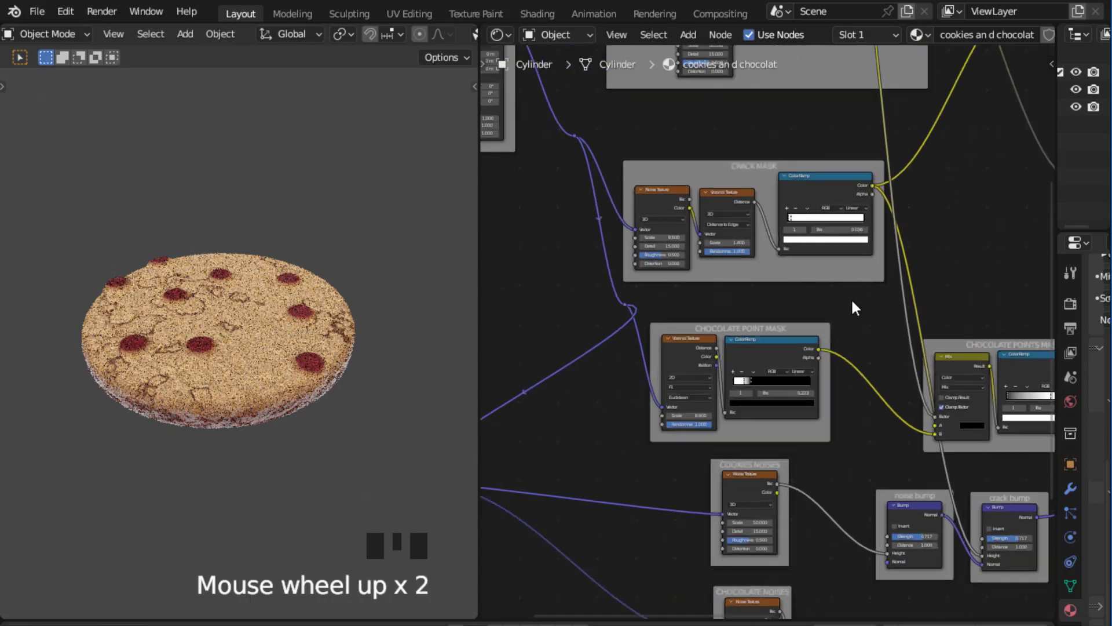
scroll(851, 298, "up", 4)
scroll(814, 301, "up", 9)
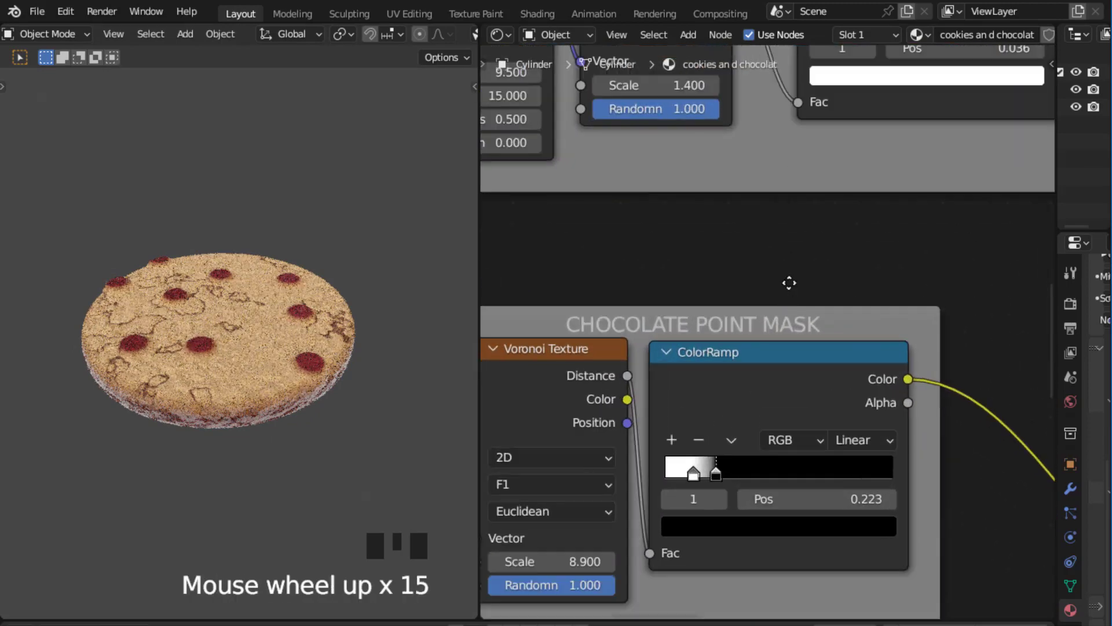
middle_click_drag(789, 283, 844, 218)
scroll(844, 218, "up", 1)
left_click_drag(767, 415, 734, 420)
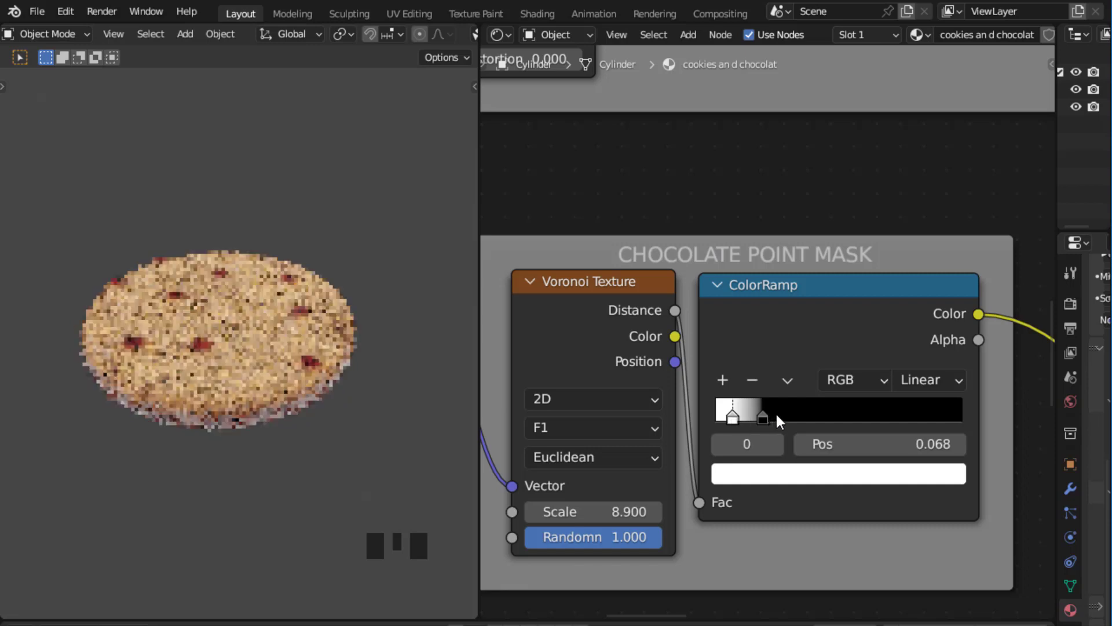
left_click_drag(762, 417, 756, 417)
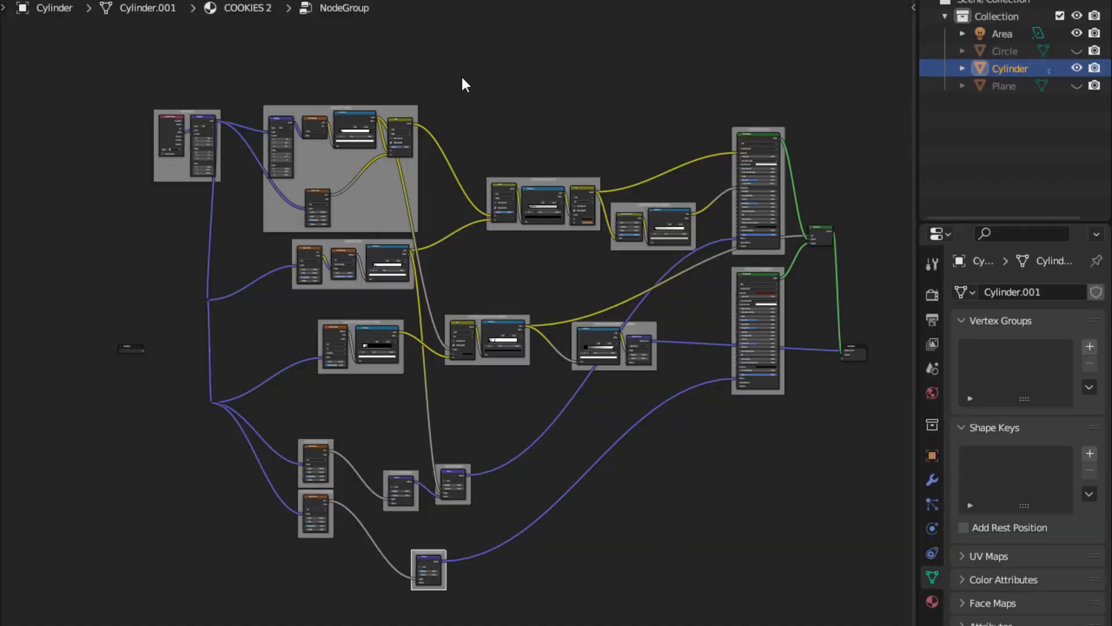
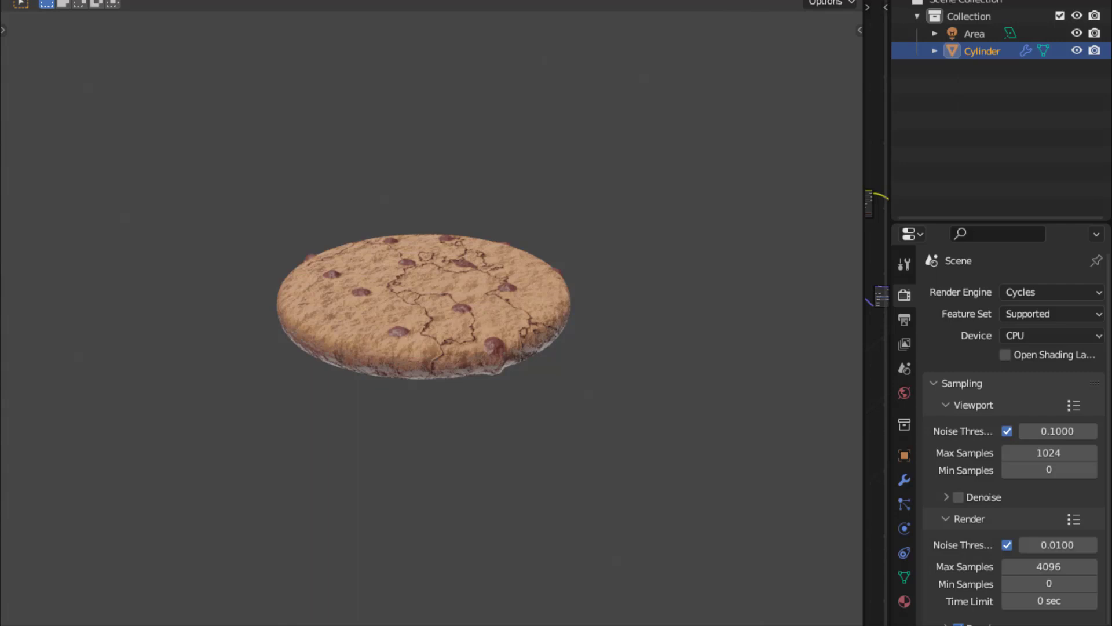
Step: Switch the viewport to solid shading, add a camera to the scene and reselect the cookie cylinder
left_click(753, 2)
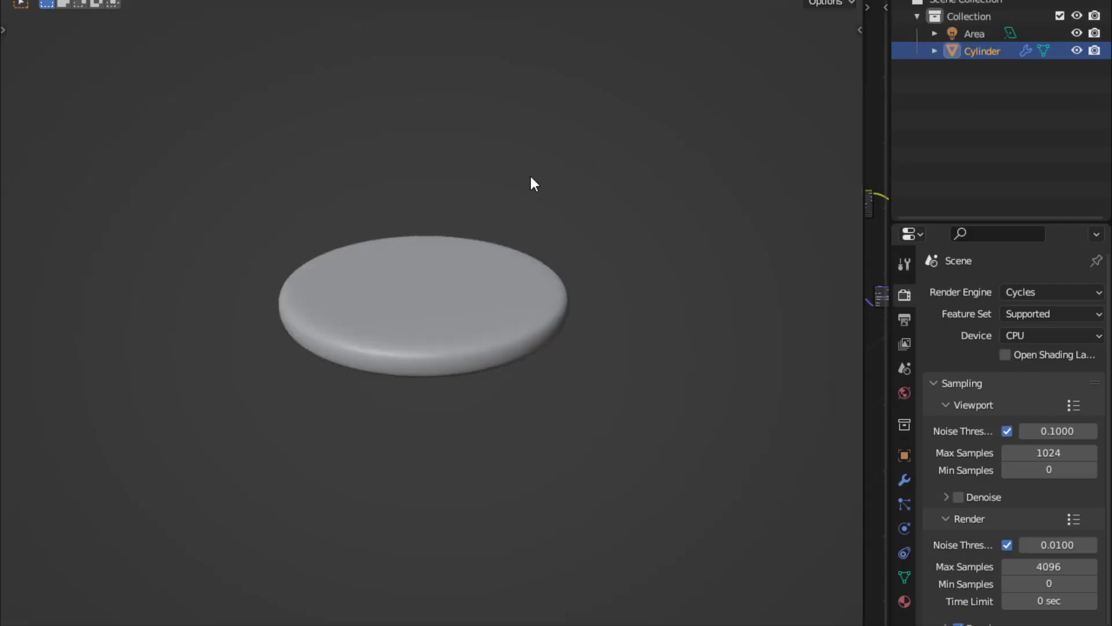
key("shift+a")
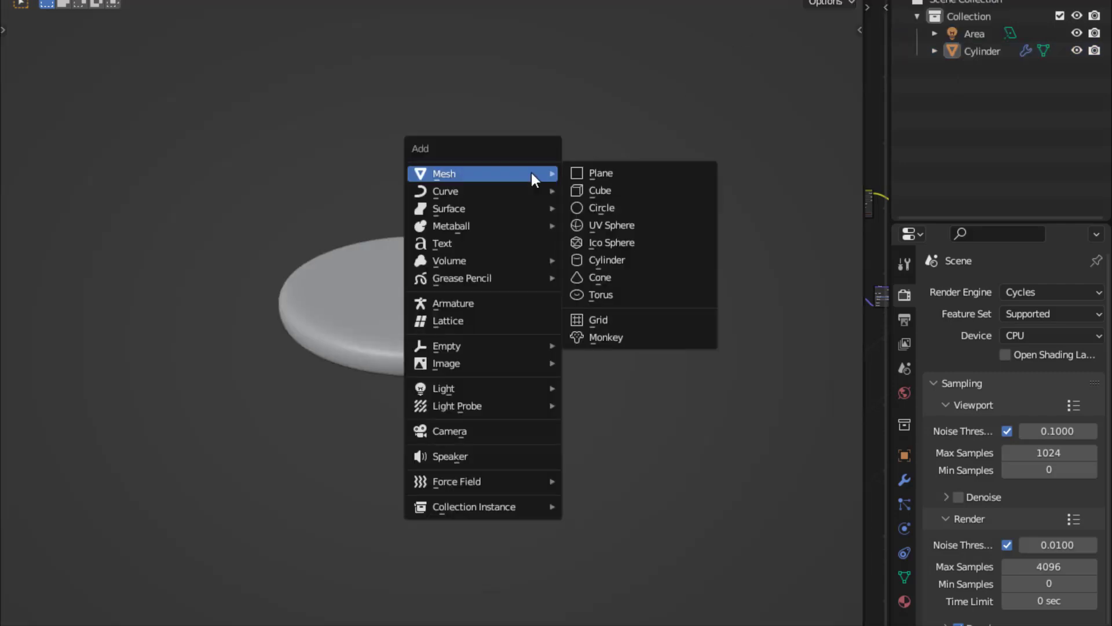
left_click(453, 433)
left_click(412, 347)
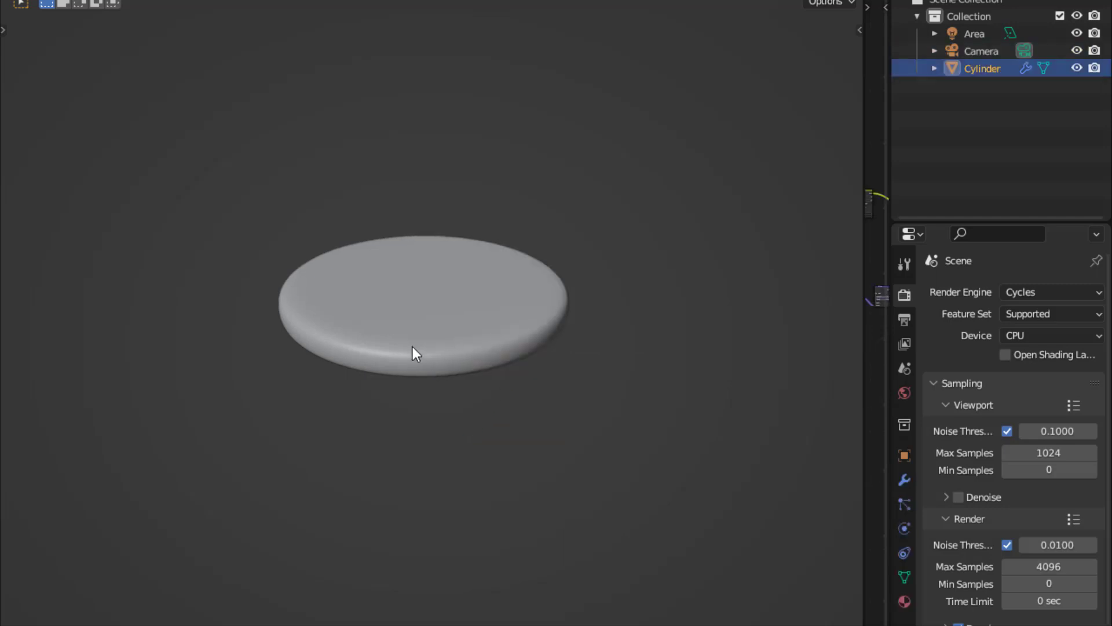
Step: Check the camera's view, return to the cookie and align the camera to the current viewpoint
key("KP_0")
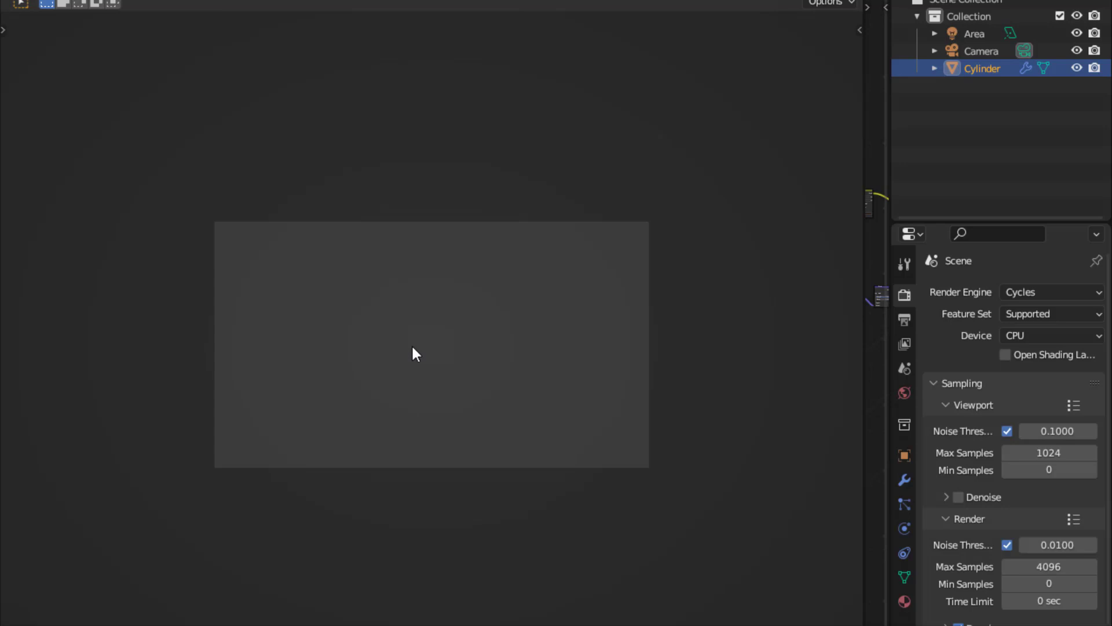
key("KP_0")
key("ctrl+alt+KP_0")
Step: Lock the camera to the view in the viewport's view settings
key("n")
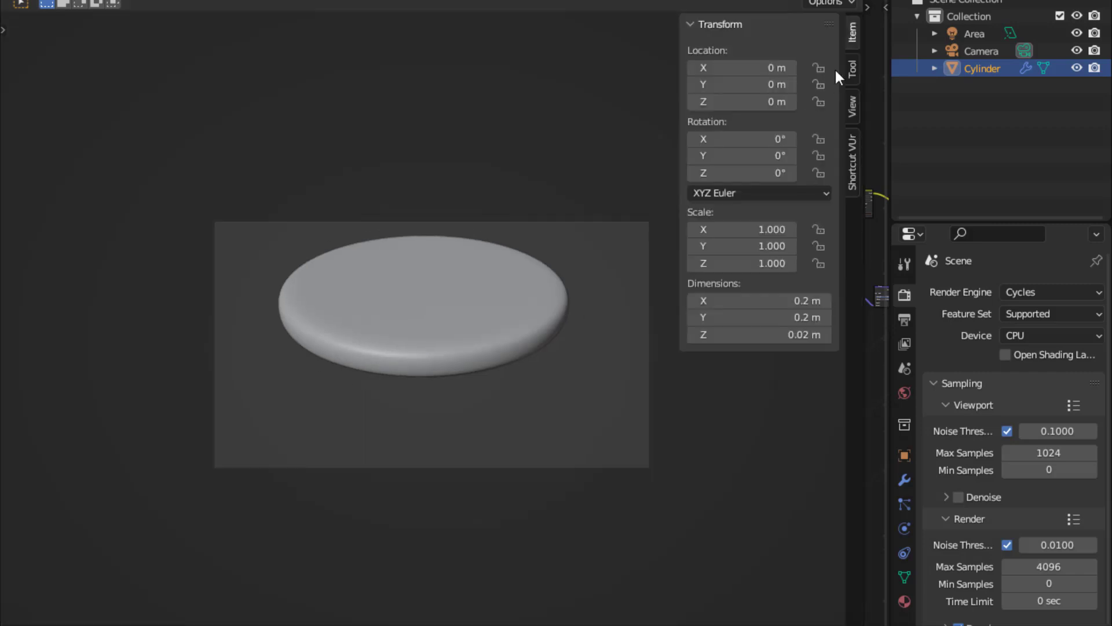
left_click(852, 106)
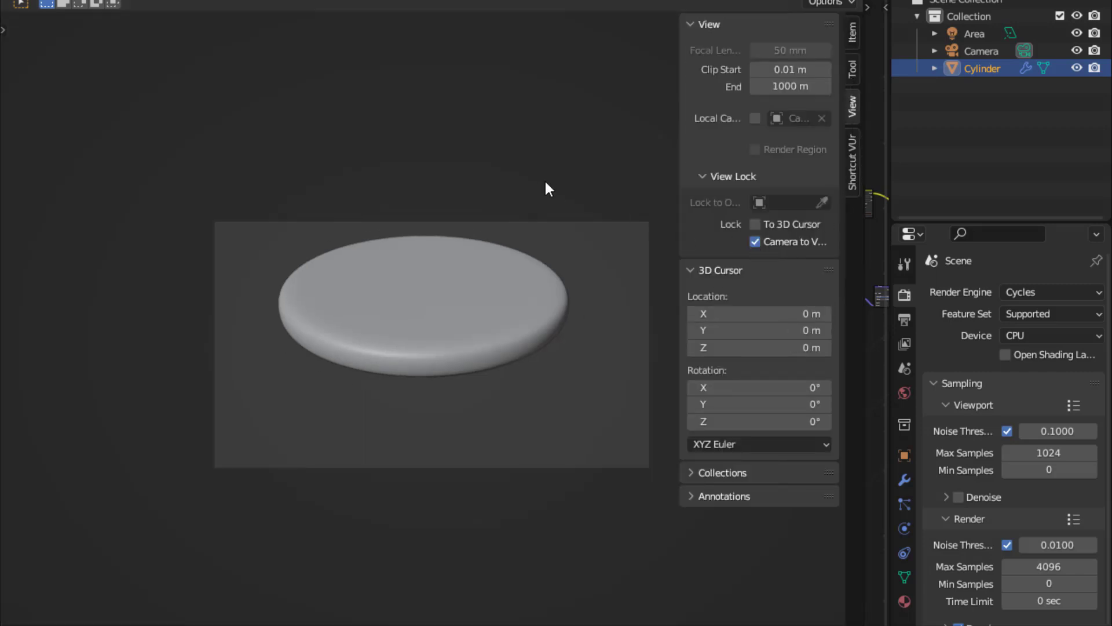
key("n")
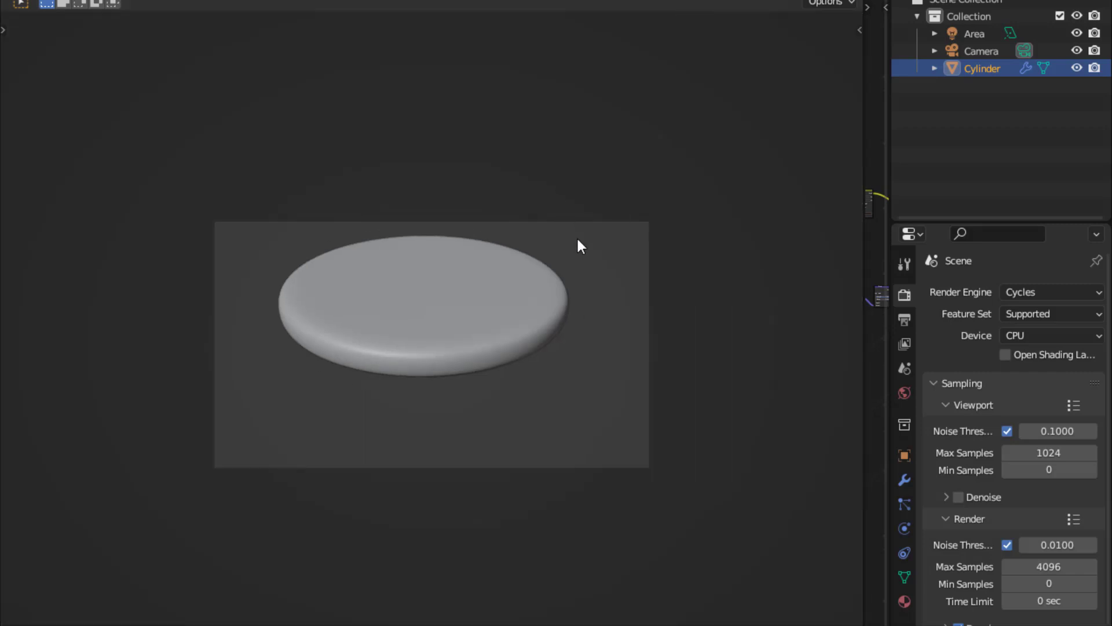
Step: Move the camera so the cookie sits centred in the frame and set its focal length to 69 mm
left_click(968, 53)
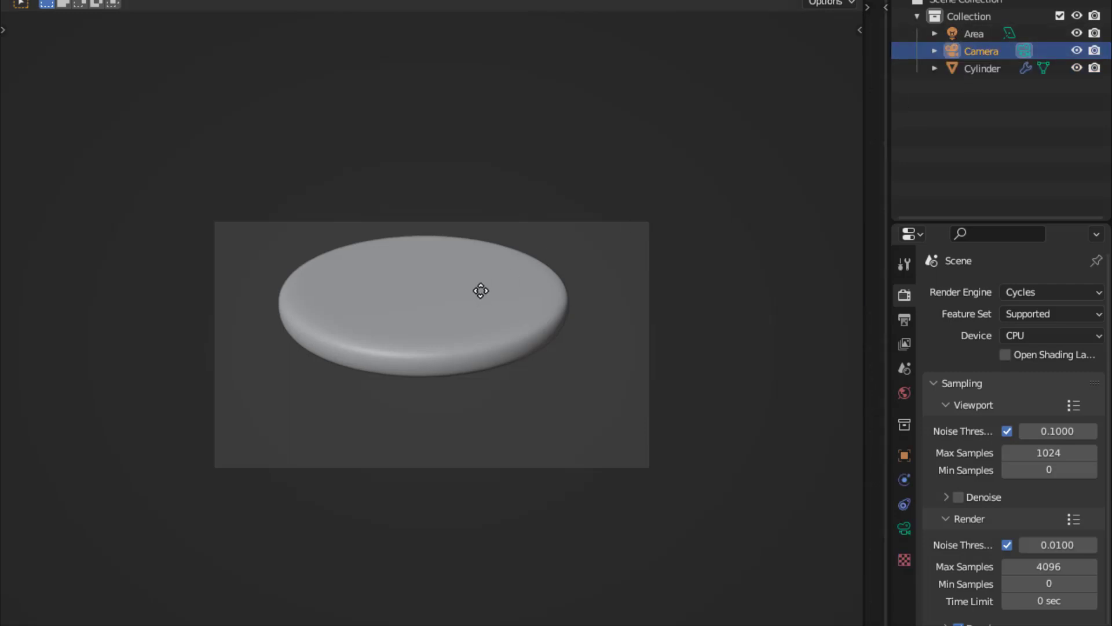
key("g")
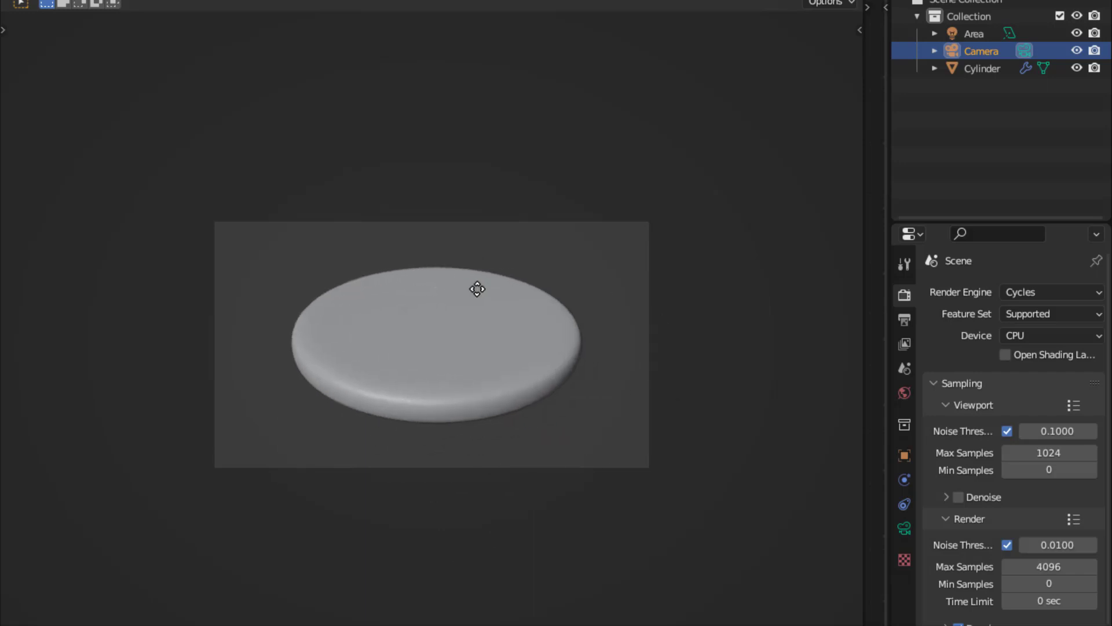
left_click(478, 290)
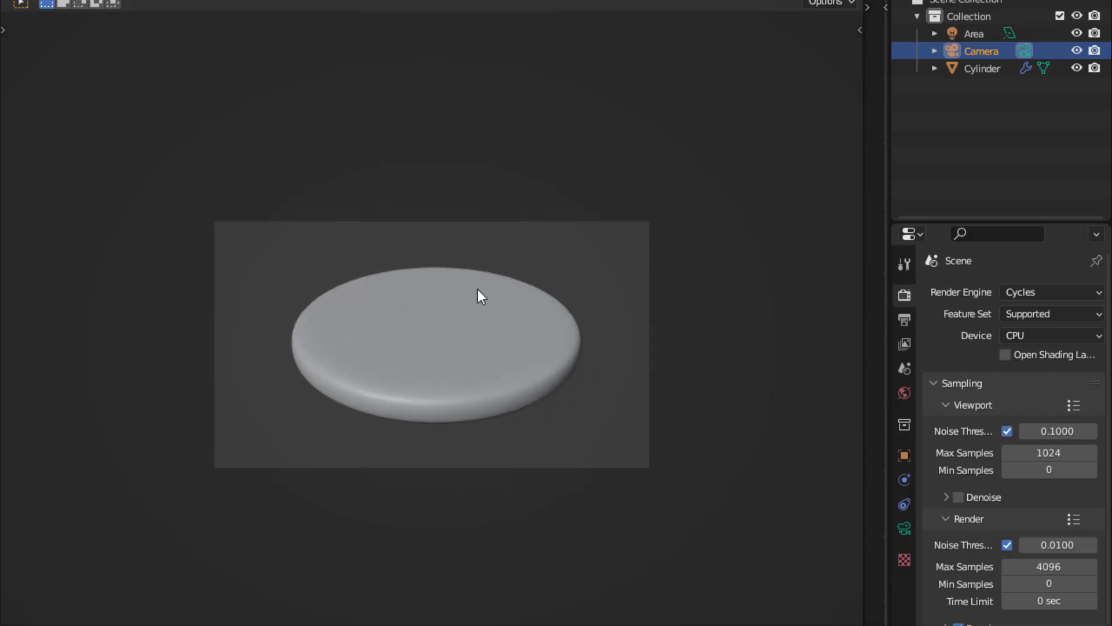
left_click(905, 528)
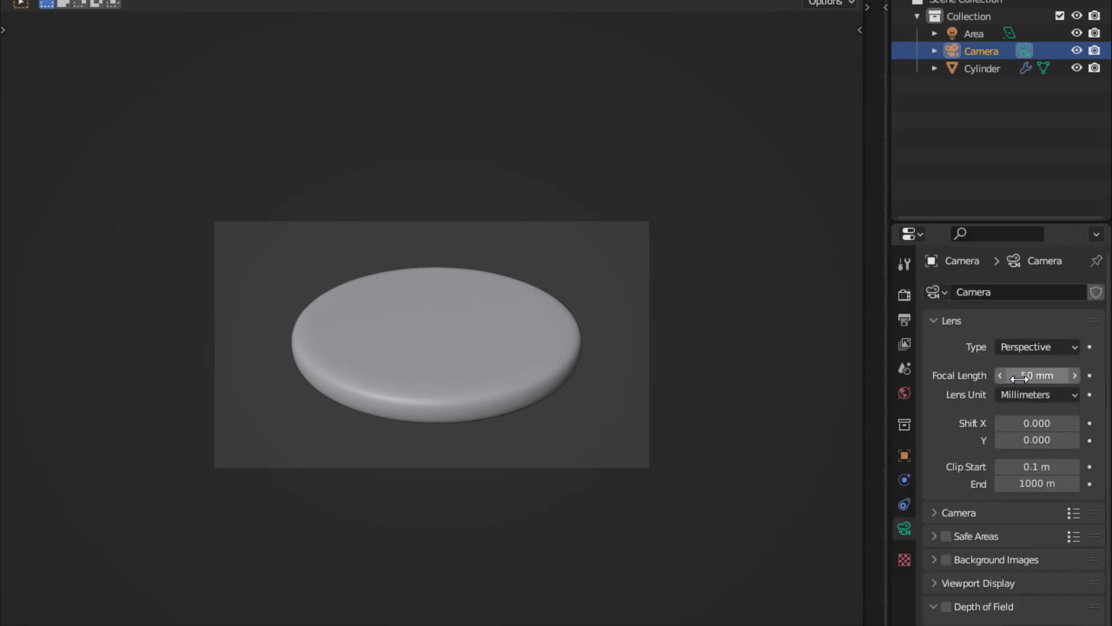
left_click_drag(1037, 375, 1075, 376)
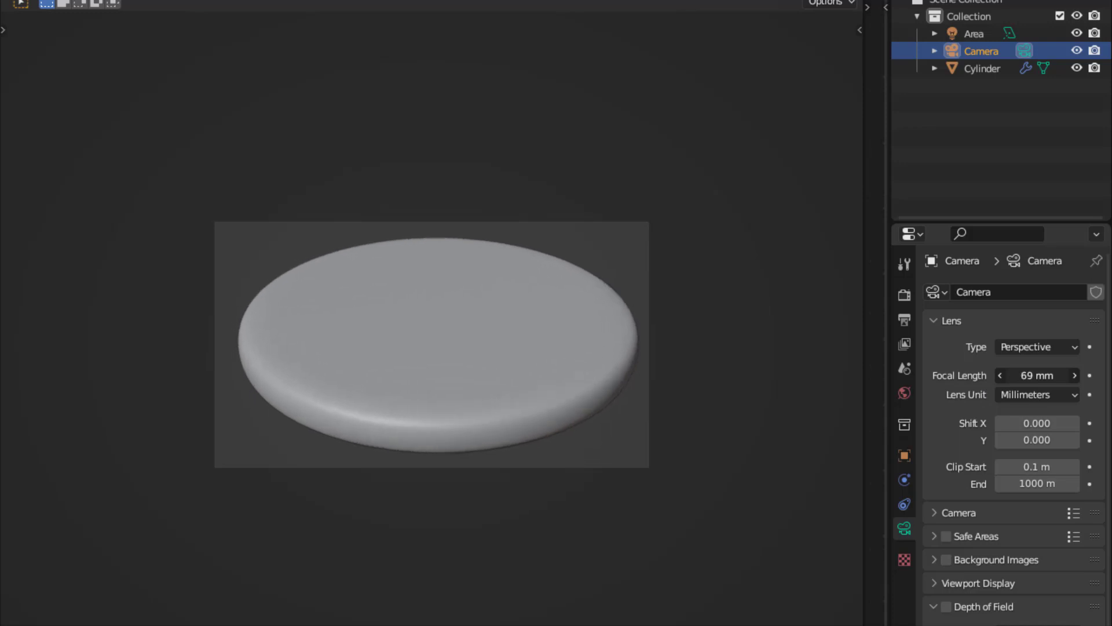
Step: Set the render output path to the Music folder with the file name COOKIES
left_click(906, 320)
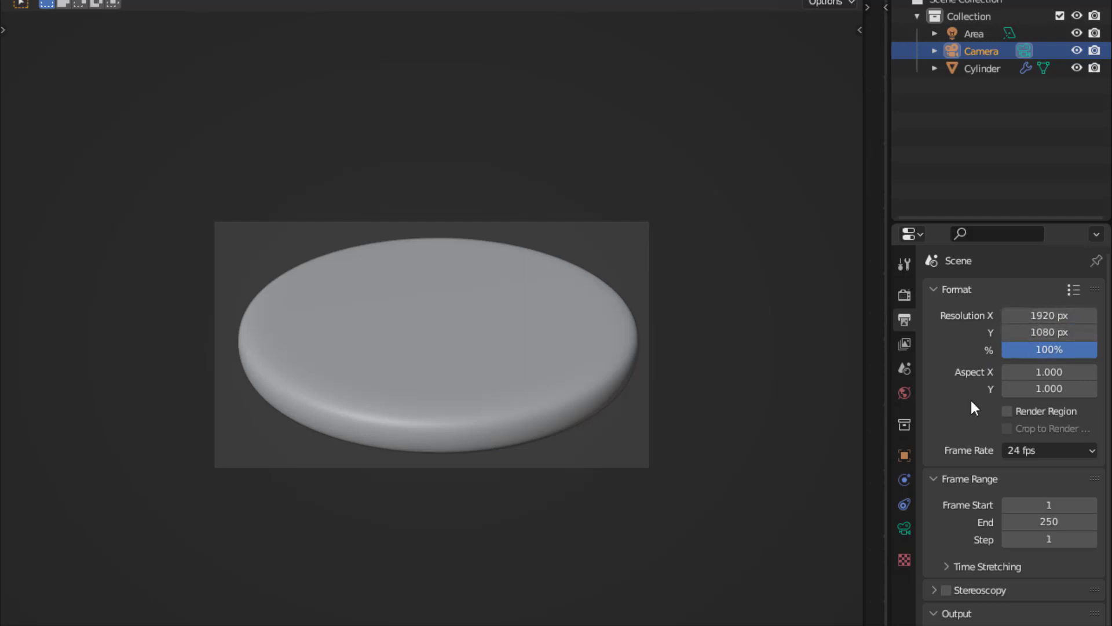
scroll(954, 422, "down", 5)
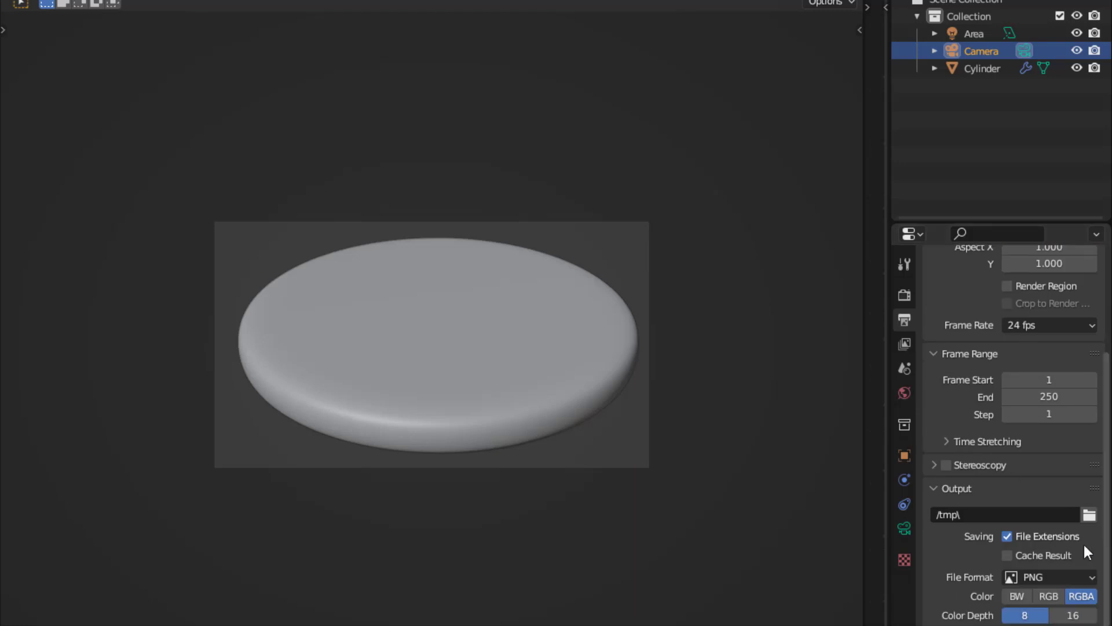
left_click(1089, 514)
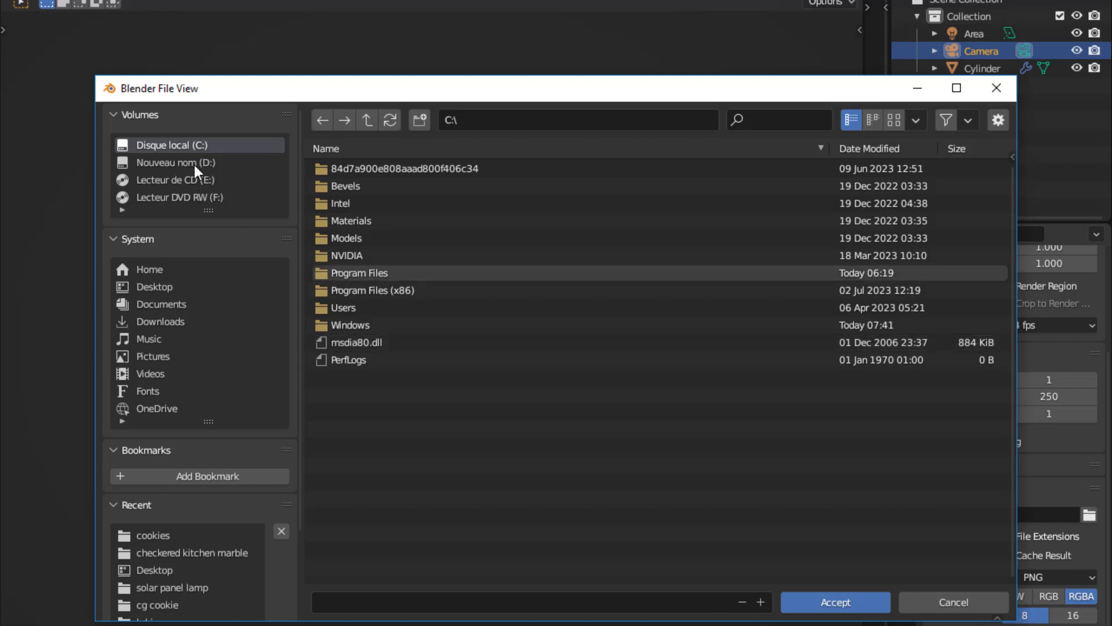
left_click(157, 337)
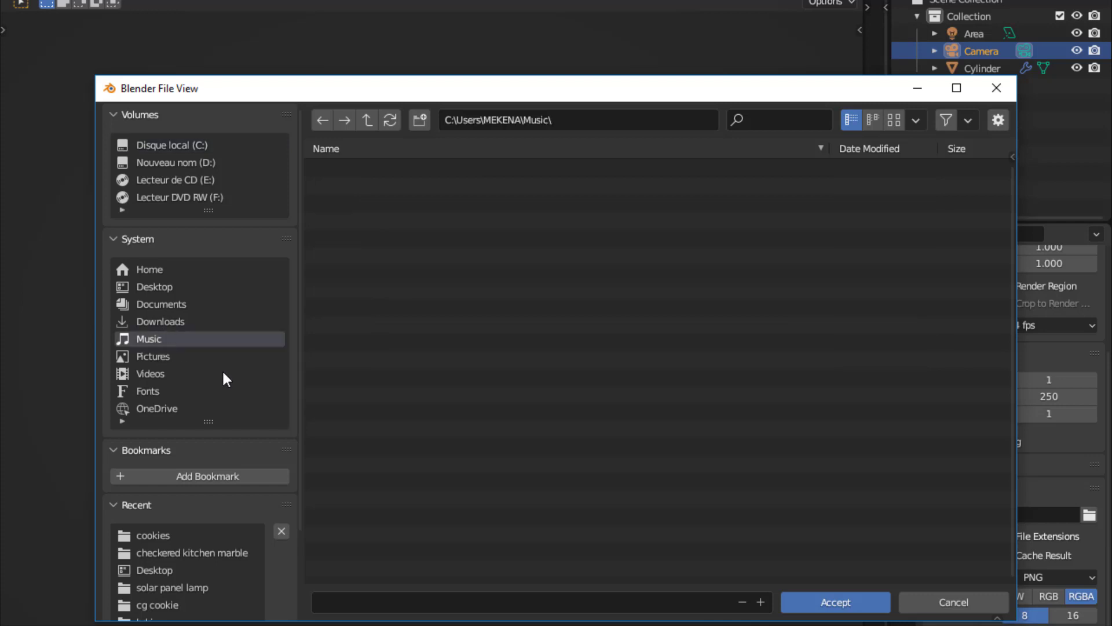
left_click(427, 602)
type("COOKIES")
left_click(822, 603)
left_click(836, 604)
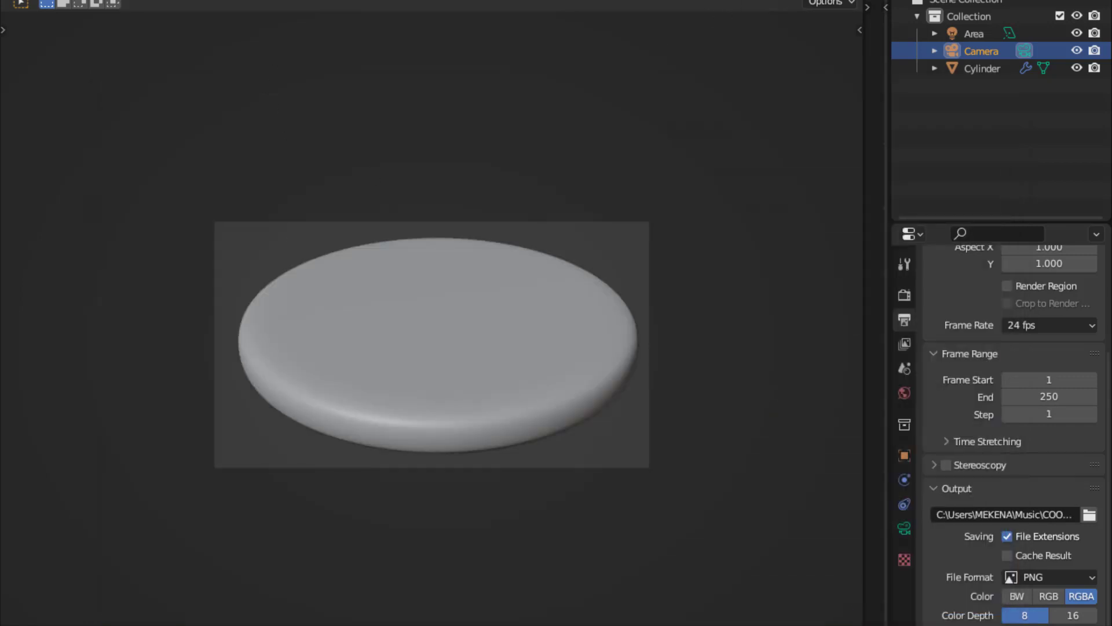
Step: Switch the viewport to rendered shading and render the image from the camera
left_click(825, 0)
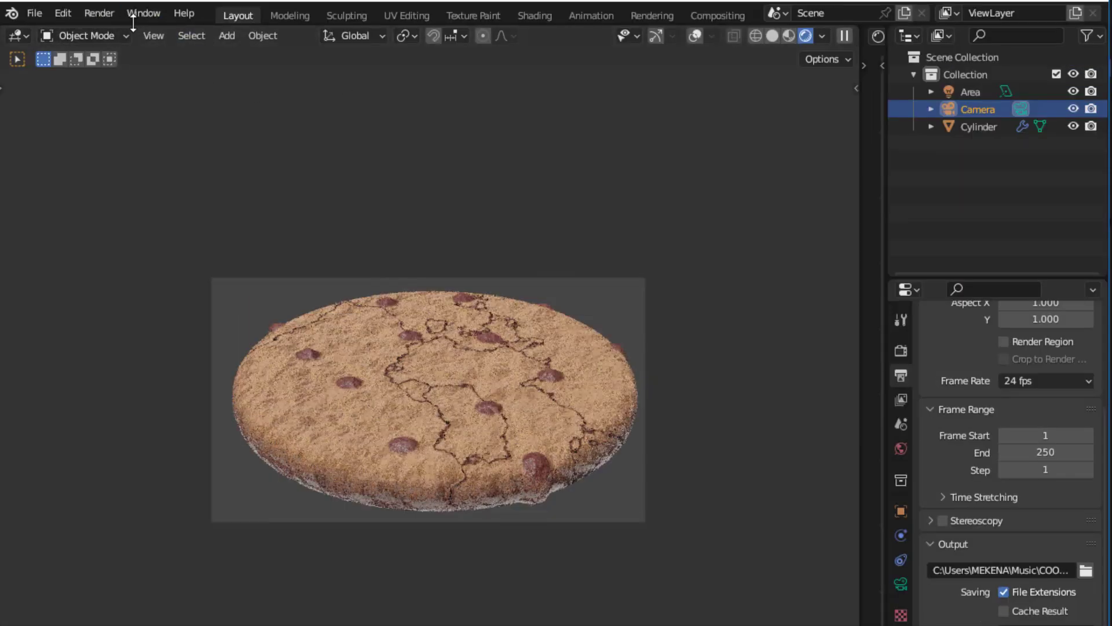
left_click(98, 13)
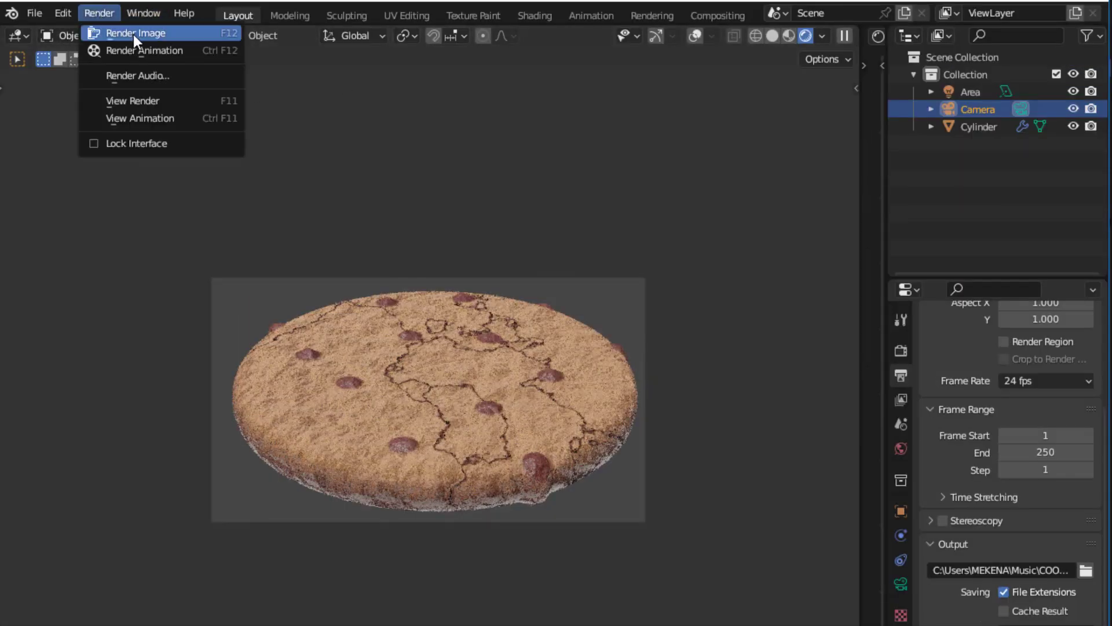